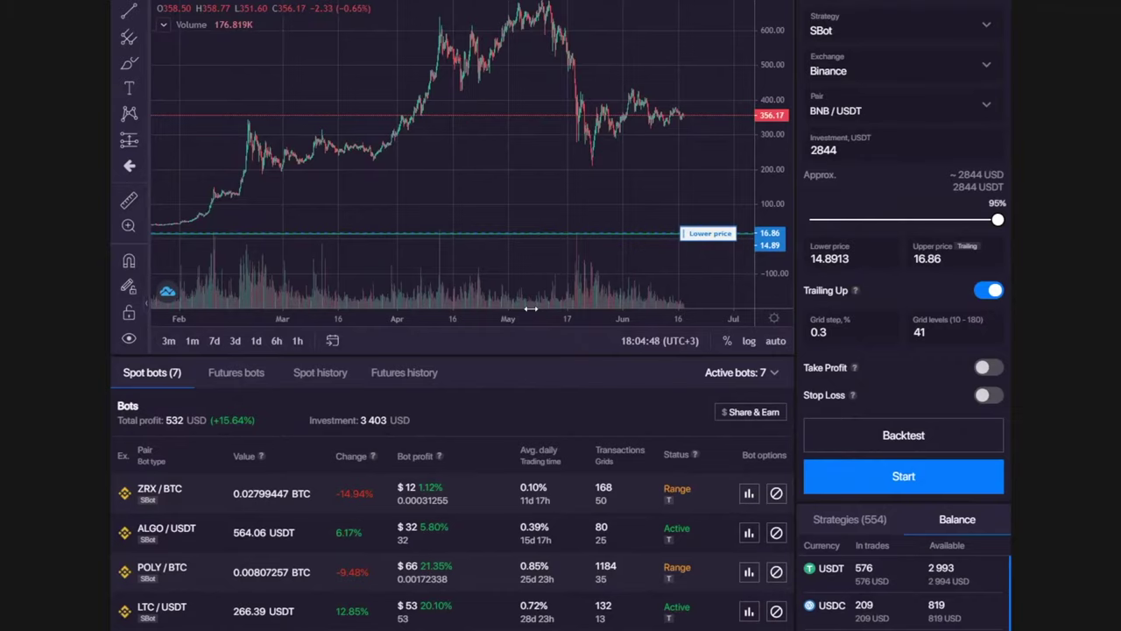
- Review the exchanges offered for the new bot, leaving the current exchange selected
{"action": "scroll", "coordinate": [613, 263], "scroll_direction": "up", "scroll_amount": 1}
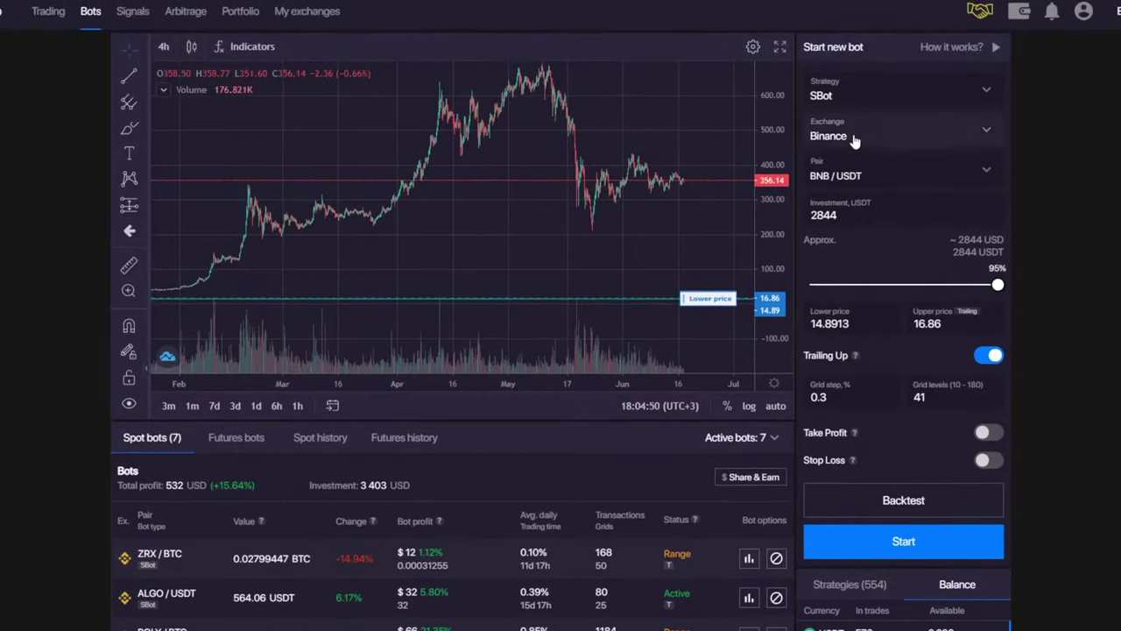
{"action": "left_click", "coordinate": [876, 133]}
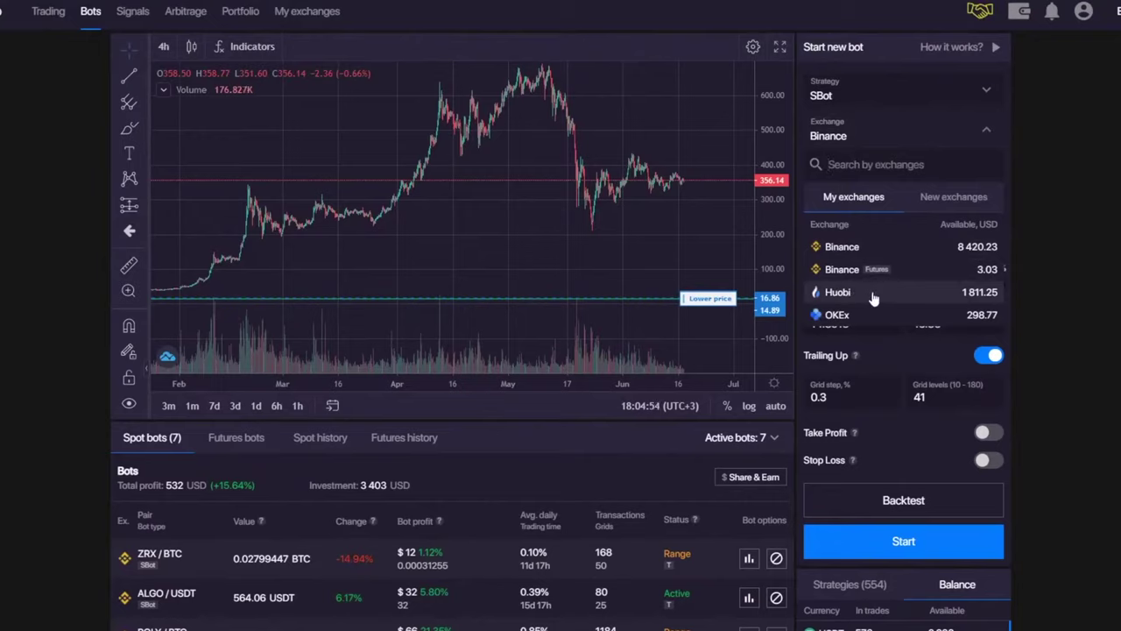
{"action": "left_click", "coordinate": [506, 483]}
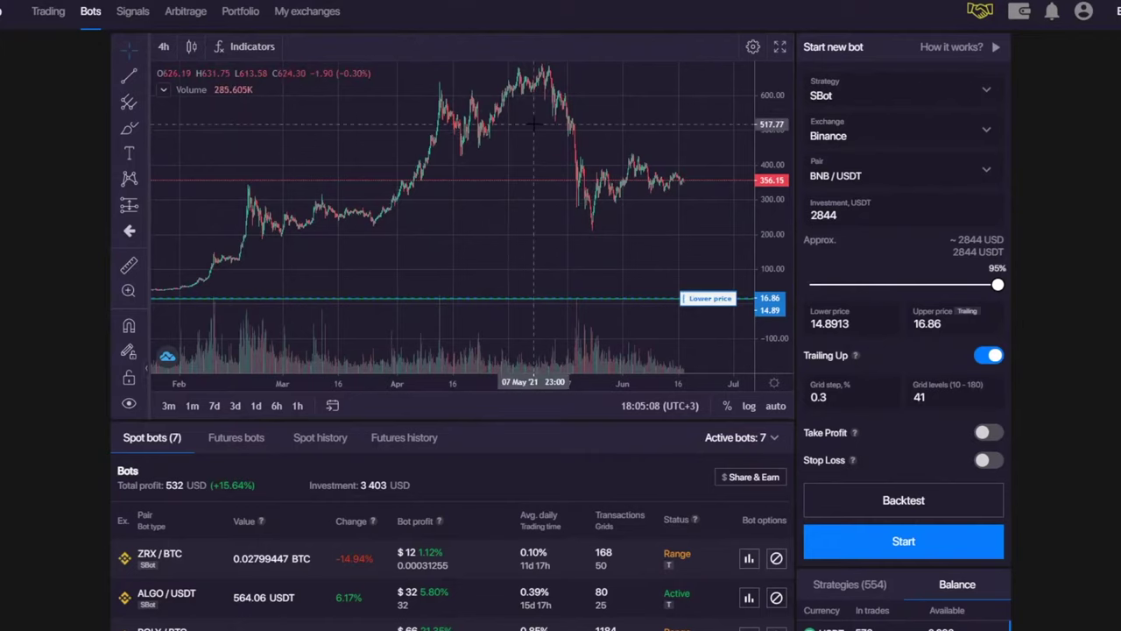
- Show the active ZRX/BTC spot bot on the chart and inspect its grid and trades
{"action": "scroll", "coordinate": [517, 418], "scroll_direction": "down", "scroll_amount": 2}
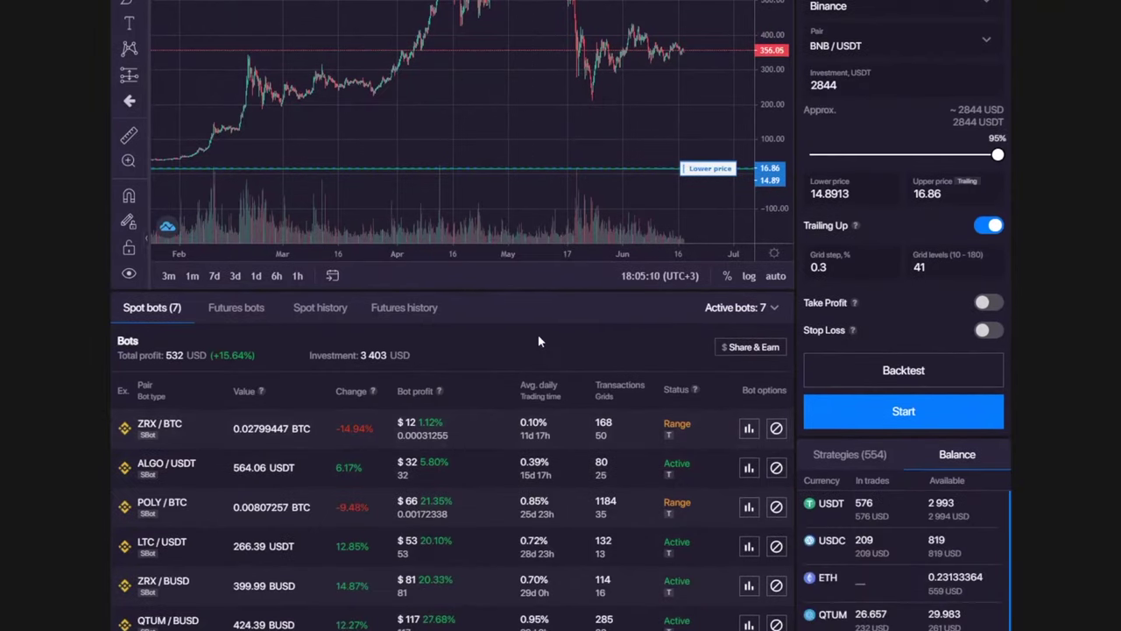
{"action": "scroll", "coordinate": [537, 334], "scroll_direction": "down", "scroll_amount": 1}
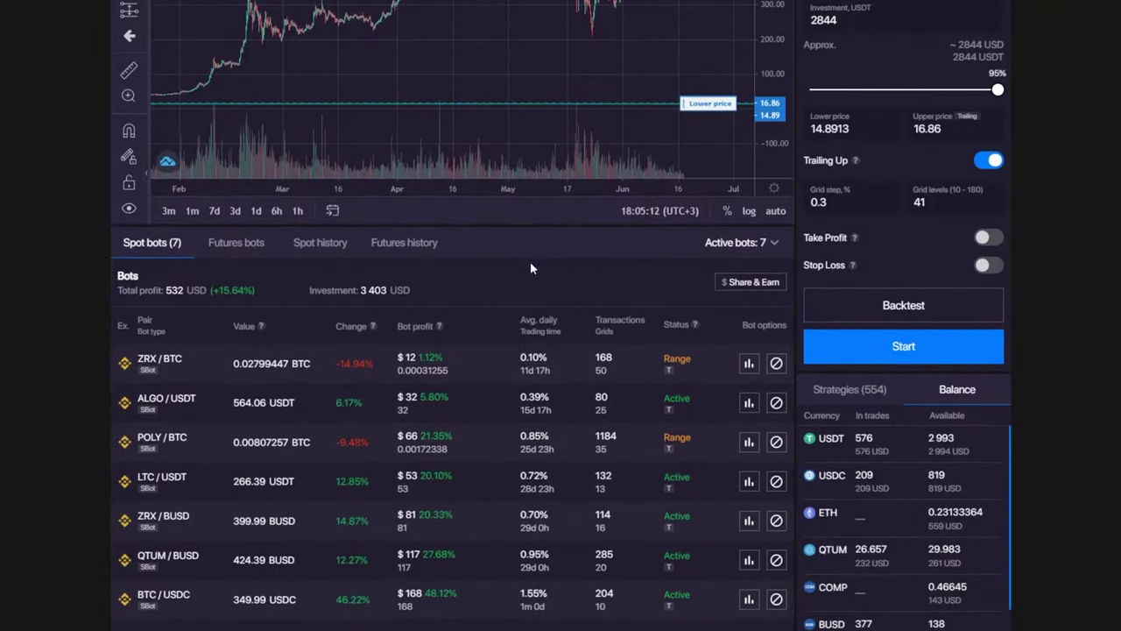
{"action": "scroll", "coordinate": [543, 294], "scroll_direction": "down", "scroll_amount": 1}
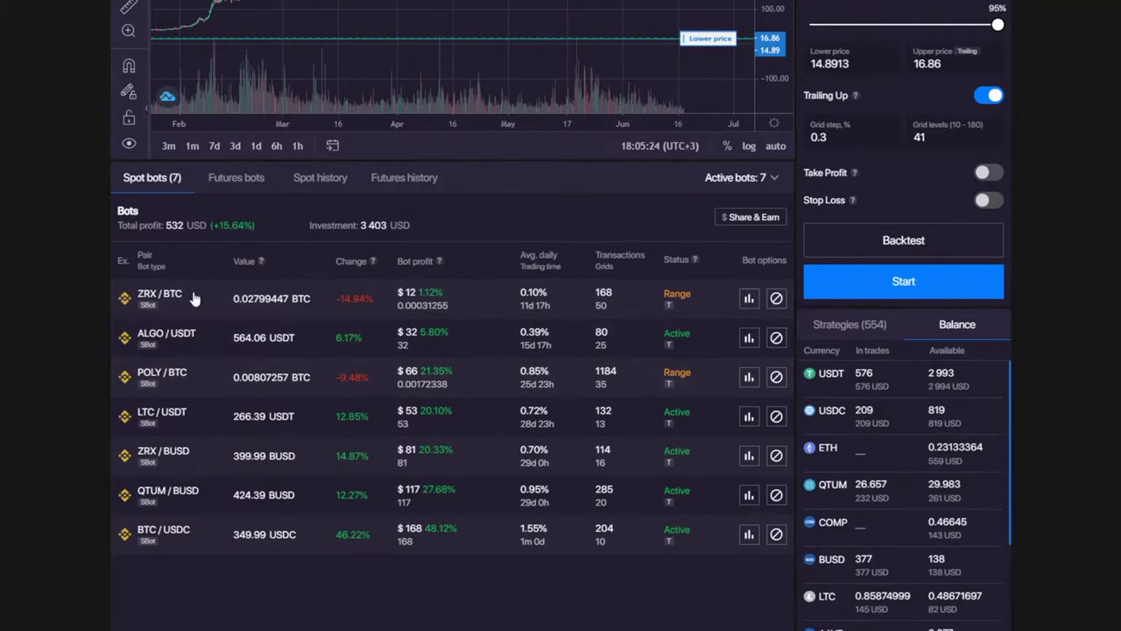
{"action": "left_click", "coordinate": [298, 307]}
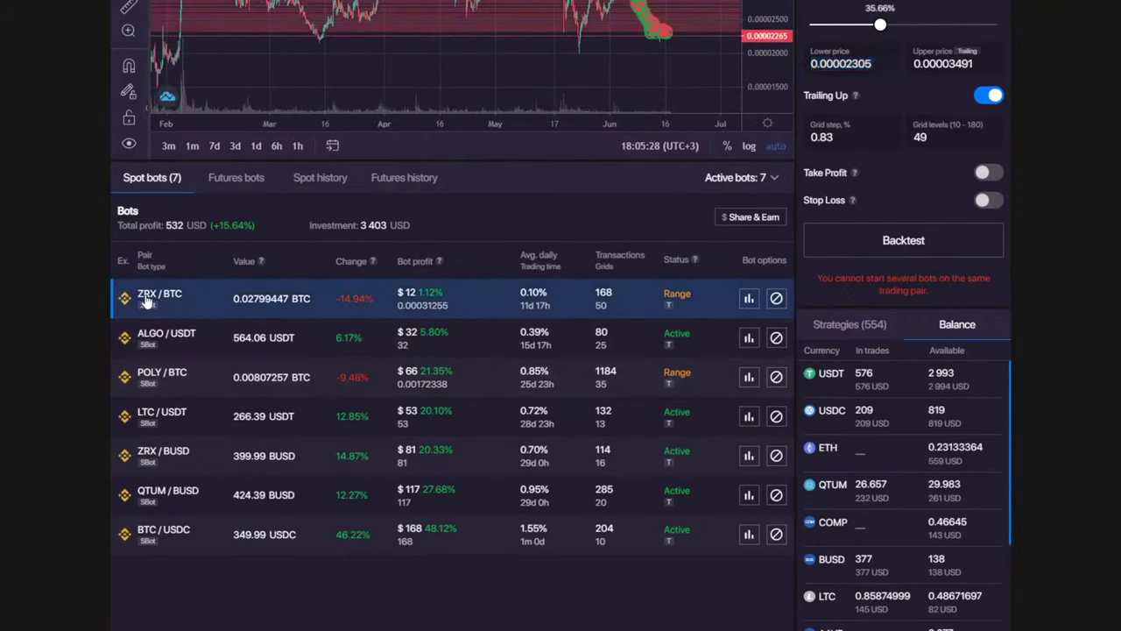
{"action": "scroll", "coordinate": [295, 313], "scroll_direction": "up", "scroll_amount": 5}
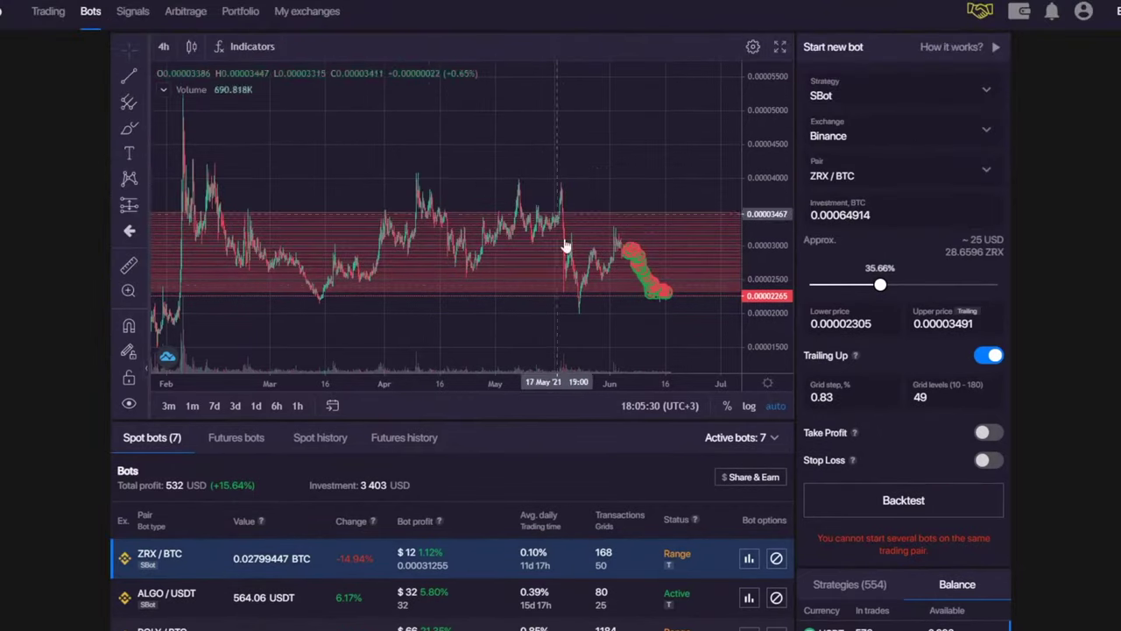
- Show the active POLY/BTC spot bot on the chart and inspect its grid lines and trade marks
{"action": "scroll", "coordinate": [177, 496], "scroll_direction": "down", "scroll_amount": 3}
{"action": "left_click", "coordinate": [178, 496]}
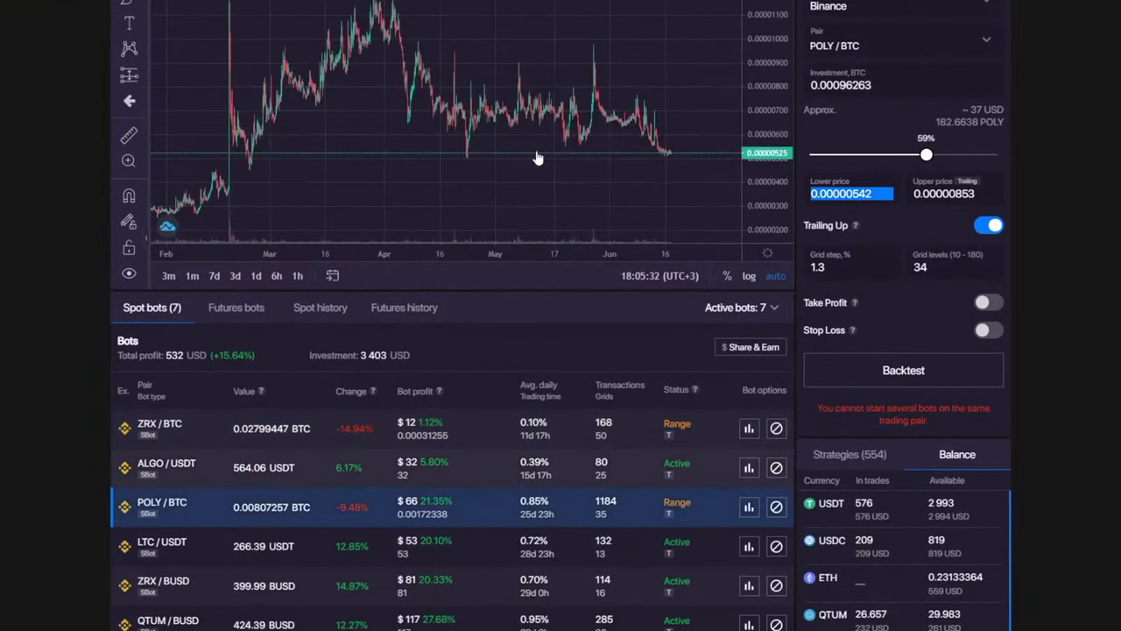
{"action": "left_click_drag", "start_coordinate": [675, 169], "coordinate": [528, 207]}
{"action": "scroll", "coordinate": [500, 200], "scroll_direction": "up", "scroll_amount": 2}
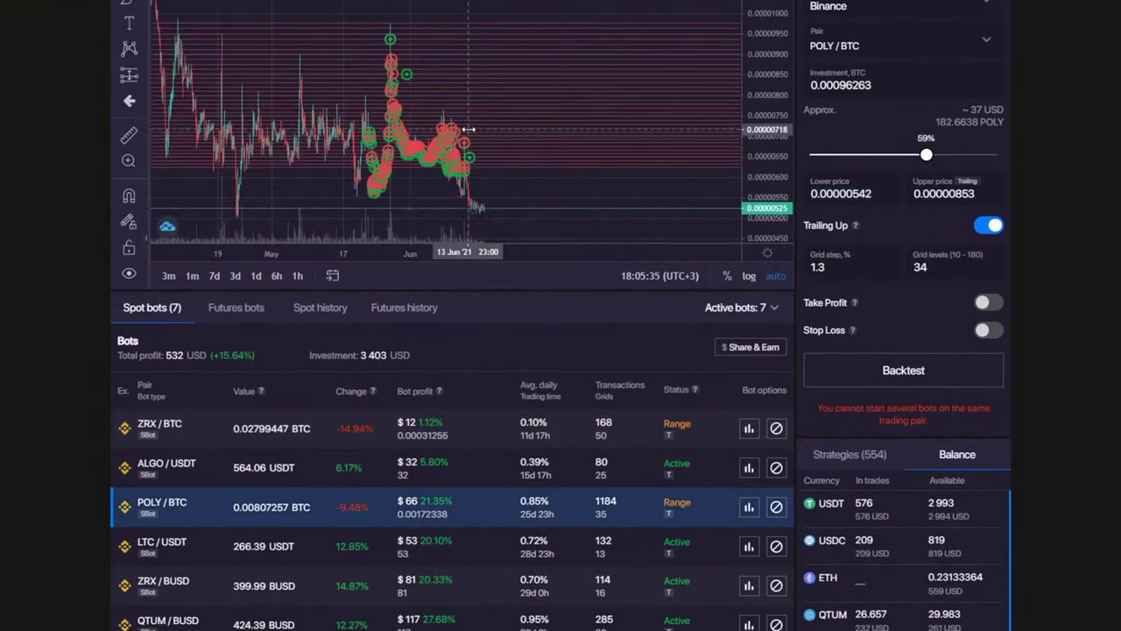
{"action": "left_click_drag", "start_coordinate": [767, 125], "coordinate": [788, 135]}
{"action": "left_click_drag", "start_coordinate": [308, 135], "coordinate": [403, 129]}
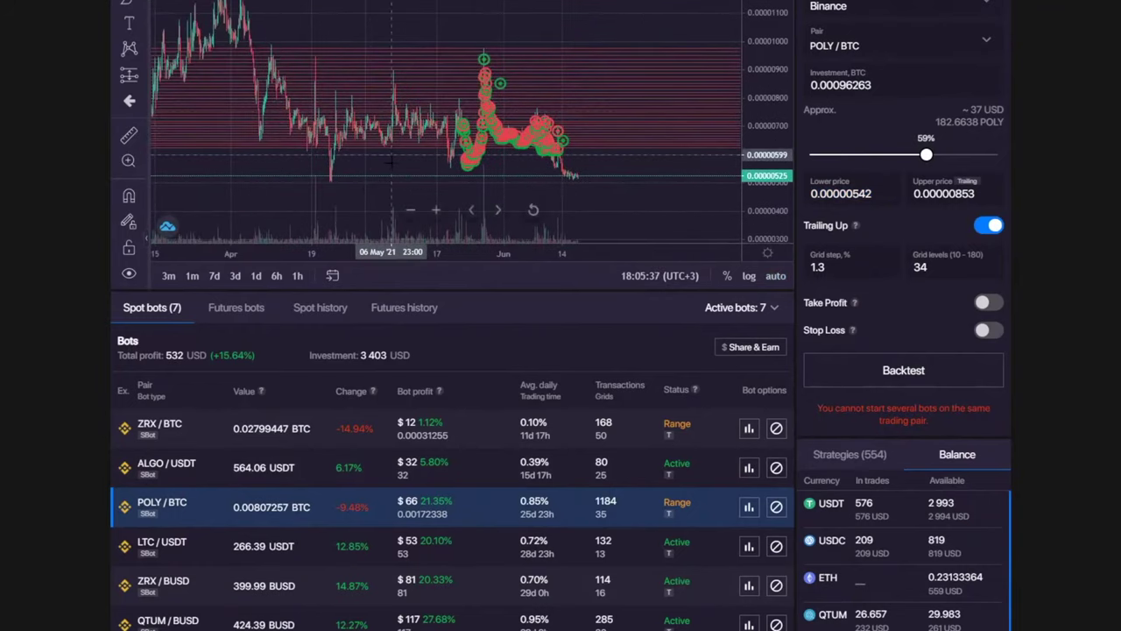
{"action": "scroll", "coordinate": [468, 352], "scroll_direction": "up", "scroll_amount": 3}
{"action": "scroll", "coordinate": [384, 99], "scroll_direction": "up", "scroll_amount": 5}
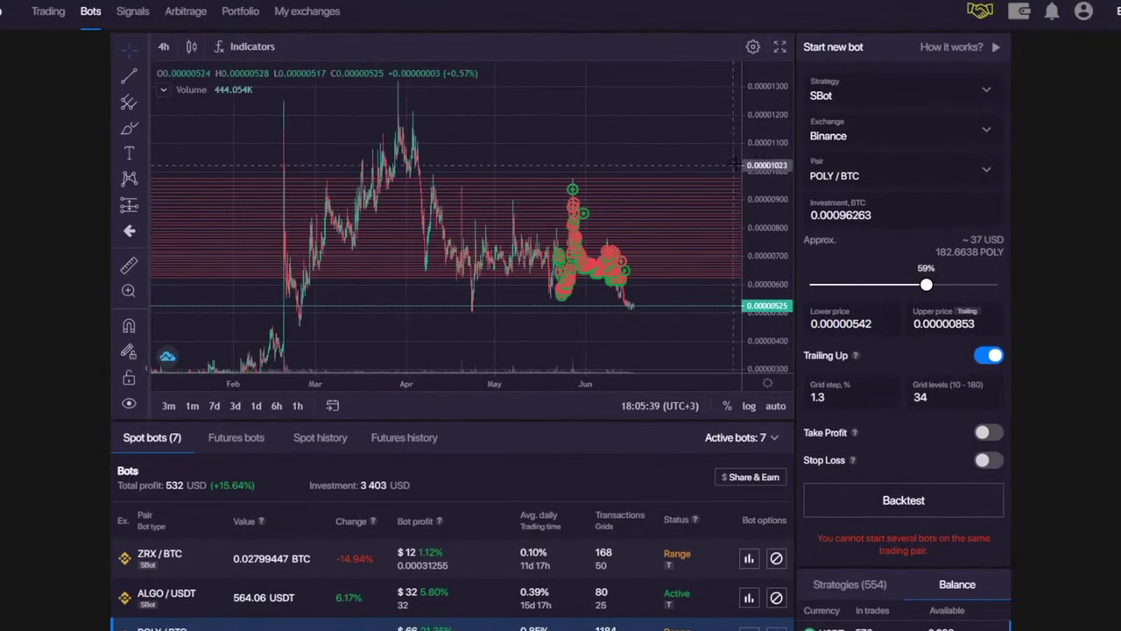
- Draw brush arrows on the POLY/BTC chart at the March and late-April rebounds and from the current price up into the grid
{"action": "scroll", "coordinate": [419, 188], "scroll_direction": "down", "scroll_amount": 5}
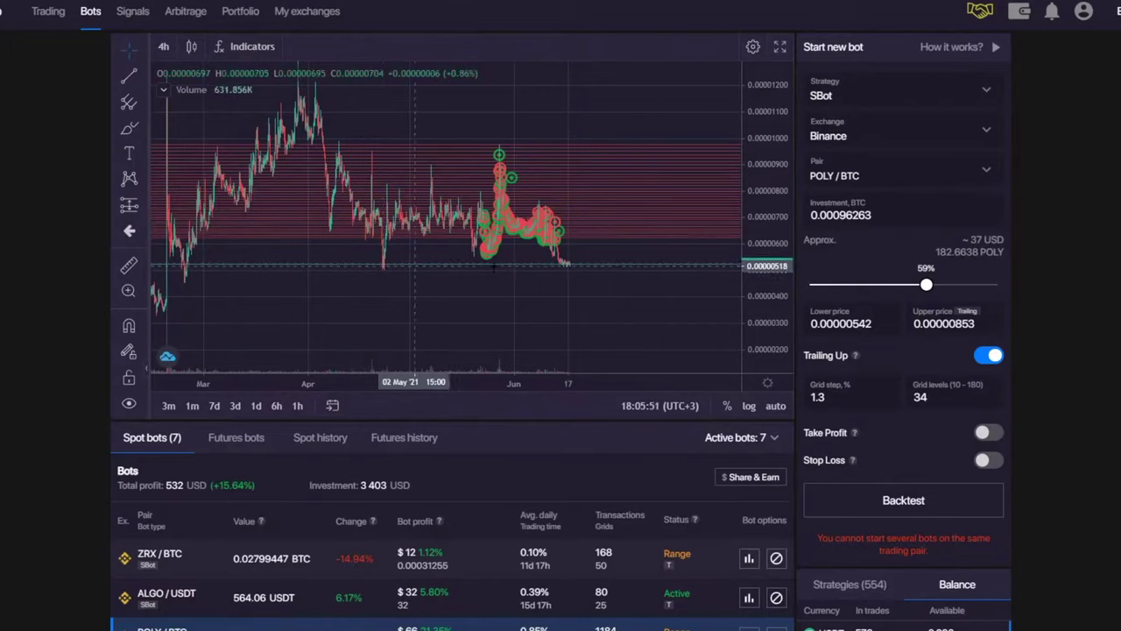
{"action": "left_click_drag", "start_coordinate": [351, 292], "coordinate": [335, 295]}
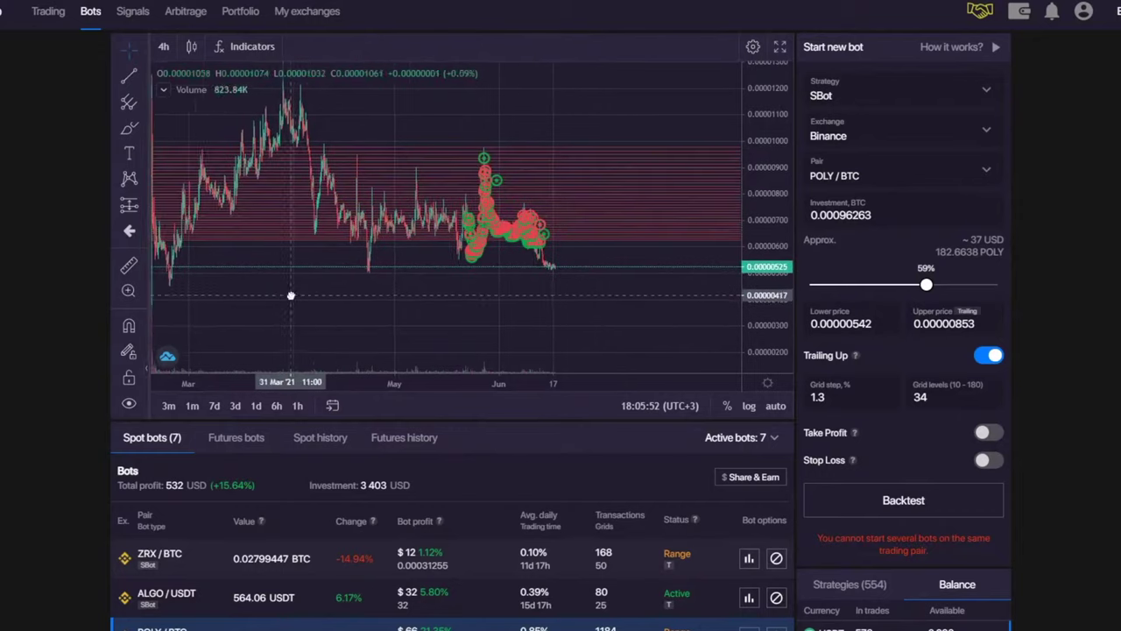
{"action": "left_click", "coordinate": [129, 130]}
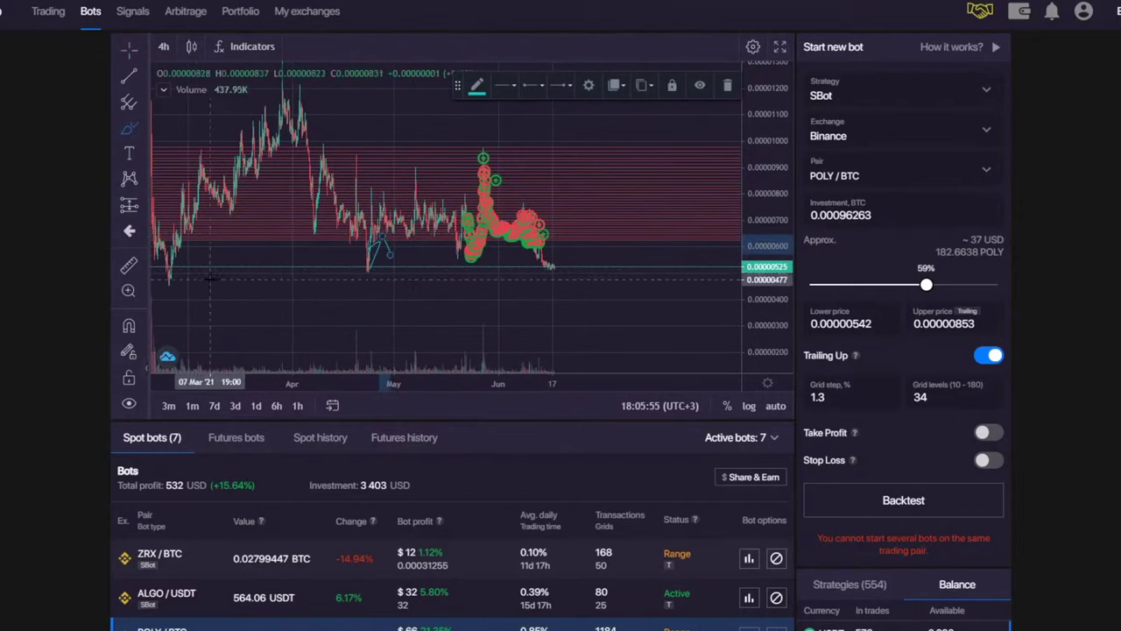
{"action": "left_click_drag", "start_coordinate": [186, 270], "coordinate": [219, 254]}
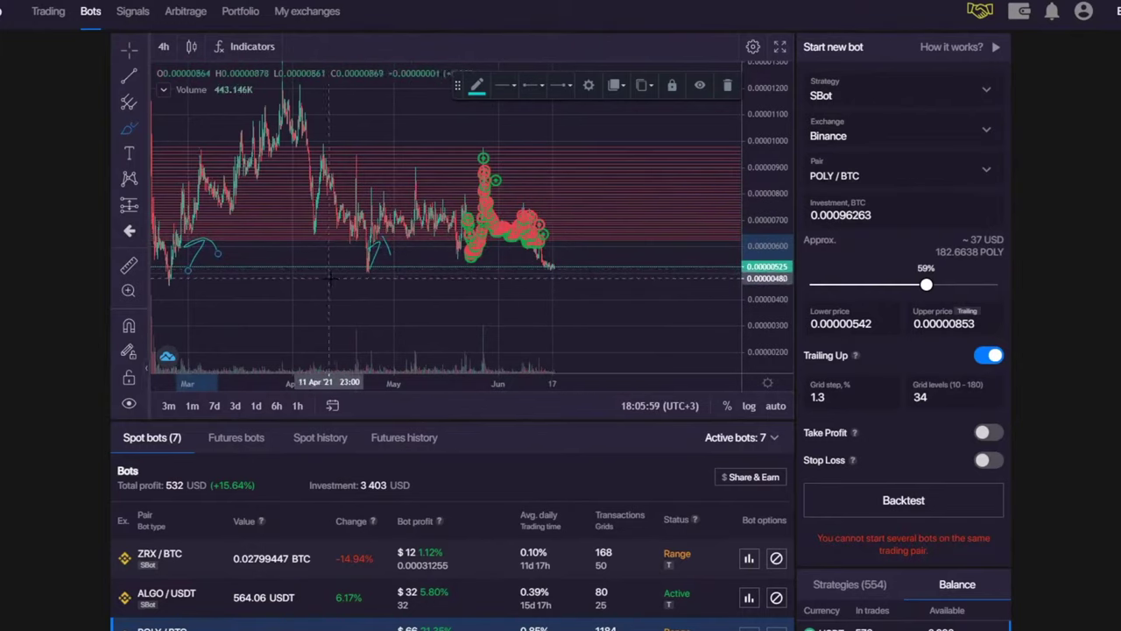
{"action": "mouse_move", "coordinate": [560, 264]}
{"action": "left_mouse_down"}
{"action": "mouse_move", "coordinate": [582, 201]}
{"action": "mouse_move", "coordinate": [599, 226]}
{"action": "left_mouse_up"}
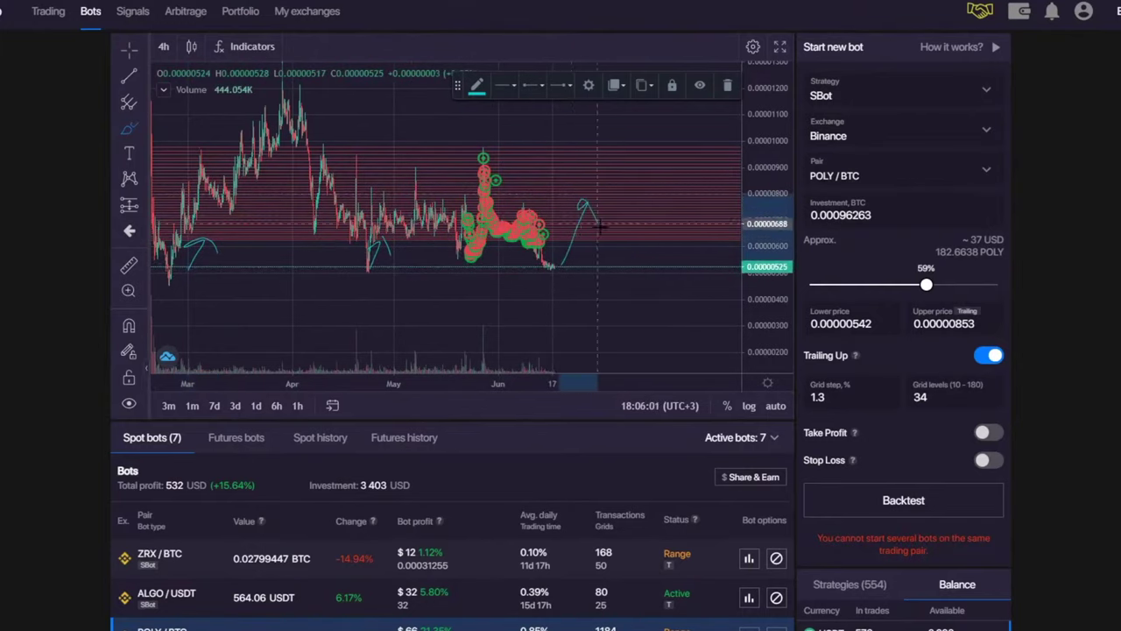
- Delete the latest brush arrow and remove all remaining drawings from the POLY/BTC chart
{"action": "left_click", "coordinate": [726, 85]}
{"action": "right_click", "coordinate": [611, 106]}
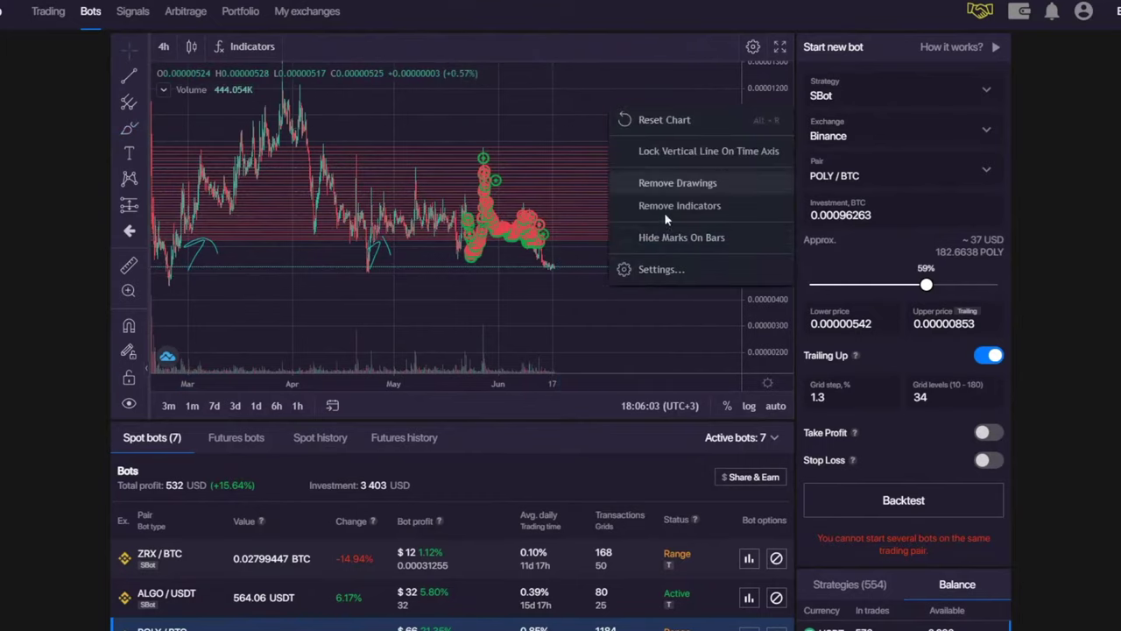
{"action": "left_click", "coordinate": [664, 120]}
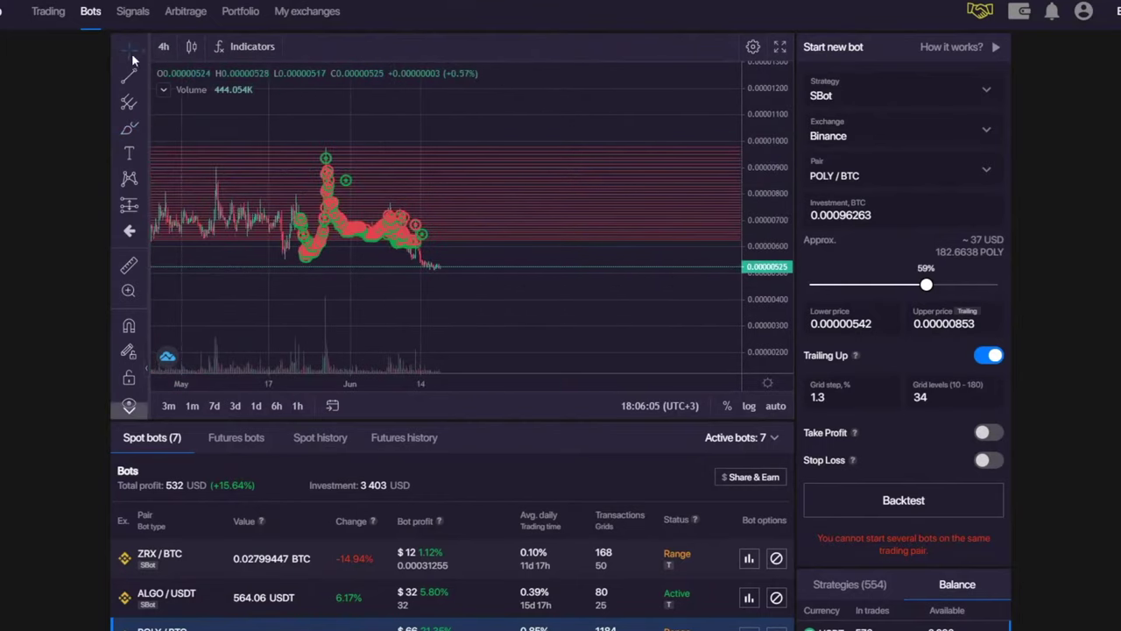
- Examine the POLY/BTC bot's buy and sell marks from late May to mid-June up close
{"action": "left_click_drag", "start_coordinate": [331, 124], "coordinate": [561, 121]}
{"action": "scroll", "coordinate": [410, 130], "scroll_direction": "up", "scroll_amount": 3}
{"action": "left_click_drag", "start_coordinate": [754, 338], "coordinate": [754, 261]}
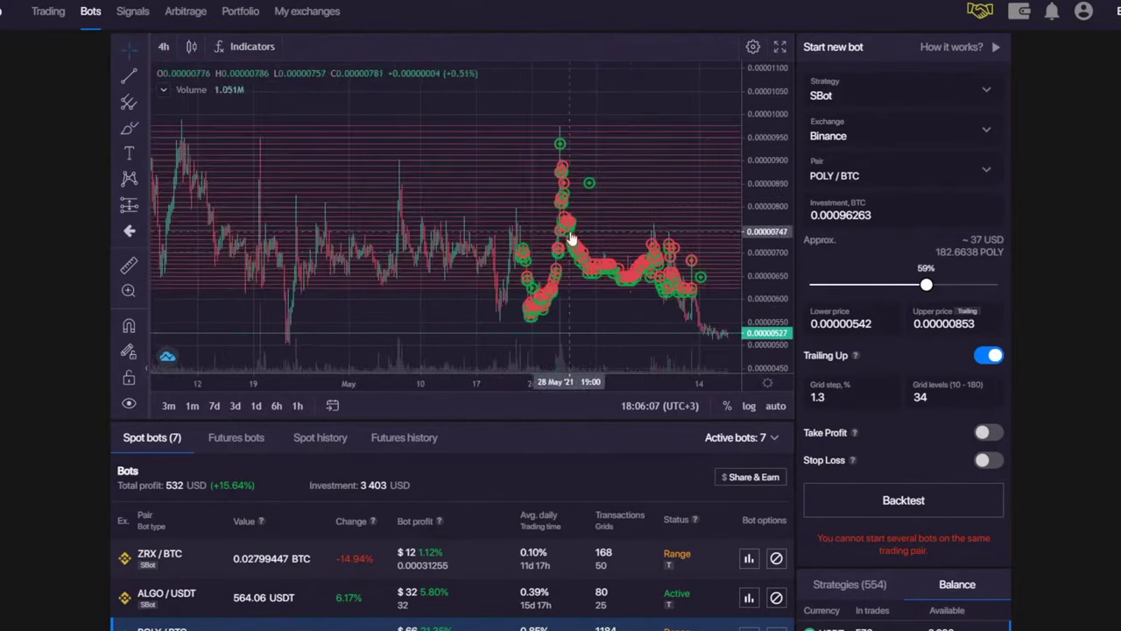
{"action": "scroll", "coordinate": [579, 195], "scroll_direction": "down", "scroll_amount": 1}
{"action": "left_click_drag", "start_coordinate": [763, 133], "coordinate": [766, 174]}
{"action": "left_click_drag", "start_coordinate": [637, 127], "coordinate": [566, 88]}
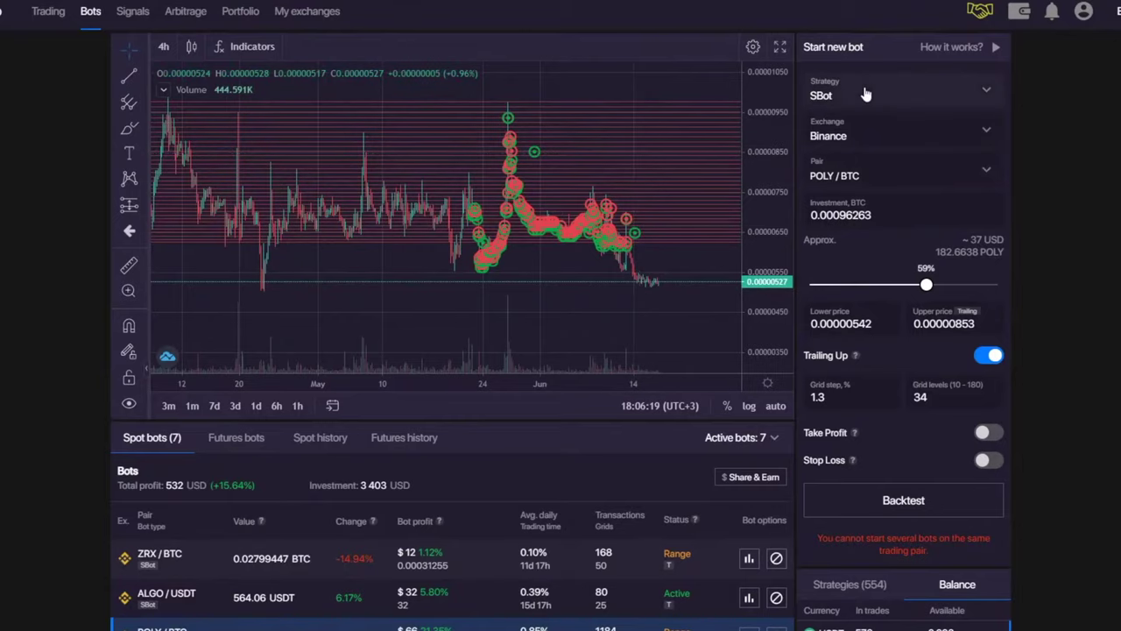
- Review the strategy types and their descriptions for the new bot, keeping SBot selected
{"action": "left_click", "coordinate": [910, 104]}
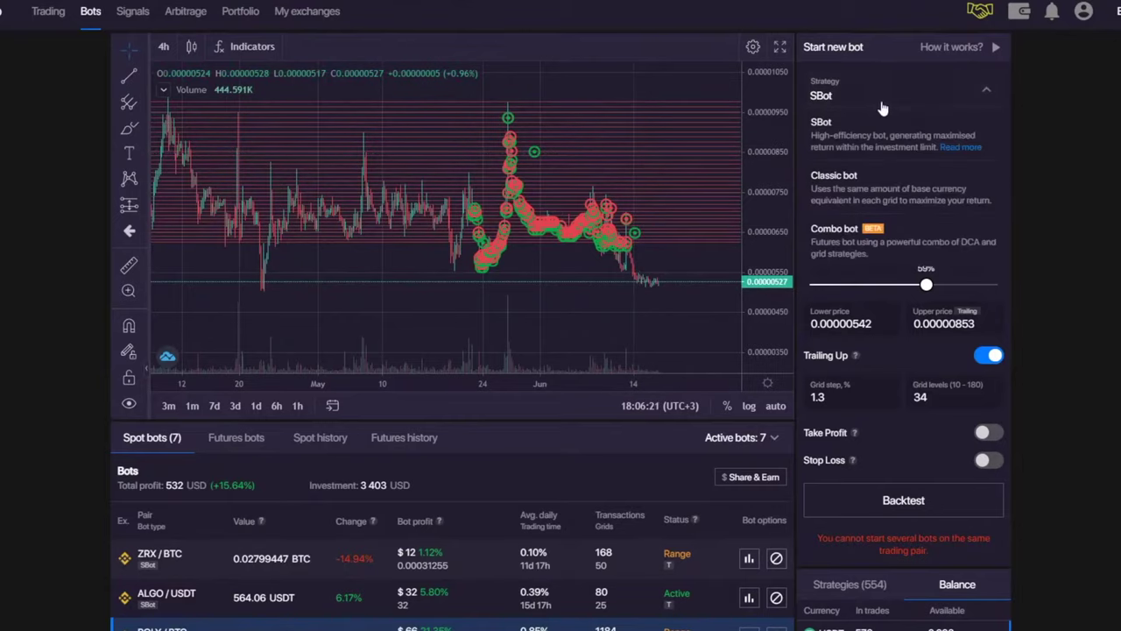
{"action": "left_click", "coordinate": [843, 122]}
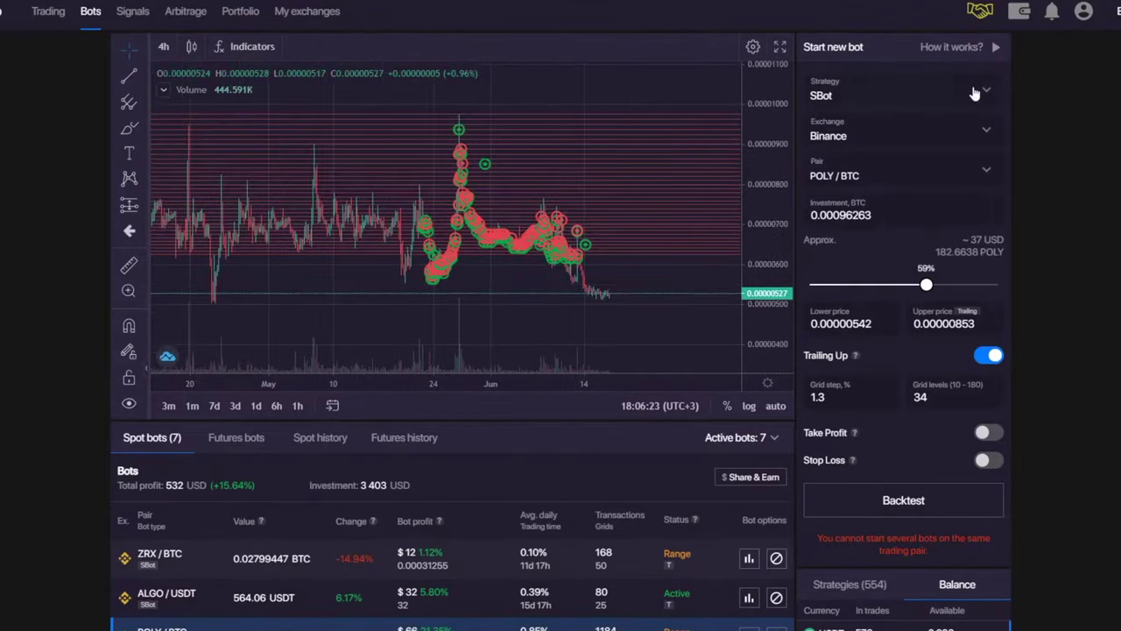
{"action": "left_click", "coordinate": [887, 98]}
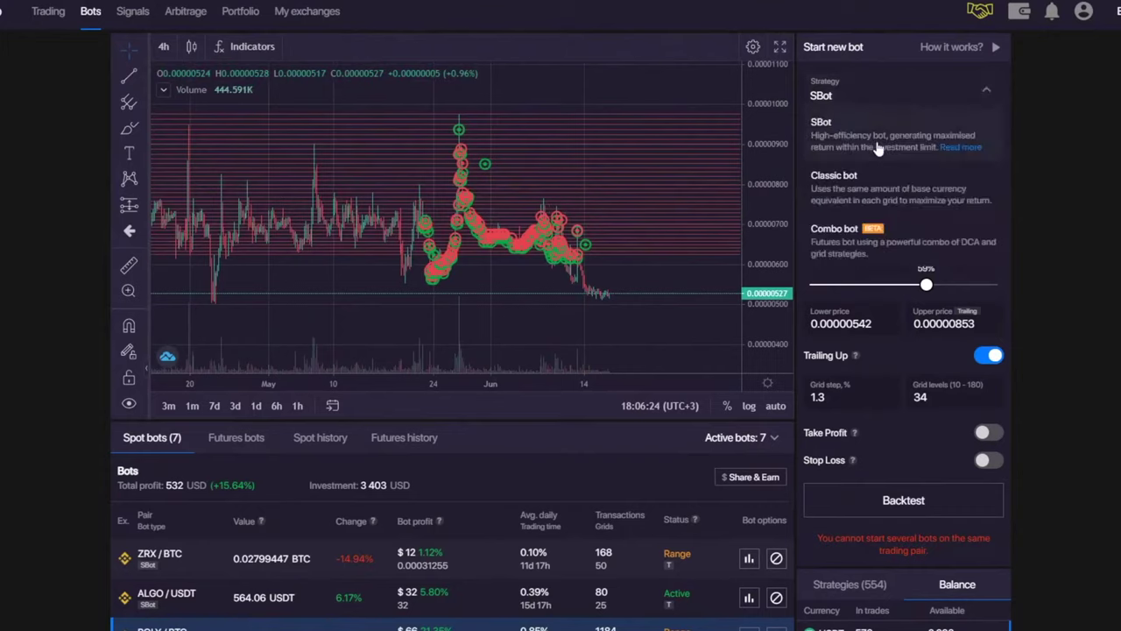
{"action": "left_click", "coordinate": [884, 98]}
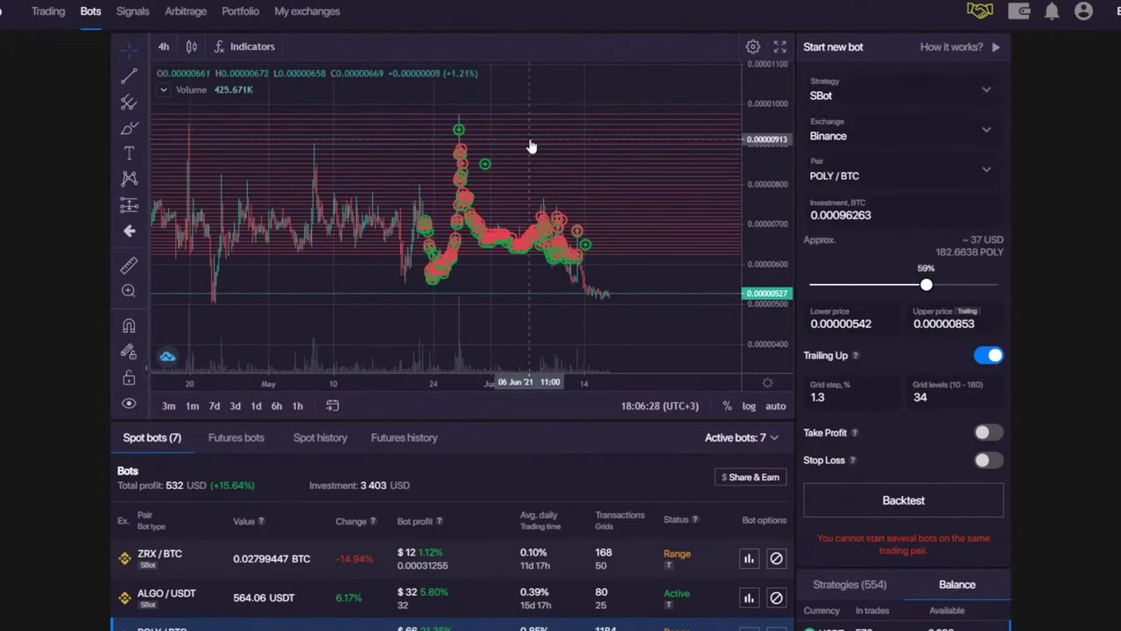
{"action": "scroll", "coordinate": [574, 150], "scroll_direction": "down", "scroll_amount": 2}
{"action": "scroll", "coordinate": [616, 162], "scroll_direction": "up", "scroll_amount": 1}
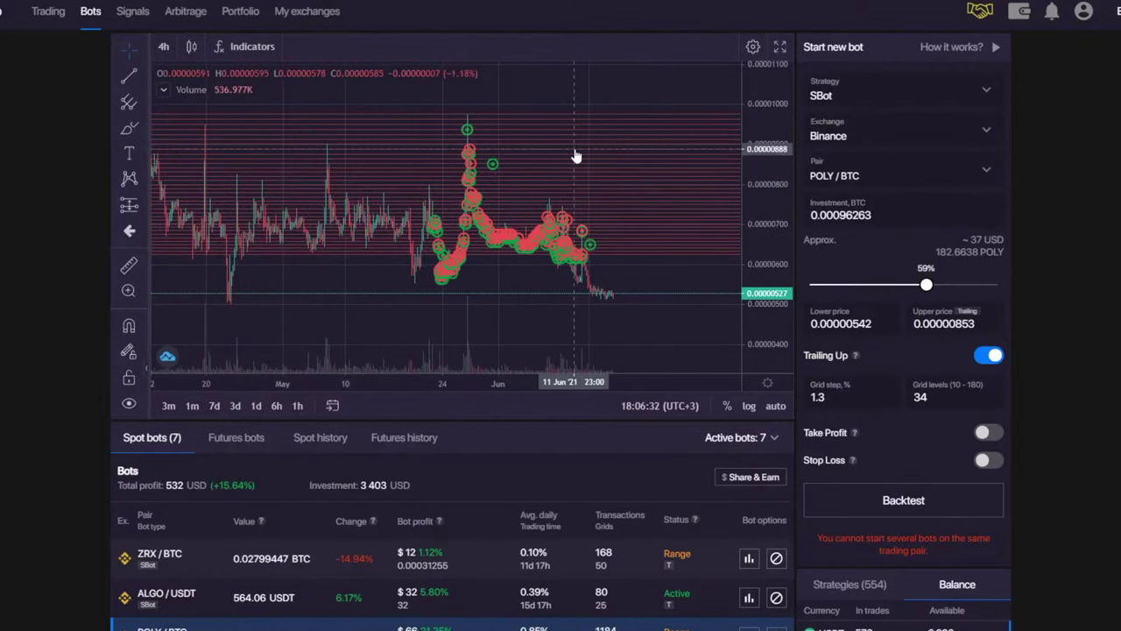
{"action": "scroll", "coordinate": [371, 161], "scroll_direction": "down", "scroll_amount": 3}
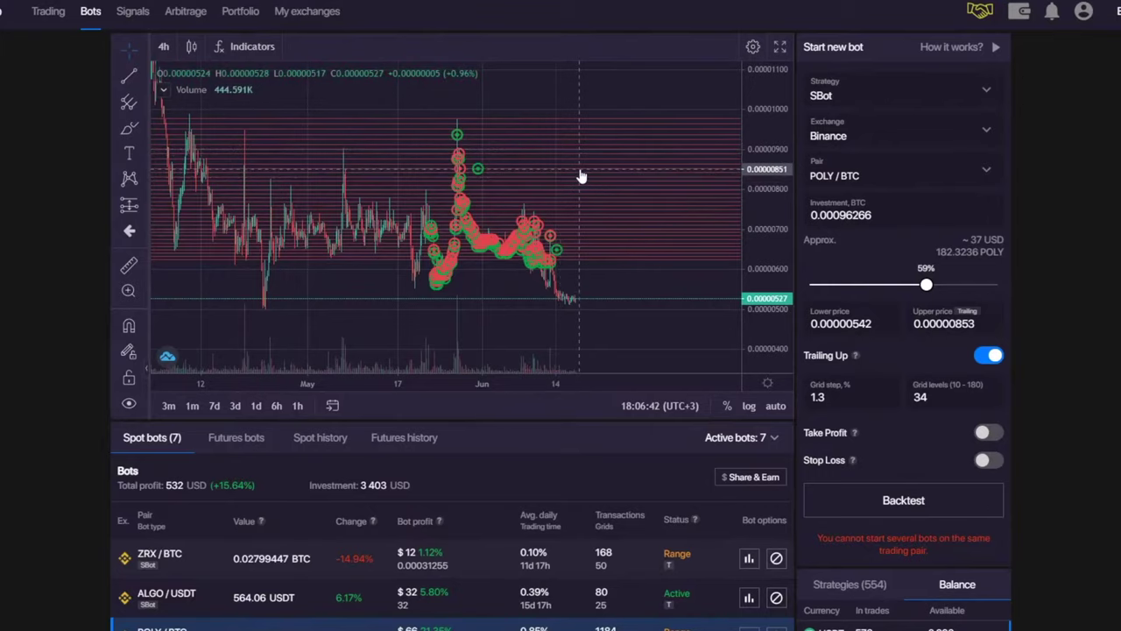
{"action": "scroll", "coordinate": [475, 555], "scroll_direction": "down", "scroll_amount": 1}
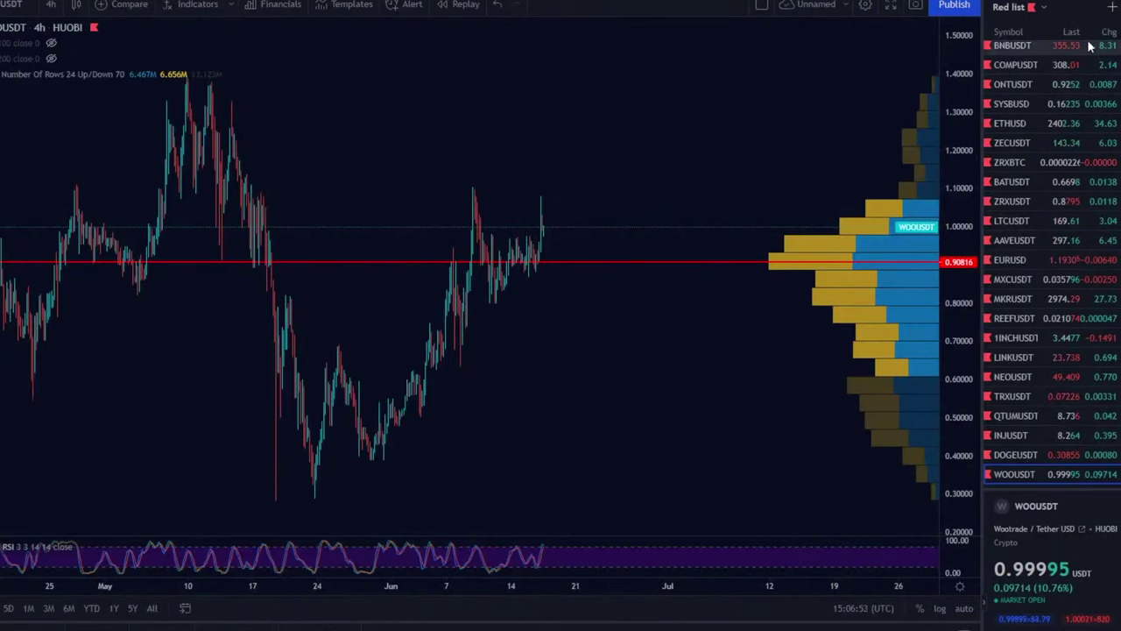
- Switch to TradingView, open the BTCUSDT chart from the Red list, and examine the price against the two white trend lines
{"action": "left_click", "coordinate": [1023, 61]}
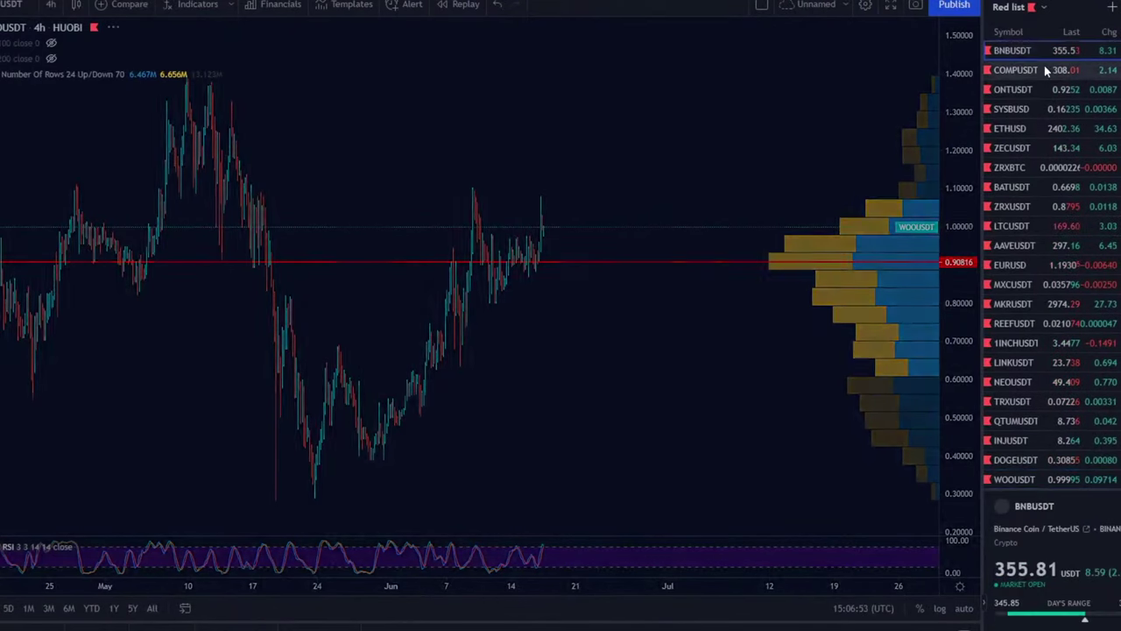
{"action": "left_click", "coordinate": [1023, 57]}
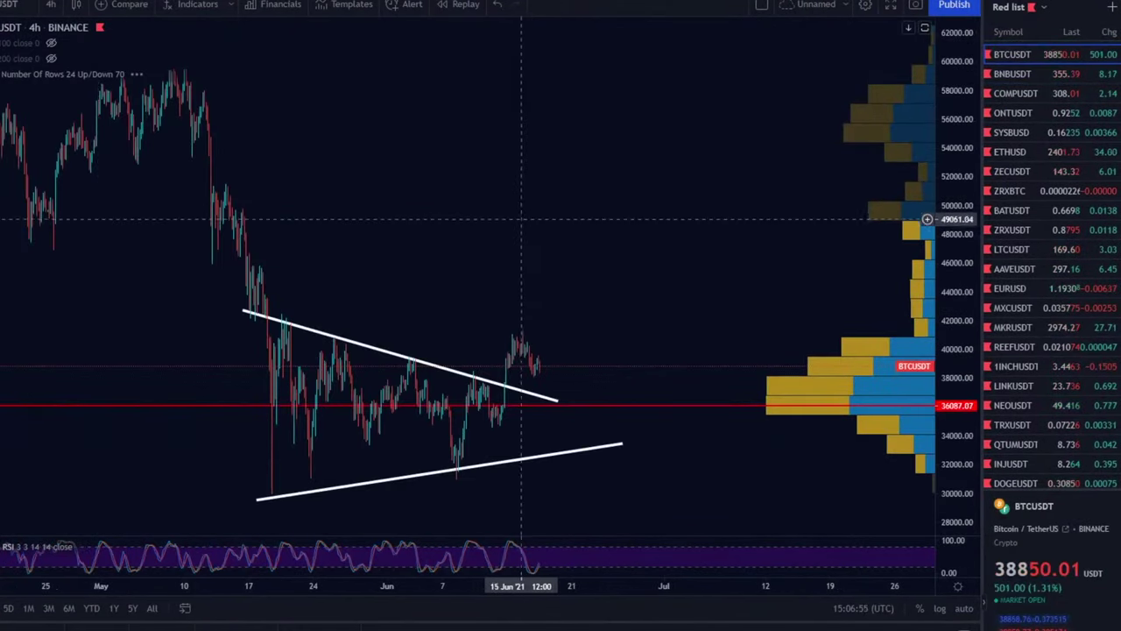
{"action": "scroll", "coordinate": [506, 254], "scroll_direction": "up", "scroll_amount": 3}
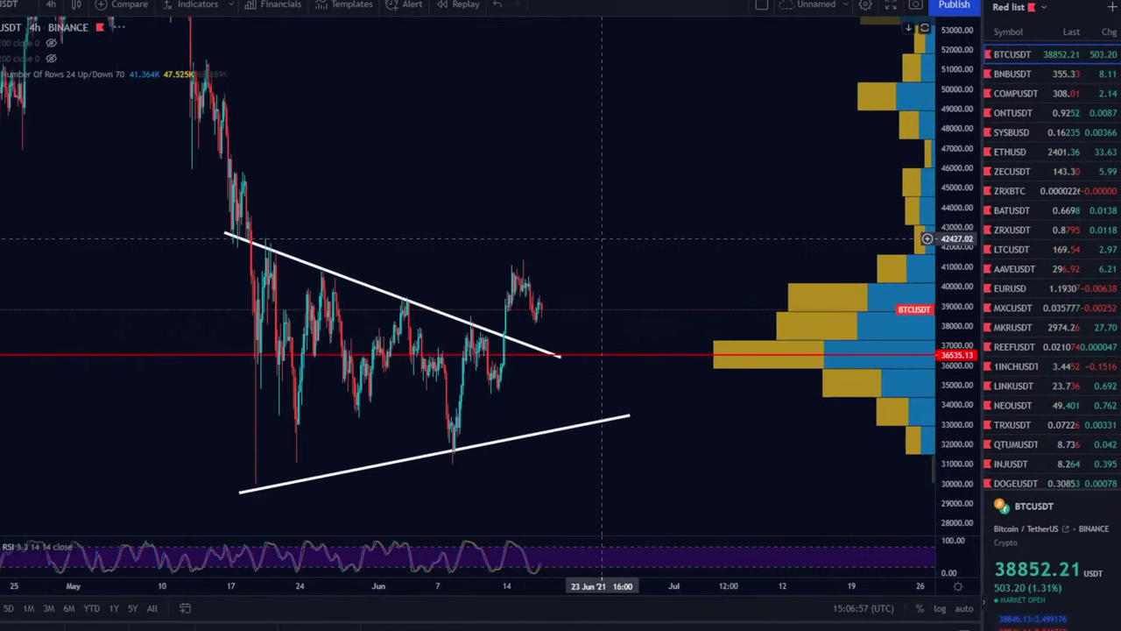
{"action": "scroll", "coordinate": [391, 194], "scroll_direction": "down", "scroll_amount": 2}
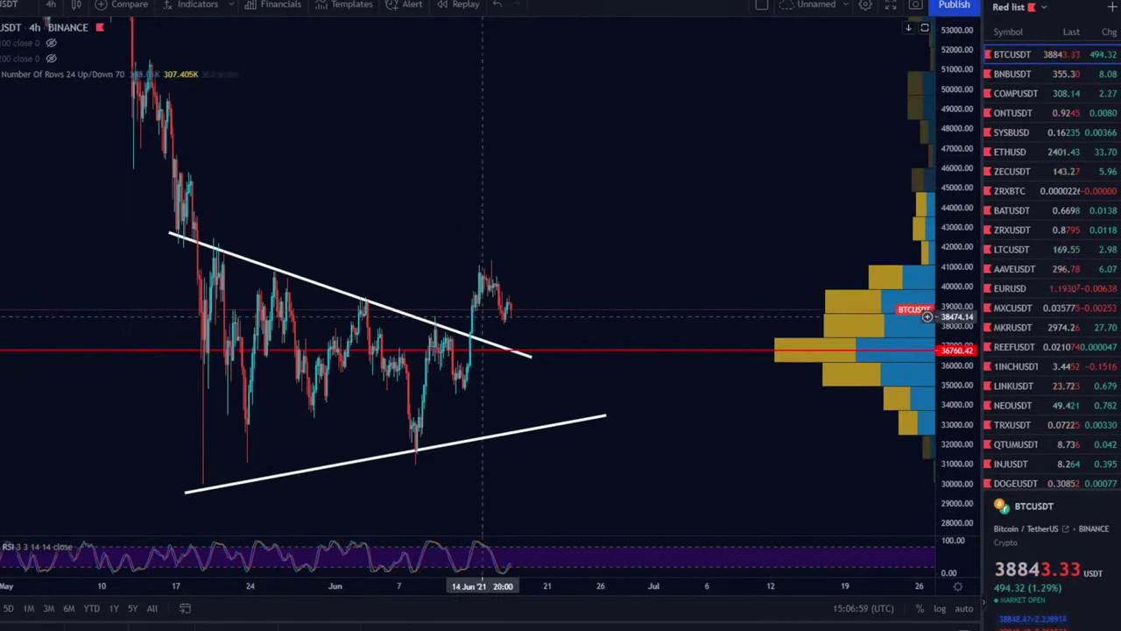
{"action": "left_click_drag", "start_coordinate": [954, 182], "coordinate": [954, 227]}
{"action": "left_click_drag", "start_coordinate": [452, 181], "coordinate": [541, 240]}
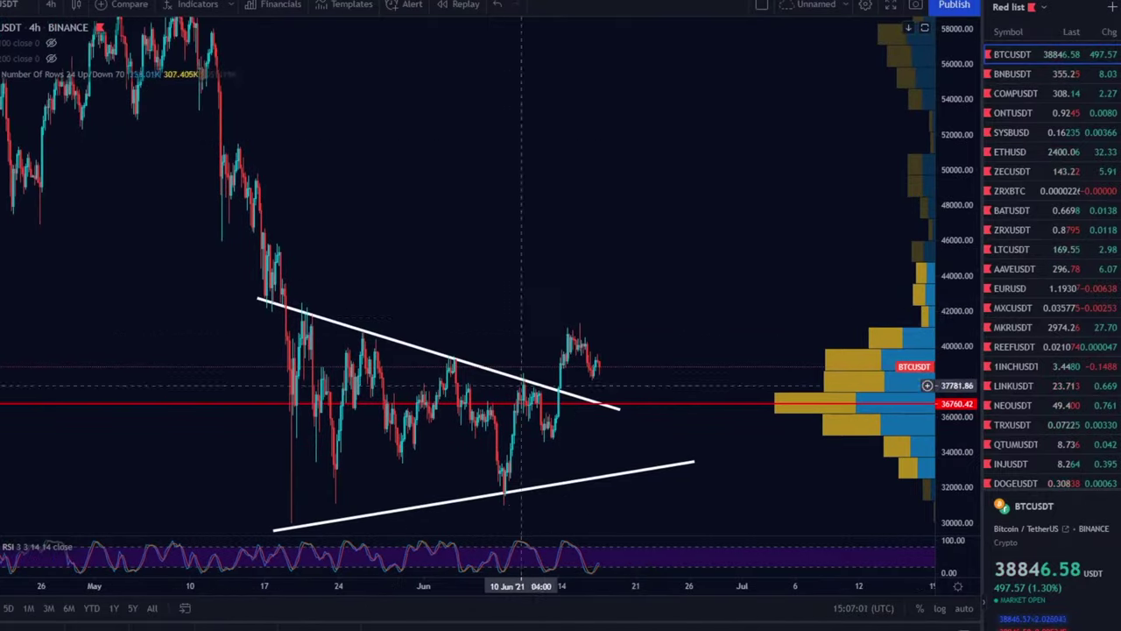
{"action": "scroll", "coordinate": [633, 338], "scroll_direction": "right", "scroll_amount": 1}
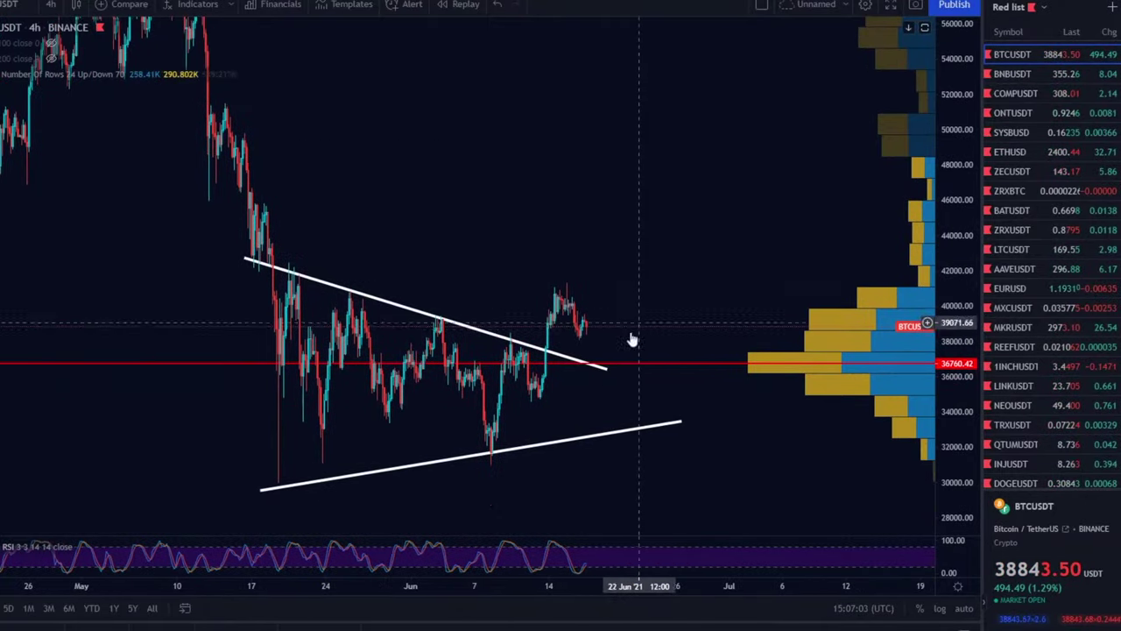
- Open the Woobull Bitcoin NVT Price chart in a new browser tab and compare its market price with the NVT price
{"action": "left_click", "coordinate": [873, 2]}
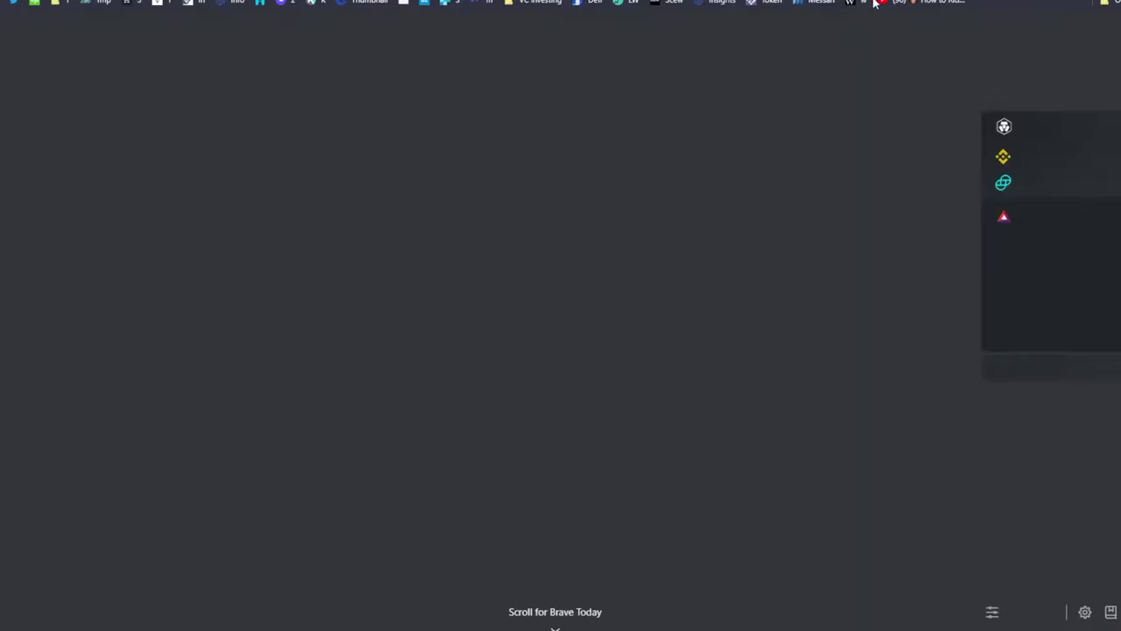
{"action": "left_click", "coordinate": [861, 5]}
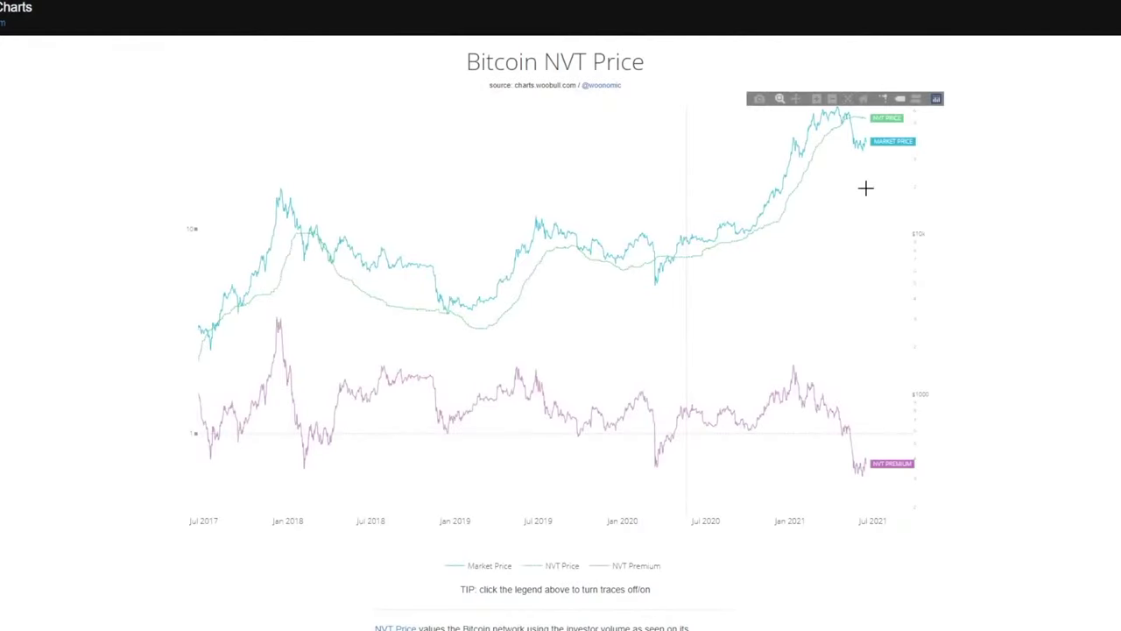
{"action": "scroll", "coordinate": [775, 283], "scroll_direction": "down", "scroll_amount": 1}
{"action": "scroll", "coordinate": [531, 418], "scroll_direction": "up", "scroll_amount": 1}
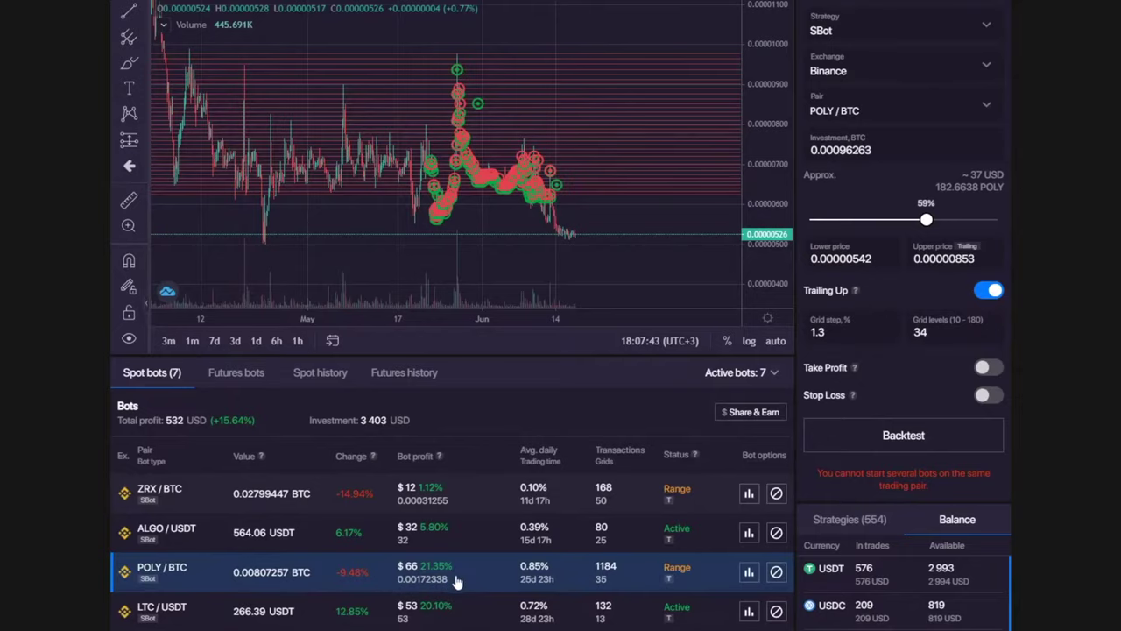
- Switch to the TradingView BTCUSDT chart and brush a wavy rising arrow from the latest candles up to about 53,000
{"action": "key", "text": "ctrl+Tab"}
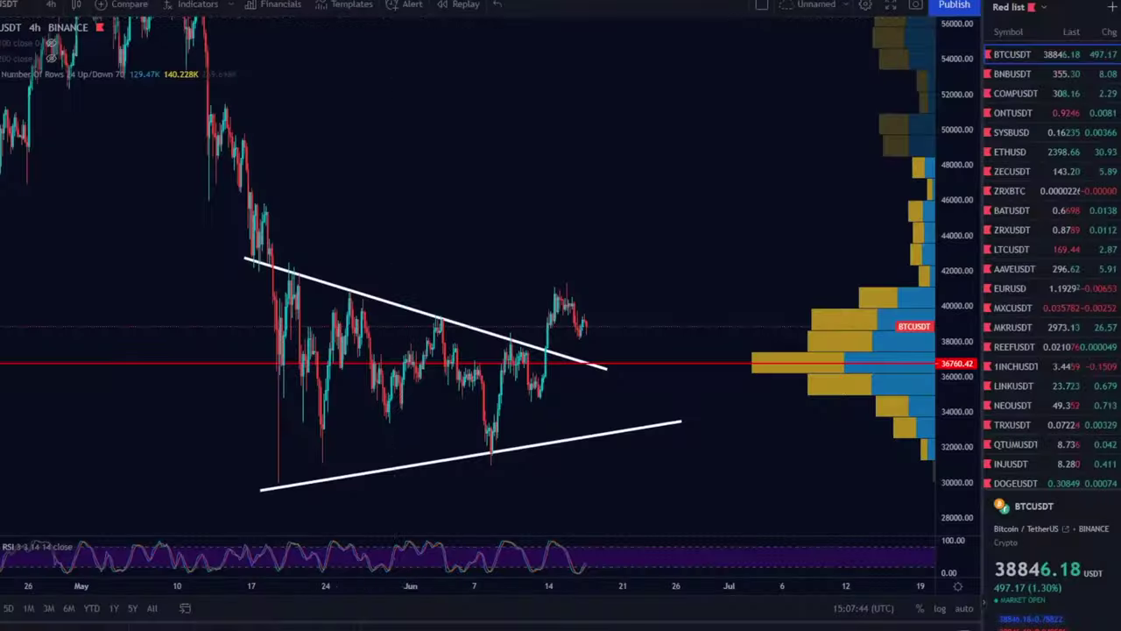
{"action": "left_click_drag", "start_coordinate": [490, 183], "coordinate": [472, 189]}
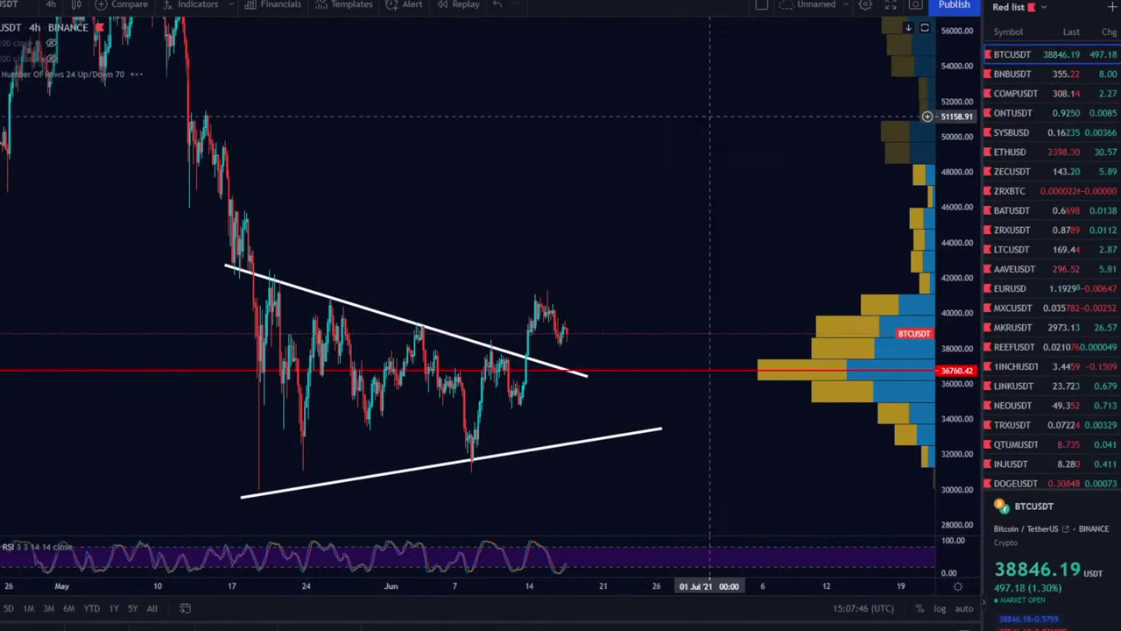
{"action": "left_click_drag", "start_coordinate": [710, 114], "coordinate": [595, 130]}
{"action": "left_click", "coordinate": [2, 100]}
{"action": "left_click", "coordinate": [11, 103]}
{"action": "mouse_move", "coordinate": [421, 337]}
{"action": "left_mouse_down"}
{"action": "mouse_move", "coordinate": [464, 361]}
{"action": "mouse_move", "coordinate": [738, 87]}
{"action": "mouse_move", "coordinate": [740, 138]}
{"action": "left_mouse_up"}
{"action": "key", "text": "alt+Tab"}
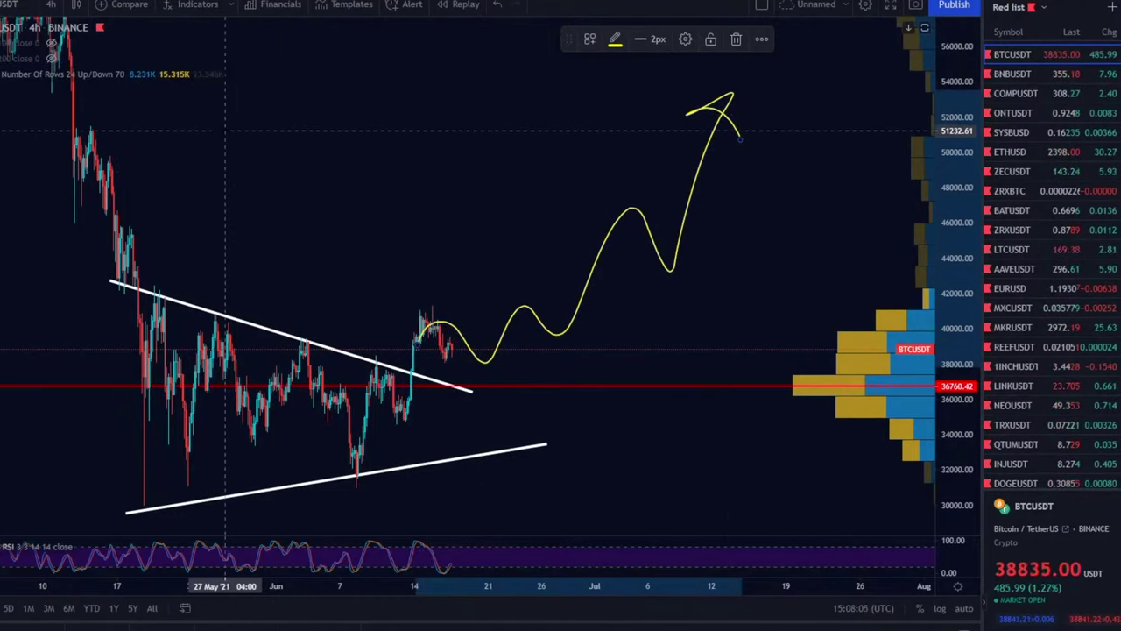
- Handwrite "BTC ↑ + ↑ BTC/USD" with the brush above the BTCUSDT candles
{"action": "left_click_drag", "start_coordinate": [206, 108], "coordinate": [208, 146]}
{"action": "left_click_drag", "start_coordinate": [208, 107], "coordinate": [210, 150]}
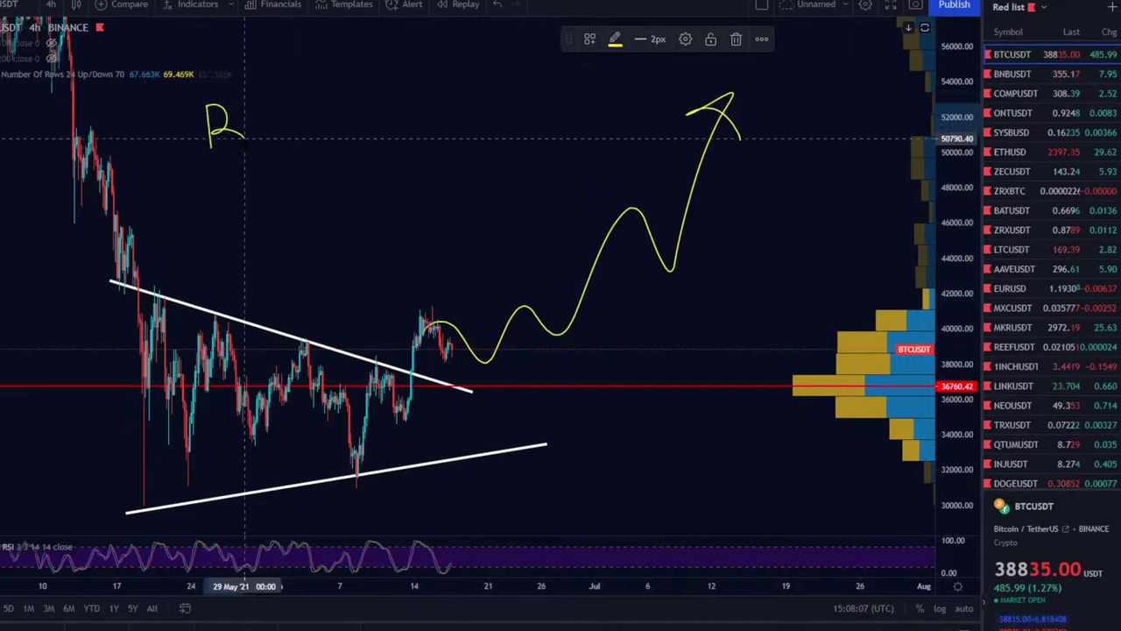
{"action": "mouse_move", "coordinate": [257, 115]}
{"action": "left_mouse_down"}
{"action": "mouse_move", "coordinate": [257, 151]}
{"action": "mouse_move", "coordinate": [289, 111]}
{"action": "mouse_move", "coordinate": [345, 171]}
{"action": "mouse_move", "coordinate": [332, 123]}
{"action": "left_mouse_up"}
{"action": "mouse_move", "coordinate": [341, 122]}
{"action": "left_mouse_down"}
{"action": "mouse_move", "coordinate": [356, 141]}
{"action": "mouse_move", "coordinate": [435, 141]}
{"action": "left_mouse_up"}
{"action": "left_click_drag", "start_coordinate": [422, 125], "coordinate": [424, 160]}
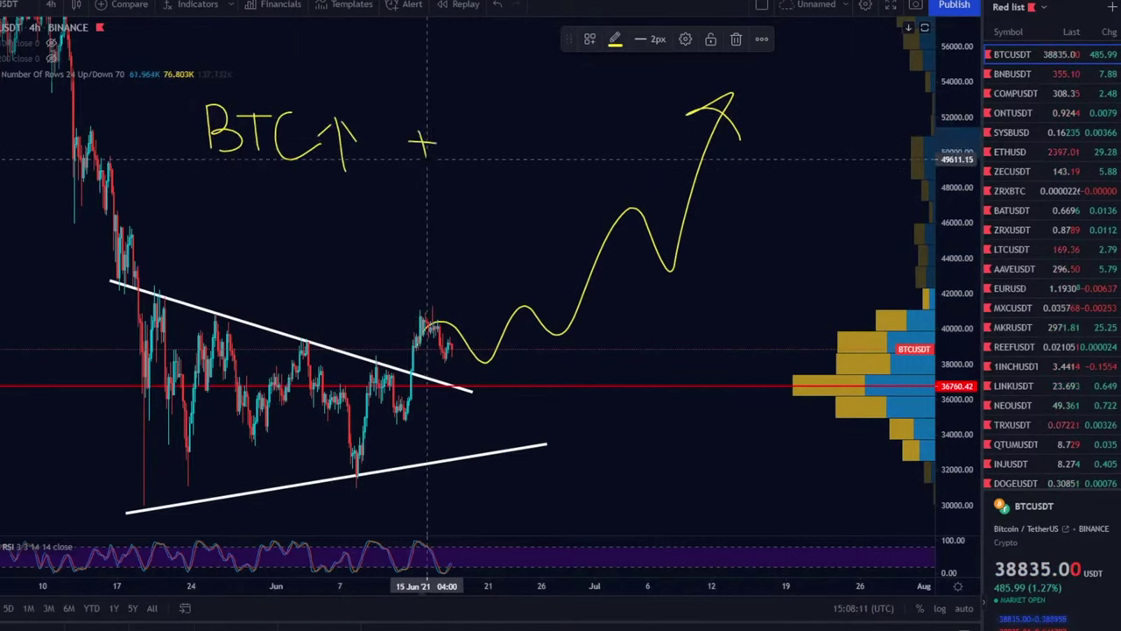
{"action": "mouse_move", "coordinate": [464, 118]}
{"action": "left_mouse_down"}
{"action": "mouse_move", "coordinate": [472, 160]}
{"action": "mouse_move", "coordinate": [525, 115]}
{"action": "left_mouse_up"}
{"action": "left_click_drag", "start_coordinate": [506, 118], "coordinate": [504, 157]}
{"action": "mouse_move", "coordinate": [550, 123]}
{"action": "left_mouse_down"}
{"action": "mouse_move", "coordinate": [547, 156]}
{"action": "mouse_move", "coordinate": [580, 105]}
{"action": "left_mouse_up"}
{"action": "mouse_move", "coordinate": [580, 106]}
{"action": "left_mouse_down"}
{"action": "mouse_move", "coordinate": [586, 149]}
{"action": "mouse_move", "coordinate": [619, 122]}
{"action": "mouse_move", "coordinate": [632, 158]}
{"action": "mouse_move", "coordinate": [653, 157]}
{"action": "left_mouse_up"}
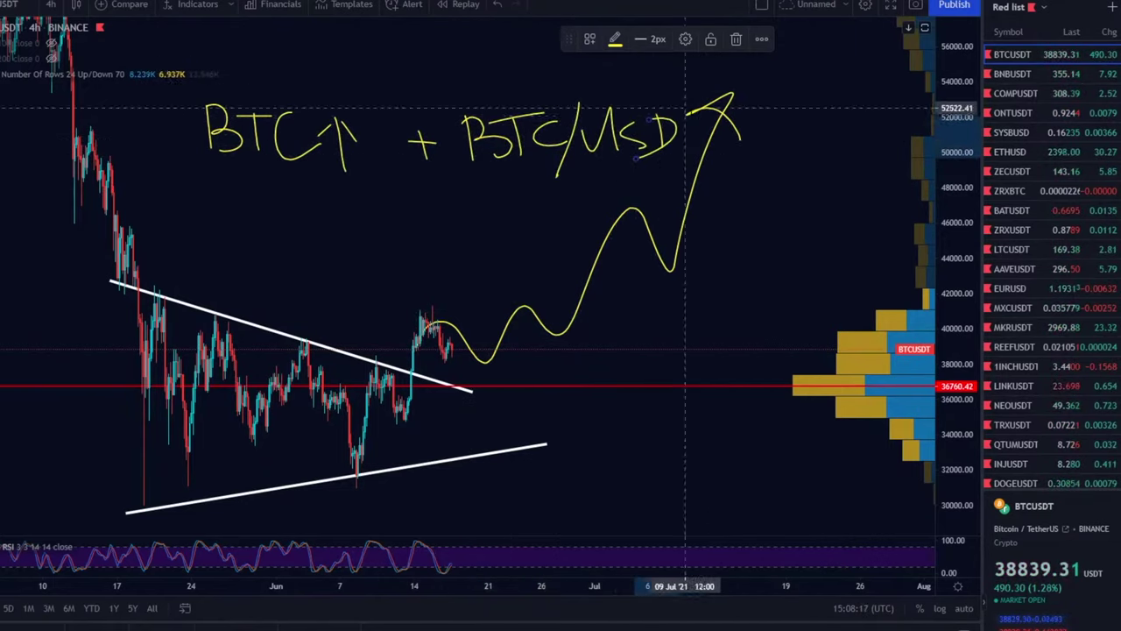
{"action": "mouse_move", "coordinate": [449, 98]}
{"action": "left_mouse_down"}
{"action": "mouse_move", "coordinate": [456, 166]}
{"action": "mouse_move", "coordinate": [432, 117]}
{"action": "left_mouse_up"}
{"action": "left_click_drag", "start_coordinate": [446, 96], "coordinate": [464, 120]}
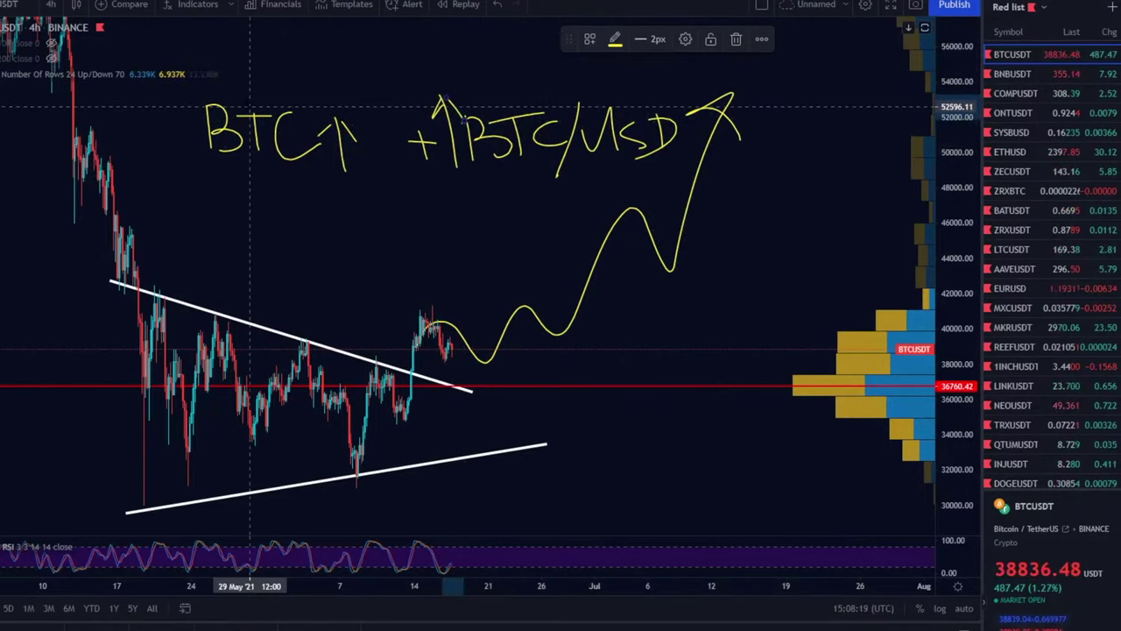
- Circle the handwritten BTC note with the brush and write "2 X" beneath it
{"action": "mouse_move", "coordinate": [247, 93]}
{"action": "left_mouse_down"}
{"action": "mouse_move", "coordinate": [689, 156]}
{"action": "mouse_move", "coordinate": [268, 150]}
{"action": "left_mouse_up"}
{"action": "left_click_drag", "start_coordinate": [332, 262], "coordinate": [363, 292]}
{"action": "left_click_drag", "start_coordinate": [388, 259], "coordinate": [450, 300]}
{"action": "left_click_drag", "start_coordinate": [436, 259], "coordinate": [398, 302]}
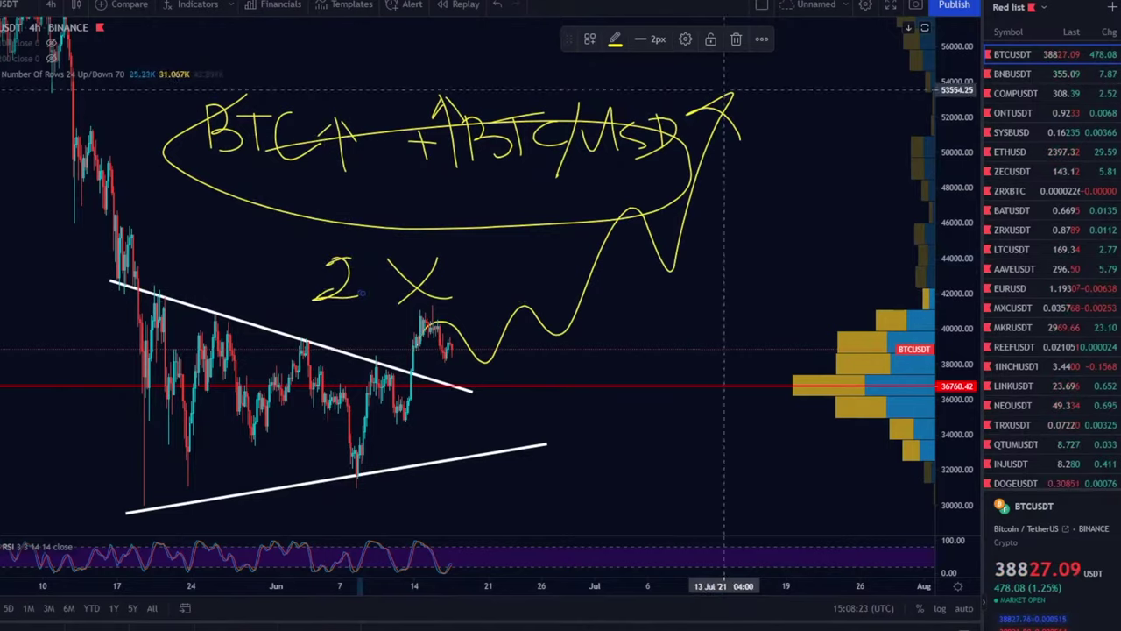
- Remove all drawings from the BTCUSDT chart and brush a short vertical stroke in the empty area above the candles
{"action": "left_click", "coordinate": [736, 42]}
{"action": "right_click", "coordinate": [484, 257]}
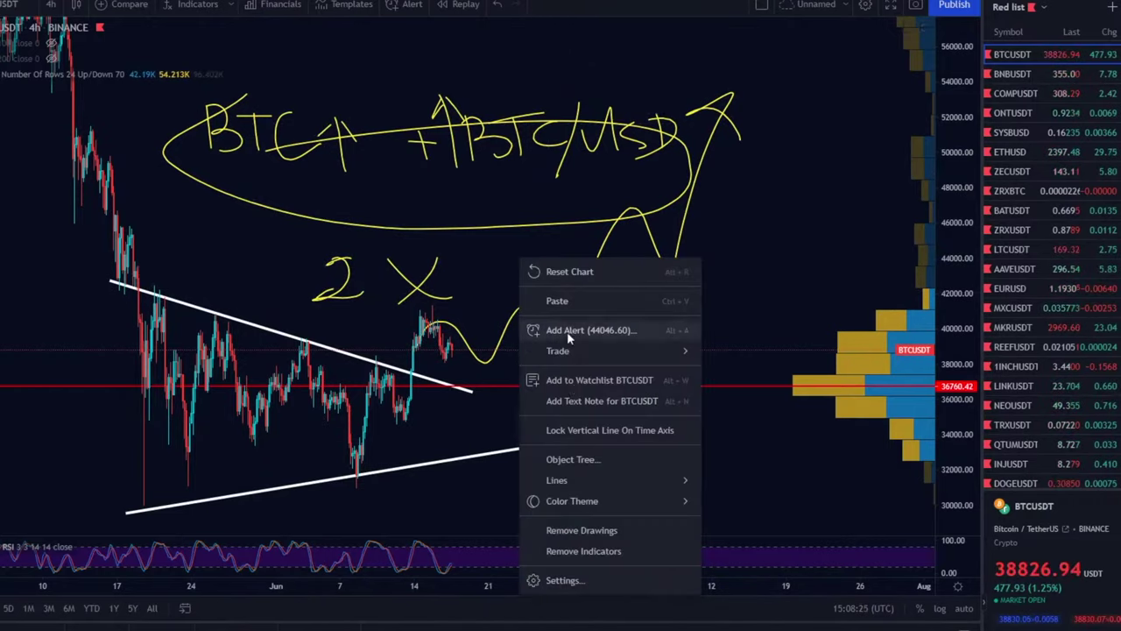
{"action": "left_click", "coordinate": [578, 529]}
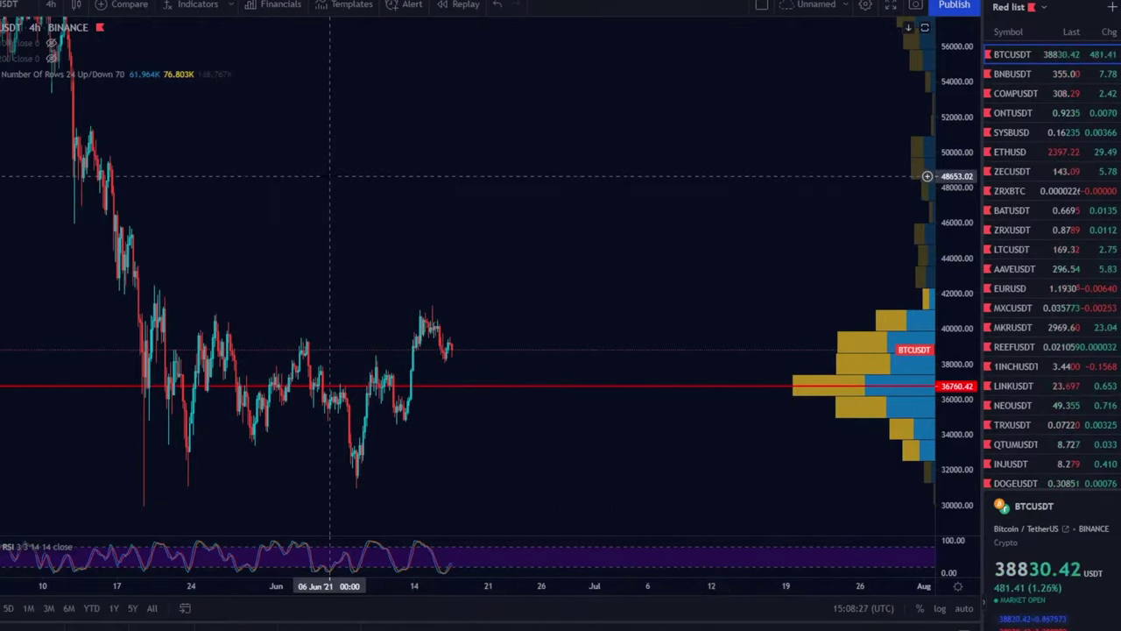
{"action": "left_click_drag", "start_coordinate": [295, 97], "coordinate": [296, 150]}
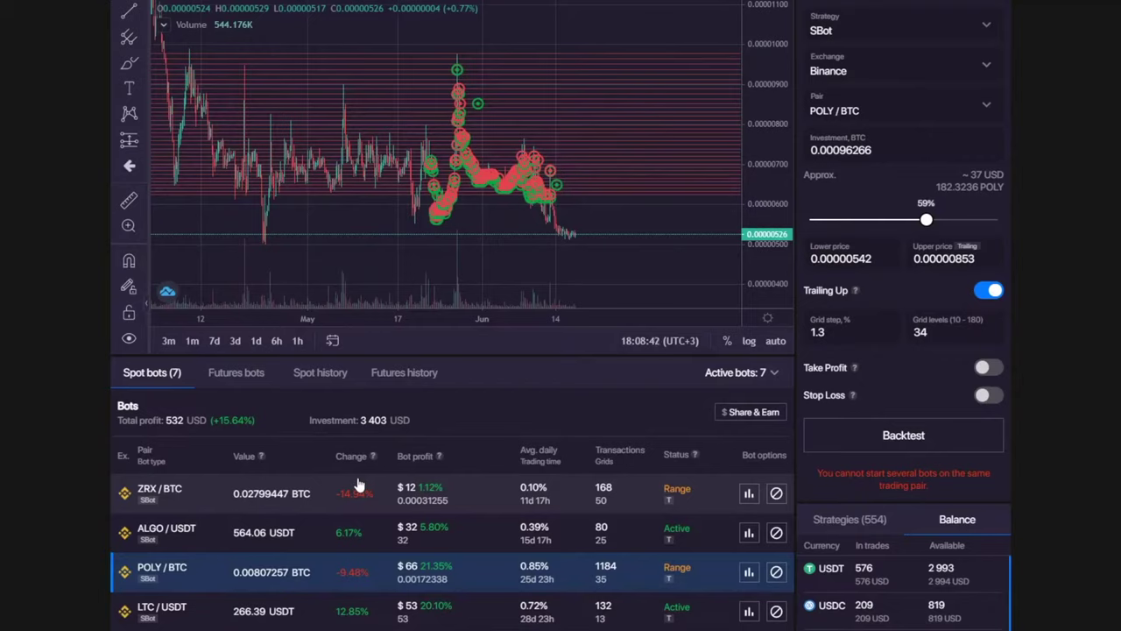
- Switch back to the trading bots page and compare the ZRX/BTC bot's trade marks and grid with those of the POLY/BTC bot
{"action": "left_click", "coordinate": [386, 496]}
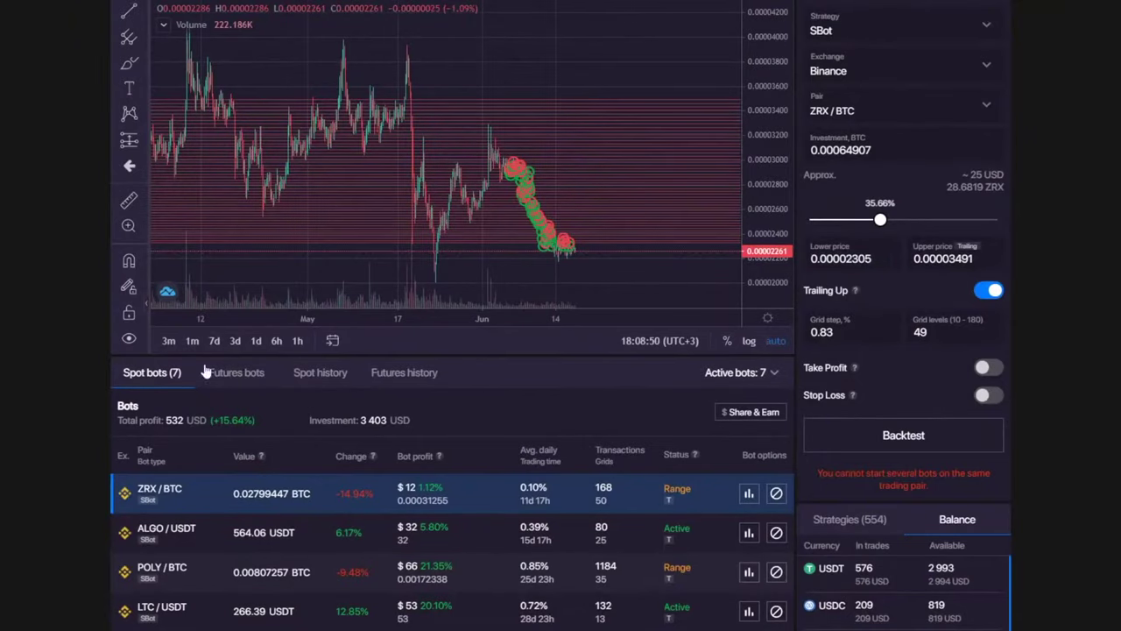
{"action": "scroll", "coordinate": [204, 372], "scroll_direction": "down", "scroll_amount": 1}
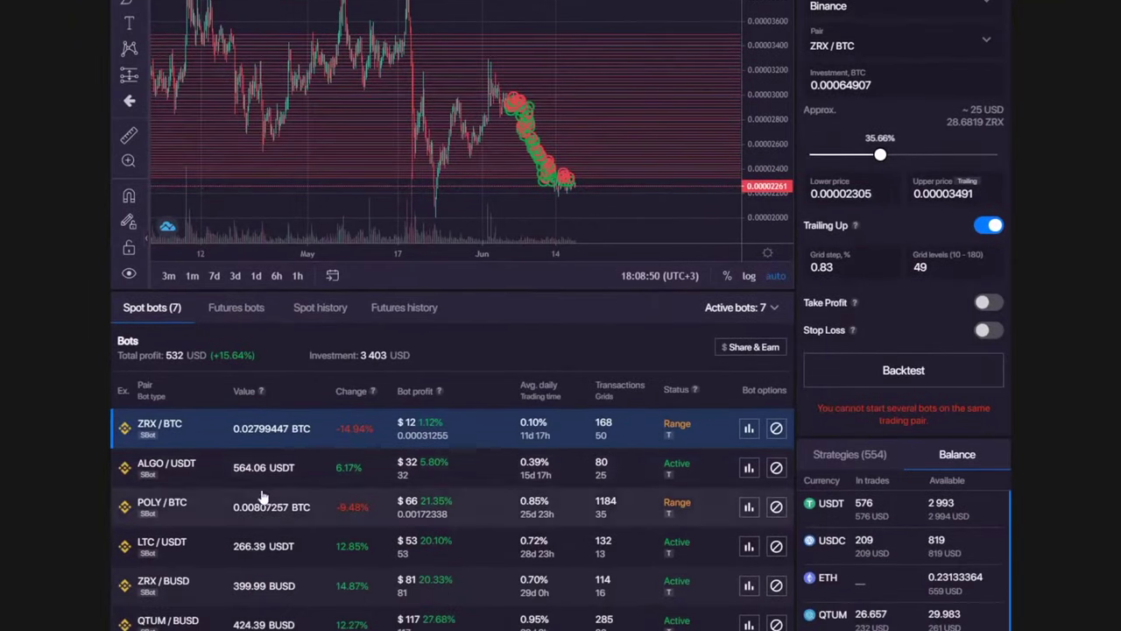
{"action": "left_click", "coordinate": [185, 517]}
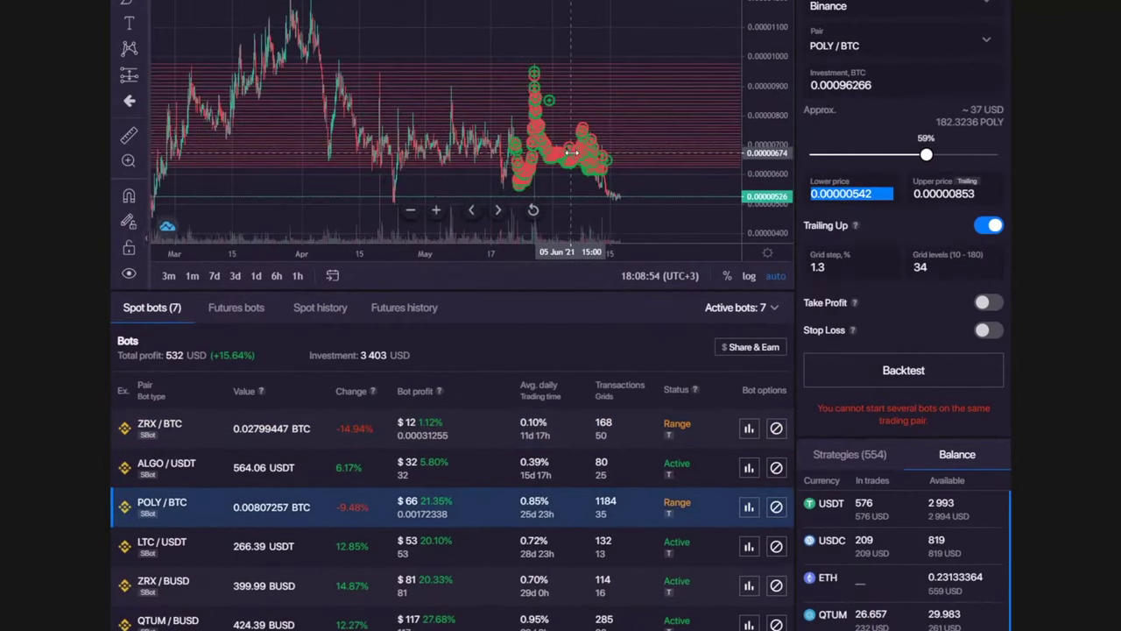
{"action": "scroll", "coordinate": [571, 152], "scroll_direction": "down", "scroll_amount": 3}
{"action": "scroll", "coordinate": [400, 198], "scroll_direction": "up", "scroll_amount": 3}
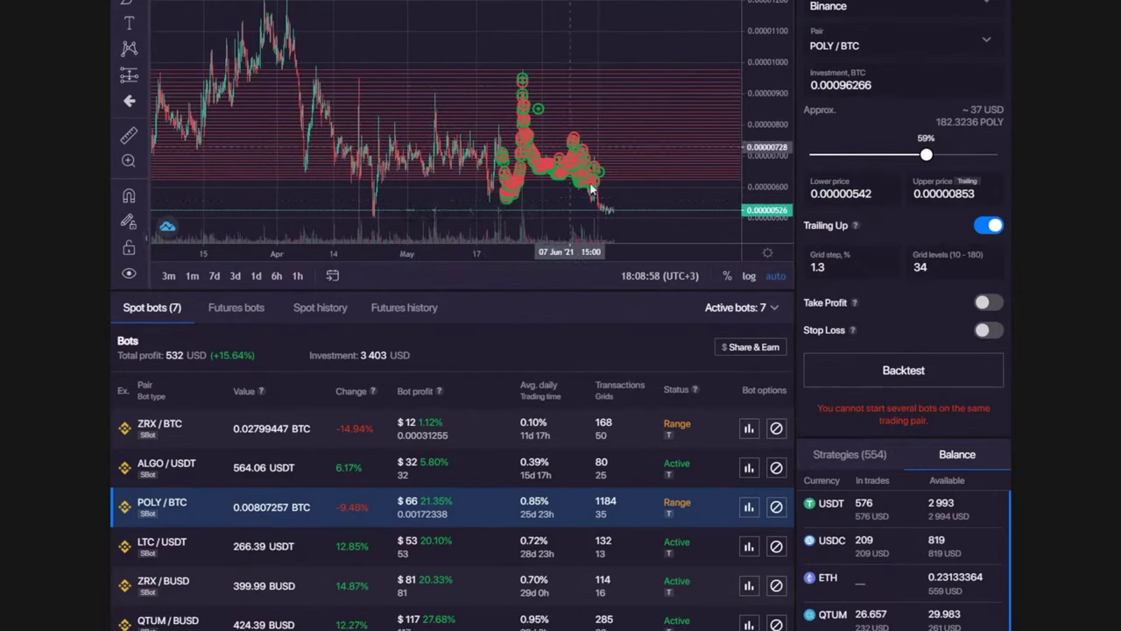
{"action": "left_click_drag", "start_coordinate": [638, 145], "coordinate": [332, 164]}
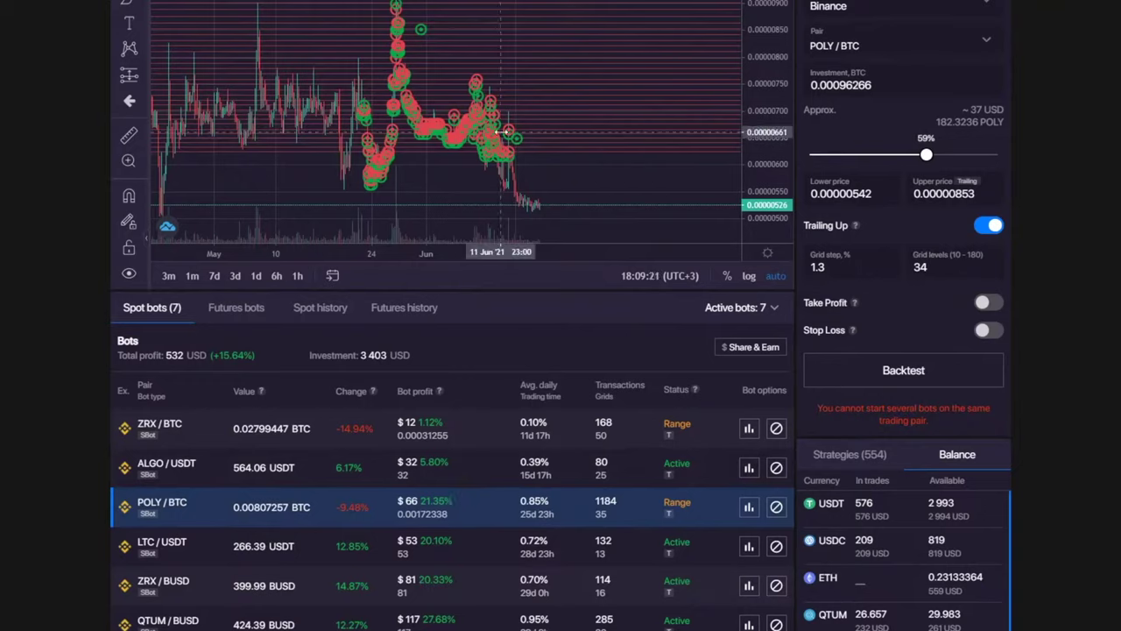
{"action": "scroll", "coordinate": [506, 132], "scroll_direction": "down", "scroll_amount": 5}
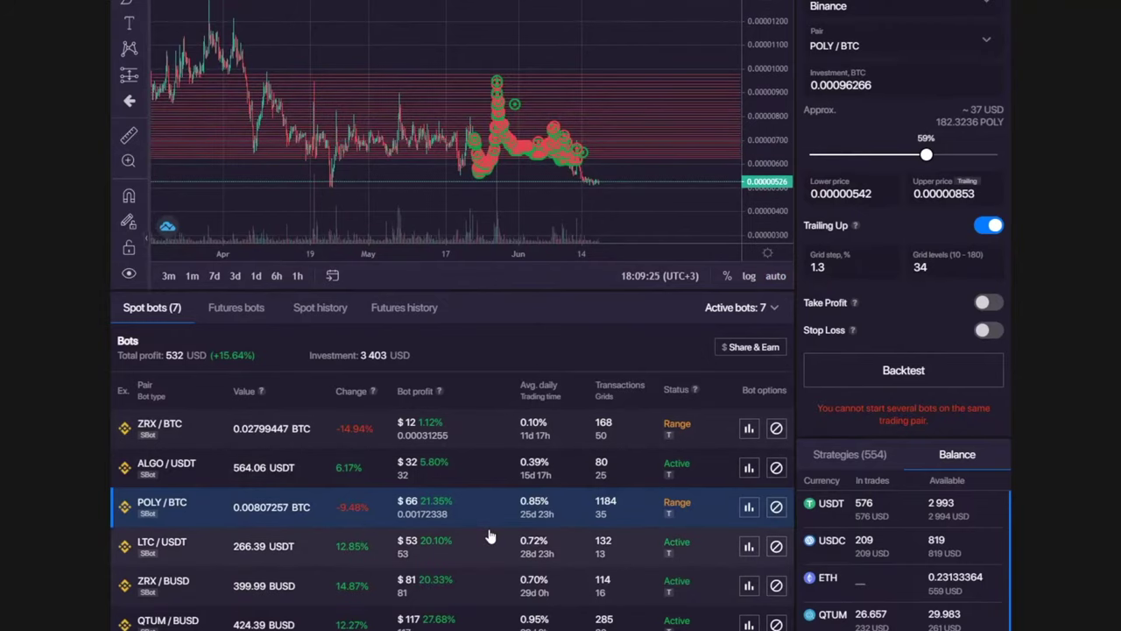
- Review the strategy types for the new bot, choose SBot, and look at its proposed POLY/BTC grid against the longer price history
{"action": "scroll", "coordinate": [501, 524], "scroll_direction": "up", "scroll_amount": 3}
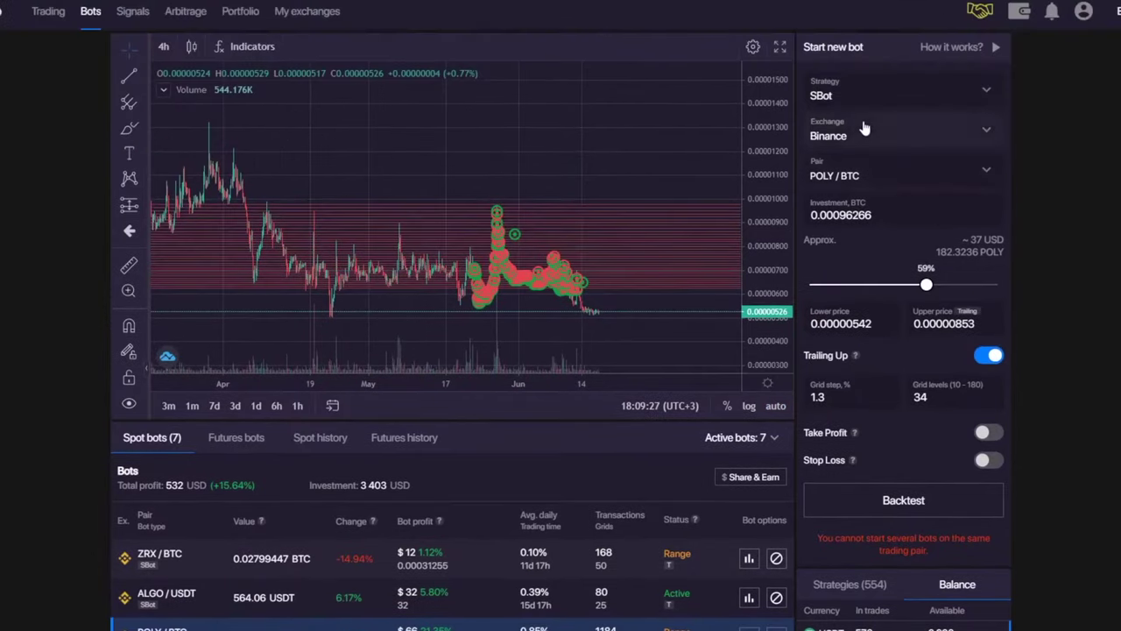
{"action": "left_click", "coordinate": [865, 90]}
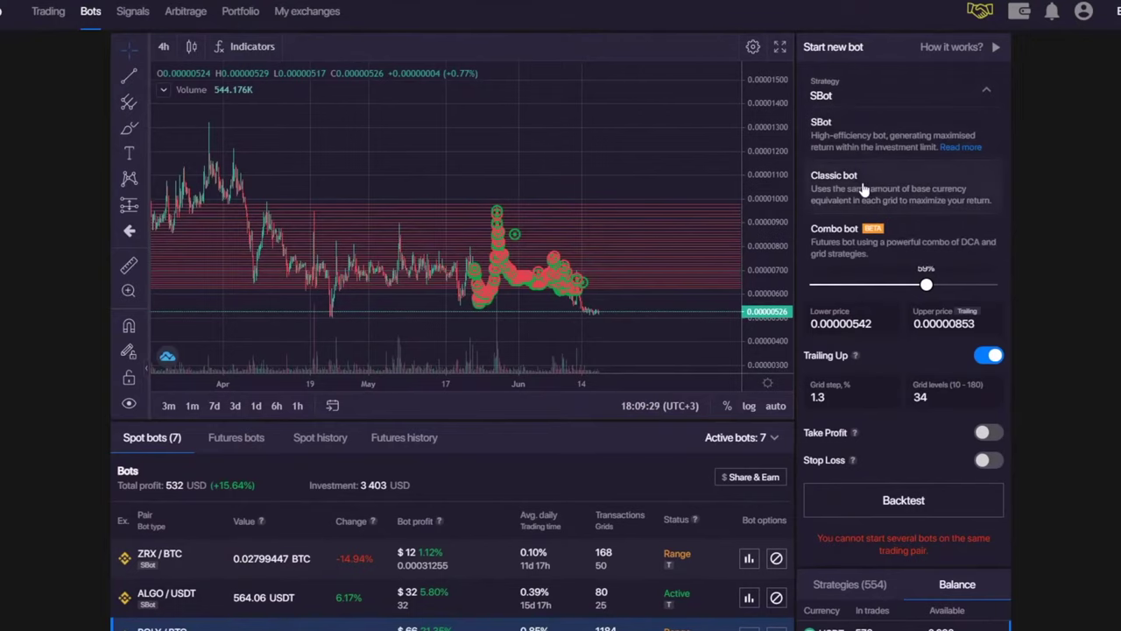
{"action": "left_click", "coordinate": [866, 92]}
{"action": "scroll", "coordinate": [223, 477], "scroll_direction": "down", "scroll_amount": 2}
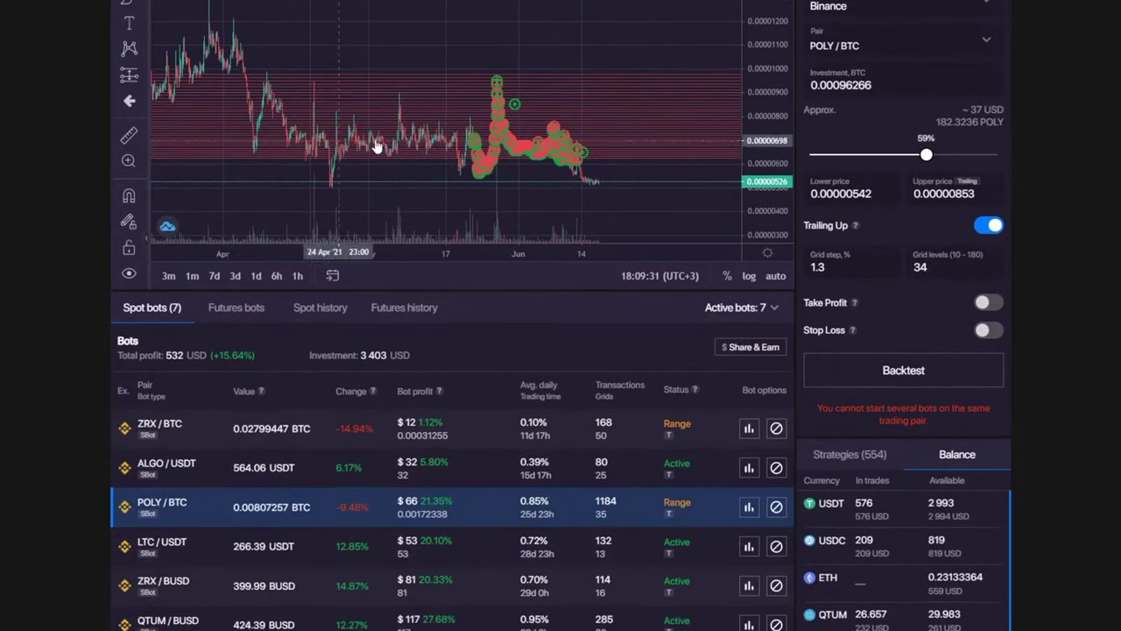
{"action": "scroll", "coordinate": [843, 107], "scroll_direction": "up", "scroll_amount": 2}
{"action": "left_click", "coordinate": [861, 93]}
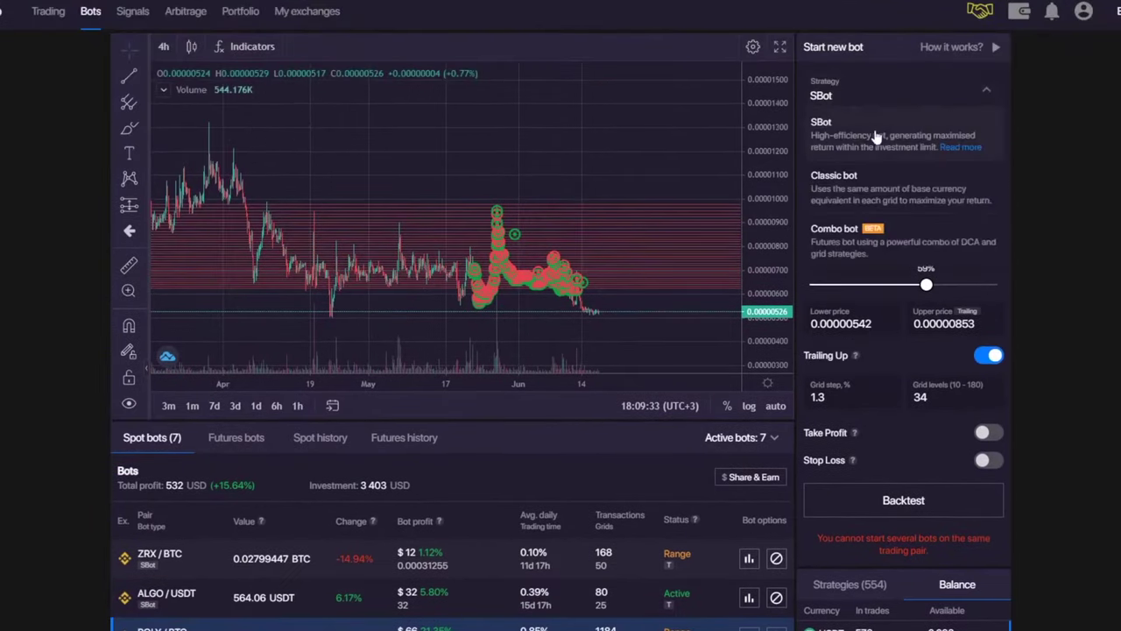
{"action": "left_click", "coordinate": [865, 138]}
{"action": "scroll", "coordinate": [528, 139], "scroll_direction": "down", "scroll_amount": 15}
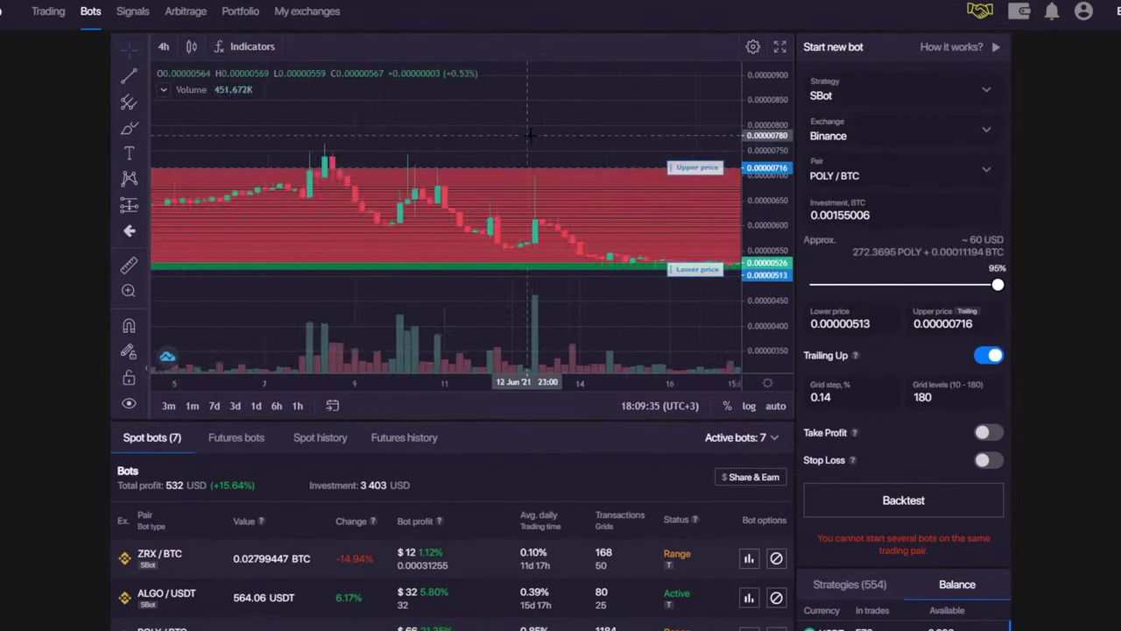
{"action": "left_click", "coordinate": [883, 91]}
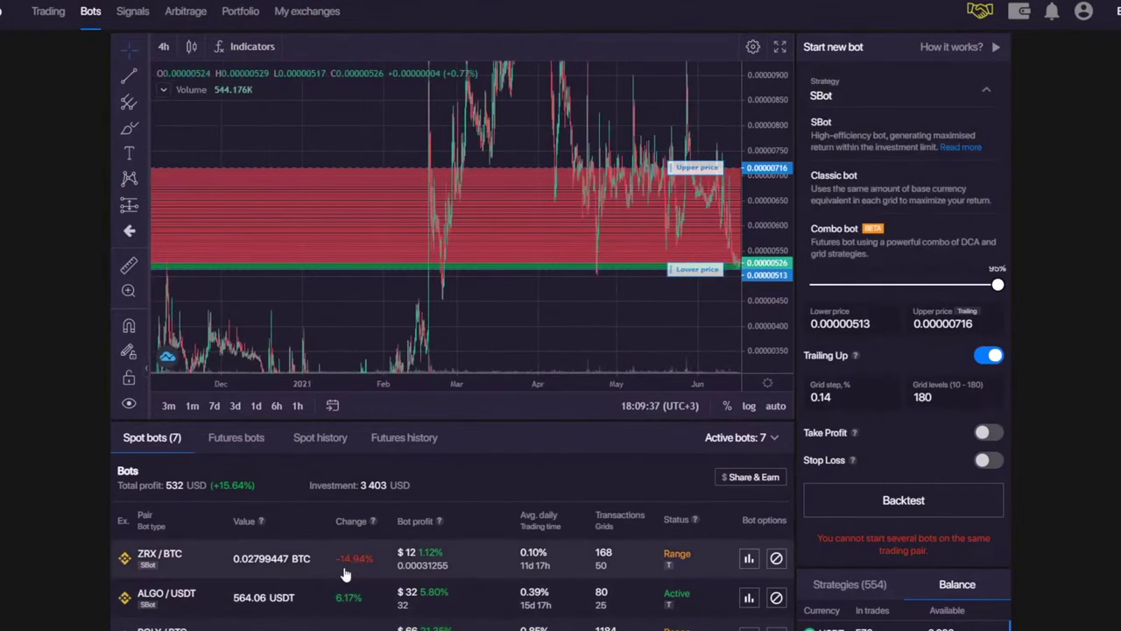
- Reselect the POLY/BTC bot and examine its trade marks and the price below the grid in mid-June
{"action": "scroll", "coordinate": [342, 570], "scroll_direction": "down", "scroll_amount": 2}
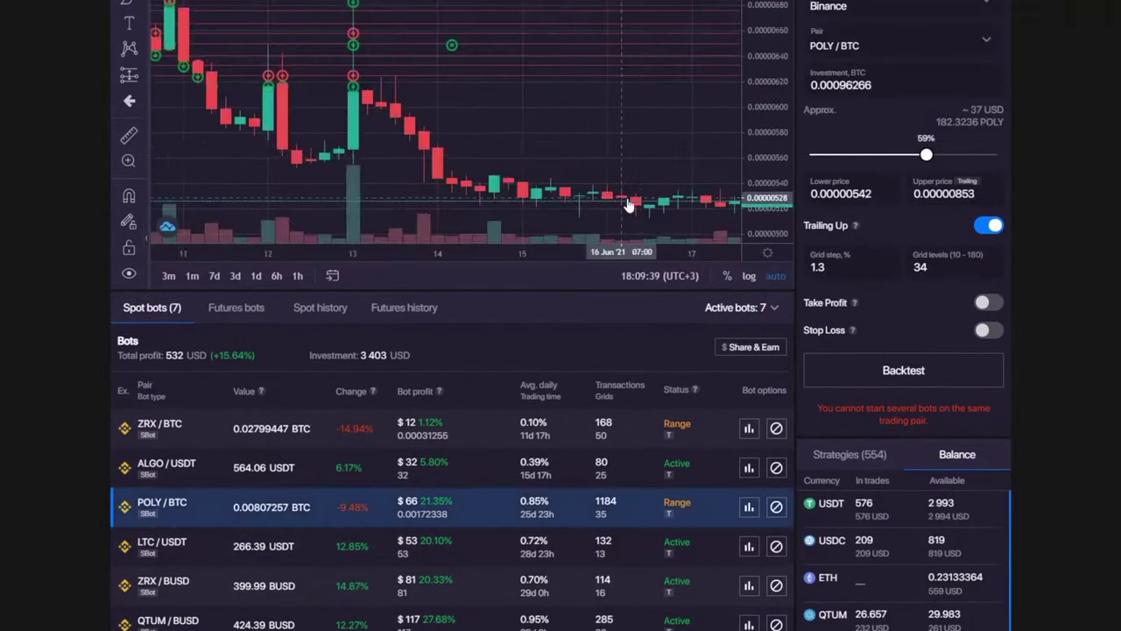
{"action": "left_click_drag", "start_coordinate": [417, 95], "coordinate": [411, 96]}
{"action": "scroll", "coordinate": [336, 132], "scroll_direction": "up", "scroll_amount": 4}
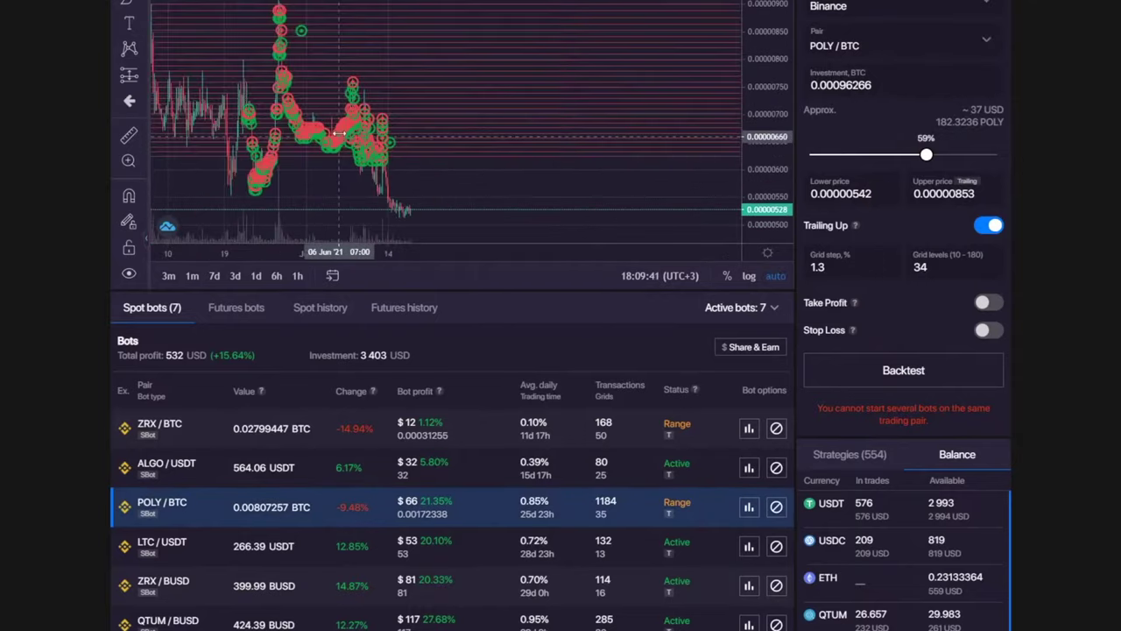
{"action": "left_click_drag", "start_coordinate": [335, 132], "coordinate": [496, 122]}
{"action": "left_click_drag", "start_coordinate": [404, 116], "coordinate": [490, 116]}
{"action": "scroll", "coordinate": [531, 58], "scroll_direction": "down", "scroll_amount": 3}
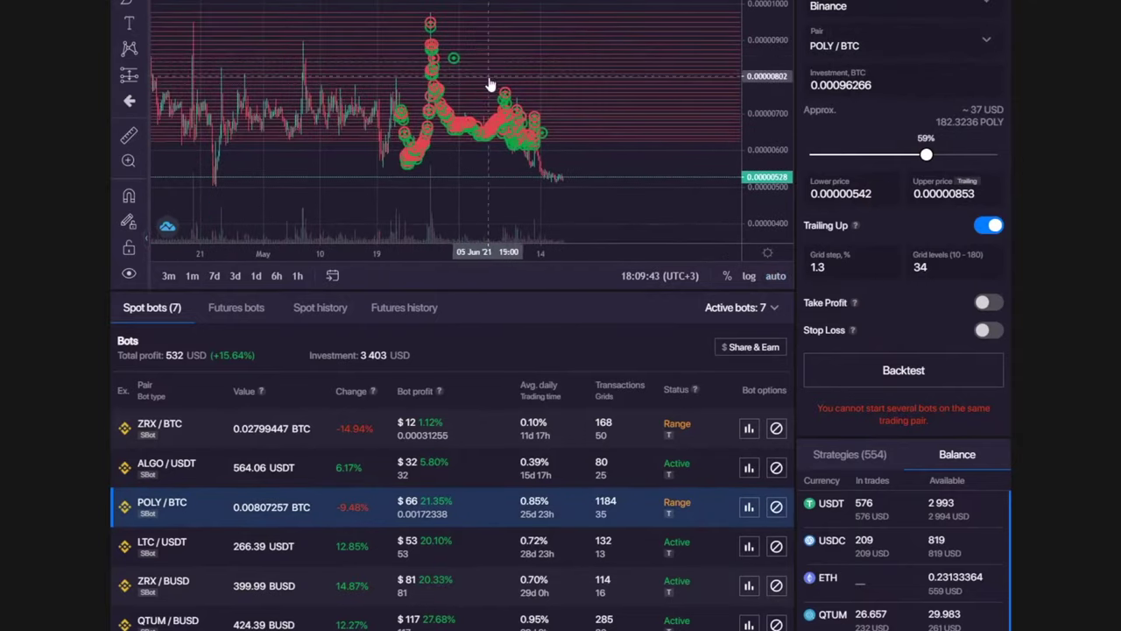
- Brush a circle around the latest POLY/BTC price below the grid and an arrow rising back into the grid
{"action": "left_click", "coordinate": [128, 3]}
{"action": "mouse_move", "coordinate": [514, 204]}
{"action": "left_mouse_down"}
{"action": "mouse_move", "coordinate": [626, 150]}
{"action": "mouse_move", "coordinate": [636, 112]}
{"action": "mouse_move", "coordinate": [643, 123]}
{"action": "left_mouse_up"}
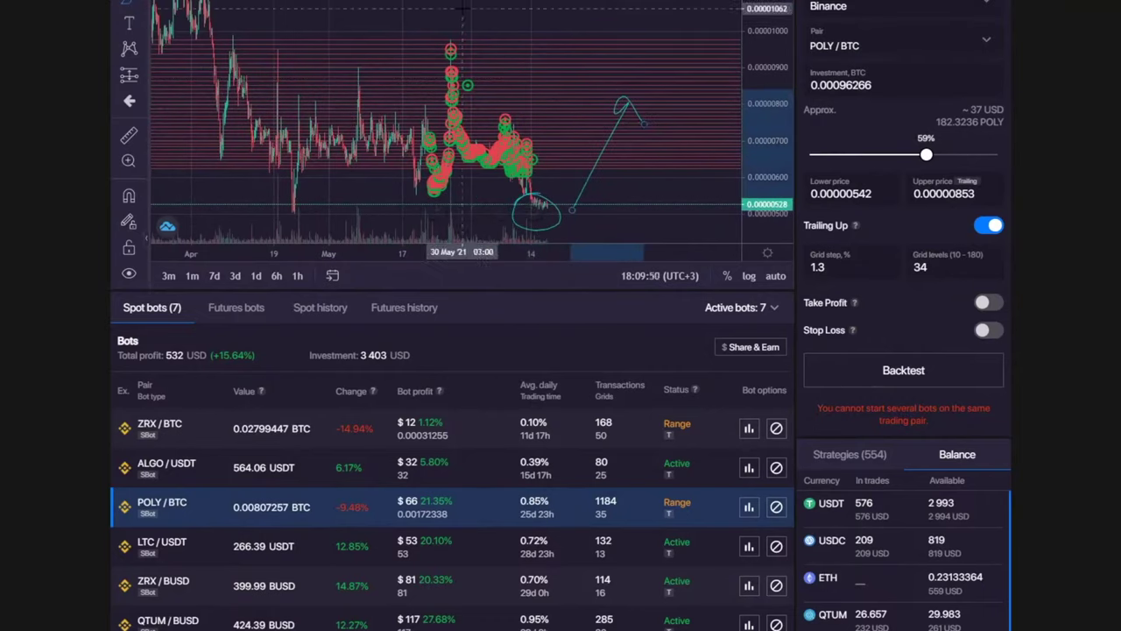
{"action": "scroll", "coordinate": [462, 9], "scroll_direction": "down", "scroll_amount": 5}
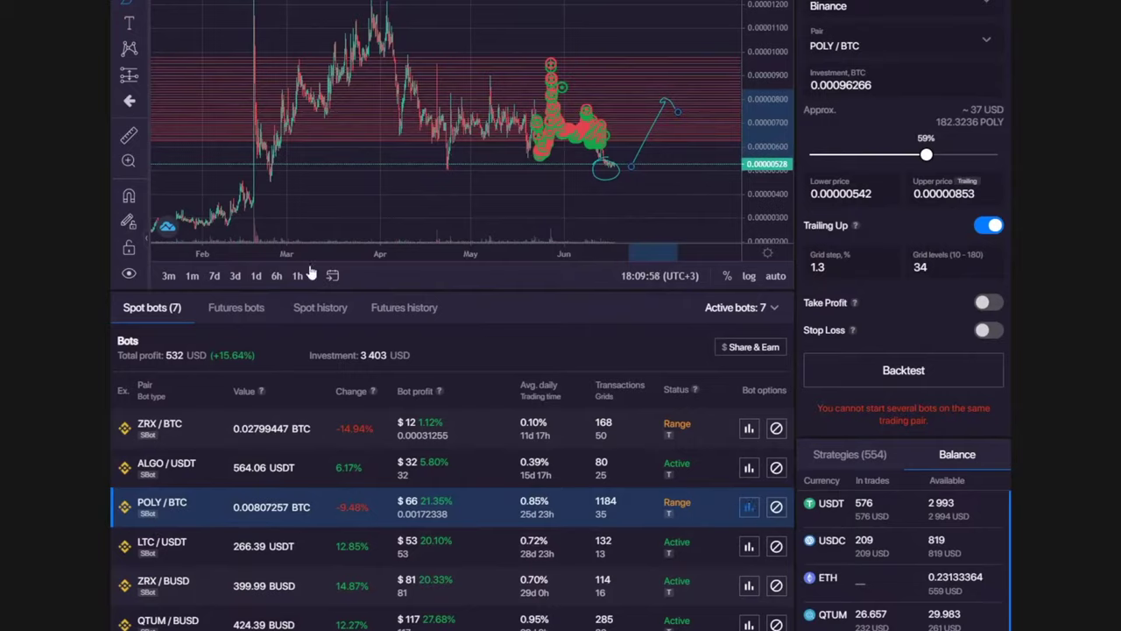
- Open the POLY/BTC bot's details and check its base in open orders and daily profit statistics
{"action": "left_click", "coordinate": [749, 506]}
{"action": "left_click_drag", "start_coordinate": [234, 145], "coordinate": [262, 145]}
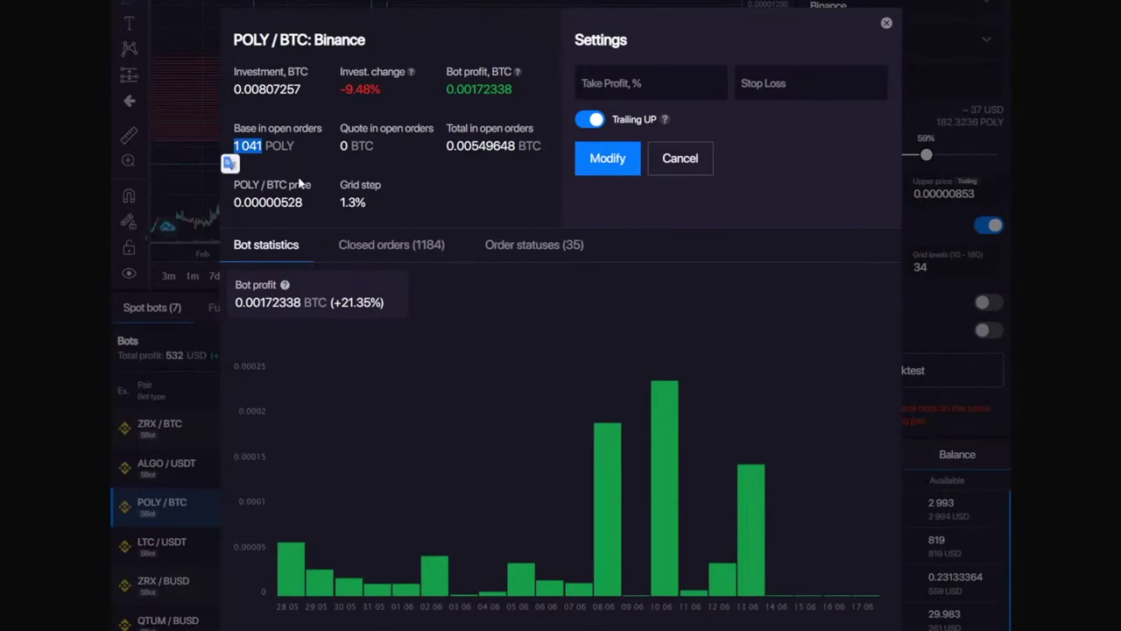
{"action": "key", "text": "Escape"}
{"action": "left_click_drag", "start_coordinate": [264, 153], "coordinate": [310, 137]}
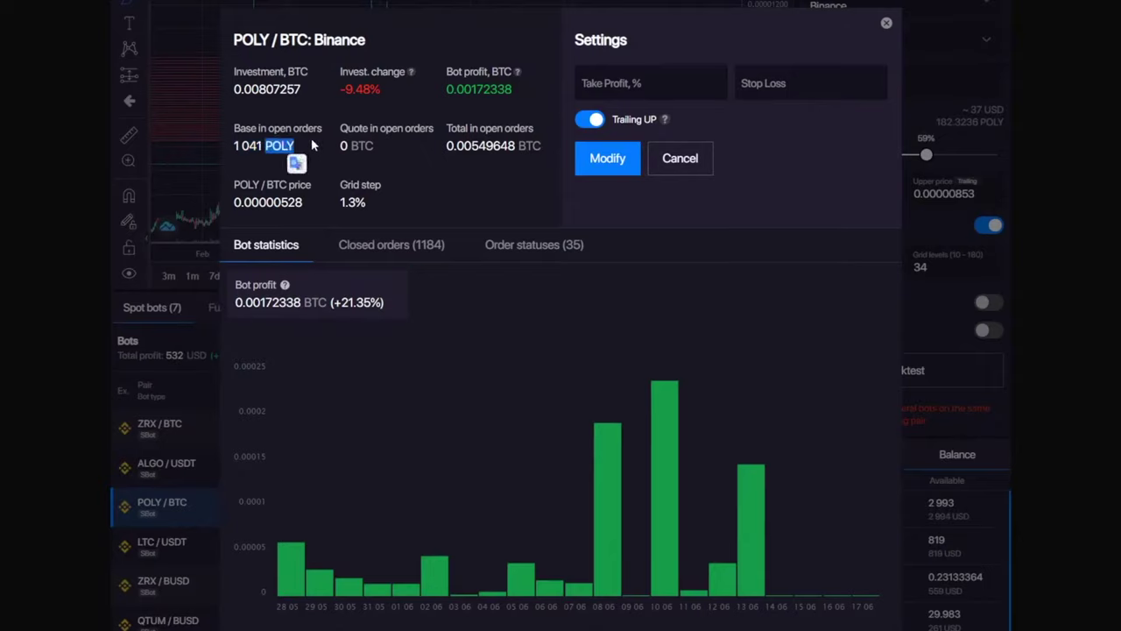
{"action": "left_click", "coordinate": [887, 23]}
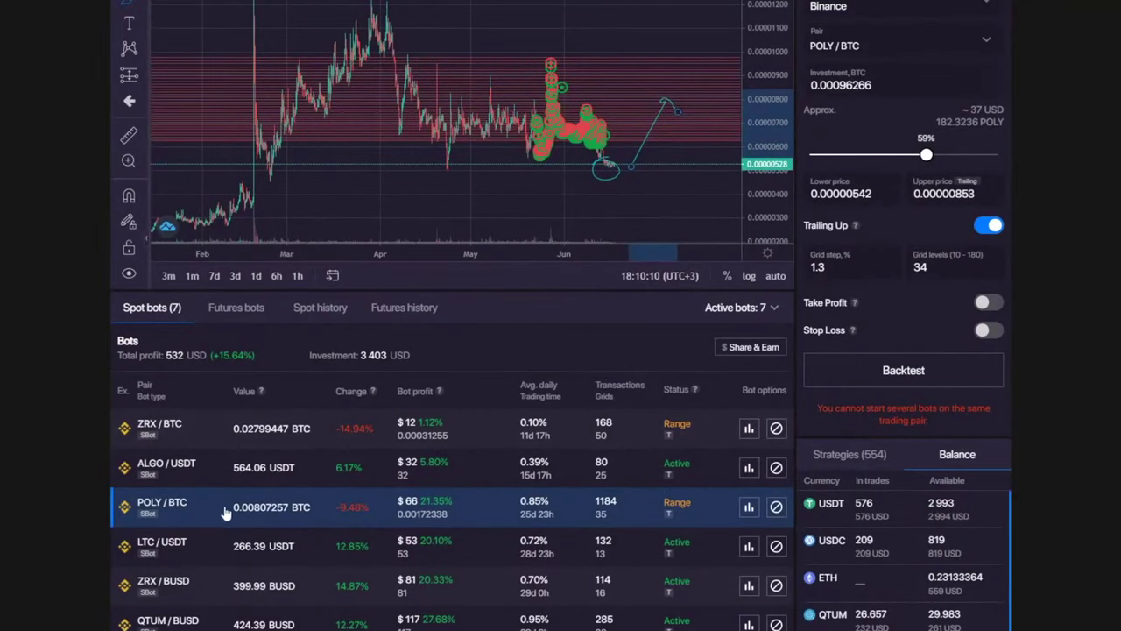
{"action": "left_click", "coordinate": [747, 507]}
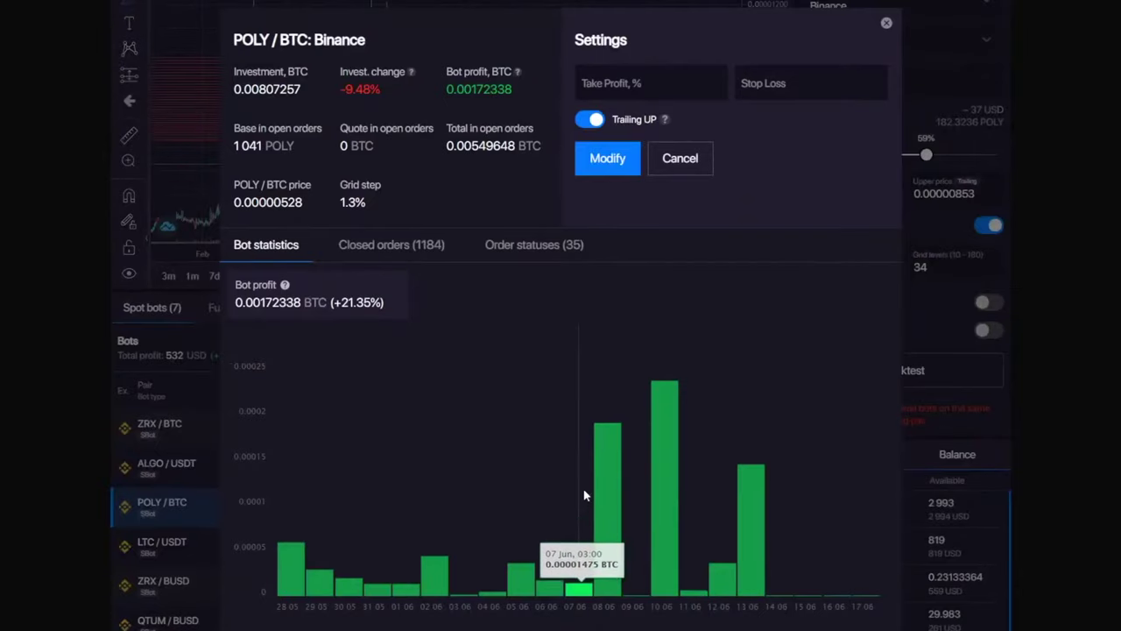
- Reopen the POLY/BTC bot's details and review its base amount in open orders alongside the daily profit statistics
{"action": "left_click", "coordinate": [886, 22]}
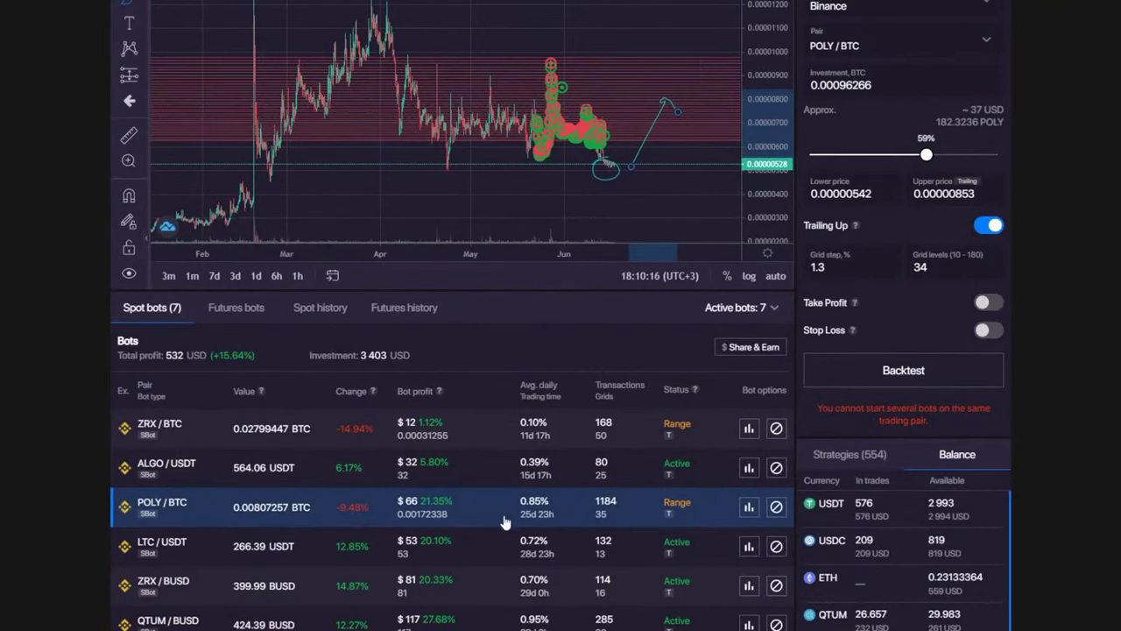
{"action": "left_click", "coordinate": [749, 506]}
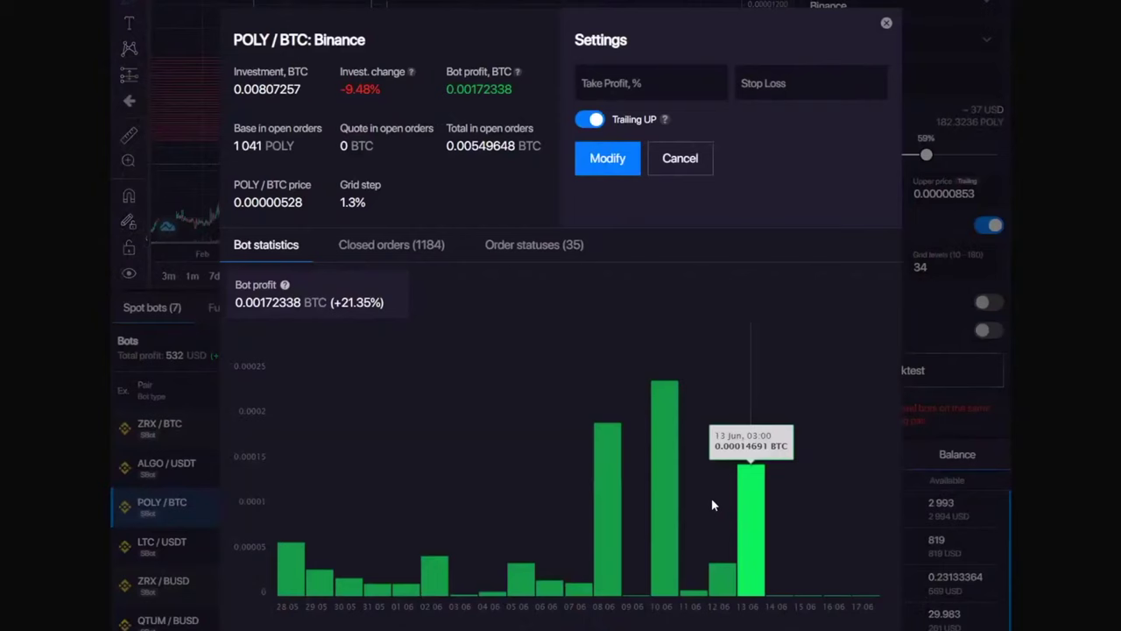
{"action": "left_click_drag", "start_coordinate": [220, 147], "coordinate": [263, 147]}
{"action": "left_click", "coordinate": [300, 150]}
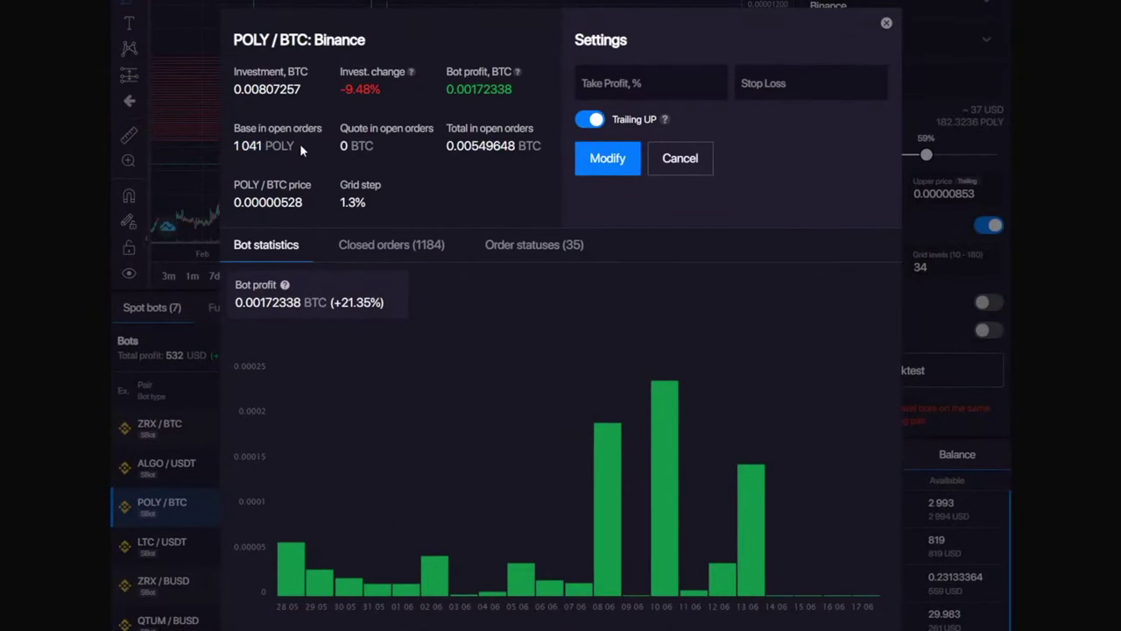
{"action": "left_click", "coordinate": [886, 22]}
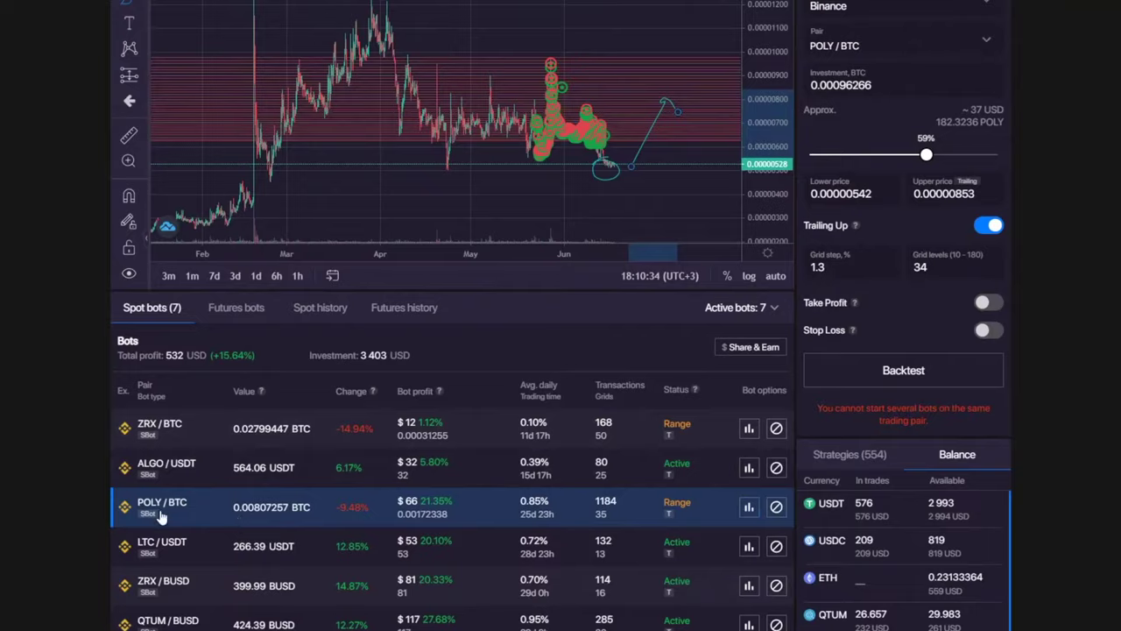
{"action": "left_click", "coordinate": [749, 506]}
{"action": "left_click_drag", "start_coordinate": [234, 145], "coordinate": [293, 147]}
{"action": "left_click", "coordinate": [307, 152]}
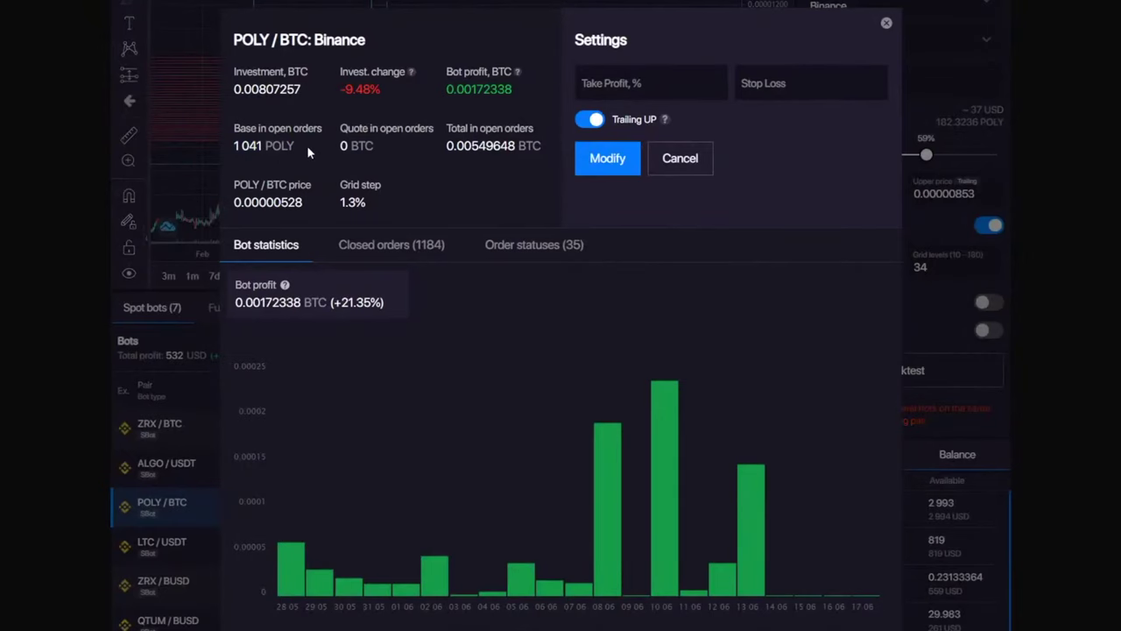
{"action": "left_click", "coordinate": [886, 25]}
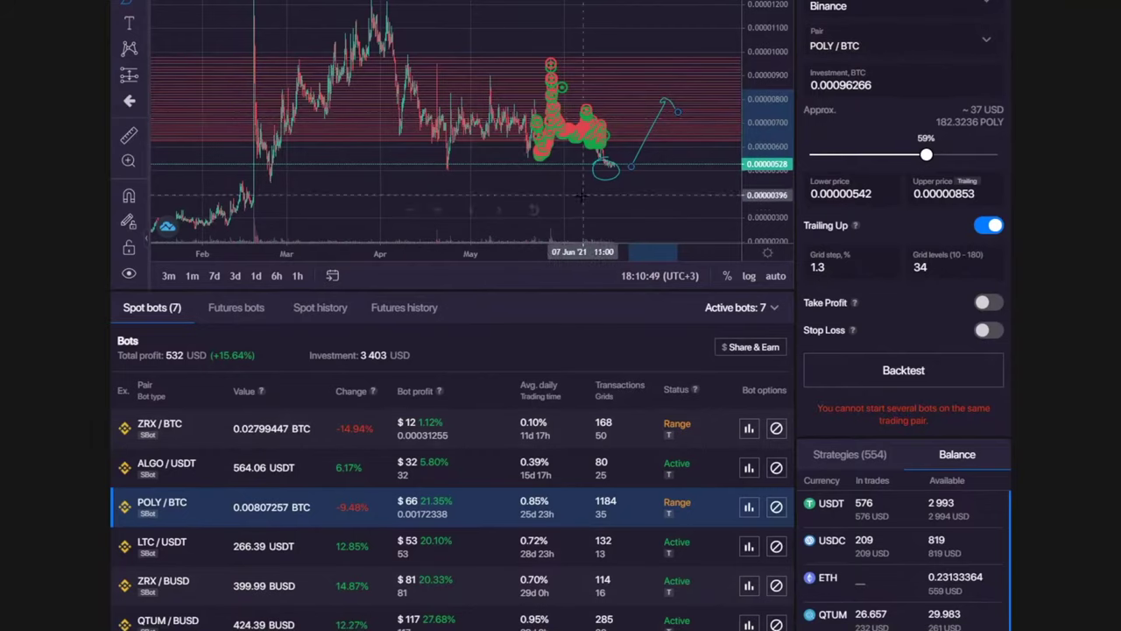
- Remove the drawn circle and rising arrow from the POLY/BTC chart
{"action": "scroll", "coordinate": [582, 197], "scroll_direction": "up", "scroll_amount": 3}
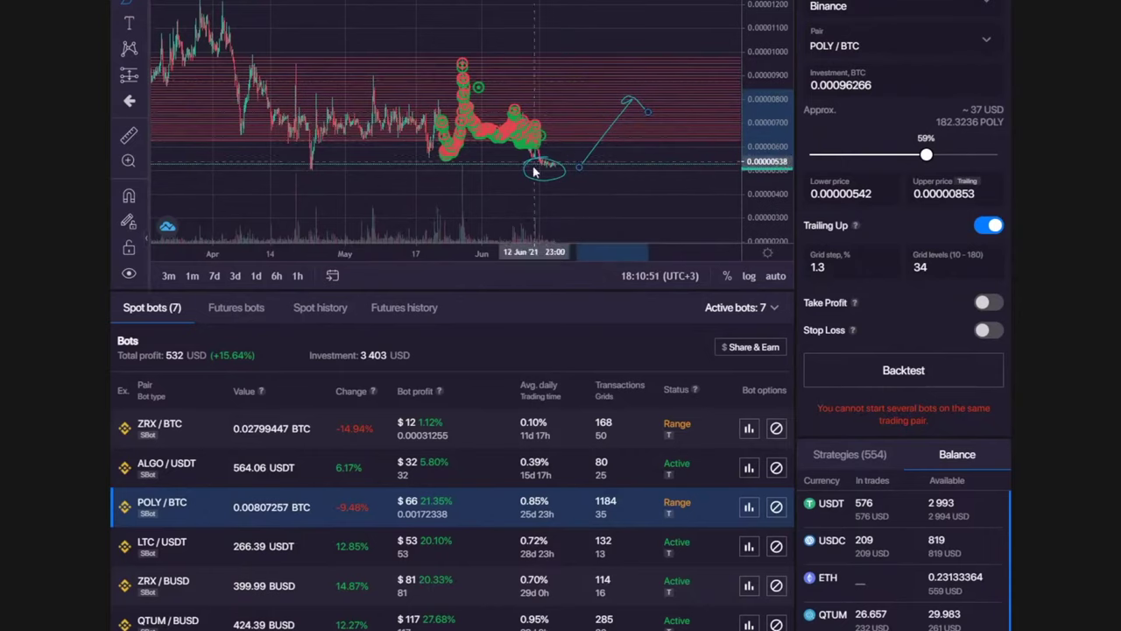
{"action": "scroll", "coordinate": [534, 172], "scroll_direction": "up", "scroll_amount": 3}
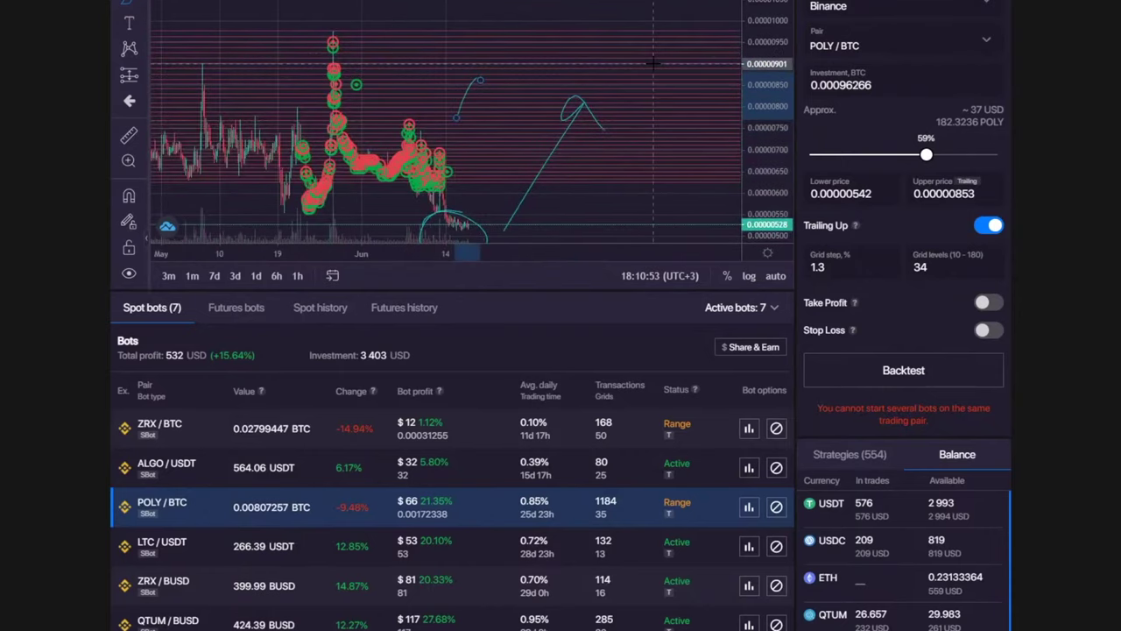
{"action": "right_click", "coordinate": [676, 157]}
{"action": "left_click", "coordinate": [633, 183]}
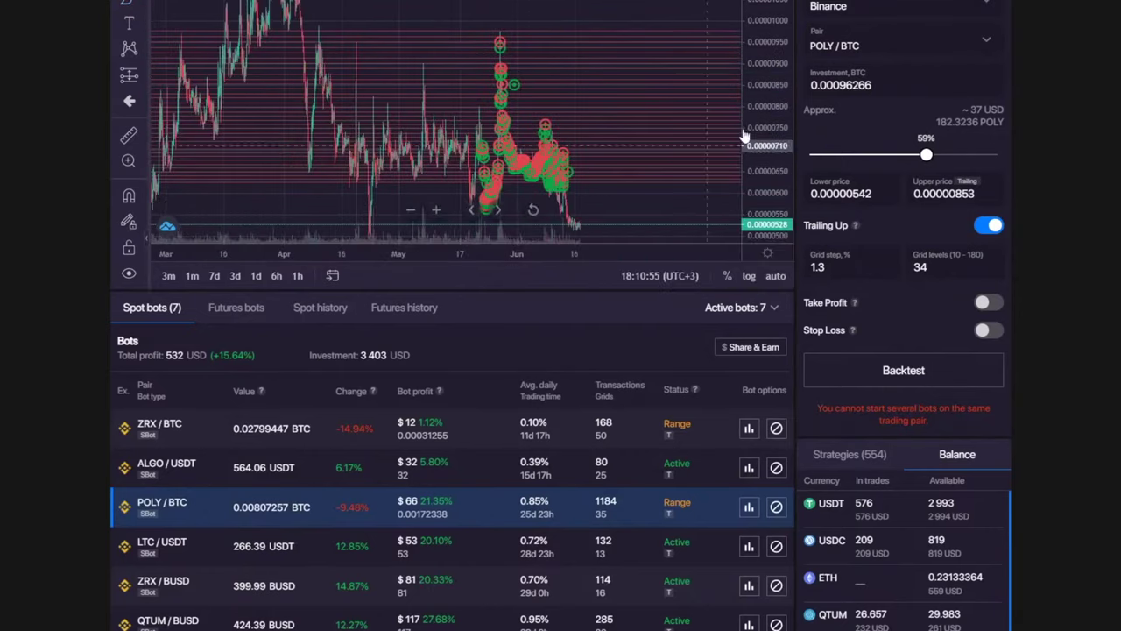
- Brush a path from the latest POLY/BTC price back into the grid and a loop around the trade marks, and remove the drawings
{"action": "left_click_drag", "start_coordinate": [778, 86], "coordinate": [780, 136]}
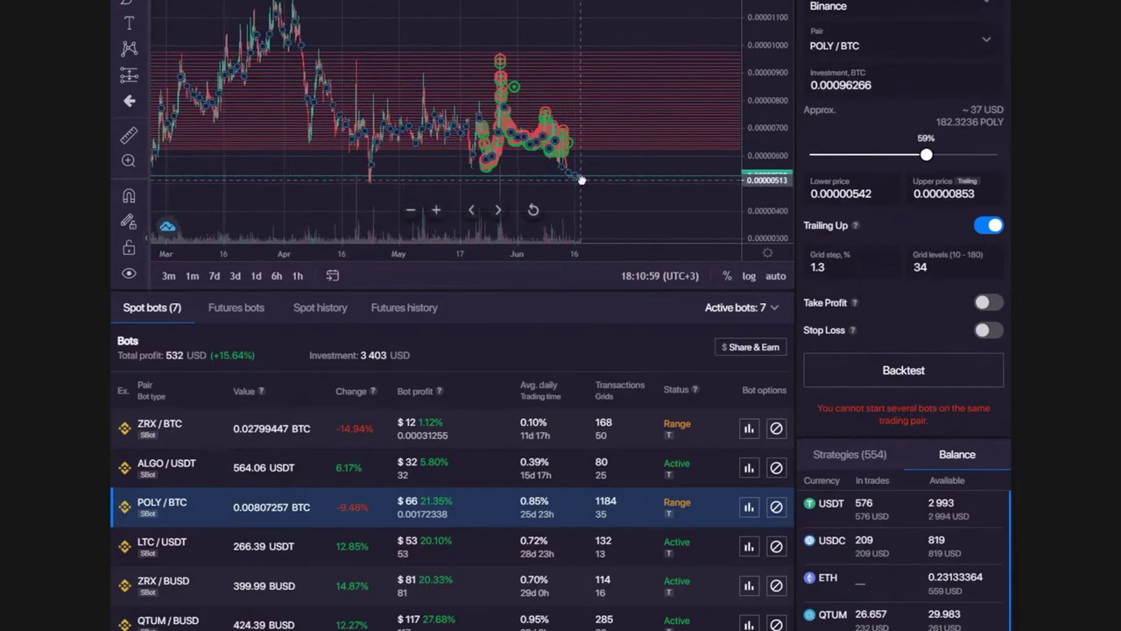
{"action": "mouse_move", "coordinate": [582, 184]}
{"action": "left_mouse_down"}
{"action": "mouse_move", "coordinate": [500, 187]}
{"action": "mouse_move", "coordinate": [545, 82]}
{"action": "mouse_move", "coordinate": [558, 85]}
{"action": "left_mouse_up"}
{"action": "left_click", "coordinate": [130, 13]}
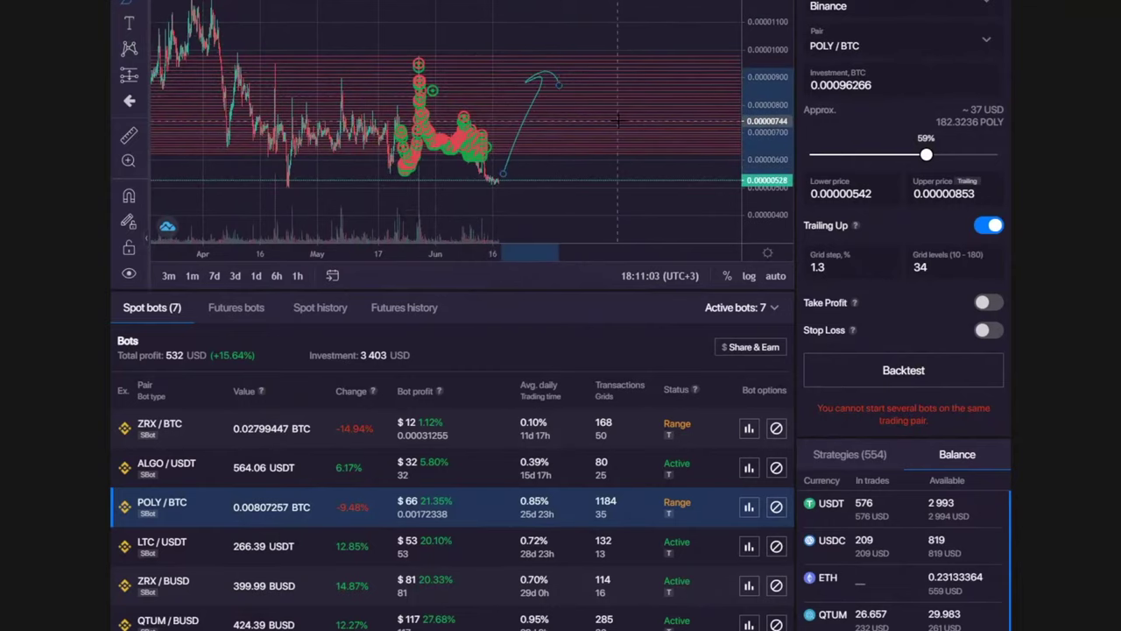
{"action": "mouse_move", "coordinate": [417, 52]}
{"action": "left_mouse_down"}
{"action": "mouse_move", "coordinate": [381, 146]}
{"action": "mouse_move", "coordinate": [343, 82]}
{"action": "left_mouse_up"}
{"action": "mouse_move", "coordinate": [550, 83]}
{"action": "left_mouse_down"}
{"action": "mouse_move", "coordinate": [566, 125]}
{"action": "mouse_move", "coordinate": [687, 70]}
{"action": "left_mouse_up"}
{"action": "right_click", "coordinate": [623, 5]}
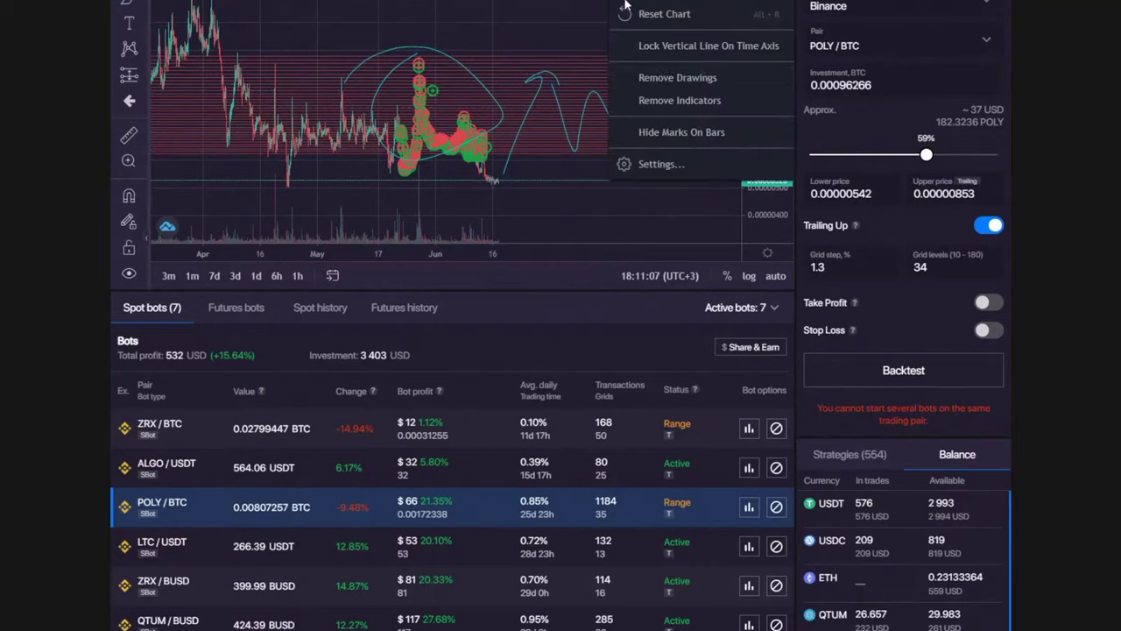
{"action": "left_click", "coordinate": [662, 78]}
- Select the LTC/USDT bot and examine its grid and trade marks against the longer price history
{"action": "scroll", "coordinate": [534, 325], "scroll_direction": "down", "scroll_amount": 3}
{"action": "scroll", "coordinate": [534, 326], "scroll_direction": "up", "scroll_amount": 2}
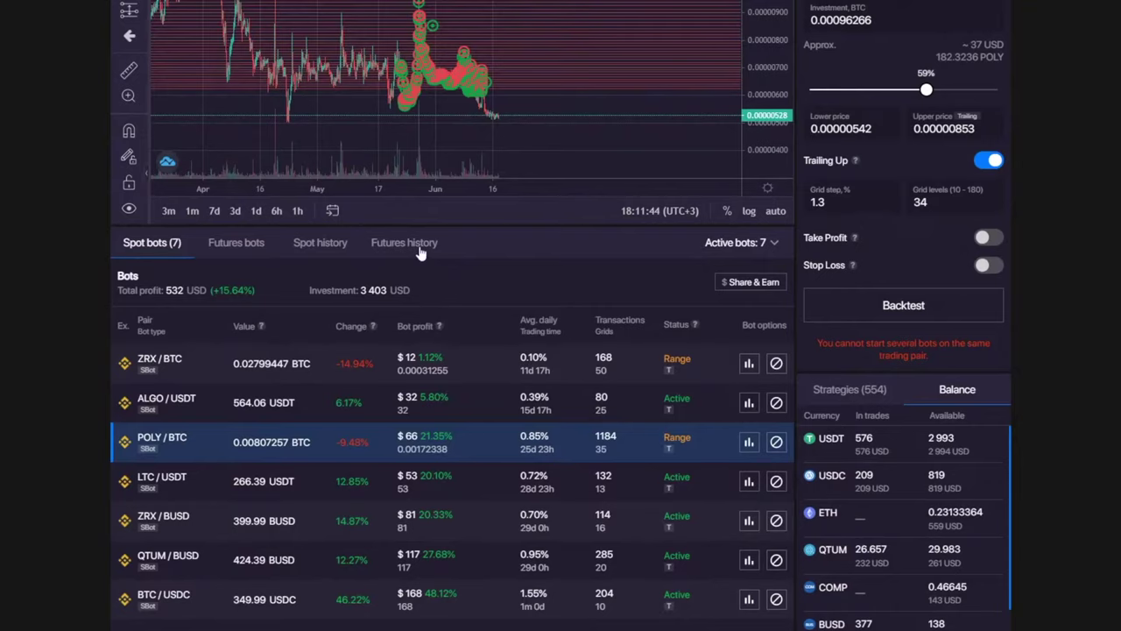
{"action": "scroll", "coordinate": [421, 245], "scroll_direction": "up", "scroll_amount": 2}
{"action": "left_click_drag", "start_coordinate": [780, 159], "coordinate": [780, 228]}
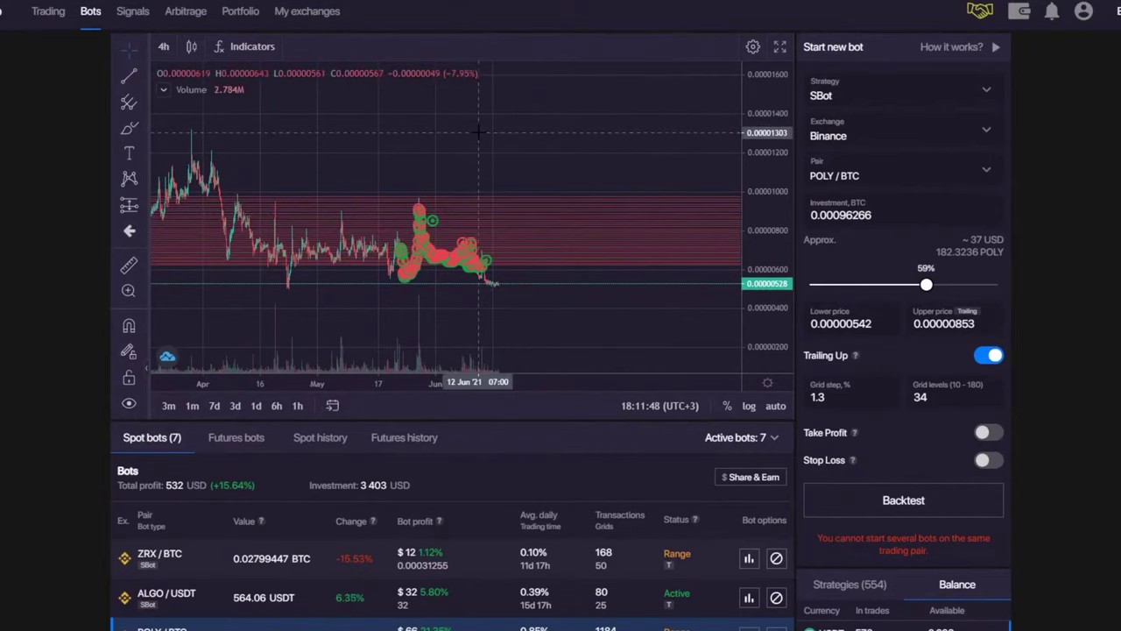
{"action": "left_click_drag", "start_coordinate": [426, 149], "coordinate": [455, 114]}
{"action": "scroll", "coordinate": [327, 465], "scroll_direction": "down", "scroll_amount": 2}
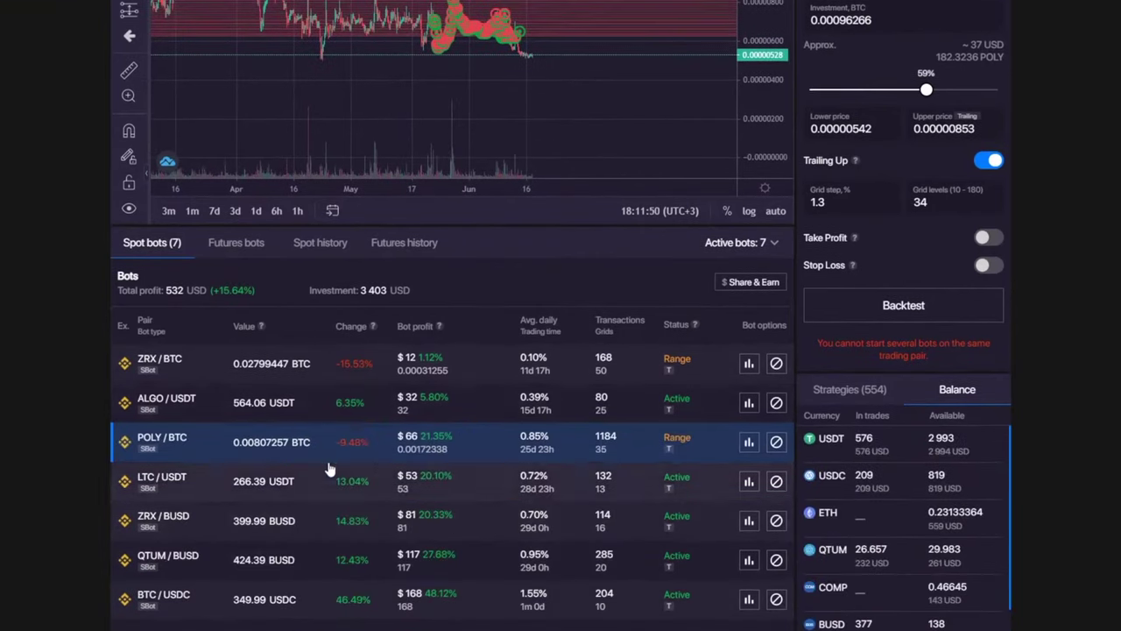
{"action": "left_click", "coordinate": [341, 486]}
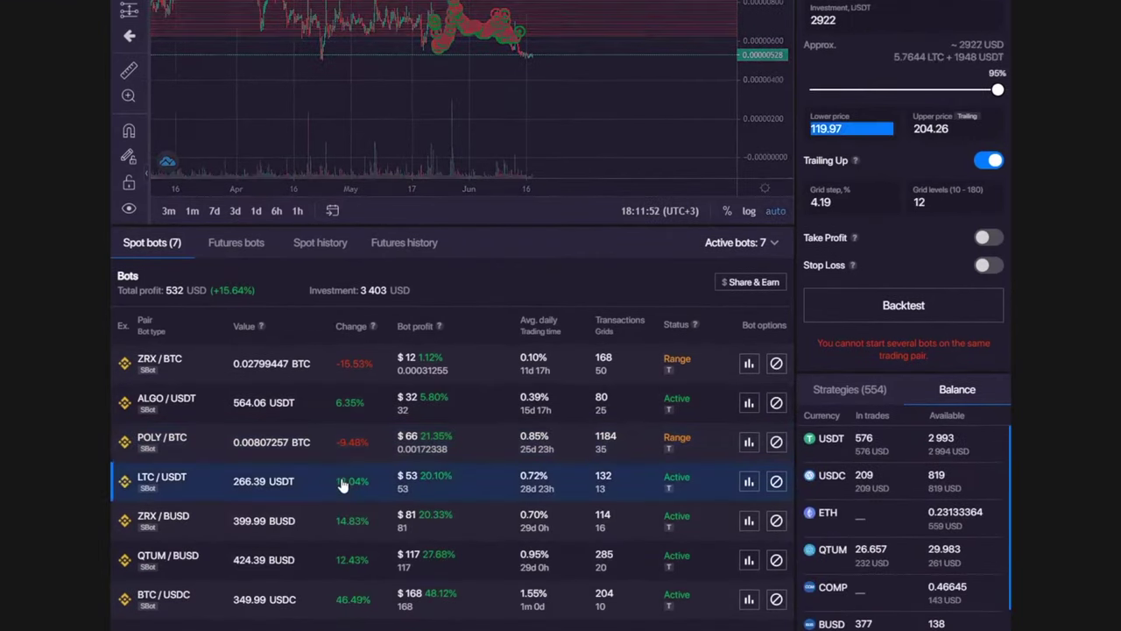
{"action": "scroll", "coordinate": [476, 385], "scroll_direction": "up", "scroll_amount": 2}
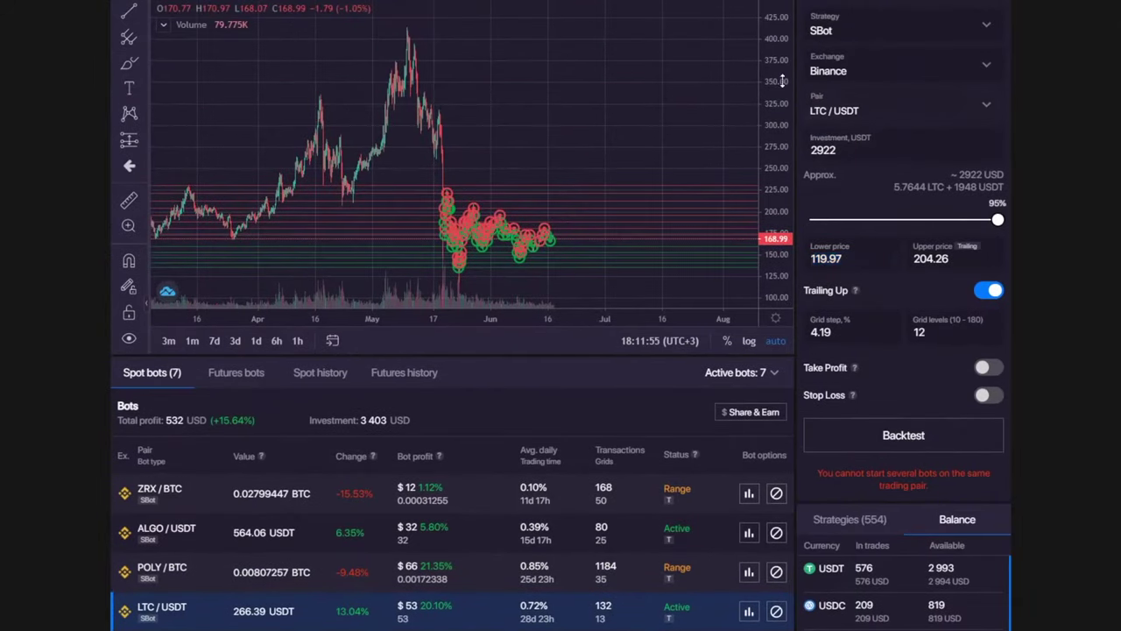
{"action": "scroll", "coordinate": [657, 166], "scroll_direction": "down", "scroll_amount": 5}
{"action": "scroll", "coordinate": [703, 212], "scroll_direction": "up", "scroll_amount": 3}
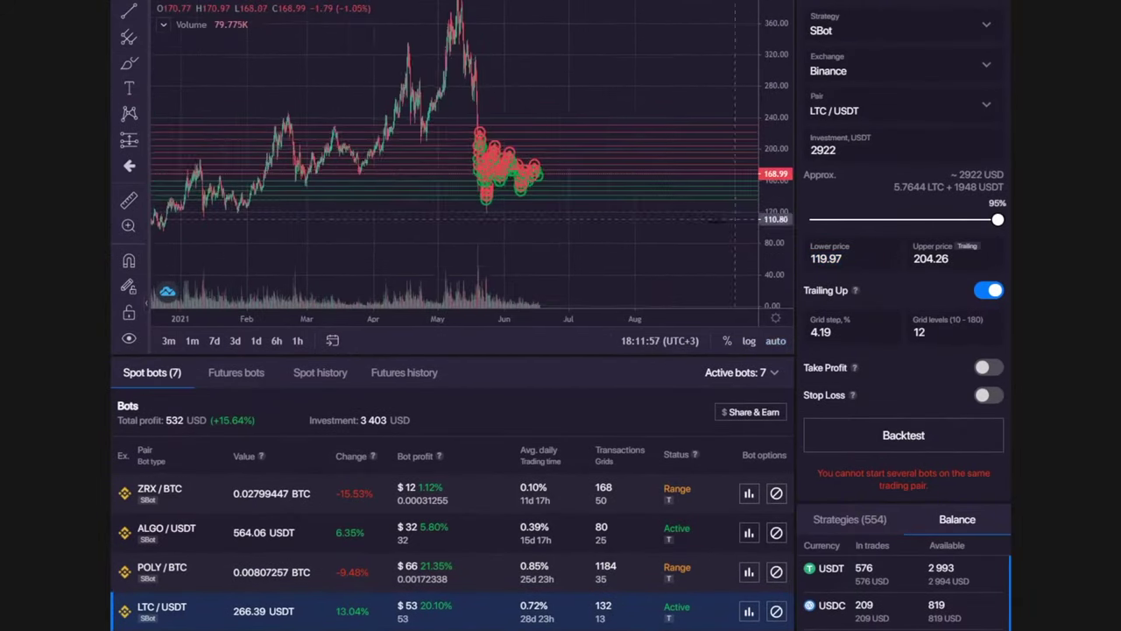
{"action": "scroll", "coordinate": [515, 450], "scroll_direction": "down", "scroll_amount": 5}
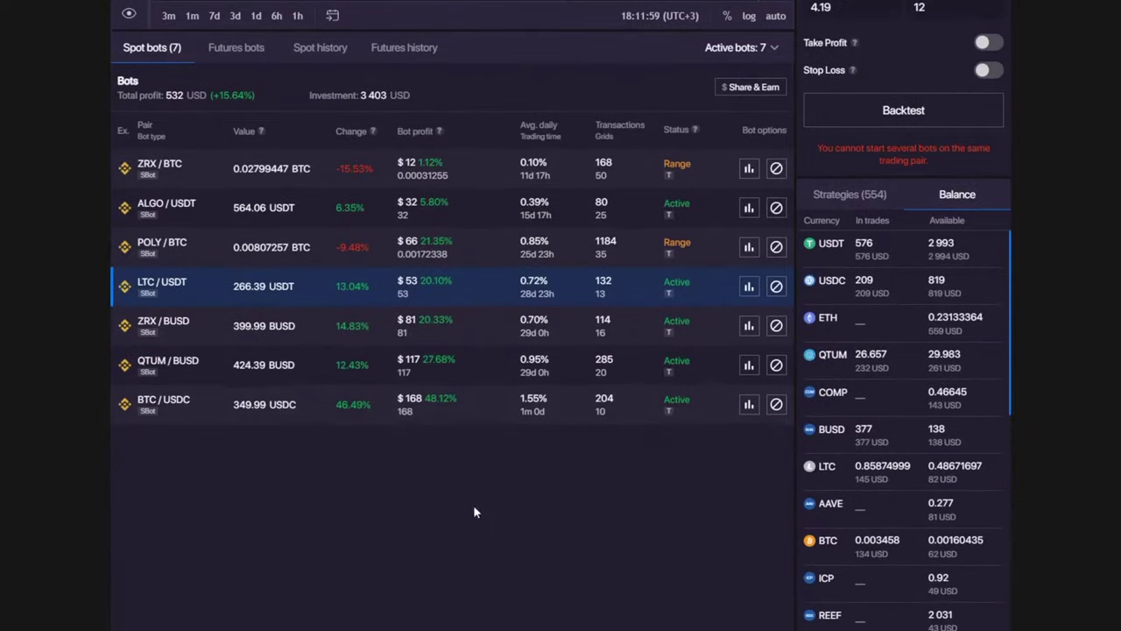
- Select the BTC/USDC bot and examine its grid and buy and sell marks from late May to mid-June
{"action": "left_click", "coordinate": [407, 427]}
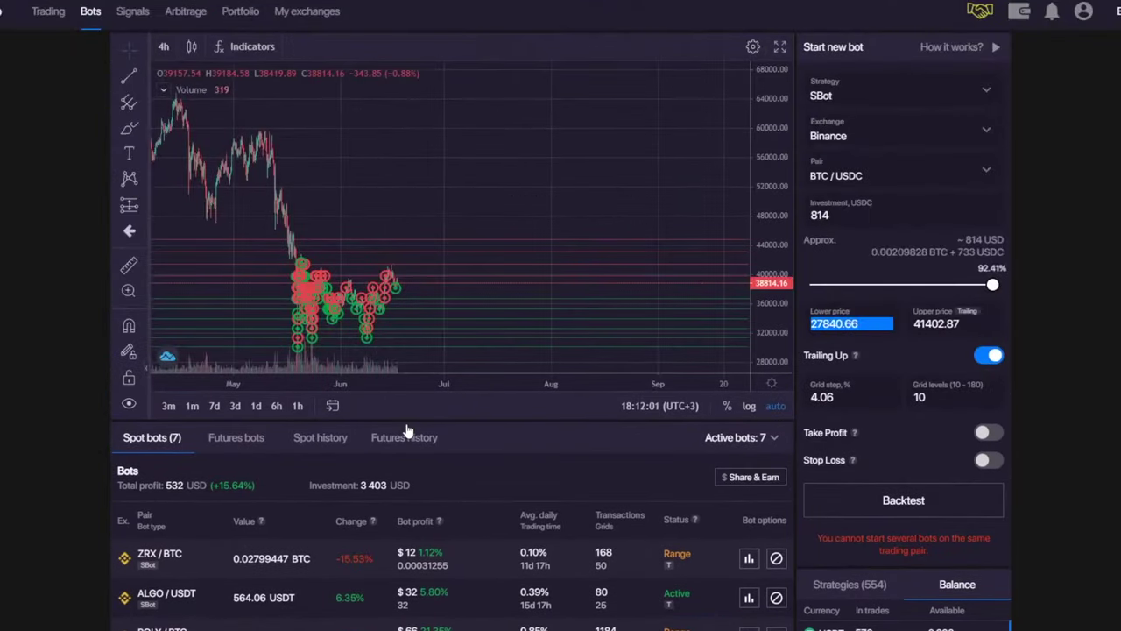
{"action": "scroll", "coordinate": [450, 341], "scroll_direction": "up", "scroll_amount": 7}
{"action": "left_click_drag", "start_coordinate": [326, 219], "coordinate": [716, 188]}
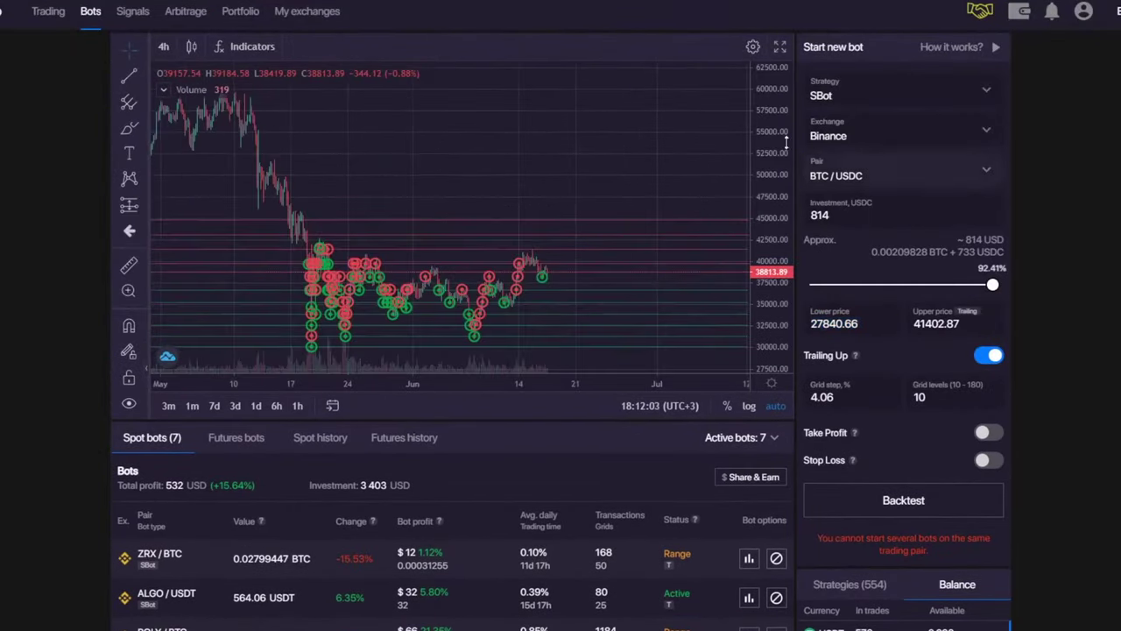
{"action": "left_click_drag", "start_coordinate": [777, 142], "coordinate": [778, 212]}
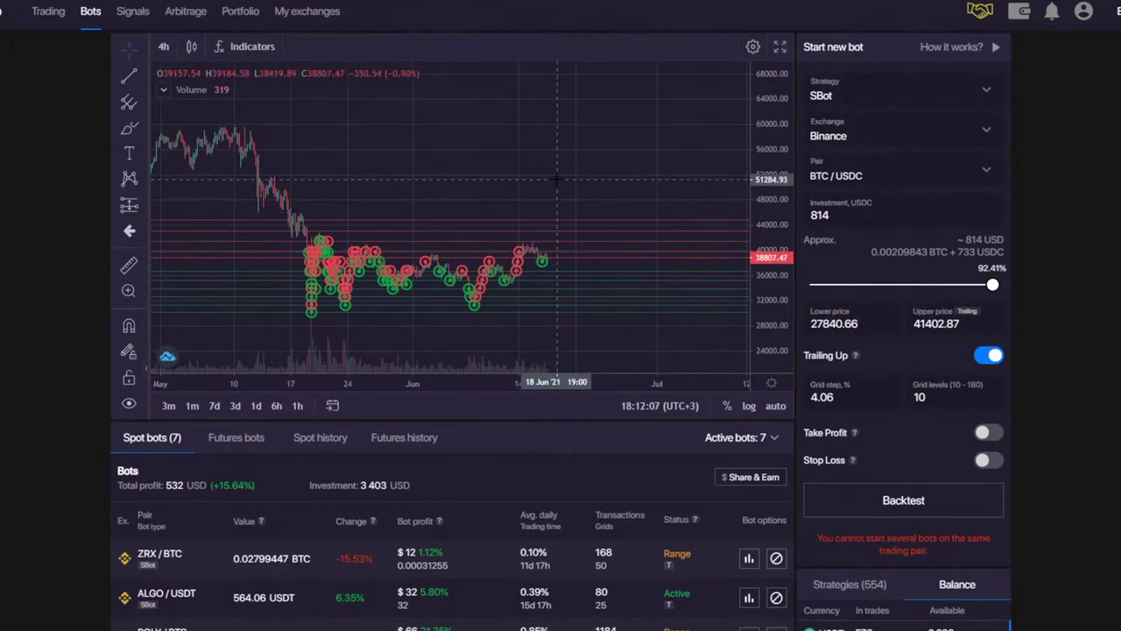
{"action": "scroll", "coordinate": [557, 179], "scroll_direction": "down", "scroll_amount": 6}
{"action": "left_click_drag", "start_coordinate": [764, 306], "coordinate": [763, 268]}
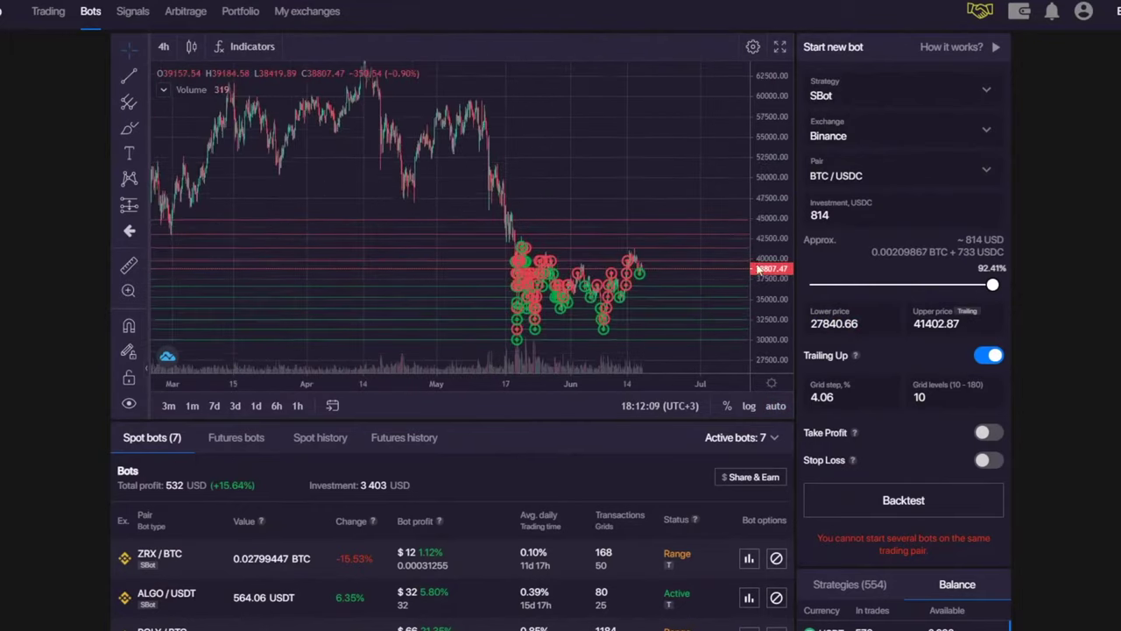
{"action": "left_click_drag", "start_coordinate": [663, 232], "coordinate": [630, 198]}
{"action": "scroll", "coordinate": [630, 198], "scroll_direction": "up", "scroll_amount": 5}
{"action": "left_click_drag", "start_coordinate": [762, 327], "coordinate": [762, 230]}
{"action": "left_click_drag", "start_coordinate": [597, 184], "coordinate": [607, 100]}
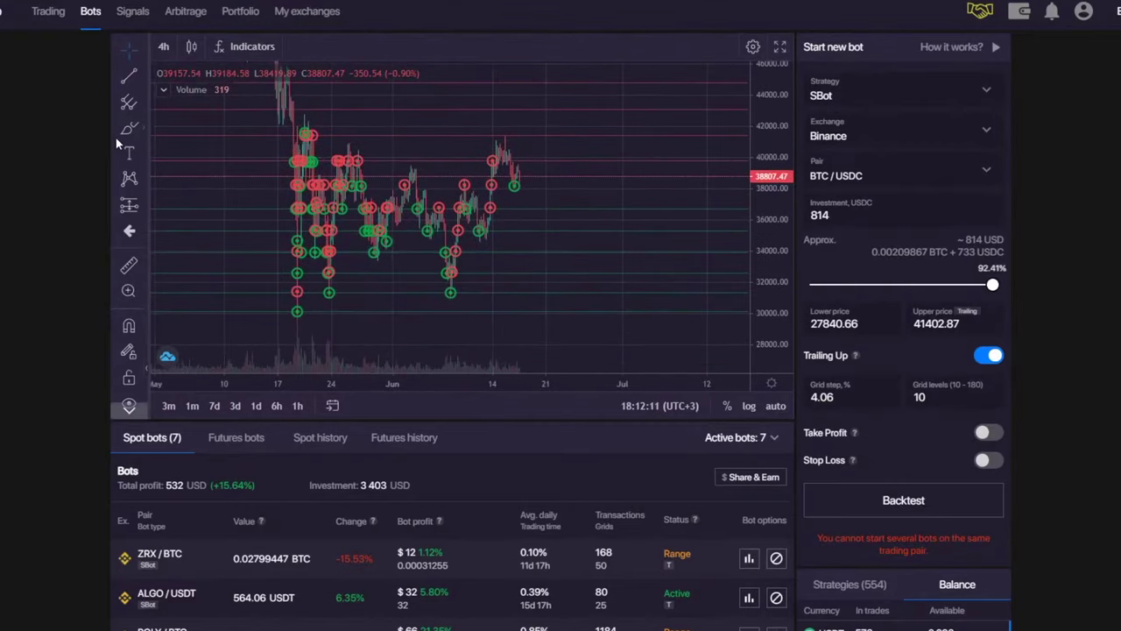
- Brush over the mid-June BTC/USDC peak and the pullback to the latest trade mark, and remove the drawing
{"action": "left_click", "coordinate": [126, 130]}
{"action": "left_click_drag", "start_coordinate": [480, 131], "coordinate": [506, 133]}
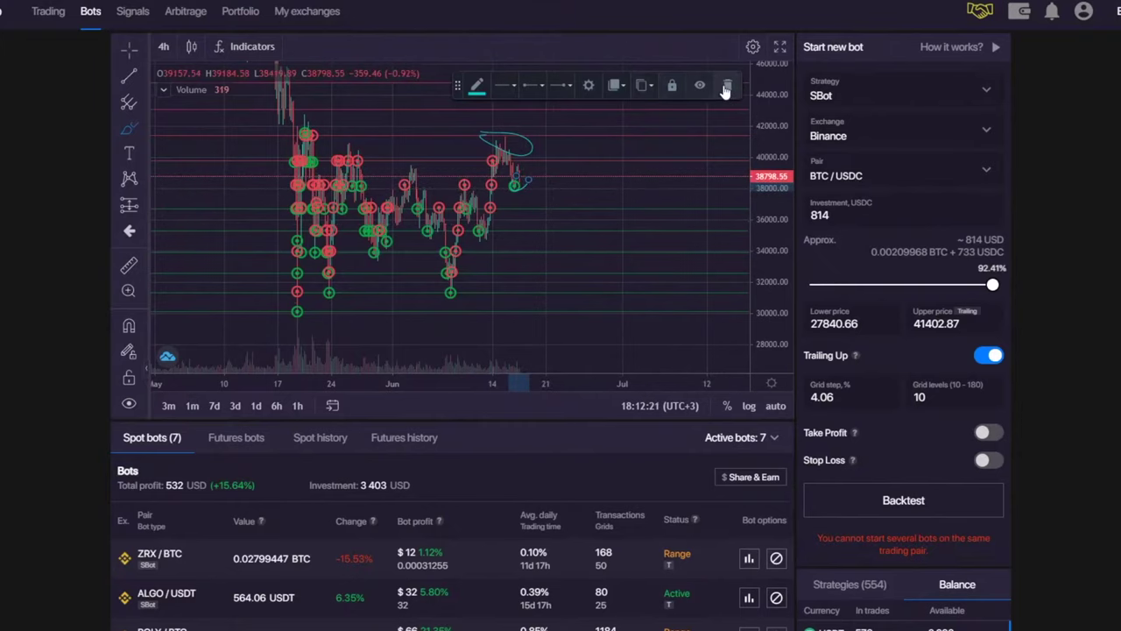
{"action": "right_click", "coordinate": [677, 347]}
{"action": "left_click", "coordinate": [677, 304]}
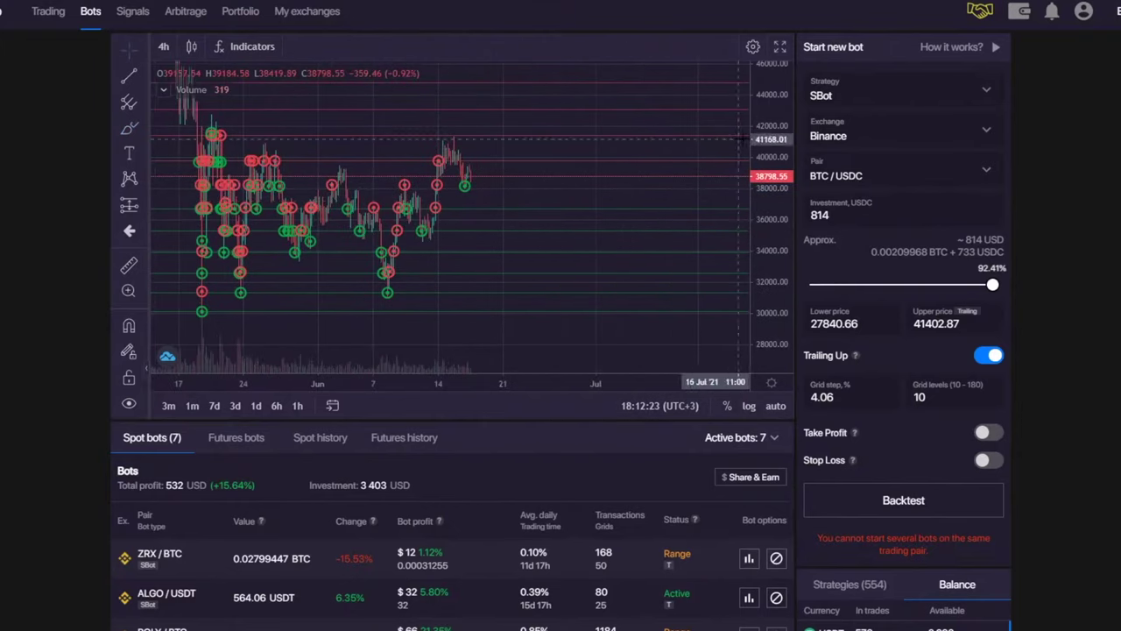
- Draw a horizontal line at about 41,140 along the mid-June peak on the BTC/USDC chart
{"action": "left_click", "coordinate": [126, 47]}
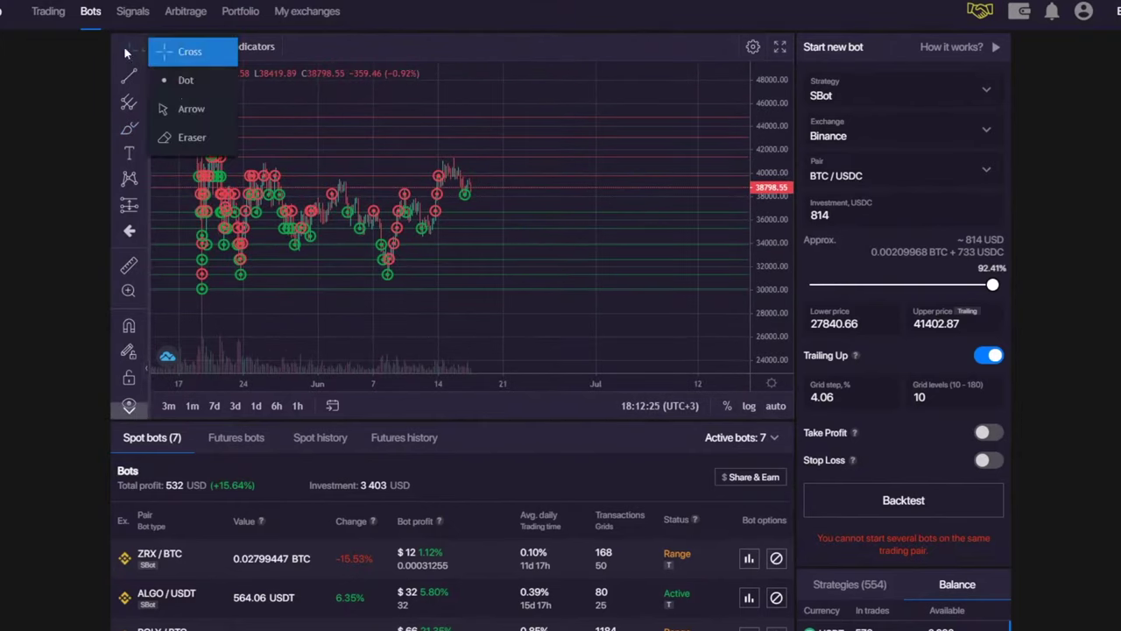
{"action": "left_click", "coordinate": [190, 62]}
{"action": "left_click_drag", "start_coordinate": [384, 120], "coordinate": [418, 152]}
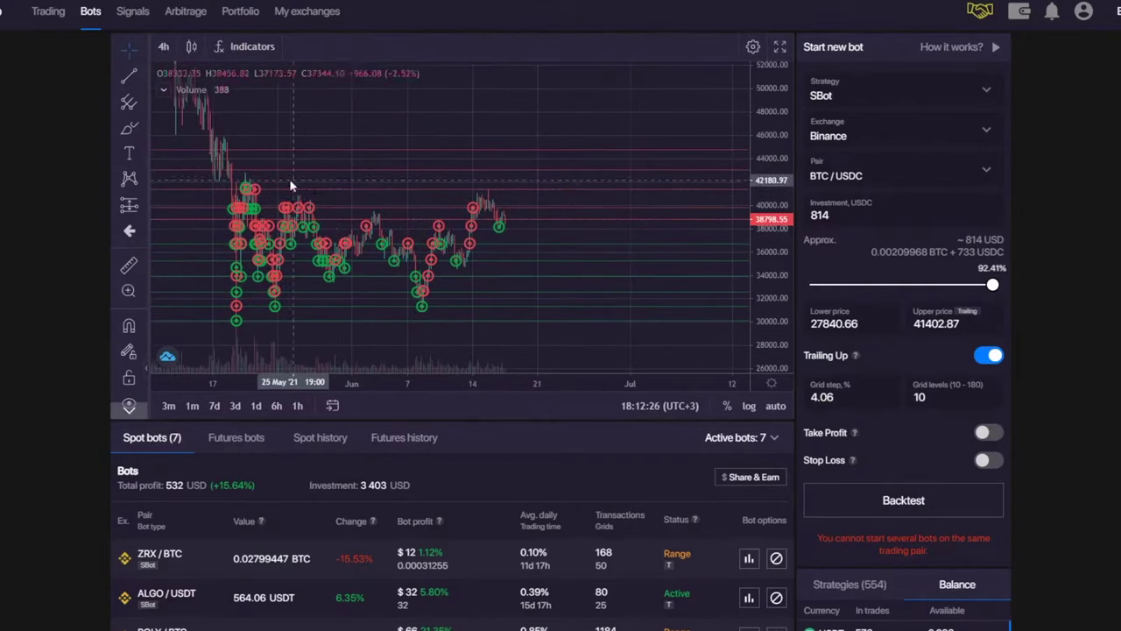
{"action": "left_click", "coordinate": [144, 77]}
{"action": "left_click", "coordinate": [201, 144]}
{"action": "left_click", "coordinate": [450, 191]}
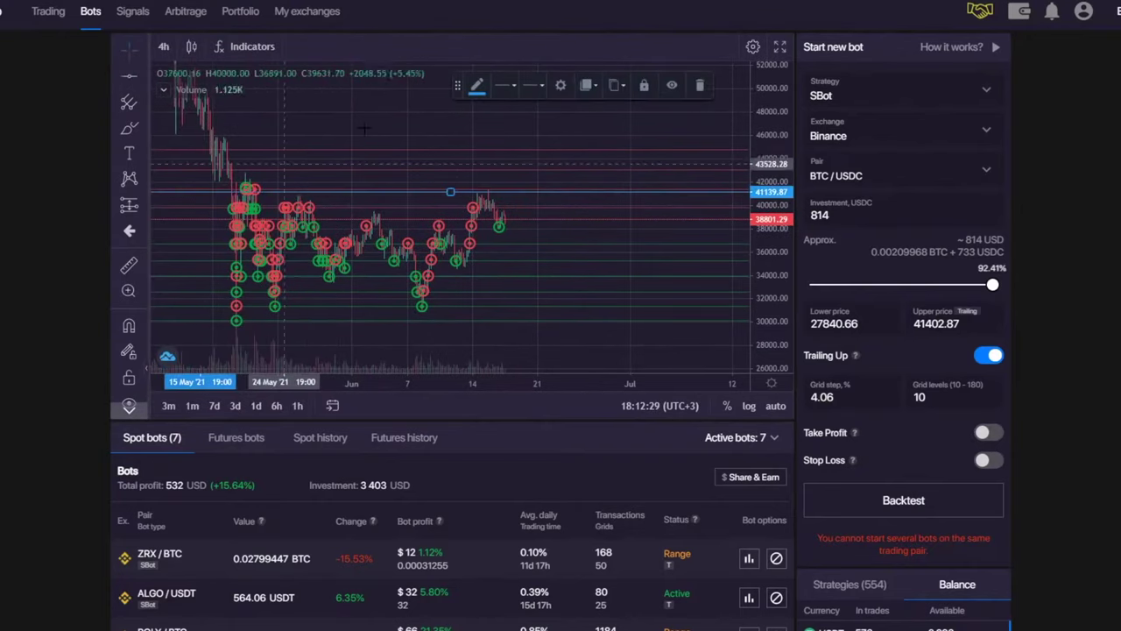
- Make the horizontal line on the BTC/USDC chart thicker, keeping its blue colour
{"action": "left_click", "coordinate": [476, 85]}
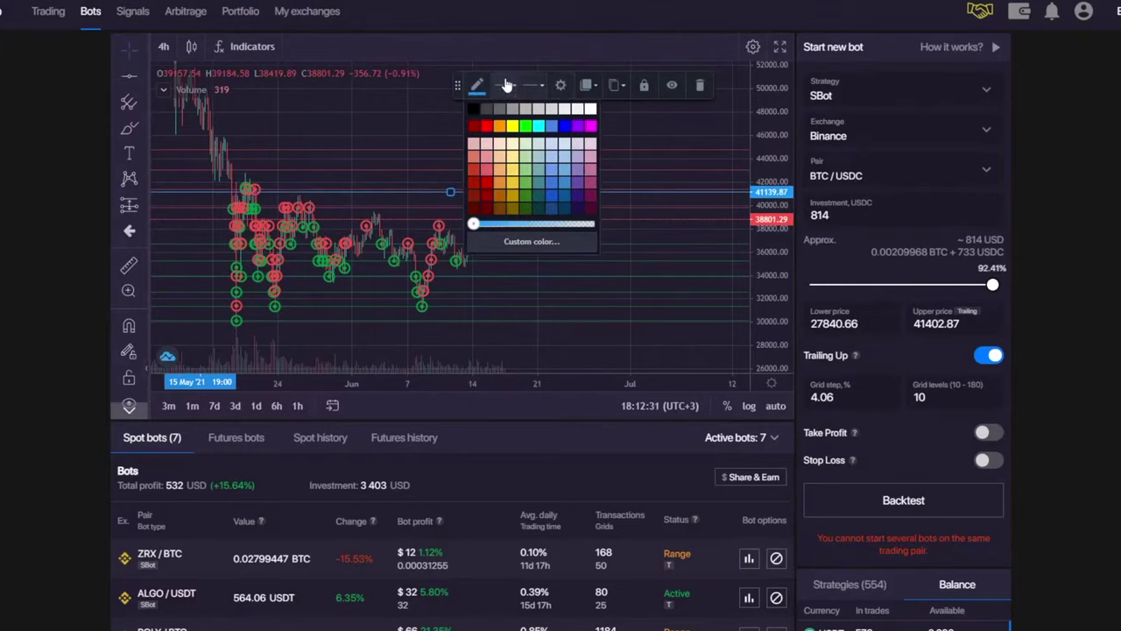
{"action": "left_click", "coordinate": [506, 85]}
{"action": "left_click", "coordinate": [530, 88]}
{"action": "left_click", "coordinate": [511, 89]}
{"action": "left_click", "coordinate": [592, 116]}
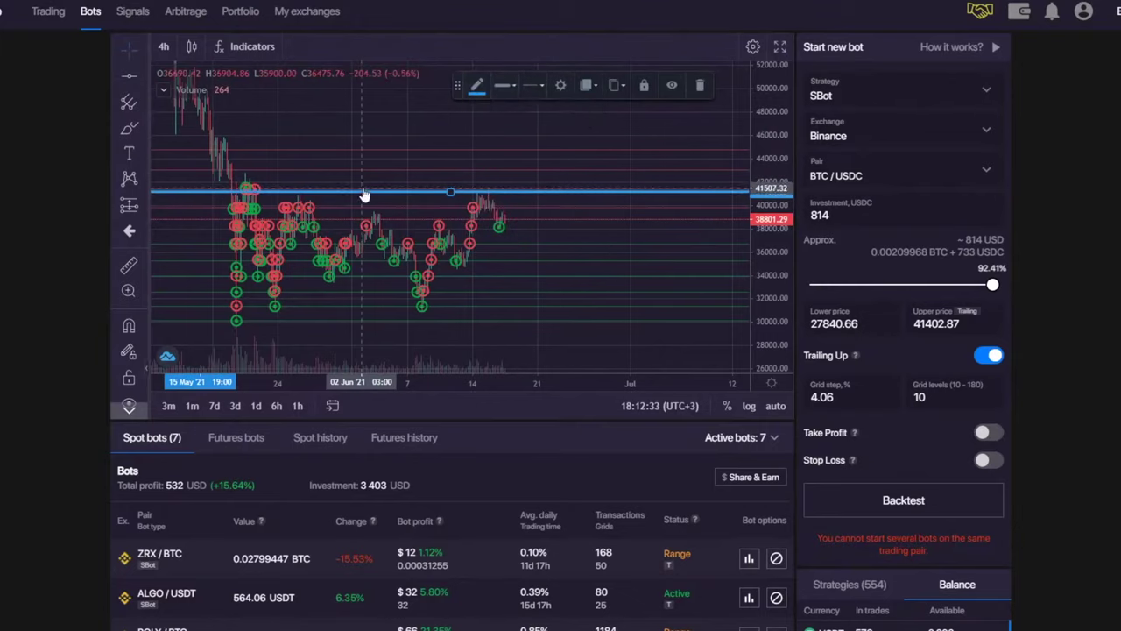
- Brush circles around the three BTC/USDC price peaks at the horizontal line, two in late May and one in mid-June
{"action": "left_click_drag", "start_coordinate": [363, 187], "coordinate": [613, 230]}
{"action": "scroll", "coordinate": [358, 153], "scroll_direction": "up", "scroll_amount": 5}
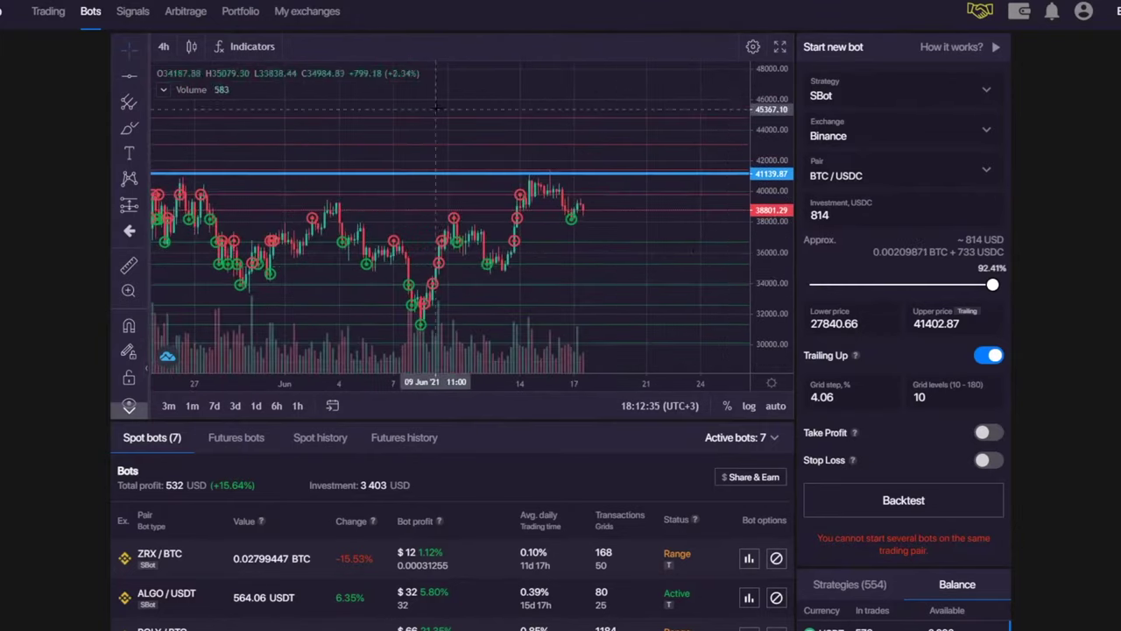
{"action": "left_click_drag", "start_coordinate": [436, 109], "coordinate": [381, 141]}
{"action": "scroll", "coordinate": [380, 140], "scroll_direction": "down", "scroll_amount": 3}
{"action": "left_click_drag", "start_coordinate": [760, 160], "coordinate": [760, 233]}
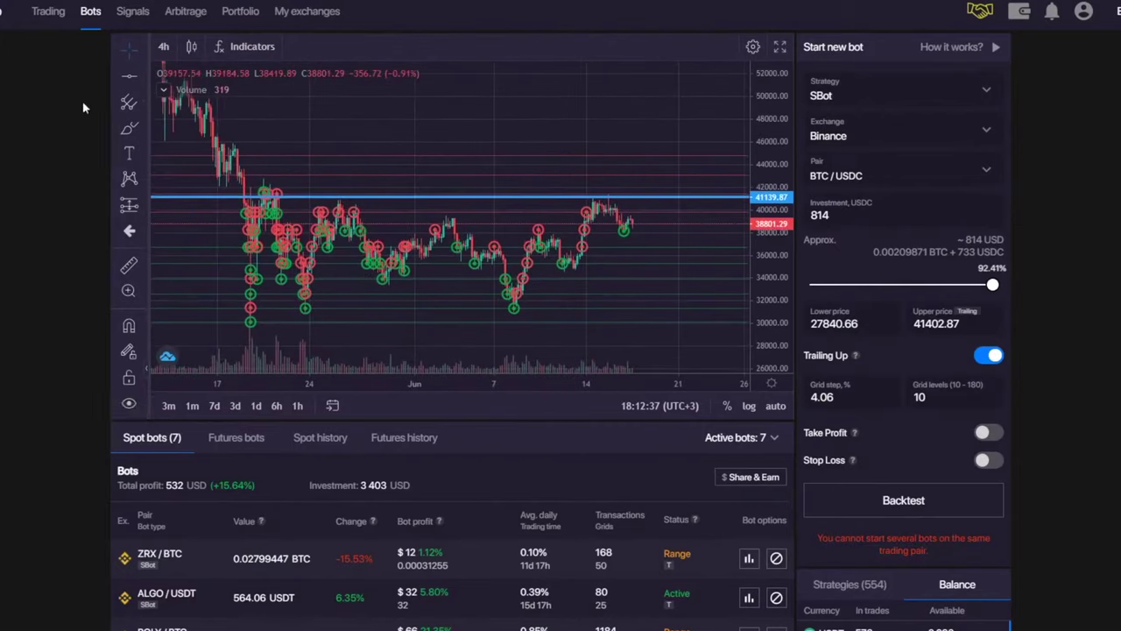
{"action": "left_click", "coordinate": [130, 129]}
{"action": "mouse_move", "coordinate": [256, 185]}
{"action": "left_mouse_down"}
{"action": "mouse_move", "coordinate": [286, 205]}
{"action": "mouse_move", "coordinate": [288, 182]}
{"action": "mouse_move", "coordinate": [356, 185]}
{"action": "left_mouse_up"}
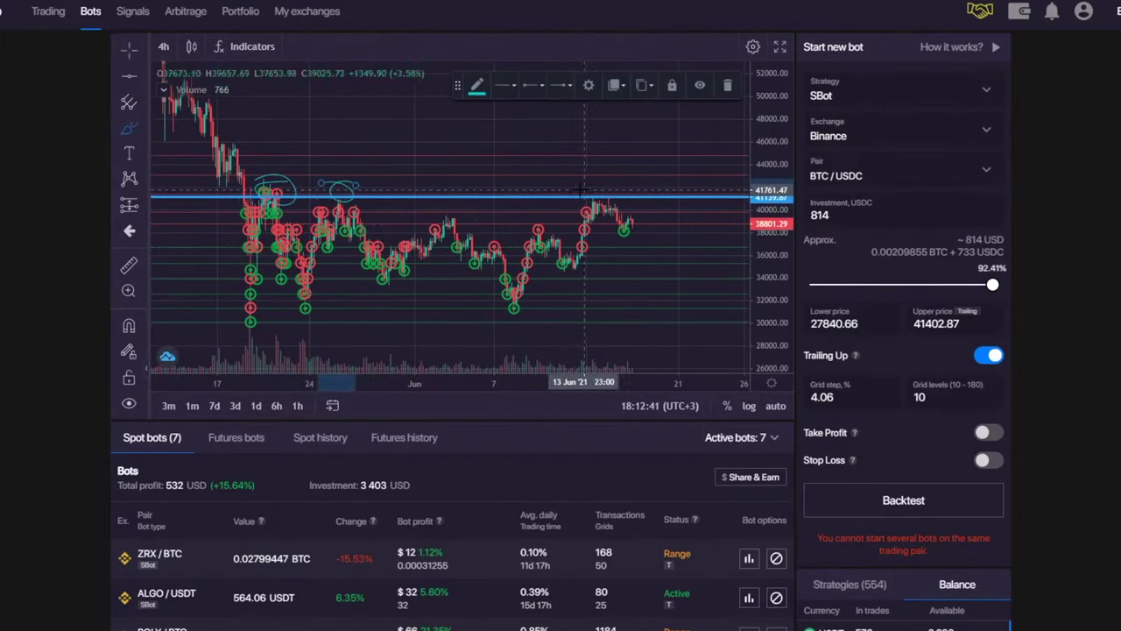
{"action": "left_click_drag", "start_coordinate": [582, 188], "coordinate": [603, 198]}
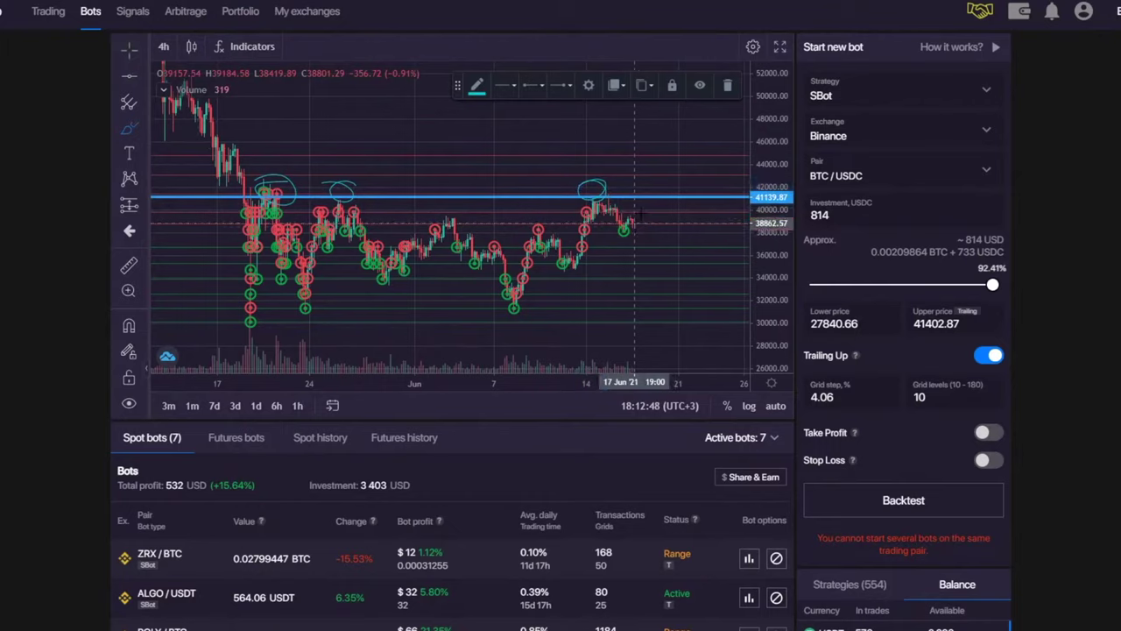
- Brush a projected BTC/USDC path from the current price to about 48,000, sideways, back to the horizontal line, and up beyond 50,000
{"action": "mouse_move", "coordinate": [636, 220]}
{"action": "left_mouse_down"}
{"action": "mouse_move", "coordinate": [691, 120]}
{"action": "mouse_move", "coordinate": [716, 137]}
{"action": "left_mouse_up"}
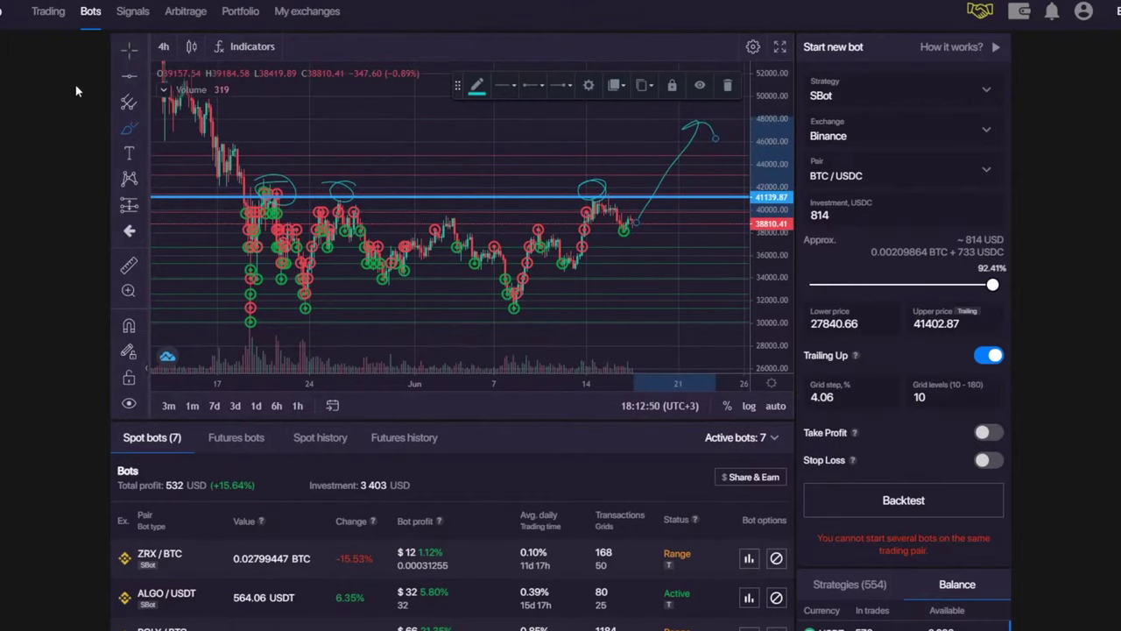
{"action": "left_click", "coordinate": [128, 52]}
{"action": "left_click_drag", "start_coordinate": [409, 131], "coordinate": [153, 156]}
{"action": "left_click", "coordinate": [128, 128]}
{"action": "mouse_move", "coordinate": [457, 163]}
{"action": "left_mouse_down"}
{"action": "mouse_move", "coordinate": [475, 149]}
{"action": "mouse_move", "coordinate": [545, 147]}
{"action": "mouse_move", "coordinate": [574, 216]}
{"action": "mouse_move", "coordinate": [636, 107]}
{"action": "mouse_move", "coordinate": [649, 132]}
{"action": "left_mouse_up"}
{"action": "mouse_move", "coordinate": [296, 135]}
{"action": "left_mouse_down"}
{"action": "mouse_move", "coordinate": [340, 163]}
{"action": "mouse_move", "coordinate": [468, 147]}
{"action": "left_mouse_up"}
{"action": "scroll", "coordinate": [400, 167], "scroll_direction": "down", "scroll_amount": 2}
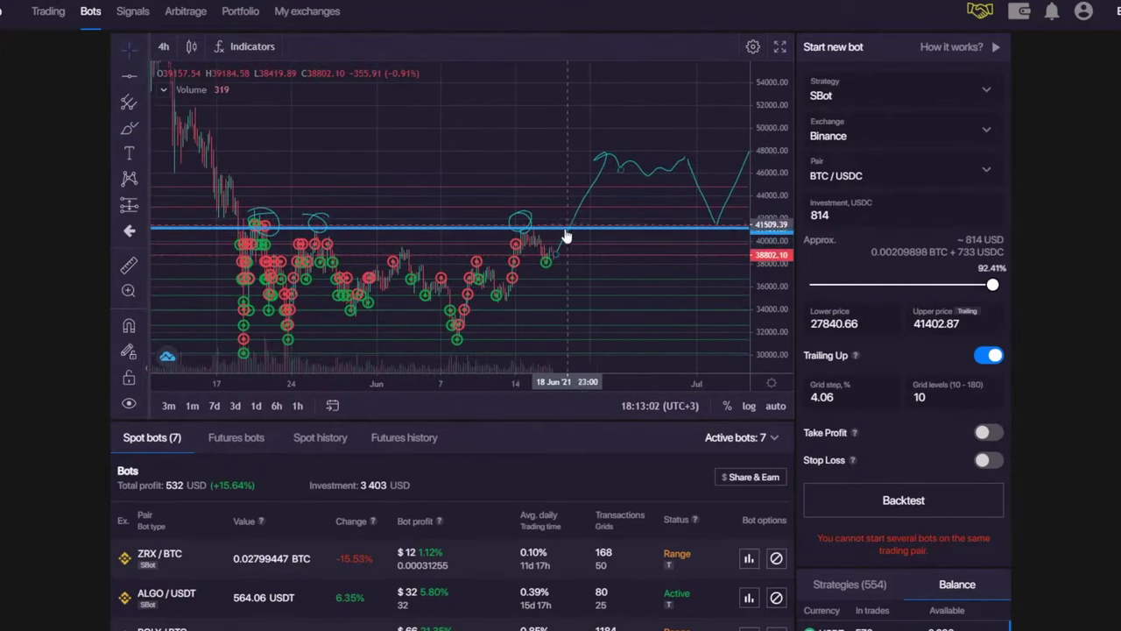
{"action": "left_click_drag", "start_coordinate": [773, 149], "coordinate": [773, 156]}
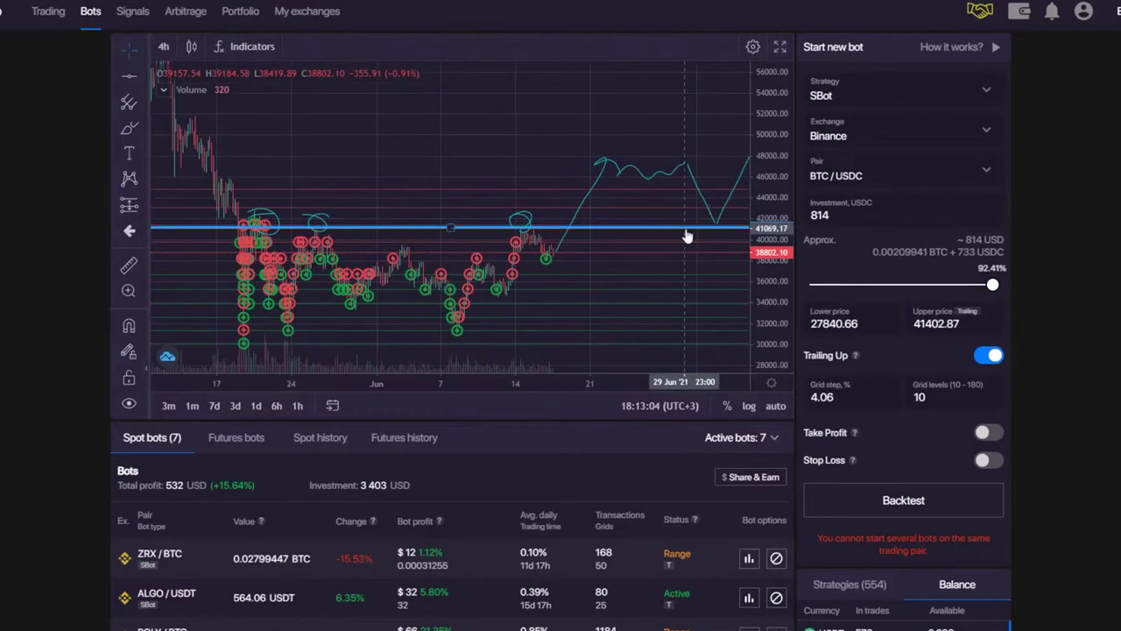
{"action": "left_click_drag", "start_coordinate": [400, 175], "coordinate": [386, 148]}
{"action": "left_click_drag", "start_coordinate": [771, 122], "coordinate": [771, 161]}
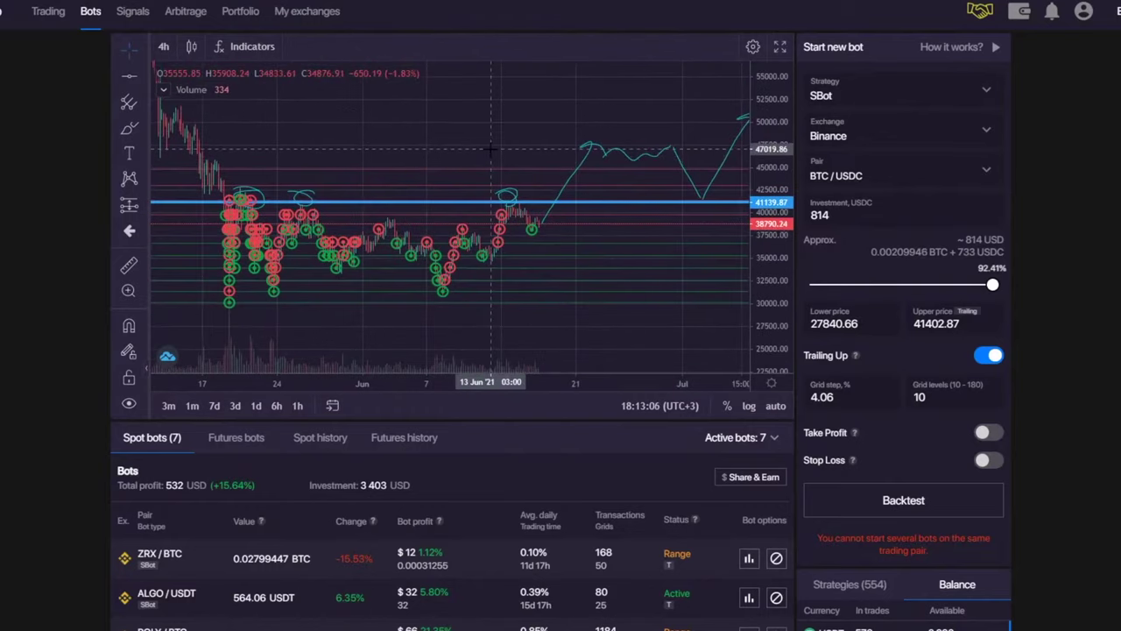
- Review the spot bots' profit figures alongside the projected price path on the BTC/USDC chart
{"action": "scroll", "coordinate": [464, 392], "scroll_direction": "down", "scroll_amount": 3}
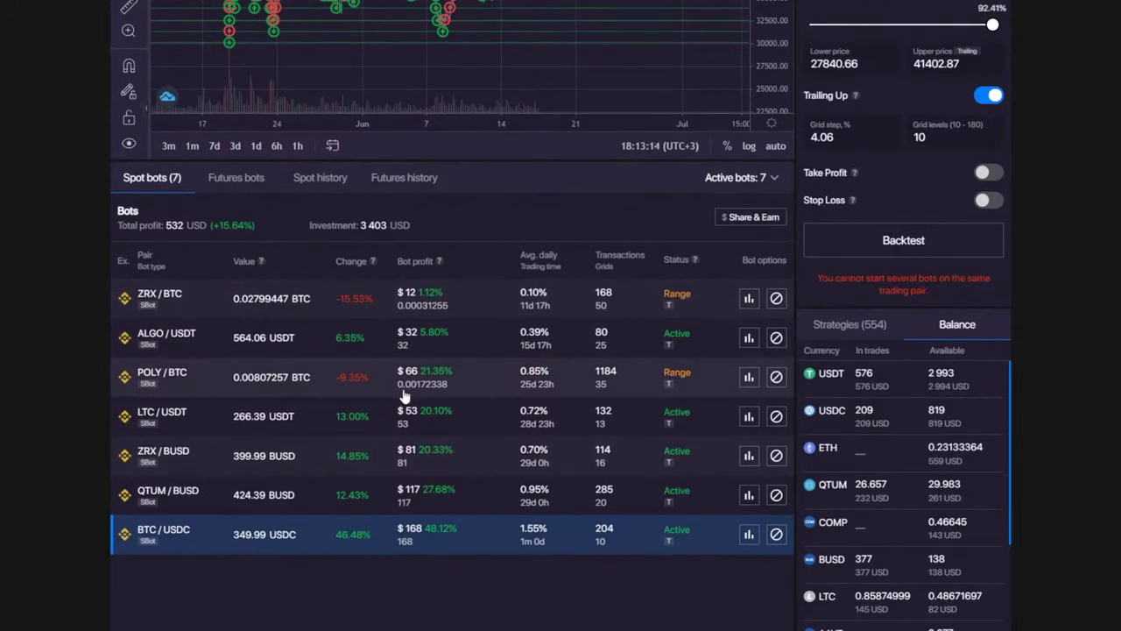
{"action": "scroll", "coordinate": [576, 140], "scroll_direction": "up", "scroll_amount": 2}
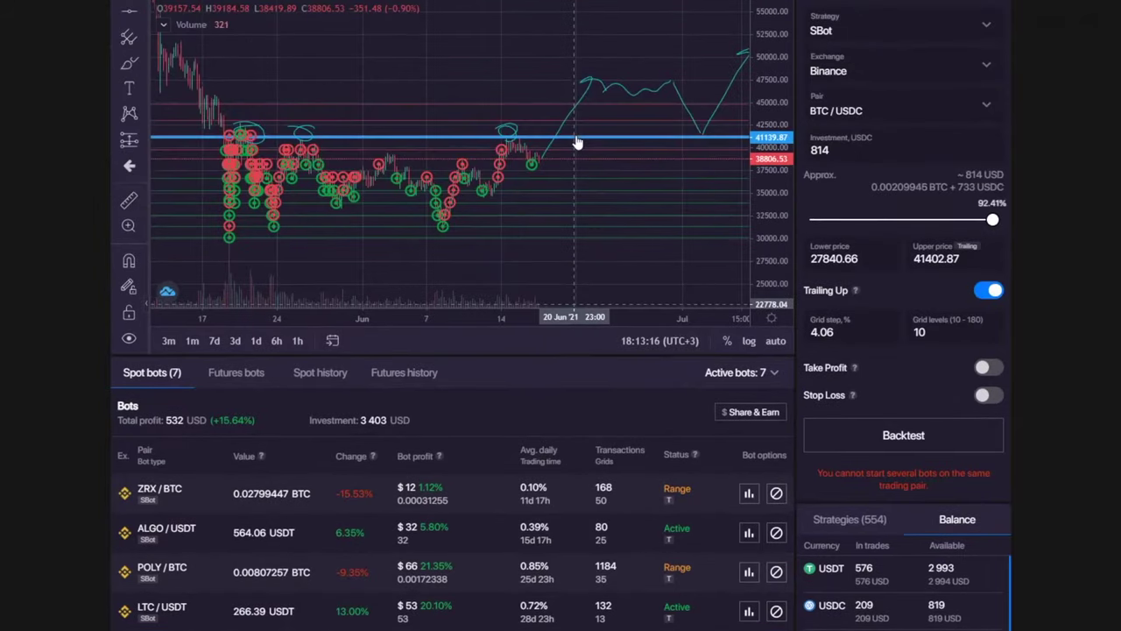
{"action": "scroll", "coordinate": [564, 403], "scroll_direction": "down", "scroll_amount": 3}
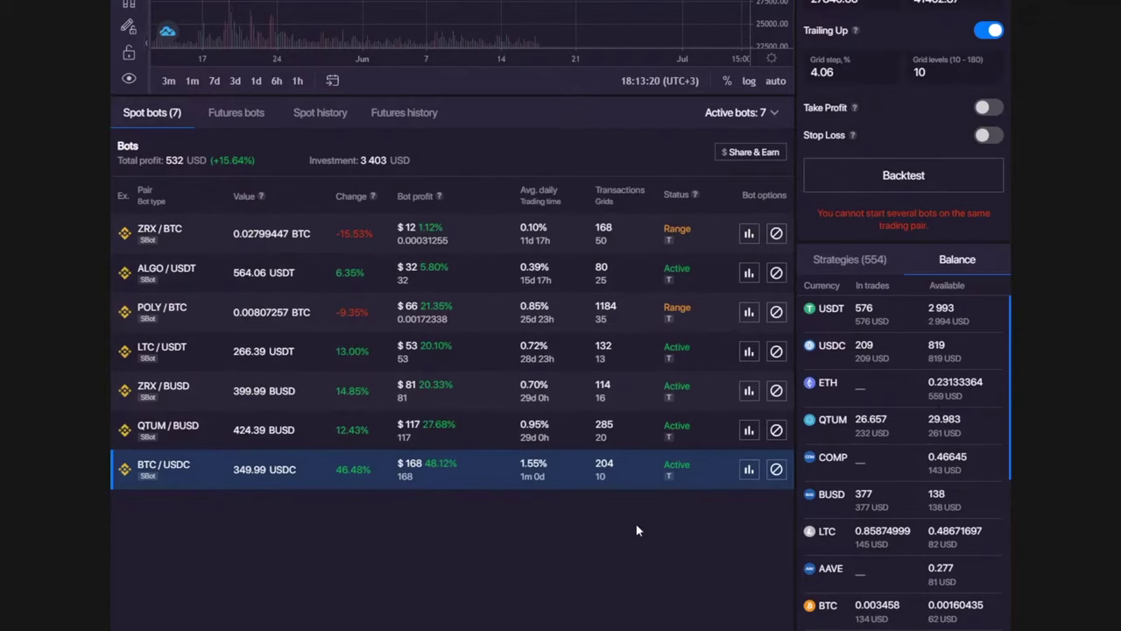
{"action": "scroll", "coordinate": [511, 451], "scroll_direction": "up", "scroll_amount": 4}
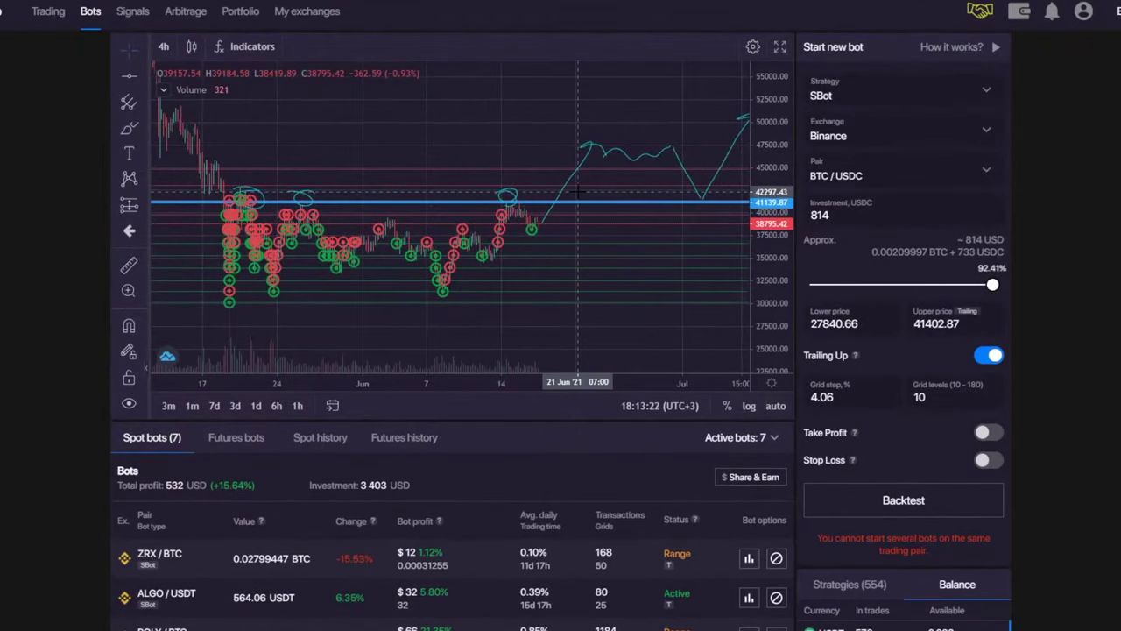
{"action": "scroll", "coordinate": [576, 190], "scroll_direction": "down", "scroll_amount": 5}
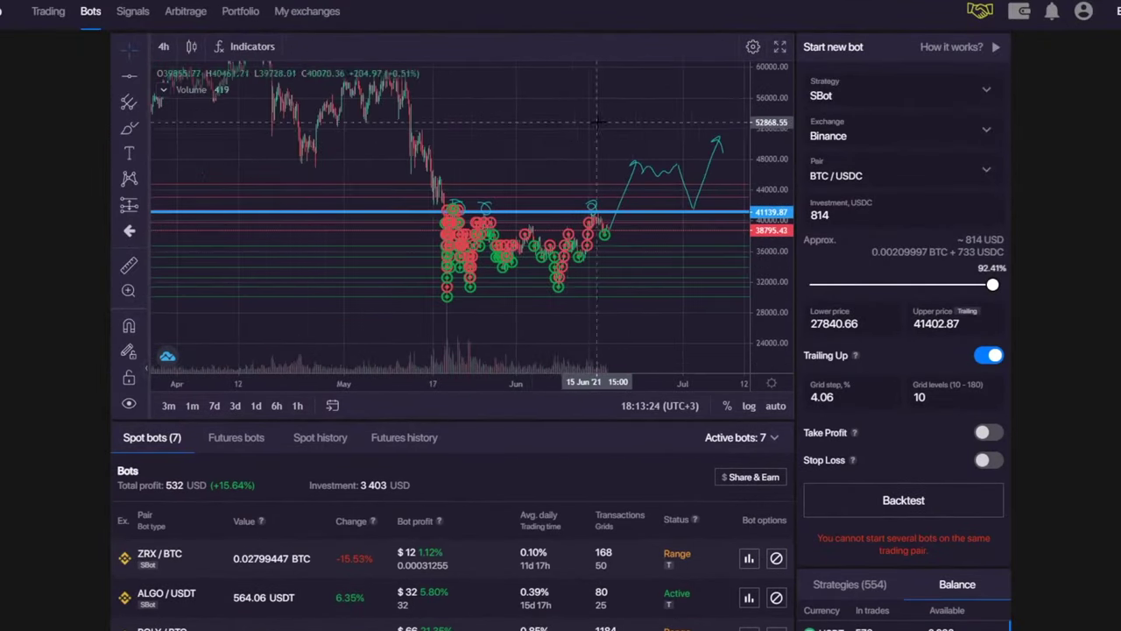
- View the QTUM/BUSD and ZRX/BUSD bots on the chart and return to the BTC/USDC bot
{"action": "scroll", "coordinate": [620, 494], "scroll_direction": "down", "scroll_amount": 3}
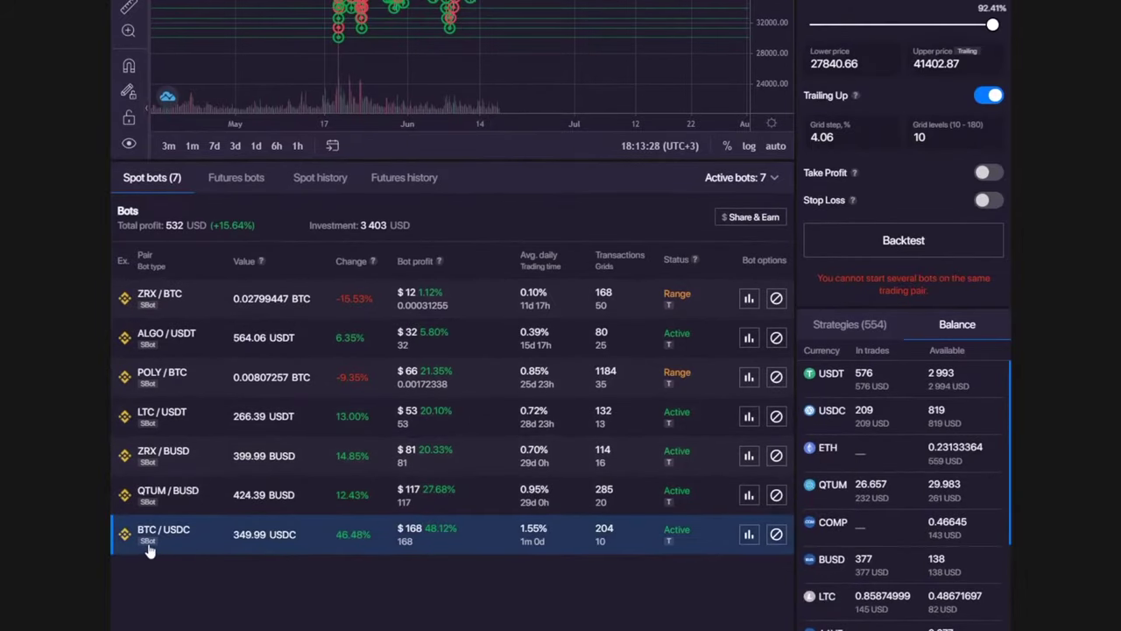
{"action": "left_click", "coordinate": [175, 501]}
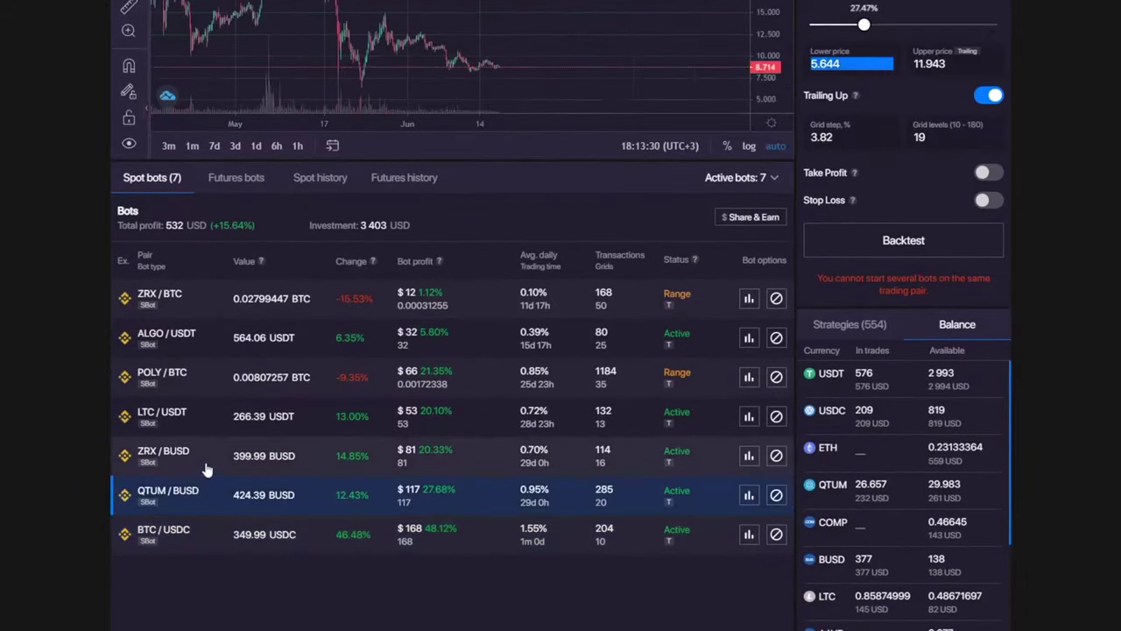
{"action": "left_click", "coordinate": [150, 473]}
{"action": "scroll", "coordinate": [174, 473], "scroll_direction": "up", "scroll_amount": 1}
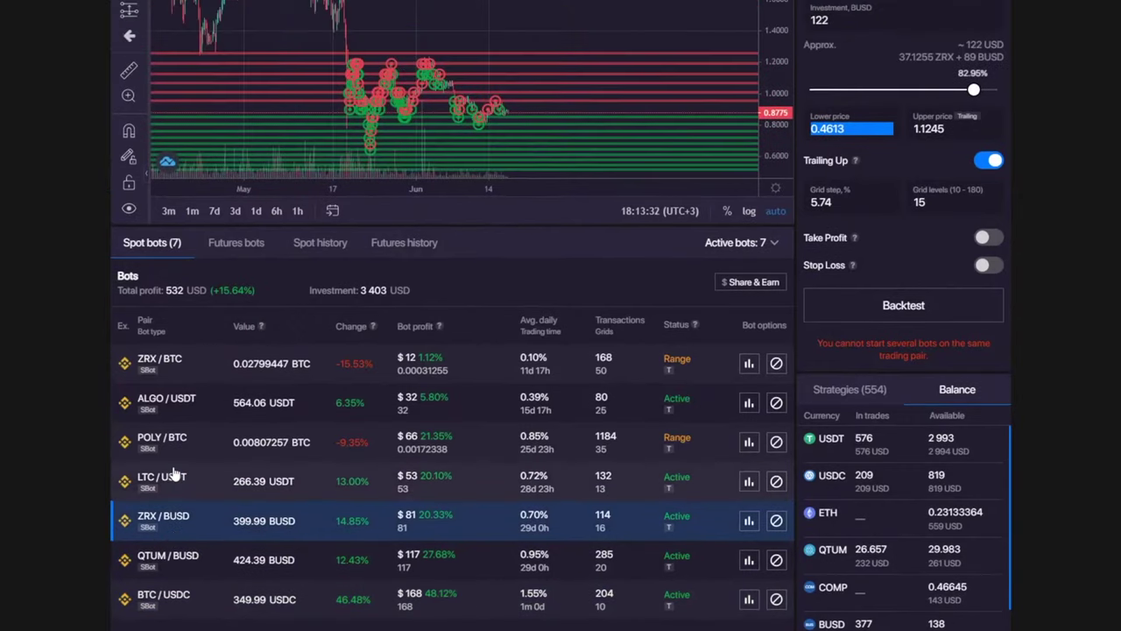
{"action": "left_click", "coordinate": [213, 567]}
{"action": "left_click", "coordinate": [220, 596]}
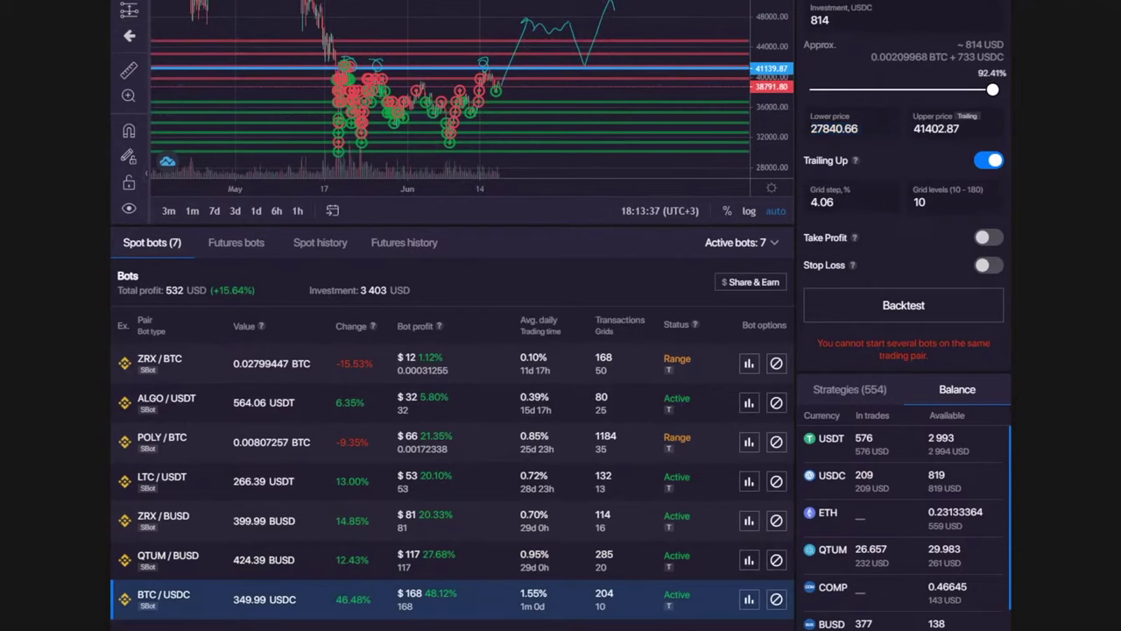
{"action": "scroll", "coordinate": [531, 396], "scroll_direction": "up", "scroll_amount": 3}
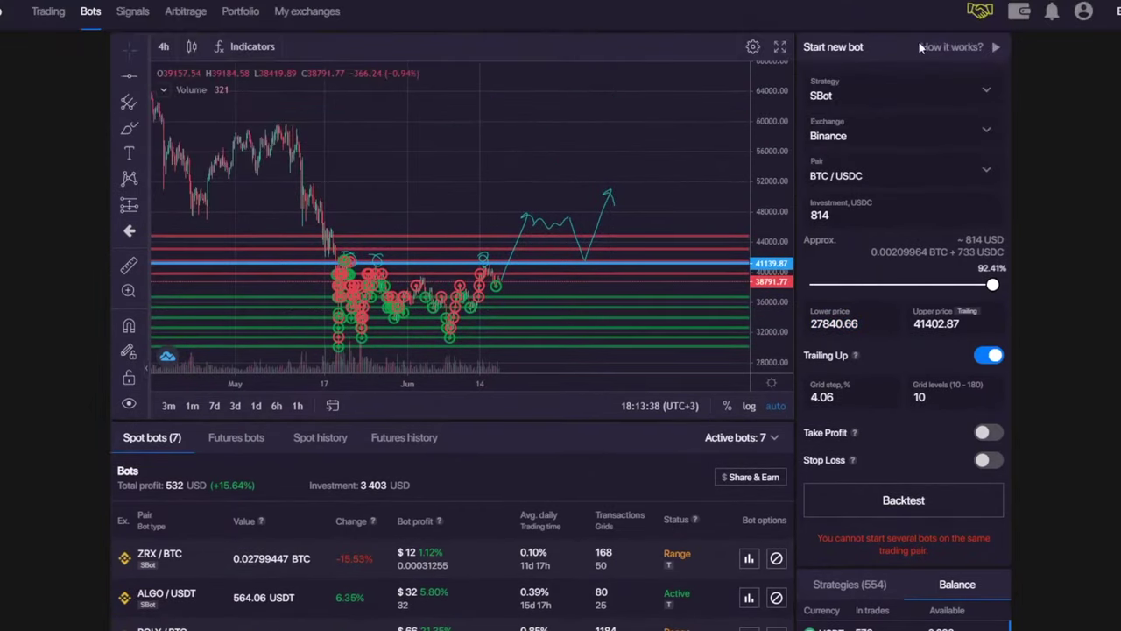
- Change the BTC/USDC bot's strategy to Classic bot and remove all drawings from the chart
{"action": "left_click", "coordinate": [859, 96]}
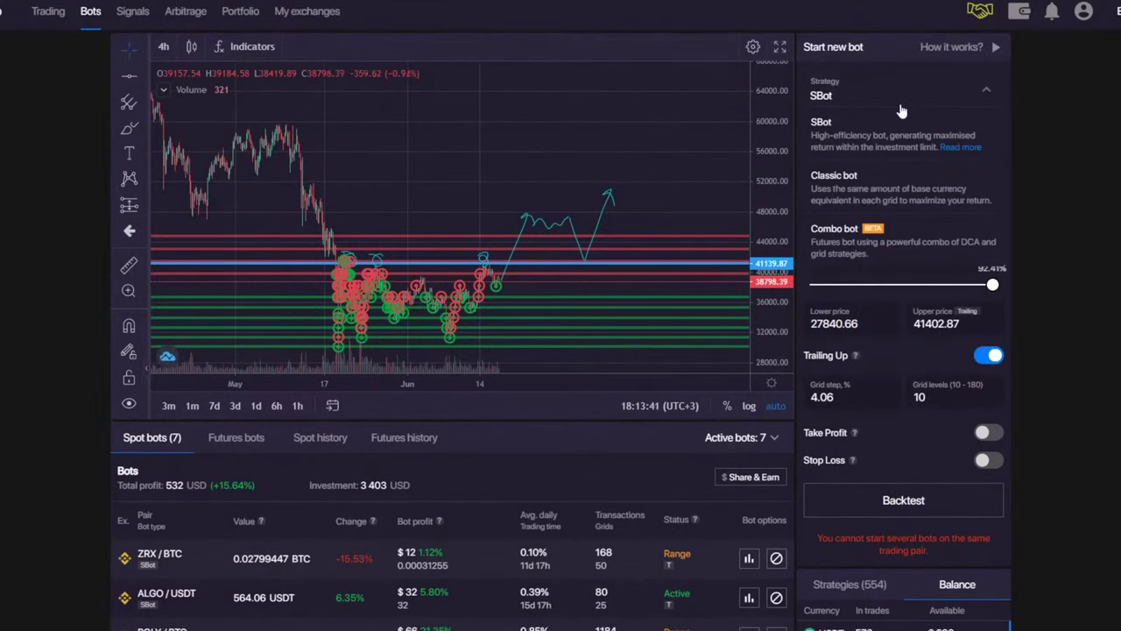
{"action": "left_click", "coordinate": [889, 189]}
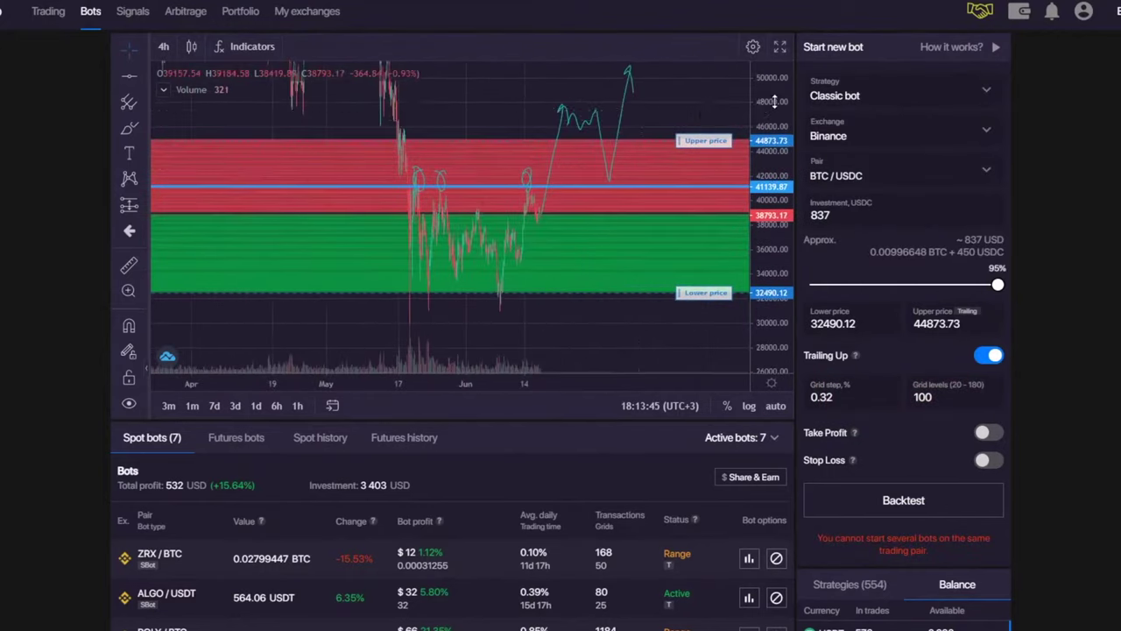
{"action": "right_click", "coordinate": [588, 113]}
{"action": "left_click", "coordinate": [650, 195]}
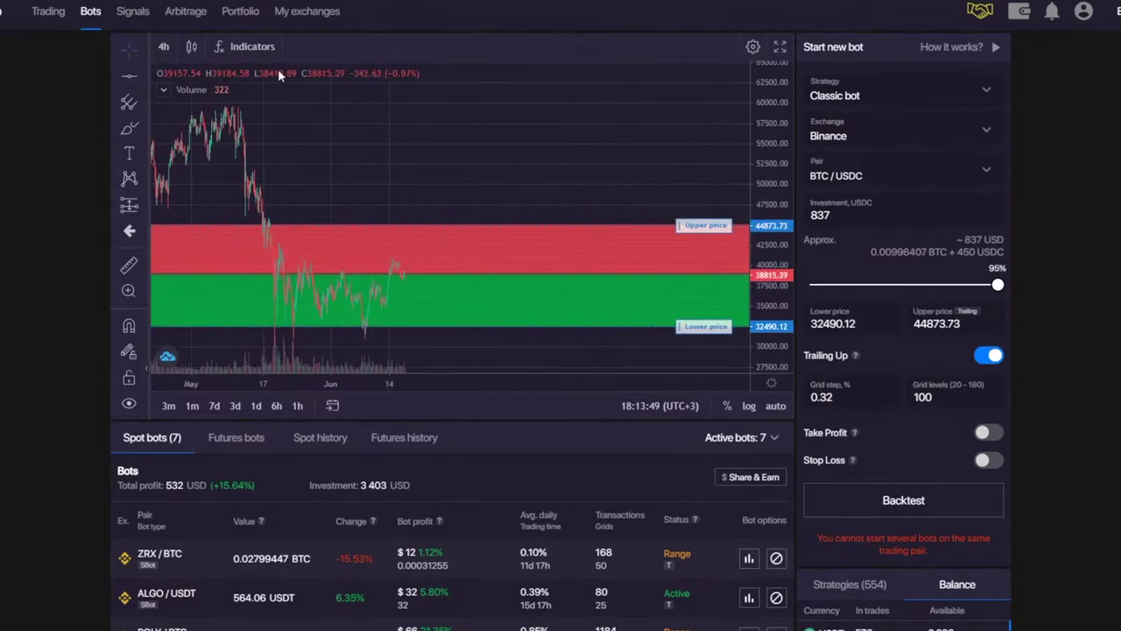
- Handwrite with the Brush "10c = 100 $" in the green buy zone and "10c = 200 $" in the red sell zone
{"action": "scroll", "coordinate": [429, 171], "scroll_direction": "up", "scroll_amount": 2}
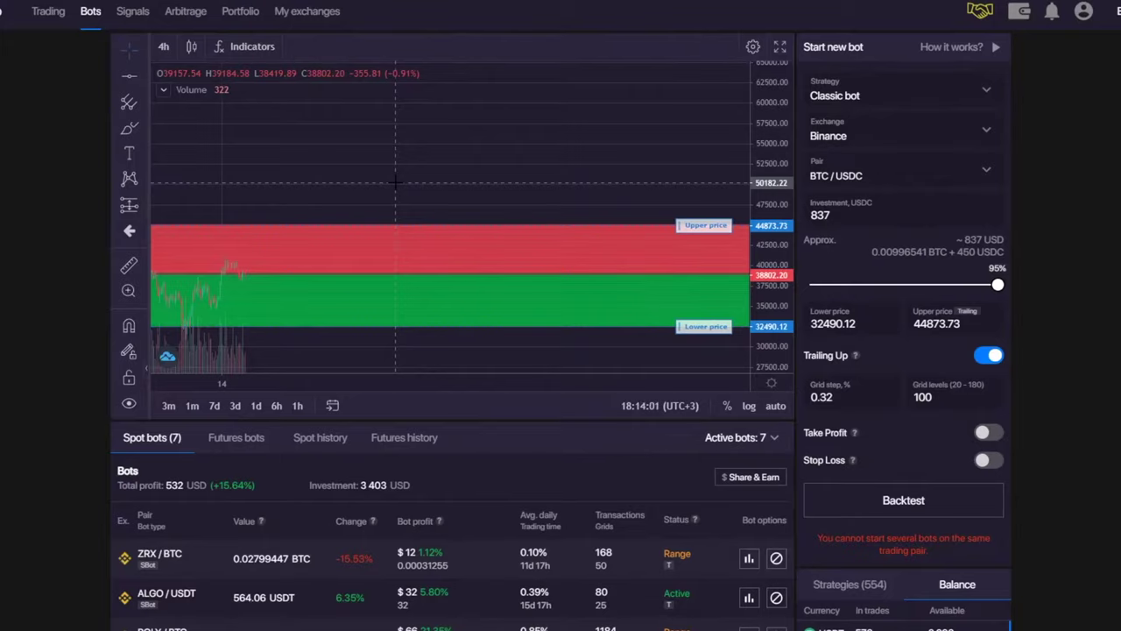
{"action": "left_click_drag", "start_coordinate": [337, 184], "coordinate": [448, 168]}
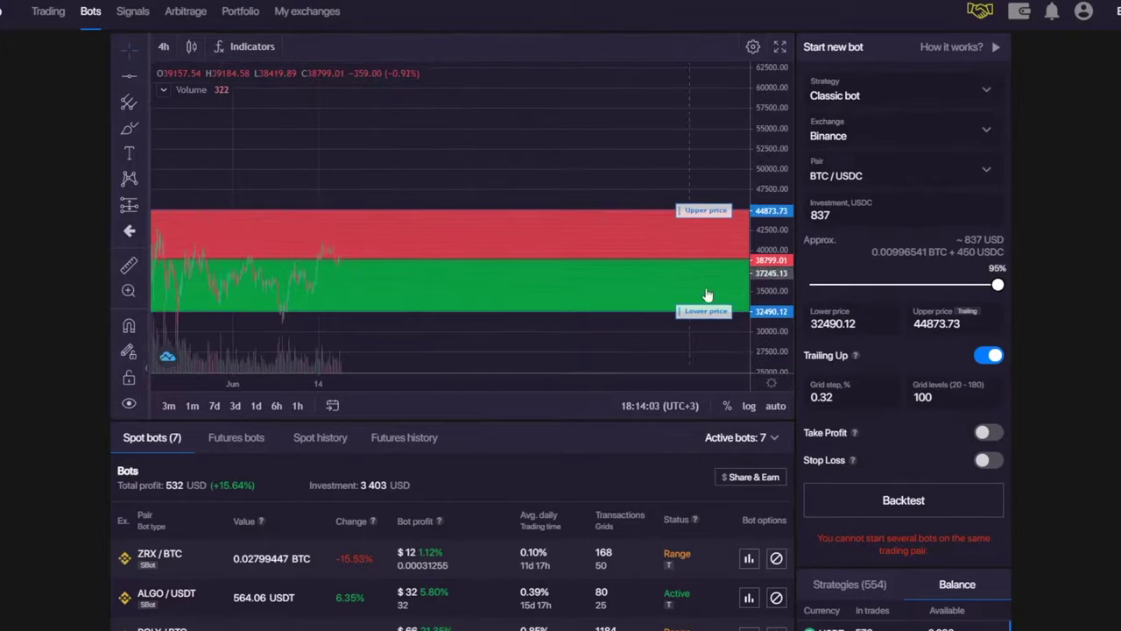
{"action": "left_click_drag", "start_coordinate": [771, 293], "coordinate": [770, 266]}
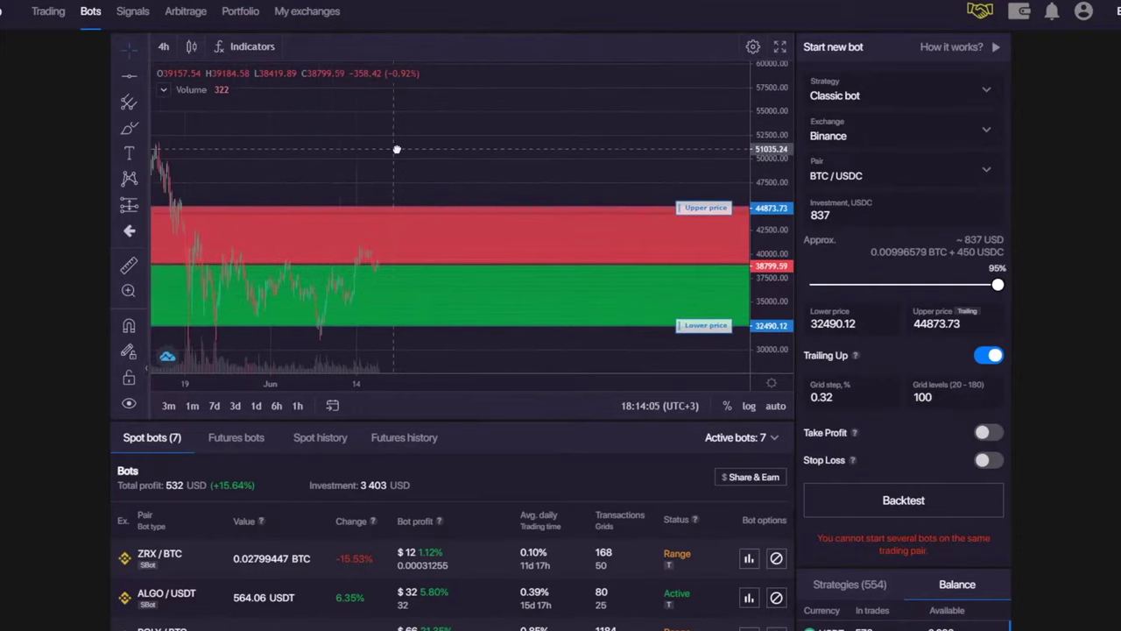
{"action": "left_click", "coordinate": [128, 127]}
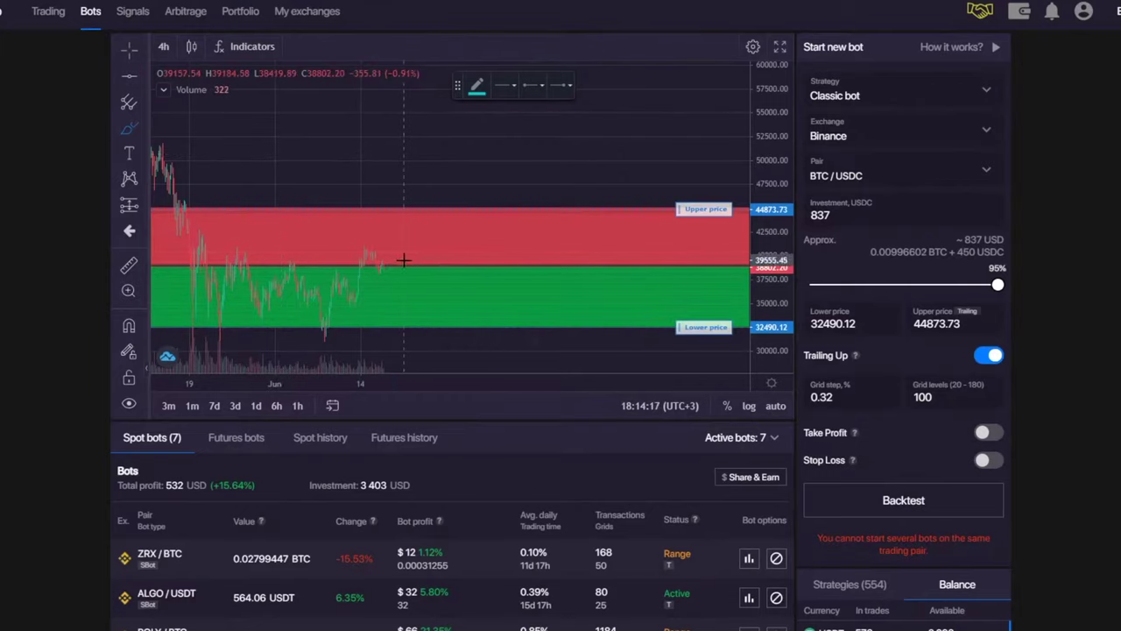
{"action": "left_click_drag", "start_coordinate": [404, 266], "coordinate": [407, 308]}
{"action": "mouse_move", "coordinate": [421, 278]}
{"action": "left_mouse_down"}
{"action": "mouse_move", "coordinate": [428, 308]}
{"action": "mouse_move", "coordinate": [420, 279]}
{"action": "mouse_move", "coordinate": [458, 310]}
{"action": "mouse_move", "coordinate": [511, 290]}
{"action": "mouse_move", "coordinate": [529, 308]}
{"action": "left_mouse_up"}
{"action": "mouse_move", "coordinate": [554, 289]}
{"action": "left_mouse_down"}
{"action": "mouse_move", "coordinate": [555, 311]}
{"action": "mouse_move", "coordinate": [578, 291]}
{"action": "mouse_move", "coordinate": [620, 285]}
{"action": "mouse_move", "coordinate": [682, 310]}
{"action": "left_mouse_up"}
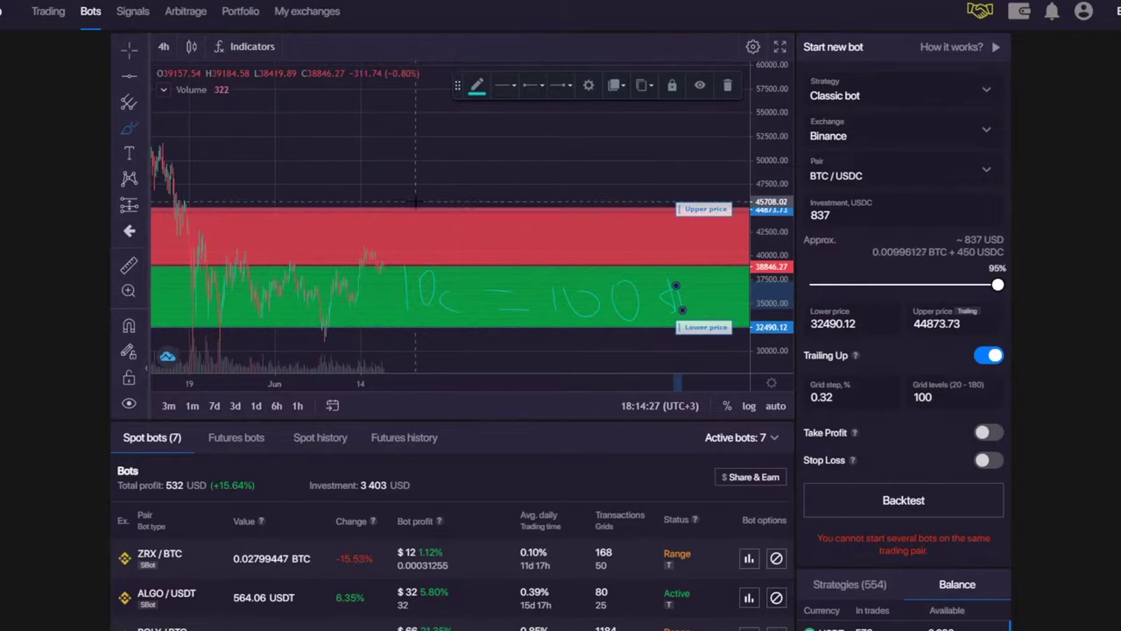
{"action": "mouse_move", "coordinate": [416, 190]}
{"action": "left_mouse_down"}
{"action": "mouse_move", "coordinate": [414, 213]}
{"action": "mouse_move", "coordinate": [422, 198]}
{"action": "mouse_move", "coordinate": [454, 219]}
{"action": "mouse_move", "coordinate": [515, 212]}
{"action": "mouse_move", "coordinate": [667, 238]}
{"action": "left_mouse_up"}
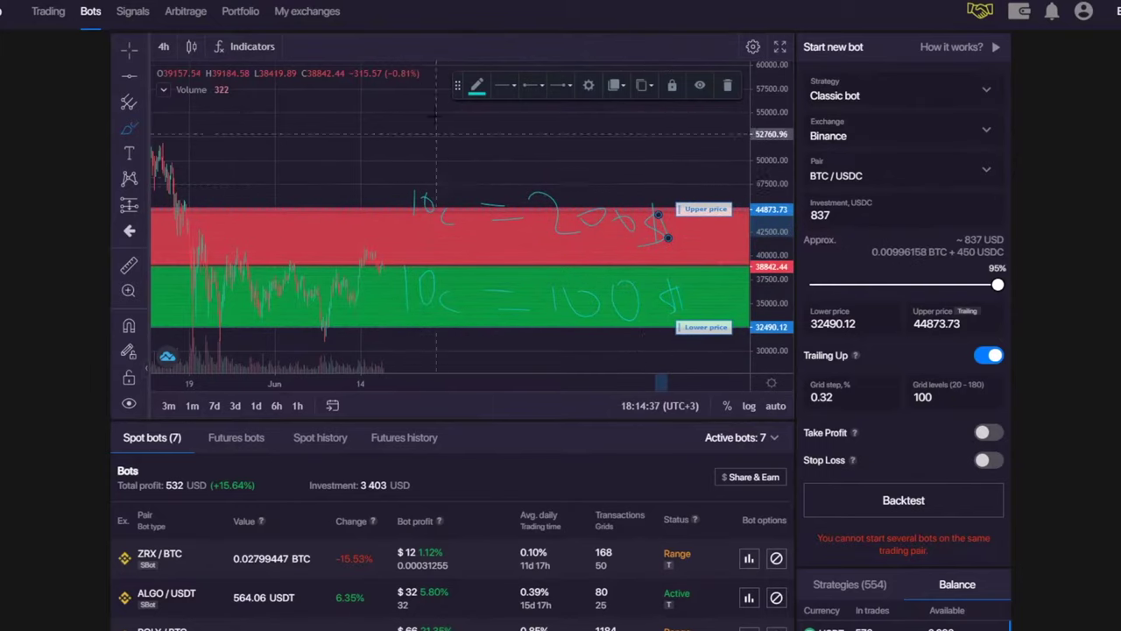
{"action": "left_click", "coordinate": [131, 50]}
{"action": "left_click_drag", "start_coordinate": [375, 133], "coordinate": [298, 188]}
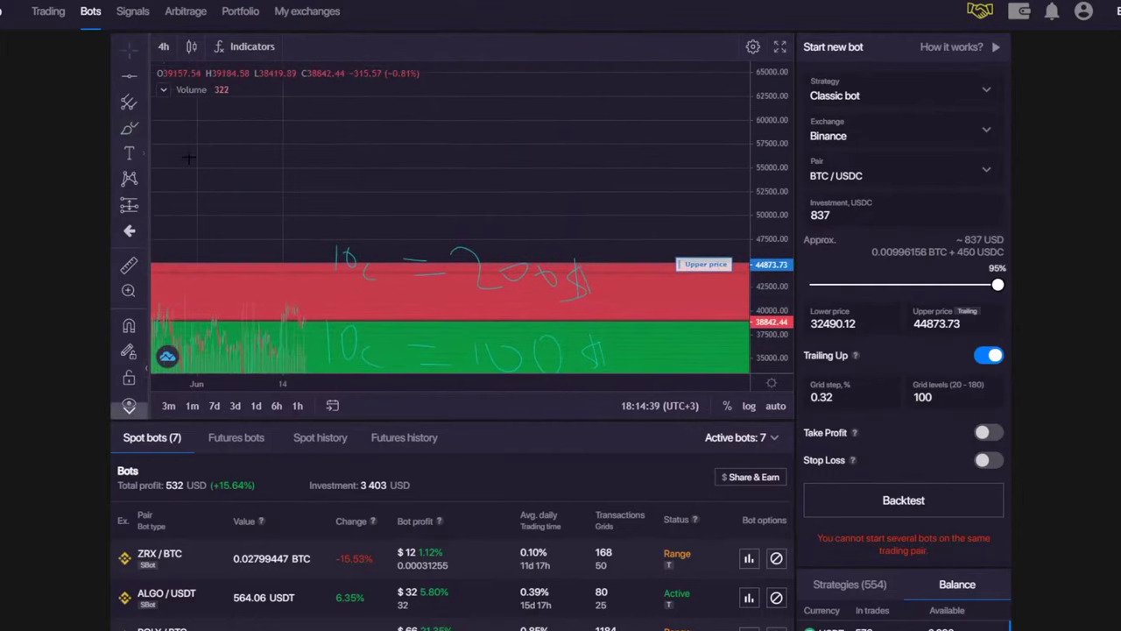
- Remove the handwritten notes from the BTC/USDC chart
{"action": "left_click", "coordinate": [129, 128]}
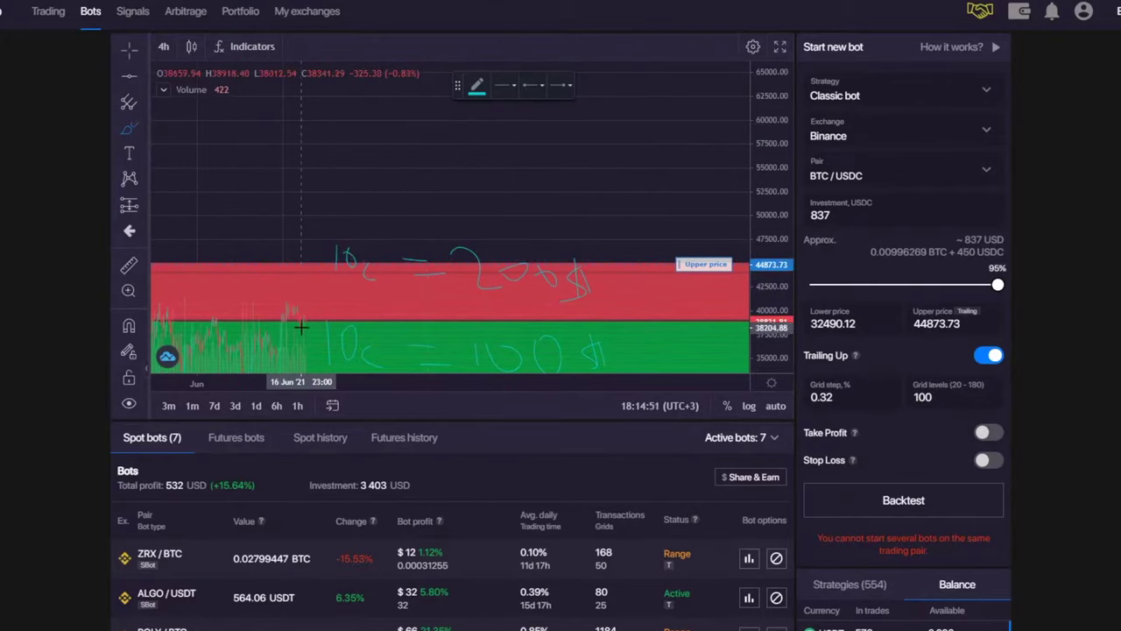
{"action": "right_click", "coordinate": [451, 180]}
{"action": "left_click", "coordinate": [495, 254]}
- Brush a wavy rising path from the current price through the upper price limit to about 64,000, and delete it
{"action": "left_click_drag", "start_coordinate": [773, 129], "coordinate": [774, 169]}
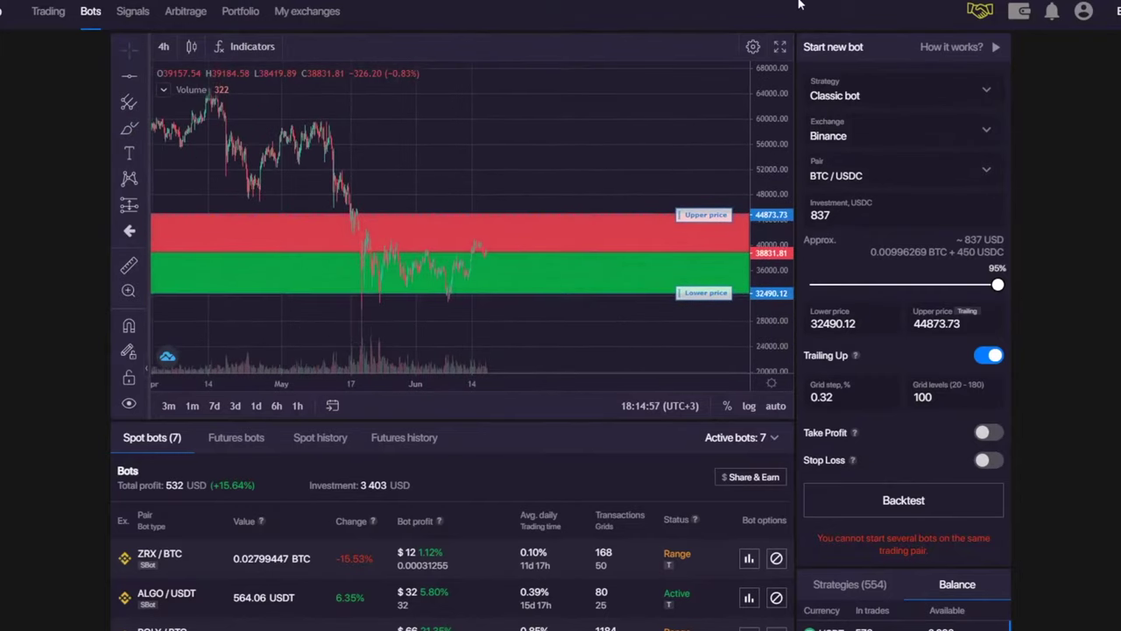
{"action": "mouse_move", "coordinate": [460, 248]}
{"action": "left_mouse_down"}
{"action": "mouse_move", "coordinate": [417, 257]}
{"action": "mouse_move", "coordinate": [443, 258]}
{"action": "mouse_move", "coordinate": [565, 166]}
{"action": "mouse_move", "coordinate": [683, 103]}
{"action": "left_mouse_up"}
{"action": "left_click", "coordinate": [128, 128]}
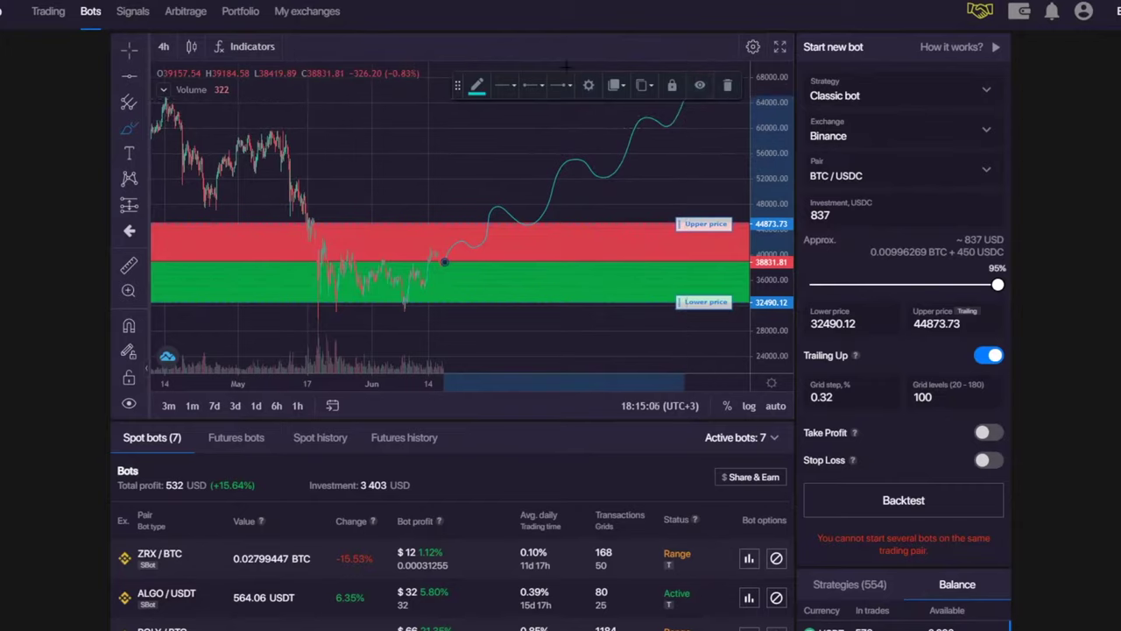
{"action": "left_click", "coordinate": [727, 85]}
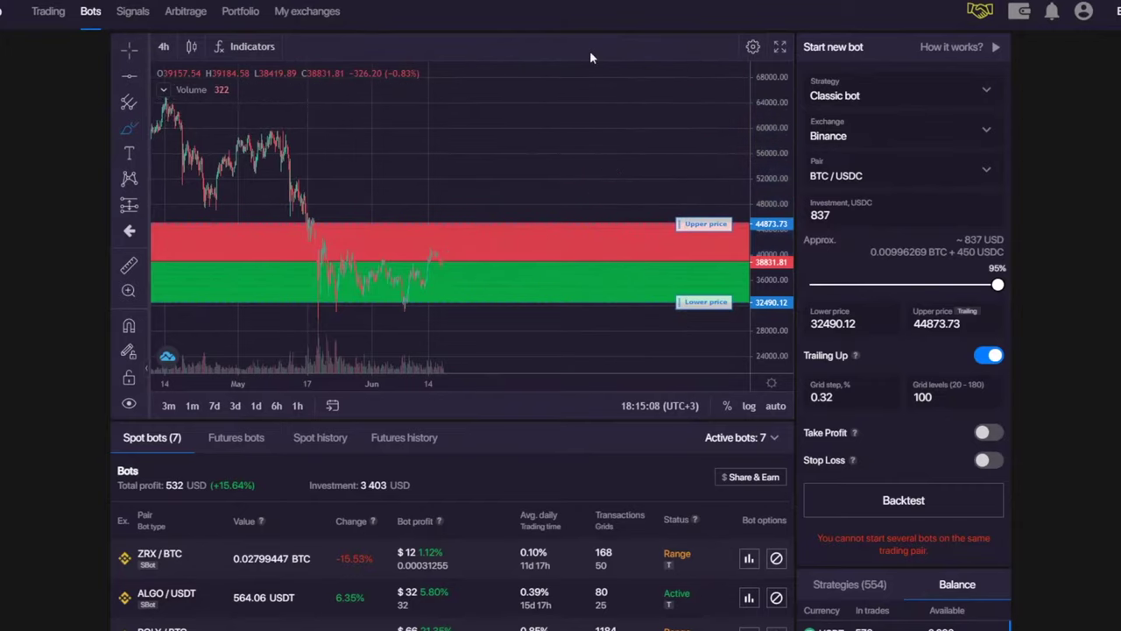
{"action": "scroll", "coordinate": [313, 189], "scroll_direction": "up", "scroll_amount": 5}
{"action": "left_click_drag", "start_coordinate": [313, 189], "coordinate": [547, 155]}
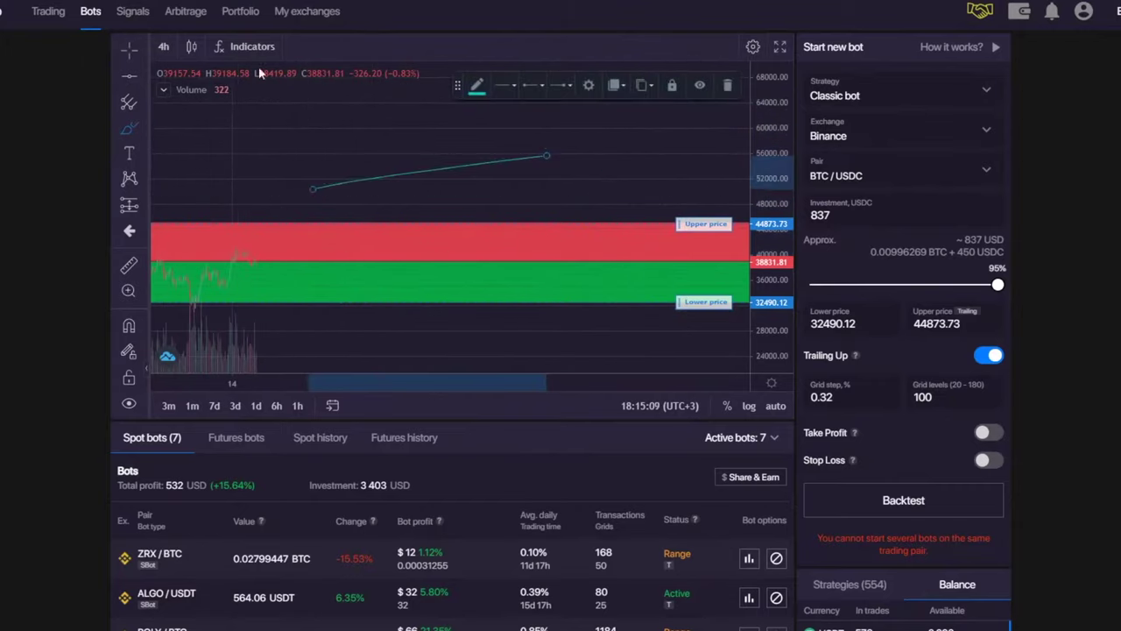
{"action": "left_click", "coordinate": [725, 85]}
{"action": "scroll", "coordinate": [280, 150], "scroll_direction": "down", "scroll_amount": 5}
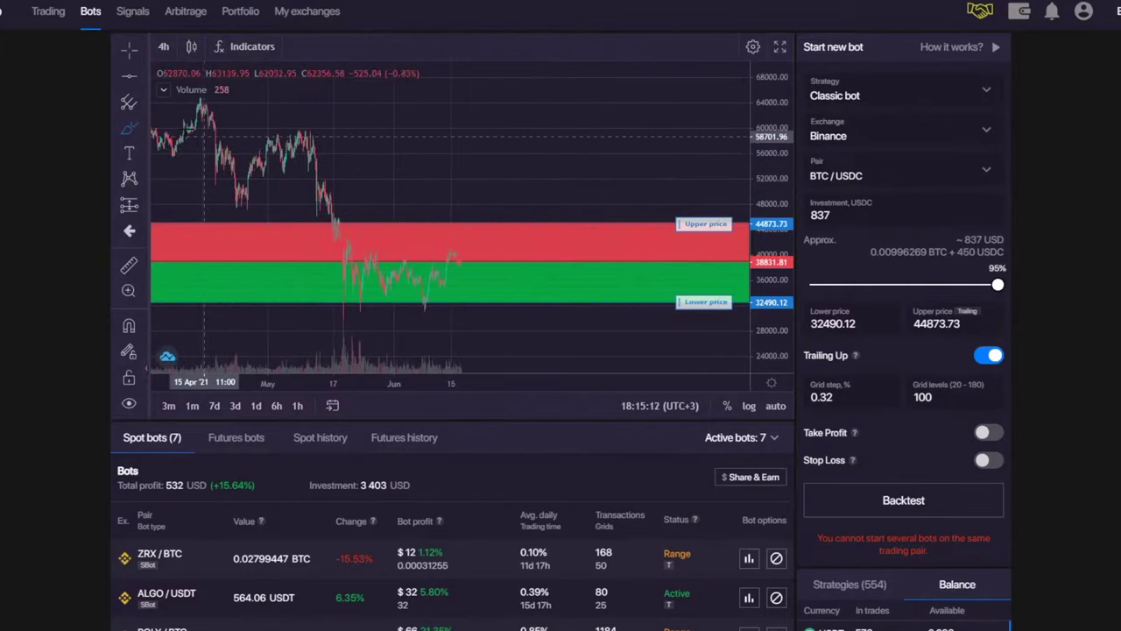
- Brush a wave from late May to beyond mid-June, swinging between about 33,000 and 39,500, and delete it
{"action": "left_click", "coordinate": [131, 52]}
{"action": "left_click_drag", "start_coordinate": [549, 177], "coordinate": [565, 156]}
{"action": "scroll", "coordinate": [565, 155], "scroll_direction": "up", "scroll_amount": 5}
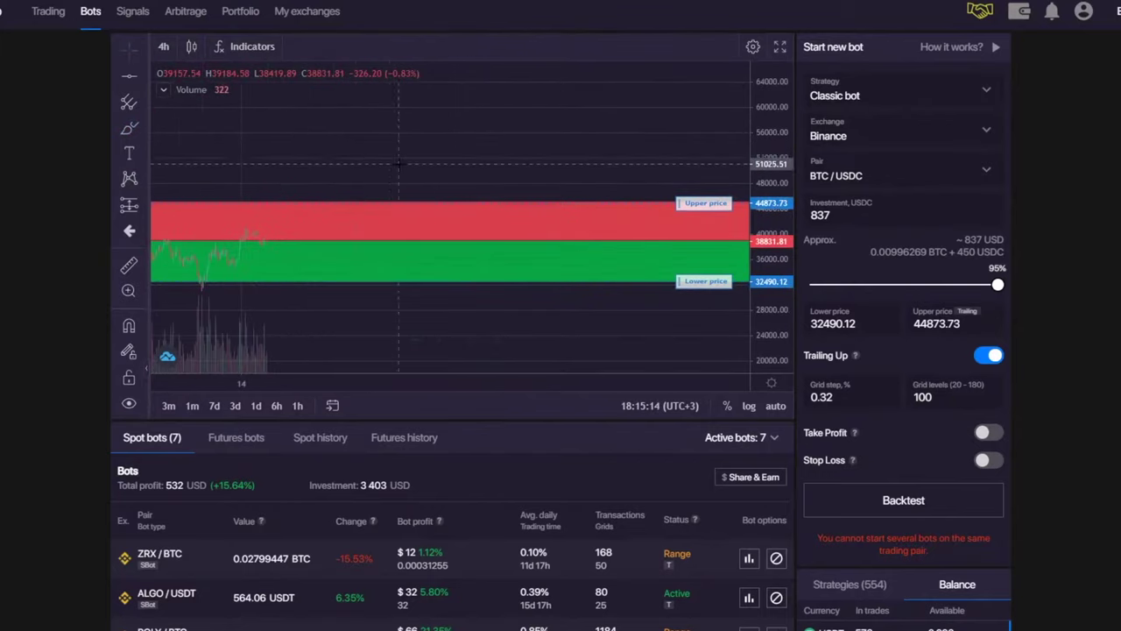
{"action": "left_click_drag", "start_coordinate": [248, 138], "coordinate": [479, 90]}
{"action": "left_click_drag", "start_coordinate": [776, 307], "coordinate": [776, 242]}
{"action": "mouse_move", "coordinate": [517, 169]}
{"action": "left_mouse_down"}
{"action": "mouse_move", "coordinate": [528, 200]}
{"action": "mouse_move", "coordinate": [493, 179]}
{"action": "left_mouse_up"}
{"action": "left_click", "coordinate": [130, 128]}
{"action": "mouse_move", "coordinate": [267, 275]}
{"action": "left_mouse_down"}
{"action": "mouse_move", "coordinate": [505, 208]}
{"action": "mouse_move", "coordinate": [595, 254]}
{"action": "left_mouse_up"}
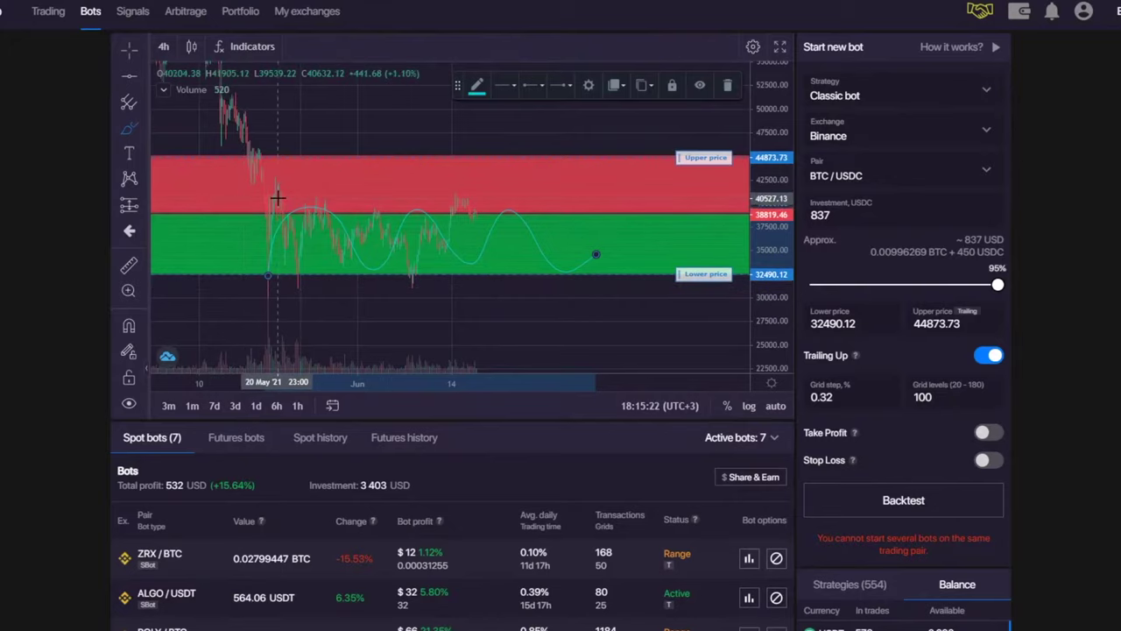
{"action": "left_click", "coordinate": [727, 86]}
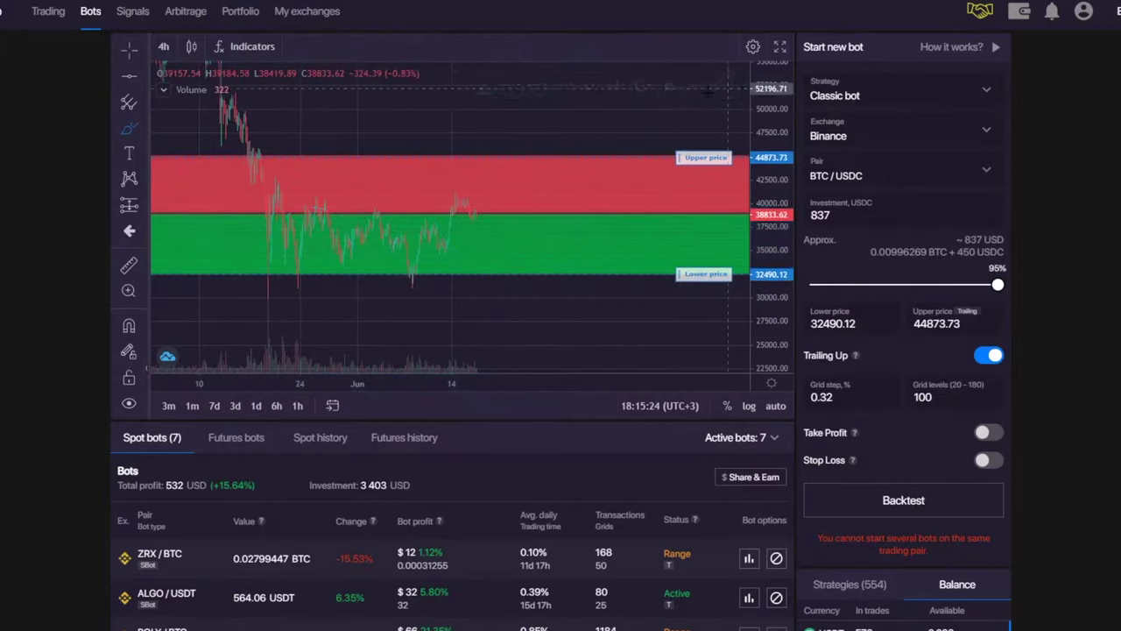
- Check the BTC/USDC bot's profit figures in the list of spot bots
{"action": "scroll", "coordinate": [425, 500], "scroll_direction": "down", "scroll_amount": 5}
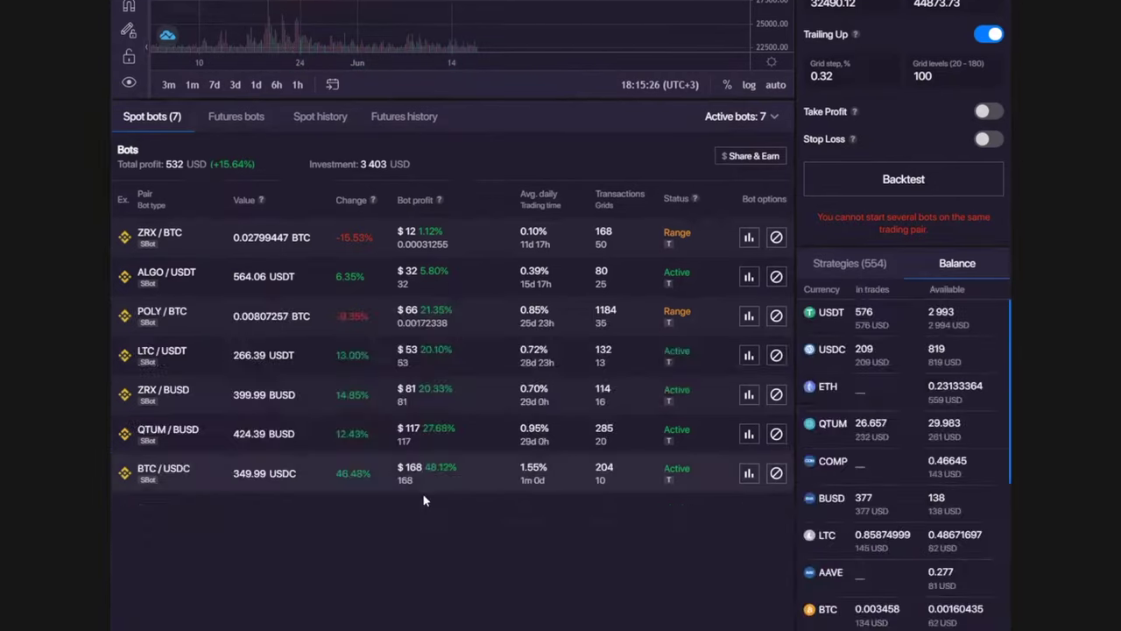
{"action": "scroll", "coordinate": [626, 357], "scroll_direction": "up", "scroll_amount": 5}
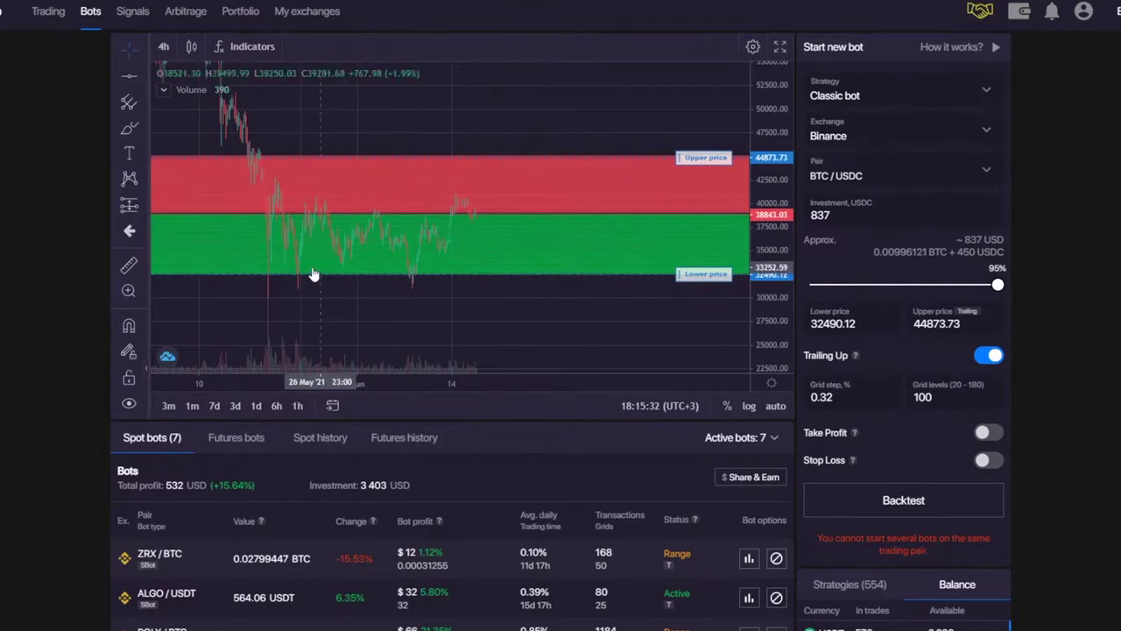
- Check the active spot bots in the list and delete the stray brush mark in the red zone around 24 May
{"action": "scroll", "coordinate": [532, 499], "scroll_direction": "down", "scroll_amount": 3}
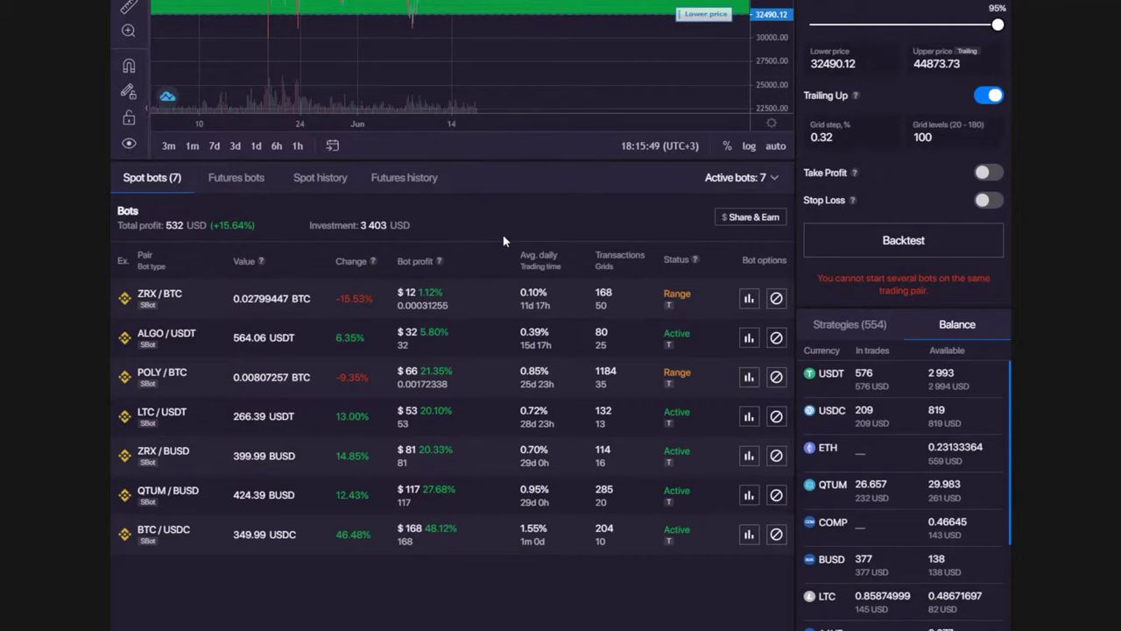
{"action": "scroll", "coordinate": [504, 240], "scroll_direction": "up", "scroll_amount": 3}
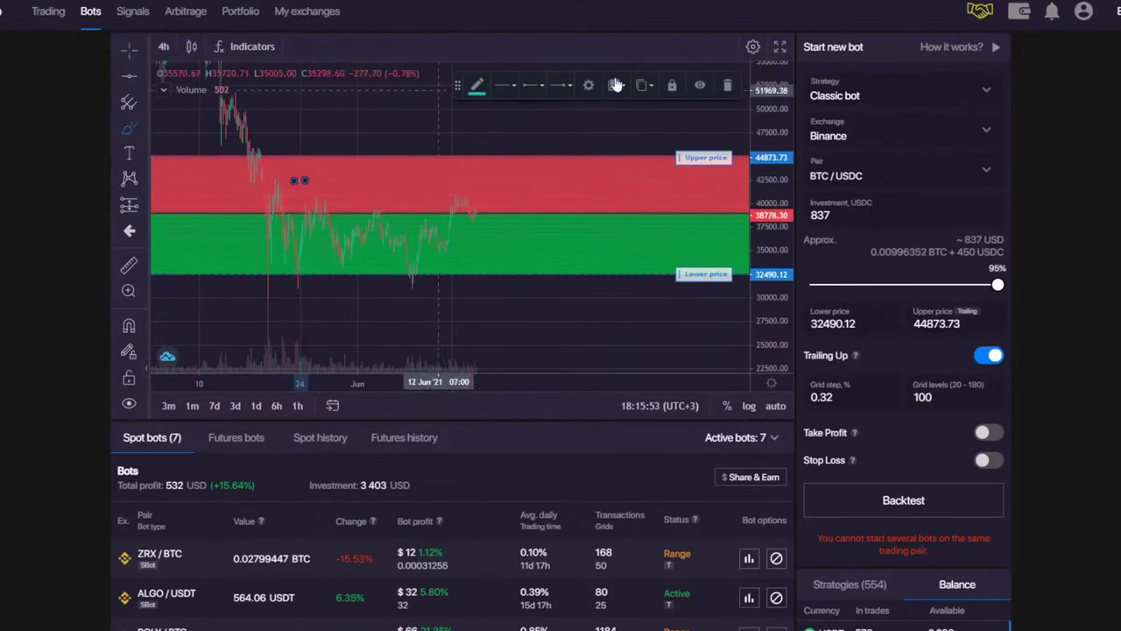
{"action": "left_click", "coordinate": [725, 84]}
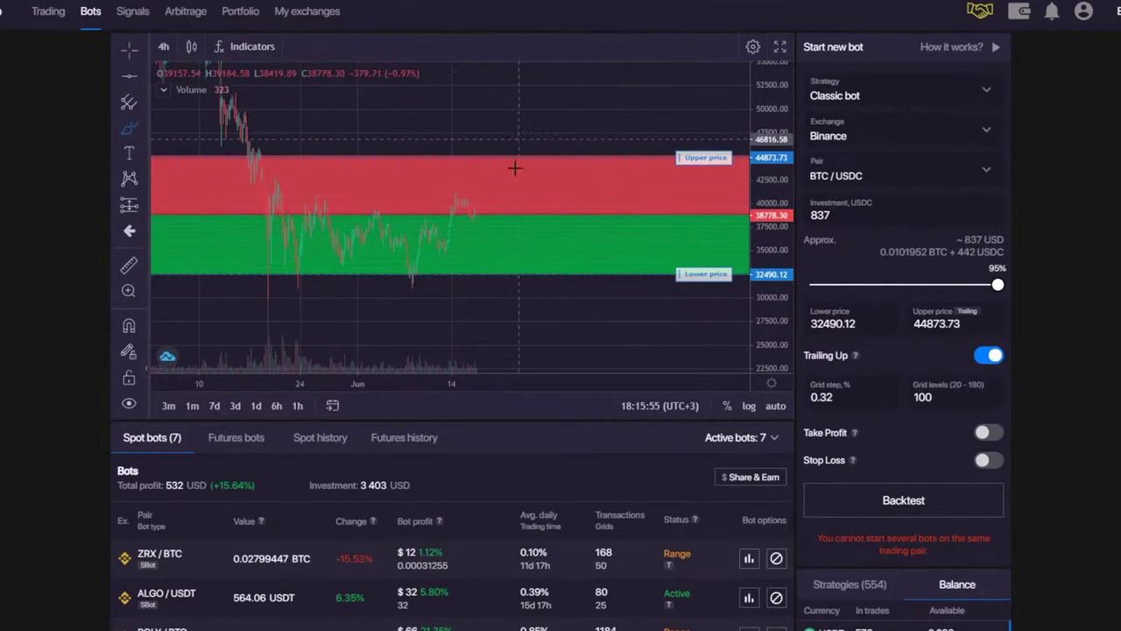
- Brush a rising, wavy price path from the current price to about 50,500 with strokes along about 40,500, and remove the drawings
{"action": "left_click_drag", "start_coordinate": [476, 210], "coordinate": [518, 133]}
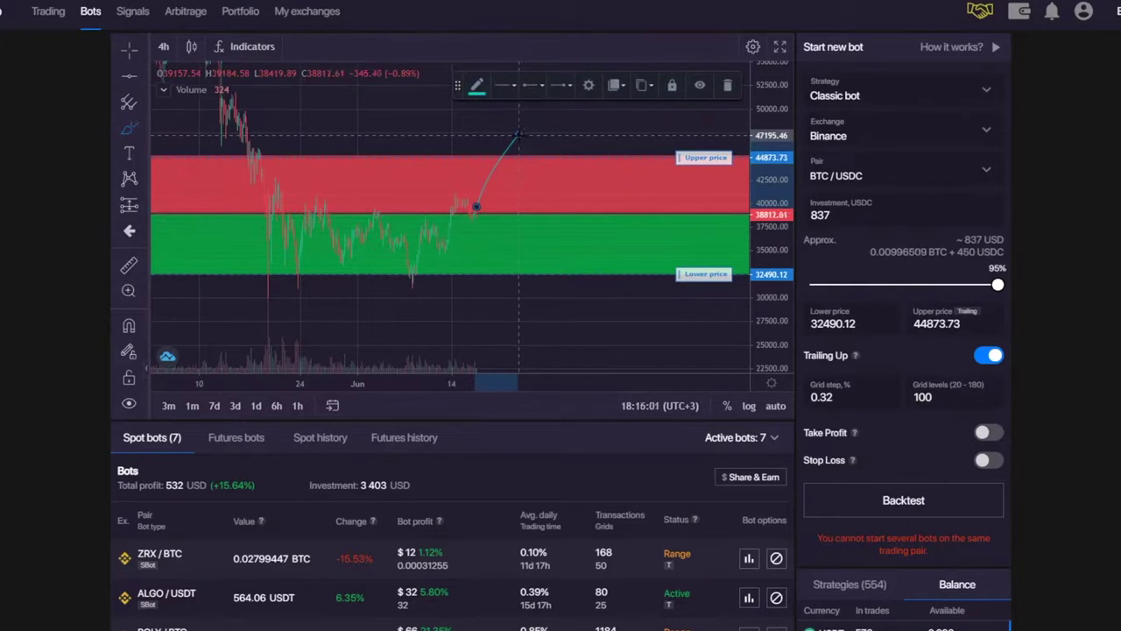
{"action": "left_click_drag", "start_coordinate": [518, 137], "coordinate": [528, 166]}
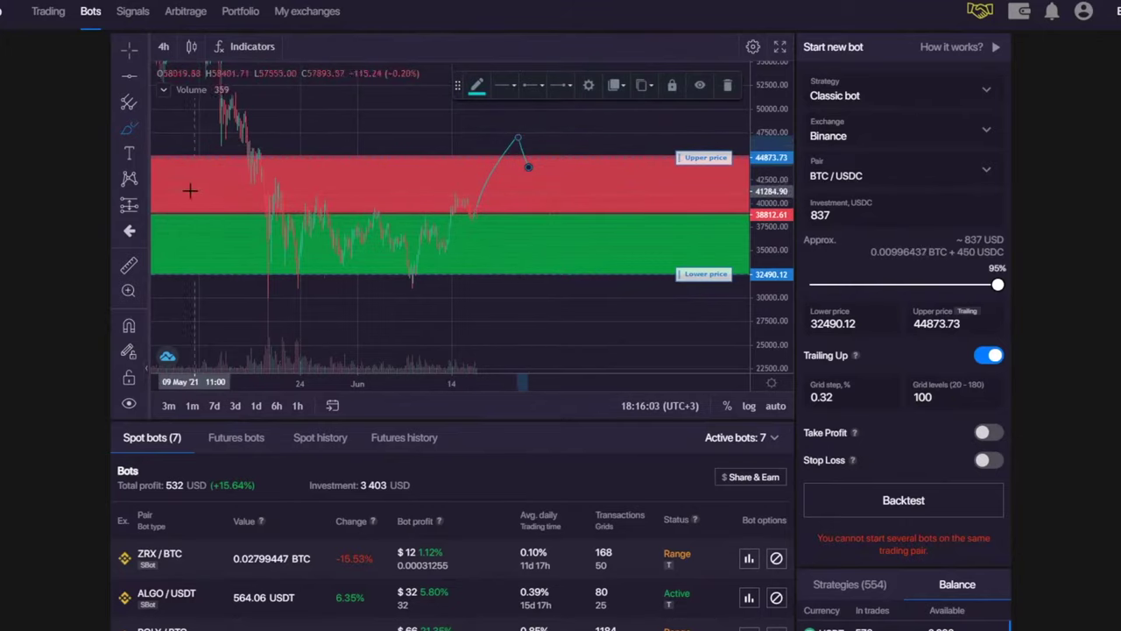
{"action": "mouse_move", "coordinate": [250, 198]}
{"action": "left_mouse_down"}
{"action": "mouse_move", "coordinate": [592, 200]}
{"action": "mouse_move", "coordinate": [247, 197]}
{"action": "mouse_move", "coordinate": [588, 195]}
{"action": "mouse_move", "coordinate": [347, 198]}
{"action": "mouse_move", "coordinate": [357, 196]}
{"action": "left_mouse_up"}
{"action": "mouse_move", "coordinate": [529, 161]}
{"action": "left_mouse_down"}
{"action": "mouse_move", "coordinate": [550, 175]}
{"action": "mouse_move", "coordinate": [649, 99]}
{"action": "mouse_move", "coordinate": [657, 112]}
{"action": "left_mouse_up"}
{"action": "scroll", "coordinate": [273, 138], "scroll_direction": "up", "scroll_amount": 1}
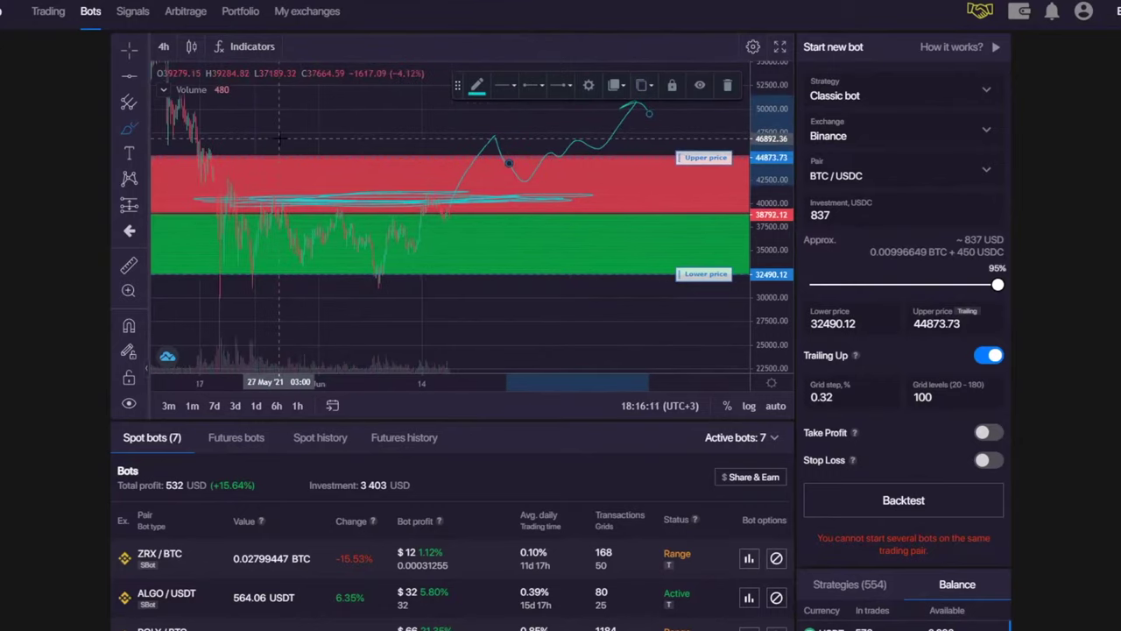
{"action": "scroll", "coordinate": [280, 138], "scroll_direction": "down", "scroll_amount": 4}
{"action": "left_click_drag", "start_coordinate": [452, 128], "coordinate": [429, 147]}
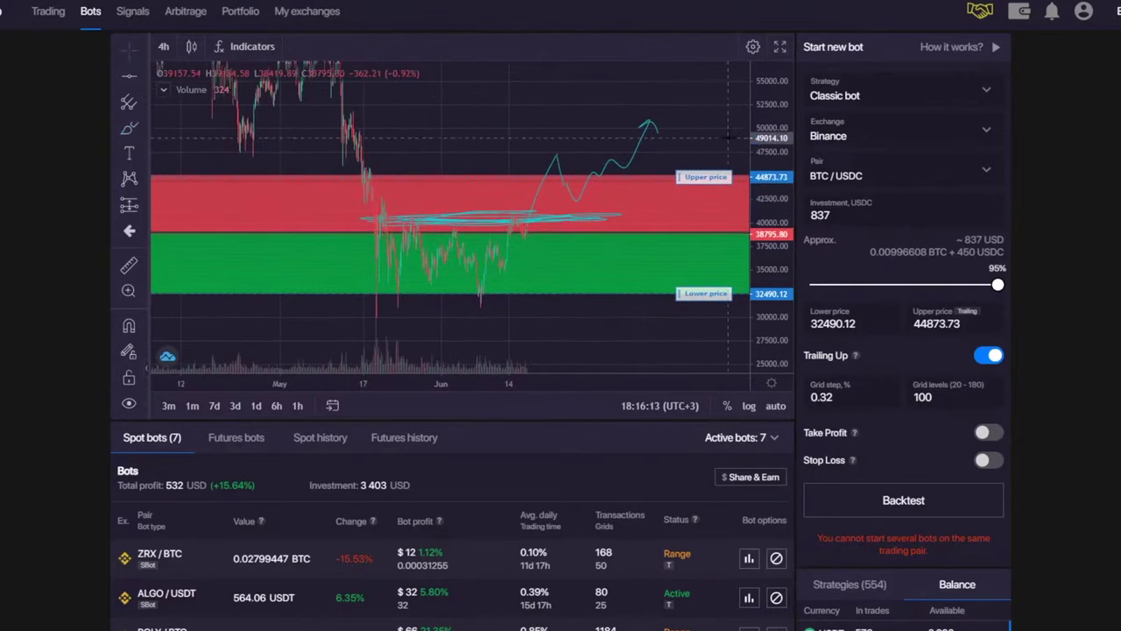
{"action": "left_click_drag", "start_coordinate": [583, 128], "coordinate": [551, 136]}
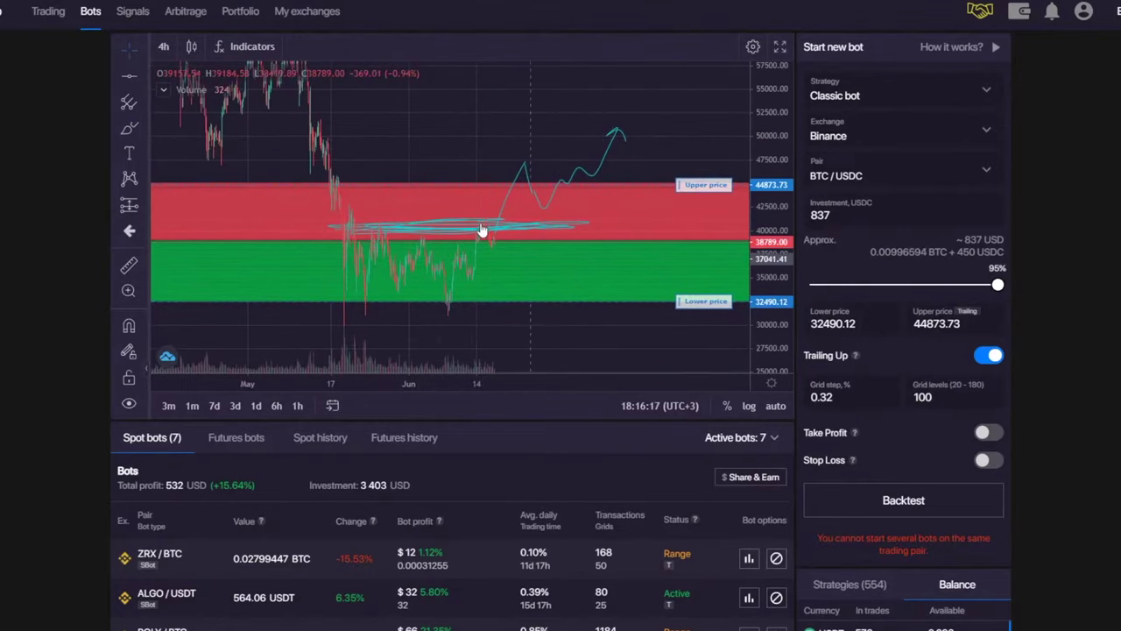
{"action": "right_click", "coordinate": [542, 199]}
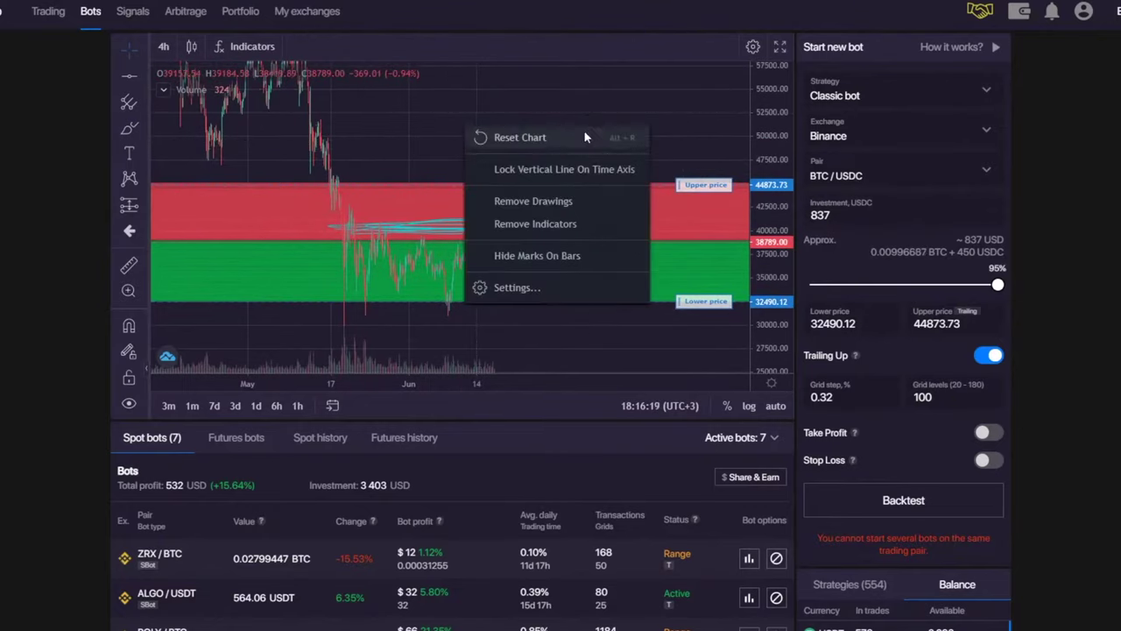
{"action": "left_click", "coordinate": [536, 198]}
- Look over the active spot bots, the price chart and the trading pairs offered on Binance
{"action": "scroll", "coordinate": [600, 483], "scroll_direction": "down", "scroll_amount": 3}
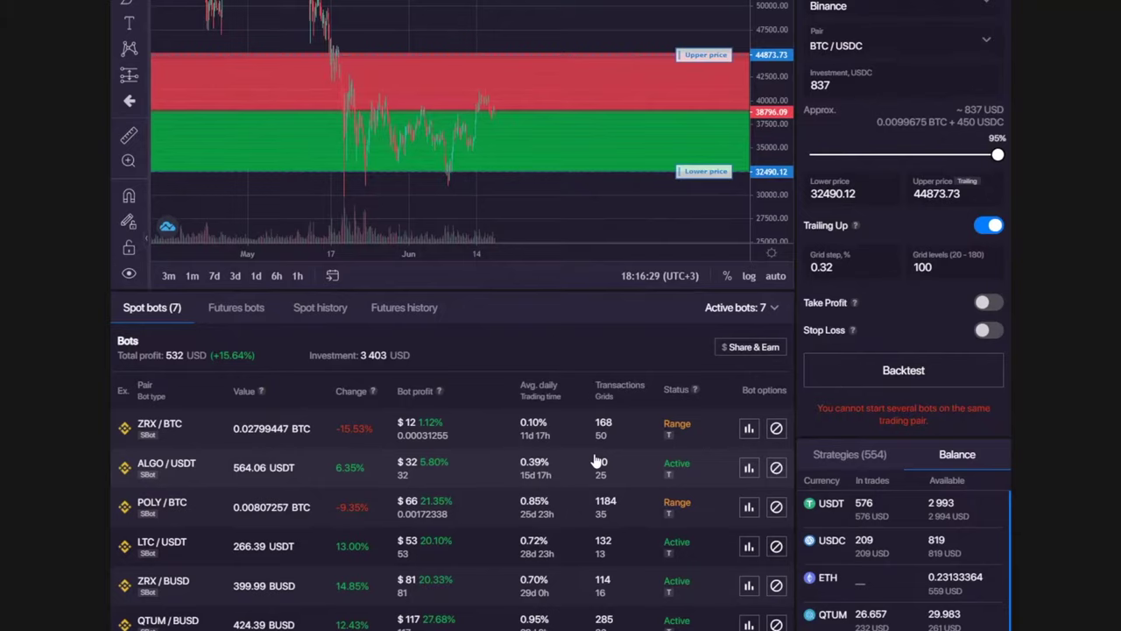
{"action": "scroll", "coordinate": [613, 493], "scroll_direction": "up", "scroll_amount": 3}
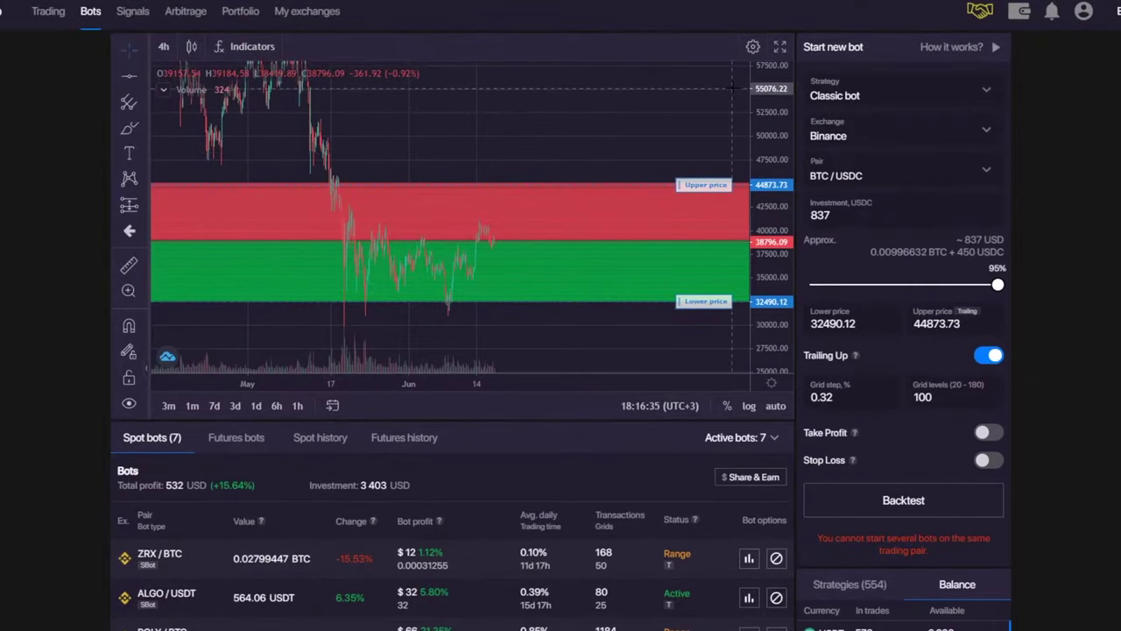
{"action": "left_click_drag", "start_coordinate": [732, 89], "coordinate": [590, 125]}
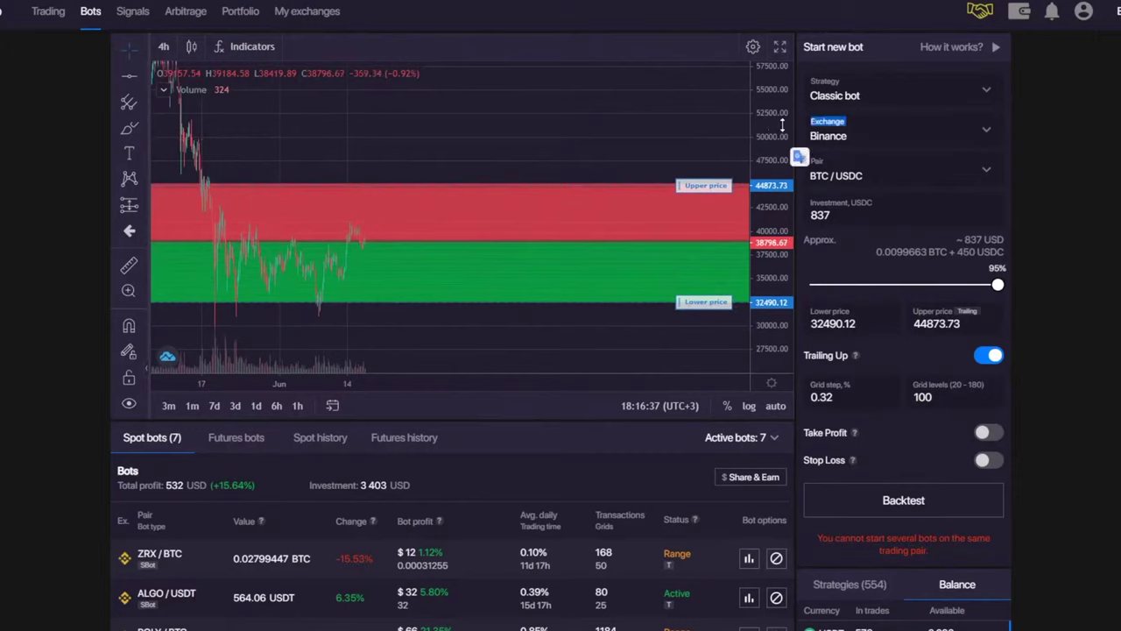
{"action": "left_click_drag", "start_coordinate": [481, 125], "coordinate": [444, 121]}
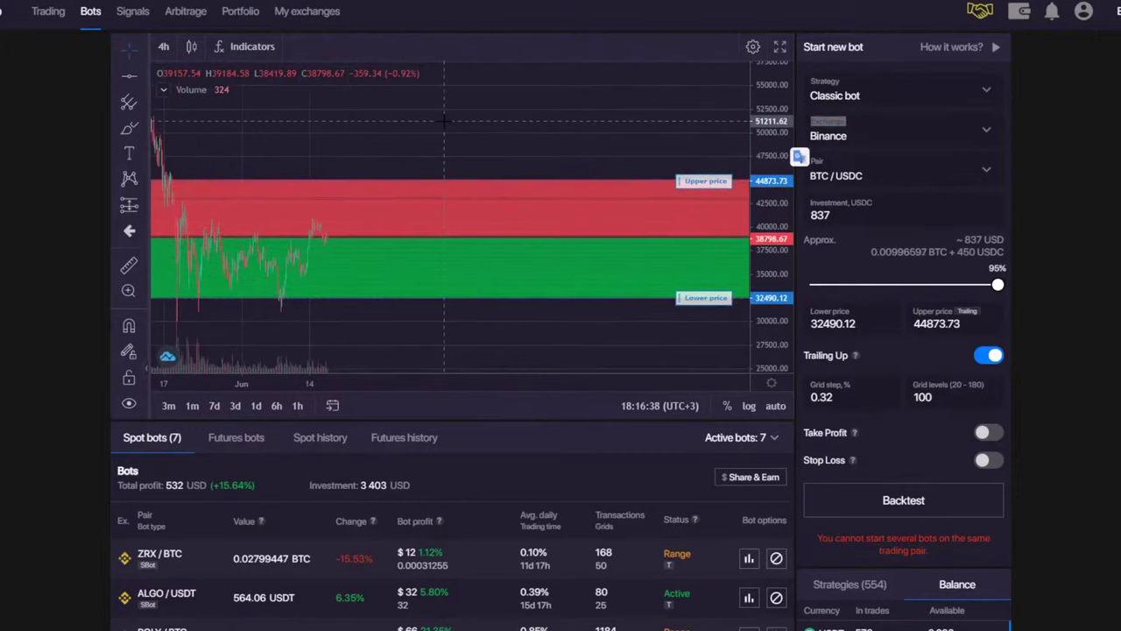
{"action": "left_click", "coordinate": [914, 175]}
{"action": "scroll", "coordinate": [880, 375], "scroll_direction": "down", "scroll_amount": 5}
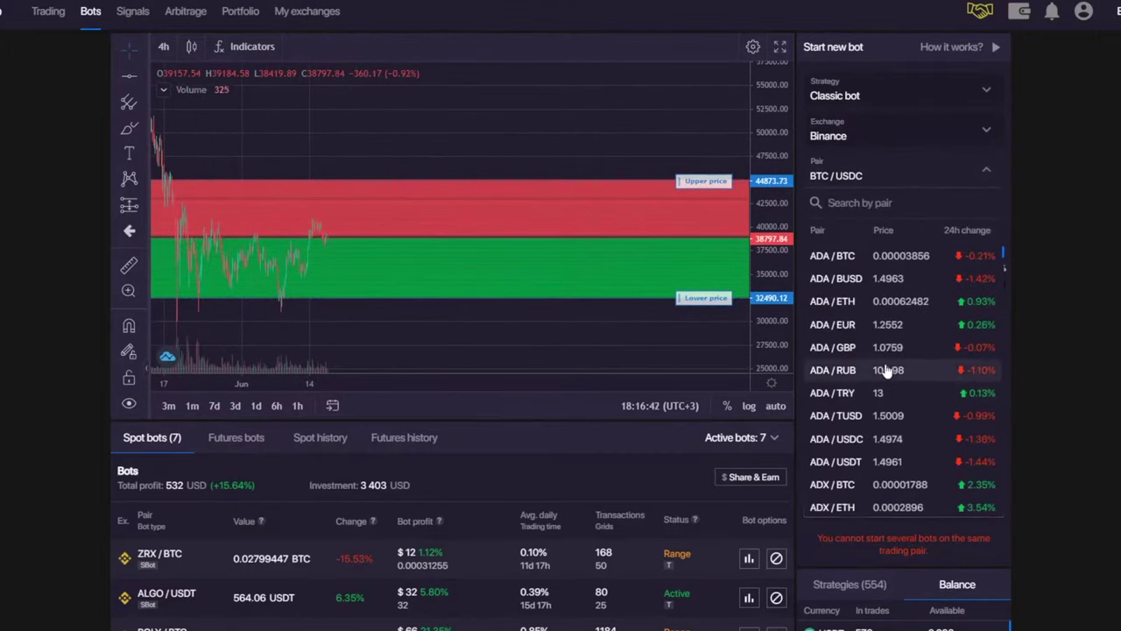
- Switch the account to demo mode and choose Binance as the exchange for the new bot
{"action": "left_click", "coordinate": [1083, 13]}
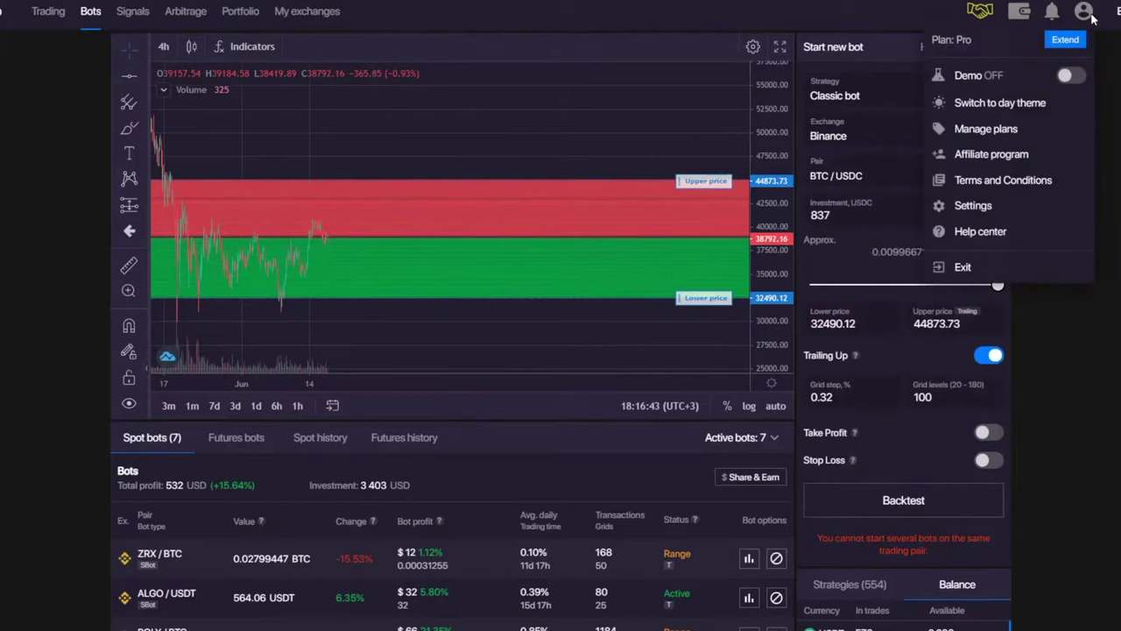
{"action": "left_click", "coordinate": [1065, 78]}
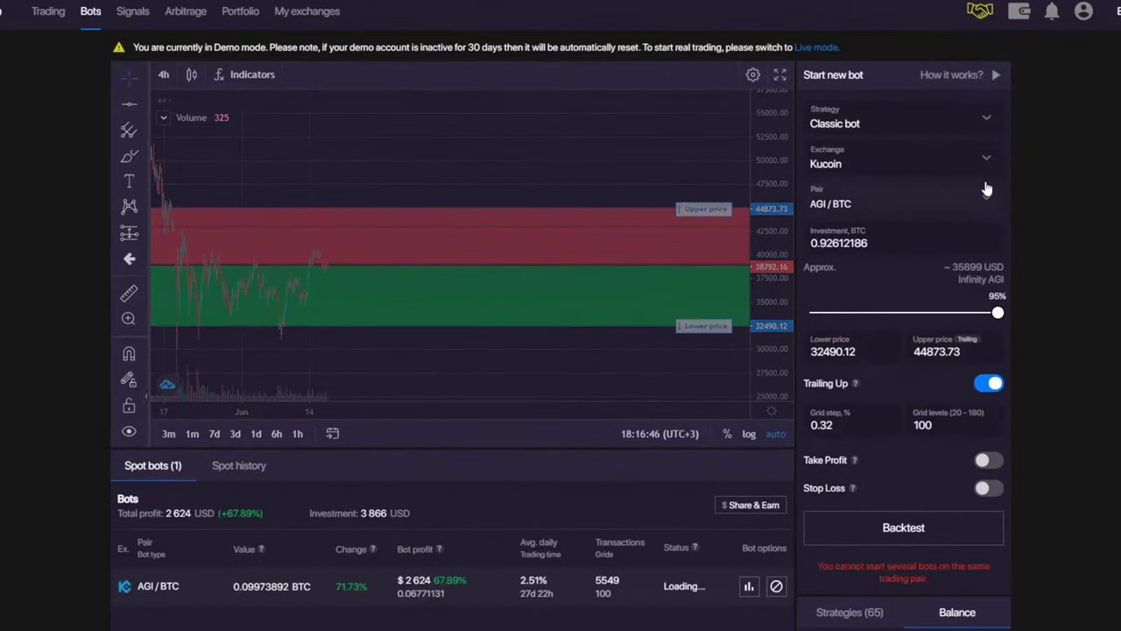
{"action": "left_click", "coordinate": [867, 162]}
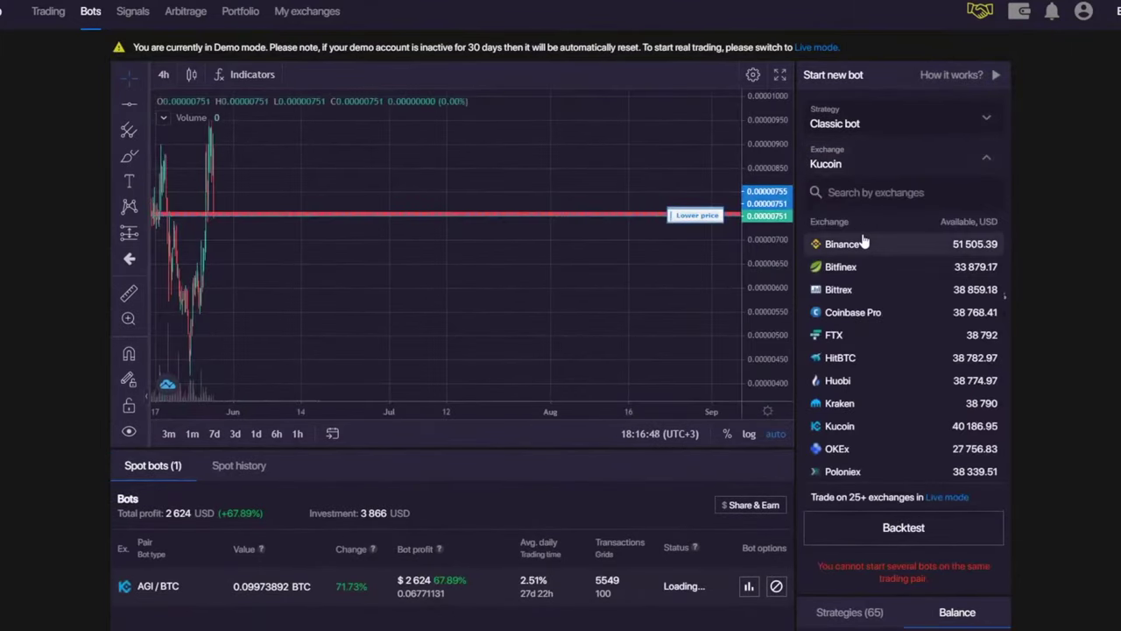
{"action": "left_click", "coordinate": [840, 244]}
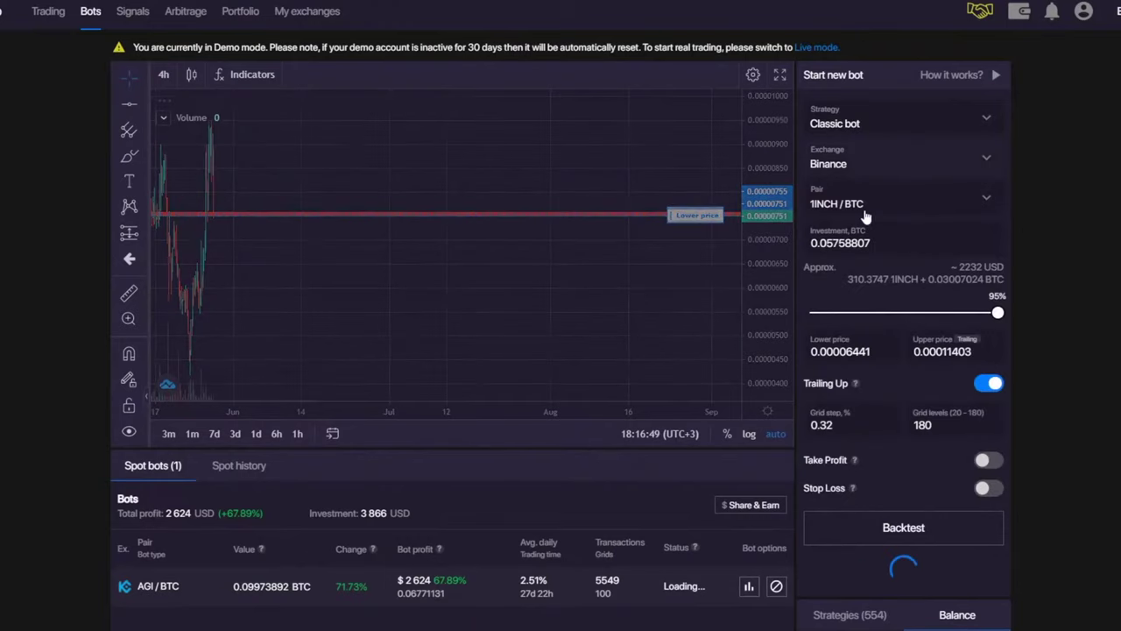
- View BNBUSDT in the TradingView watchlist and select BNB/USDT as the new Classic bot's trading pair
{"action": "left_click", "coordinate": [858, 202]}
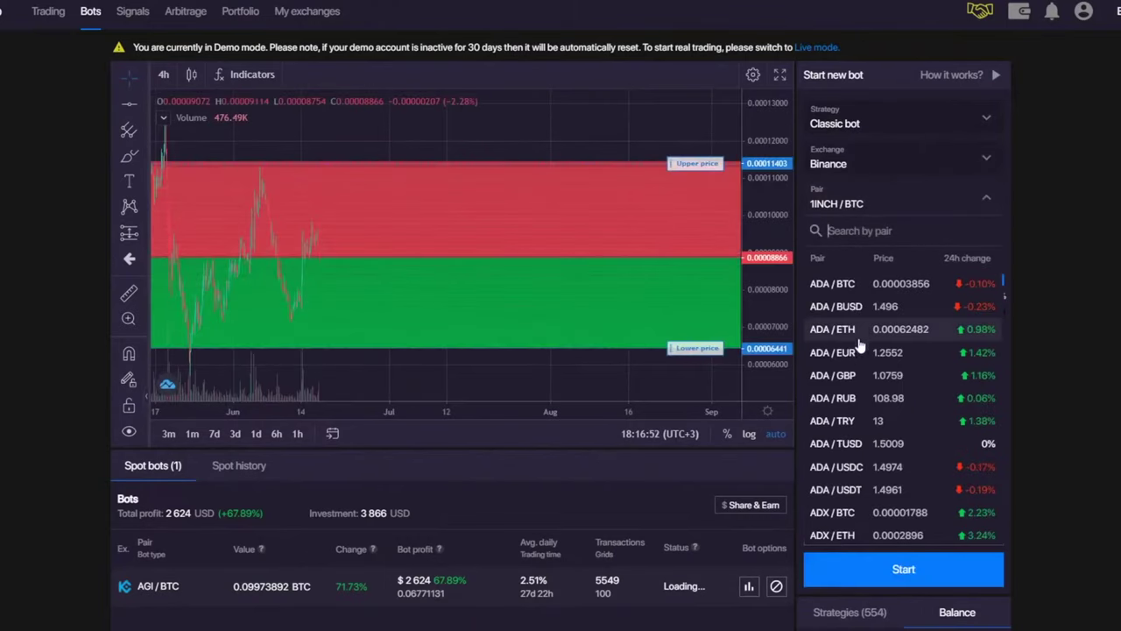
{"action": "scroll", "coordinate": [871, 394], "scroll_direction": "down", "scroll_amount": 3}
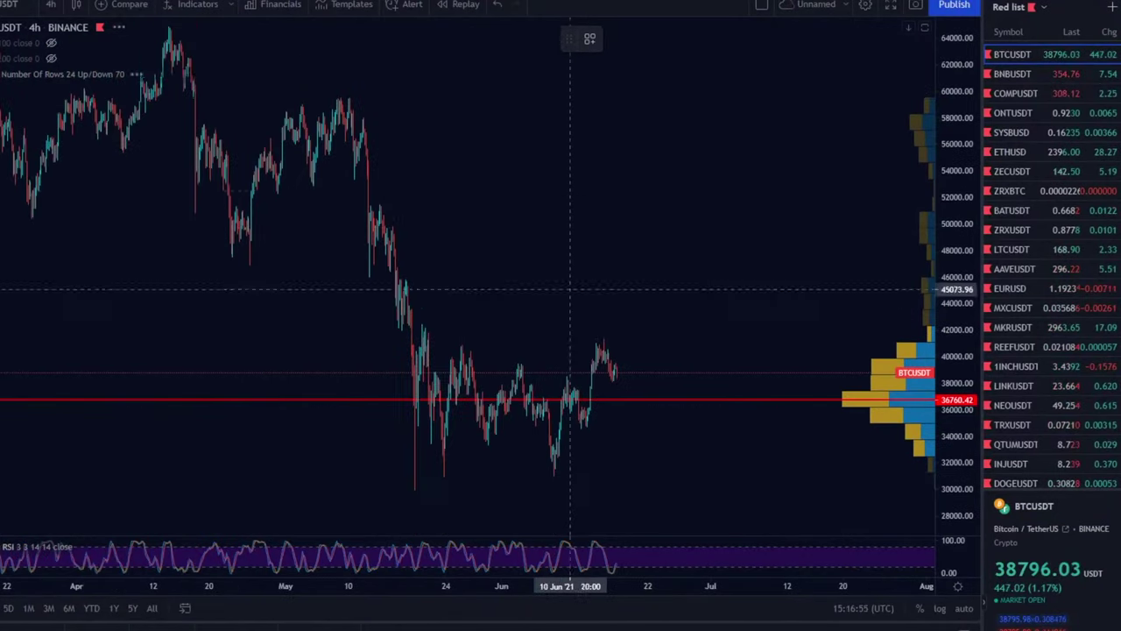
{"action": "left_click", "coordinate": [1045, 76]}
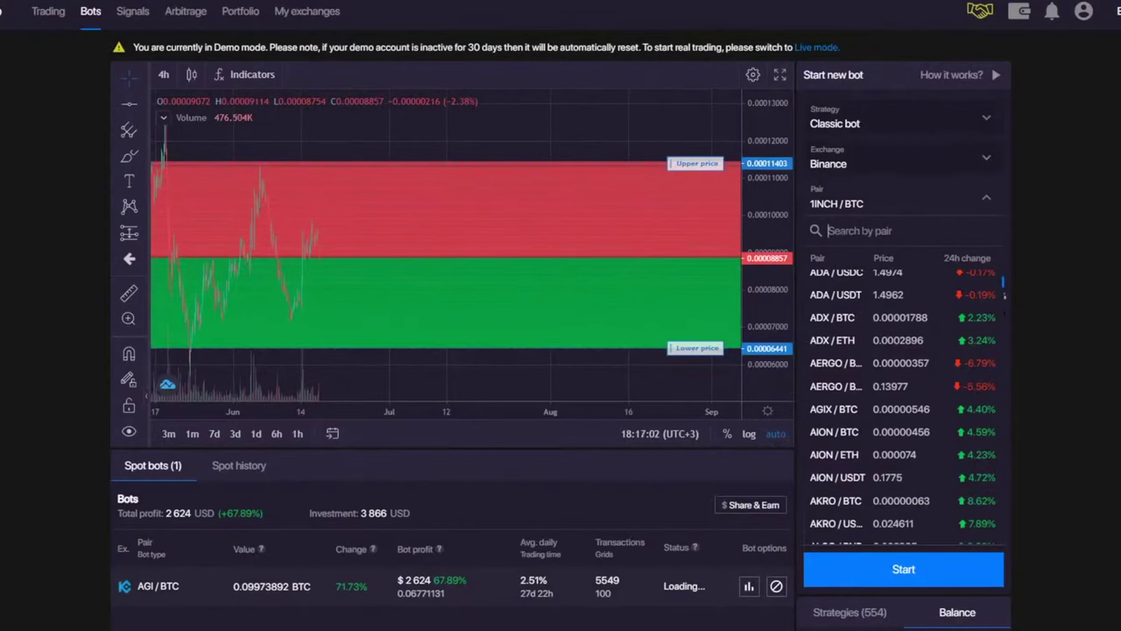
{"action": "type", "text": "BNB"}
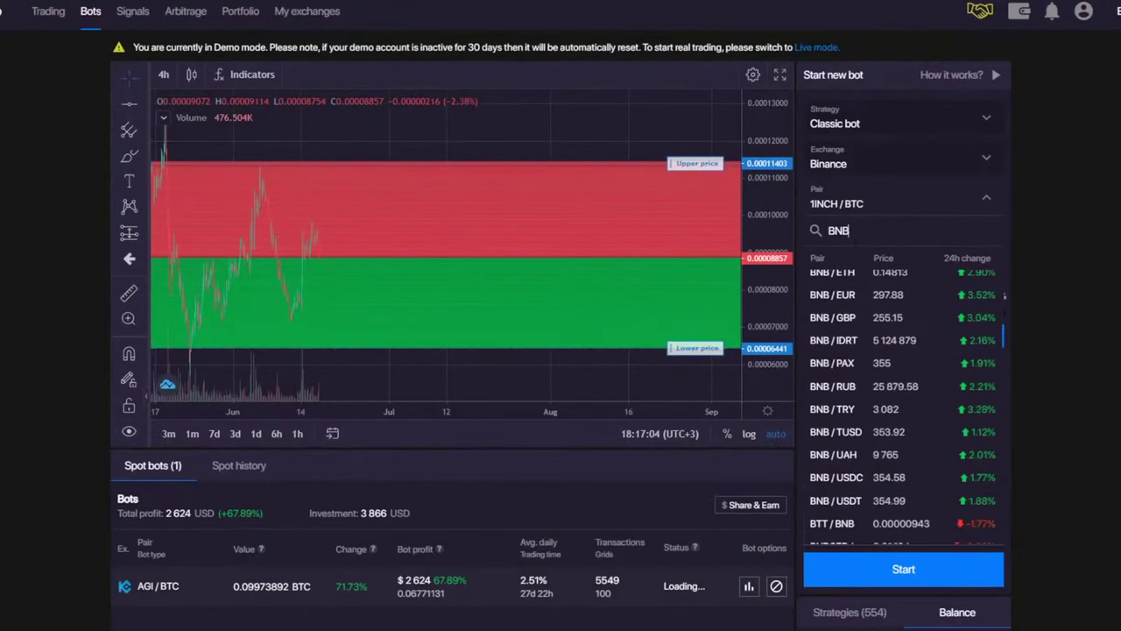
{"action": "type", "text": "/U"}
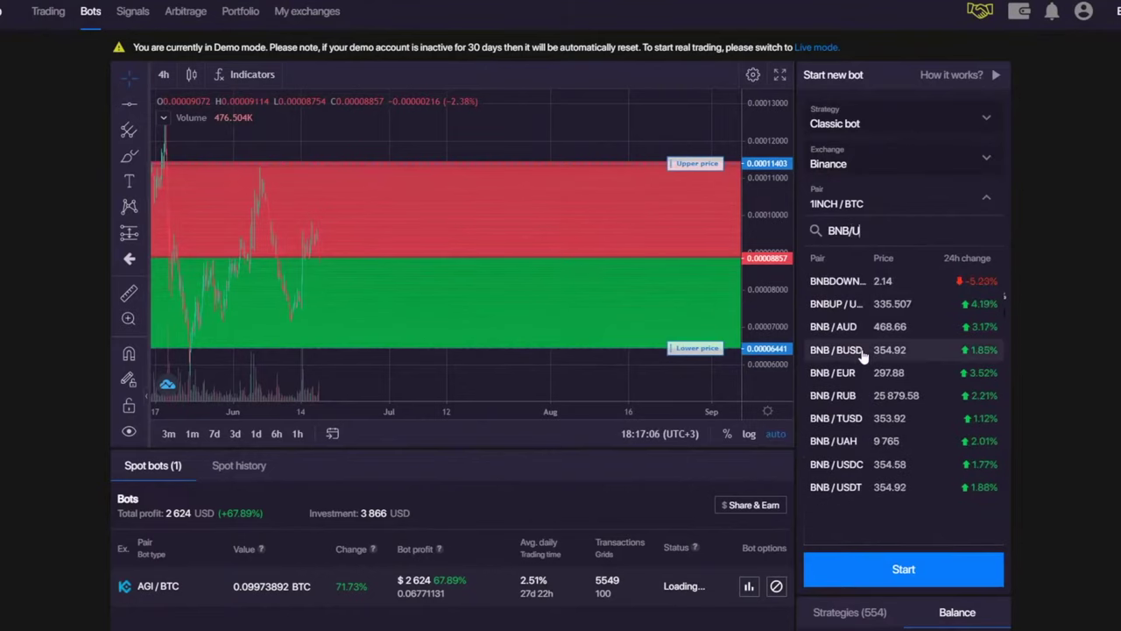
{"action": "left_click", "coordinate": [889, 486]}
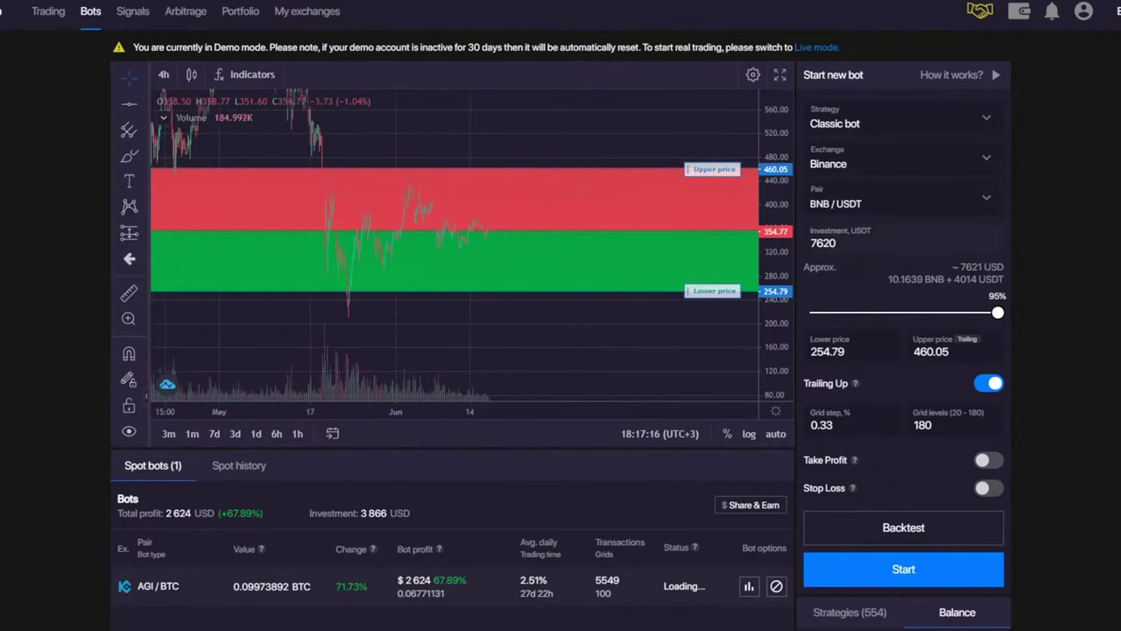
- Set the BNB/USDT grid's lower price to 278.14 and its upper price to 433.3 on the chart
{"action": "left_click_drag", "start_coordinate": [716, 286], "coordinate": [578, 276]}
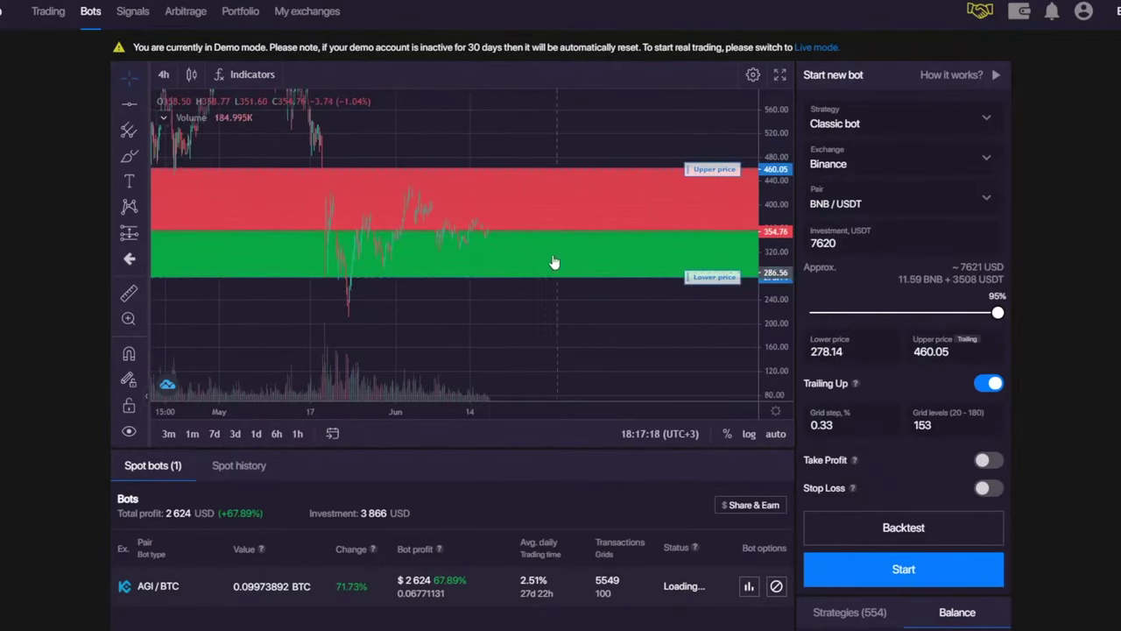
{"action": "left_click_drag", "start_coordinate": [716, 159], "coordinate": [720, 178]}
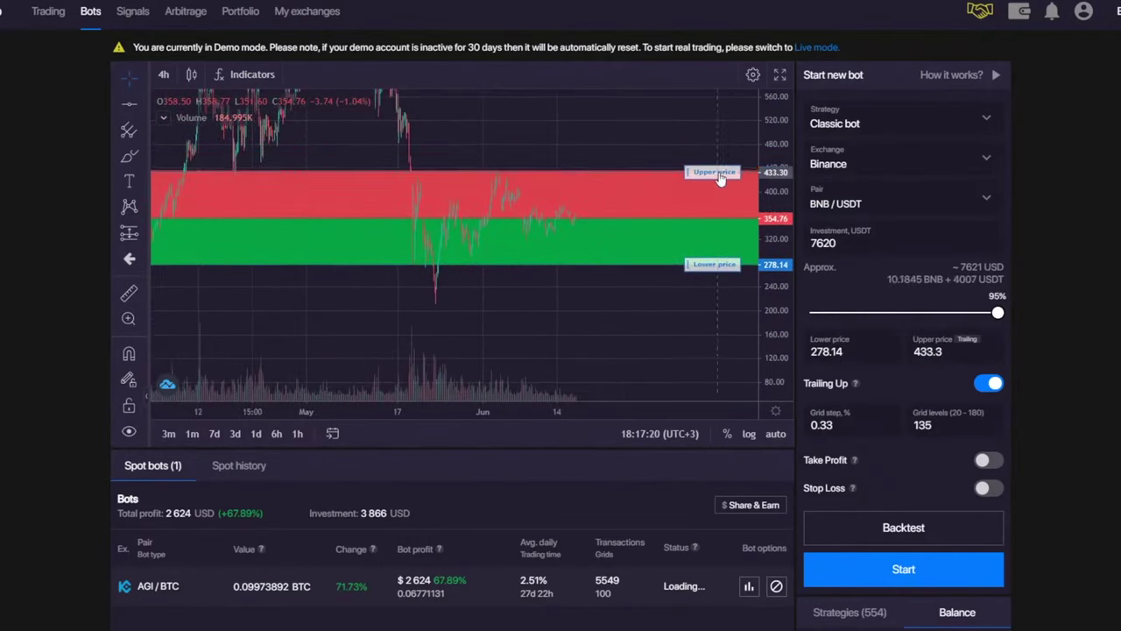
{"action": "left_click_drag", "start_coordinate": [758, 338], "coordinate": [758, 311]}
{"action": "left_click_drag", "start_coordinate": [668, 312], "coordinate": [669, 332]}
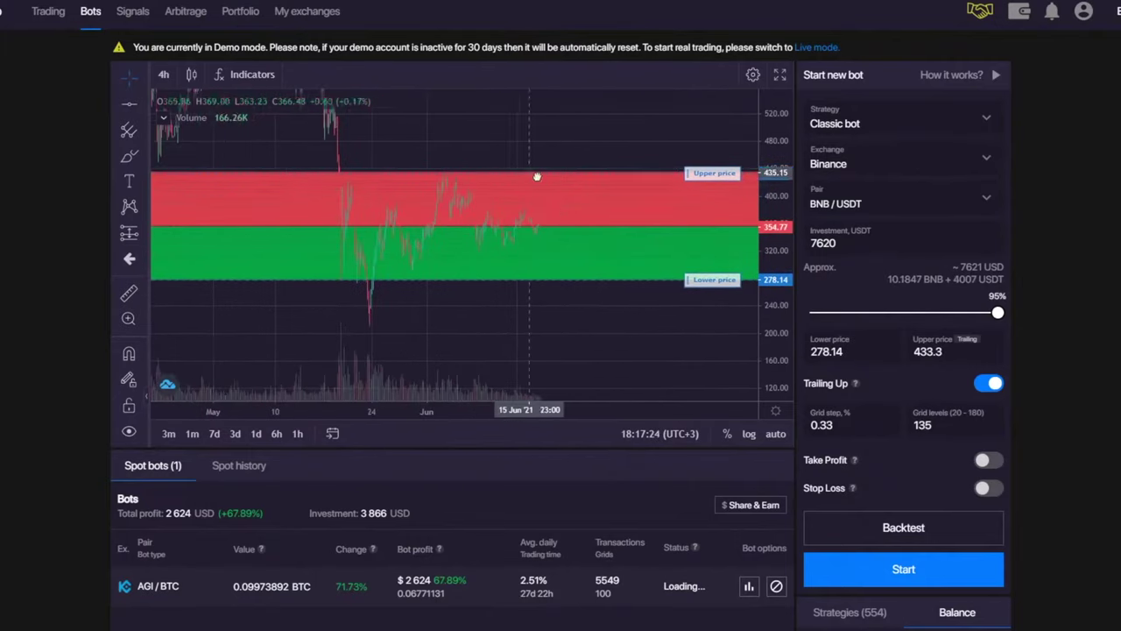
- Draw a nearly horizontal trend line at about 430 and a rising one under the lows from about 241 to 363
{"action": "left_click", "coordinate": [140, 100]}
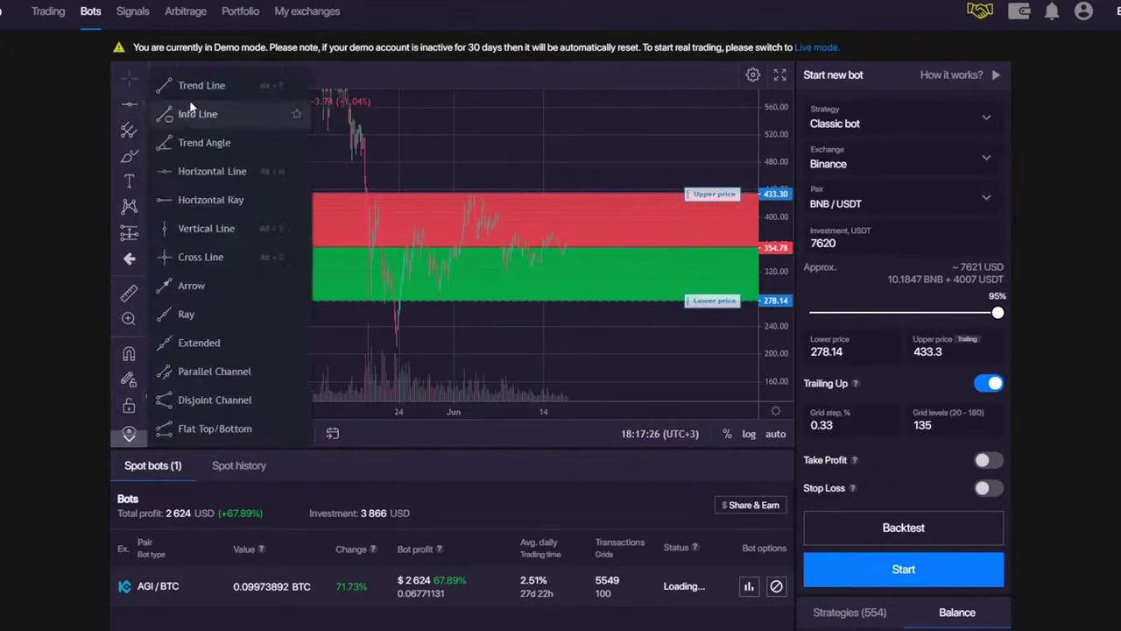
{"action": "left_click", "coordinate": [179, 85]}
{"action": "left_click", "coordinate": [352, 324]}
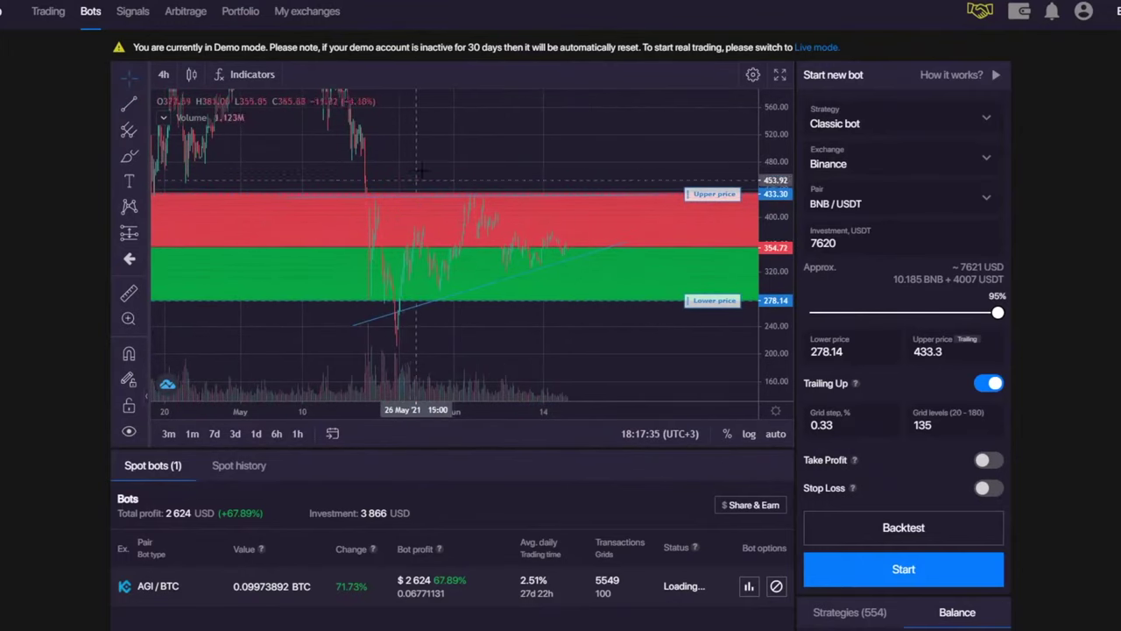
{"action": "left_click_drag", "start_coordinate": [417, 171], "coordinate": [364, 171]}
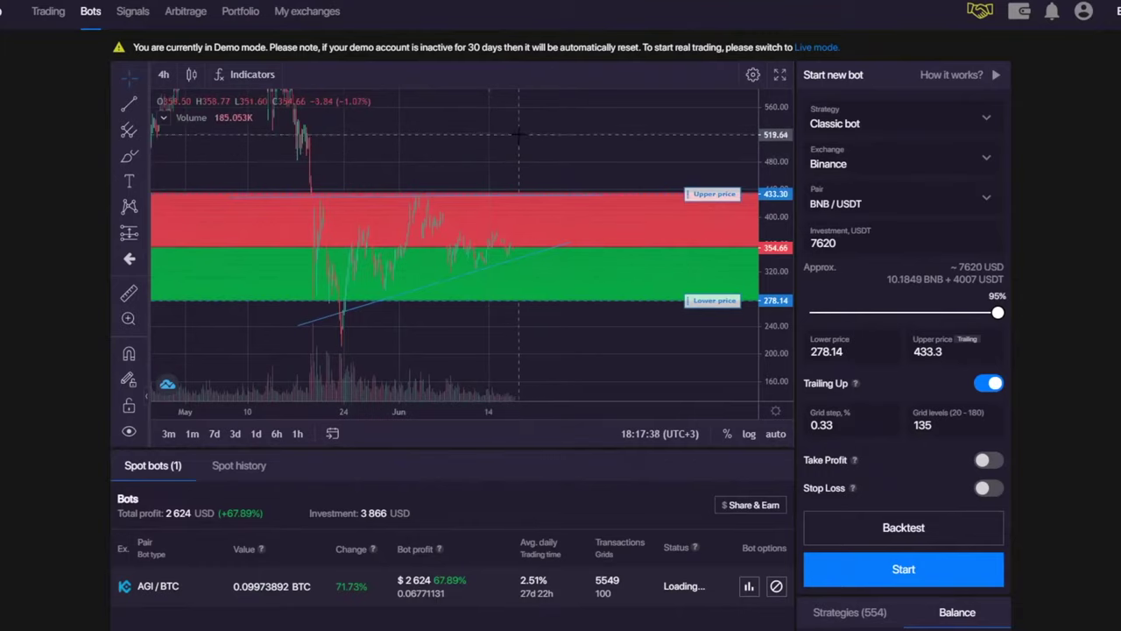
{"action": "left_click_drag", "start_coordinate": [575, 255], "coordinate": [538, 266]}
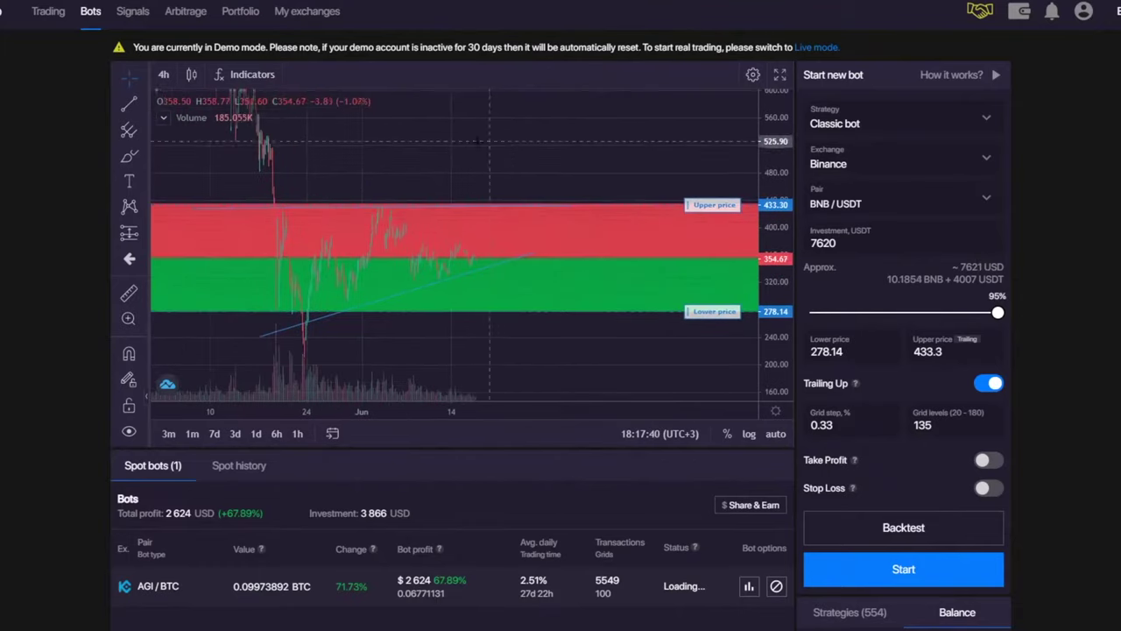
- Thicken both trend lines and extend the rising one up to about 434 near the upper price limit
{"action": "left_click", "coordinate": [438, 207]}
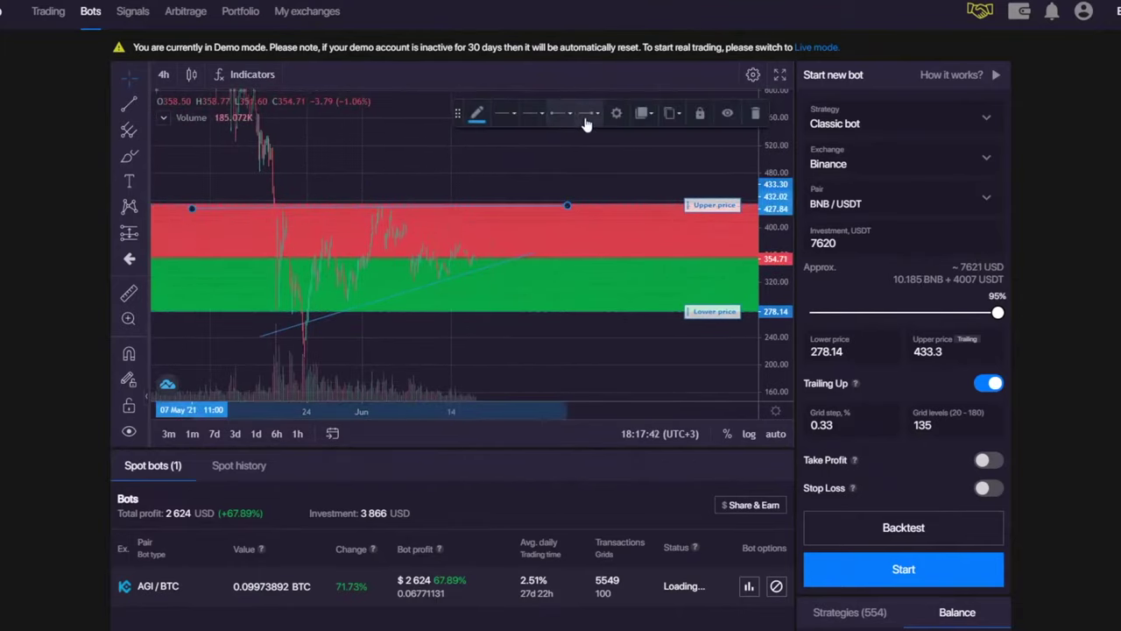
{"action": "left_click", "coordinate": [440, 283]}
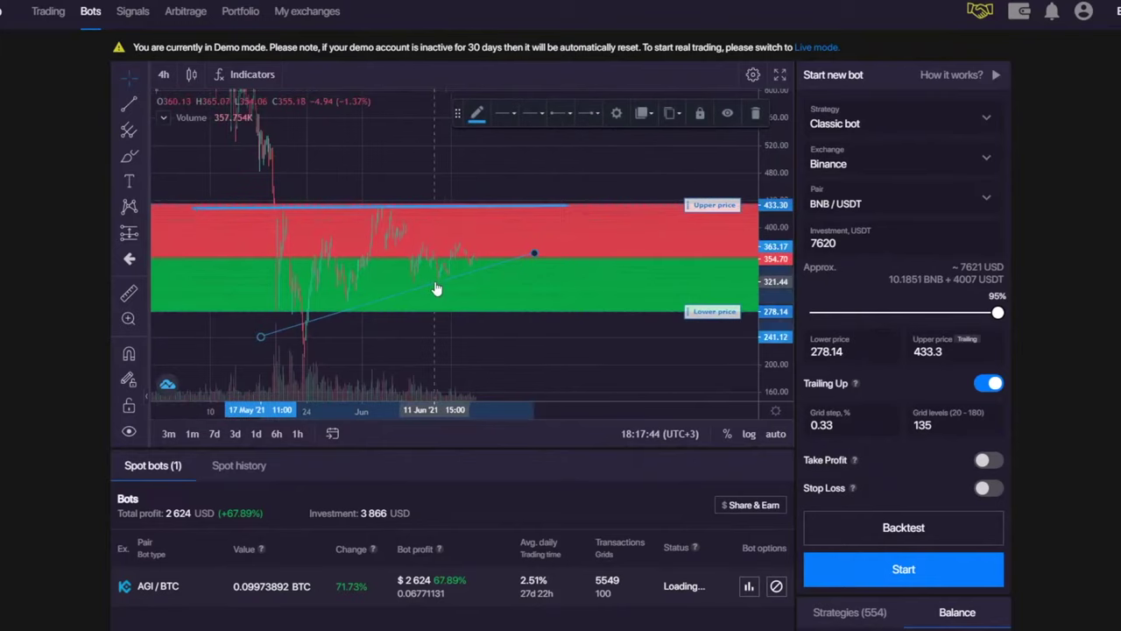
{"action": "left_click", "coordinate": [517, 112]}
{"action": "left_click", "coordinate": [588, 140]}
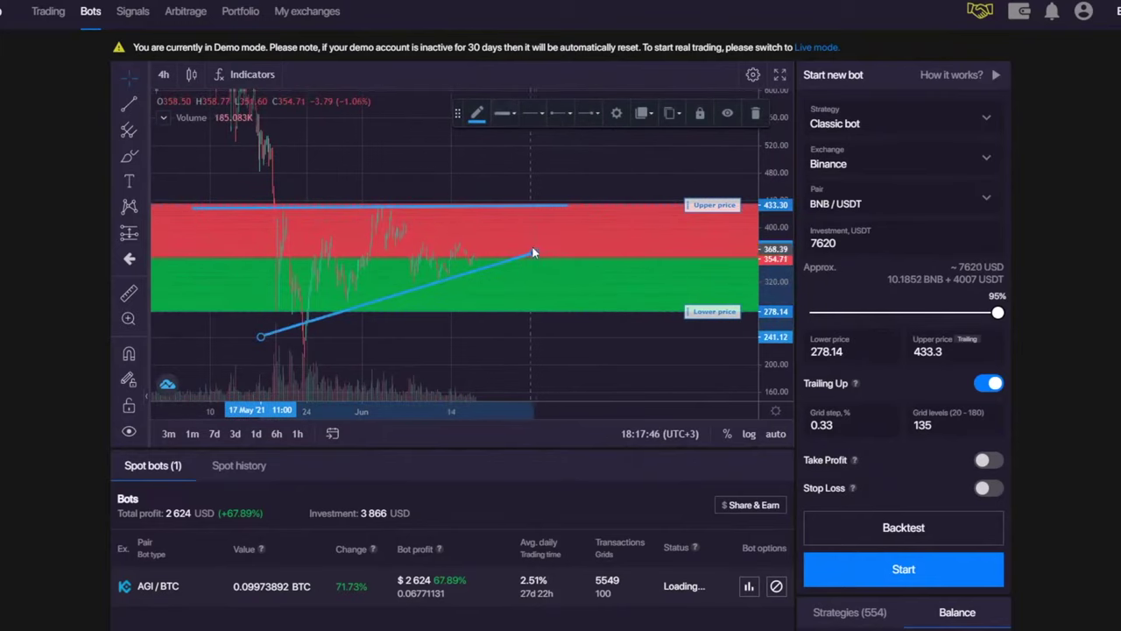
{"action": "left_click_drag", "start_coordinate": [536, 251], "coordinate": [635, 207]}
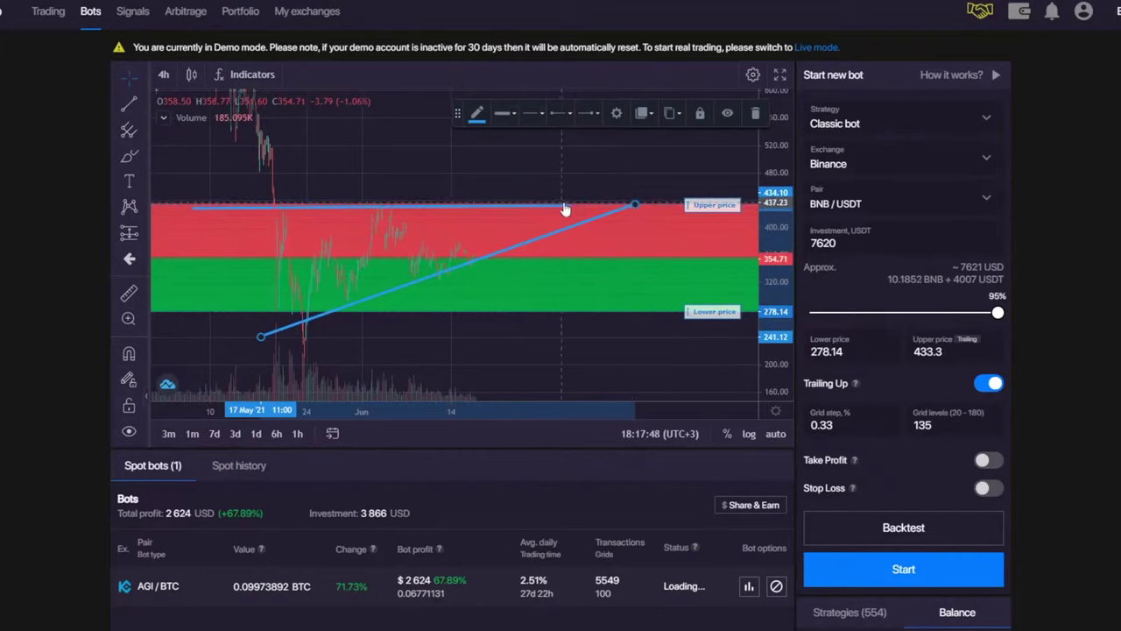
- Extend the nearly horizontal trend line until it meets the rising line's end near the upper price limit
{"action": "left_click_drag", "start_coordinate": [565, 206], "coordinate": [634, 205]}
{"action": "left_click", "coordinate": [578, 178]}
{"action": "scroll", "coordinate": [578, 178], "scroll_direction": "up", "scroll_amount": 3}
{"action": "left_click_drag", "start_coordinate": [578, 178], "coordinate": [636, 153]}
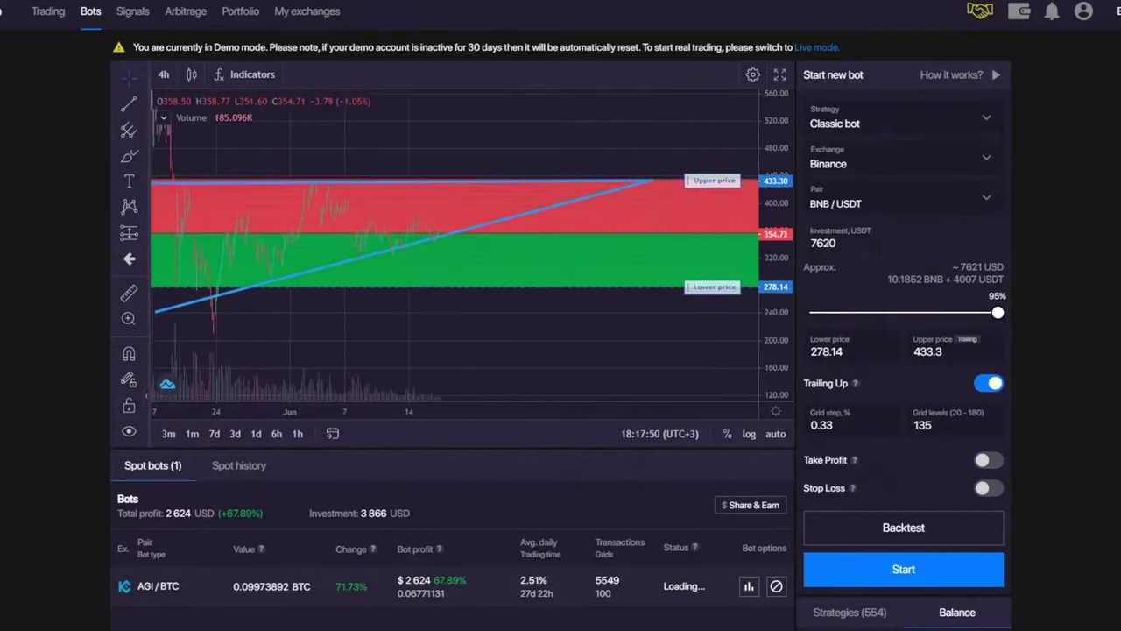
- Set the BNB/USDT bot's grid levels to 30
{"action": "double_click", "coordinate": [972, 427]}
{"action": "type", "text": "30"}
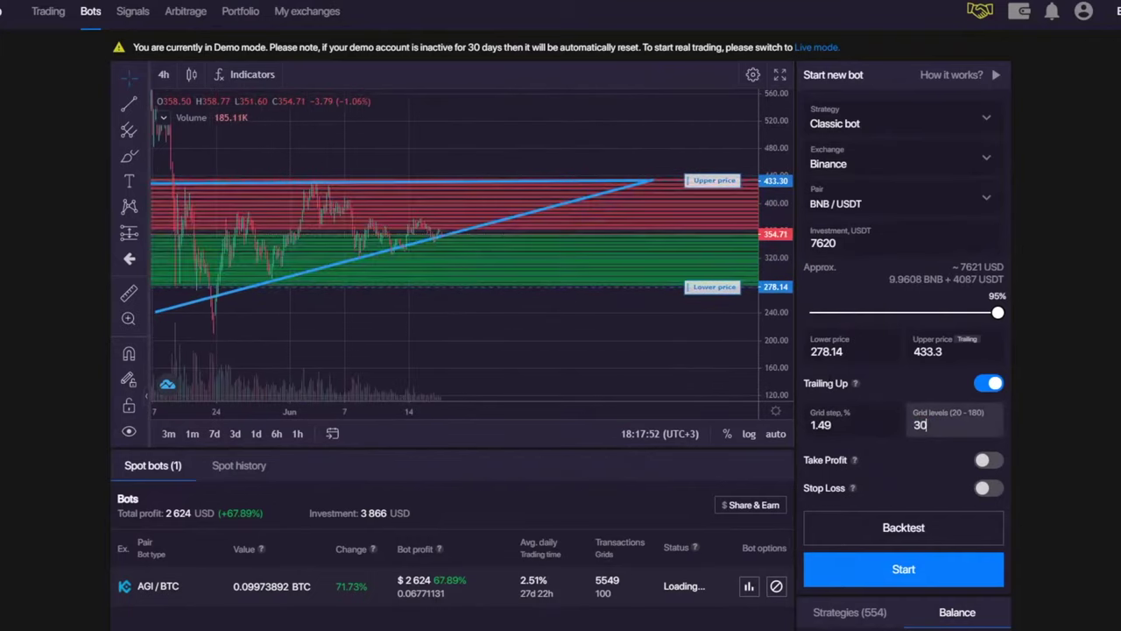
{"action": "left_click_drag", "start_coordinate": [776, 381], "coordinate": [751, 318]}
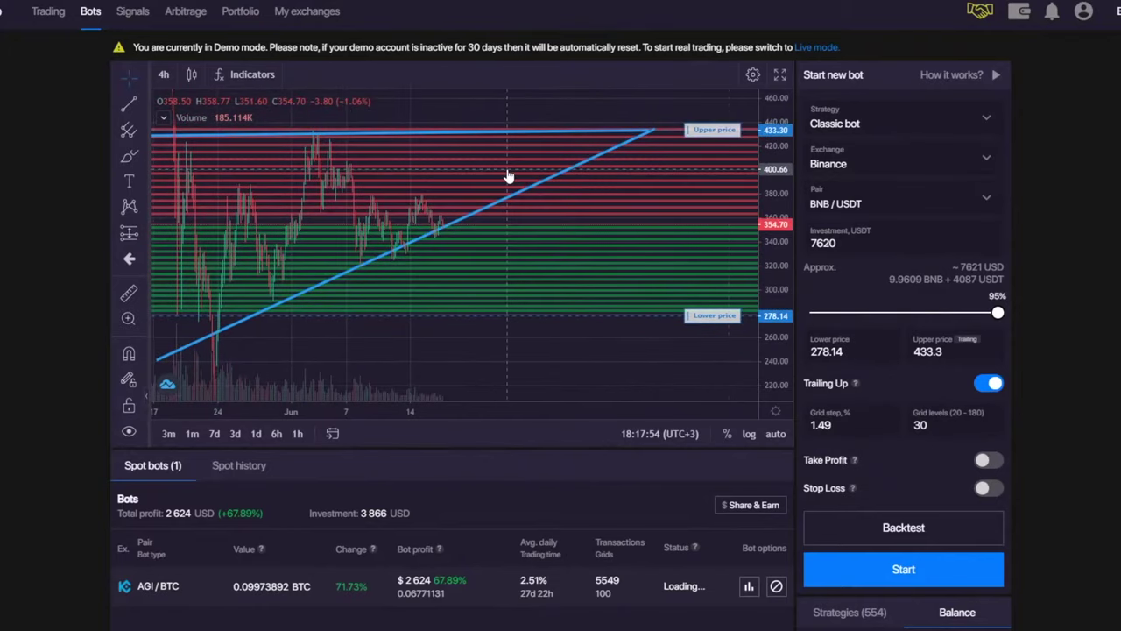
{"action": "left_click_drag", "start_coordinate": [762, 156], "coordinate": [763, 267]}
{"action": "left_click_drag", "start_coordinate": [433, 109], "coordinate": [558, 115]}
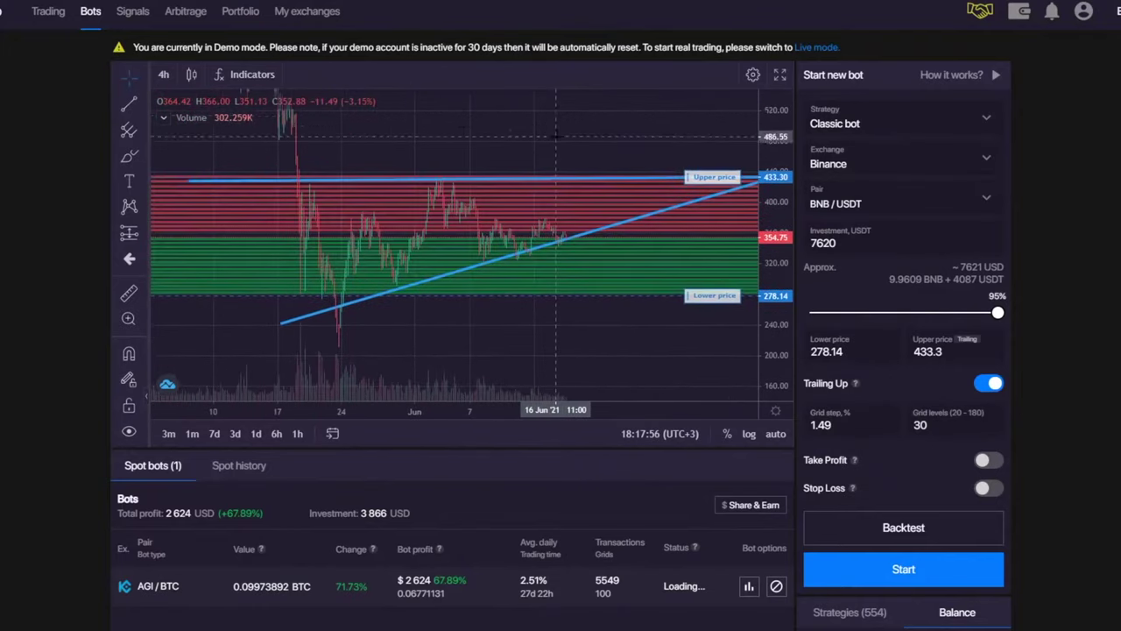
- Circle the three lows along the rising trend line with the Brush and handwrite a short label under each
{"action": "left_click", "coordinate": [128, 155]}
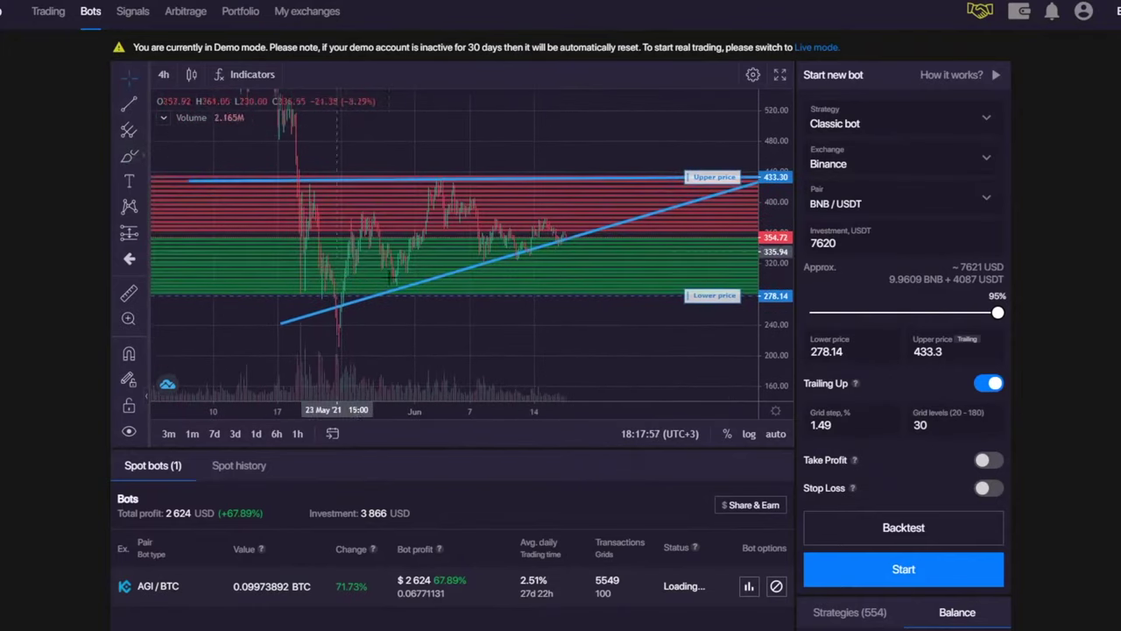
{"action": "left_click", "coordinate": [402, 287]}
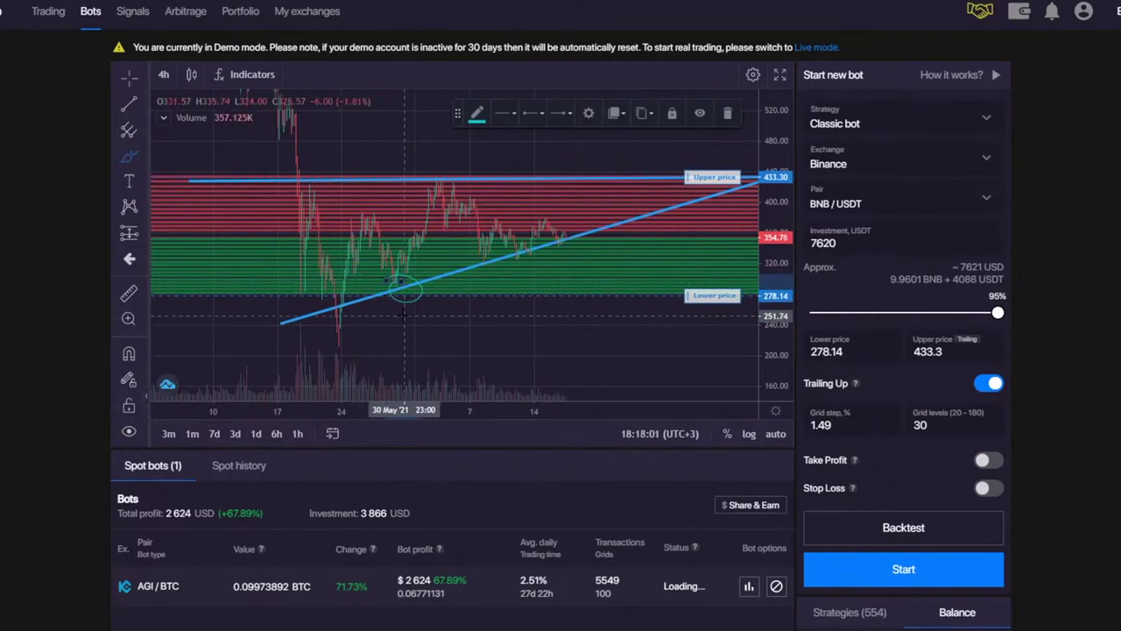
{"action": "left_click_drag", "start_coordinate": [419, 314], "coordinate": [434, 326]}
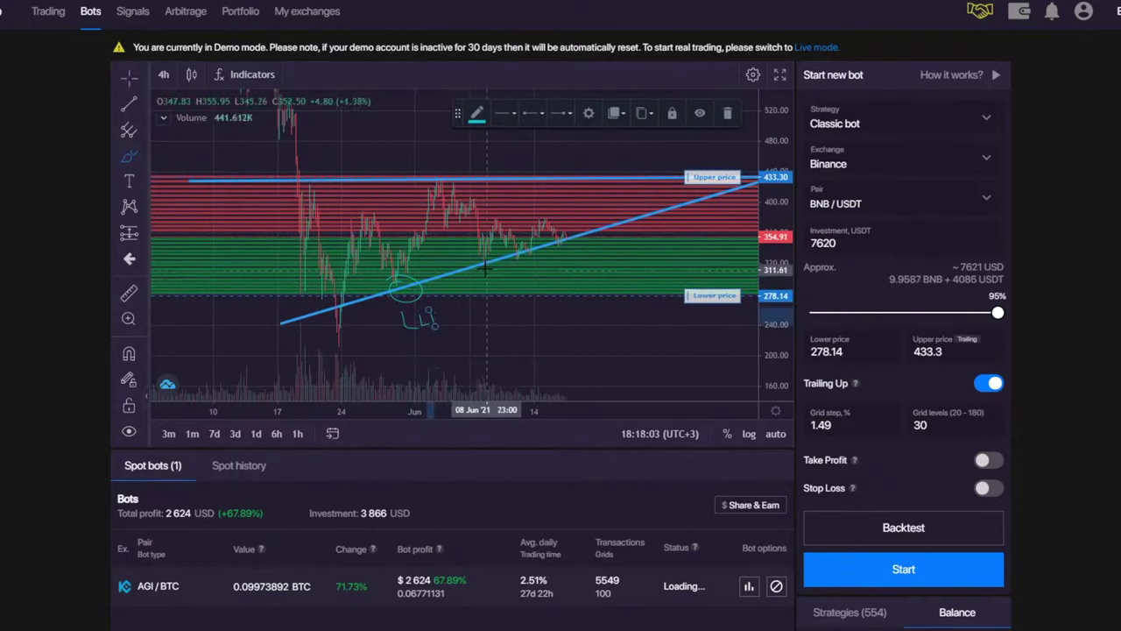
{"action": "mouse_move", "coordinate": [477, 253]}
{"action": "left_mouse_down"}
{"action": "mouse_move", "coordinate": [490, 299]}
{"action": "mouse_move", "coordinate": [504, 299]}
{"action": "left_mouse_up"}
{"action": "left_click_drag", "start_coordinate": [531, 246], "coordinate": [541, 284]}
{"action": "left_click_drag", "start_coordinate": [542, 277], "coordinate": [555, 284]}
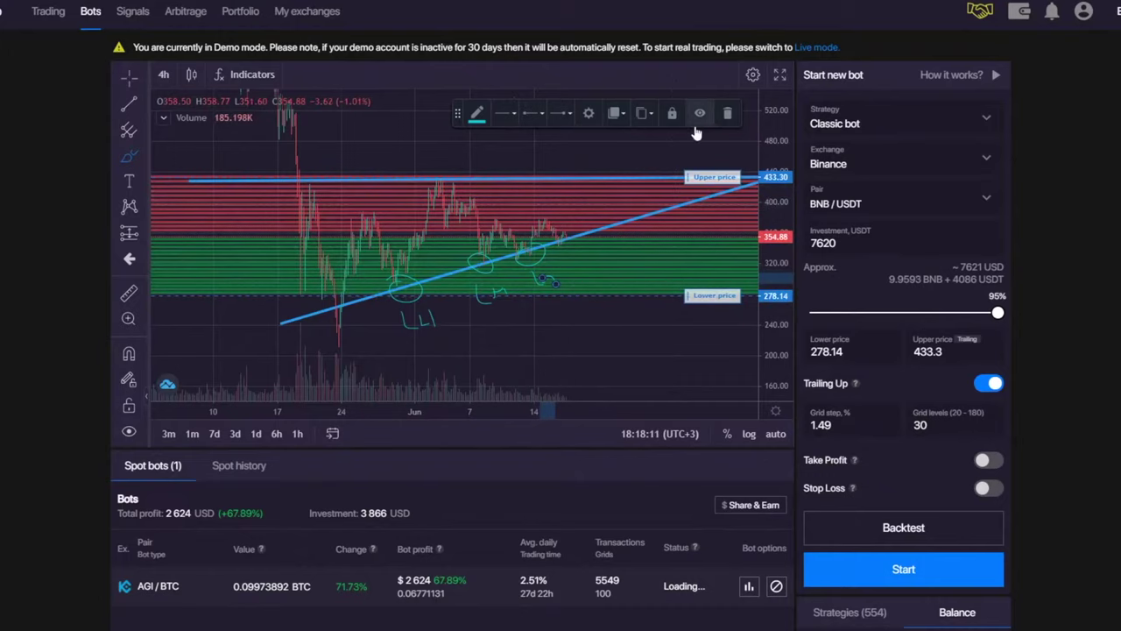
{"action": "left_click", "coordinate": [129, 77]}
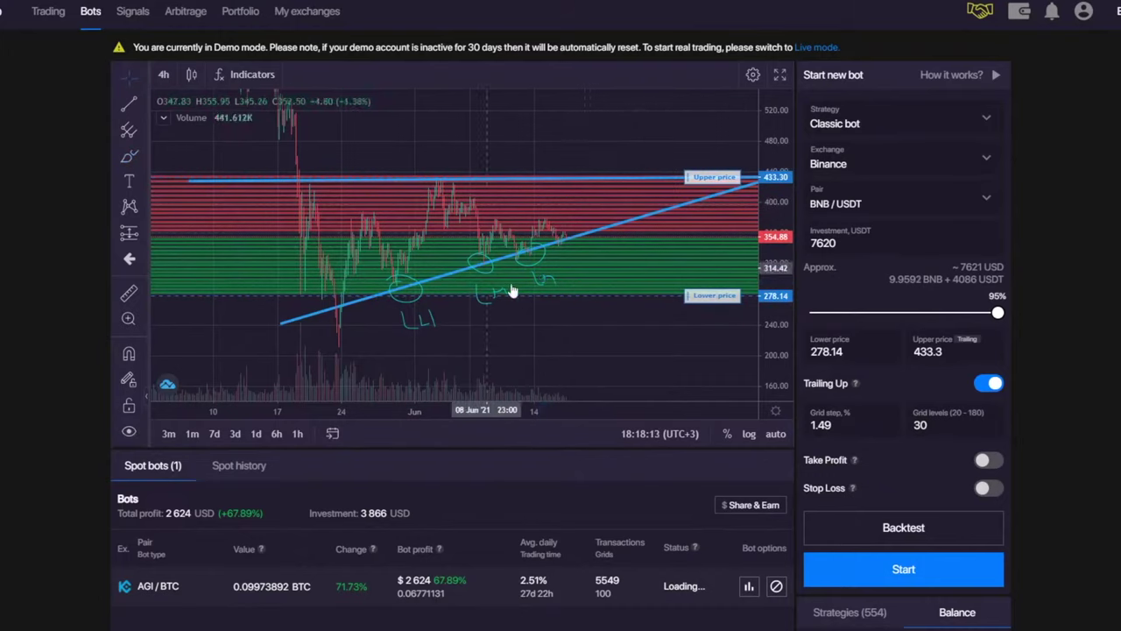
- Circle the two price peaks touching the nearly horizontal trend line with the Brush
{"action": "left_click", "coordinate": [129, 156]}
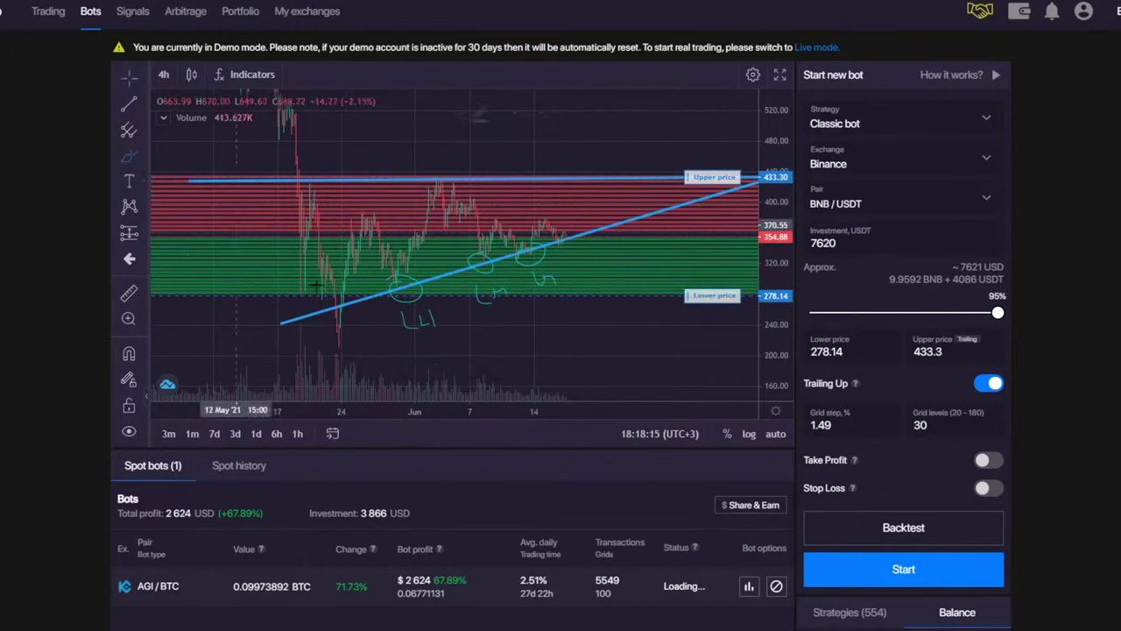
{"action": "left_click_drag", "start_coordinate": [340, 310], "coordinate": [300, 310]}
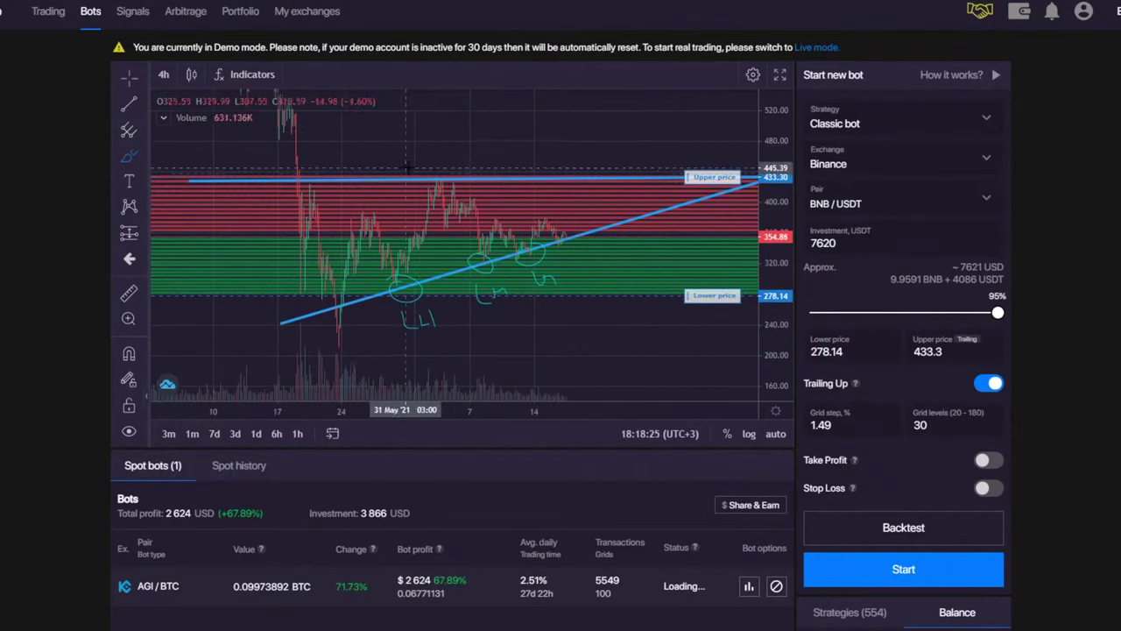
{"action": "mouse_move", "coordinate": [437, 172]}
{"action": "left_mouse_down"}
{"action": "mouse_move", "coordinate": [466, 180]}
{"action": "mouse_move", "coordinate": [424, 173]}
{"action": "left_mouse_up"}
{"action": "left_click_drag", "start_coordinate": [307, 175], "coordinate": [310, 179]}
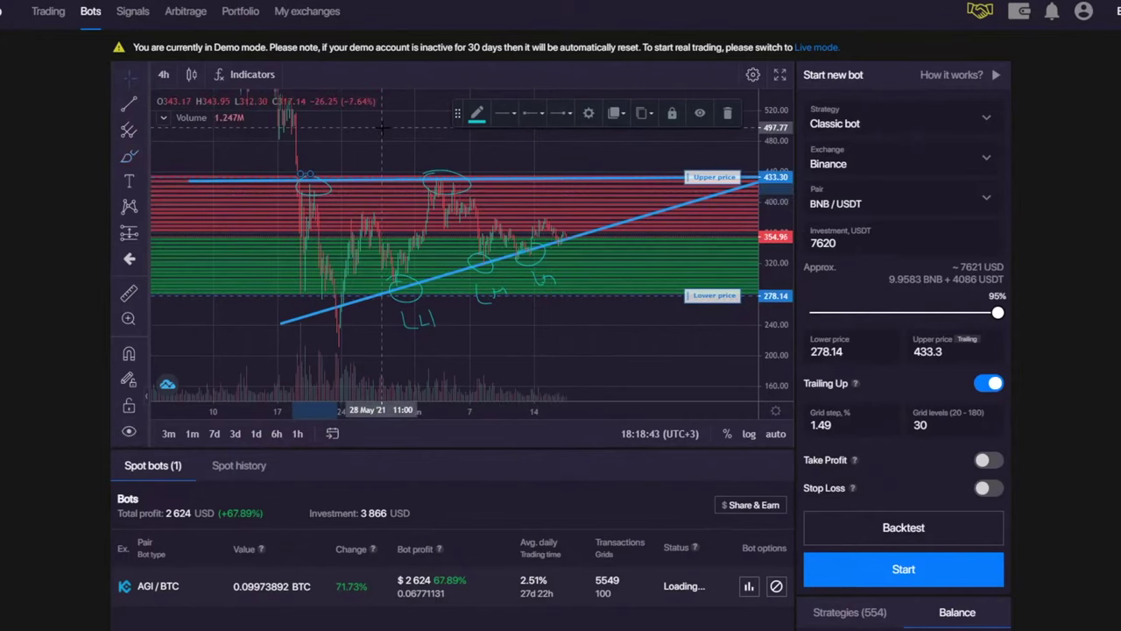
{"action": "left_click_drag", "start_coordinate": [380, 131], "coordinate": [349, 145]}
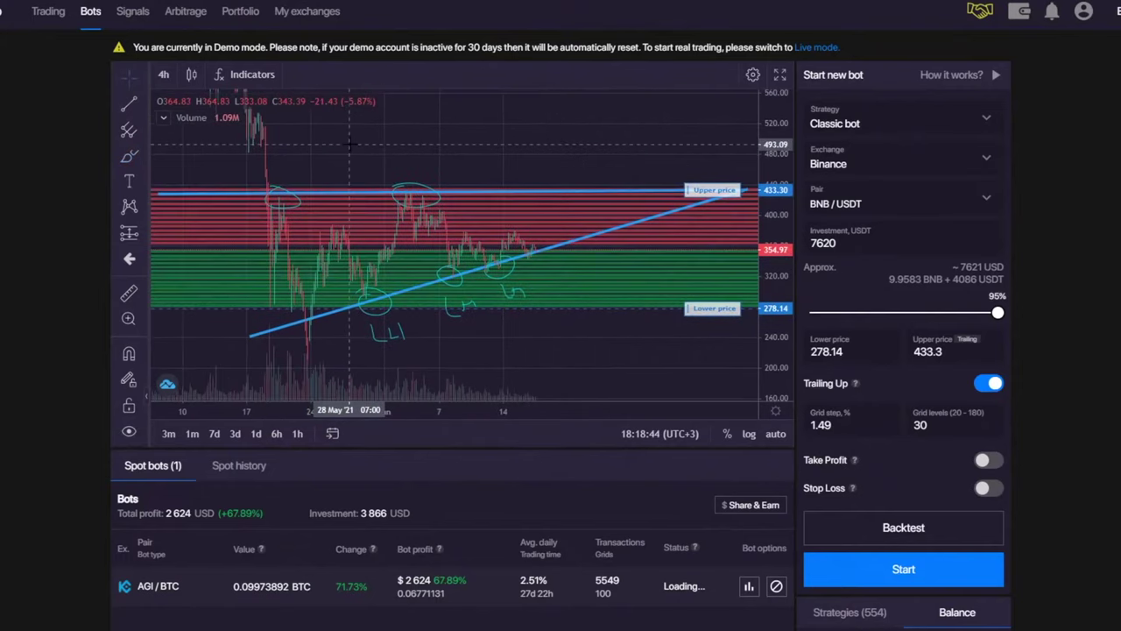
- Show the strategy choices and read the SBot and Classic bot descriptions
{"action": "left_click", "coordinate": [130, 158]}
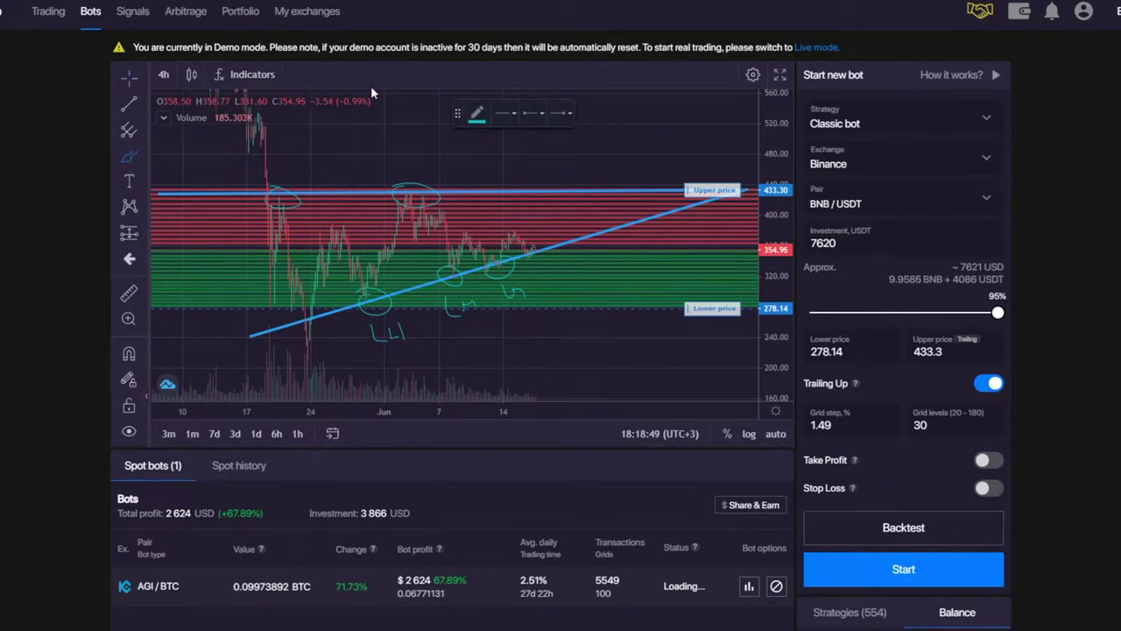
{"action": "left_click", "coordinate": [867, 122]}
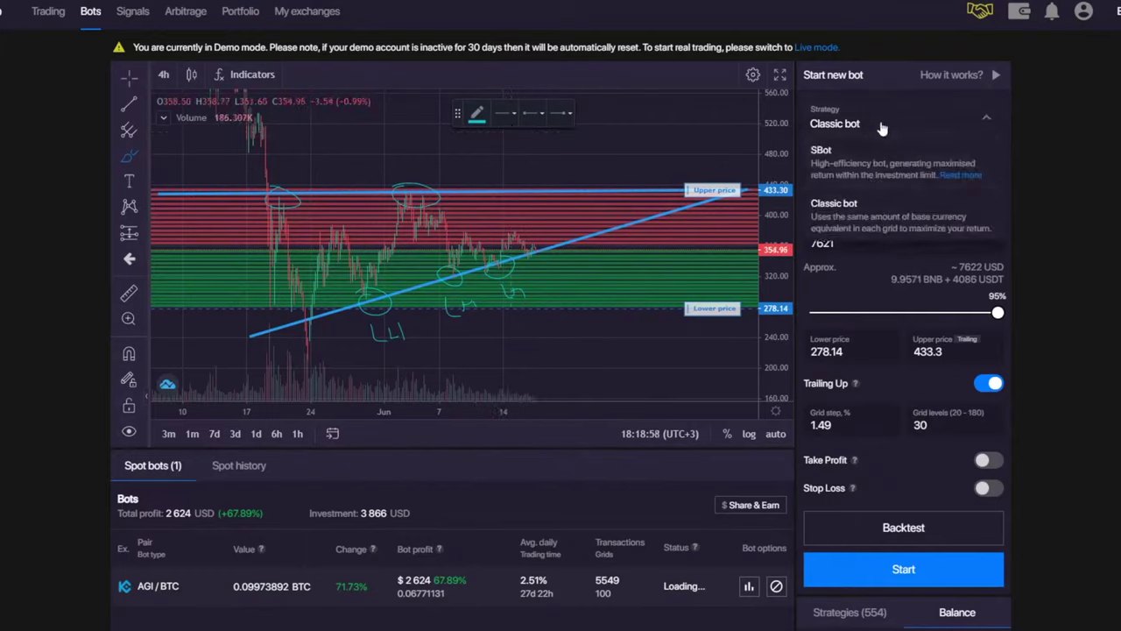
{"action": "left_click", "coordinate": [878, 127]}
{"action": "left_click", "coordinate": [880, 129]}
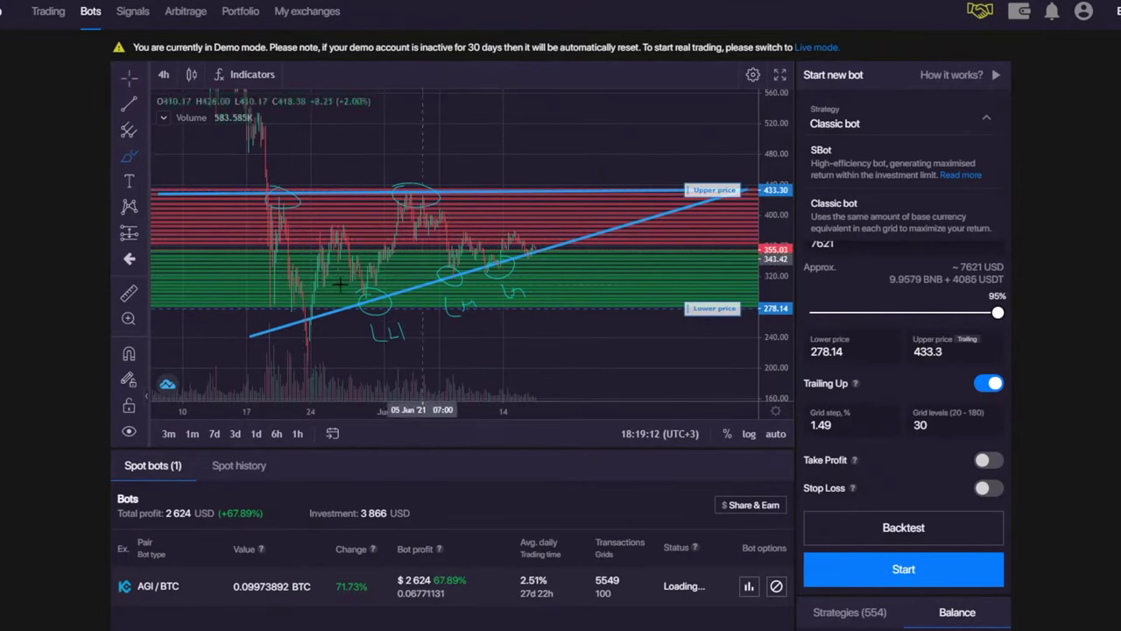
- Raise the grid's lower price limit on the chart to 283.55
{"action": "left_click", "coordinate": [129, 158]}
{"action": "left_click", "coordinate": [151, 154]}
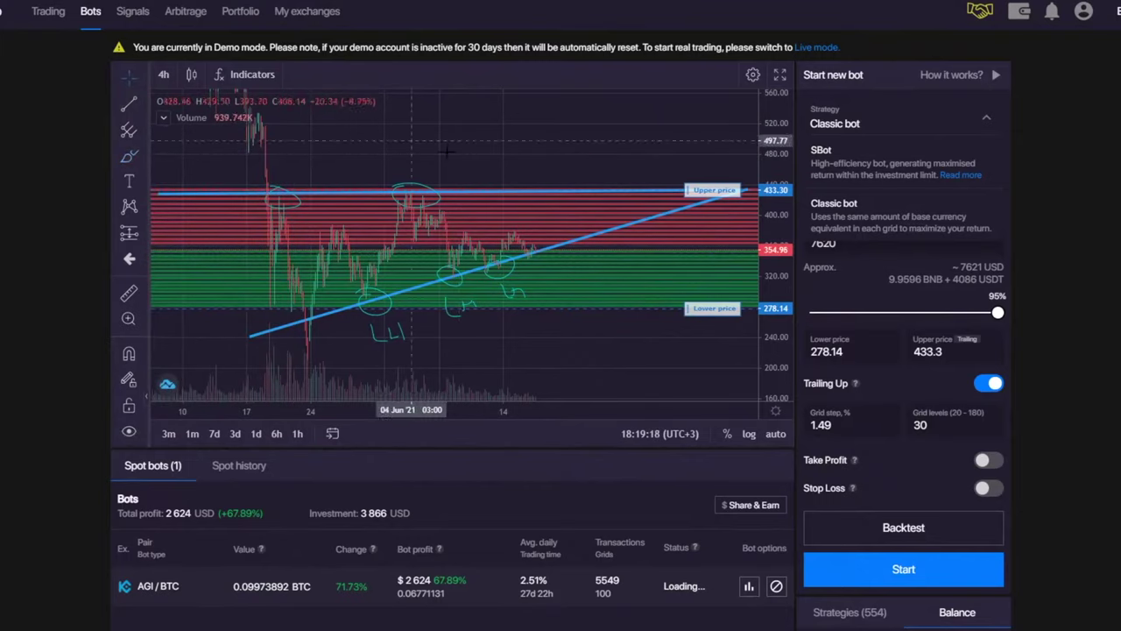
{"action": "scroll", "coordinate": [464, 158], "scroll_direction": "down", "scroll_amount": 2}
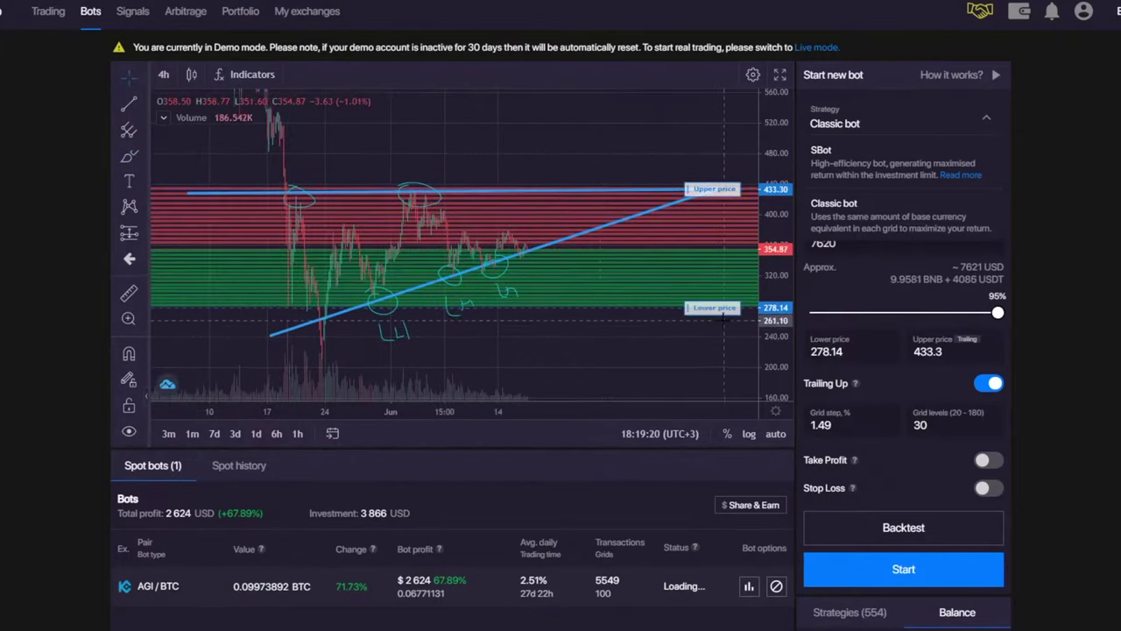
{"action": "left_click_drag", "start_coordinate": [715, 309], "coordinate": [716, 302]}
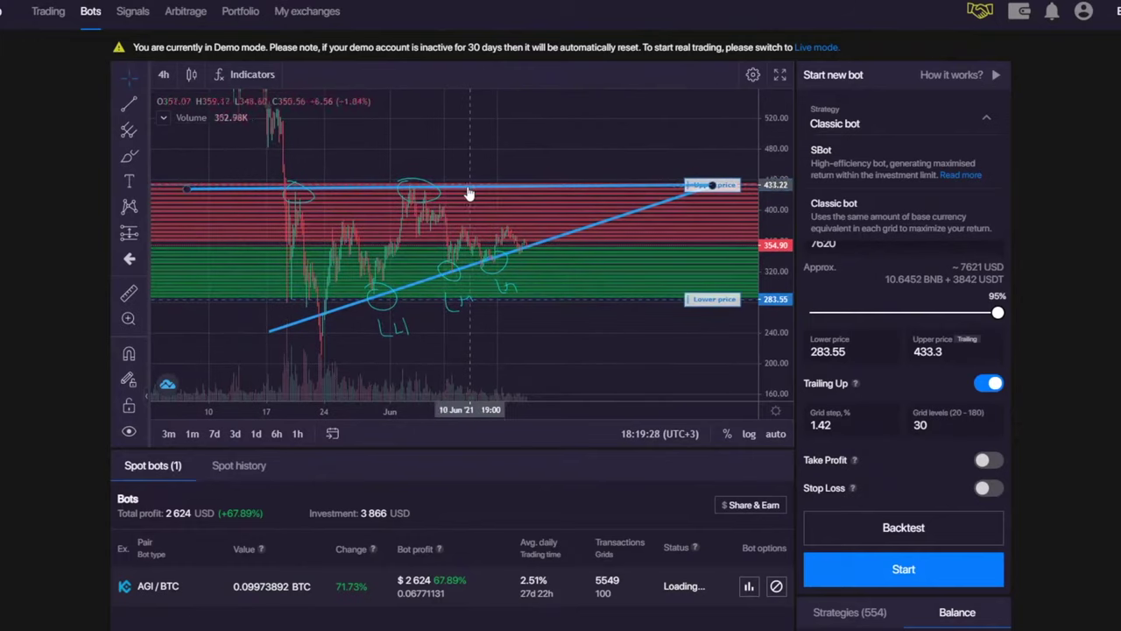
- Handwrite a "5" with the Brush in the red zone to the right of the latest candles
{"action": "left_click_drag", "start_coordinate": [563, 213], "coordinate": [508, 213]}
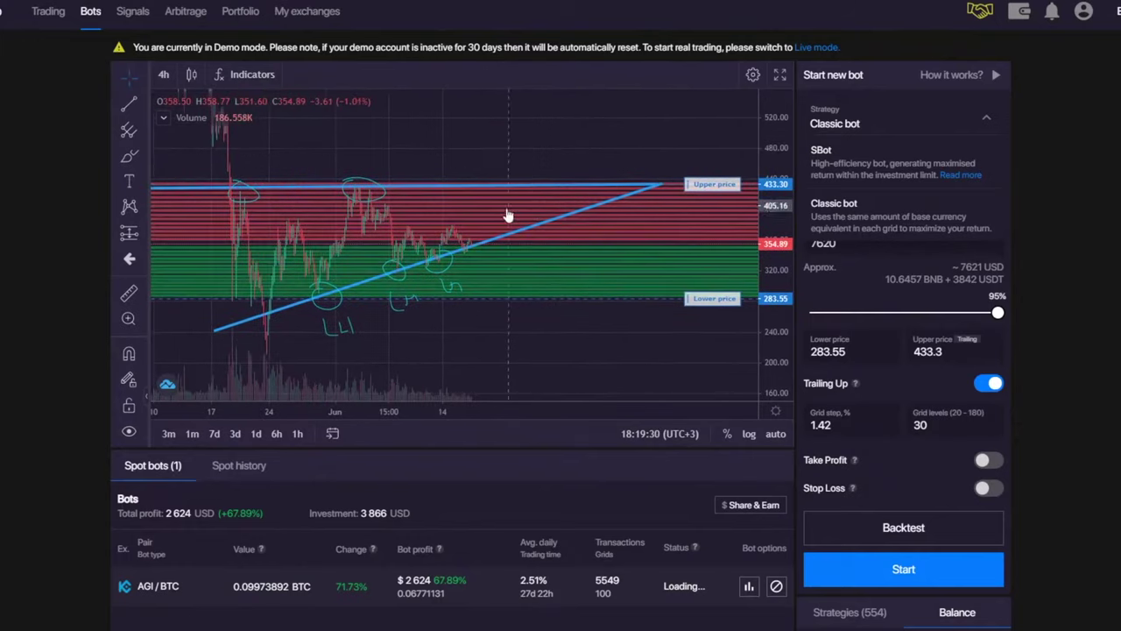
{"action": "left_click", "coordinate": [129, 156]}
{"action": "left_click_drag", "start_coordinate": [599, 214], "coordinate": [604, 235]}
{"action": "left_click_drag", "start_coordinate": [598, 213], "coordinate": [647, 210]}
{"action": "left_click", "coordinate": [726, 112]}
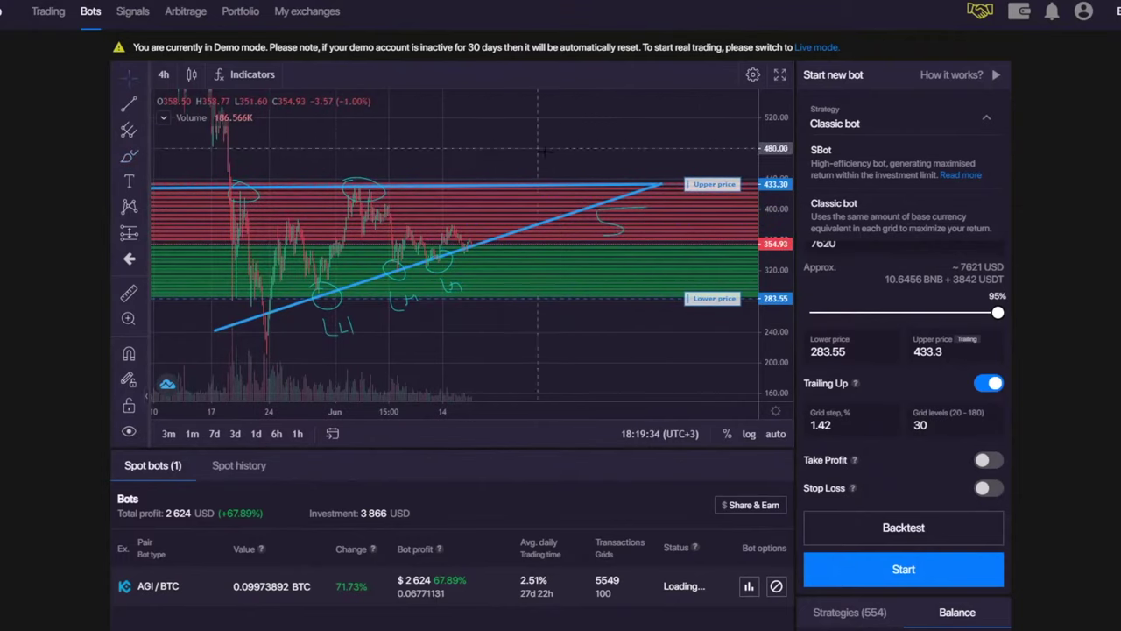
{"action": "right_click", "coordinate": [578, 126]}
{"action": "left_click", "coordinate": [626, 202]}
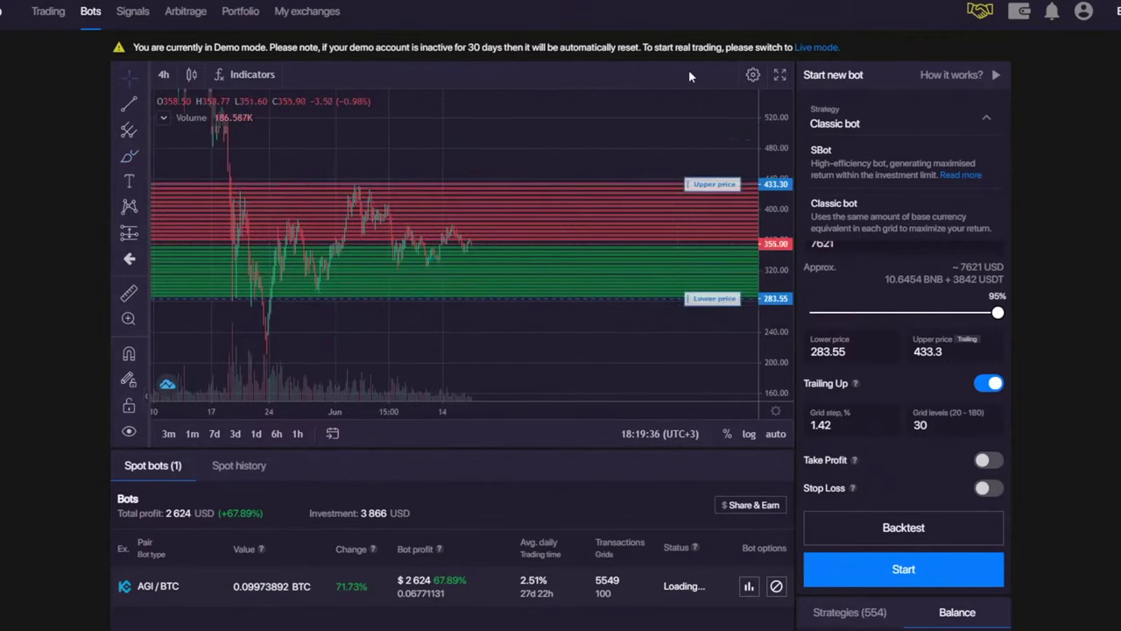
{"action": "left_click", "coordinate": [130, 158]}
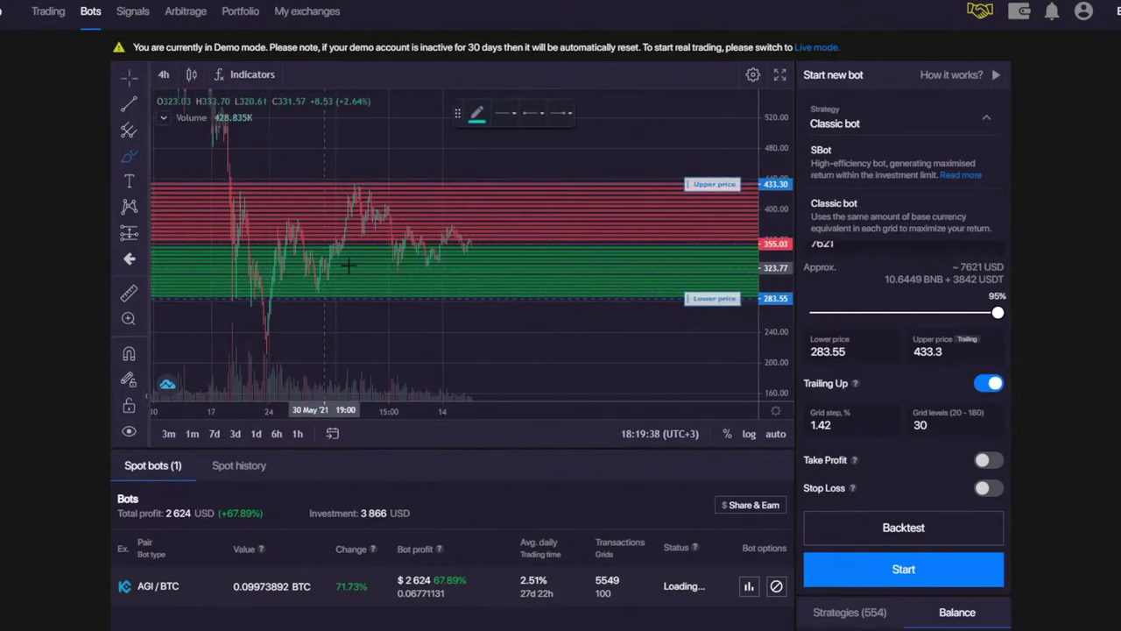
{"action": "key", "text": "ctrl+z"}
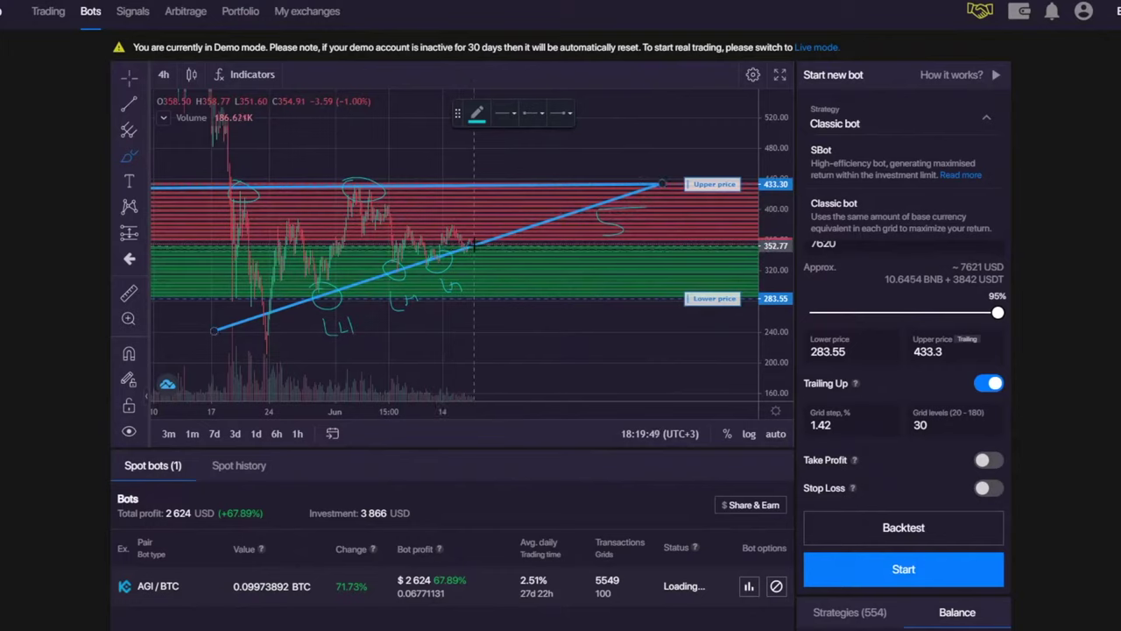
- Complete the handwritten "50%" in the red zone and write another "50%" in the green zone
{"action": "left_click_drag", "start_coordinate": [633, 217], "coordinate": [644, 213]}
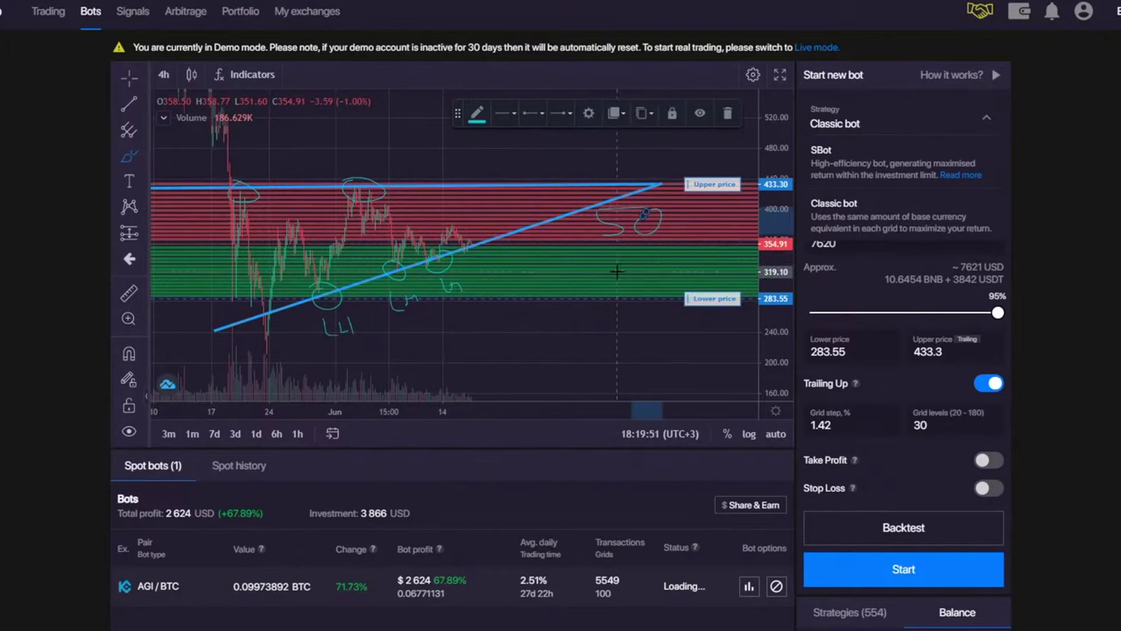
{"action": "left_click_drag", "start_coordinate": [613, 264], "coordinate": [610, 283]}
{"action": "mouse_move", "coordinate": [612, 263]}
{"action": "left_mouse_down"}
{"action": "mouse_move", "coordinate": [645, 259]}
{"action": "mouse_move", "coordinate": [685, 287]}
{"action": "mouse_move", "coordinate": [680, 263]}
{"action": "mouse_move", "coordinate": [693, 261]}
{"action": "left_mouse_up"}
{"action": "mouse_move", "coordinate": [695, 194]}
{"action": "left_mouse_down"}
{"action": "mouse_move", "coordinate": [673, 242]}
{"action": "mouse_move", "coordinate": [677, 213]}
{"action": "mouse_move", "coordinate": [695, 222]}
{"action": "left_mouse_up"}
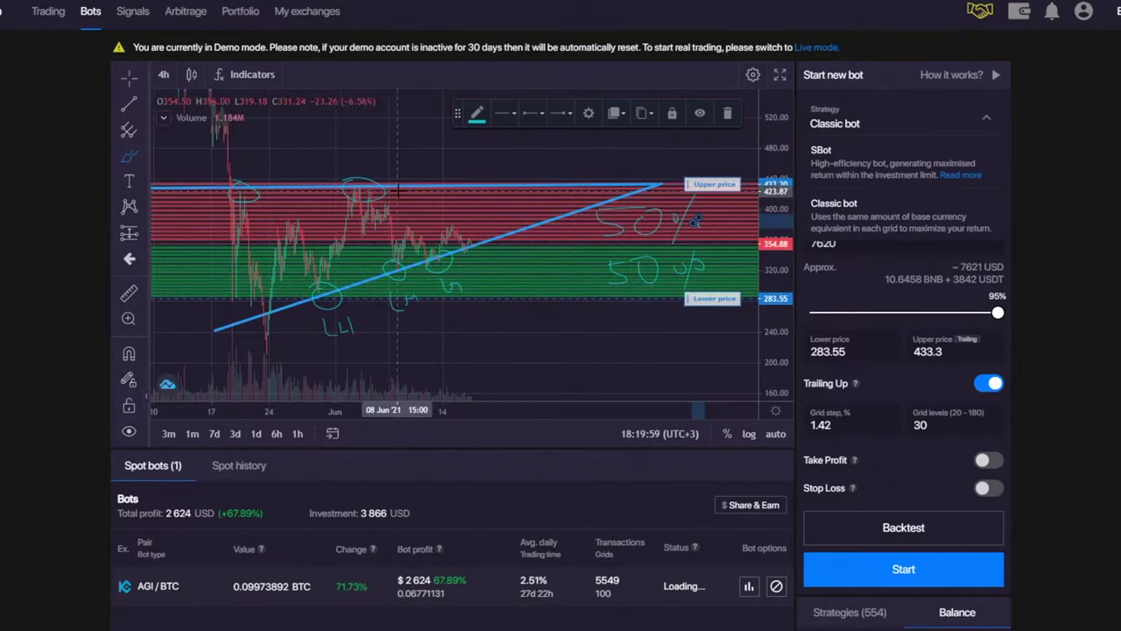
- Enable Stop Loss and place it below the lower price limit at 267.65
{"action": "left_click", "coordinate": [989, 488]}
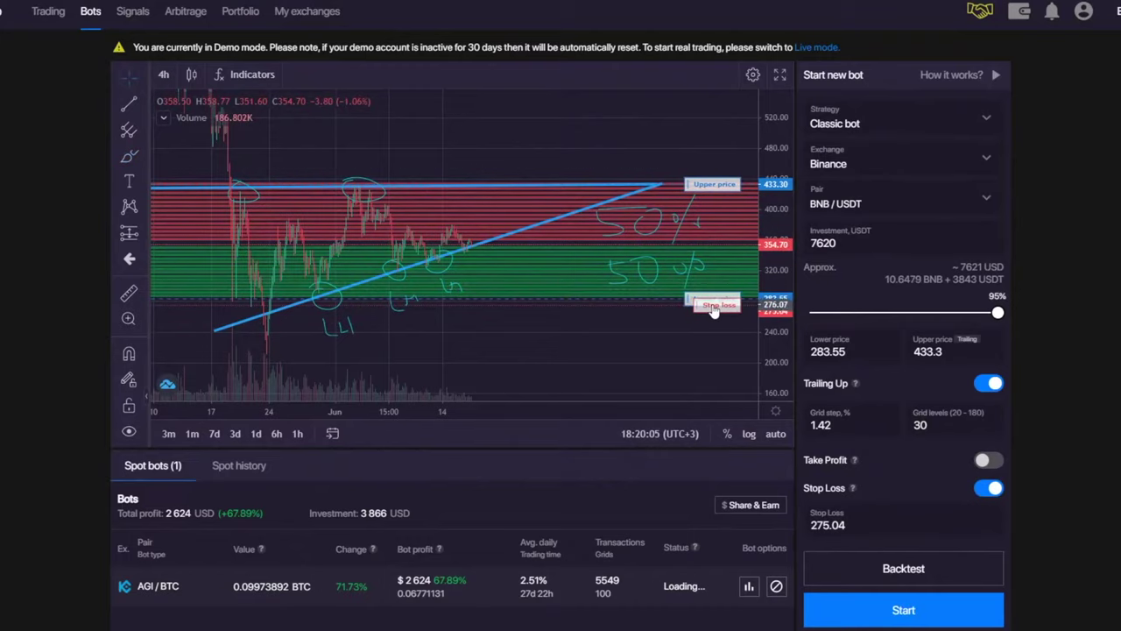
{"action": "left_click_drag", "start_coordinate": [715, 305], "coordinate": [710, 312]}
{"action": "left_click_drag", "start_coordinate": [769, 348], "coordinate": [768, 328]}
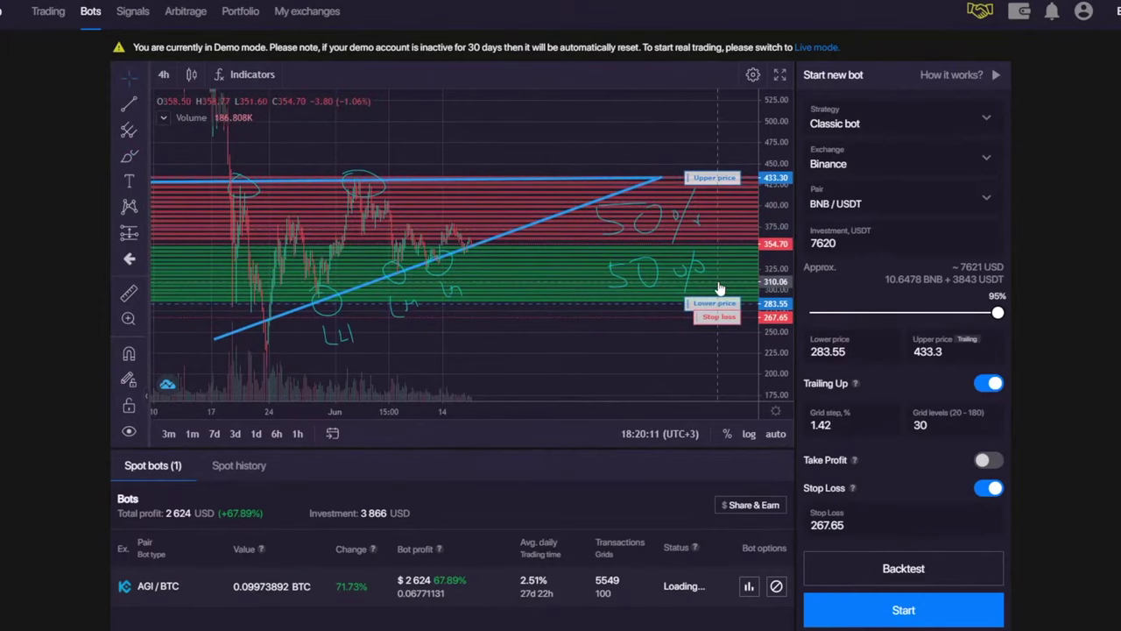
- Set the bot's investment to 500 USDT
{"action": "left_click_drag", "start_coordinate": [839, 244], "coordinate": [802, 251]}
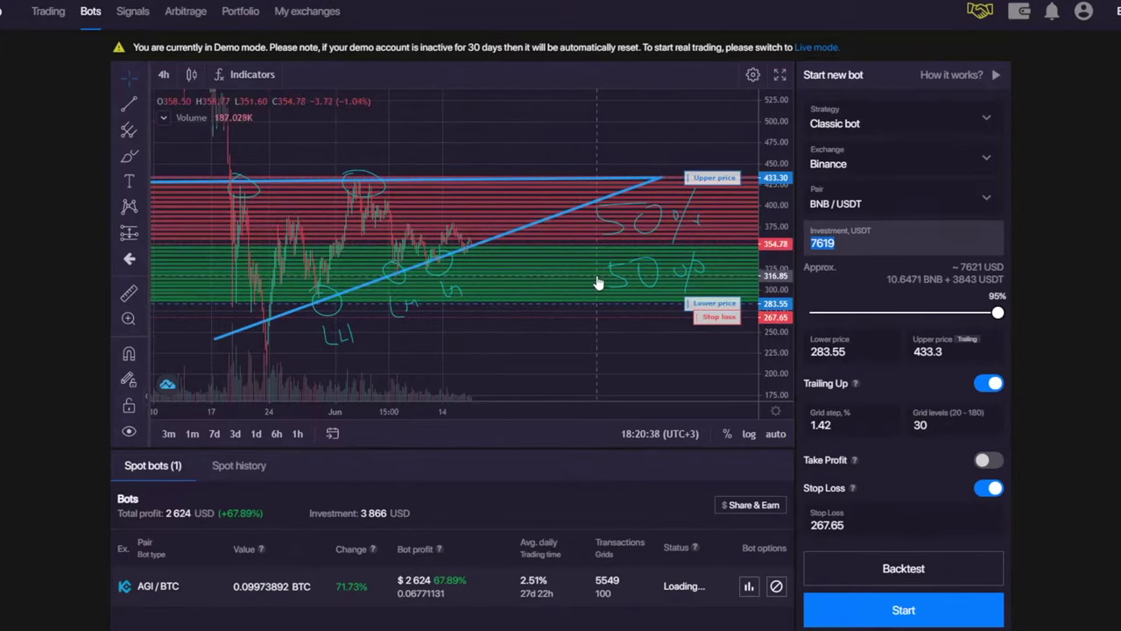
{"action": "scroll", "coordinate": [596, 283], "scroll_direction": "up", "scroll_amount": 1}
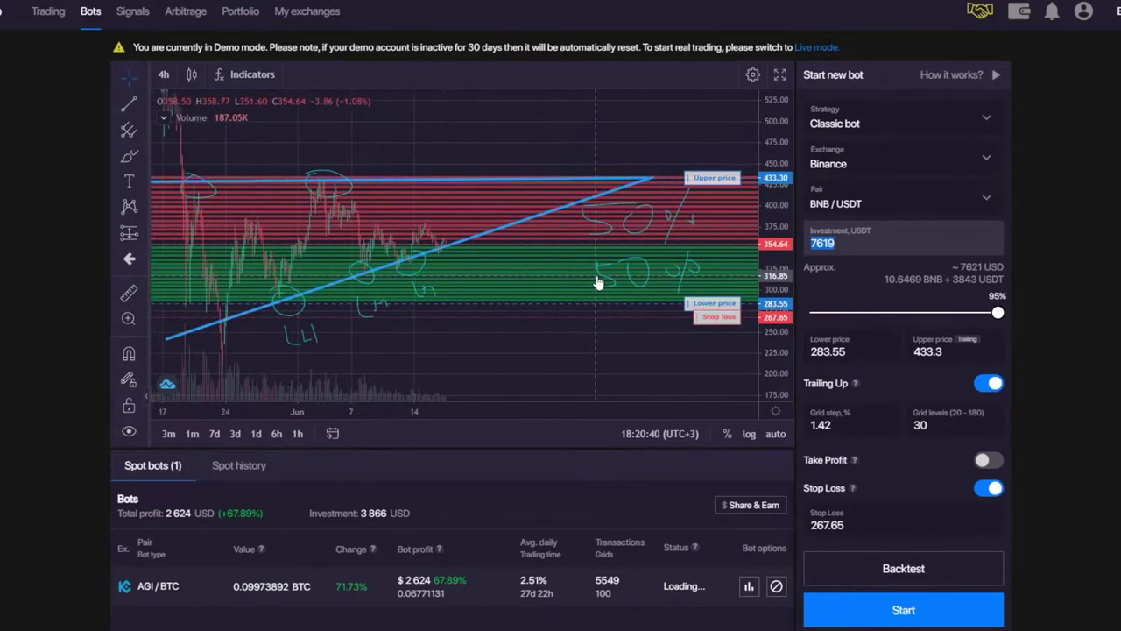
{"action": "left_click", "coordinate": [646, 230]}
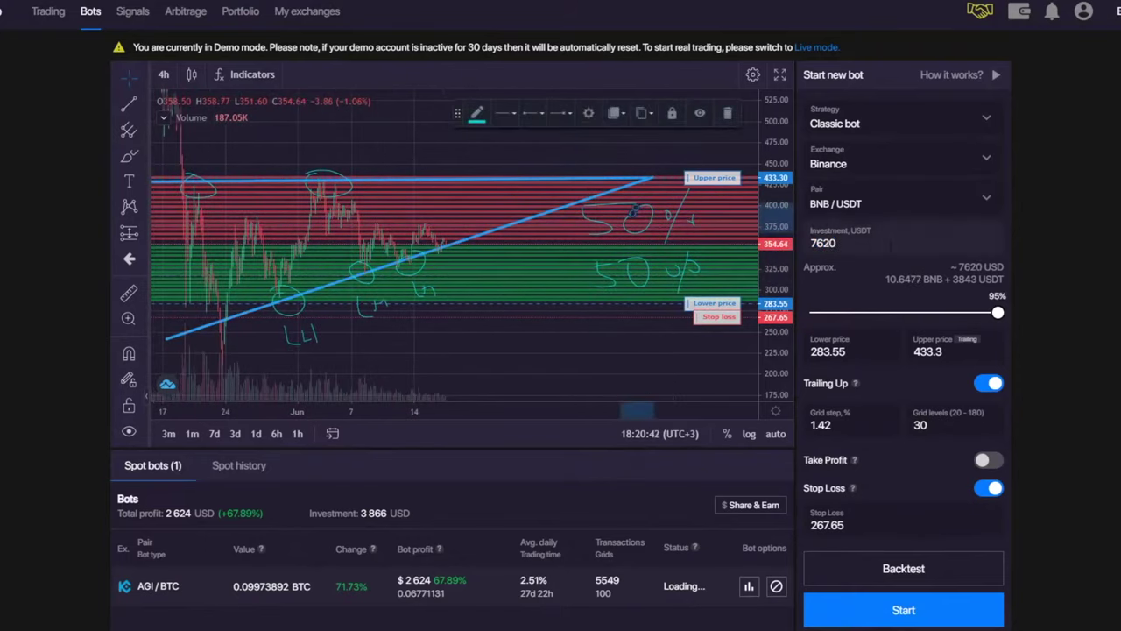
{"action": "left_click", "coordinate": [549, 355]}
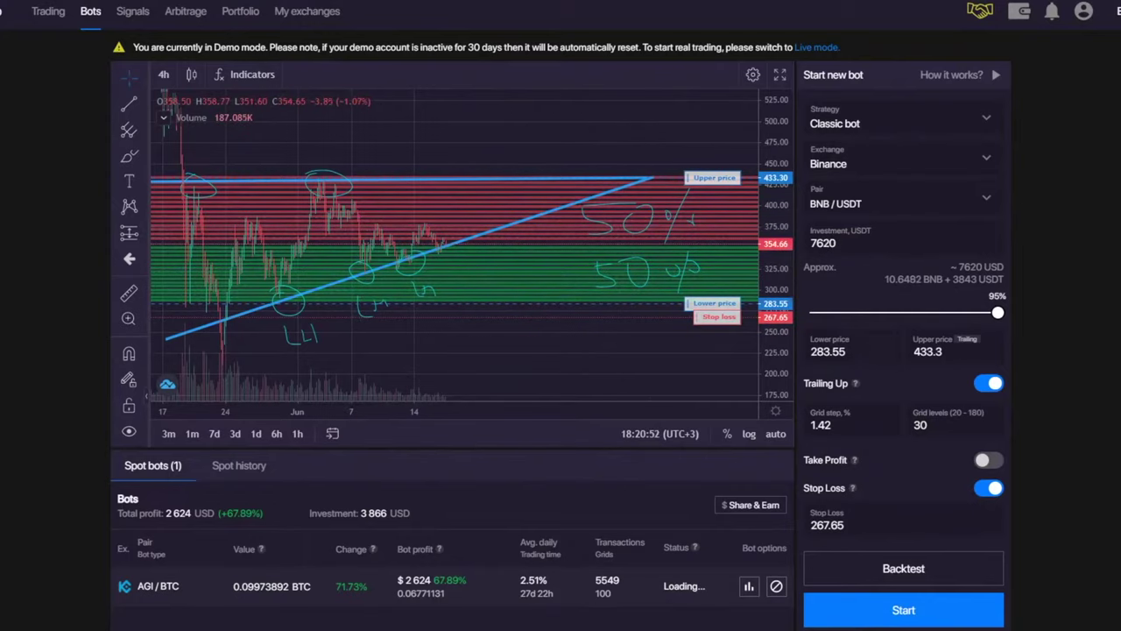
{"action": "left_click_drag", "start_coordinate": [854, 242], "coordinate": [656, 196]}
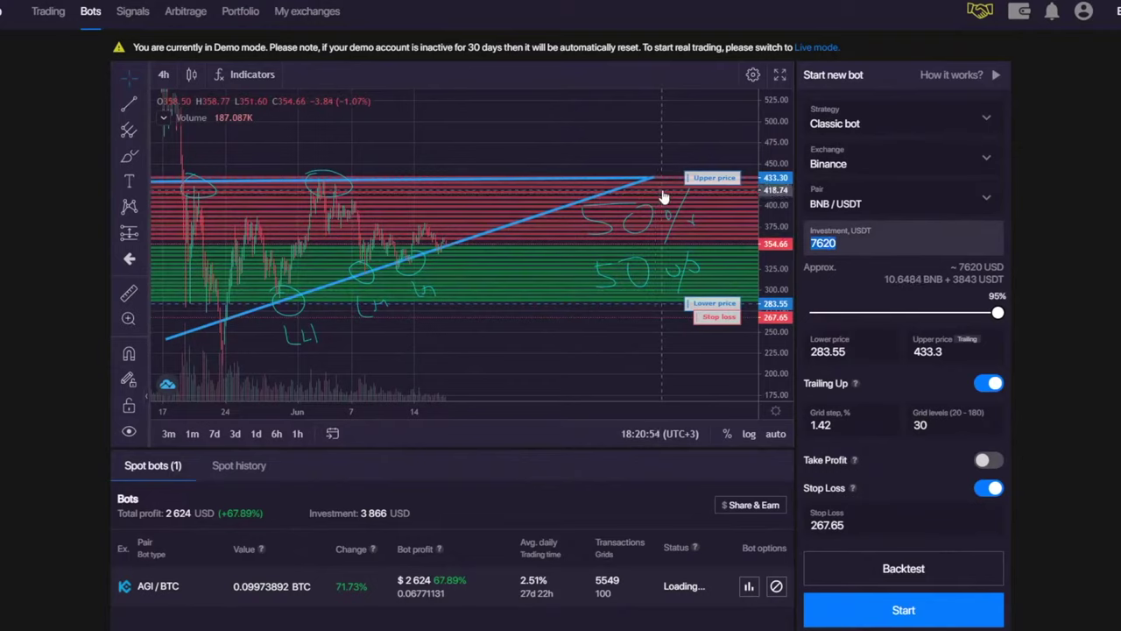
{"action": "type", "text": "500"}
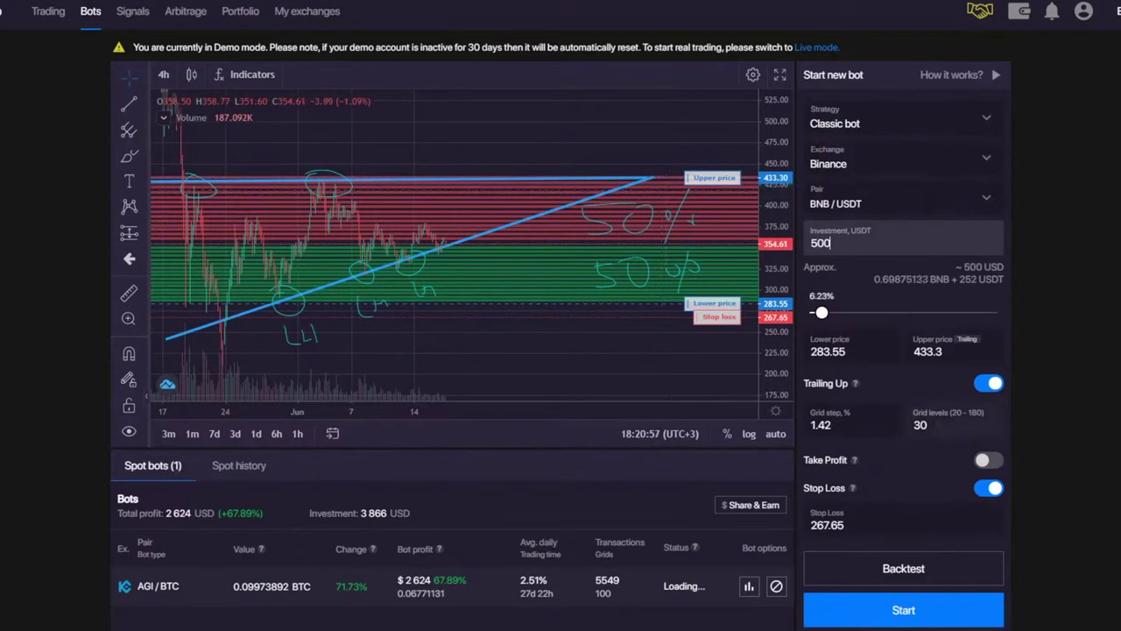
{"action": "double_click", "coordinate": [985, 426]}
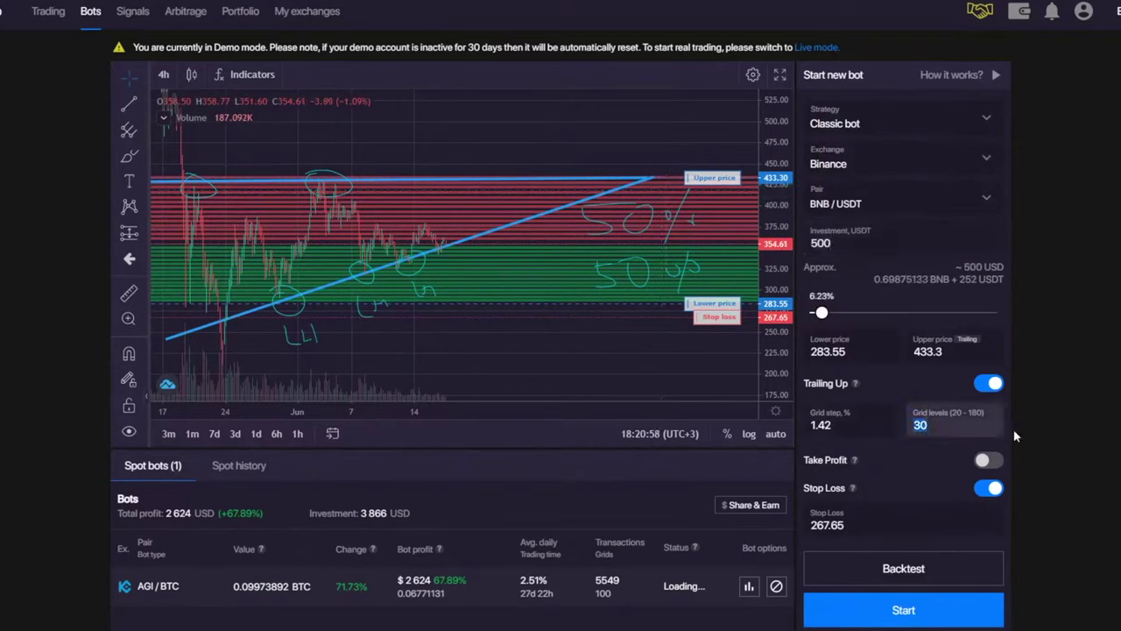
{"action": "right_click", "coordinate": [479, 153]}
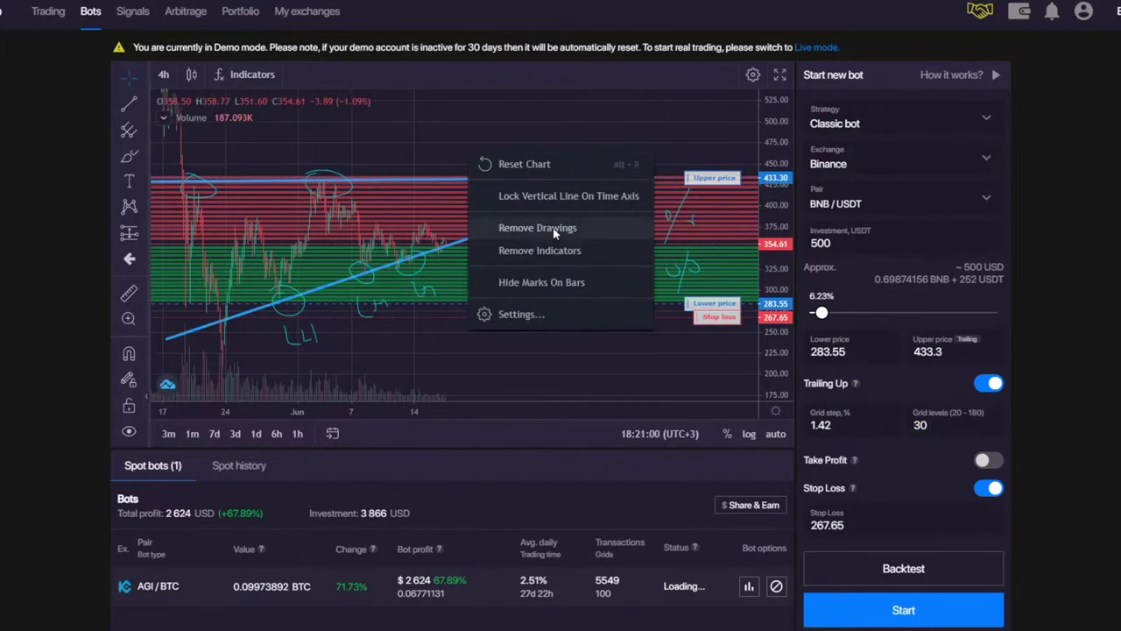
{"action": "left_click", "coordinate": [441, 125]}
{"action": "left_click_drag", "start_coordinate": [441, 125], "coordinate": [410, 160]}
{"action": "left_click", "coordinate": [129, 155]}
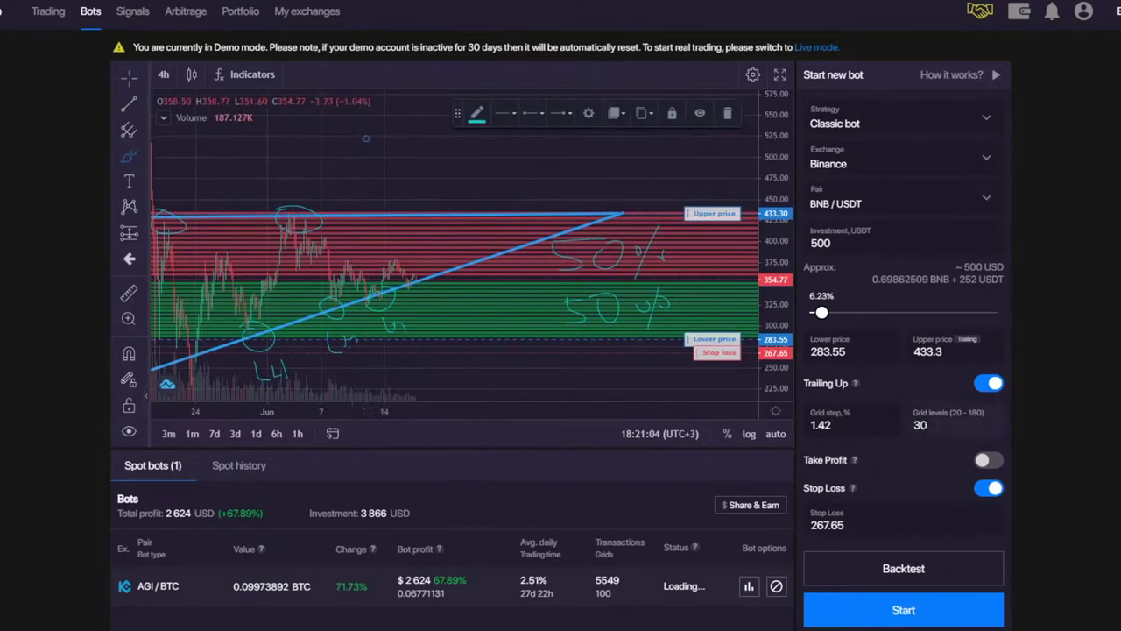
{"action": "left_click", "coordinate": [943, 425]}
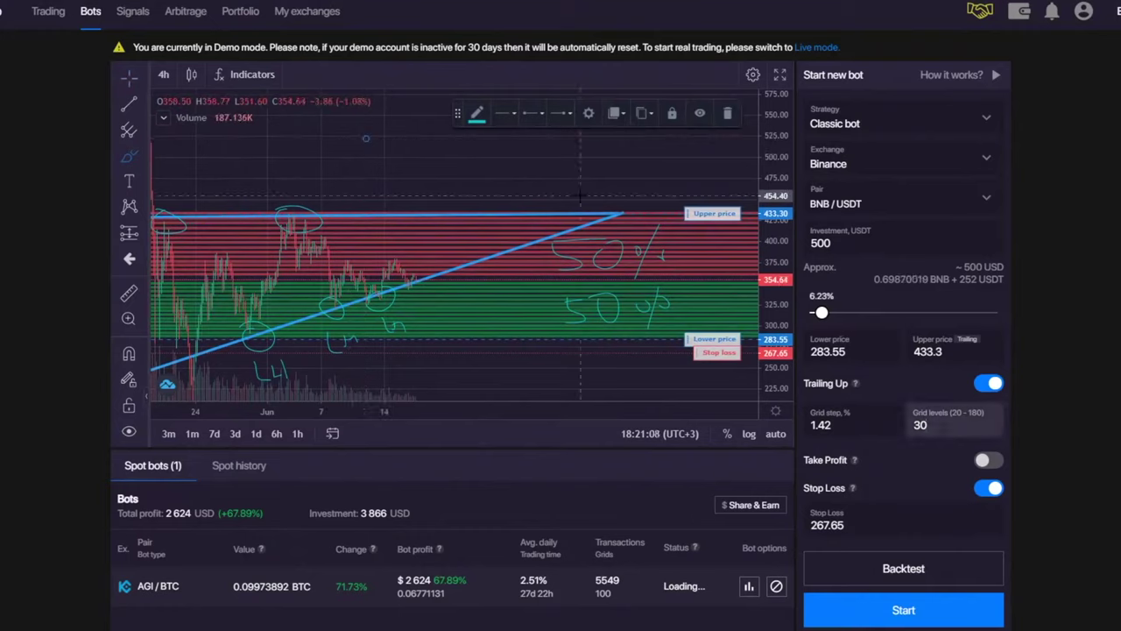
{"action": "left_click", "coordinate": [727, 114]}
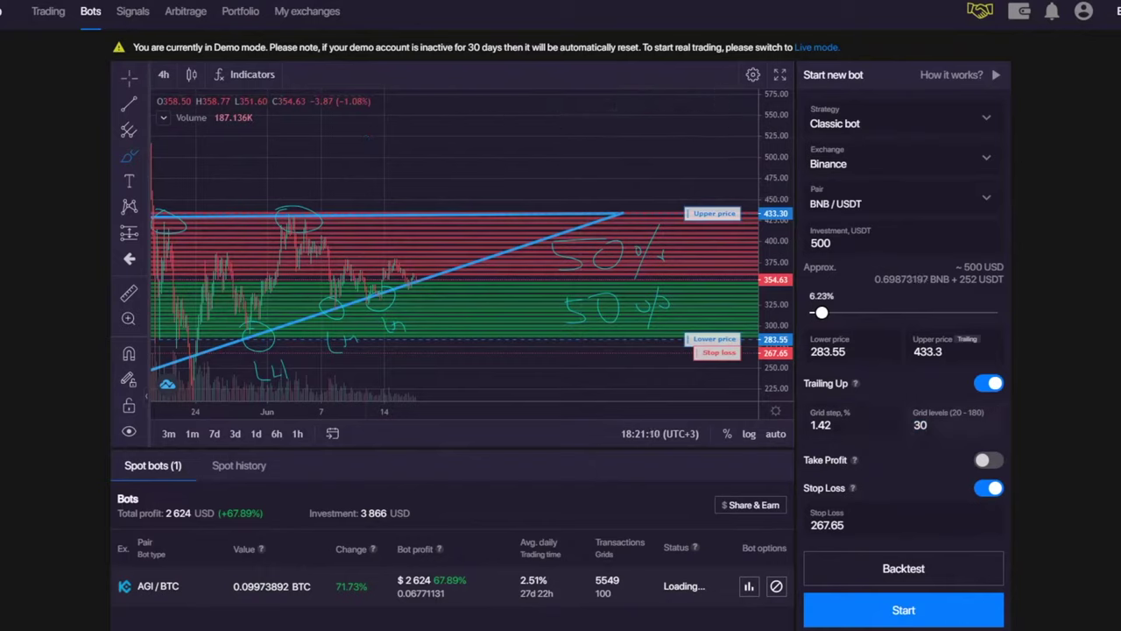
- Handwrite "0.7% – 1.4%" with the Brush above the red zone as the recommended grid step range
{"action": "left_click", "coordinate": [942, 424]}
{"action": "double_click", "coordinate": [830, 425]}
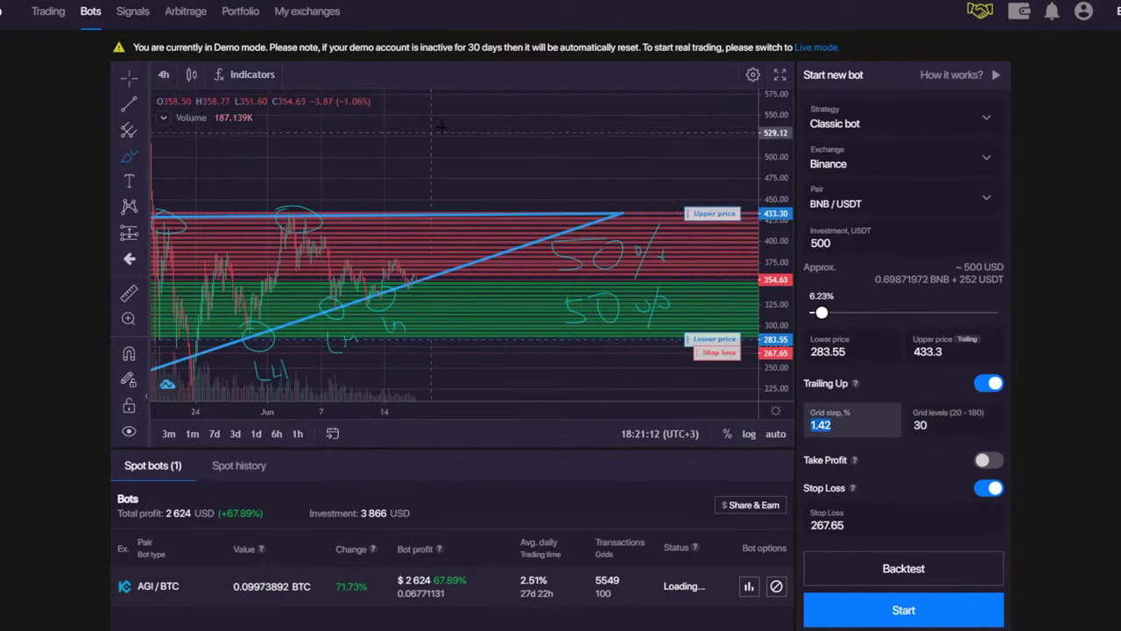
{"action": "mouse_move", "coordinate": [373, 129]}
{"action": "left_mouse_down"}
{"action": "mouse_move", "coordinate": [360, 147]}
{"action": "mouse_move", "coordinate": [374, 131]}
{"action": "mouse_move", "coordinate": [395, 149]}
{"action": "left_mouse_up"}
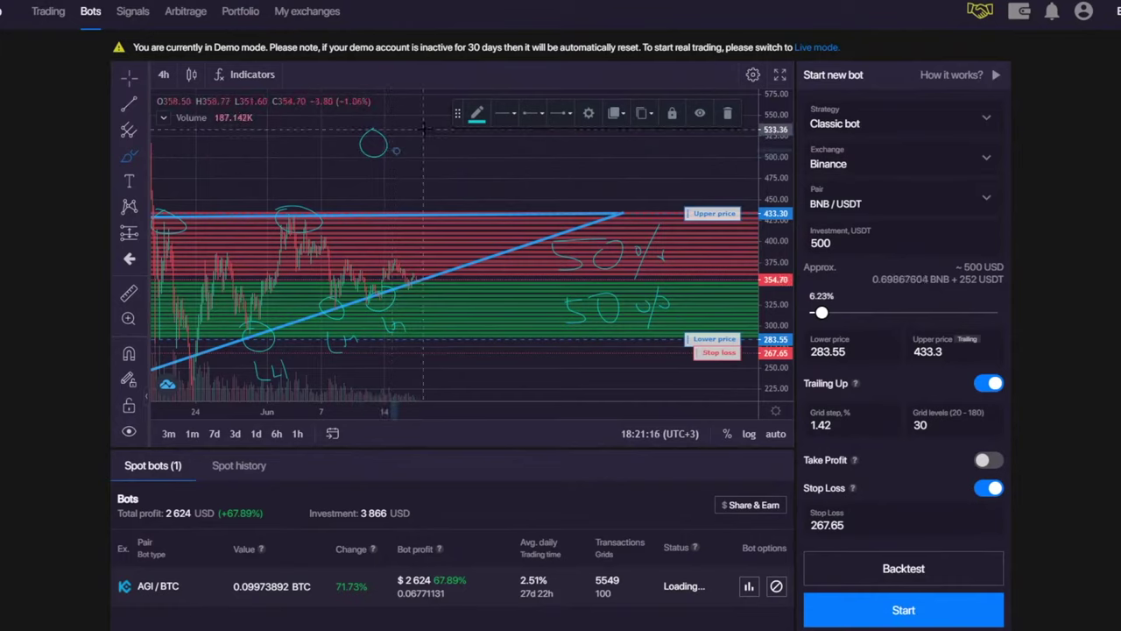
{"action": "mouse_move", "coordinate": [413, 130]}
{"action": "left_mouse_down"}
{"action": "mouse_move", "coordinate": [424, 151]}
{"action": "mouse_move", "coordinate": [523, 149]}
{"action": "mouse_move", "coordinate": [549, 167]}
{"action": "mouse_move", "coordinate": [595, 149]}
{"action": "mouse_move", "coordinate": [634, 171]}
{"action": "mouse_move", "coordinate": [639, 153]}
{"action": "mouse_move", "coordinate": [663, 156]}
{"action": "left_mouse_up"}
{"action": "left_click", "coordinate": [567, 159]}
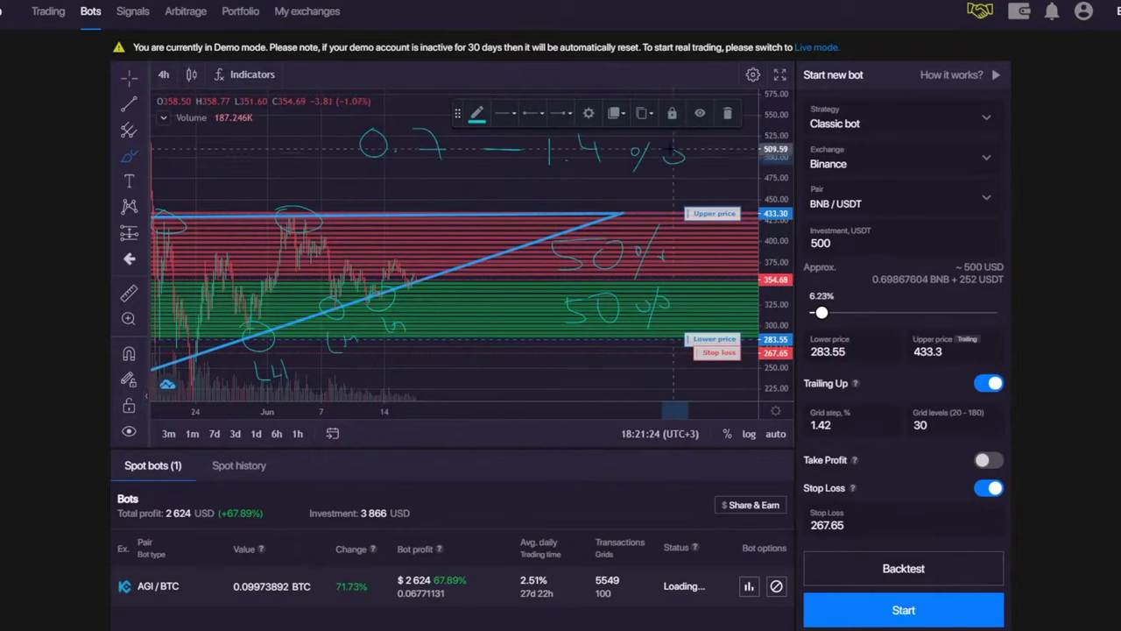
{"action": "mouse_move", "coordinate": [447, 140]}
{"action": "left_mouse_down"}
{"action": "mouse_move", "coordinate": [462, 175]}
{"action": "mouse_move", "coordinate": [478, 161]}
{"action": "left_mouse_up"}
{"action": "double_click", "coordinate": [822, 425]}
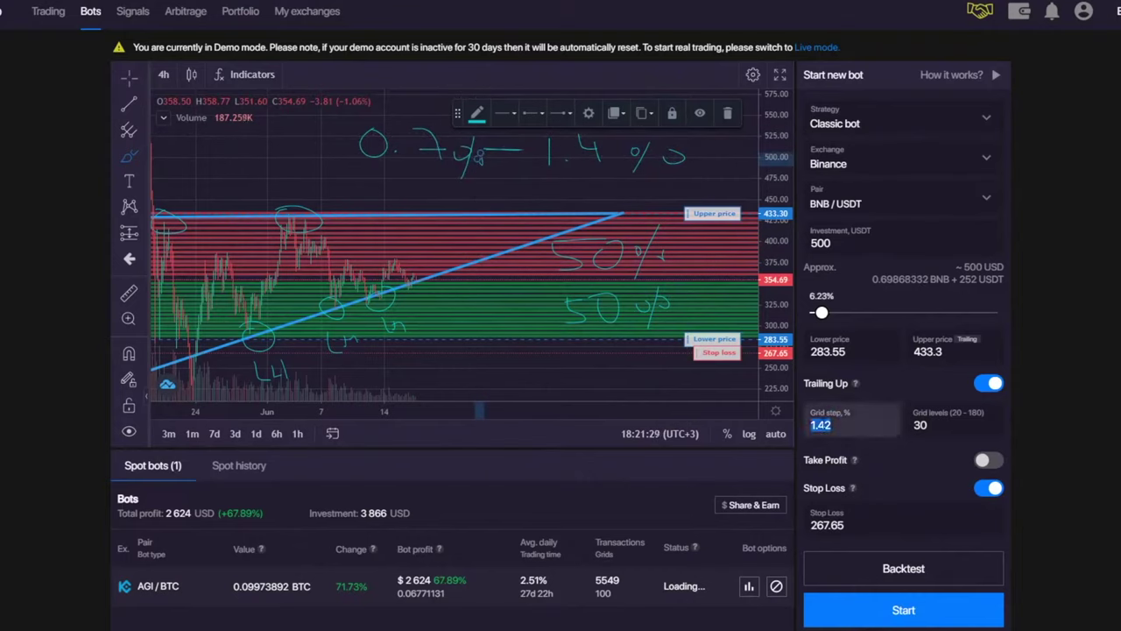
{"action": "left_click", "coordinate": [878, 385]}
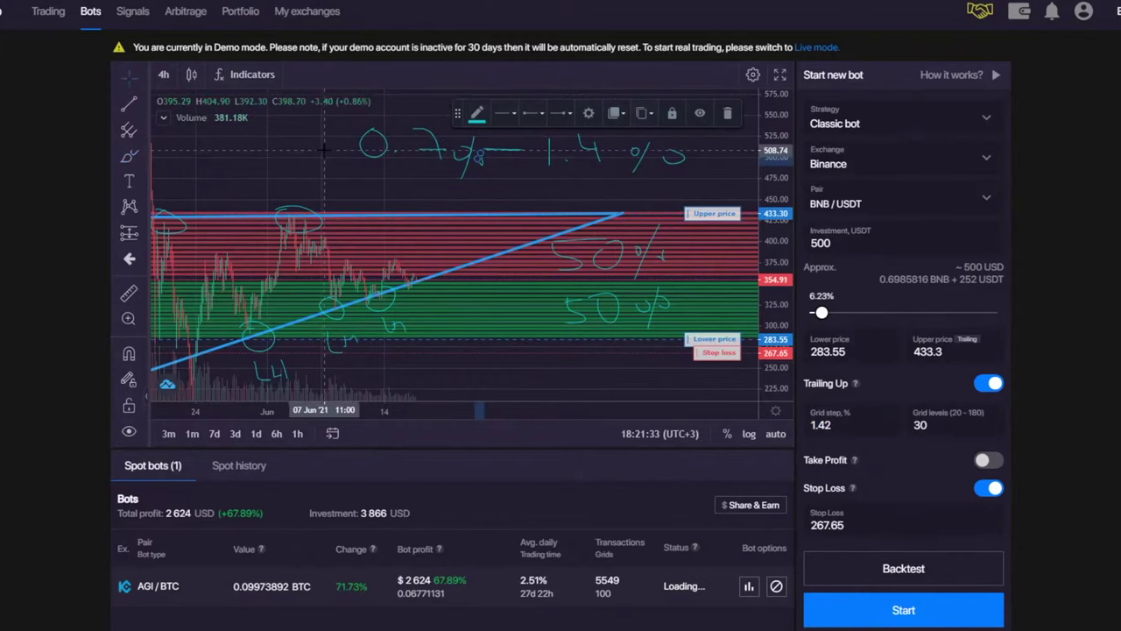
{"action": "left_click_drag", "start_coordinate": [324, 152], "coordinate": [319, 174]}
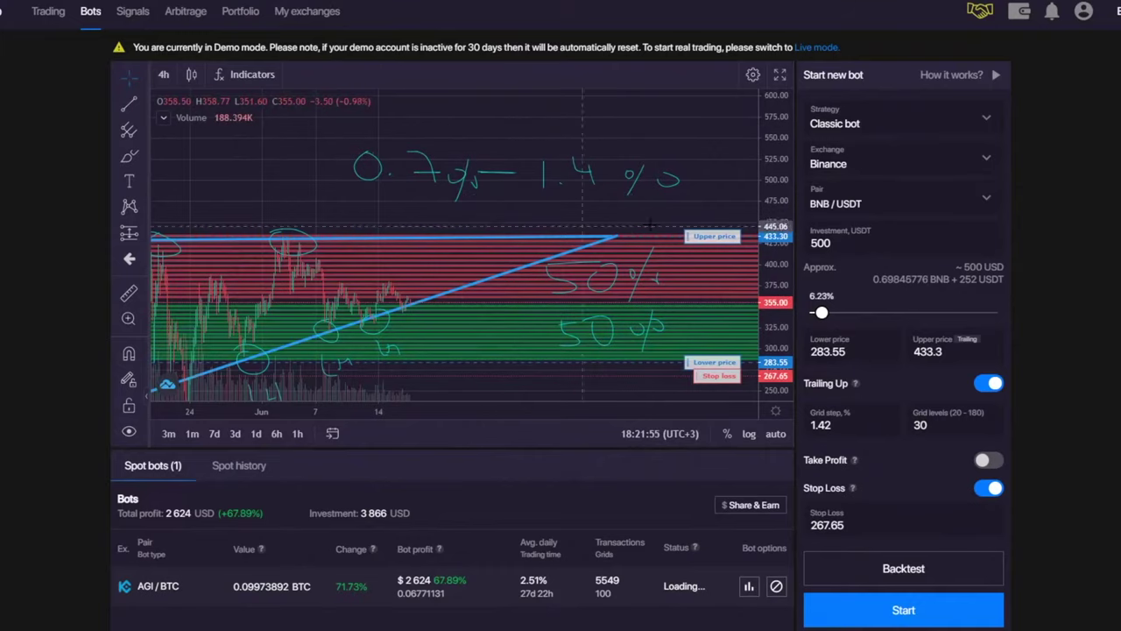
{"action": "left_click", "coordinate": [853, 424]}
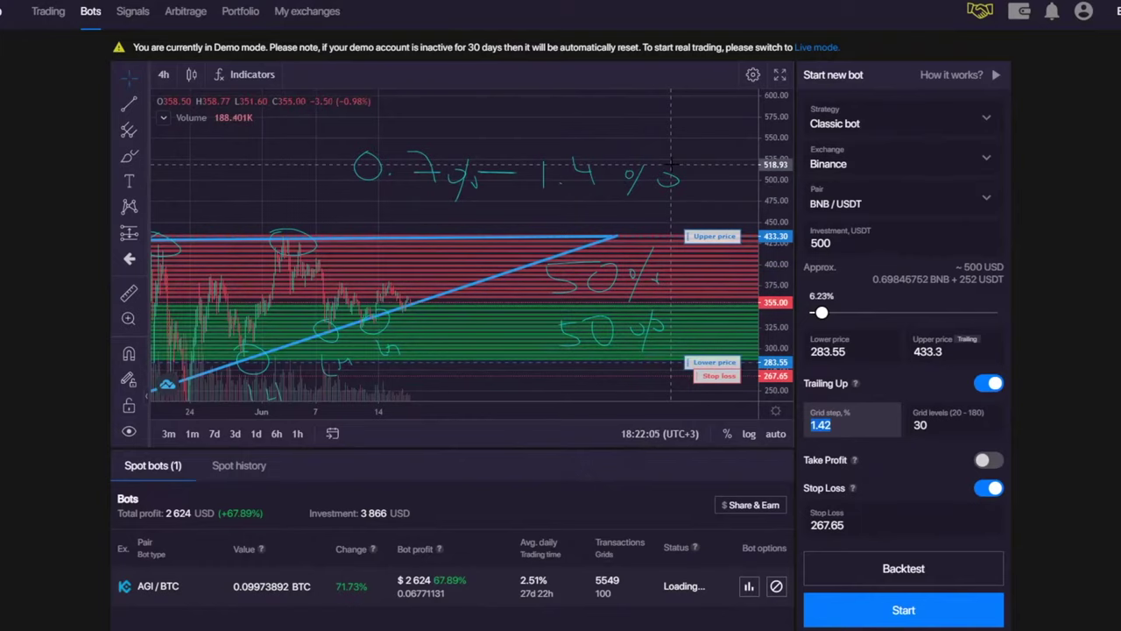
{"action": "left_click_drag", "start_coordinate": [523, 133], "coordinate": [606, 125]}
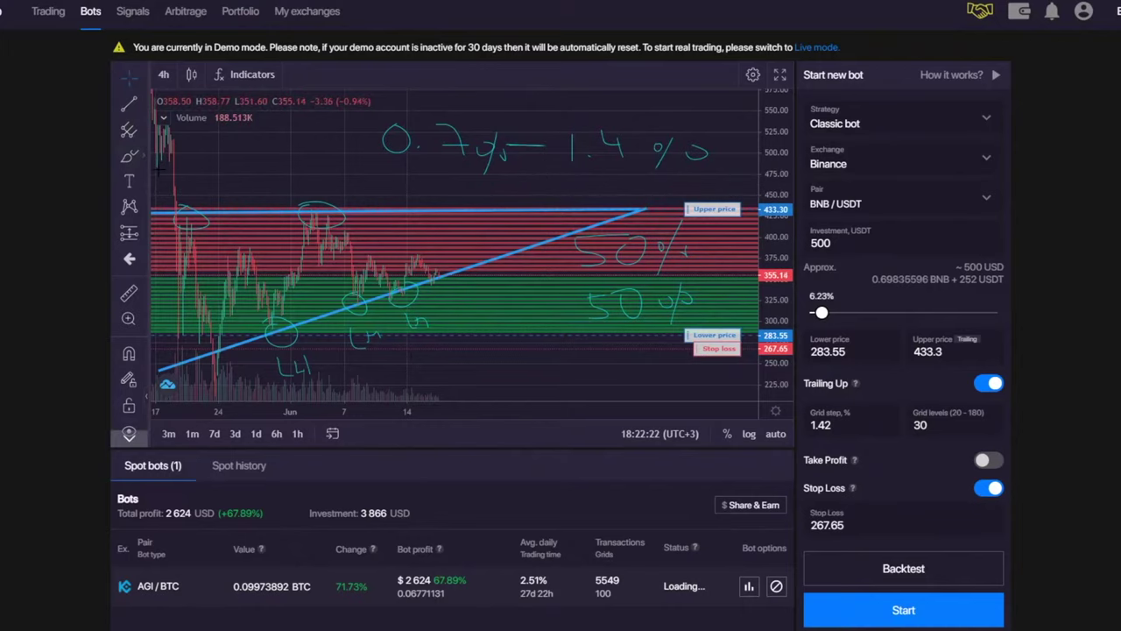
- Sketch a price swing from the latest candle down through the green zone and up into the red zone, and delete it
{"action": "left_click", "coordinate": [128, 156]}
{"action": "mouse_move", "coordinate": [439, 273]}
{"action": "left_mouse_down"}
{"action": "mouse_move", "coordinate": [477, 329]}
{"action": "mouse_move", "coordinate": [504, 317]}
{"action": "mouse_move", "coordinate": [547, 222]}
{"action": "left_mouse_up"}
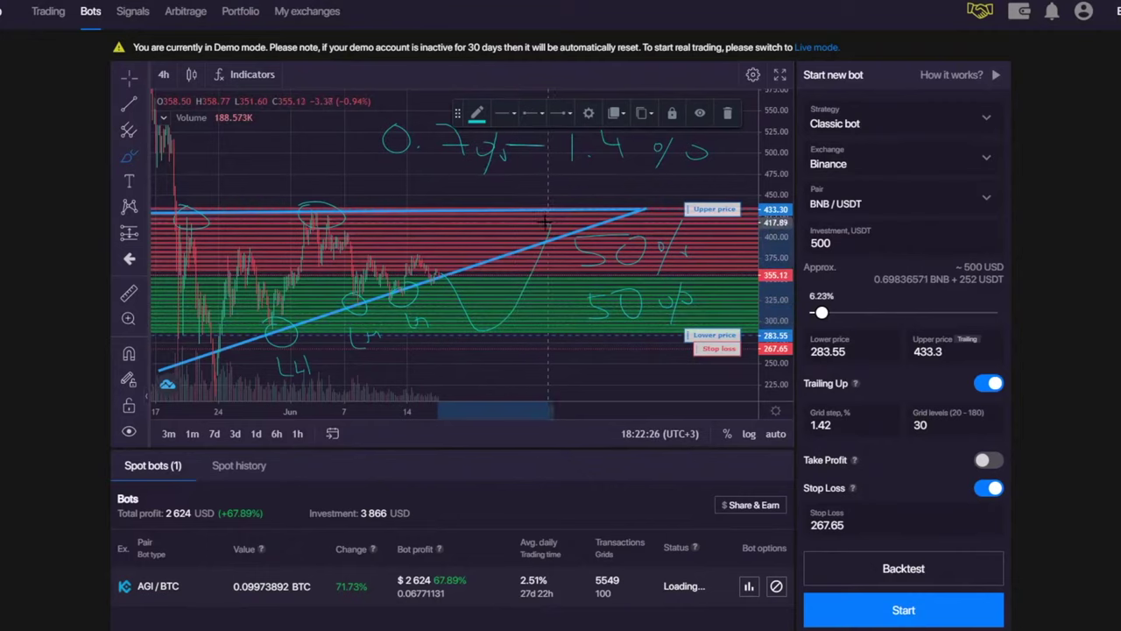
{"action": "left_click", "coordinate": [728, 114]}
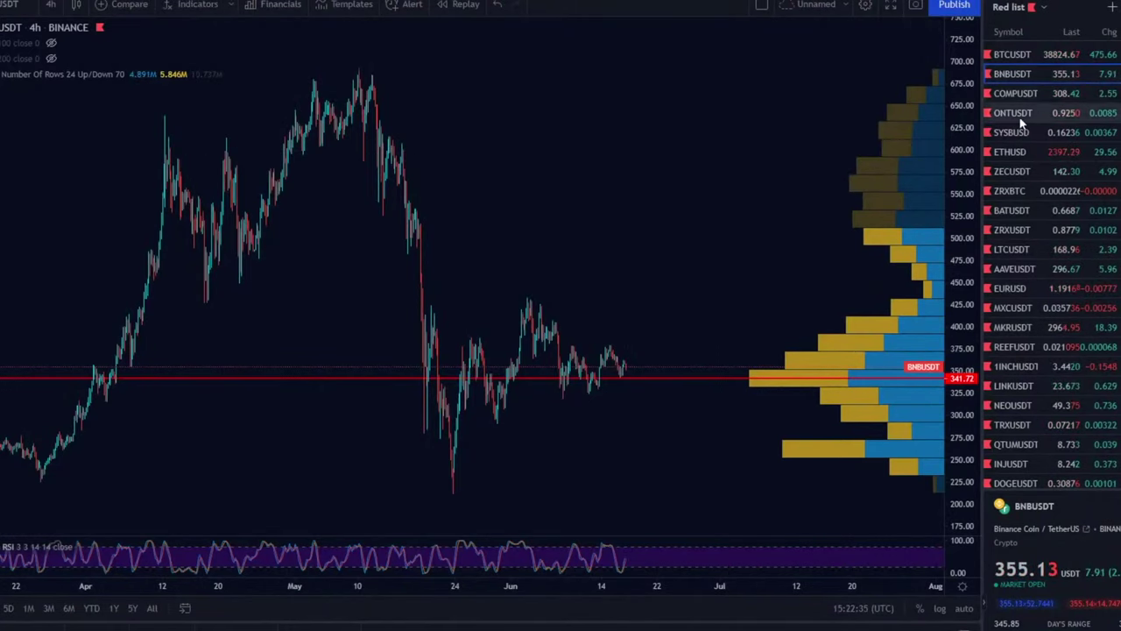
- Switch to TradingView, open ONTUSDT from the watchlist and examine its recent price range on the 4h chart
{"action": "key", "text": "Down"}
{"action": "key", "text": "Down"}
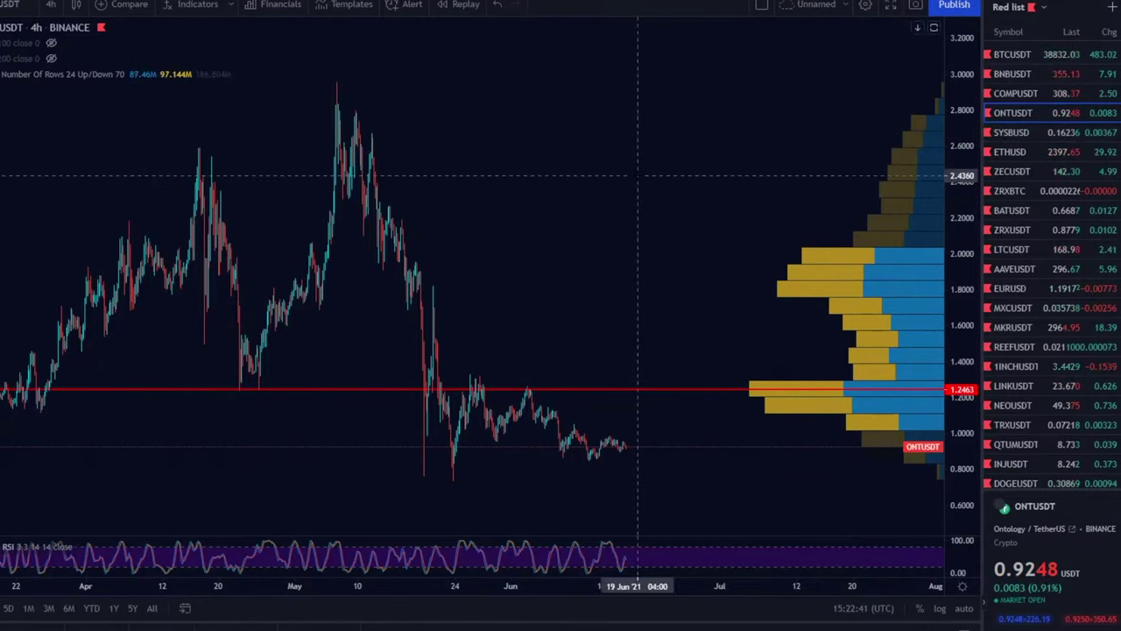
{"action": "scroll", "coordinate": [638, 175], "scroll_direction": "down", "scroll_amount": 3}
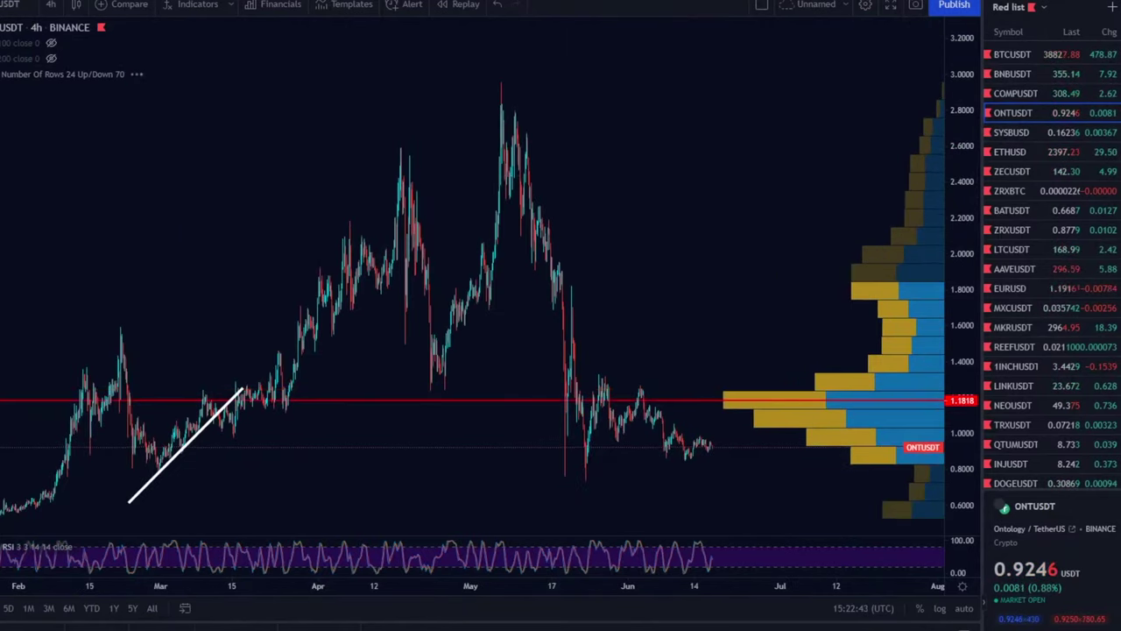
{"action": "left_click_drag", "start_coordinate": [692, 208], "coordinate": [512, 156]}
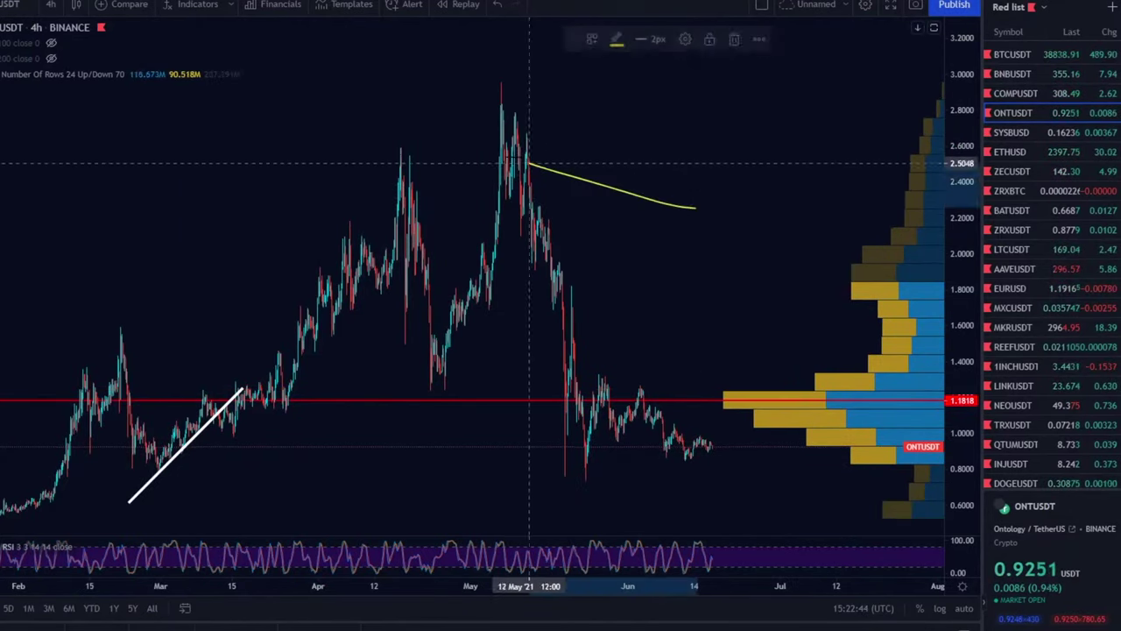
{"action": "left_click", "coordinate": [739, 39]}
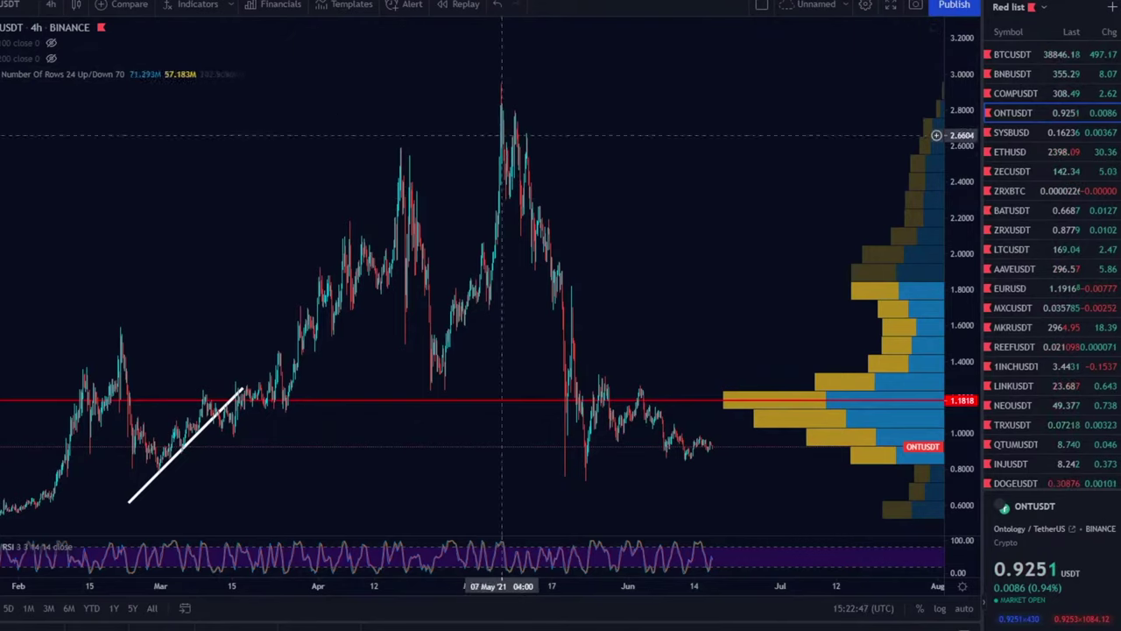
{"action": "left_click_drag", "start_coordinate": [656, 218], "coordinate": [430, 122]}
{"action": "scroll", "coordinate": [358, 188], "scroll_direction": "up", "scroll_amount": 3}
{"action": "left_click_drag", "start_coordinate": [337, 187], "coordinate": [531, 179]}
{"action": "left_click_drag", "start_coordinate": [947, 400], "coordinate": [948, 333]}
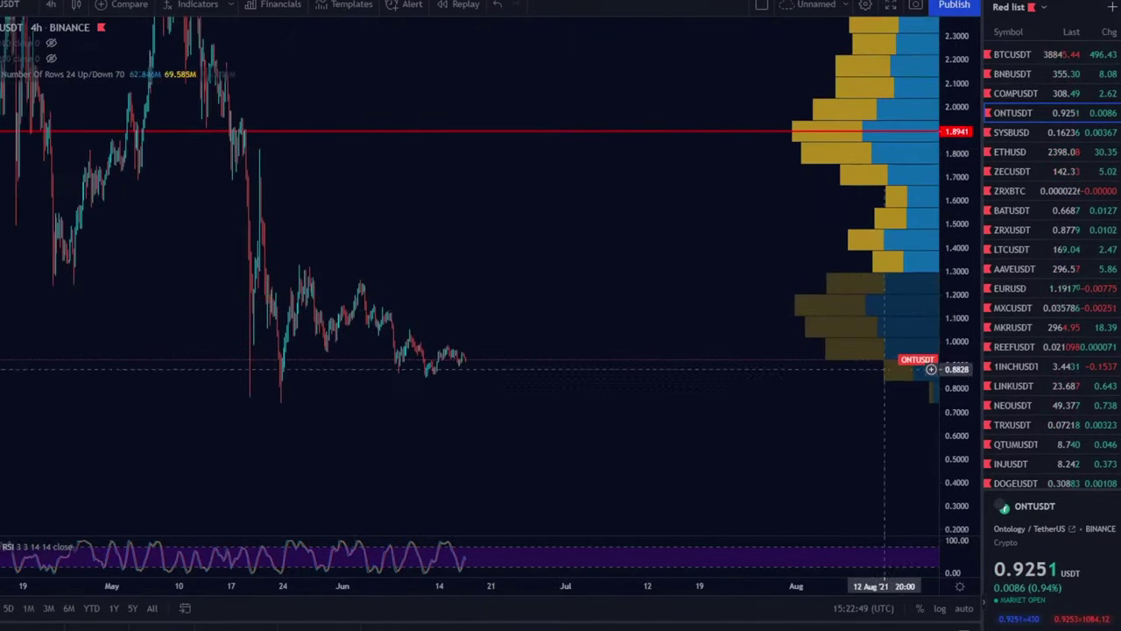
{"action": "scroll", "coordinate": [342, 248], "scroll_direction": "up", "scroll_amount": 4}
{"action": "left_click_drag", "start_coordinate": [370, 251], "coordinate": [613, 262]}
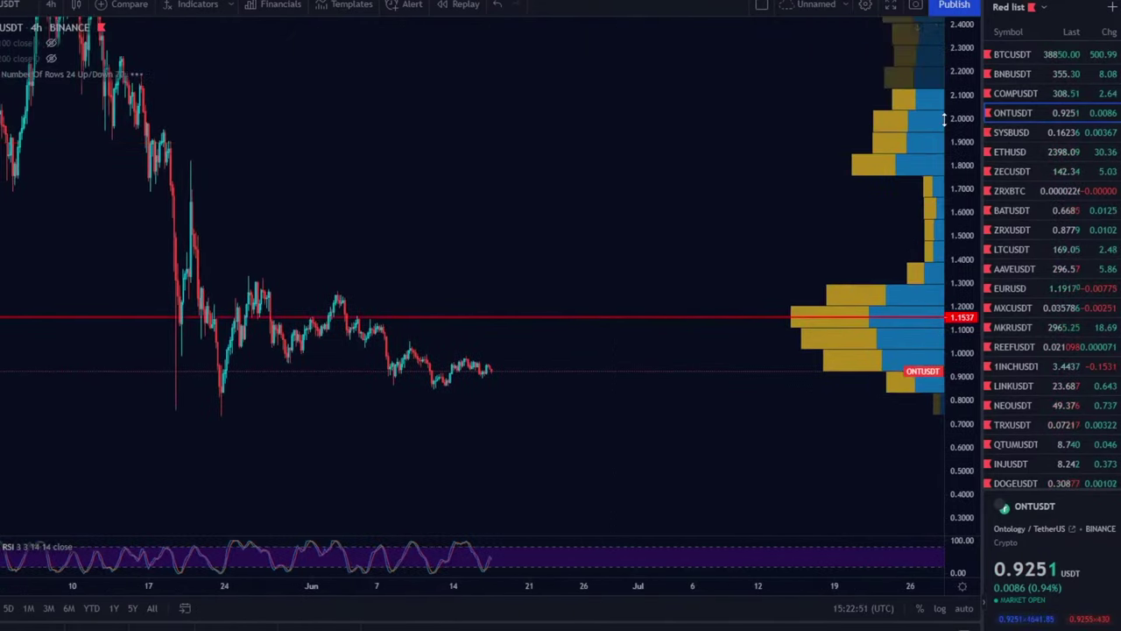
{"action": "scroll", "coordinate": [648, 158], "scroll_direction": "down", "scroll_amount": 1}
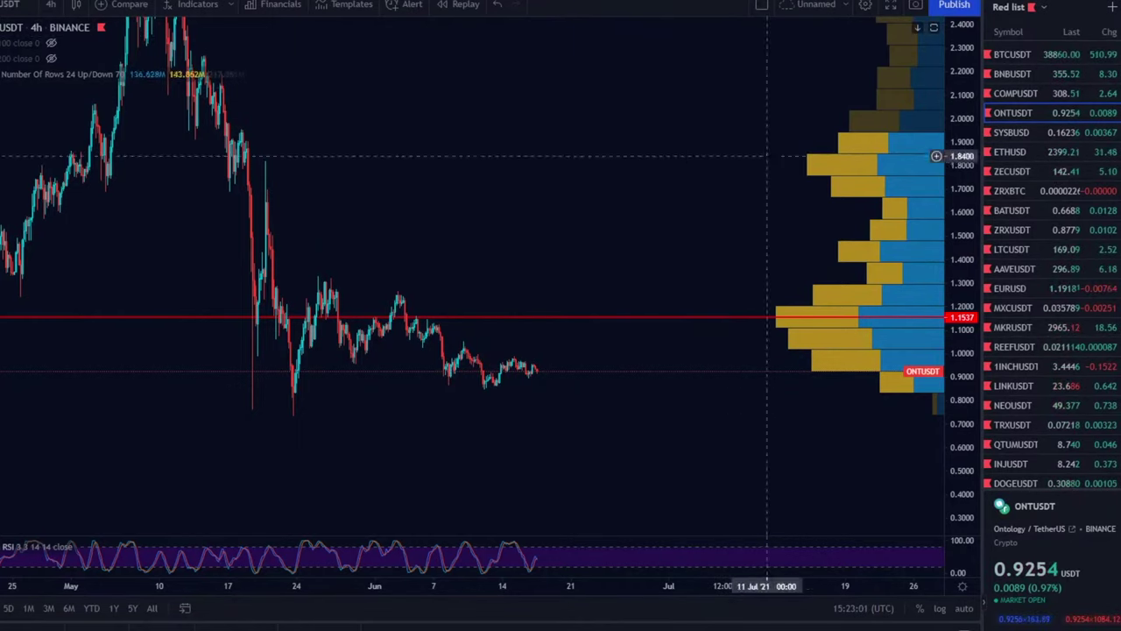
- Open the ETHUSD chart from the watchlist and remove all its drawings
{"action": "left_click", "coordinate": [1045, 134]}
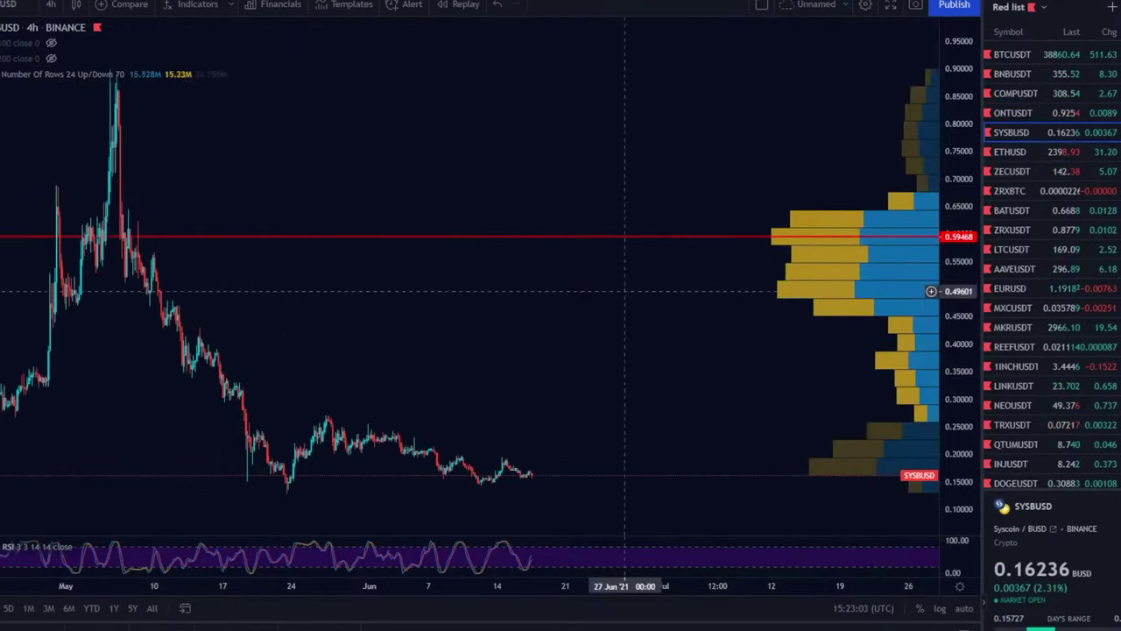
{"action": "left_click", "coordinate": [1025, 153]}
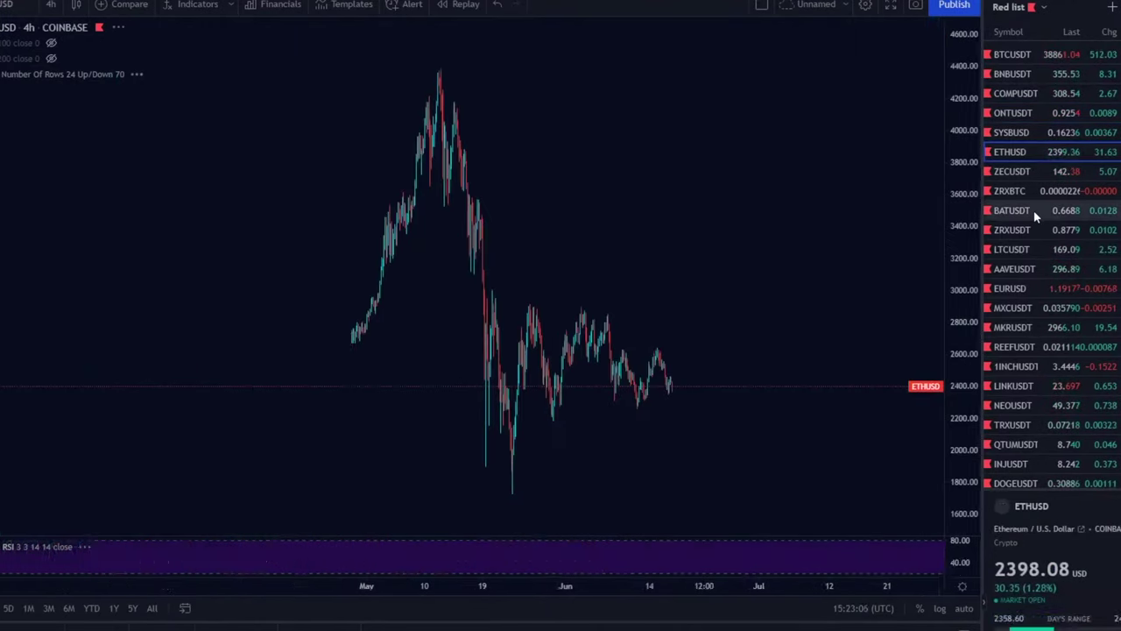
{"action": "right_click", "coordinate": [679, 205]}
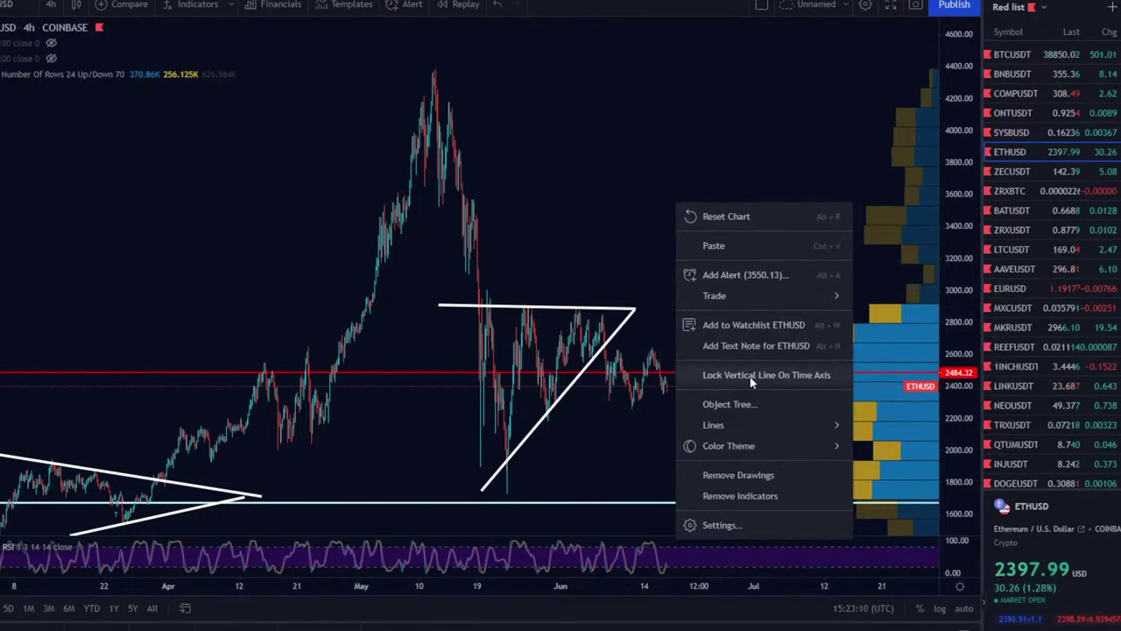
{"action": "left_click", "coordinate": [740, 474]}
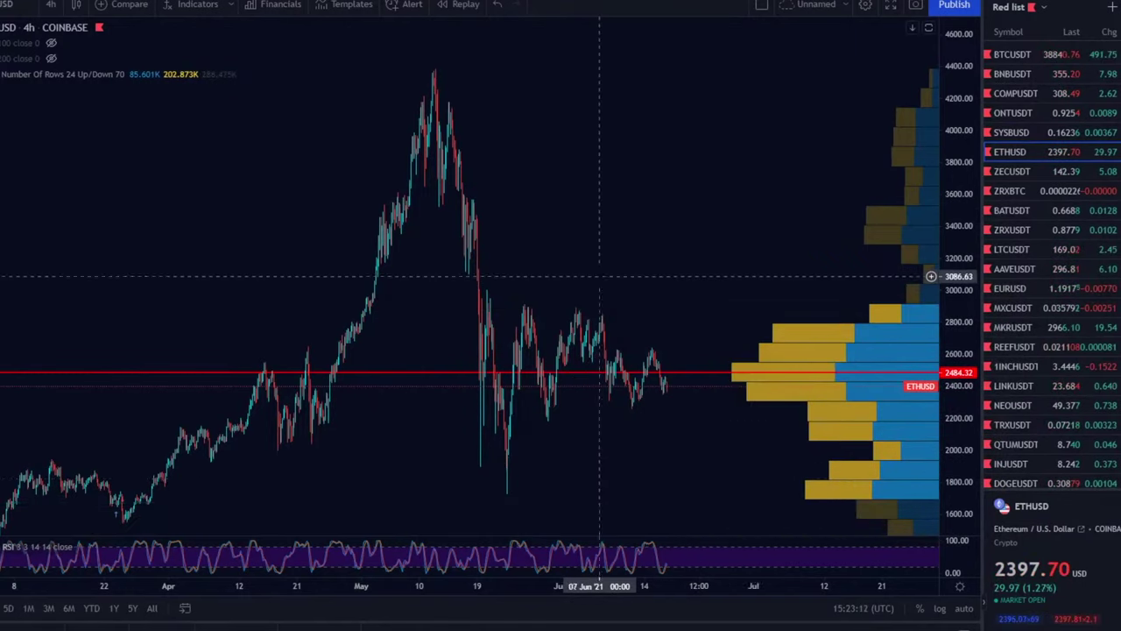
{"action": "scroll", "coordinate": [495, 307], "scroll_direction": "up", "scroll_amount": 5}
{"action": "scroll", "coordinate": [494, 306], "scroll_direction": "down", "scroll_amount": 5}
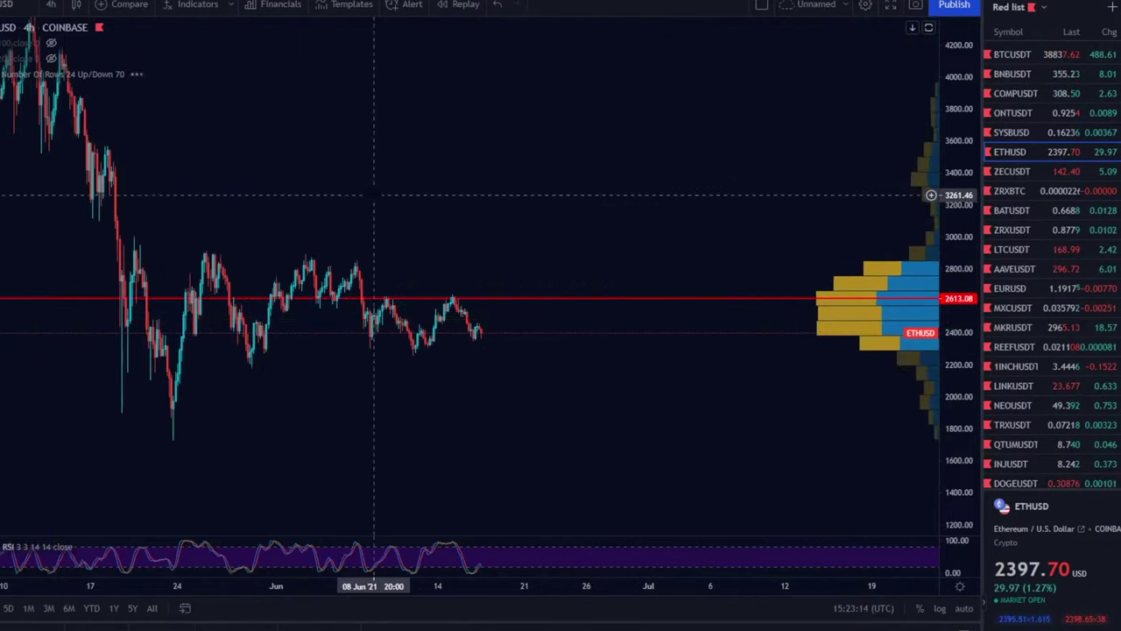
{"action": "left_click_drag", "start_coordinate": [460, 190], "coordinate": [426, 192]}
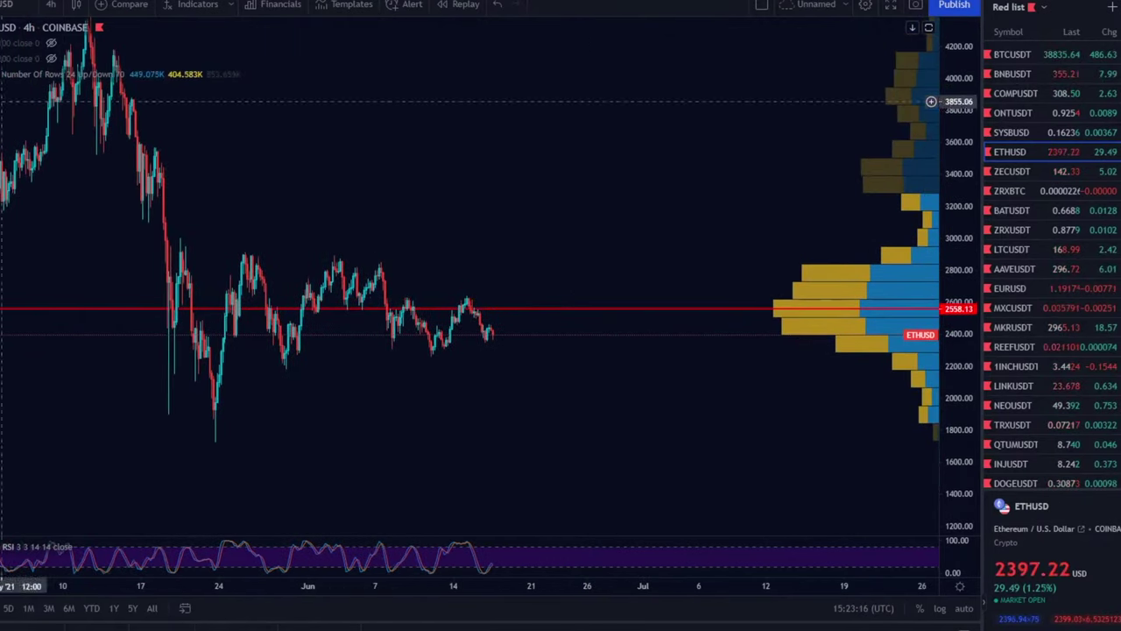
- Switch back to Bitsgap and change the bot's trading pair to ETH/USDT
{"action": "key", "text": "ctrl+Tab"}
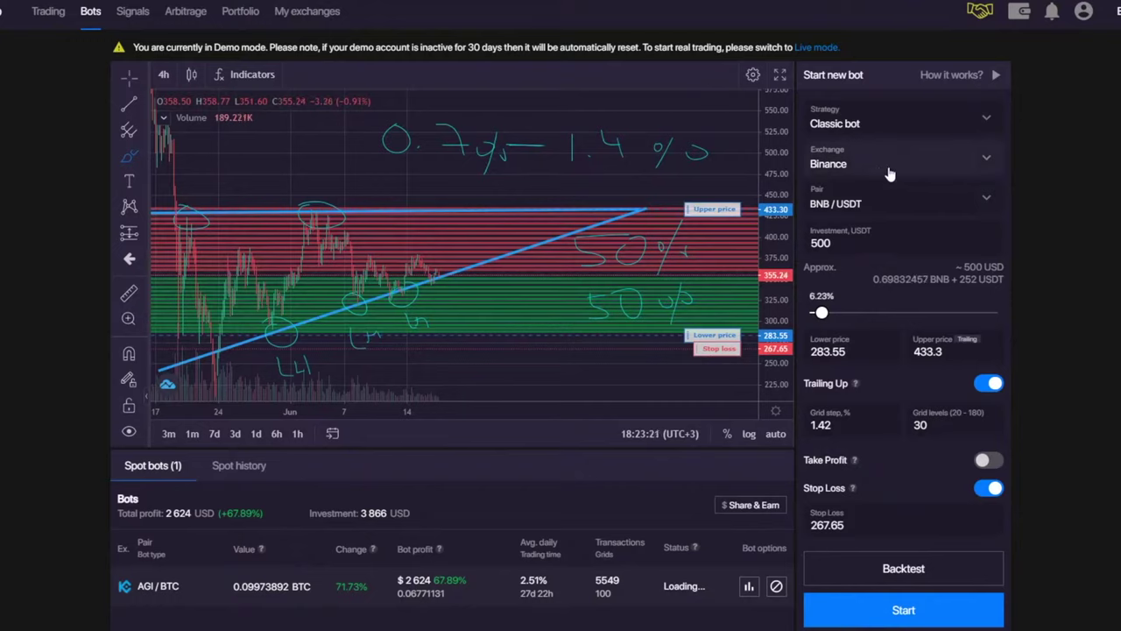
{"action": "left_click", "coordinate": [905, 205]}
{"action": "type", "text": "BNB/U"}
{"action": "key", "text": "BackSpace"}
{"action": "key", "text": "BackSpace"}
{"action": "key", "text": "BackSpace"}
{"action": "key", "text": "BackSpace"}
{"action": "key", "text": "BackSpace"}
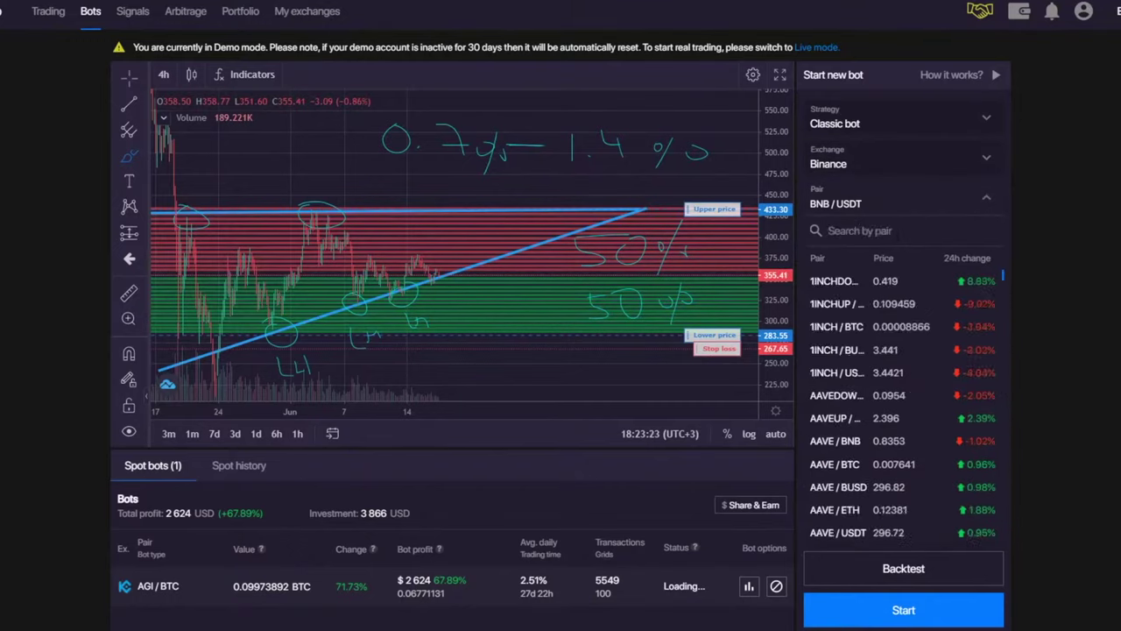
{"action": "type", "text": "ETH/USDT"}
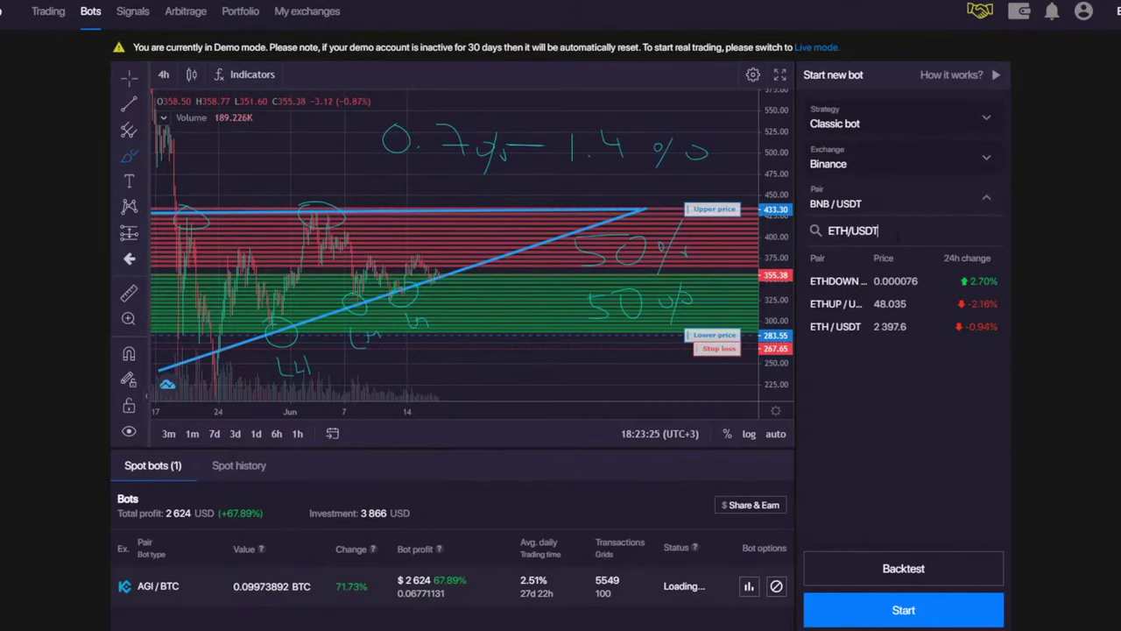
{"action": "left_click", "coordinate": [850, 331]}
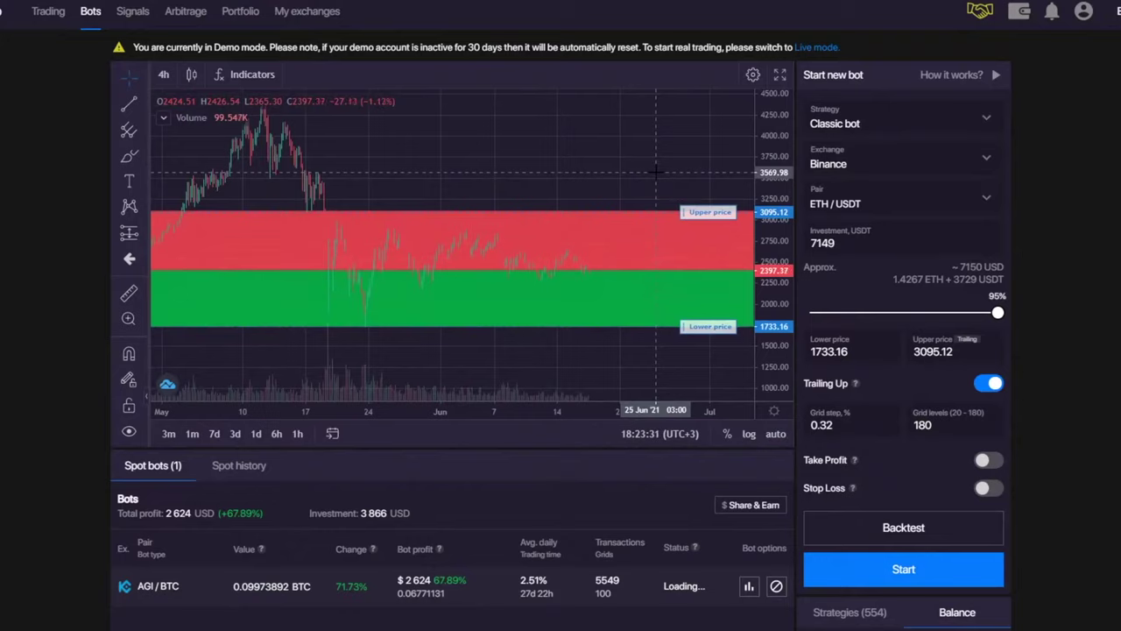
- Set the ETH/USDT bot's grid levels to 30
{"action": "double_click", "coordinate": [922, 425]}
{"action": "type", "text": "30"}
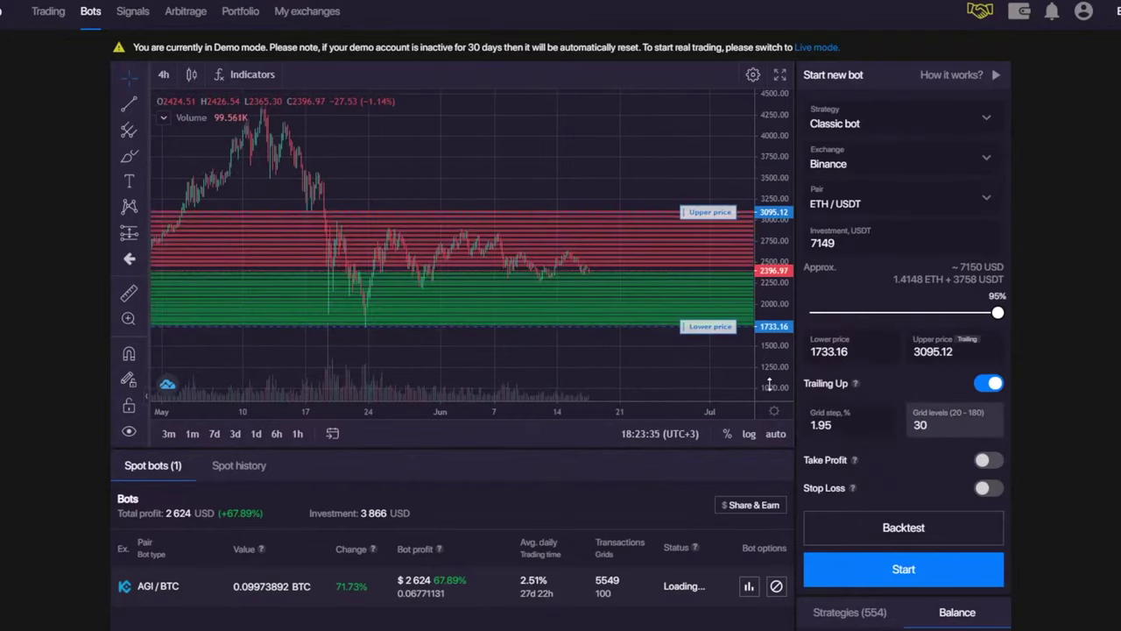
- Handwrite "EIP" with the Brush above the ETH/USDT grid and remove the drawing from the chart
{"action": "left_click_drag", "start_coordinate": [774, 333], "coordinate": [774, 245]}
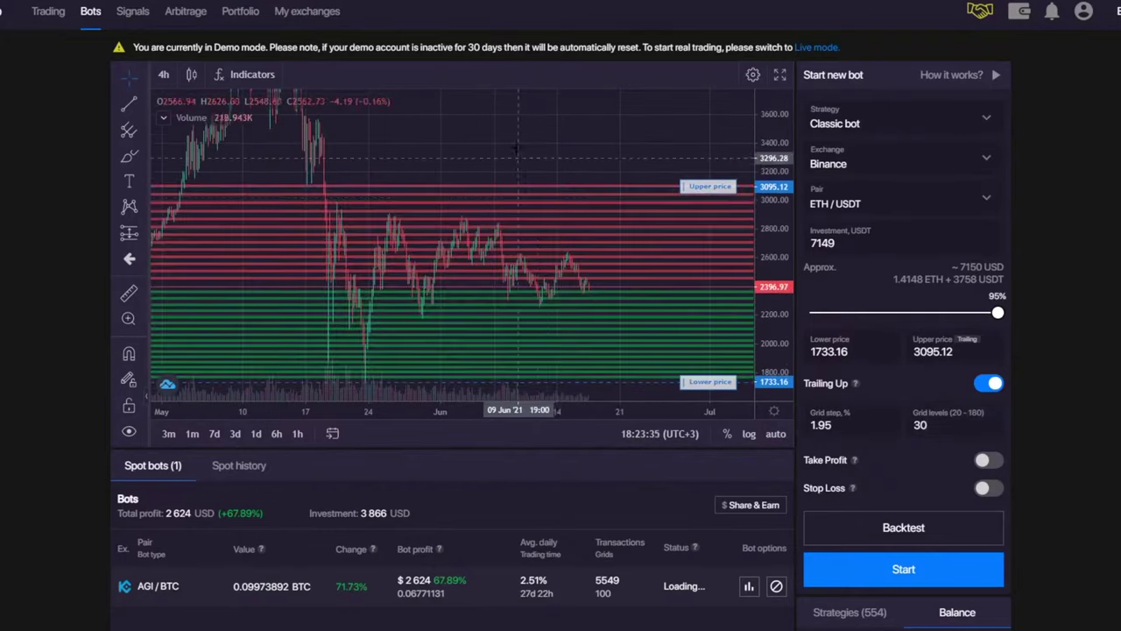
{"action": "left_click_drag", "start_coordinate": [517, 164], "coordinate": [508, 107]}
{"action": "left_click_drag", "start_coordinate": [510, 152], "coordinate": [501, 303]}
{"action": "left_click", "coordinate": [129, 155]}
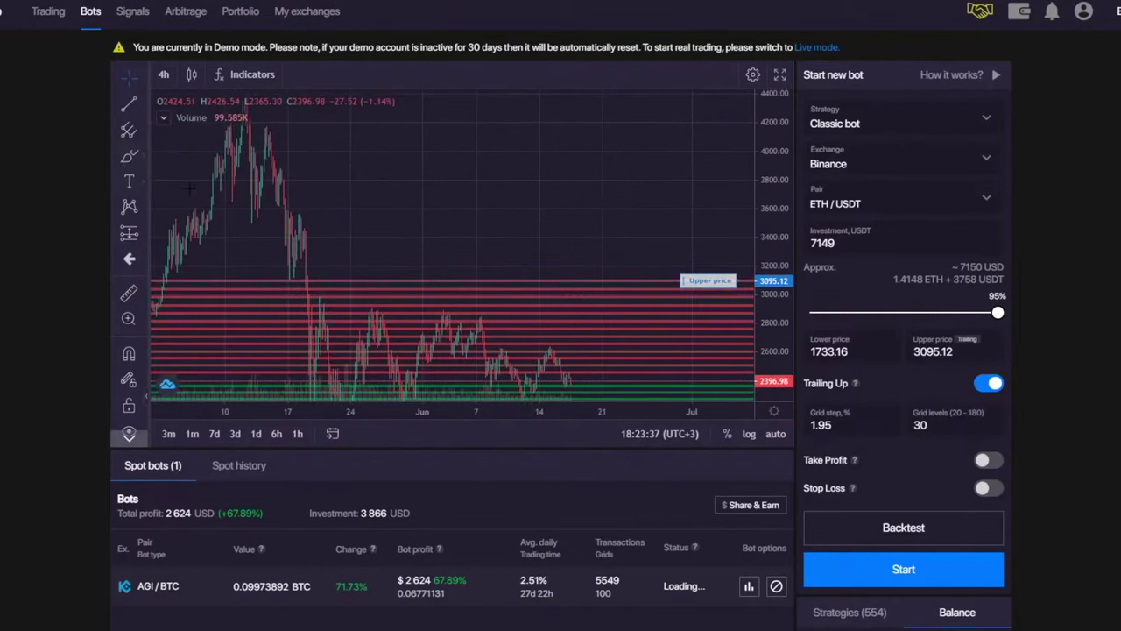
{"action": "mouse_move", "coordinate": [415, 182]}
{"action": "left_mouse_down"}
{"action": "mouse_move", "coordinate": [428, 208]}
{"action": "mouse_move", "coordinate": [436, 177]}
{"action": "left_mouse_up"}
{"action": "left_click_drag", "start_coordinate": [425, 194], "coordinate": [473, 203]}
{"action": "mouse_move", "coordinate": [480, 181]}
{"action": "left_mouse_down"}
{"action": "mouse_move", "coordinate": [488, 206]}
{"action": "mouse_move", "coordinate": [527, 230]}
{"action": "left_mouse_up"}
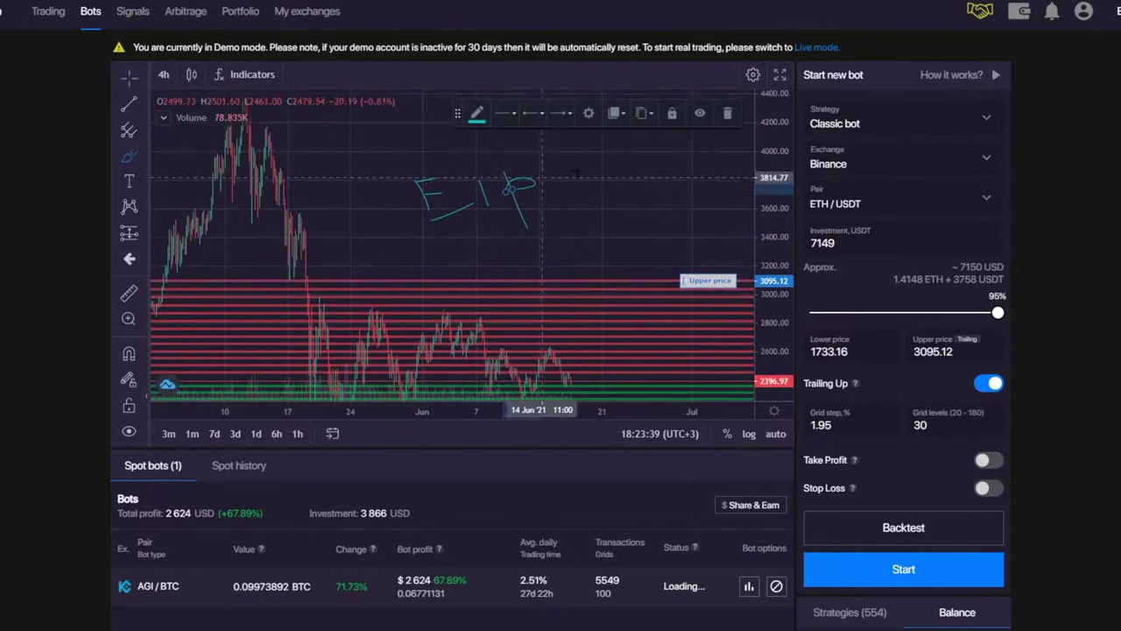
{"action": "right_click", "coordinate": [552, 158]}
{"action": "left_click", "coordinate": [619, 234]}
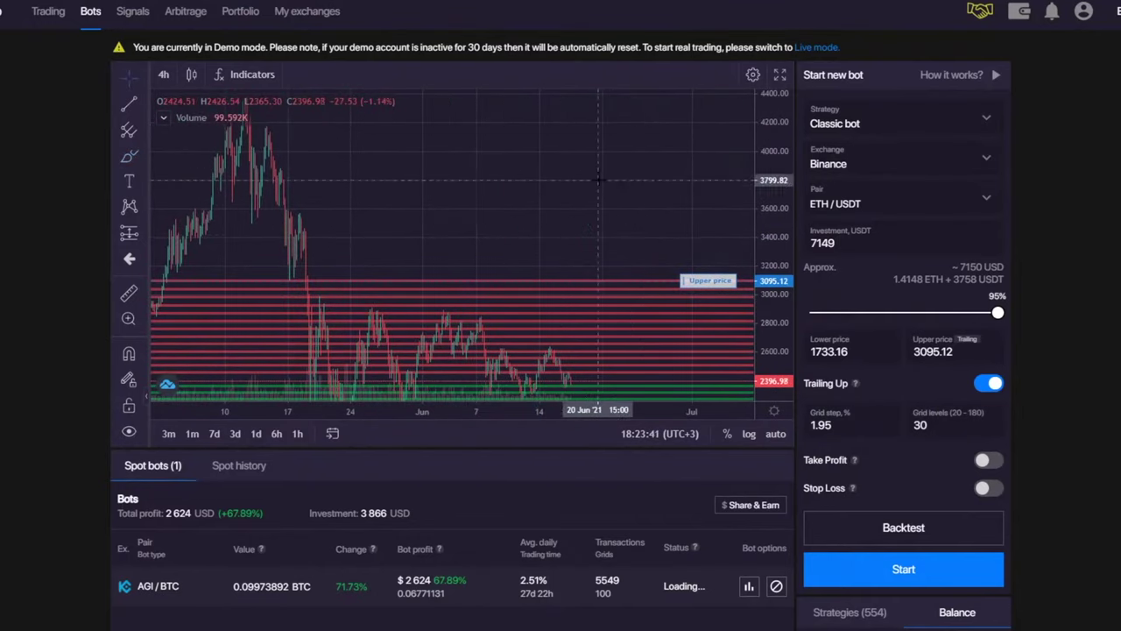
- Examine the 4h ETH/USDT price movement from May to mid-June against the grid's upper and lower price limits
{"action": "left_click_drag", "start_coordinate": [781, 141], "coordinate": [781, 193]}
{"action": "left_click_drag", "start_coordinate": [549, 227], "coordinate": [535, 157]}
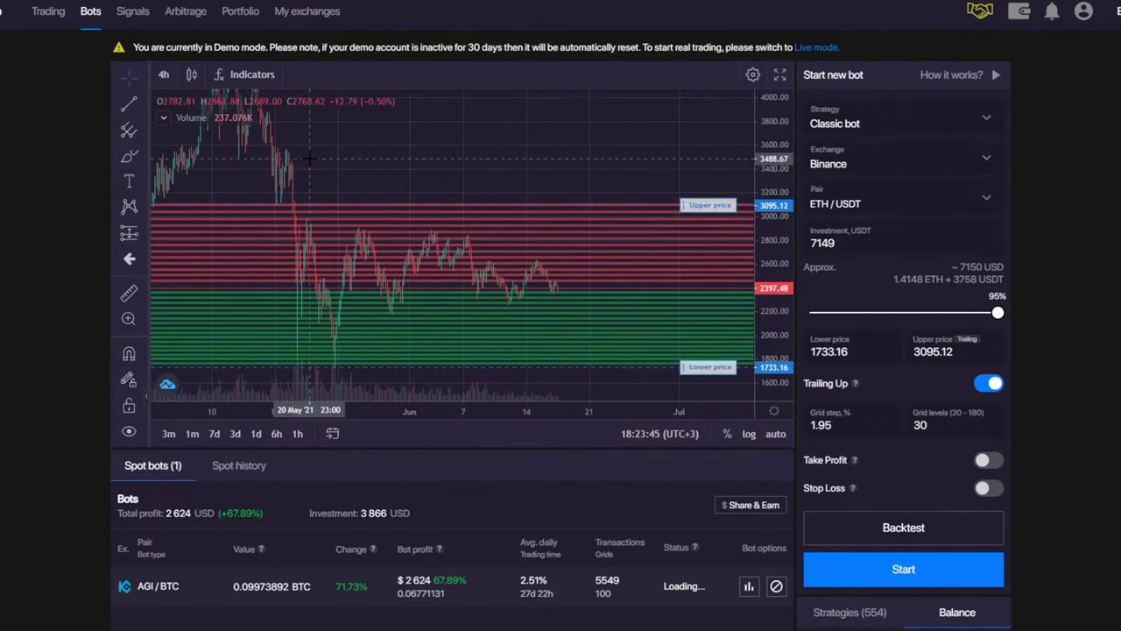
{"action": "left_click_drag", "start_coordinate": [382, 169], "coordinate": [425, 160]}
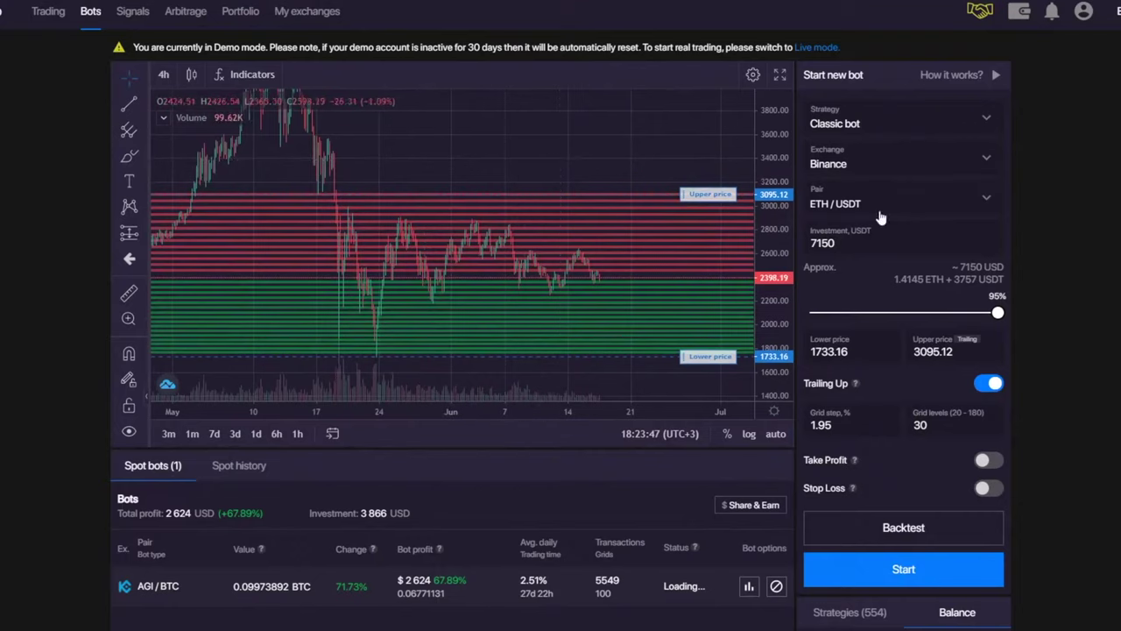
{"action": "left_click_drag", "start_coordinate": [557, 138], "coordinate": [502, 109]}
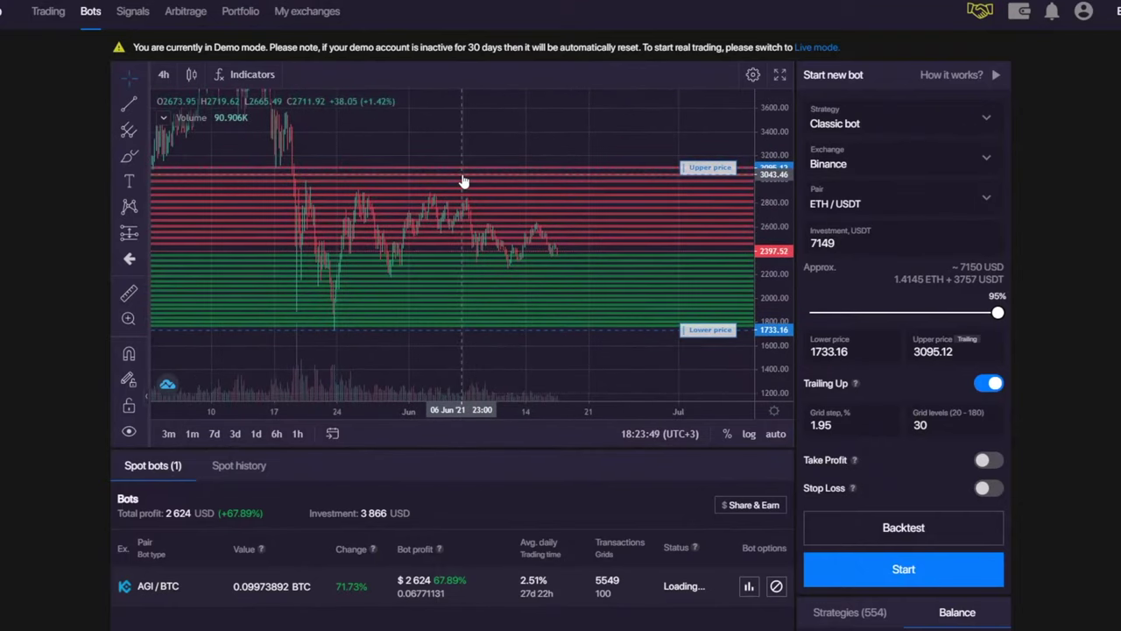
{"action": "scroll", "coordinate": [466, 176], "scroll_direction": "down", "scroll_amount": 3}
{"action": "scroll", "coordinate": [469, 175], "scroll_direction": "up", "scroll_amount": 3}
{"action": "left_click_drag", "start_coordinate": [473, 147], "coordinate": [490, 130]}
{"action": "left_click_drag", "start_coordinate": [785, 373], "coordinate": [785, 373]}
{"action": "left_click_drag", "start_coordinate": [504, 122], "coordinate": [477, 129]}
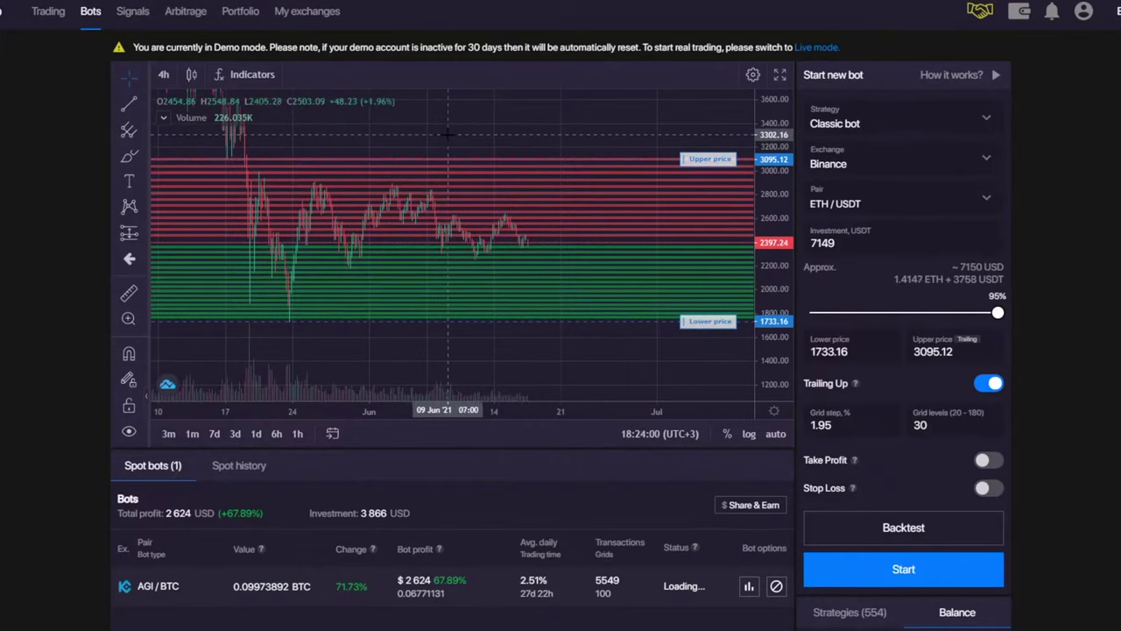
{"action": "left_click_drag", "start_coordinate": [454, 141], "coordinate": [433, 142]}
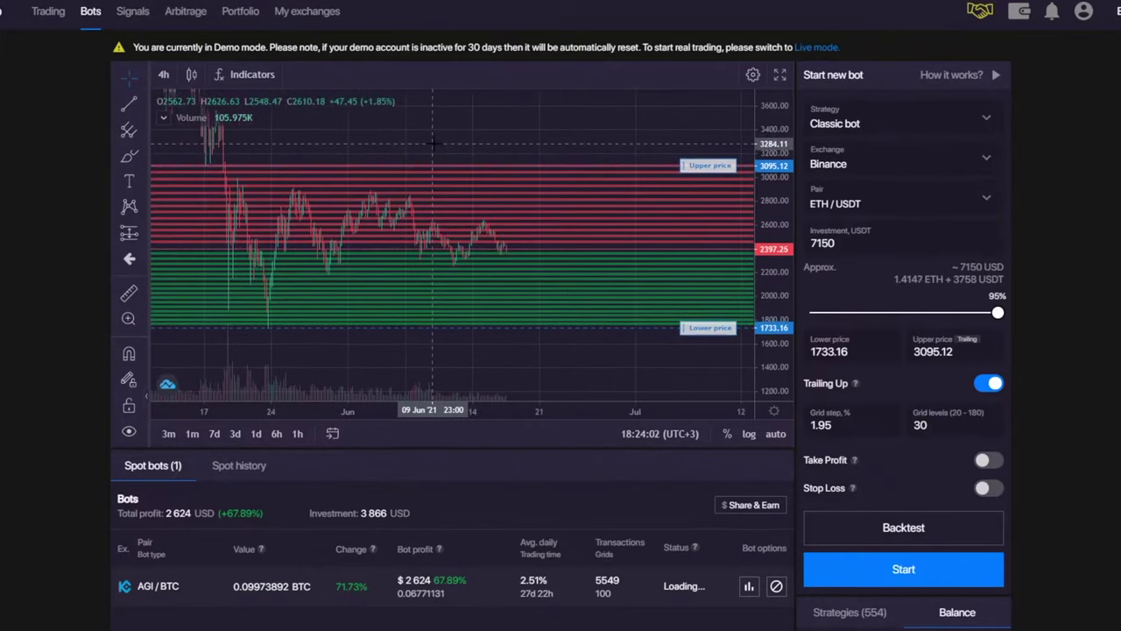
{"action": "scroll", "coordinate": [400, 149], "scroll_direction": "down", "scroll_amount": 1}
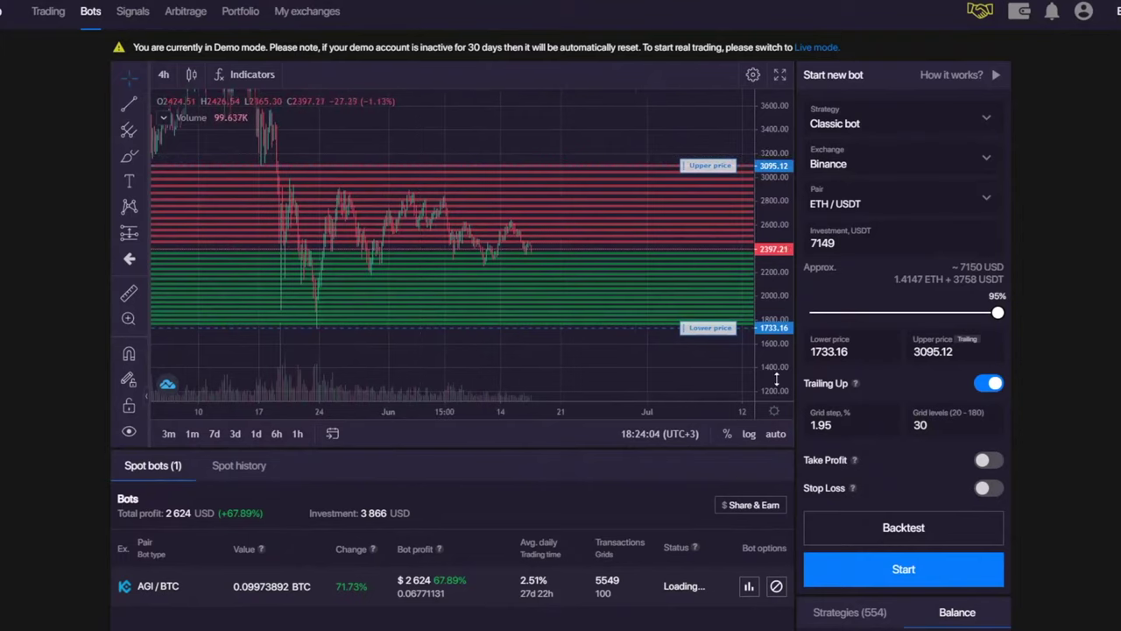
- Draw a nearly horizontal resistance trend line across the recent highs and shift it up to about 2893
{"action": "left_click", "coordinate": [146, 156]}
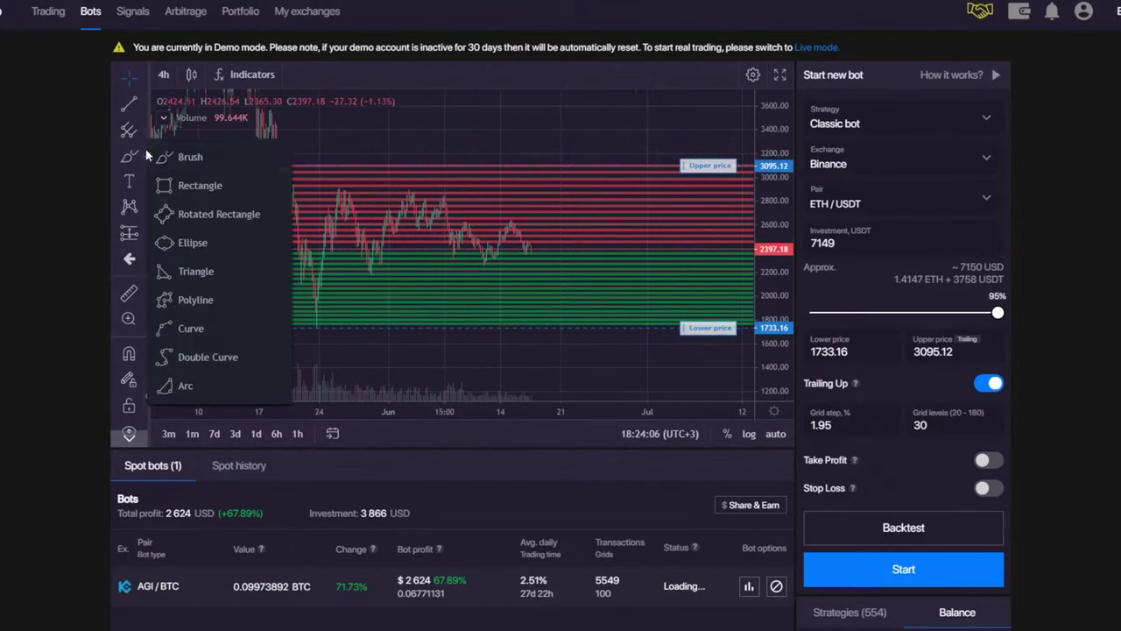
{"action": "left_click", "coordinate": [145, 103]}
{"action": "left_click", "coordinate": [180, 88]}
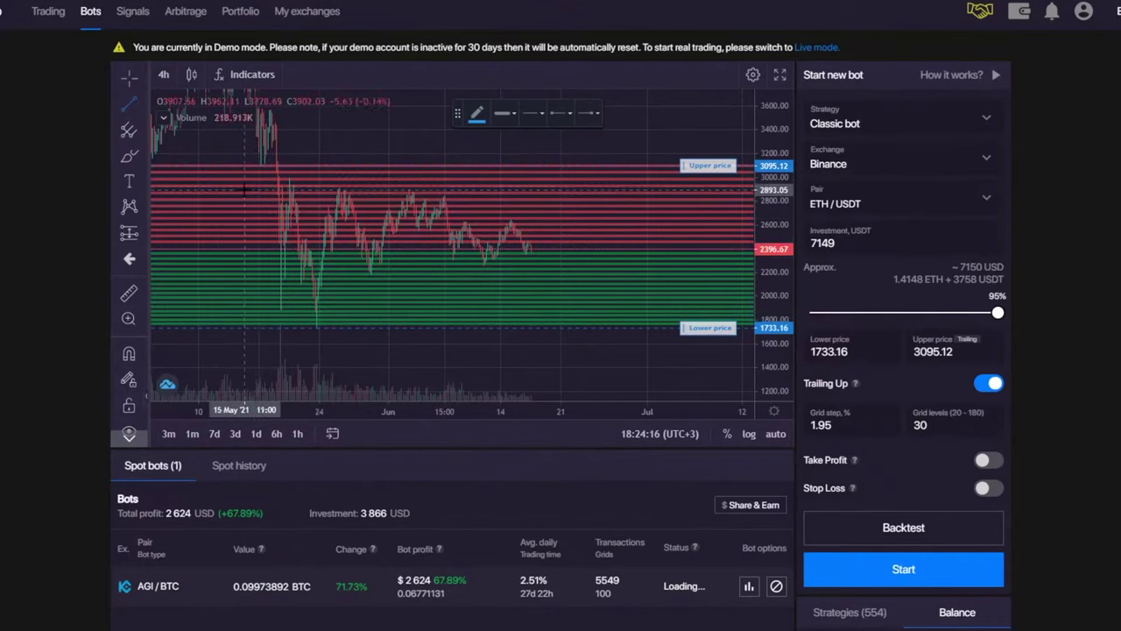
{"action": "left_click", "coordinate": [208, 194]}
{"action": "left_click", "coordinate": [698, 197]}
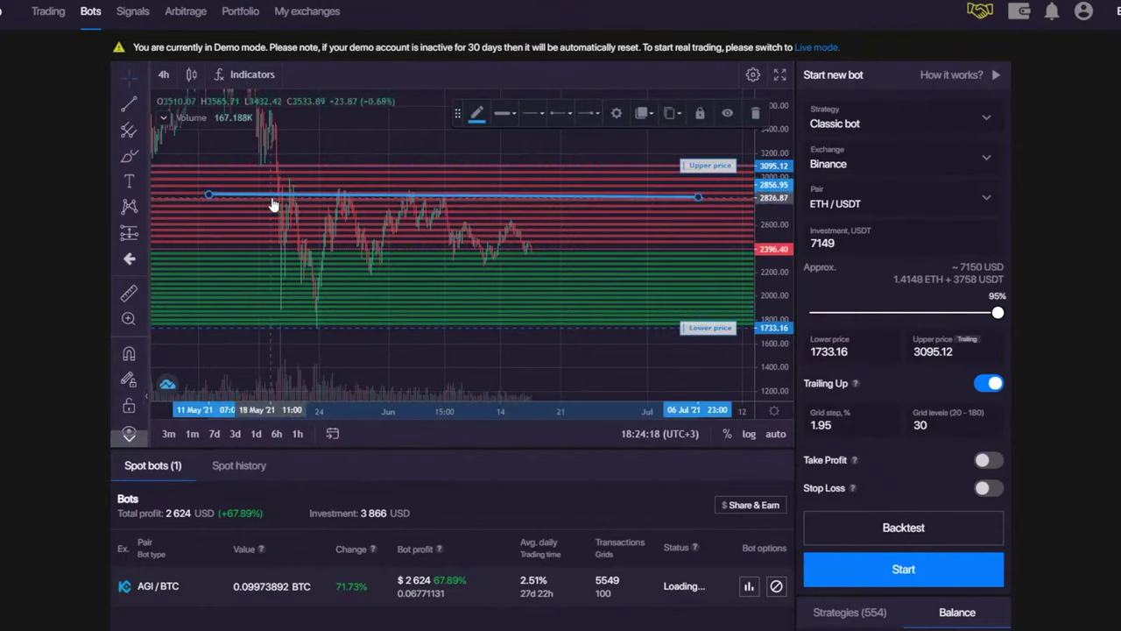
{"action": "left_click_drag", "start_coordinate": [274, 201], "coordinate": [270, 196]}
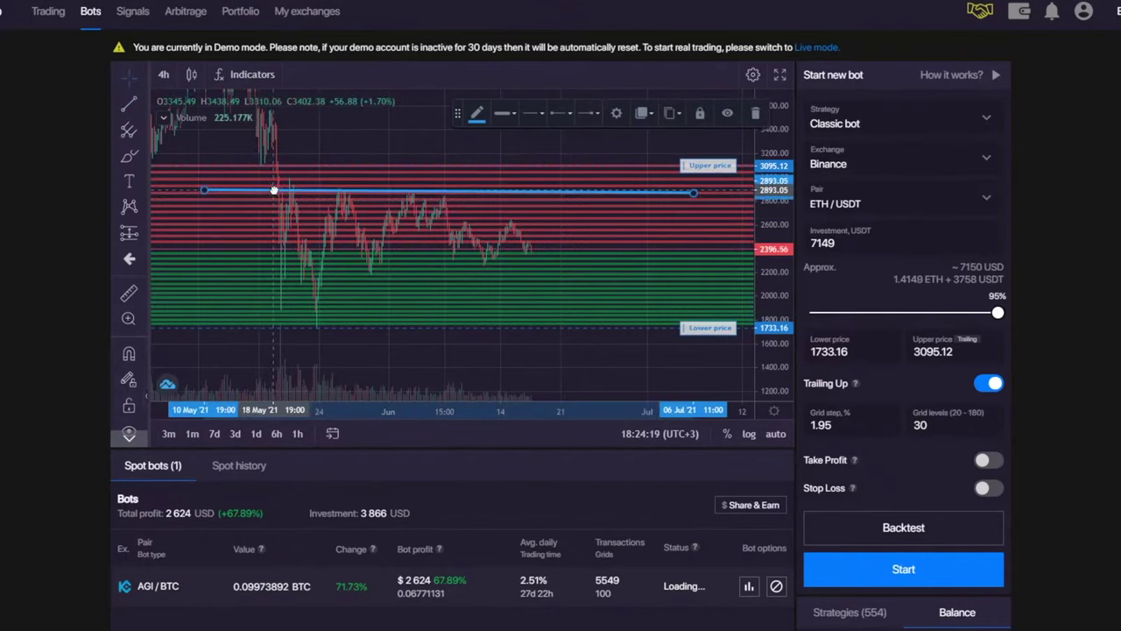
- Draw a rising support trend line under the recent lows, from about 1840 on 13 May to about 2532 on 29 June
{"action": "left_click", "coordinate": [131, 108]}
{"action": "left_click", "coordinate": [227, 316]}
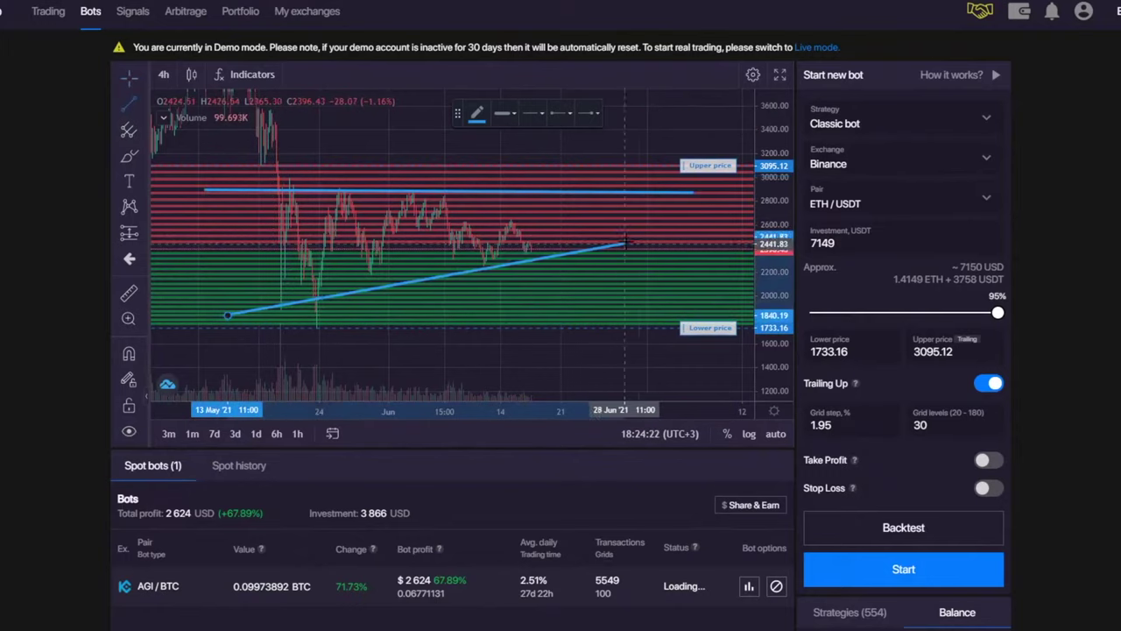
{"action": "left_click", "coordinate": [636, 233]}
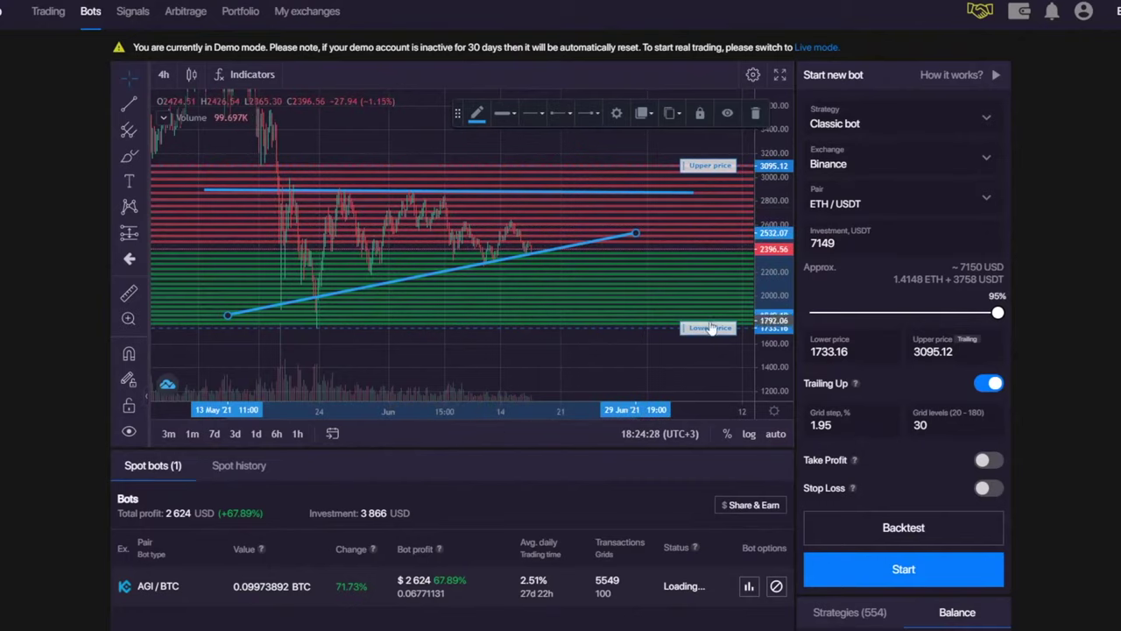
- Narrow the bot's grid range to a lower price of 2147.03 and an upper price of 2887.04
{"action": "left_click_drag", "start_coordinate": [710, 328], "coordinate": [710, 278]}
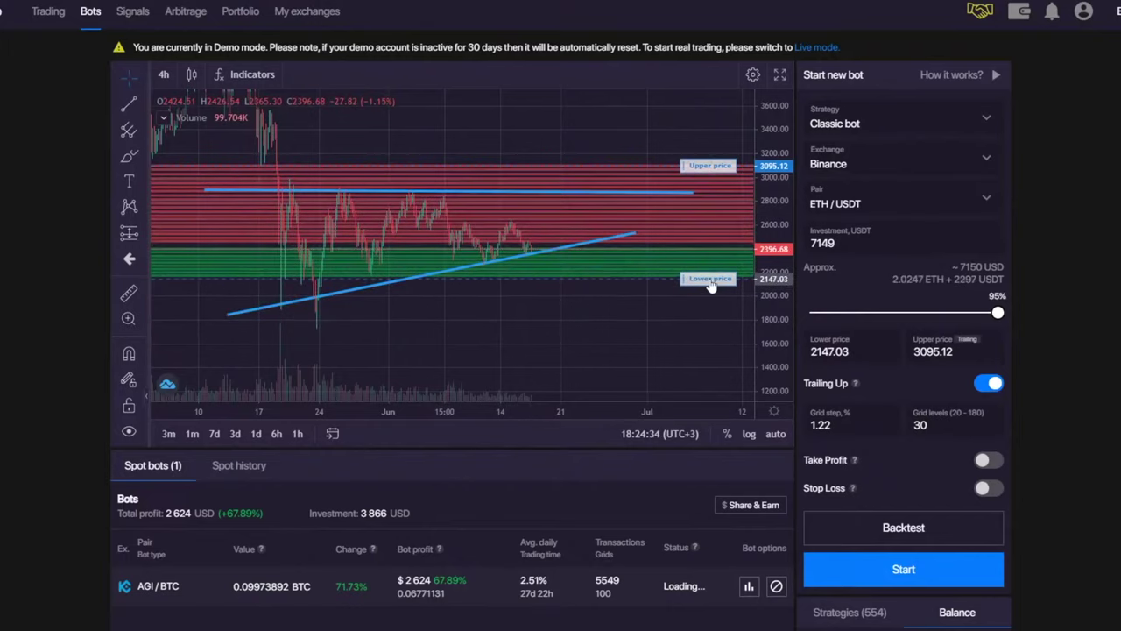
{"action": "left_click_drag", "start_coordinate": [707, 165], "coordinate": [711, 192]}
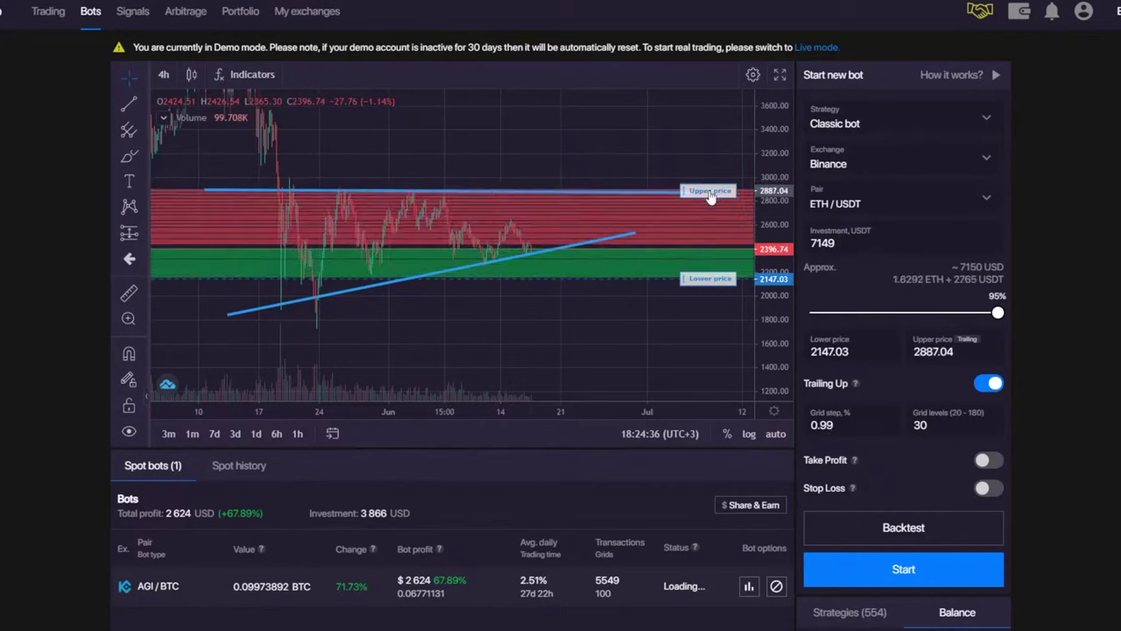
{"action": "left_click_drag", "start_coordinate": [782, 380], "coordinate": [767, 301]}
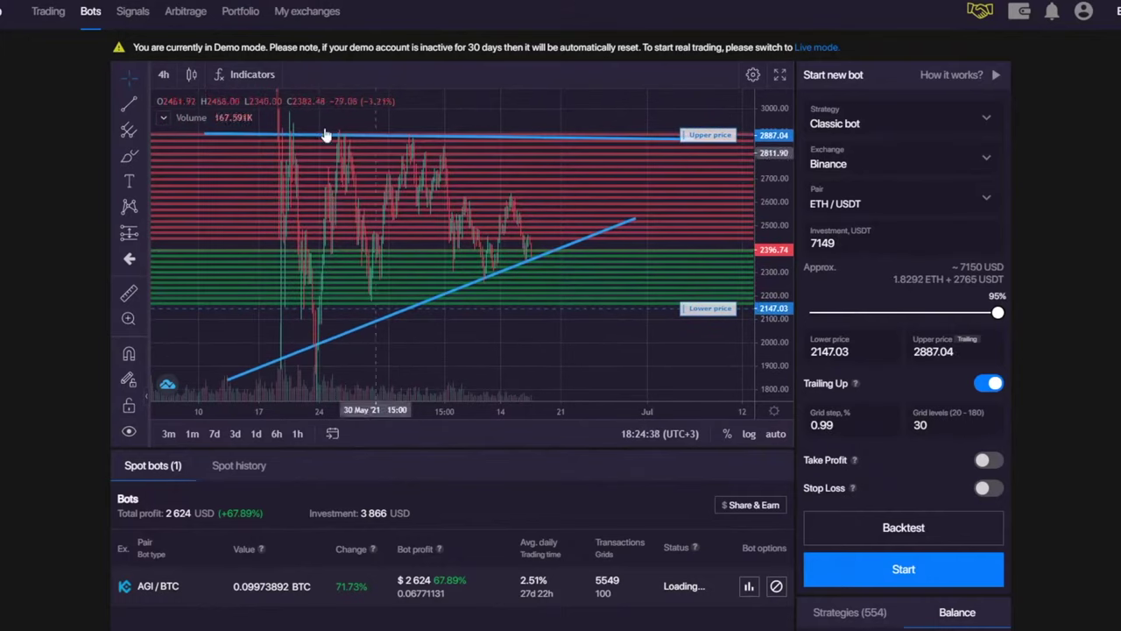
{"action": "left_click", "coordinate": [122, 81]}
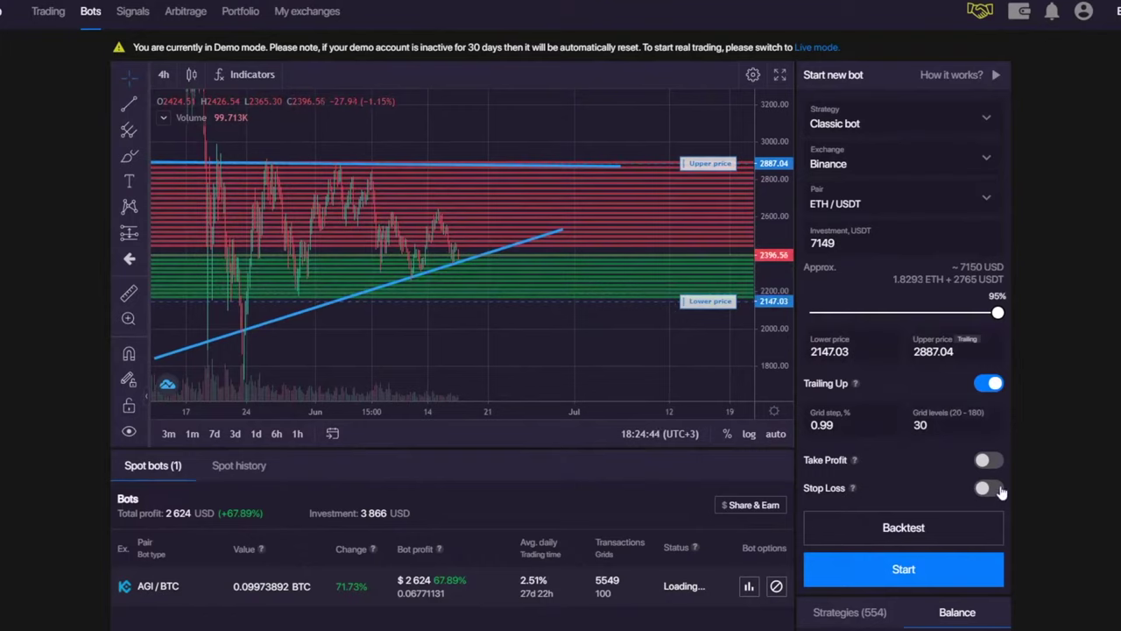
- Enable the bot's Stop Loss and nudge the upper price line on the chart down to 2878.20
{"action": "left_click", "coordinate": [998, 490]}
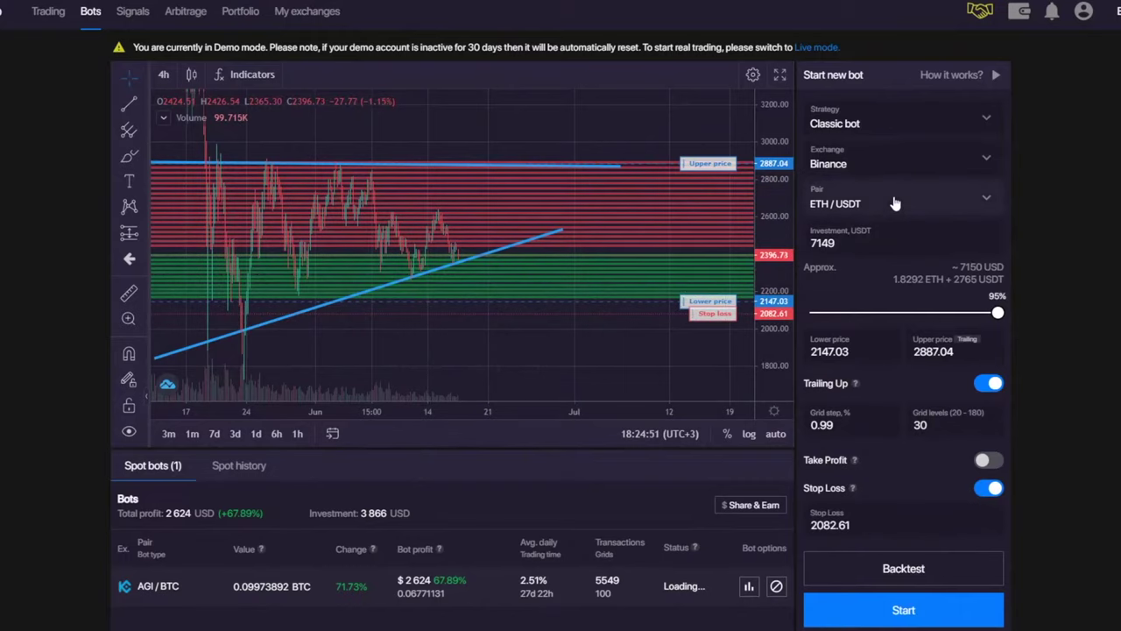
{"action": "scroll", "coordinate": [611, 260], "scroll_direction": "down", "scroll_amount": 3}
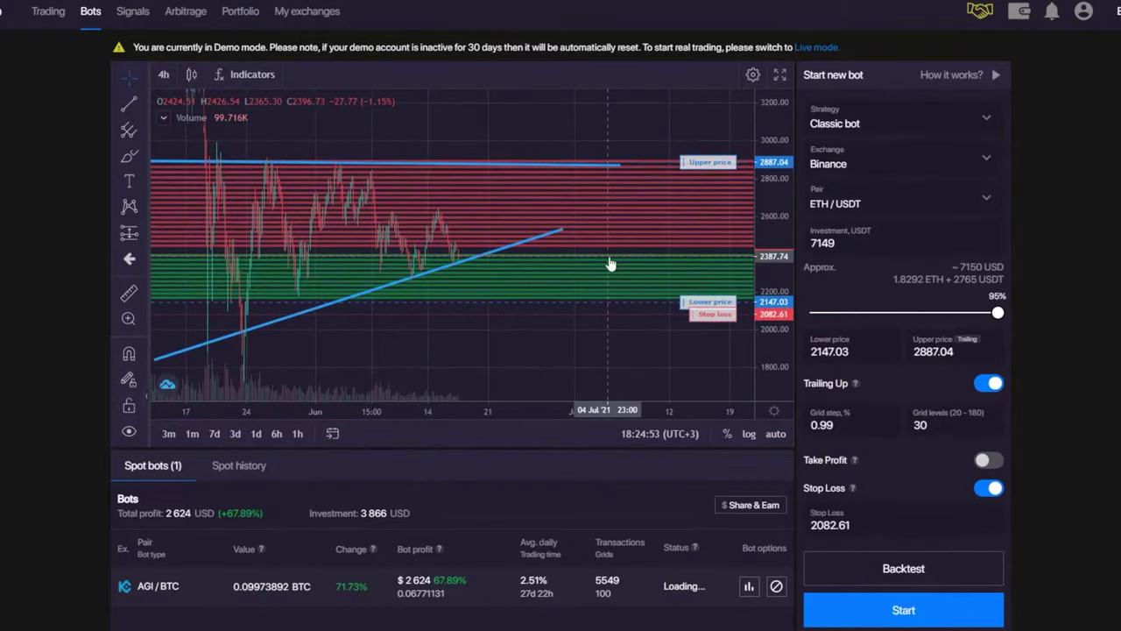
{"action": "left_click_drag", "start_coordinate": [775, 361], "coordinate": [771, 331]}
{"action": "left_click_drag", "start_coordinate": [639, 204], "coordinate": [601, 211]}
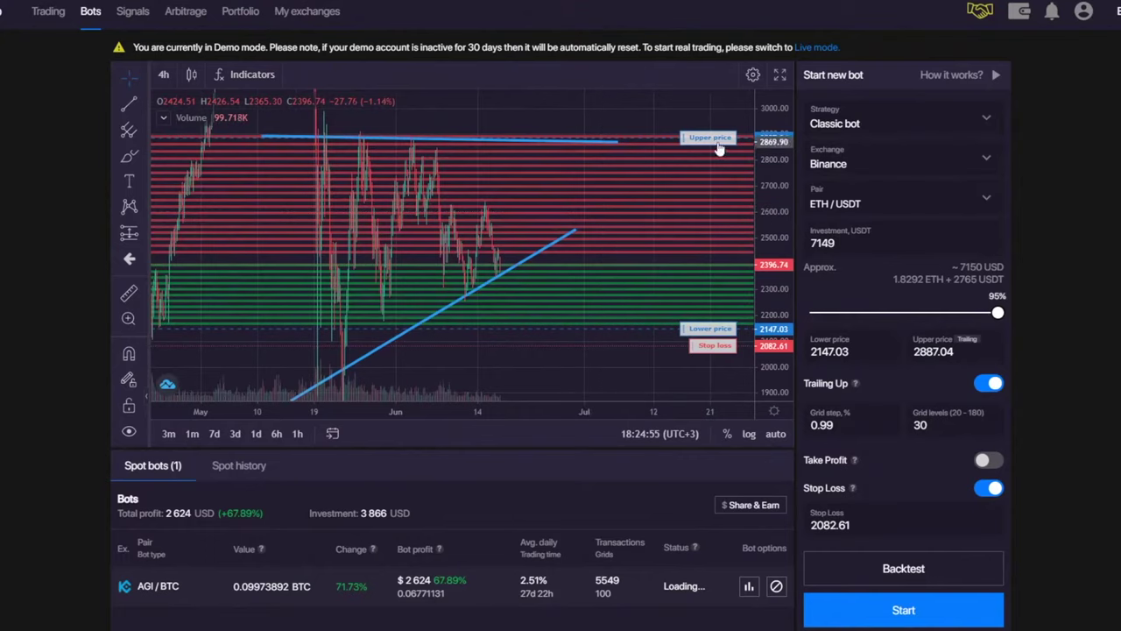
{"action": "left_click_drag", "start_coordinate": [713, 135], "coordinate": [714, 140]}
- Extend the upper end of the rising support trend line to about 2824 on 15 July
{"action": "left_click_drag", "start_coordinate": [773, 158], "coordinate": [771, 186]}
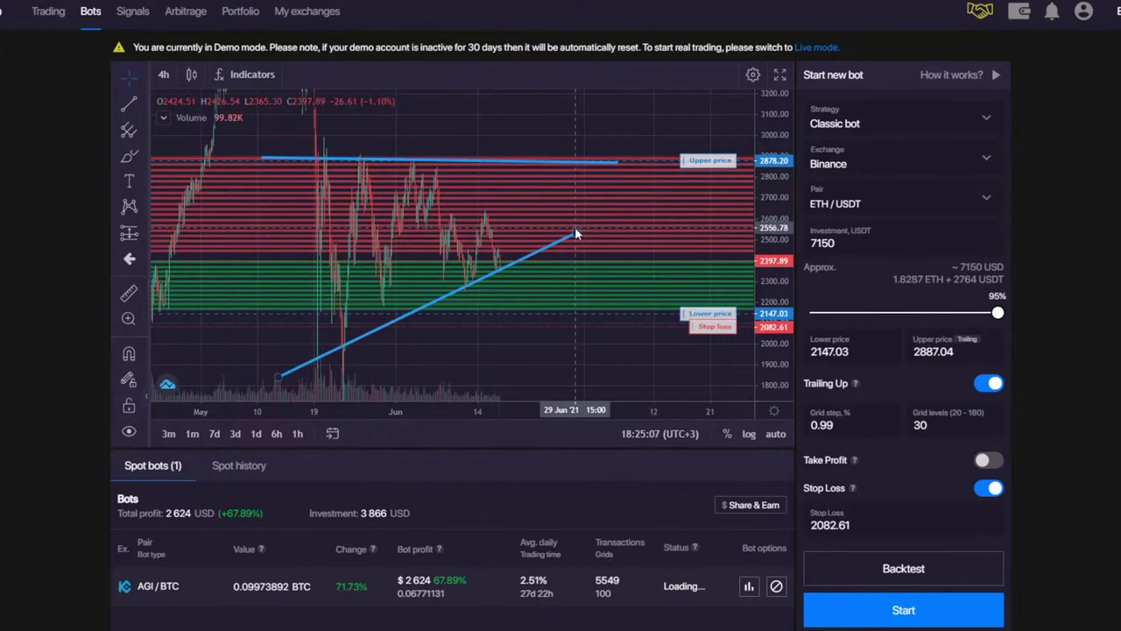
{"action": "mouse_move", "coordinate": [575, 233]}
{"action": "left_mouse_down"}
{"action": "mouse_move", "coordinate": [578, 191]}
{"action": "mouse_move", "coordinate": [628, 189]}
{"action": "mouse_move", "coordinate": [551, 180]}
{"action": "mouse_move", "coordinate": [619, 176]}
{"action": "left_mouse_up"}
{"action": "left_click_drag", "start_coordinate": [513, 237], "coordinate": [640, 218]}
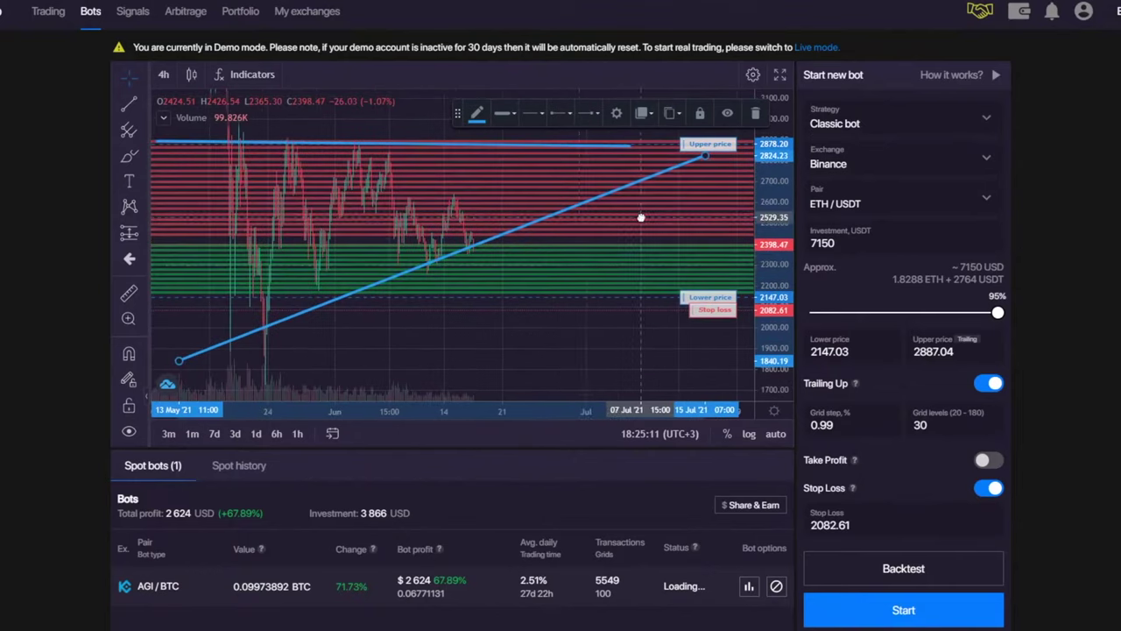
- Raise the bot's lower price to 2172.75 and its stop loss to 2117.89
{"action": "left_click_drag", "start_coordinate": [708, 300], "coordinate": [707, 291]}
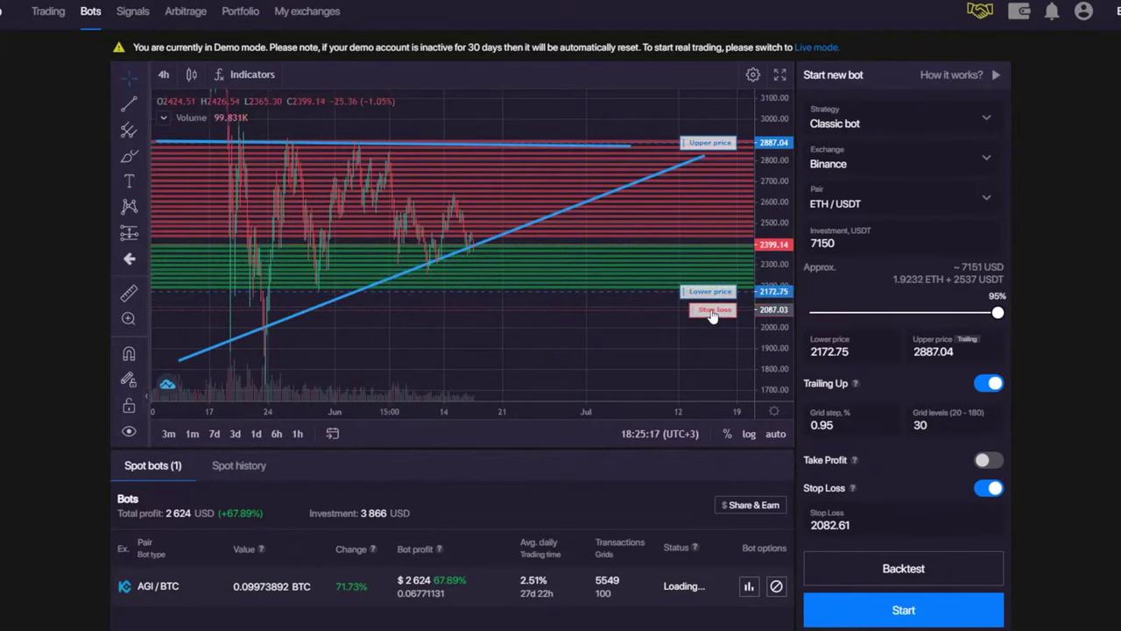
{"action": "left_click_drag", "start_coordinate": [712, 310], "coordinate": [712, 302]}
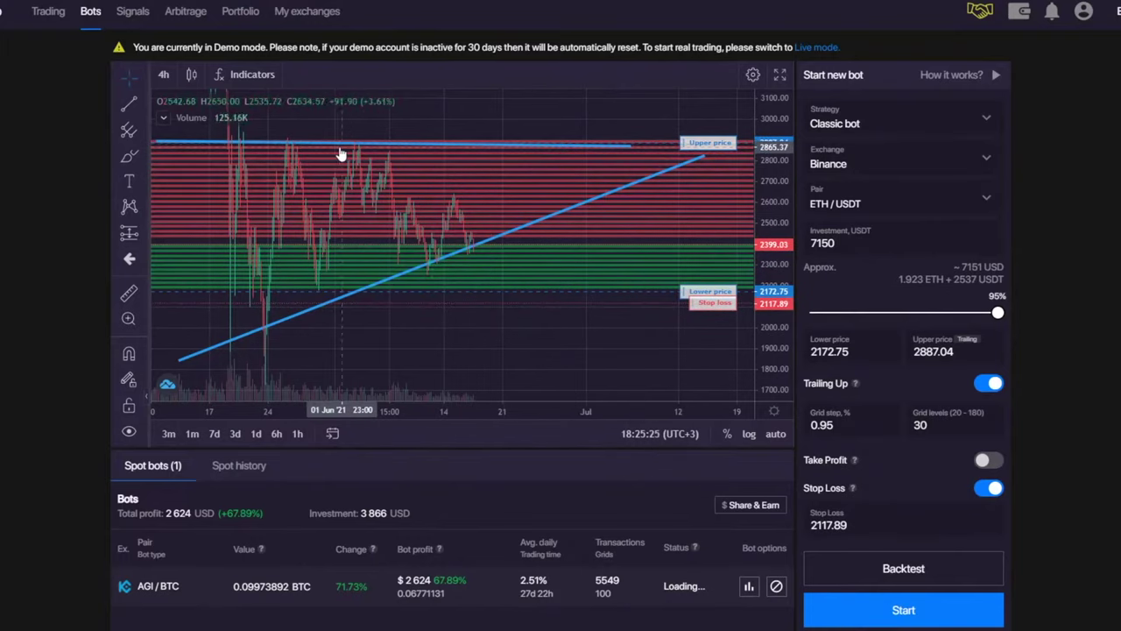
- Circle the lows near the rising support line with the Brush and remove all drawings from the chart
{"action": "left_click_drag", "start_coordinate": [558, 120], "coordinate": [544, 128]}
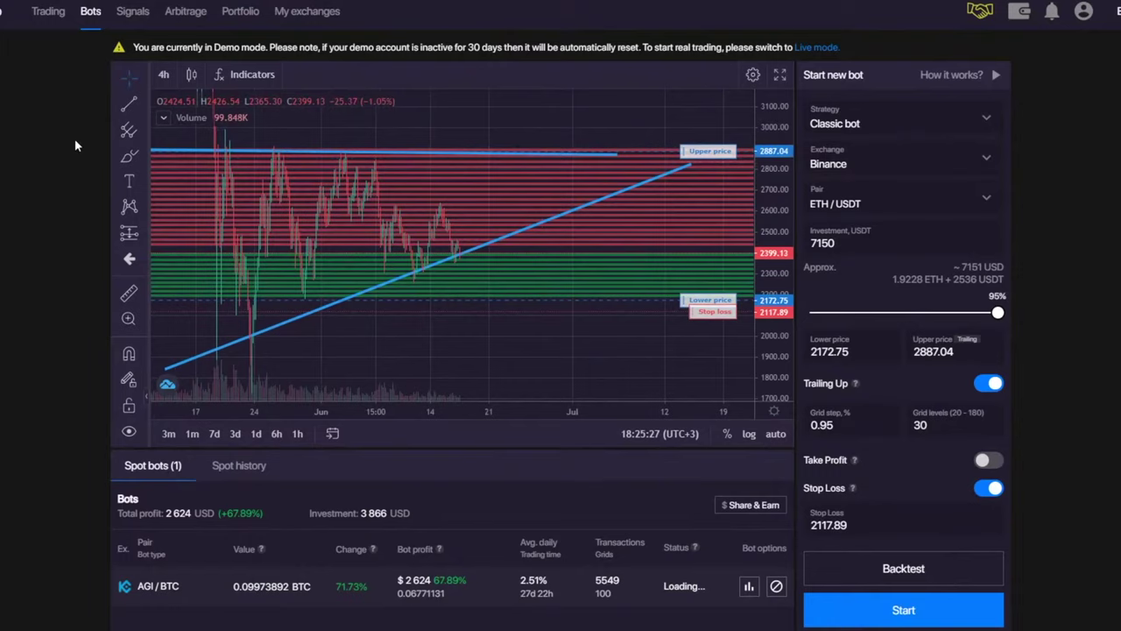
{"action": "left_click", "coordinate": [129, 155]}
{"action": "mouse_move", "coordinate": [301, 302]}
{"action": "left_mouse_down"}
{"action": "mouse_move", "coordinate": [285, 307]}
{"action": "mouse_move", "coordinate": [310, 286]}
{"action": "left_mouse_up"}
{"action": "left_click_drag", "start_coordinate": [401, 279], "coordinate": [464, 262]}
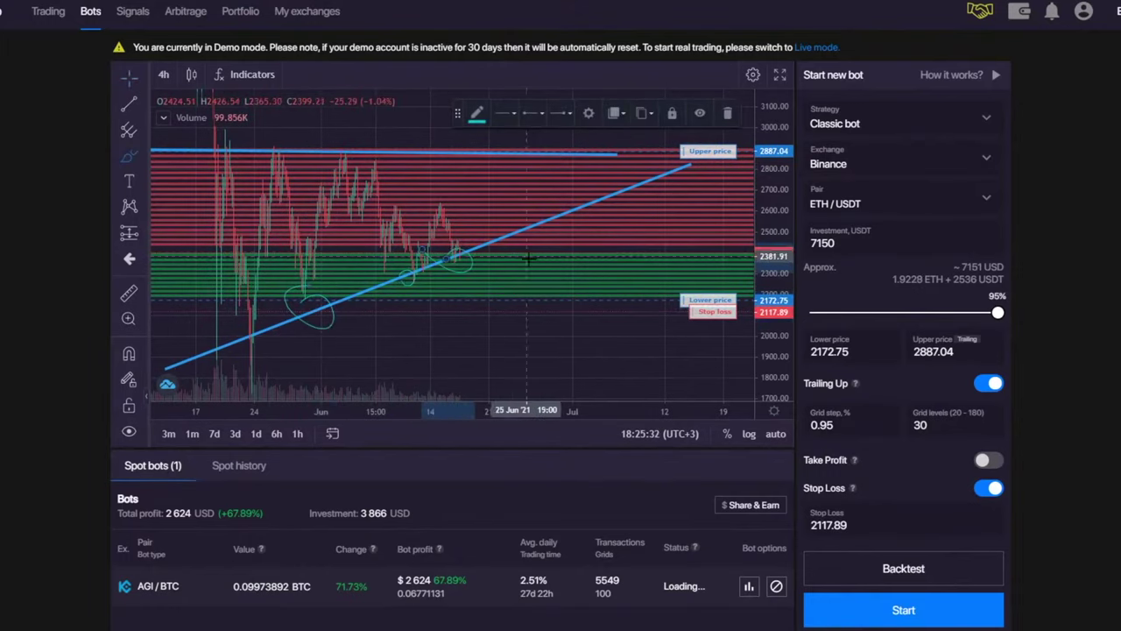
{"action": "right_click", "coordinate": [612, 348]}
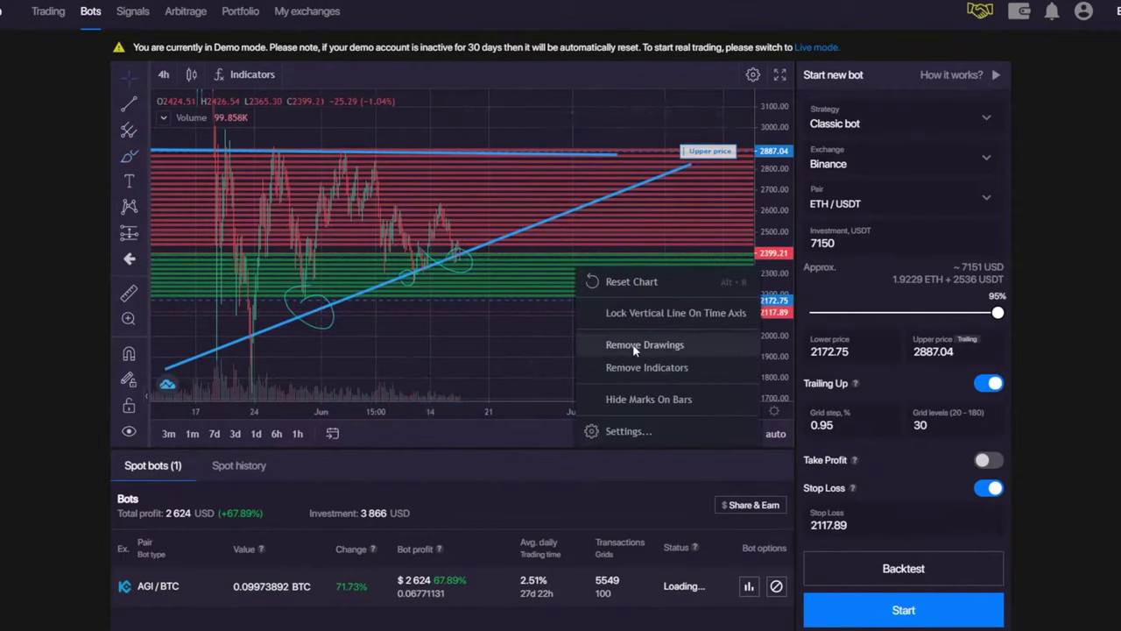
{"action": "left_click", "coordinate": [642, 346]}
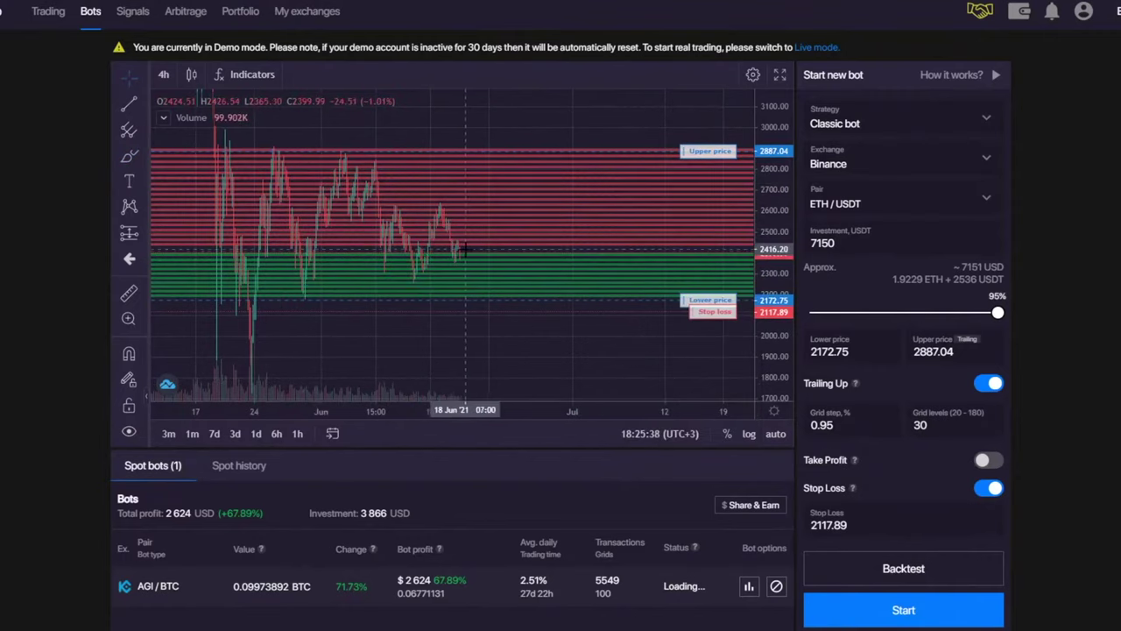
- Sketch a Brush arrow from the current price up towards the upper price line and delete it
{"action": "left_click", "coordinate": [129, 156]}
{"action": "left_click_drag", "start_coordinate": [466, 250], "coordinate": [499, 168]}
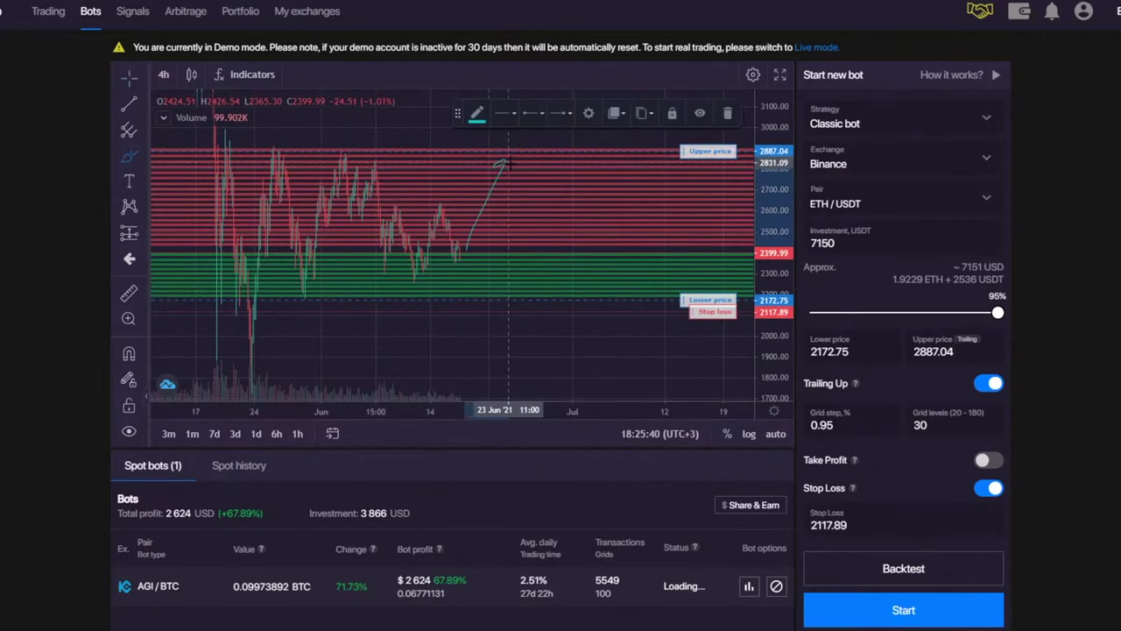
{"action": "left_click", "coordinate": [727, 113]}
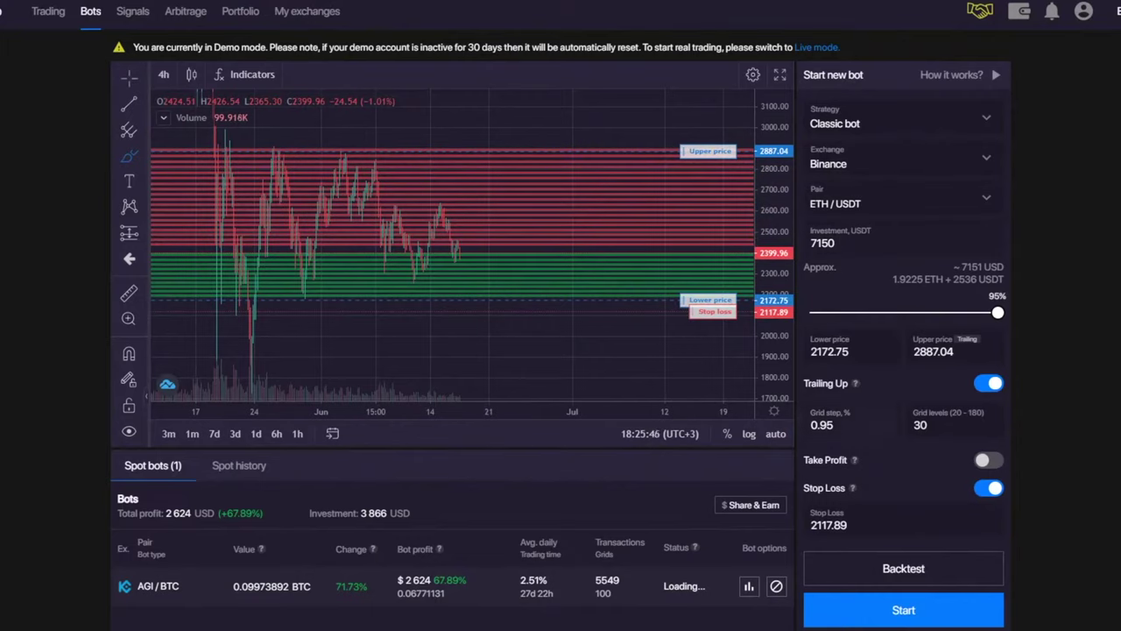
- Set the ETH/USDT bot's grid levels to 34
{"action": "left_click_drag", "start_coordinate": [931, 424], "coordinate": [900, 425]}
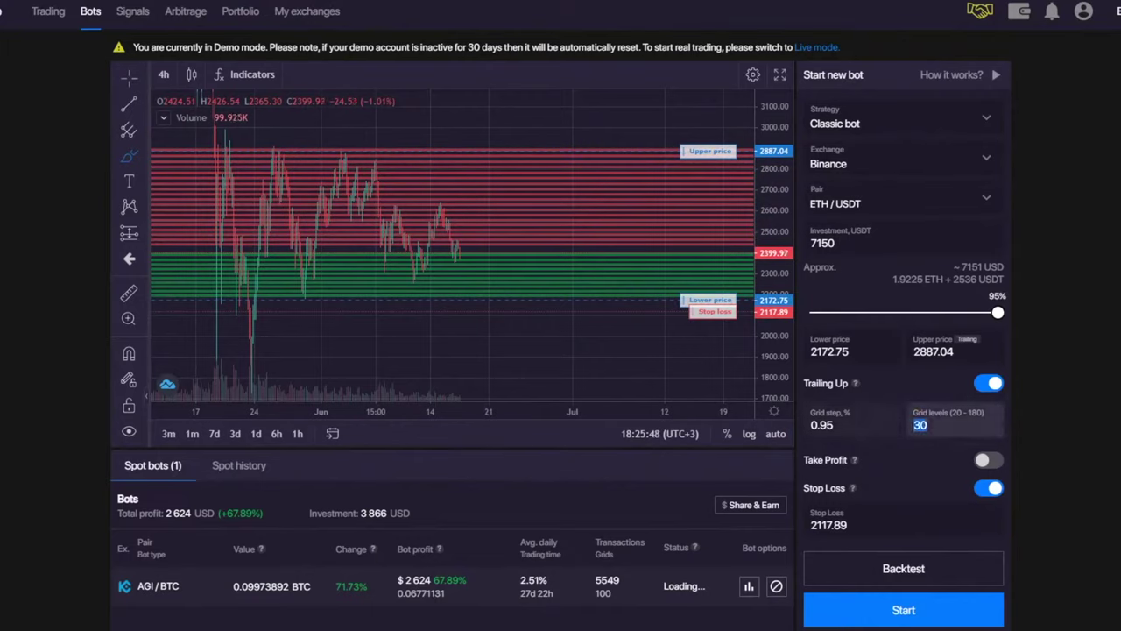
{"action": "type", "text": "40"}
{"action": "key", "text": "BackSpace"}
{"action": "key", "text": "BackSpace"}
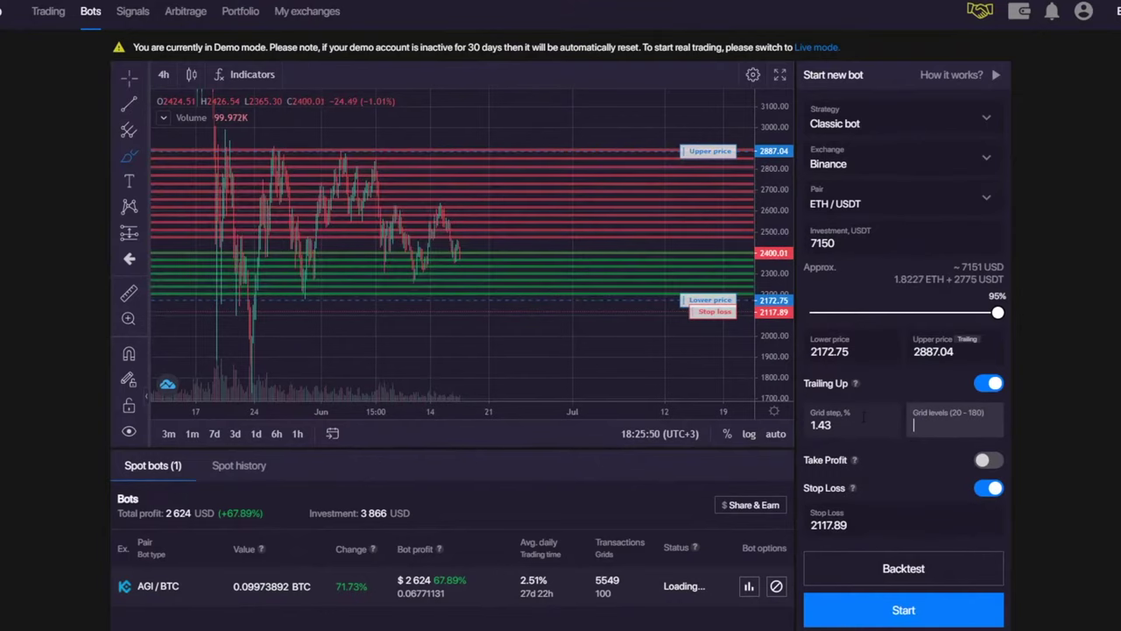
{"action": "type", "text": "34"}
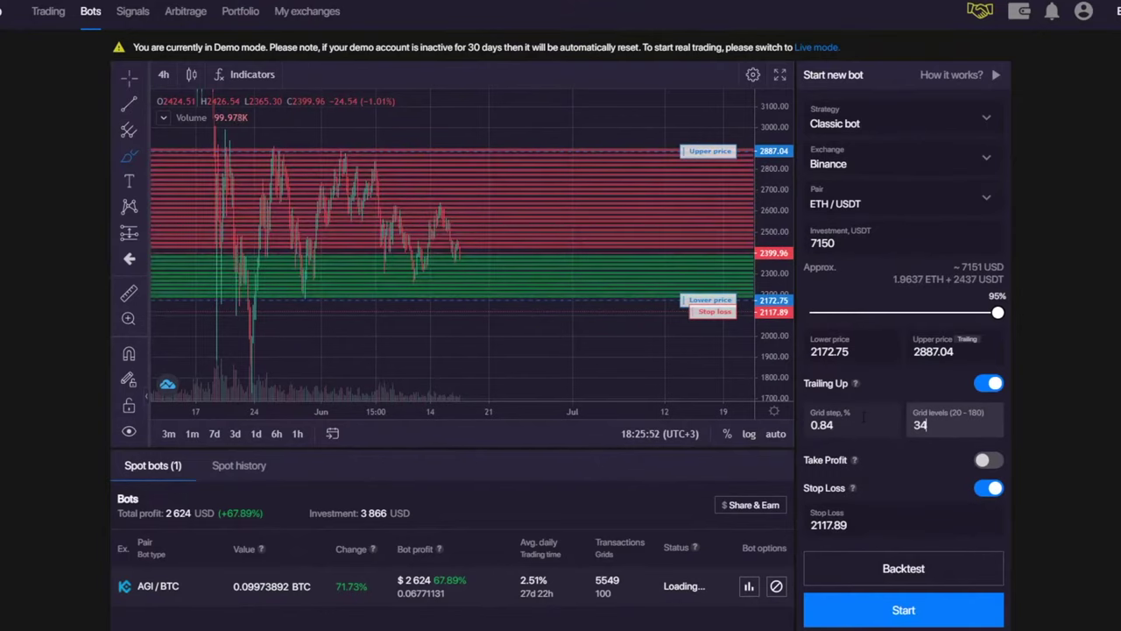
{"action": "left_click_drag", "start_coordinate": [779, 376], "coordinate": [777, 373]}
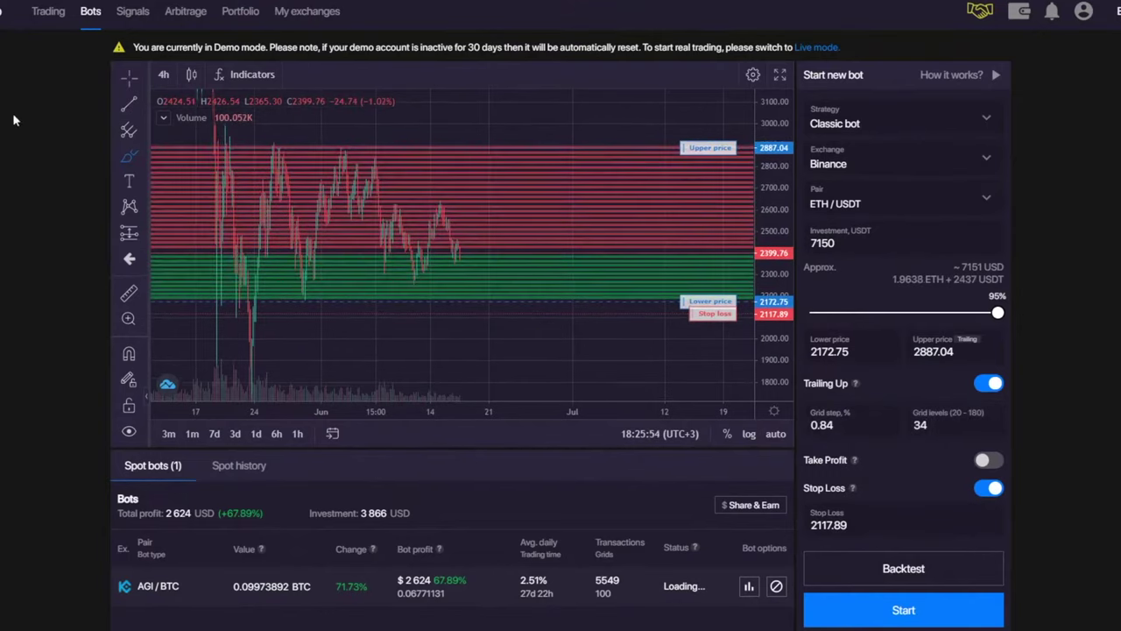
- Handwrite "65%" over the red grid zone and "35%" over the green grid zone with the Brush
{"action": "left_click", "coordinate": [127, 156]}
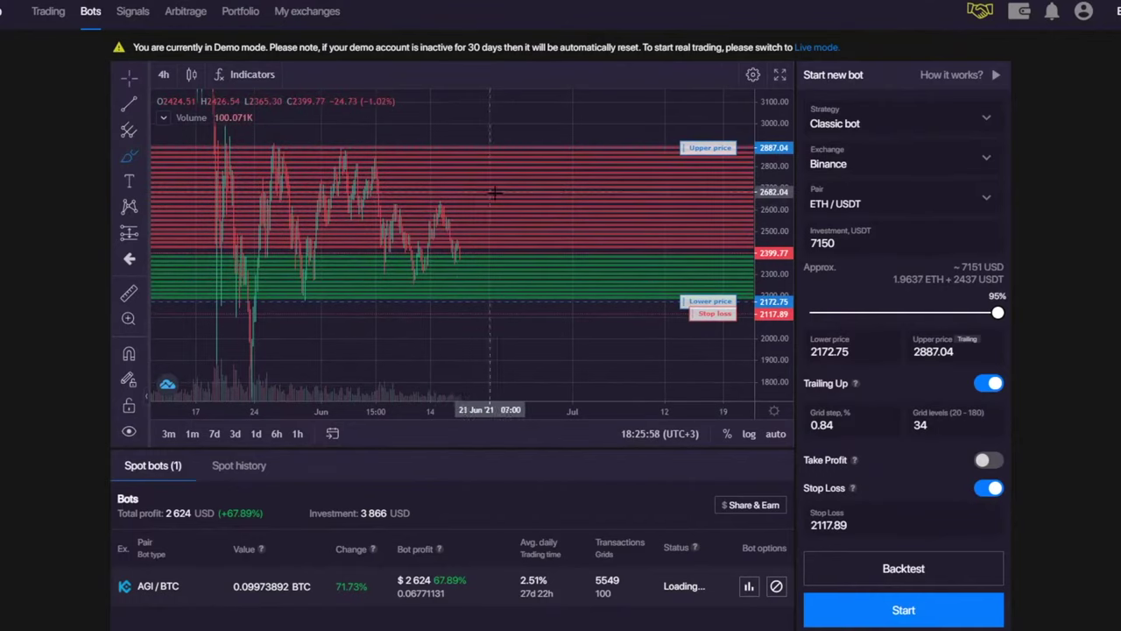
{"action": "mouse_move", "coordinate": [527, 189]}
{"action": "left_mouse_down"}
{"action": "mouse_move", "coordinate": [515, 206]}
{"action": "mouse_move", "coordinate": [541, 215]}
{"action": "left_mouse_up"}
{"action": "mouse_move", "coordinate": [548, 196]}
{"action": "left_mouse_down"}
{"action": "mouse_move", "coordinate": [569, 191]}
{"action": "mouse_move", "coordinate": [587, 226]}
{"action": "mouse_move", "coordinate": [618, 199]}
{"action": "left_mouse_up"}
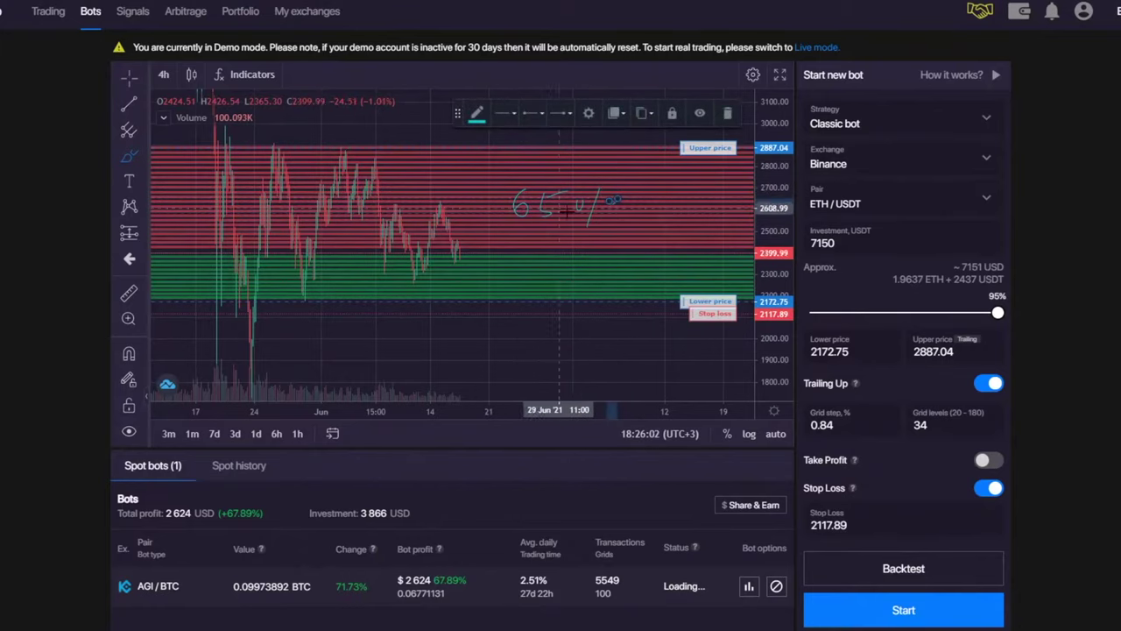
{"action": "mouse_move", "coordinate": [514, 268]}
{"action": "left_mouse_down"}
{"action": "mouse_move", "coordinate": [528, 273]}
{"action": "mouse_move", "coordinate": [522, 284]}
{"action": "left_mouse_up"}
{"action": "mouse_move", "coordinate": [557, 266]}
{"action": "left_mouse_down"}
{"action": "mouse_move", "coordinate": [553, 276]}
{"action": "mouse_move", "coordinate": [575, 266]}
{"action": "left_mouse_up"}
{"action": "mouse_move", "coordinate": [636, 254]}
{"action": "left_mouse_down"}
{"action": "mouse_move", "coordinate": [608, 295]}
{"action": "mouse_move", "coordinate": [603, 274]}
{"action": "left_mouse_up"}
{"action": "left_click_drag", "start_coordinate": [624, 272], "coordinate": [641, 273]}
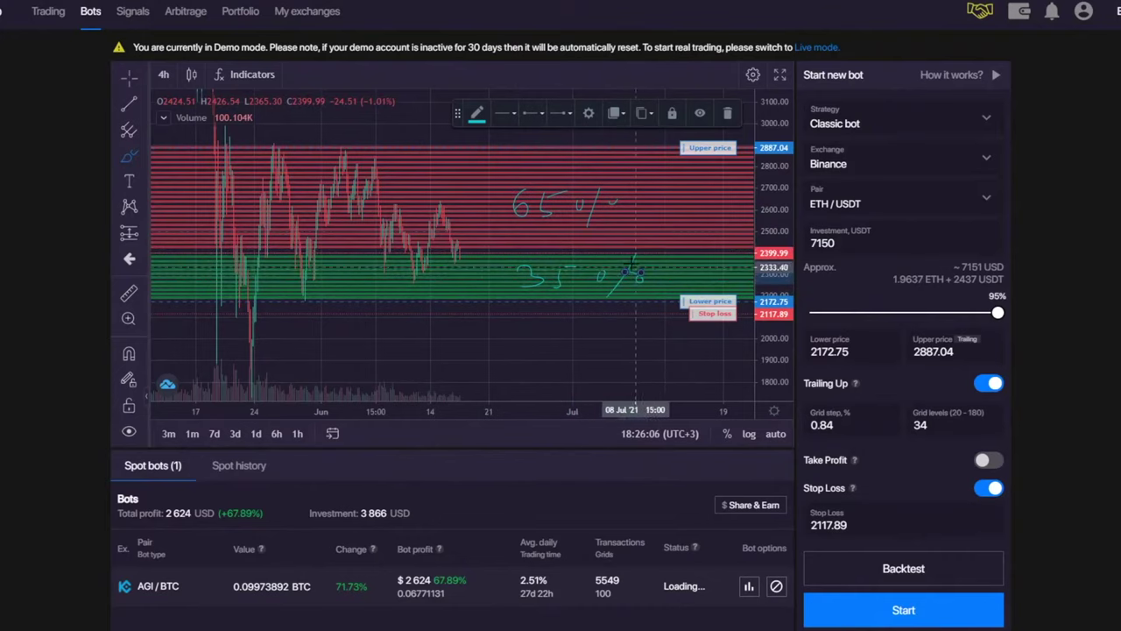
- Set the bot's investment to 1000 USDT
{"action": "left_click_drag", "start_coordinate": [851, 243], "coordinate": [600, 181]}
{"action": "type", "text": "1000"}
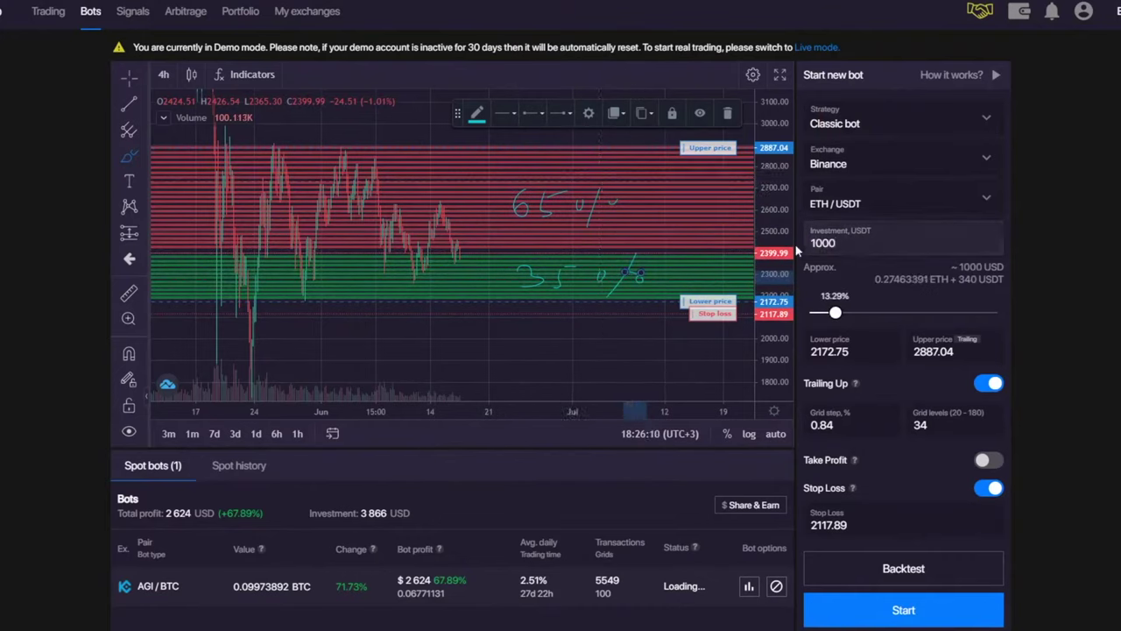
{"action": "double_click", "coordinate": [873, 245]}
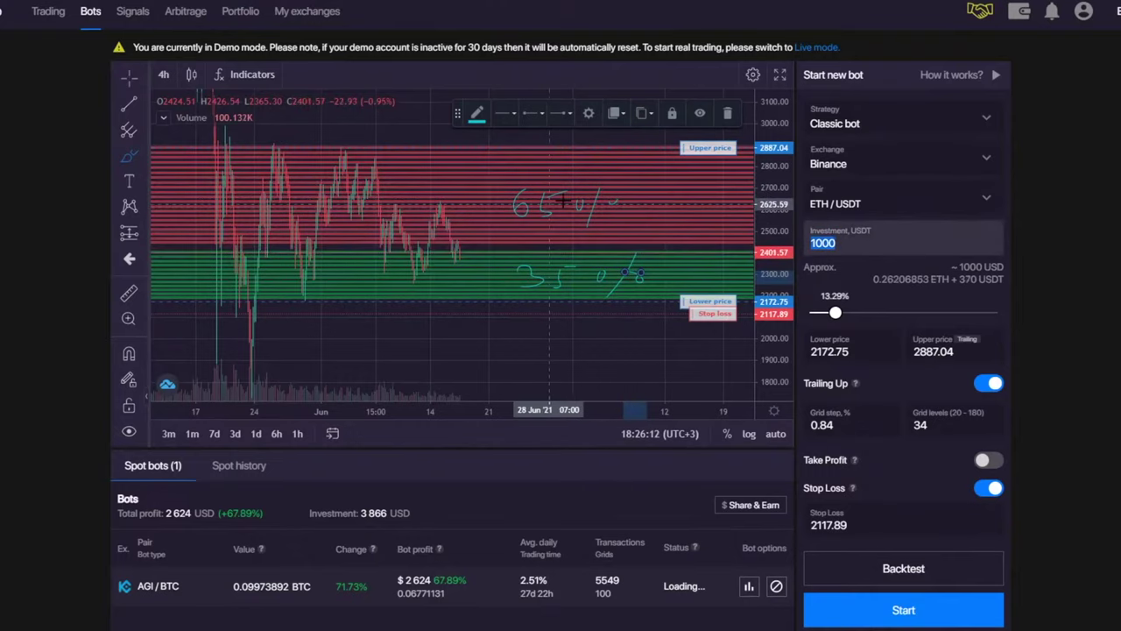
- Handwrite a circled "650" beside the 65% note and a circled "340" beside the 35% note with the Brush
{"action": "mouse_move", "coordinate": [651, 199]}
{"action": "left_mouse_down"}
{"action": "mouse_move", "coordinate": [701, 226]}
{"action": "mouse_move", "coordinate": [723, 205]}
{"action": "left_mouse_up"}
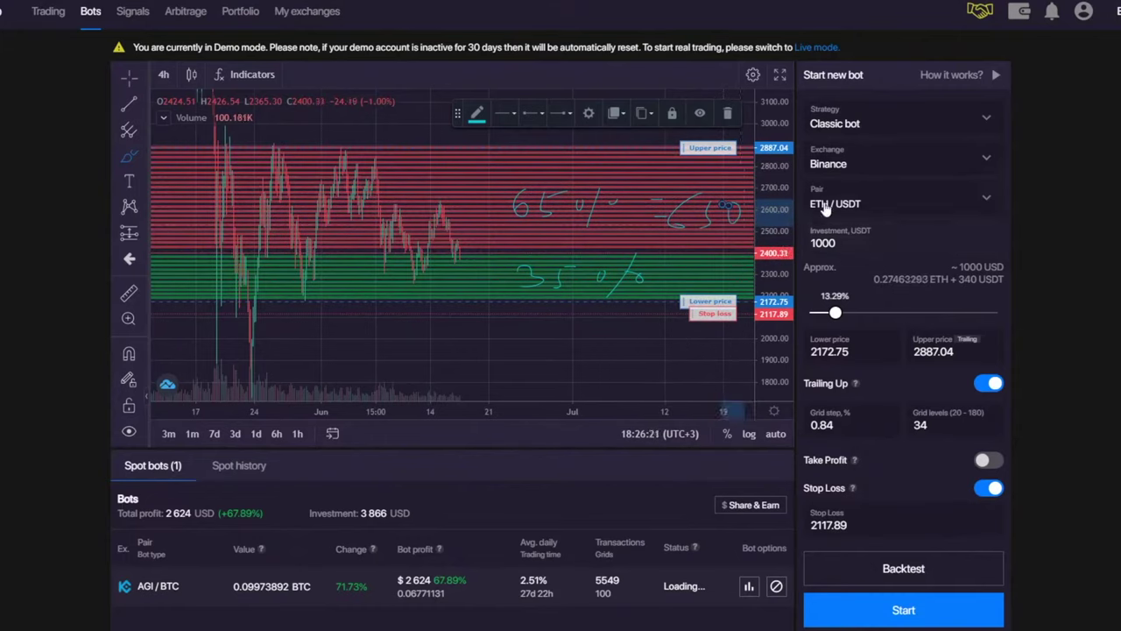
{"action": "mouse_move", "coordinate": [718, 179]}
{"action": "left_mouse_down"}
{"action": "mouse_move", "coordinate": [670, 210]}
{"action": "mouse_move", "coordinate": [692, 245]}
{"action": "mouse_move", "coordinate": [731, 212]}
{"action": "left_mouse_up"}
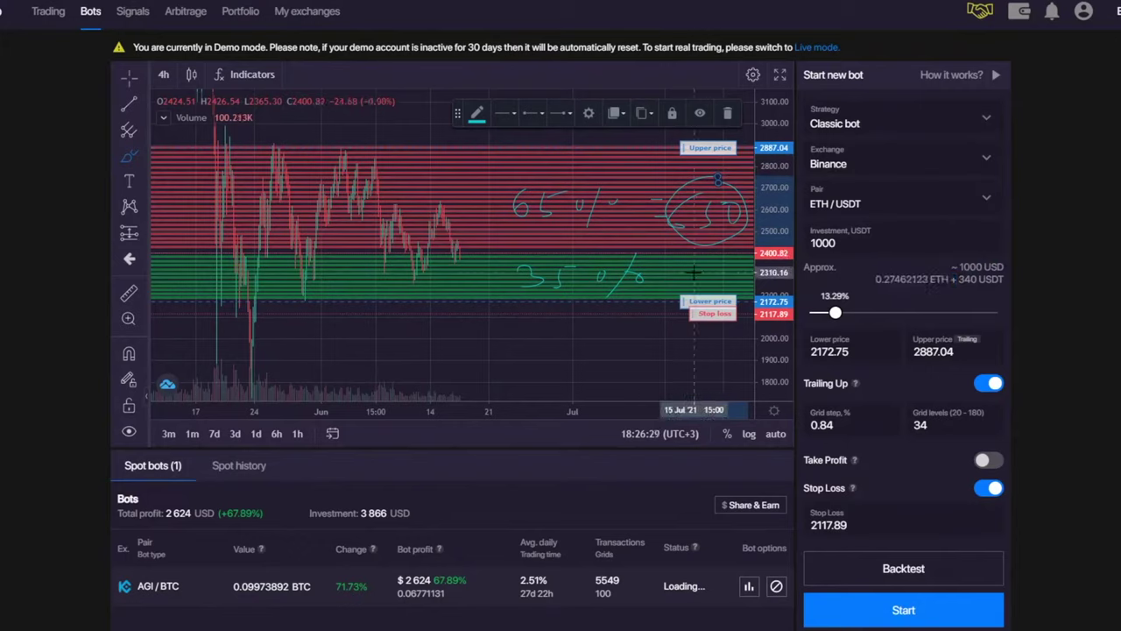
{"action": "mouse_move", "coordinate": [676, 267]}
{"action": "left_mouse_down"}
{"action": "mouse_move", "coordinate": [681, 288]}
{"action": "mouse_move", "coordinate": [740, 274]}
{"action": "left_mouse_up"}
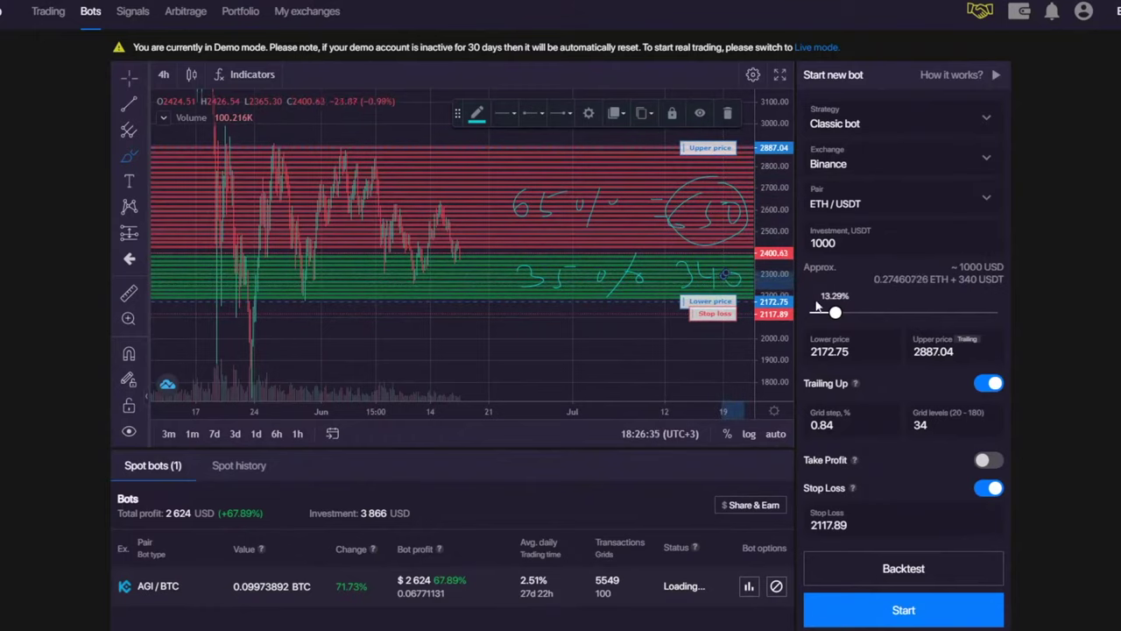
{"action": "mouse_move", "coordinate": [677, 251]}
{"action": "left_mouse_down"}
{"action": "mouse_move", "coordinate": [732, 276]}
{"action": "mouse_move", "coordinate": [651, 258]}
{"action": "left_mouse_up"}
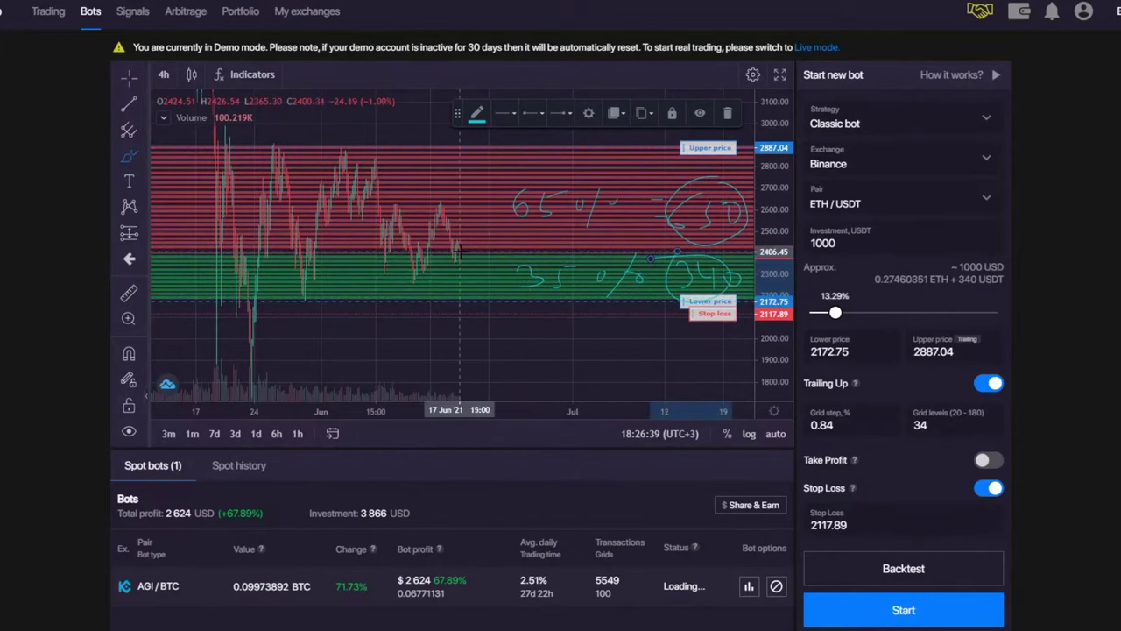
- Sketch a Brush line falling from the current price through the green grid with level marks, and remove all drawings from the chart
{"action": "left_click_drag", "start_coordinate": [459, 252], "coordinate": [480, 298]}
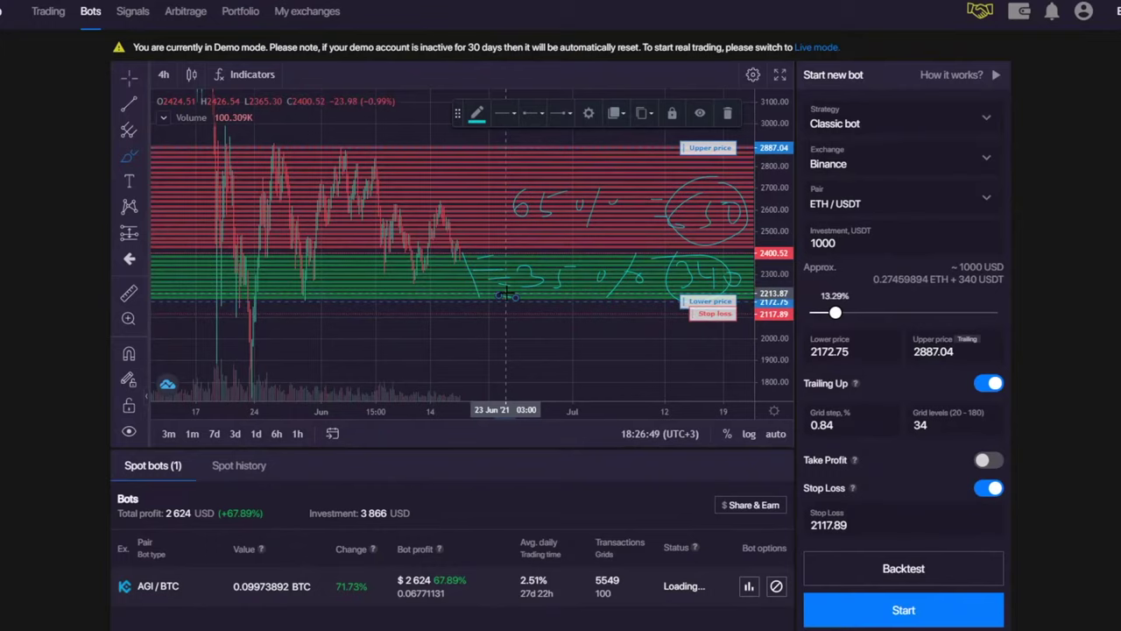
{"action": "left_click", "coordinate": [728, 114]}
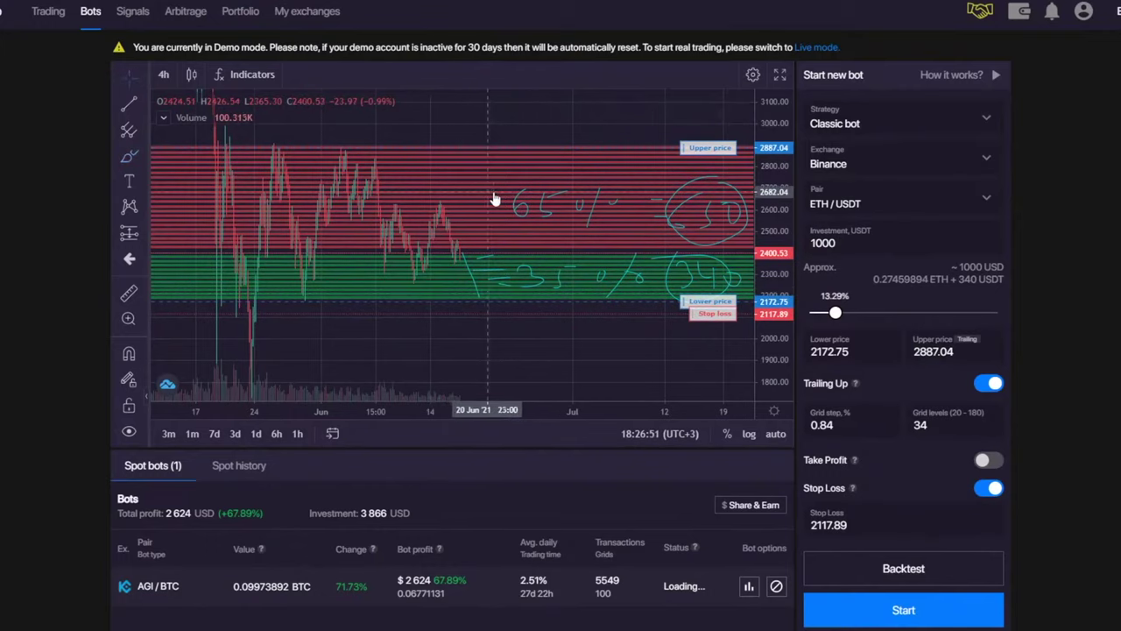
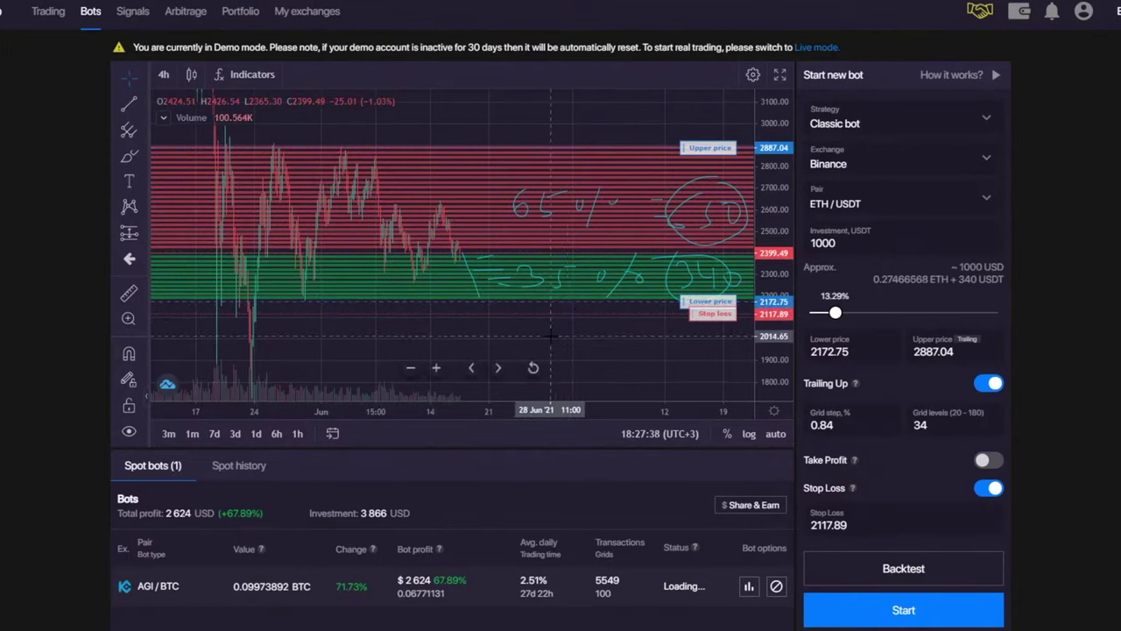
{"action": "right_click", "coordinate": [550, 335]}
{"action": "left_click", "coordinate": [458, 330]}
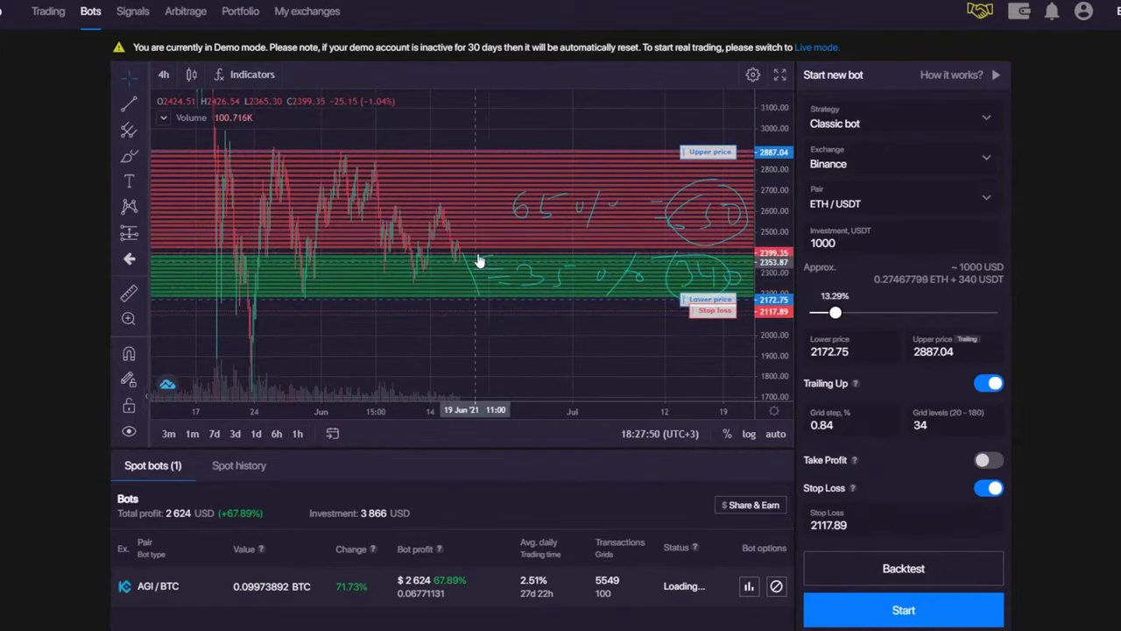
{"action": "right_click", "coordinate": [529, 326]}
{"action": "left_click", "coordinate": [569, 258]}
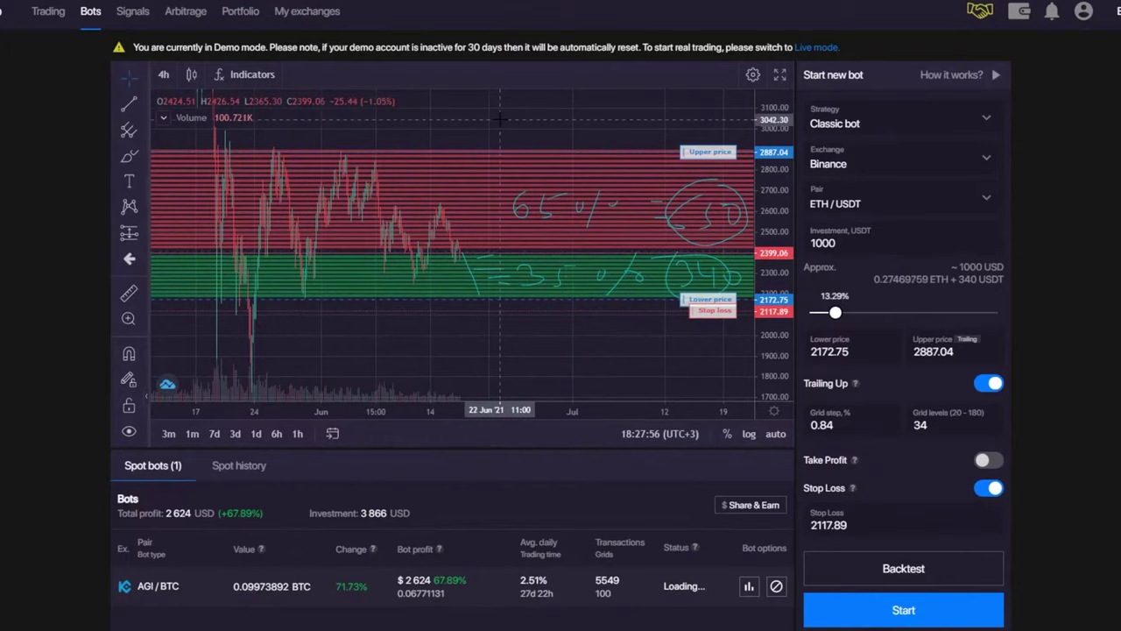
{"action": "right_click", "coordinate": [525, 126]}
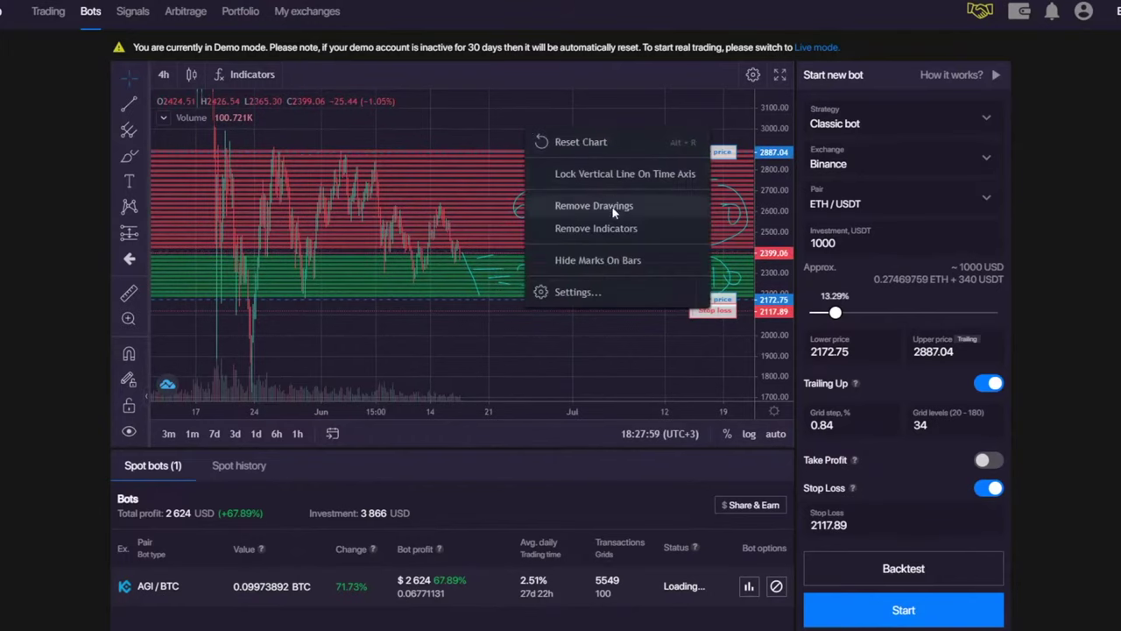
{"action": "left_click", "coordinate": [611, 203]}
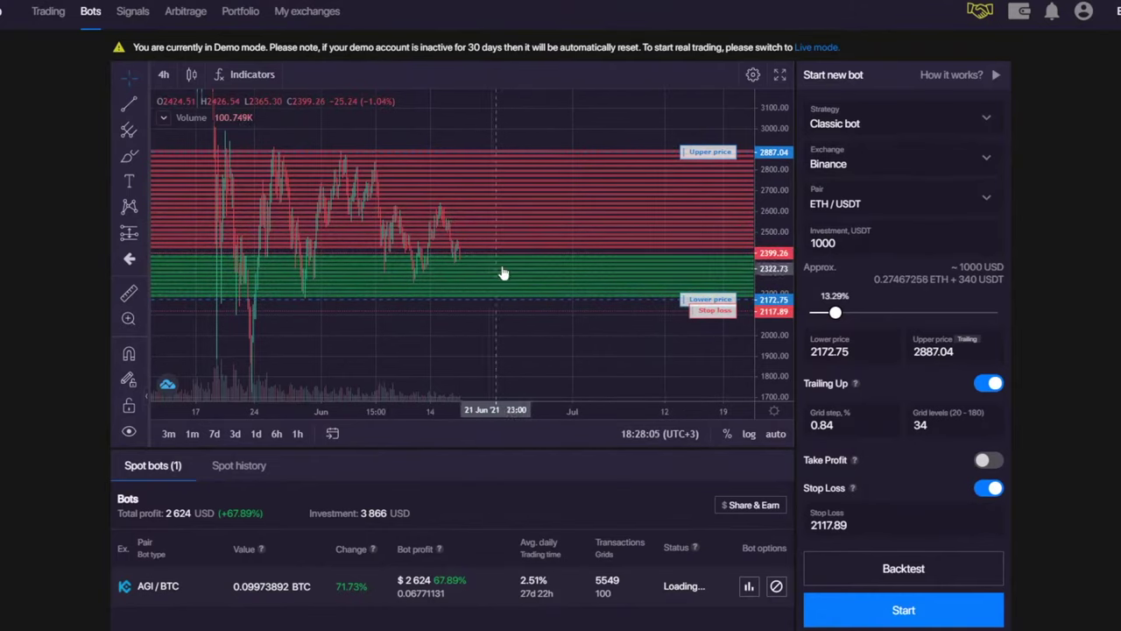
{"action": "double_click", "coordinate": [823, 242]}
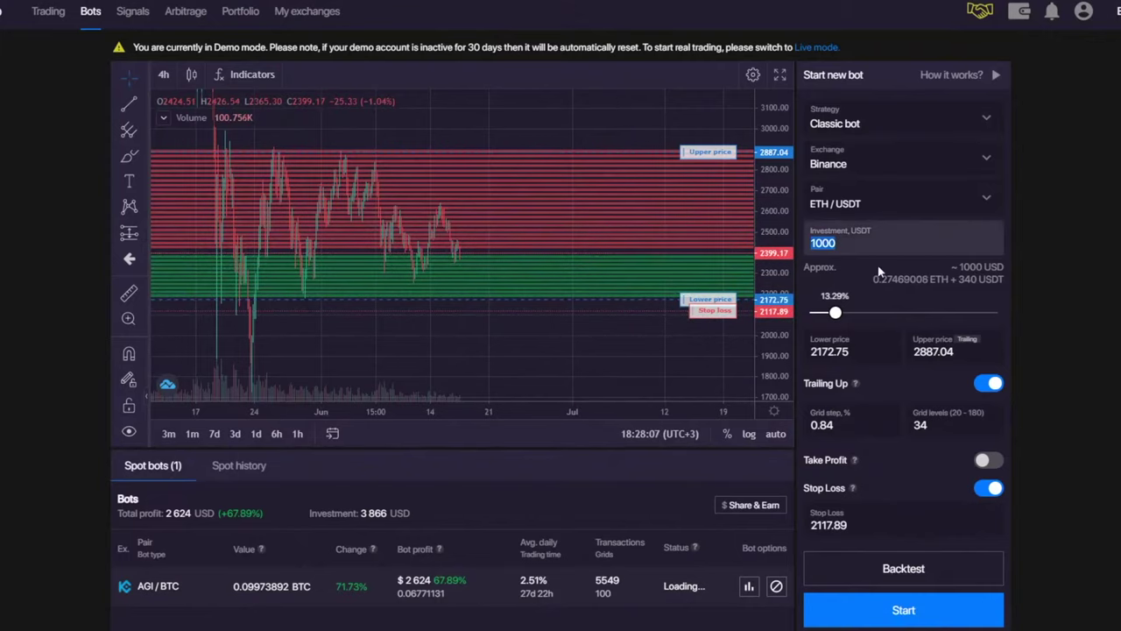
{"action": "left_click", "coordinate": [1083, 207]}
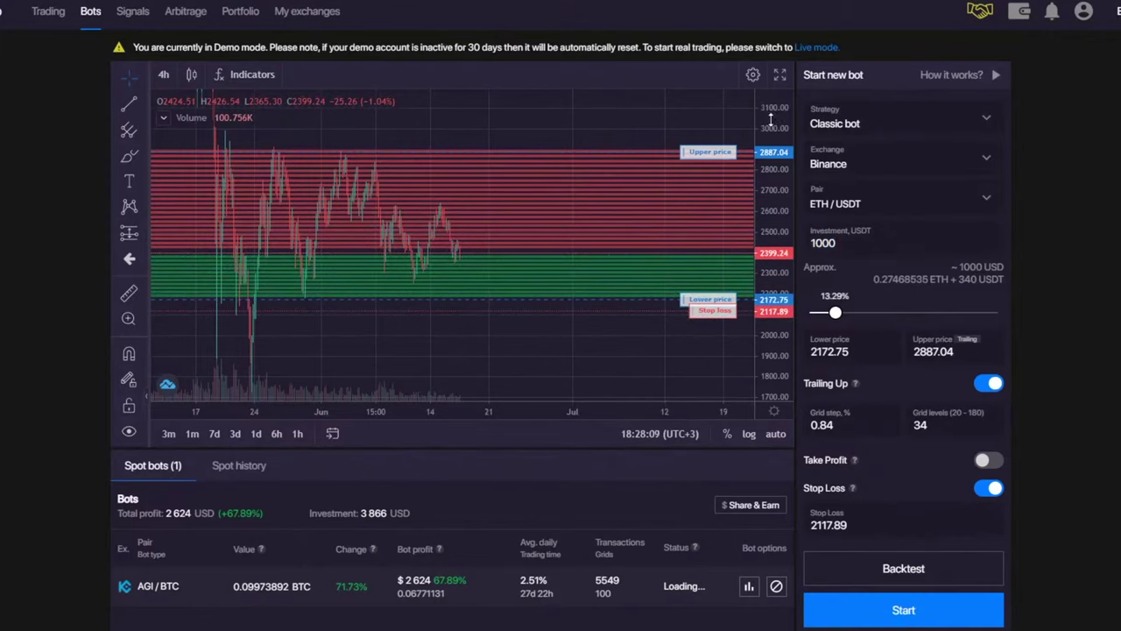
{"action": "left_click", "coordinate": [129, 156]}
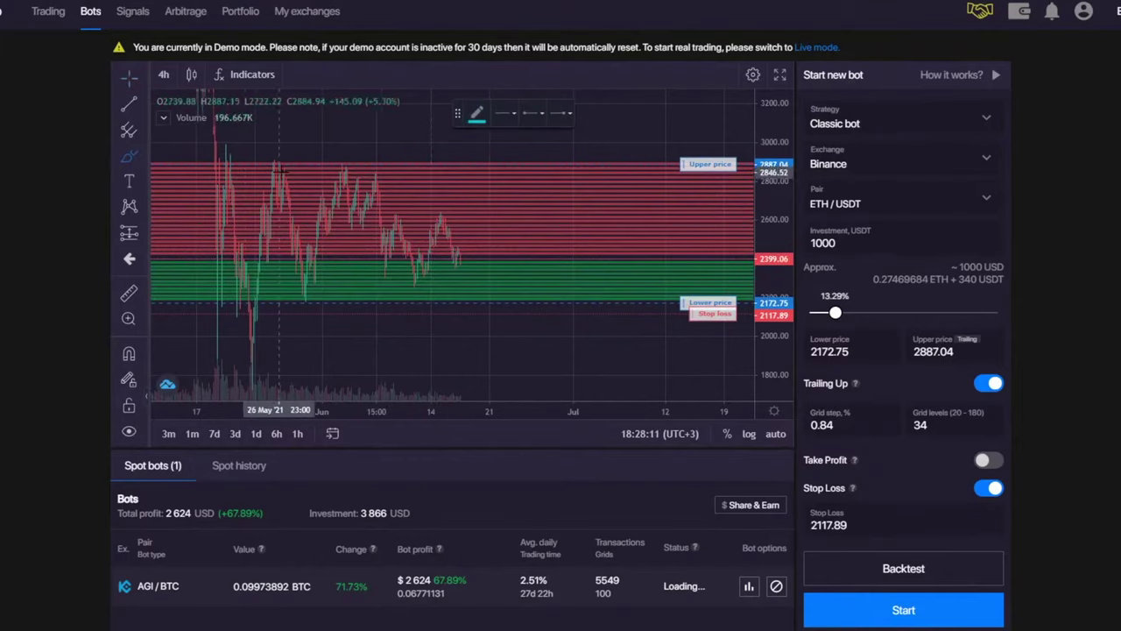
{"action": "left_click_drag", "start_coordinate": [261, 164], "coordinate": [438, 166]}
{"action": "left_click", "coordinate": [727, 113]}
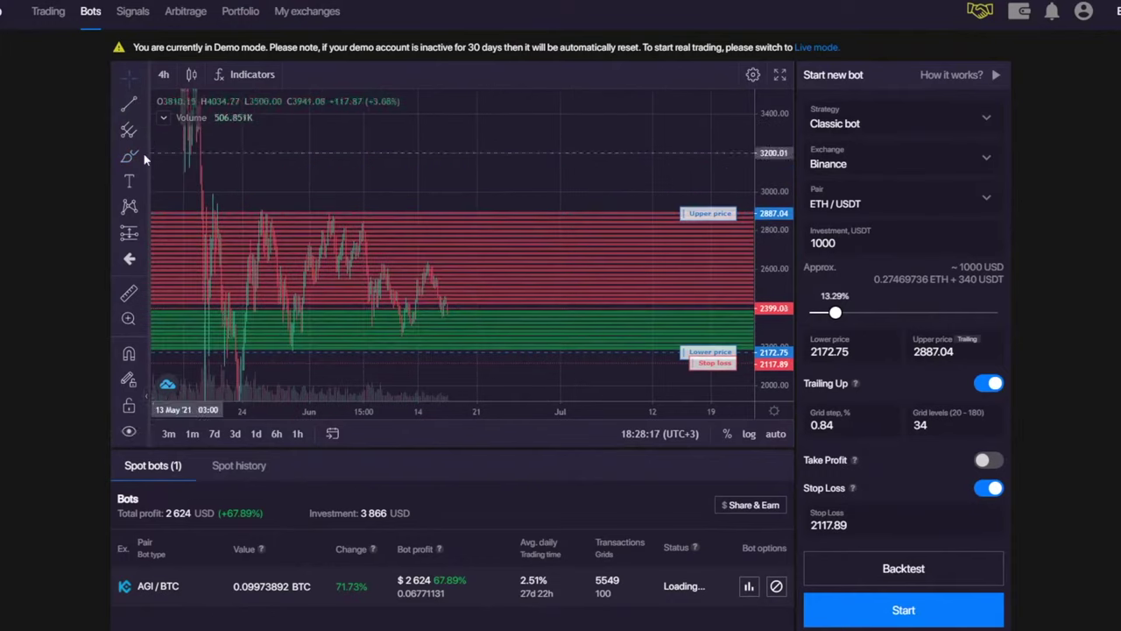
- Brush a projected price path rising from the latest candle past the upper price, circling the breakout and the consolidation above it
{"action": "left_click", "coordinate": [129, 156]}
{"action": "mouse_move", "coordinate": [445, 308]}
{"action": "left_mouse_down"}
{"action": "mouse_move", "coordinate": [525, 199]}
{"action": "mouse_move", "coordinate": [550, 226]}
{"action": "mouse_move", "coordinate": [553, 213]}
{"action": "mouse_move", "coordinate": [524, 219]}
{"action": "mouse_move", "coordinate": [585, 166]}
{"action": "mouse_move", "coordinate": [633, 159]}
{"action": "mouse_move", "coordinate": [646, 136]}
{"action": "mouse_move", "coordinate": [679, 194]}
{"action": "mouse_move", "coordinate": [534, 179]}
{"action": "mouse_move", "coordinate": [618, 162]}
{"action": "left_mouse_up"}
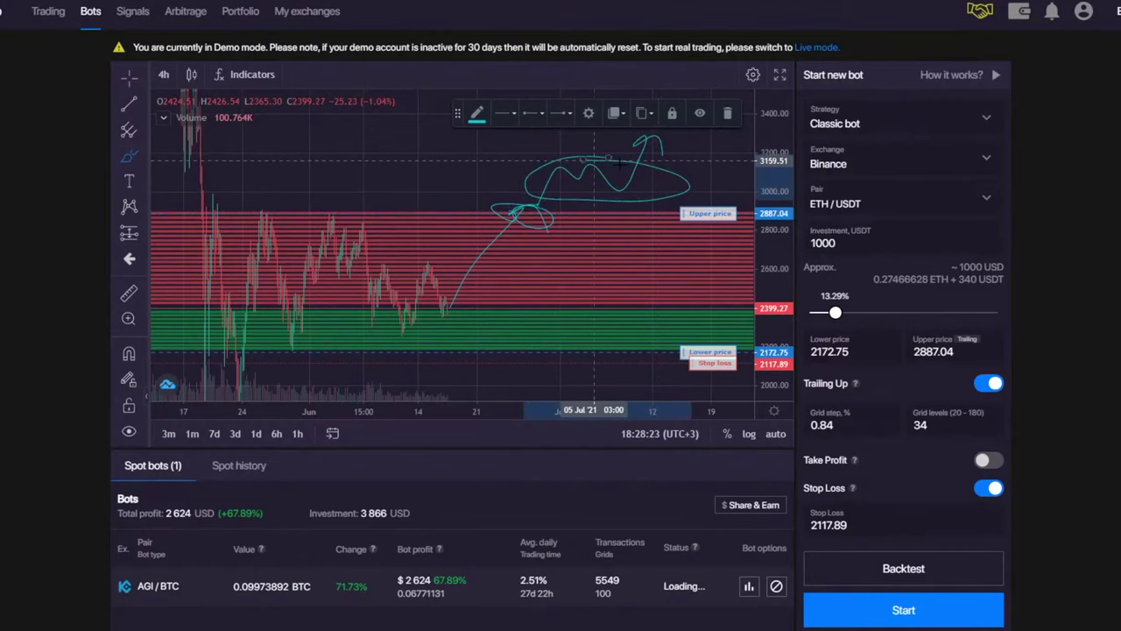
- Switch the new bot's strategy to SBot
{"action": "left_click", "coordinate": [862, 123]}
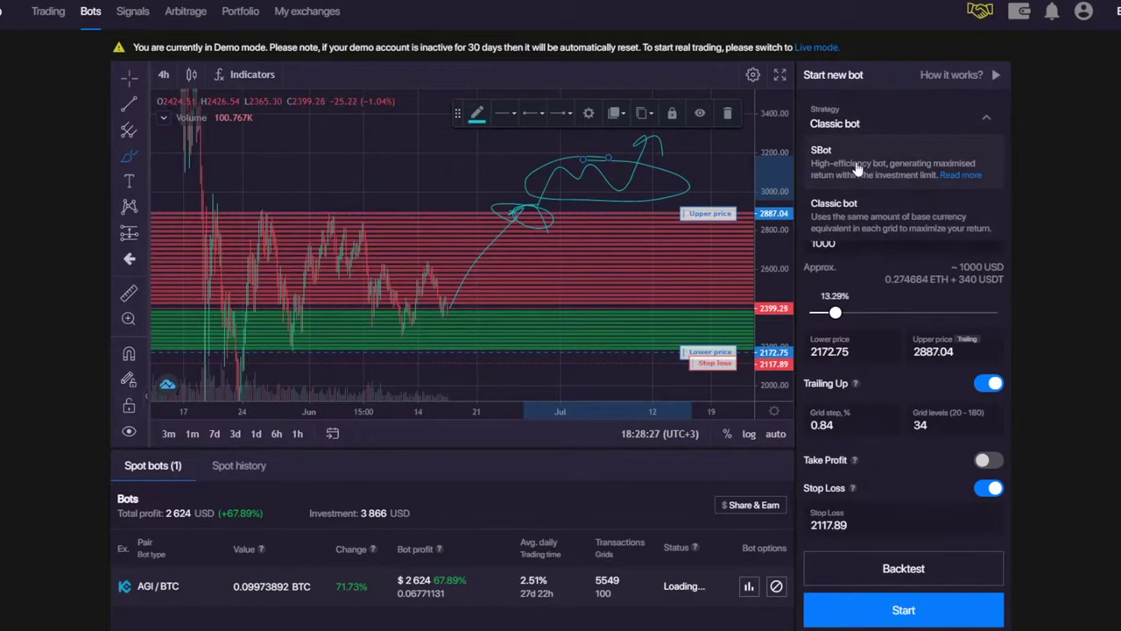
{"action": "left_click", "coordinate": [858, 167]}
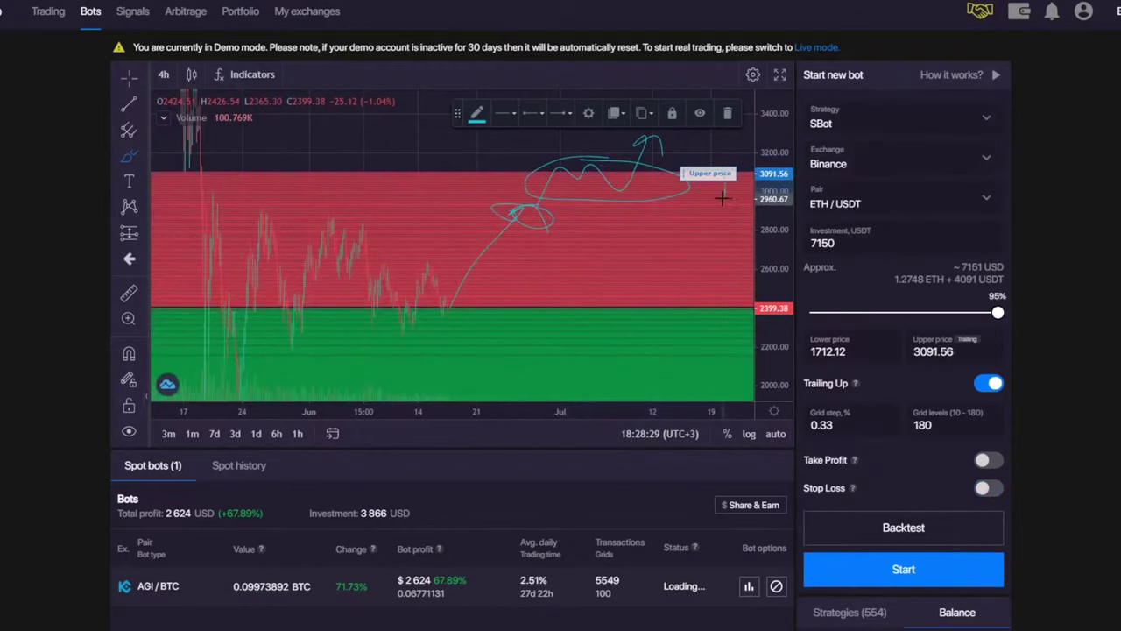
{"action": "left_click", "coordinate": [730, 114]}
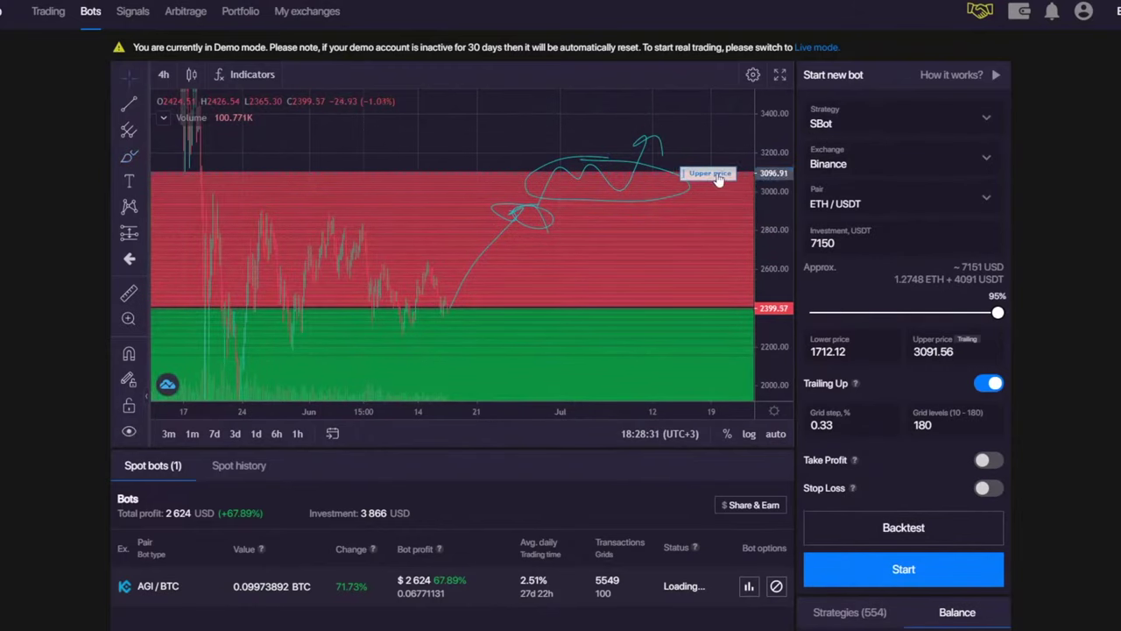
- Adjust the SBot trading range on the chart to an upper price of 2923.84 and a lower price of 2166.56
{"action": "left_click_drag", "start_coordinate": [710, 173], "coordinate": [717, 205]}
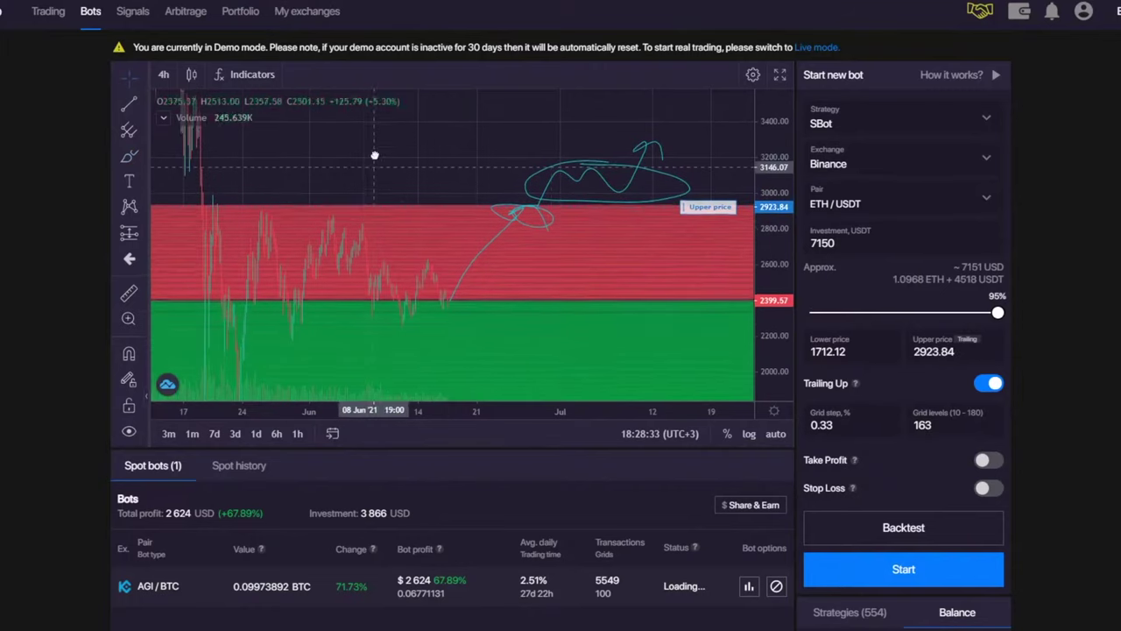
{"action": "left_click_drag", "start_coordinate": [707, 393], "coordinate": [706, 337]}
{"action": "left_click_drag", "start_coordinate": [707, 308], "coordinate": [707, 307]}
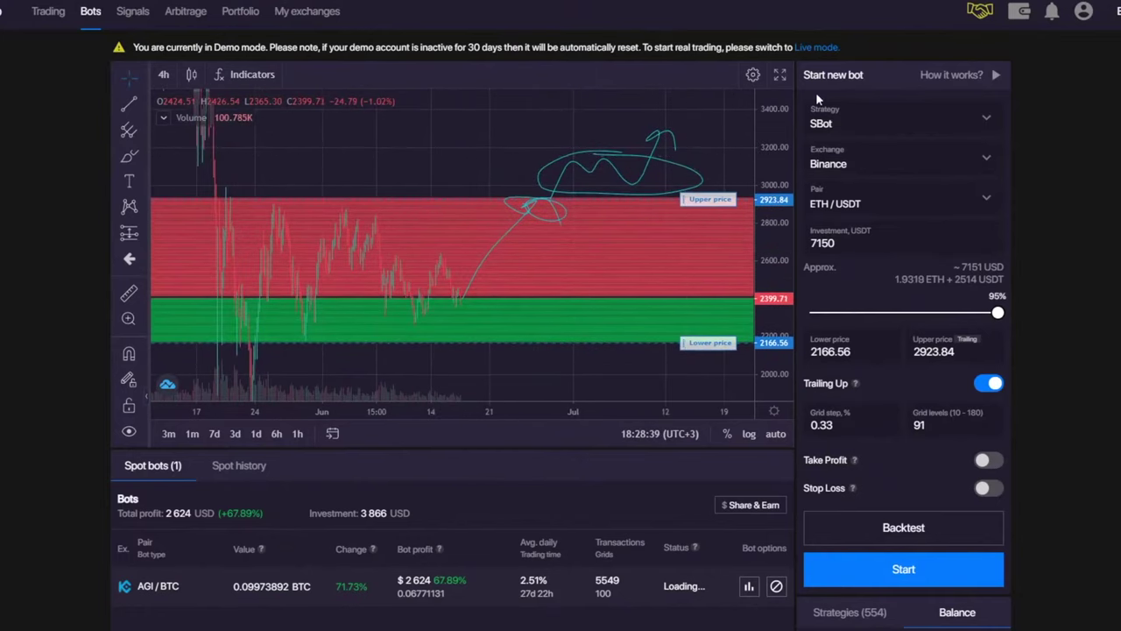
{"action": "left_click", "coordinate": [867, 123]}
{"action": "left_click", "coordinate": [861, 123]}
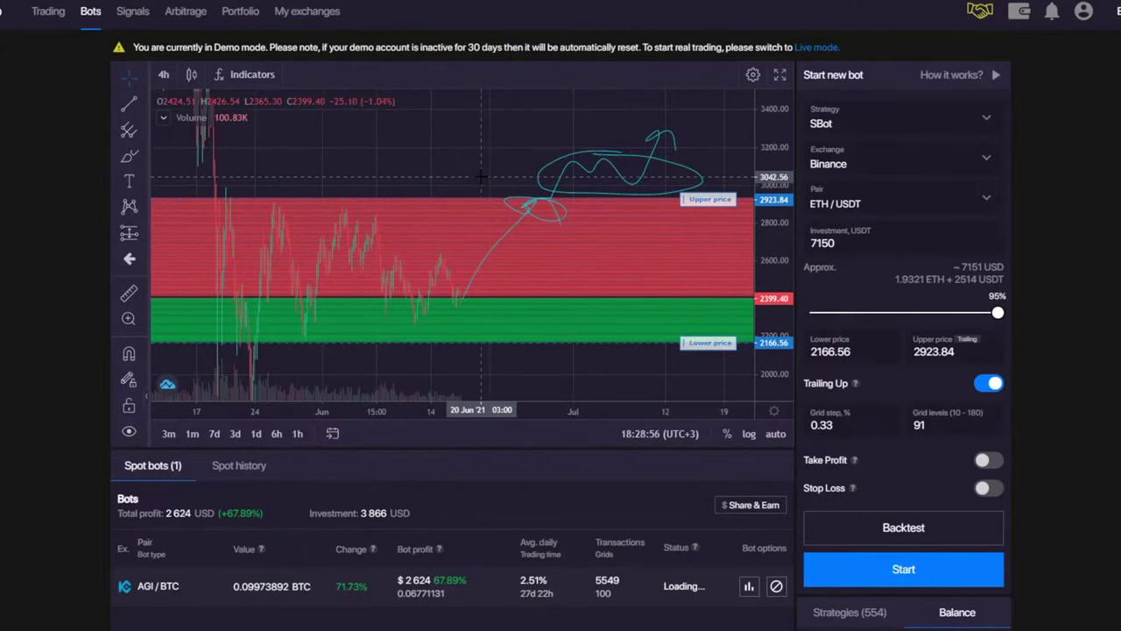
{"action": "left_click", "coordinate": [591, 165]}
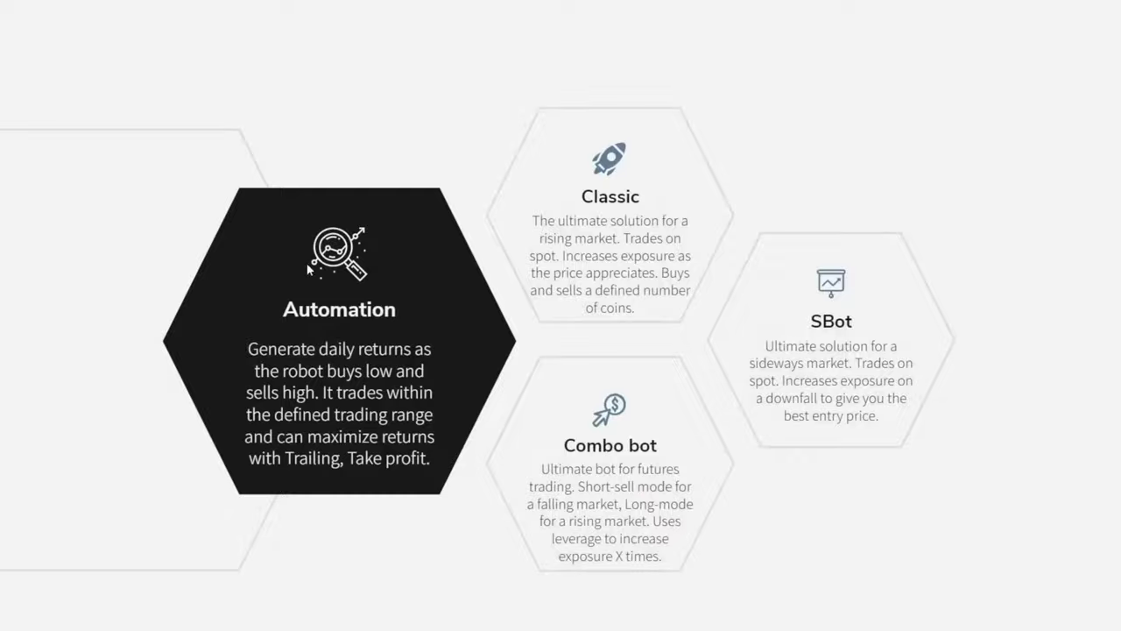
{"action": "key", "text": "Right"}
{"action": "key", "text": "Right"}
{"action": "key", "text": "Right"}
{"action": "key", "text": "Right"}
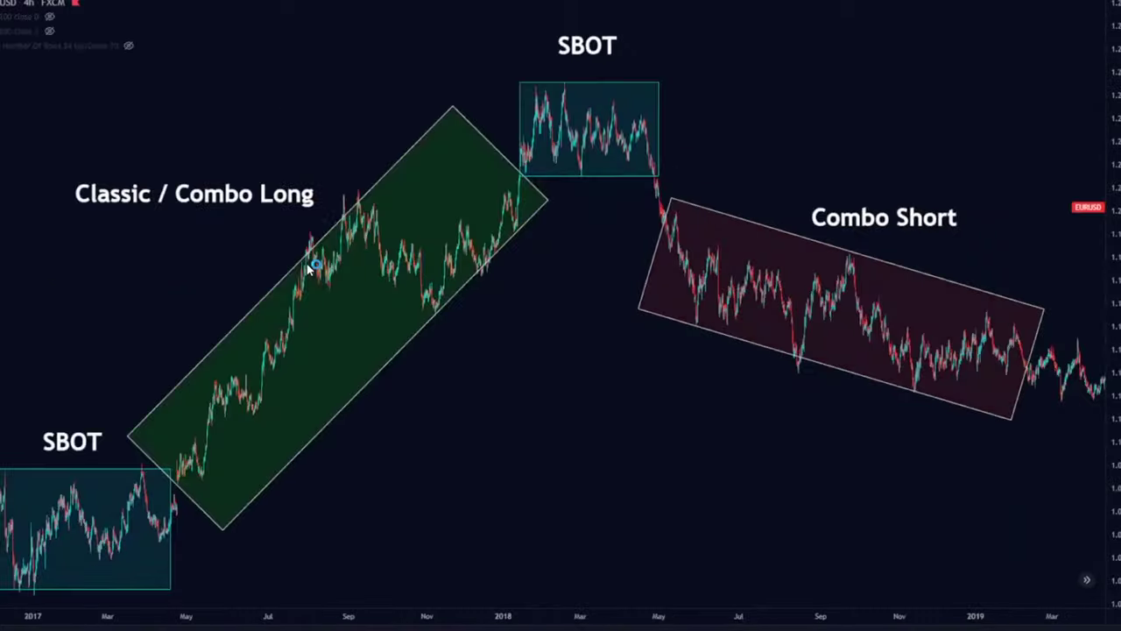
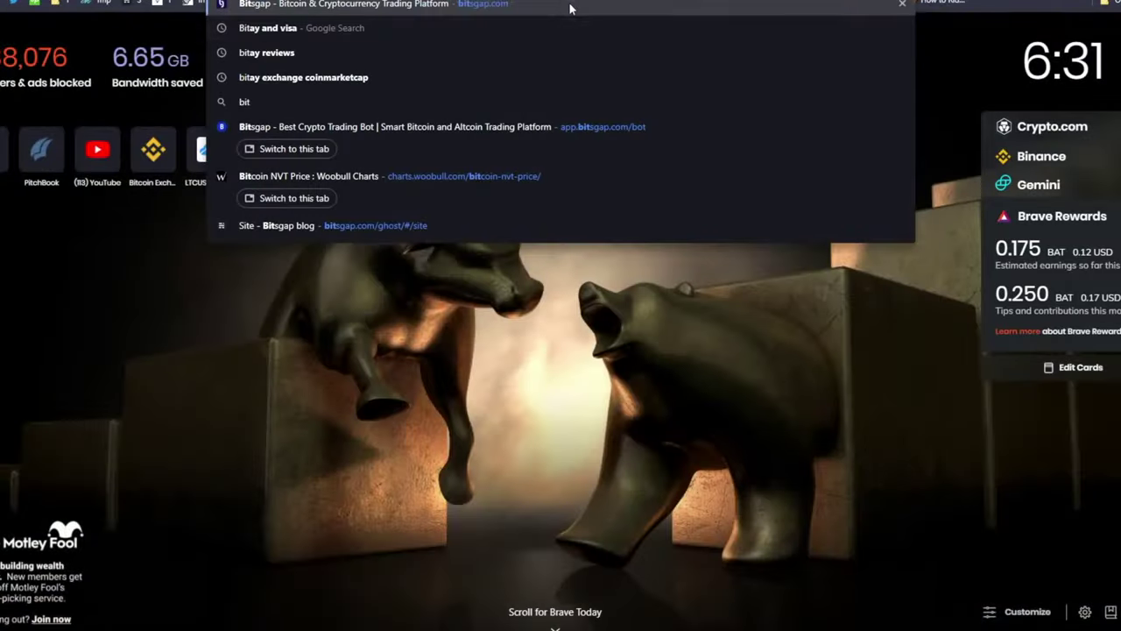
- Go to the Bitsgap website and open its blog
{"action": "key", "text": "Escape"}
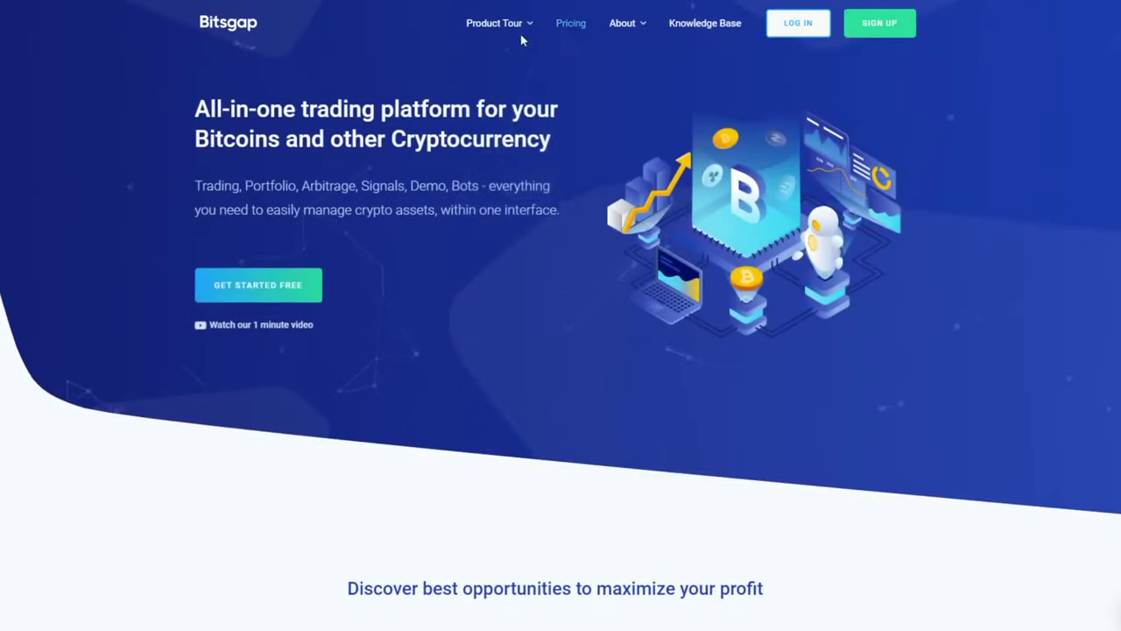
{"action": "mouse_move", "coordinate": [495, 22]}
{"action": "mouse_move", "coordinate": [627, 22]}
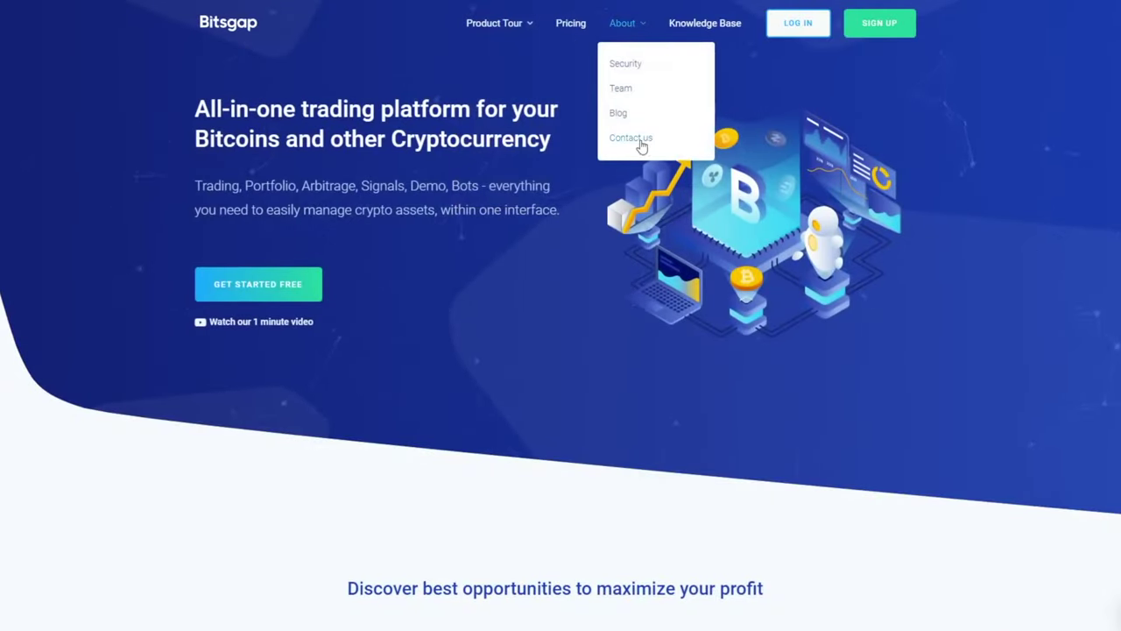
{"action": "left_click", "coordinate": [624, 117]}
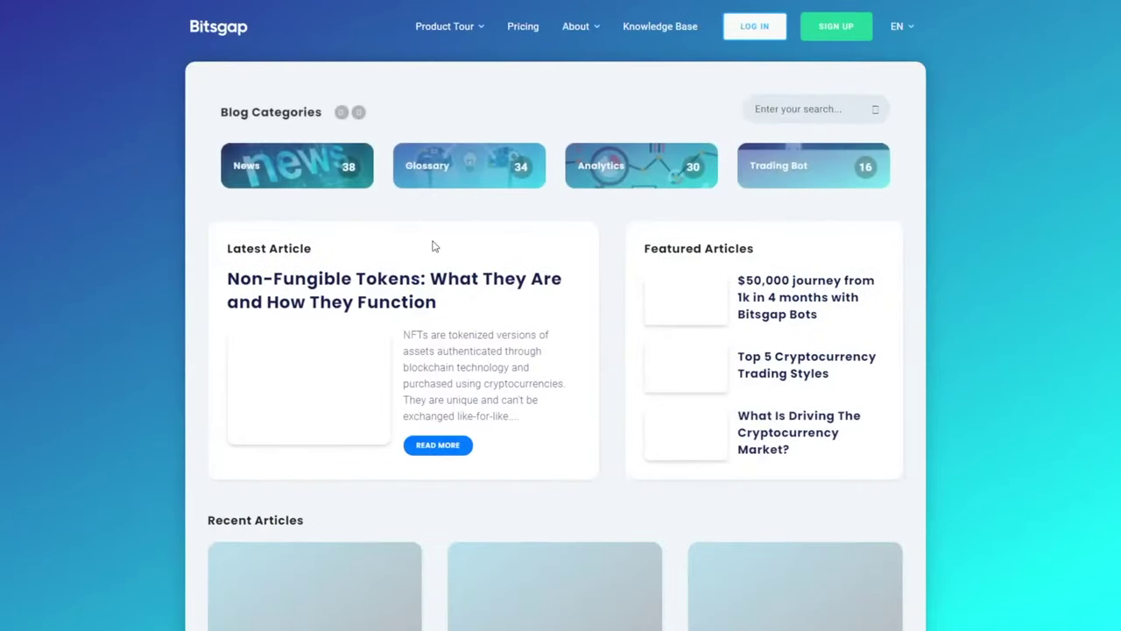
- Browse the blog's recent articles, moving through page 2 to the page listing the automated strategies articles
{"action": "scroll", "coordinate": [433, 243], "scroll_direction": "down", "scroll_amount": 5}
{"action": "scroll", "coordinate": [560, 193], "scroll_direction": "up", "scroll_amount": 2}
{"action": "scroll", "coordinate": [571, 245], "scroll_direction": "down", "scroll_amount": 4}
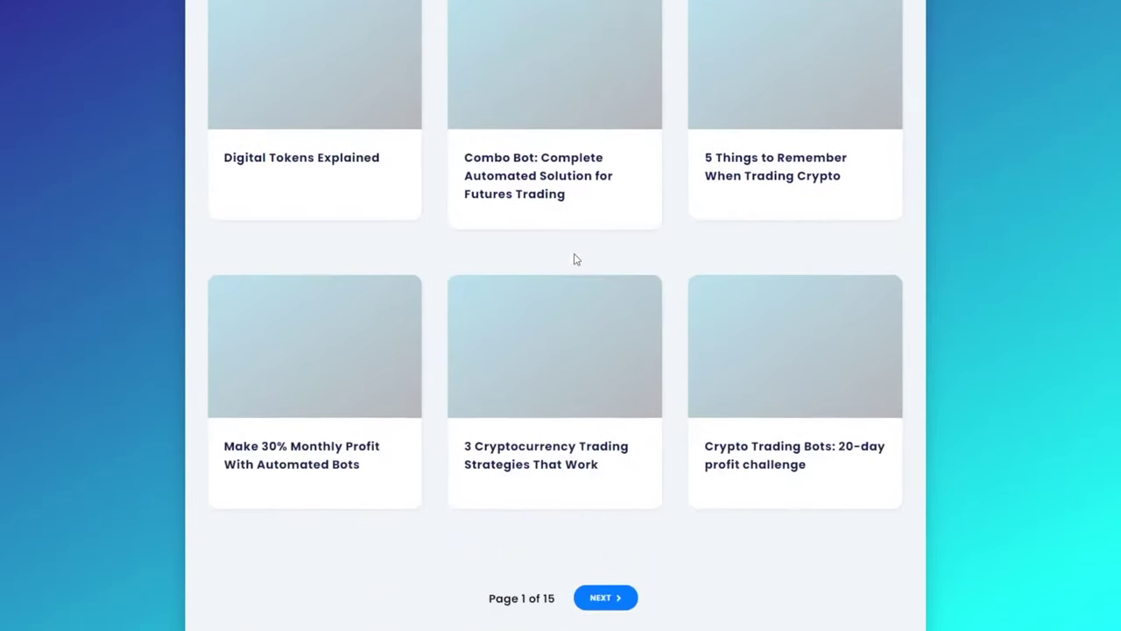
{"action": "left_click", "coordinate": [608, 598]}
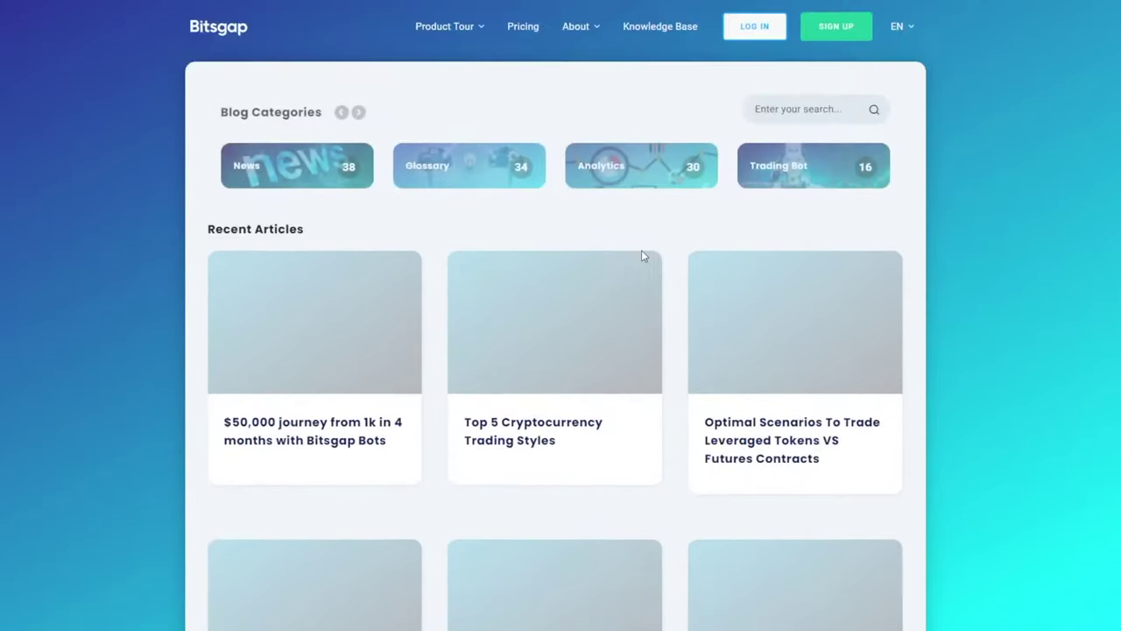
{"action": "scroll", "coordinate": [644, 256], "scroll_direction": "down", "scroll_amount": 6}
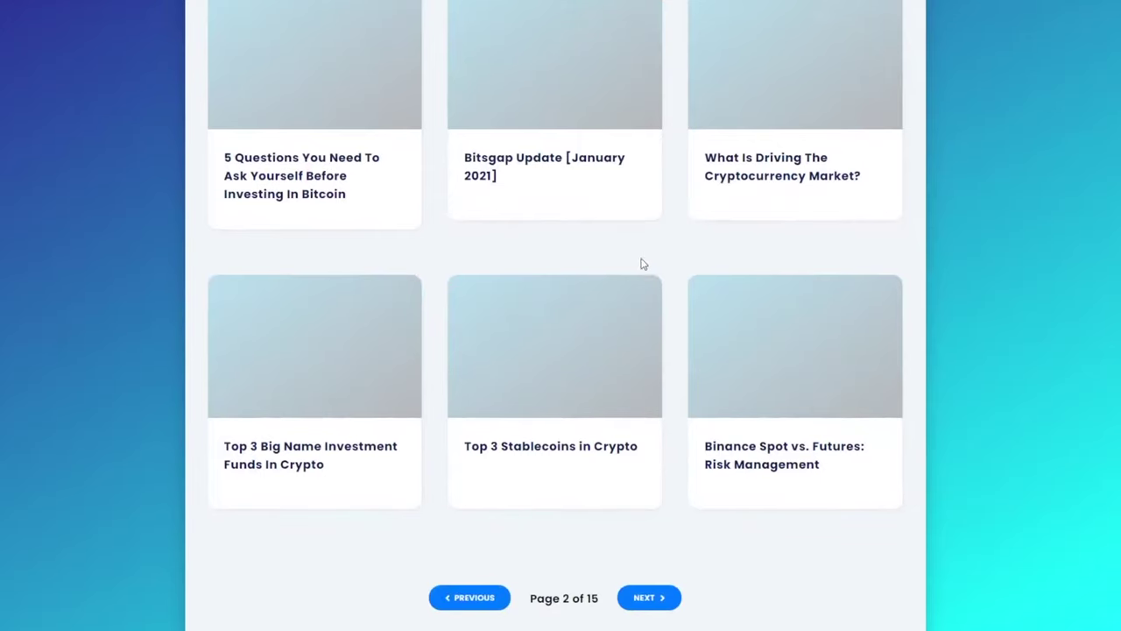
{"action": "scroll", "coordinate": [634, 452], "scroll_direction": "up", "scroll_amount": 3}
{"action": "scroll", "coordinate": [633, 443], "scroll_direction": "down", "scroll_amount": 3}
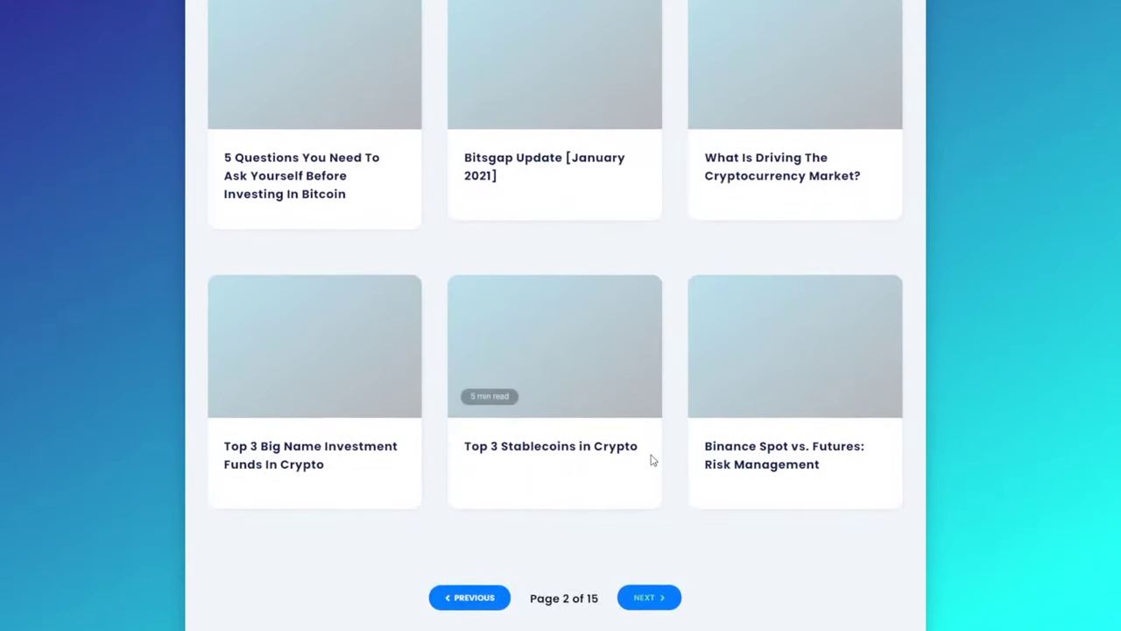
{"action": "scroll", "coordinate": [651, 458], "scroll_direction": "up", "scroll_amount": 6}
{"action": "scroll", "coordinate": [566, 187], "scroll_direction": "down", "scroll_amount": 3}
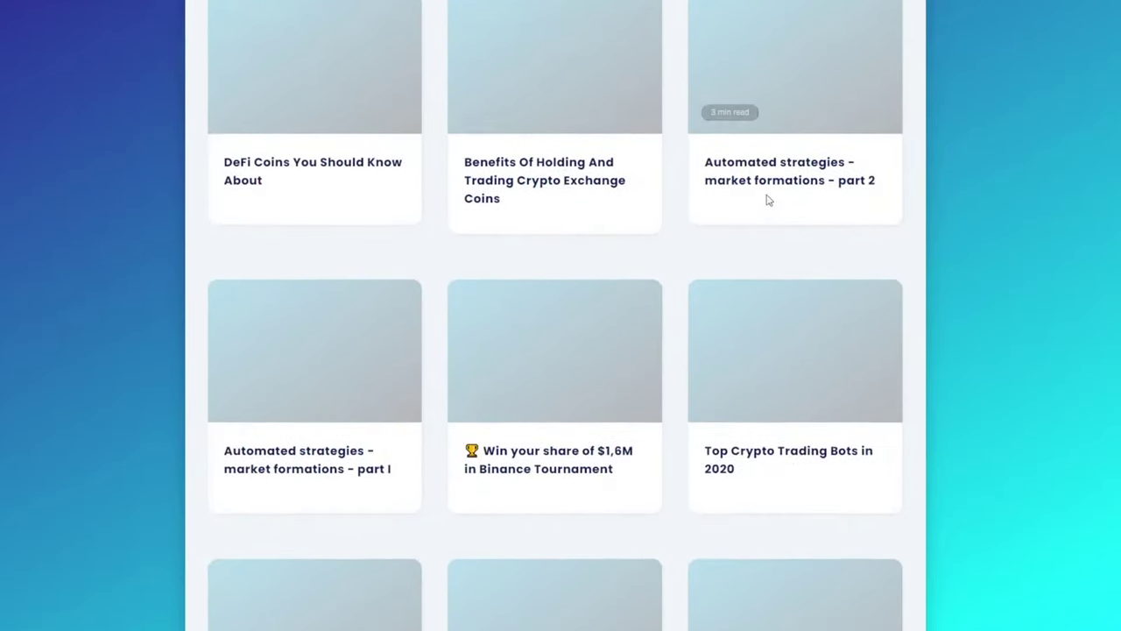
{"action": "scroll", "coordinate": [776, 198], "scroll_direction": "up", "scroll_amount": 1}
- Open the "Automated strategies - market formations - part 2" article, read through its pattern-based bot configurations, and return to the article list
{"action": "left_click", "coordinate": [895, 231]}
{"action": "scroll", "coordinate": [519, 214], "scroll_direction": "down", "scroll_amount": 12}
{"action": "scroll", "coordinate": [520, 215], "scroll_direction": "down", "scroll_amount": 2}
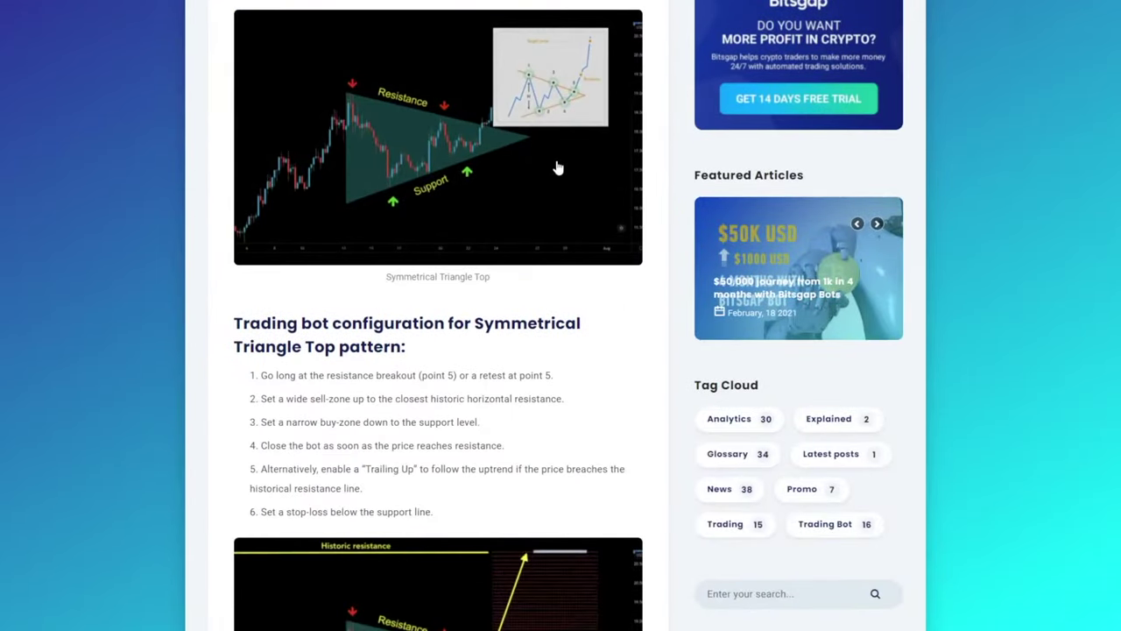
{"action": "scroll", "coordinate": [561, 129], "scroll_direction": "down", "scroll_amount": 4}
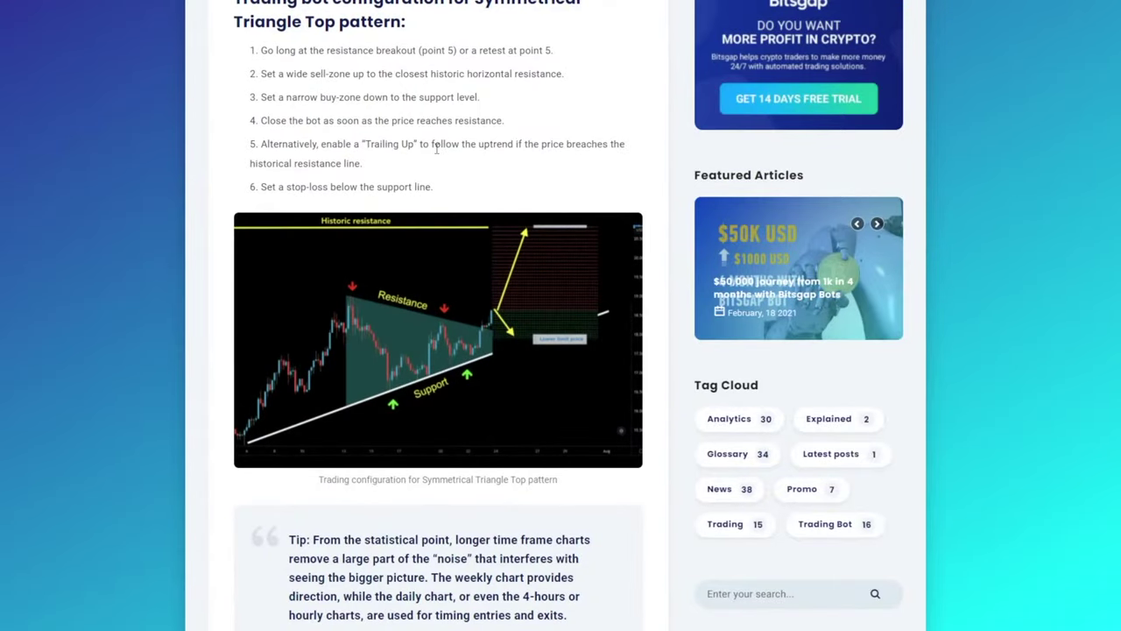
{"action": "scroll", "coordinate": [438, 153], "scroll_direction": "down", "scroll_amount": 14}
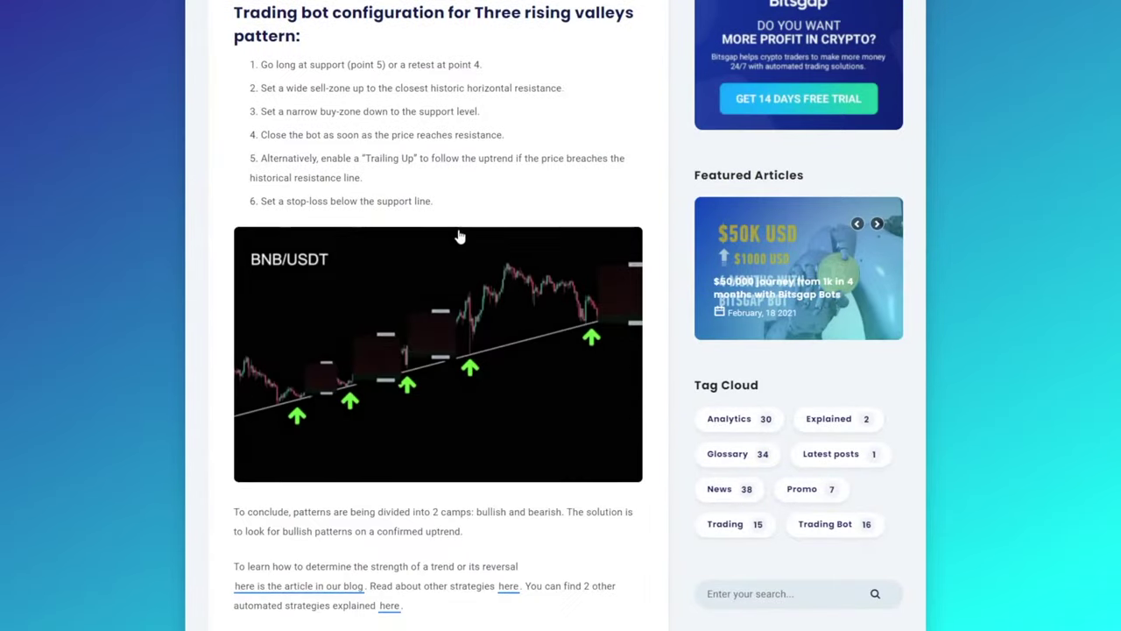
{"action": "scroll", "coordinate": [450, 200], "scroll_direction": "down", "scroll_amount": 4}
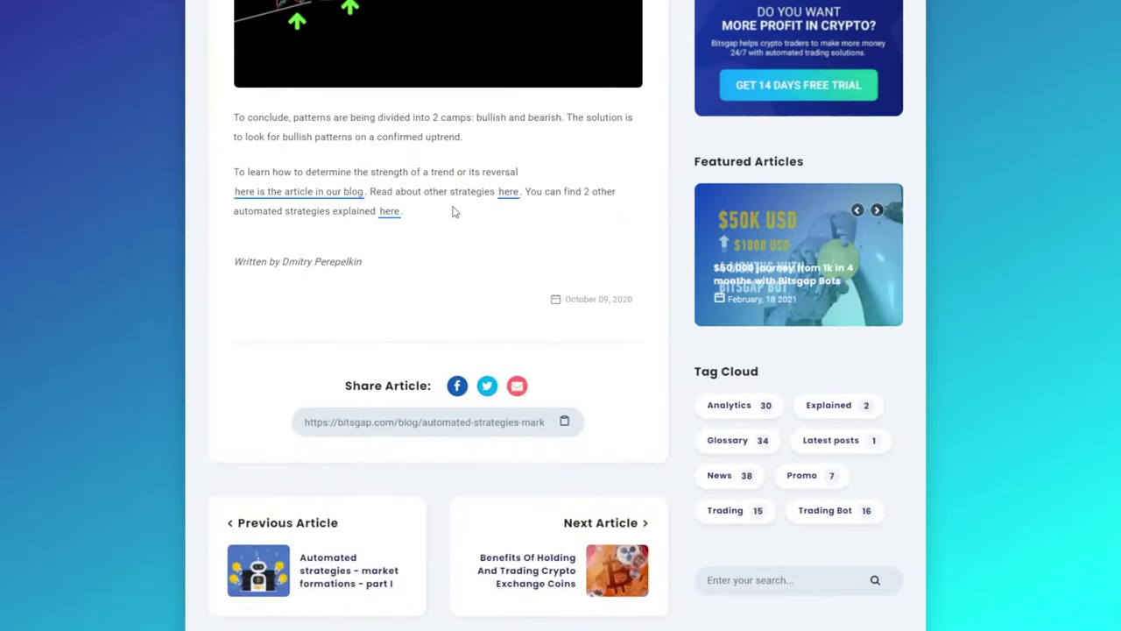
{"action": "scroll", "coordinate": [289, 170], "scroll_direction": "up", "scroll_amount": 2}
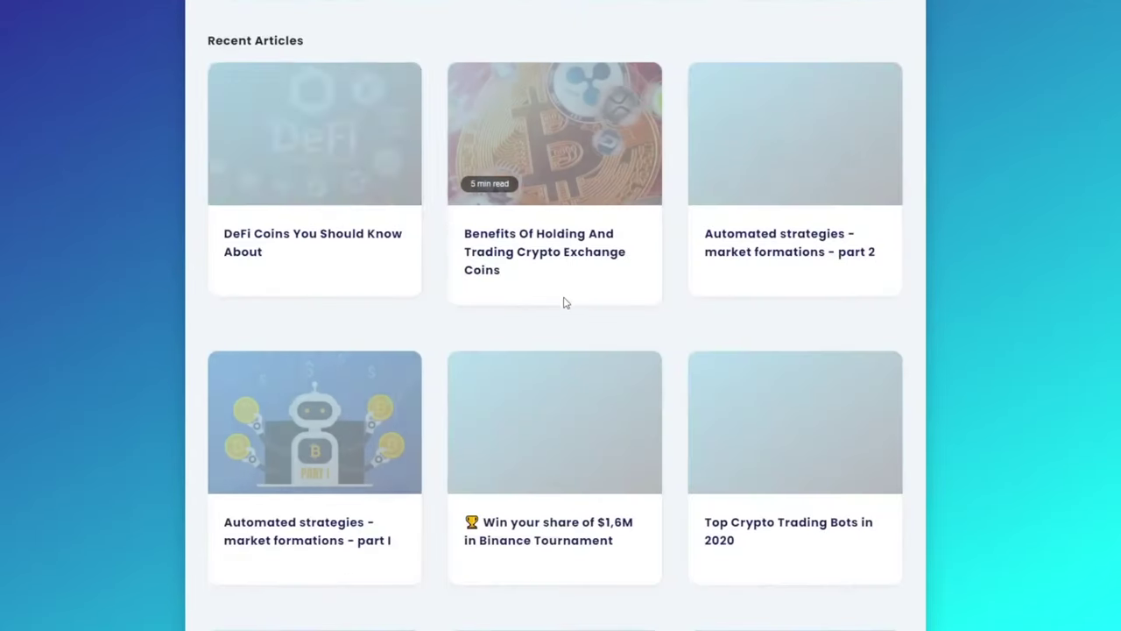
- Open the "Automated strategies - market formations - part I" article and examine its Rising channel and Rectangle top strategies
{"action": "scroll", "coordinate": [865, 256], "scroll_direction": "down", "scroll_amount": 4}
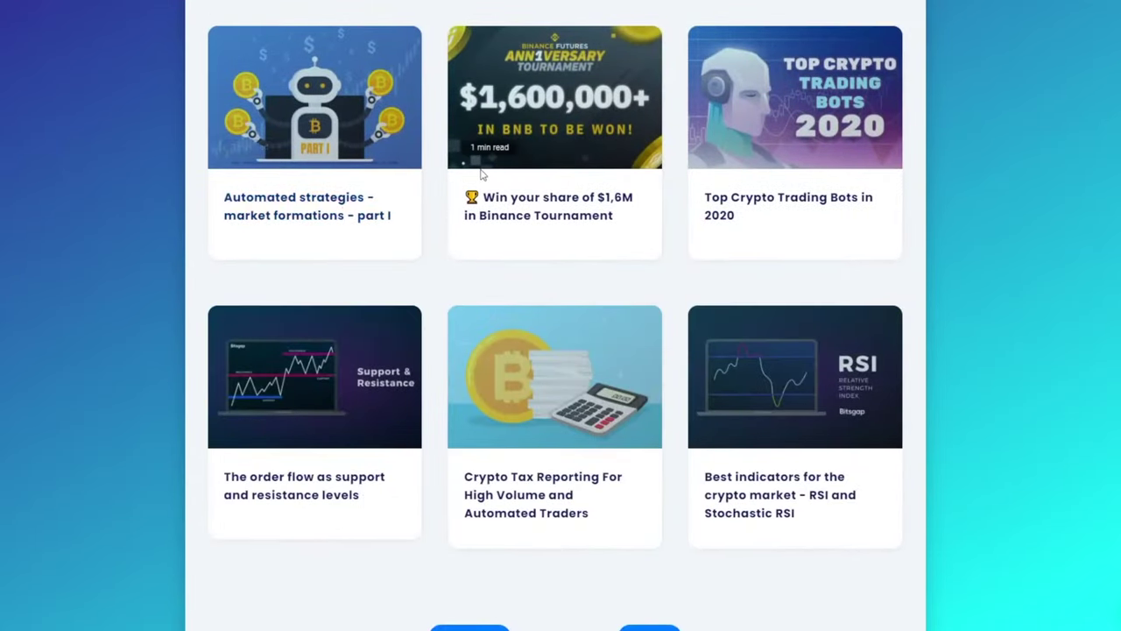
{"action": "left_click", "coordinate": [346, 197]}
{"action": "scroll", "coordinate": [403, 332], "scroll_direction": "down", "scroll_amount": 10}
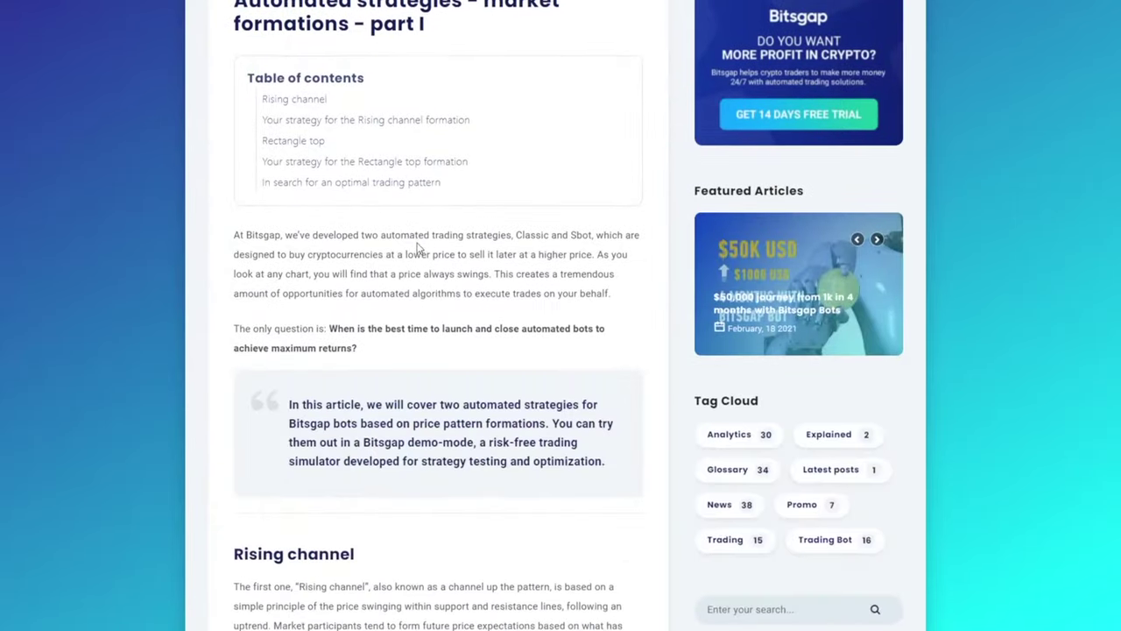
{"action": "scroll", "coordinate": [407, 355], "scroll_direction": "down", "scroll_amount": 5}
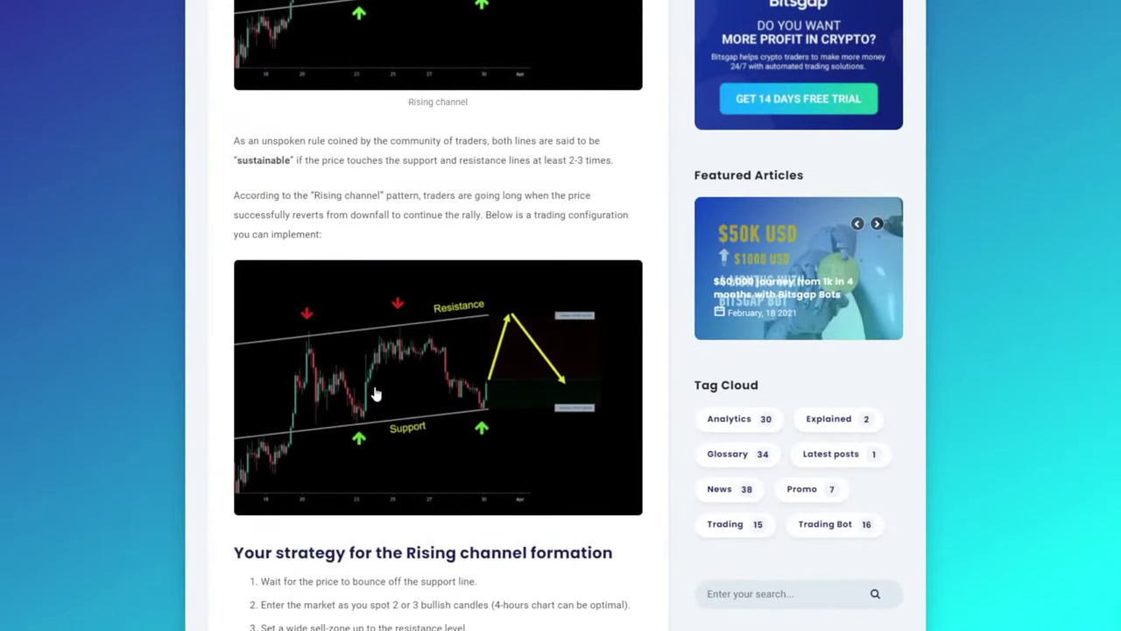
{"action": "scroll", "coordinate": [418, 367], "scroll_direction": "down", "scroll_amount": 9}
{"action": "scroll", "coordinate": [439, 342], "scroll_direction": "down", "scroll_amount": 9}
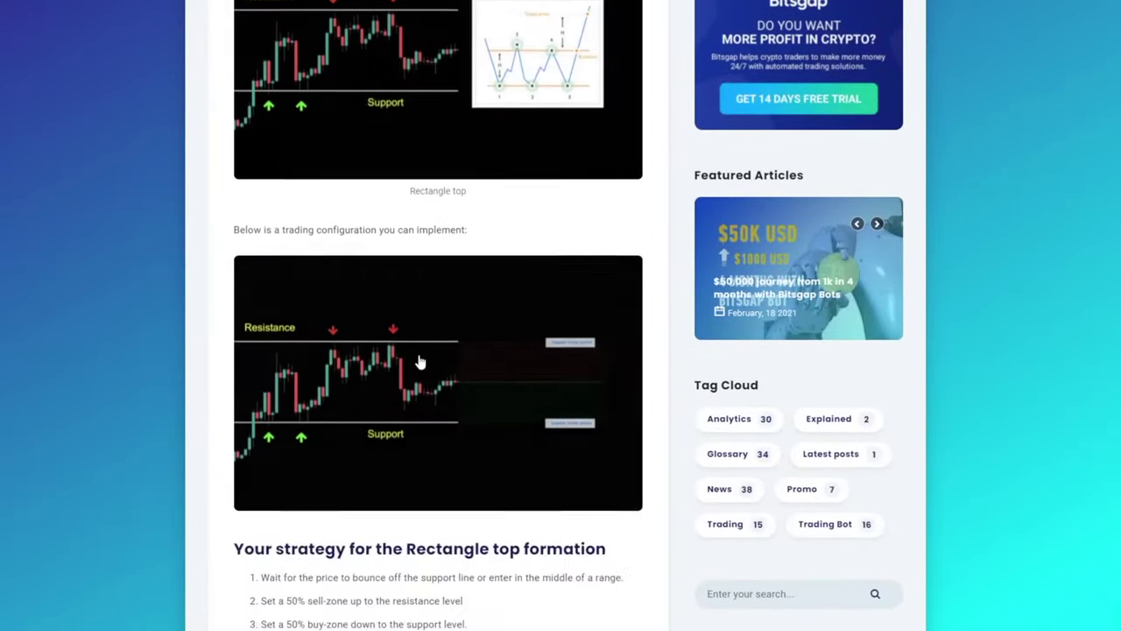
{"action": "left_click_drag", "start_coordinate": [259, 238], "coordinate": [473, 378]}
{"action": "left_click", "coordinate": [473, 378]}
{"action": "scroll", "coordinate": [491, 333], "scroll_direction": "down", "scroll_amount": 5}
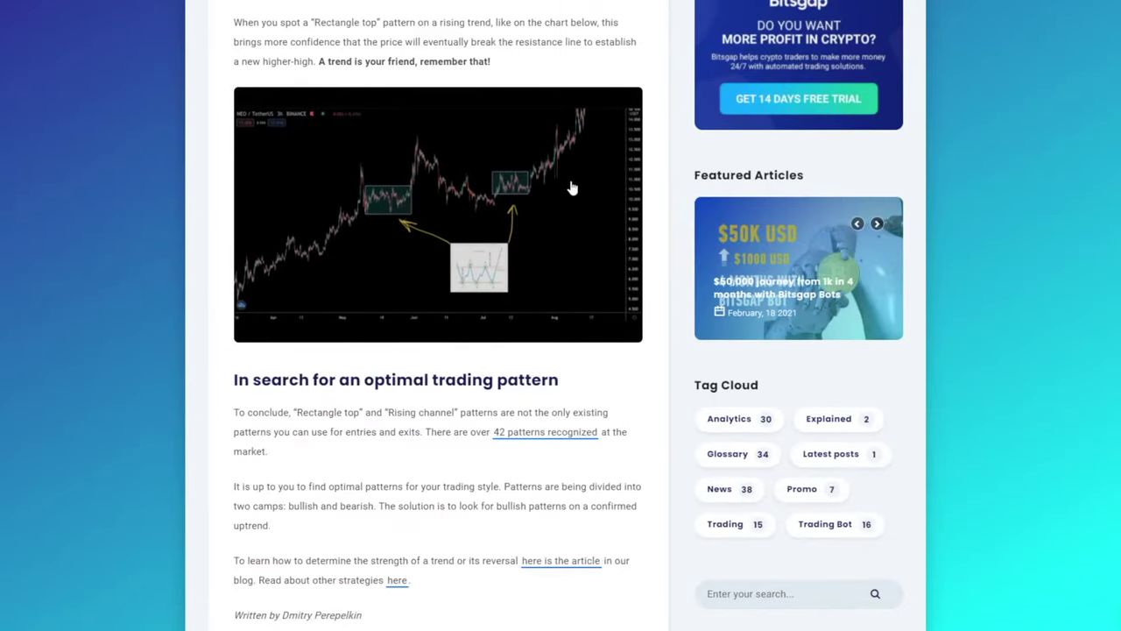
{"action": "scroll", "coordinate": [571, 188], "scroll_direction": "up", "scroll_amount": 5}
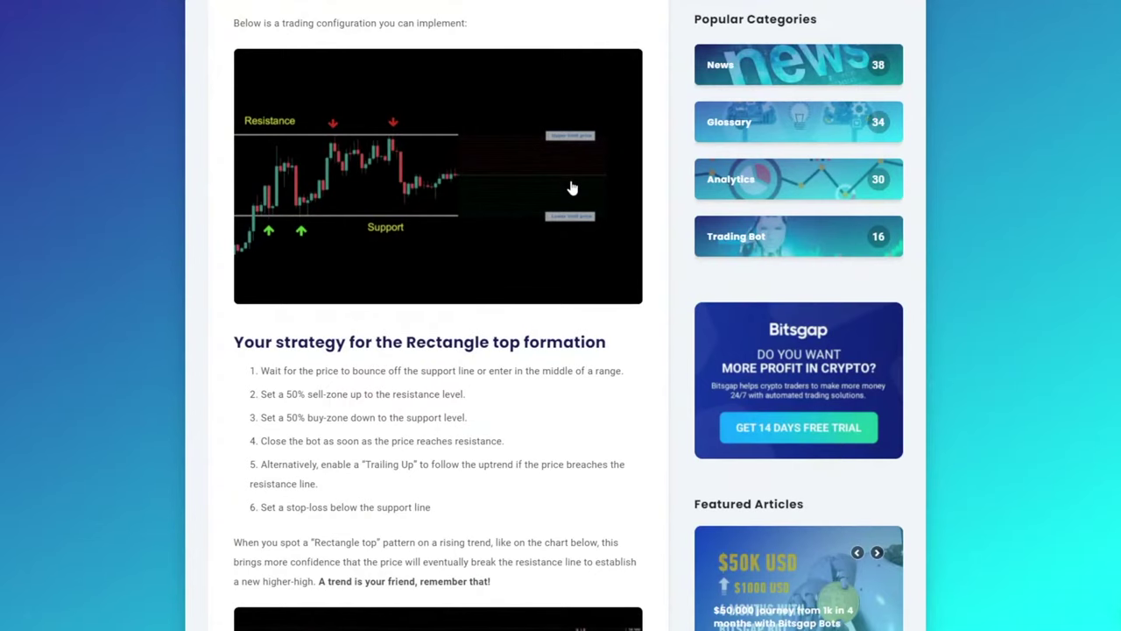
{"action": "scroll", "coordinate": [571, 188], "scroll_direction": "up", "scroll_amount": 15}
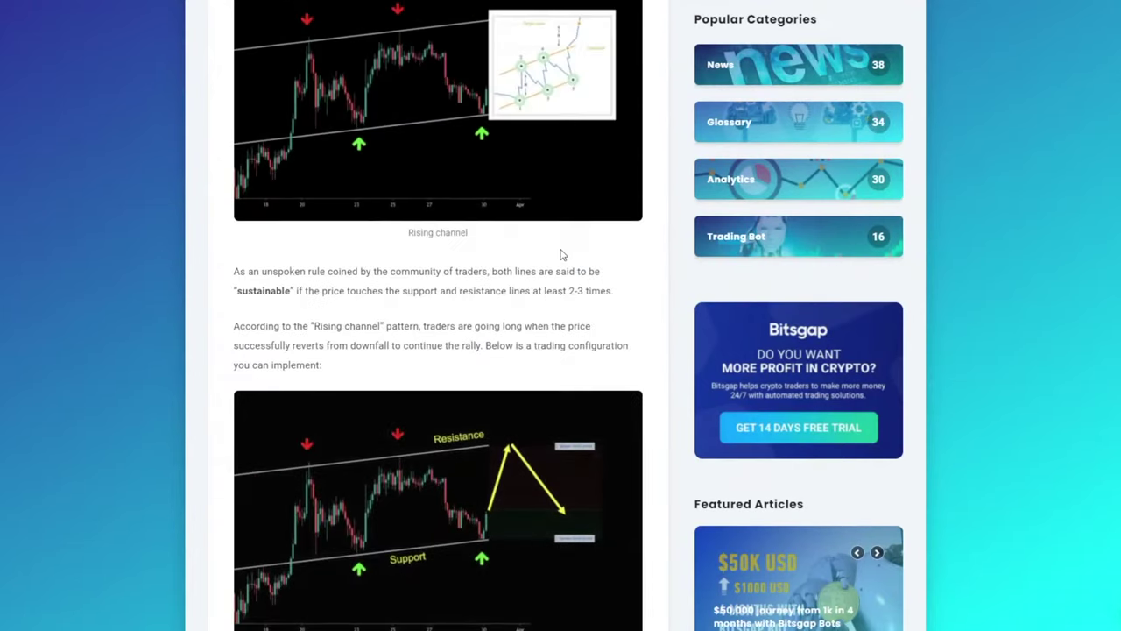
{"action": "scroll", "coordinate": [562, 263], "scroll_direction": "up", "scroll_amount": 10}
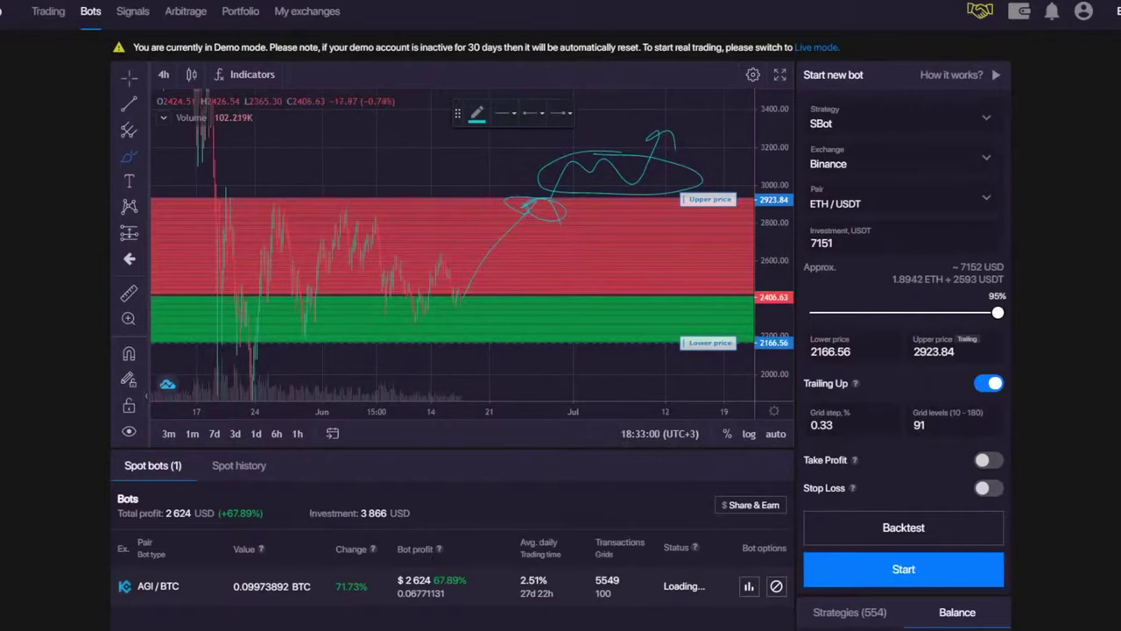
{"action": "left_click", "coordinate": [1086, 12]}
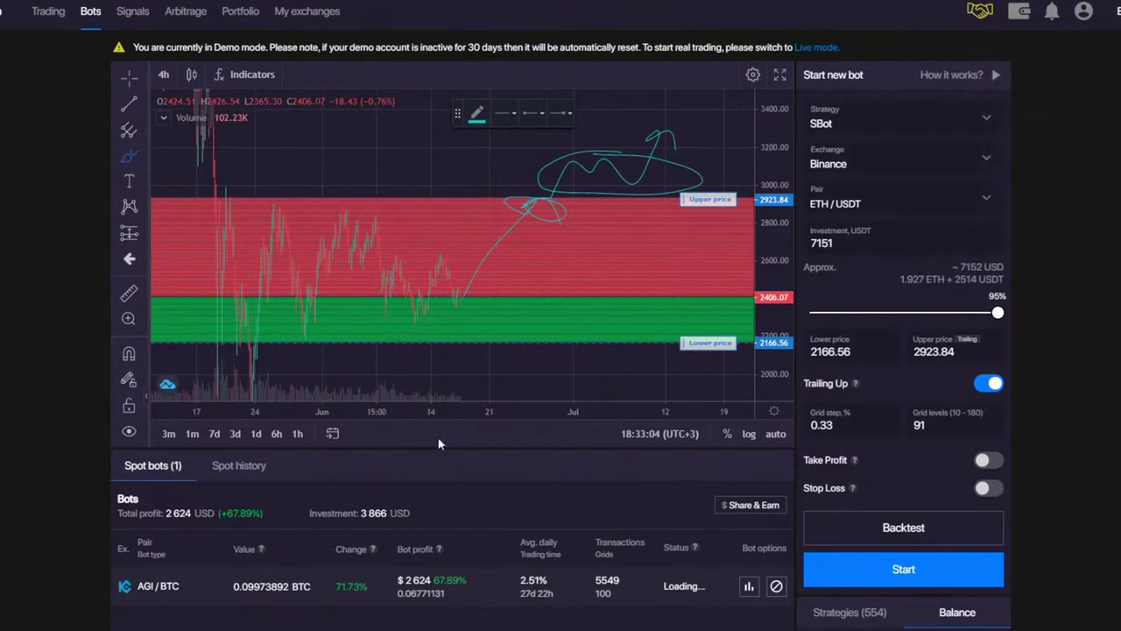
{"action": "scroll", "coordinate": [675, 518], "scroll_direction": "down", "scroll_amount": 3}
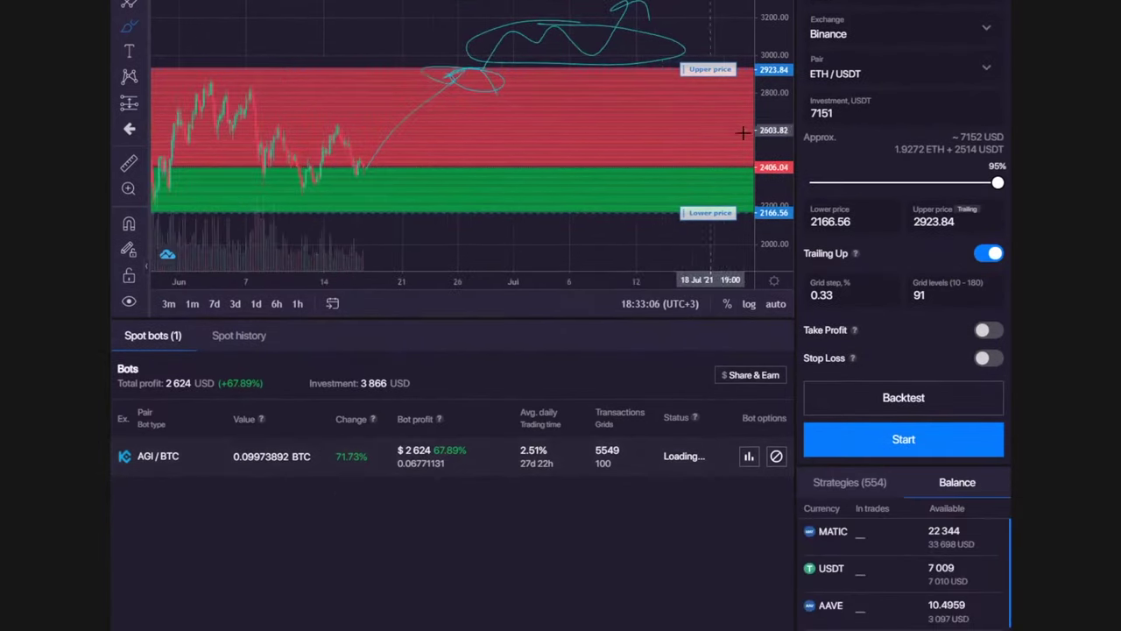
- Load the AGI / BTC demo bot on the chart and examine its executed orders, bot profit and transactions
{"action": "scroll", "coordinate": [363, 475], "scroll_direction": "up", "scroll_amount": 3}
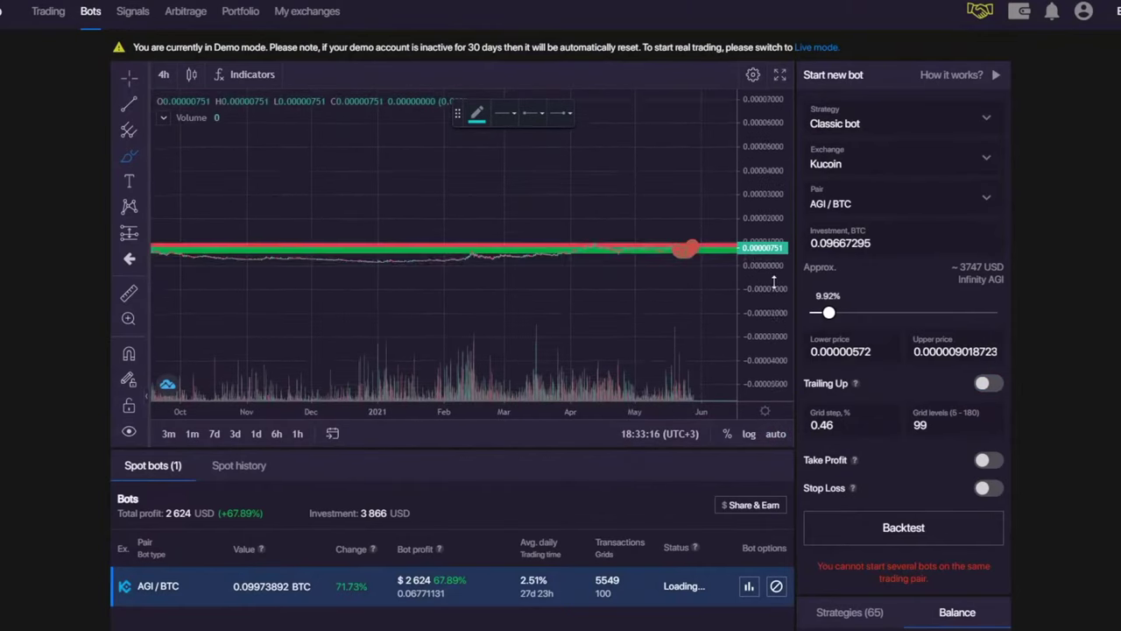
{"action": "left_click_drag", "start_coordinate": [775, 282], "coordinate": [769, 179]}
{"action": "scroll", "coordinate": [671, 182], "scroll_direction": "up", "scroll_amount": 5}
{"action": "left_click_drag", "start_coordinate": [453, 195], "coordinate": [549, 219]}
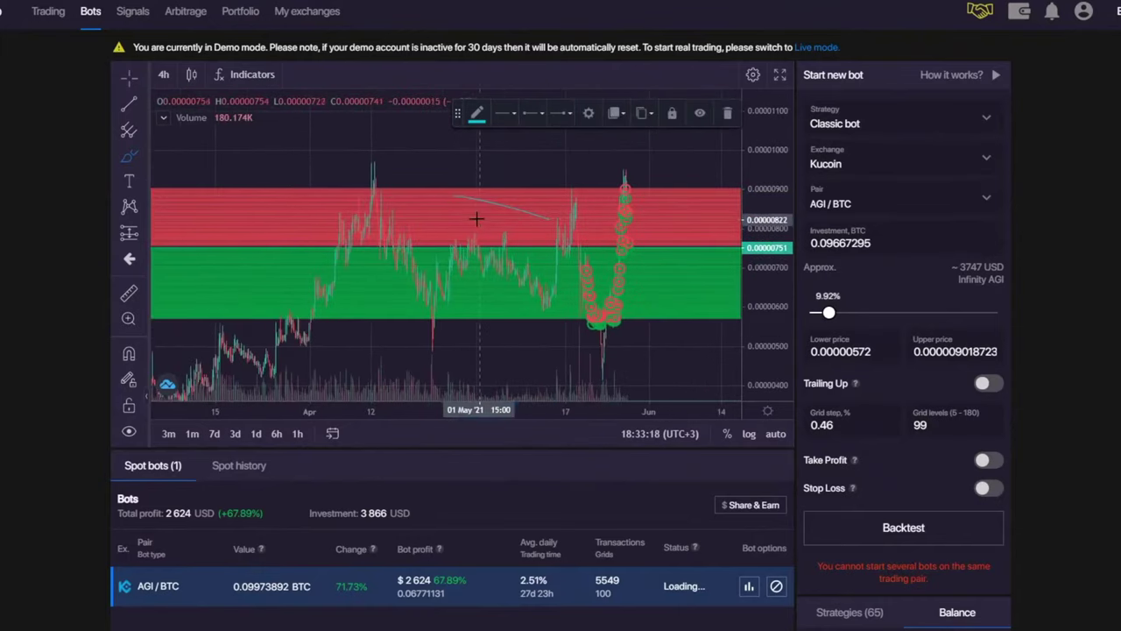
{"action": "left_click_drag", "start_coordinate": [458, 252], "coordinate": [359, 234]}
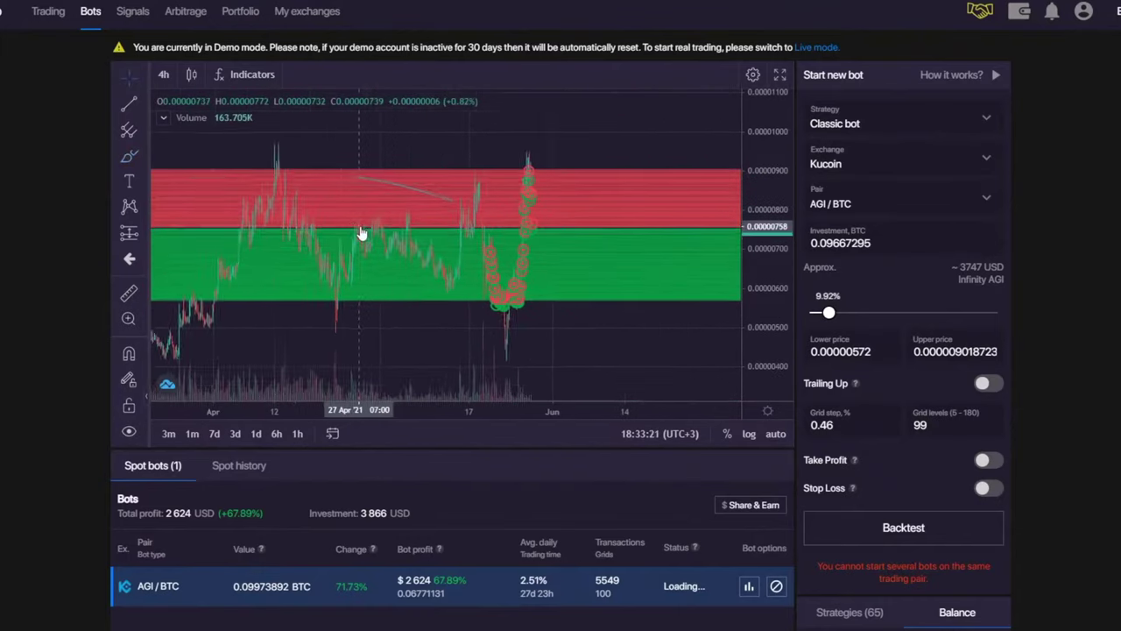
{"action": "scroll", "coordinate": [360, 233], "scroll_direction": "up", "scroll_amount": 7}
{"action": "left_click_drag", "start_coordinate": [356, 290], "coordinate": [549, 281]}
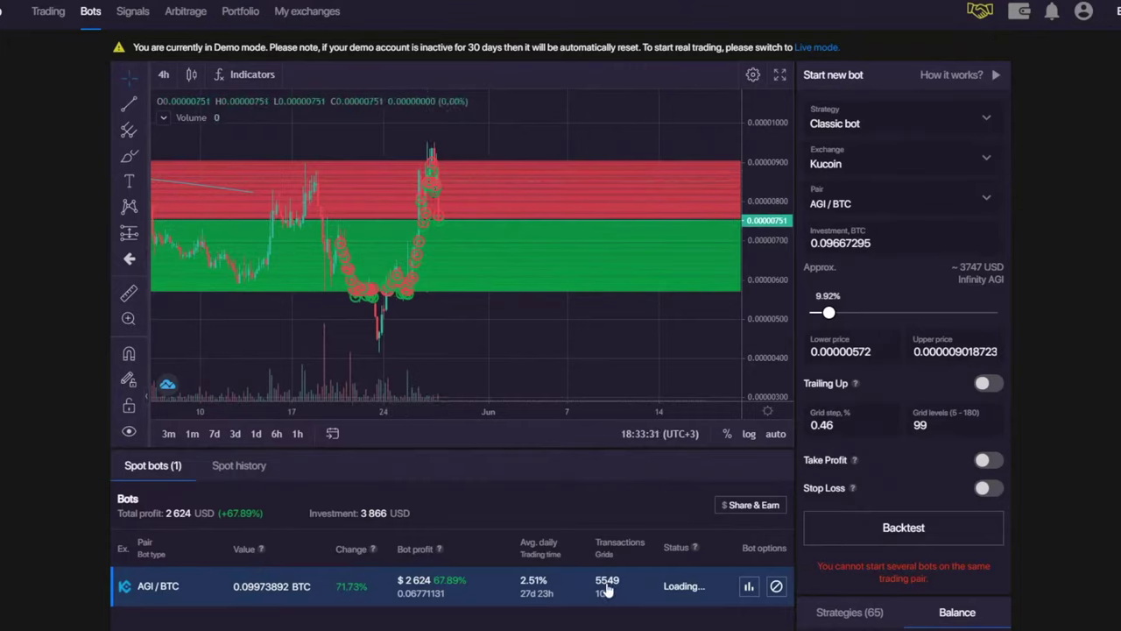
{"action": "scroll", "coordinate": [494, 296], "scroll_direction": "down", "scroll_amount": 10}
{"action": "scroll", "coordinate": [493, 296], "scroll_direction": "up", "scroll_amount": 8}
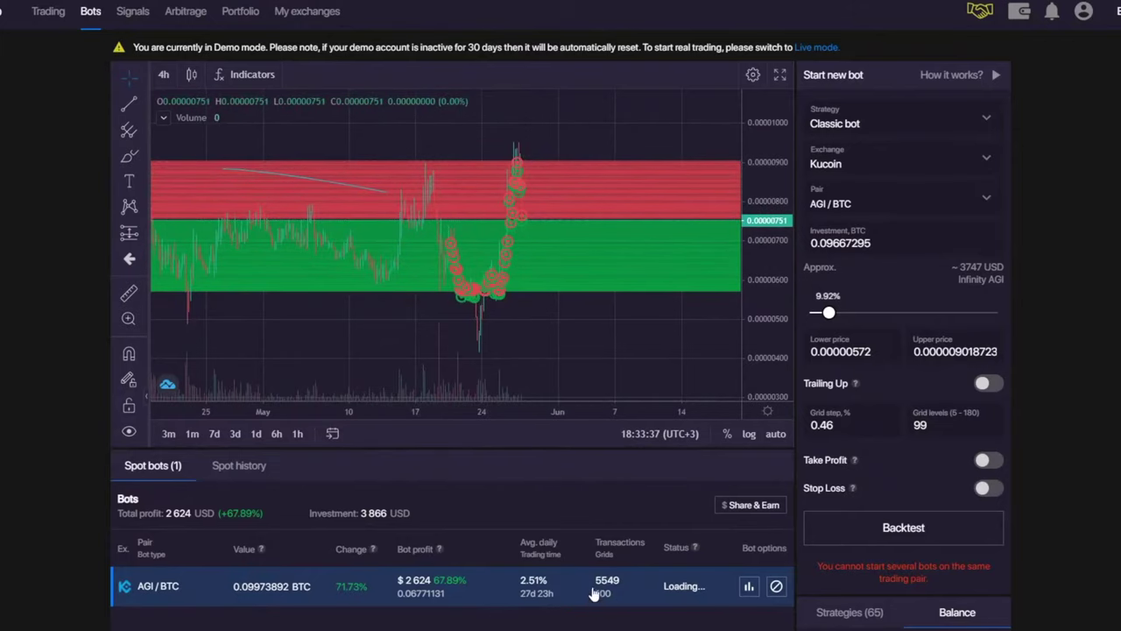
{"action": "scroll", "coordinate": [487, 269], "scroll_direction": "down", "scroll_amount": 2}
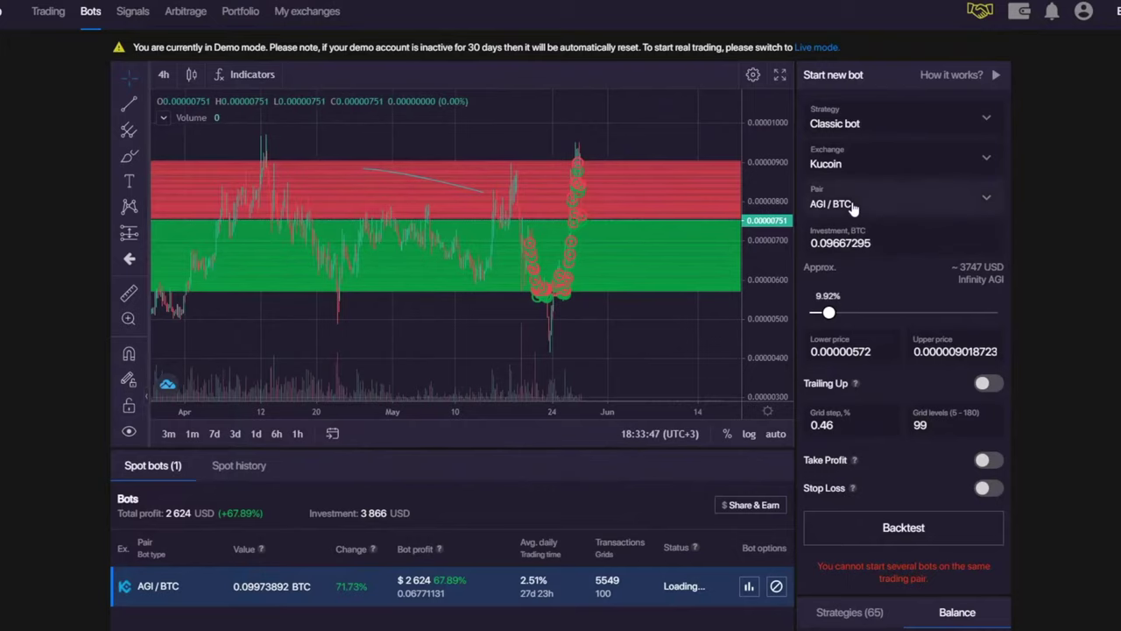
{"action": "scroll", "coordinate": [1044, 234], "scroll_direction": "down", "scroll_amount": 3}
{"action": "scroll", "coordinate": [1039, 244], "scroll_direction": "up", "scroll_amount": 3}
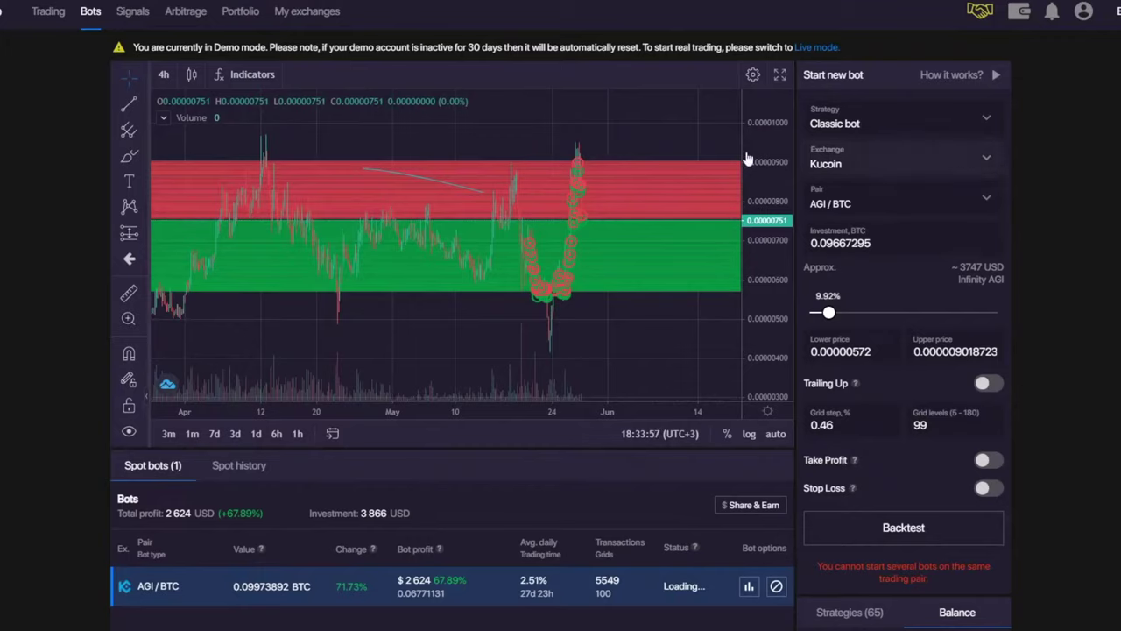
- Turn off demo mode and bring the live account's list of spot bots into view
{"action": "left_click", "coordinate": [1081, 11]}
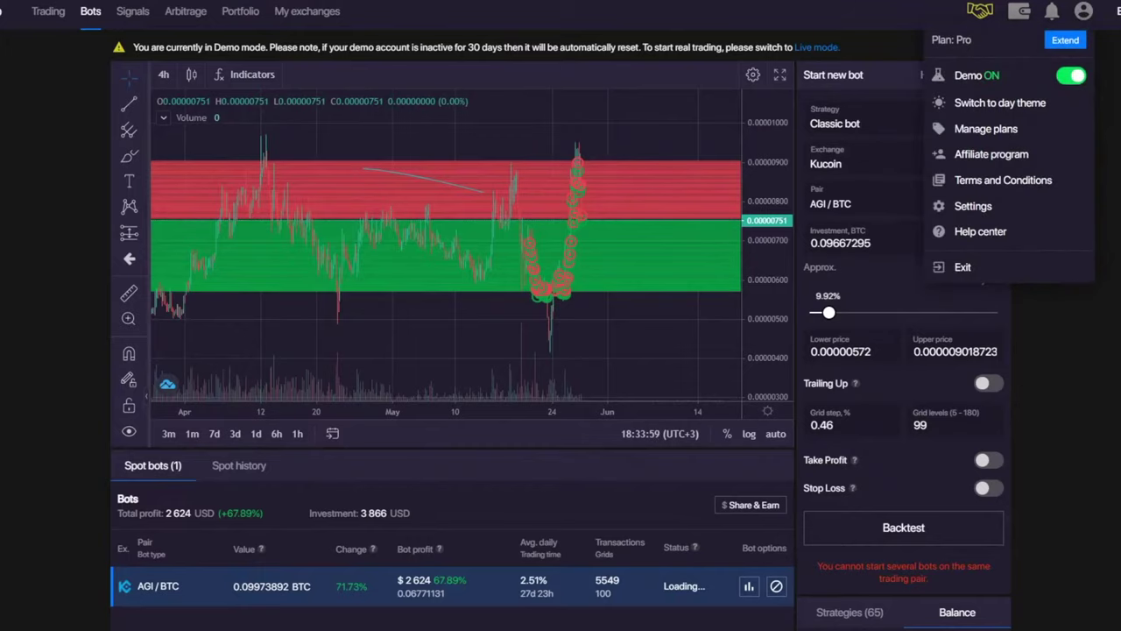
{"action": "left_click", "coordinate": [1077, 79]}
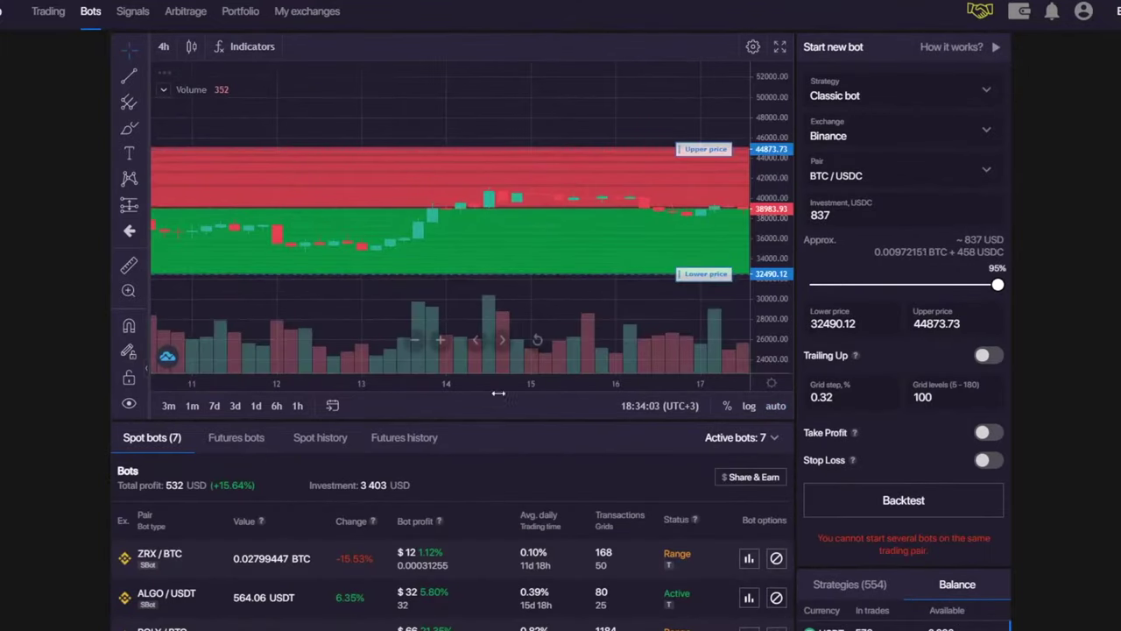
{"action": "scroll", "coordinate": [505, 402], "scroll_direction": "down", "scroll_amount": 4}
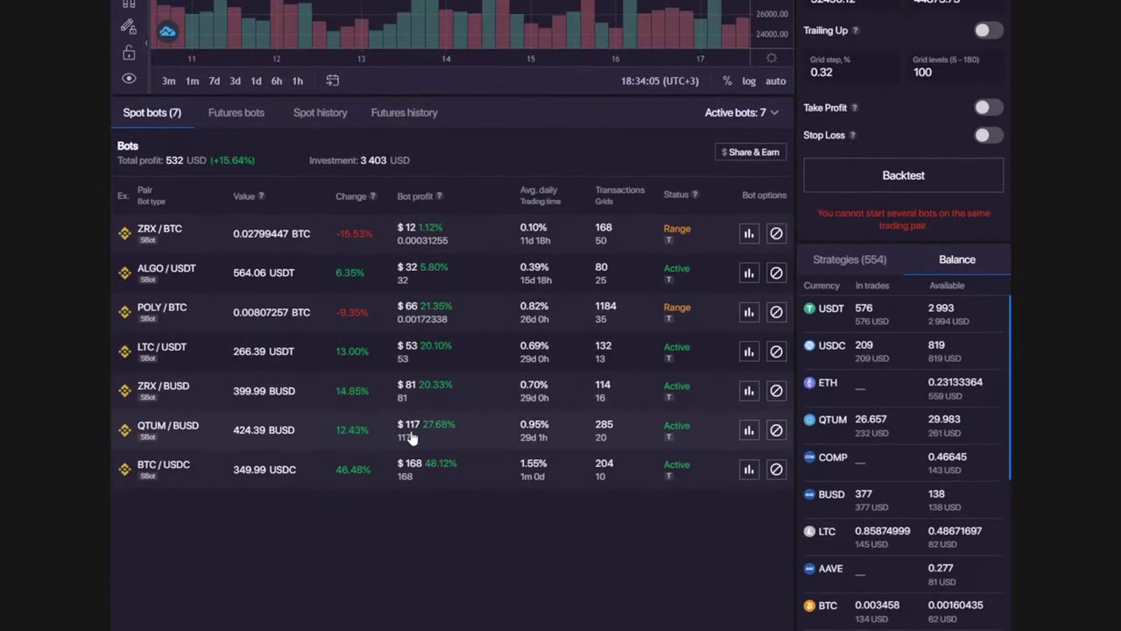
- Load the live QTUM / BUSD bot on the chart and examine its filled orders across the grid
{"action": "left_click", "coordinate": [412, 438]}
{"action": "scroll", "coordinate": [498, 398], "scroll_direction": "up", "scroll_amount": 4}
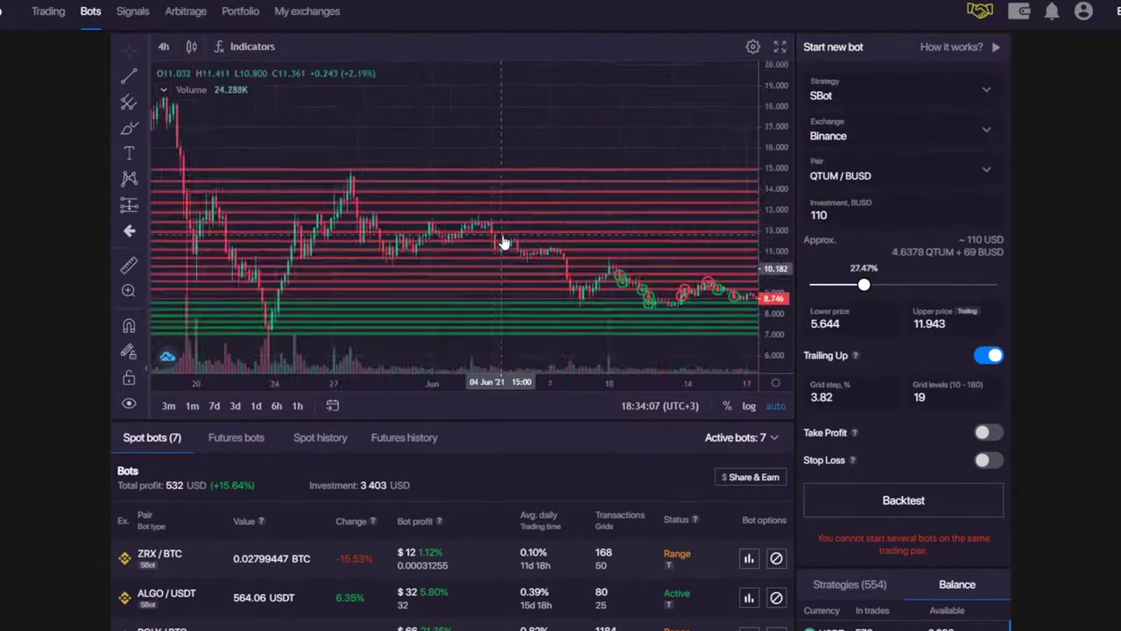
{"action": "scroll", "coordinate": [502, 242], "scroll_direction": "down", "scroll_amount": 5}
{"action": "left_click_drag", "start_coordinate": [775, 343], "coordinate": [775, 294]}
{"action": "left_click_drag", "start_coordinate": [670, 240], "coordinate": [458, 119]}
{"action": "scroll", "coordinate": [420, 455], "scroll_direction": "down", "scroll_amount": 3}
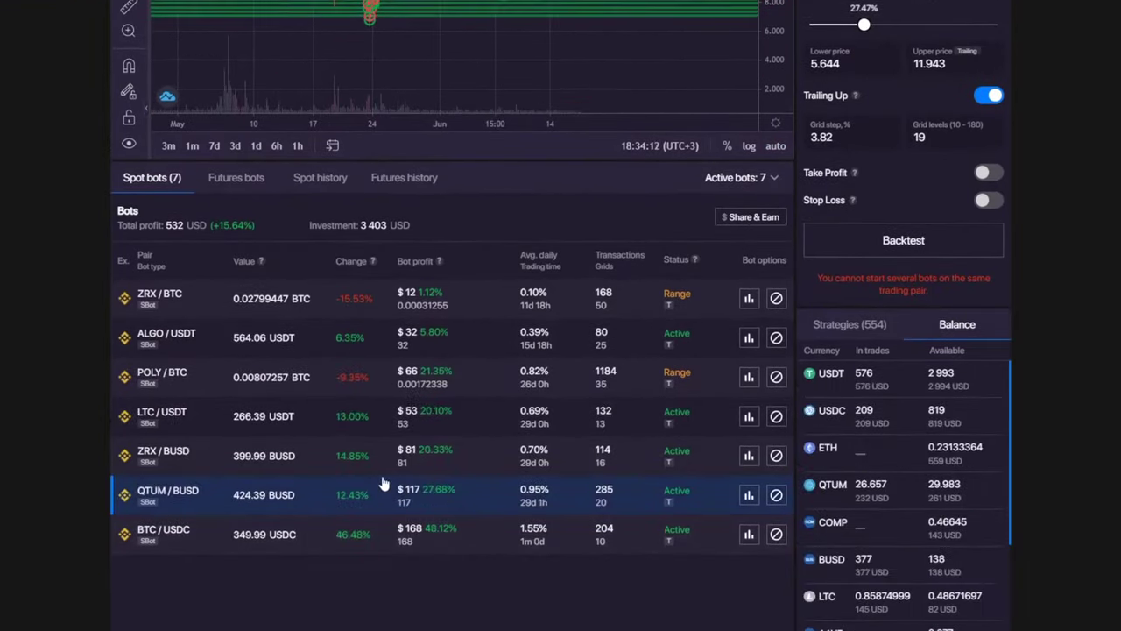
{"action": "scroll", "coordinate": [509, 508], "scroll_direction": "up", "scroll_amount": 3}
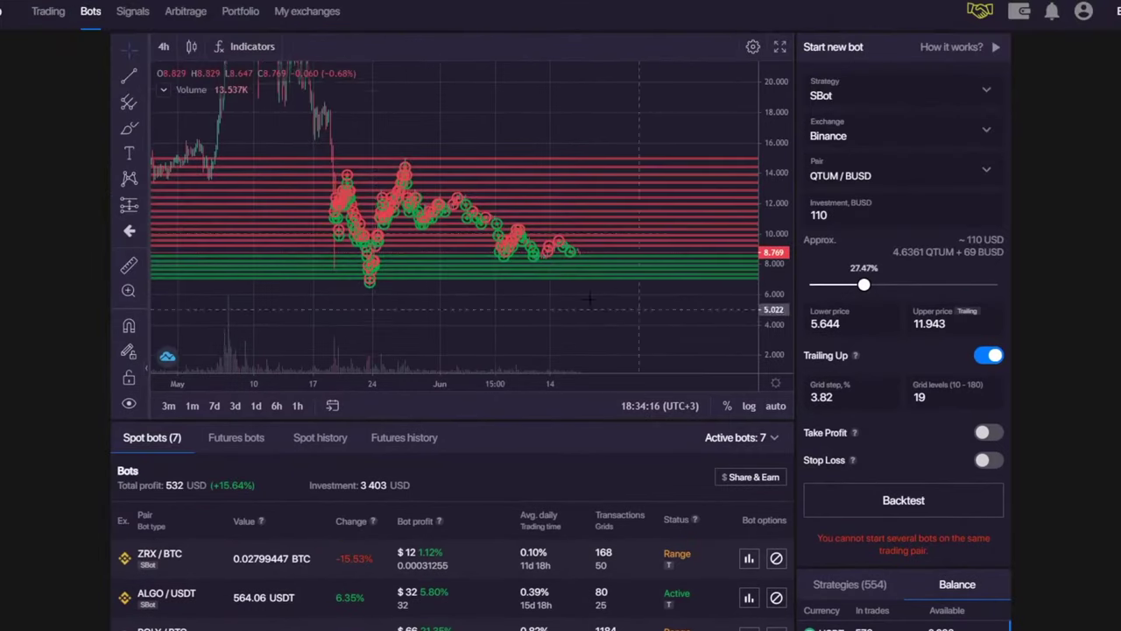
- Check the grid step in the details of the QTUM / BUSD bot and of the ZRX / BUSD bot
{"action": "scroll", "coordinate": [373, 499], "scroll_direction": "down", "scroll_amount": 2}
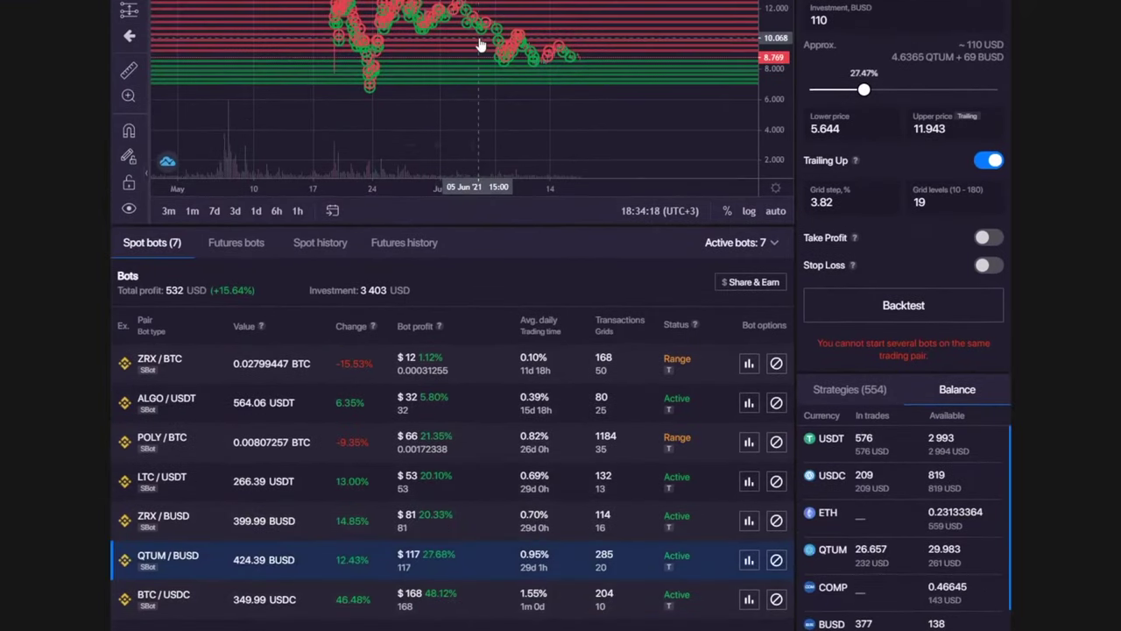
{"action": "left_click", "coordinate": [749, 561]}
{"action": "triple_click", "coordinate": [413, 201]}
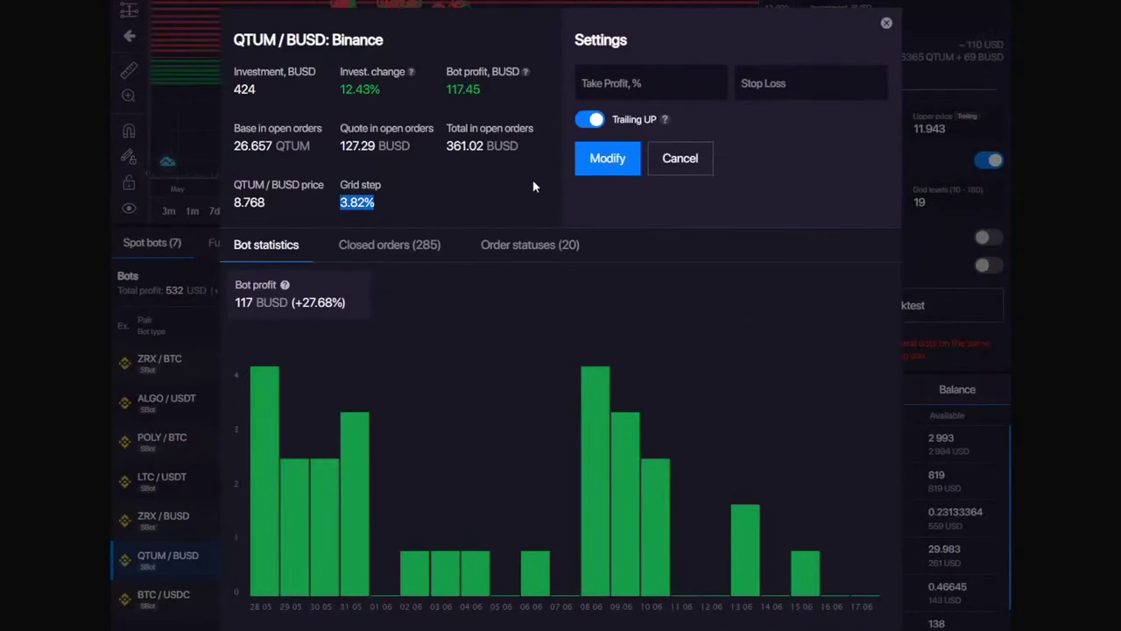
{"action": "left_click", "coordinate": [887, 23]}
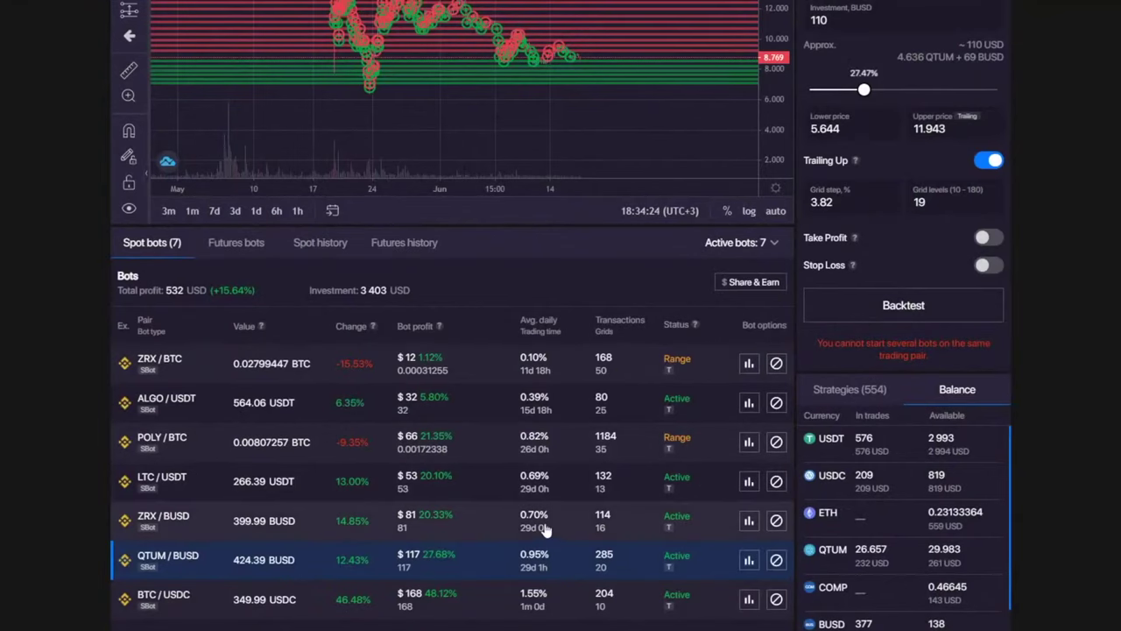
{"action": "left_click", "coordinate": [748, 521]}
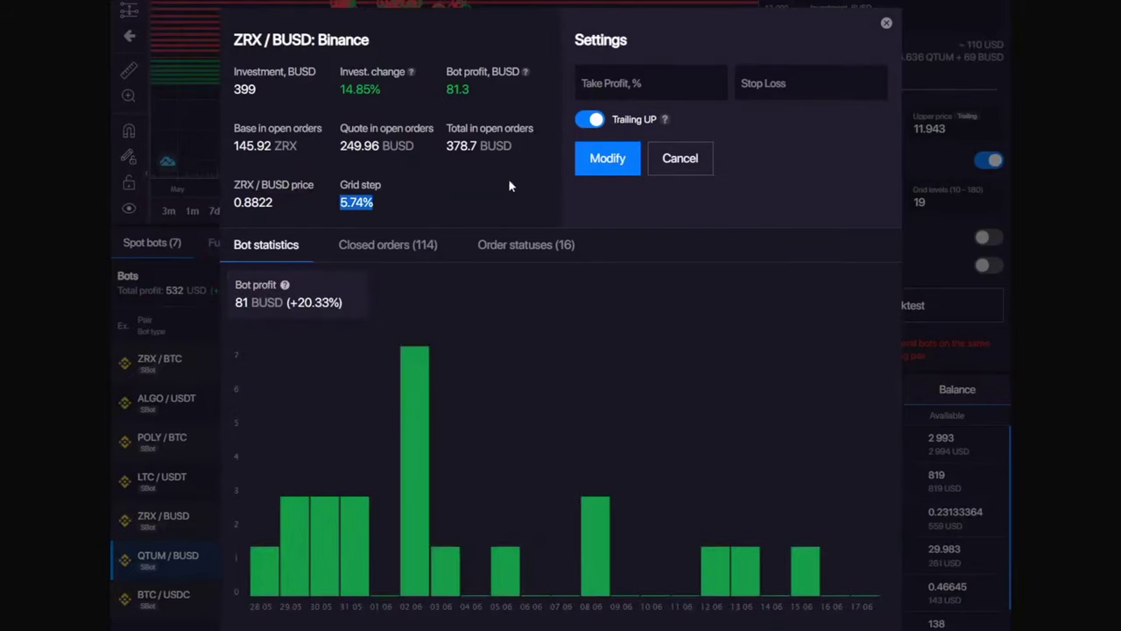
{"action": "left_click", "coordinate": [886, 23]}
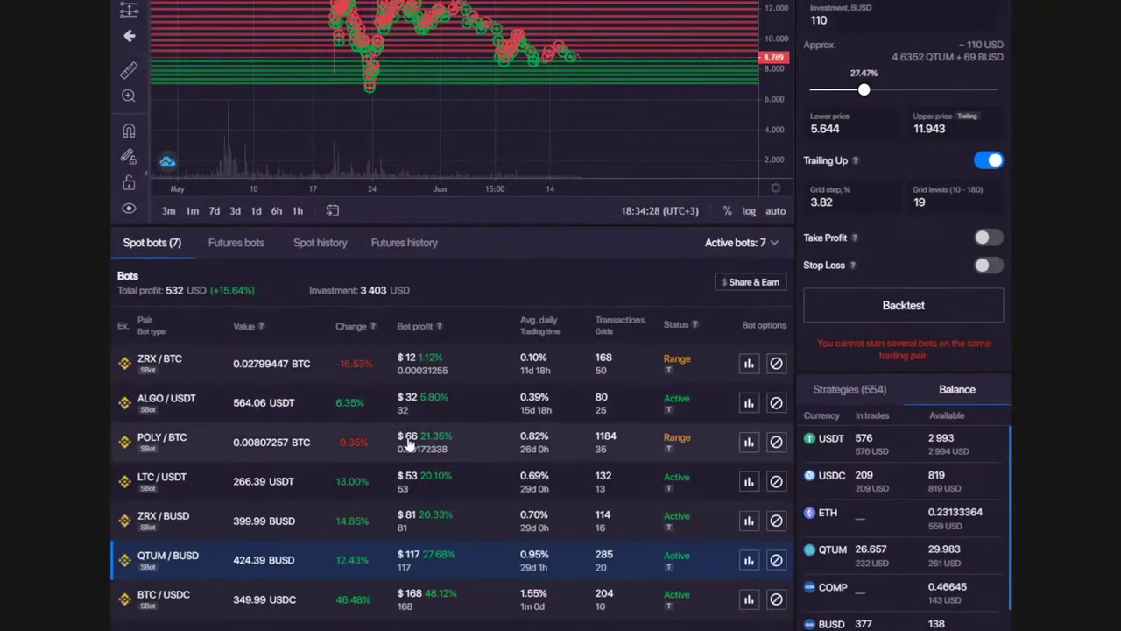
- Load the ZRX / BUSD bot on the chart and examine how its buy and sell orders filled across the price range
{"action": "left_click", "coordinate": [440, 528]}
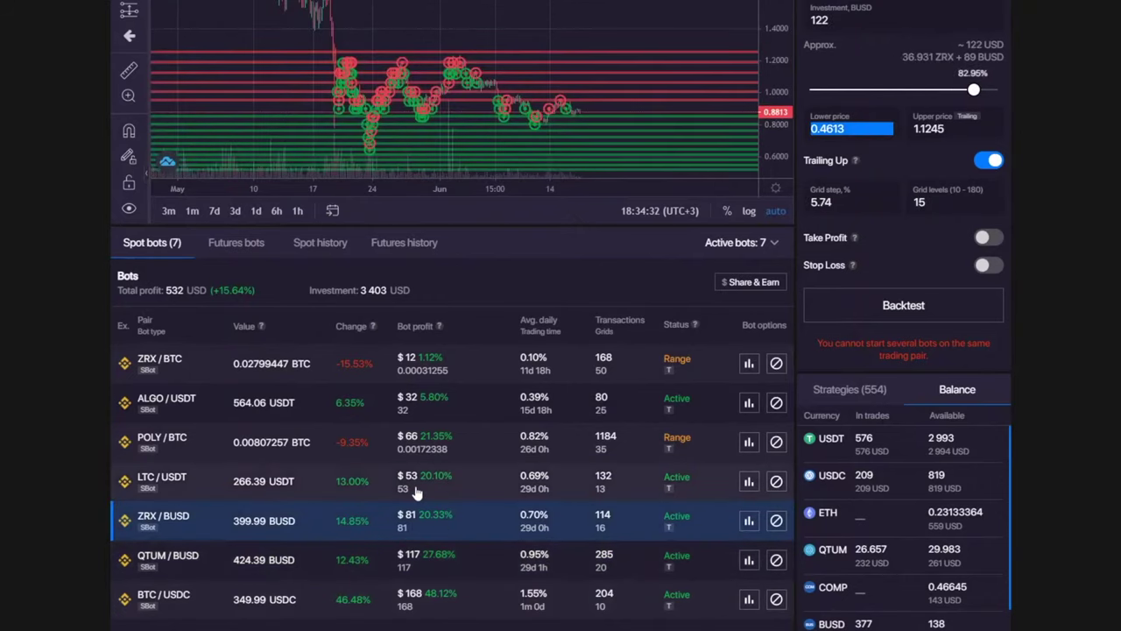
{"action": "scroll", "coordinate": [438, 487], "scroll_direction": "up", "scroll_amount": 2}
{"action": "left_click_drag", "start_coordinate": [791, 173], "coordinate": [791, 203]}
{"action": "left_click_drag", "start_coordinate": [552, 289], "coordinate": [574, 212]}
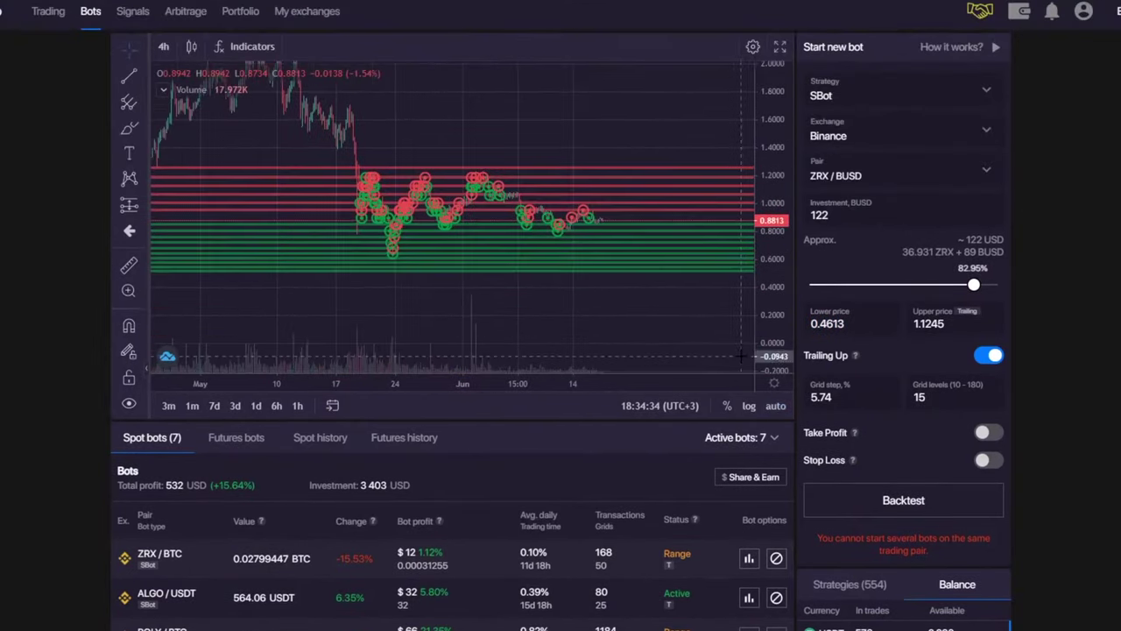
{"action": "left_click_drag", "start_coordinate": [775, 339], "coordinate": [775, 242]}
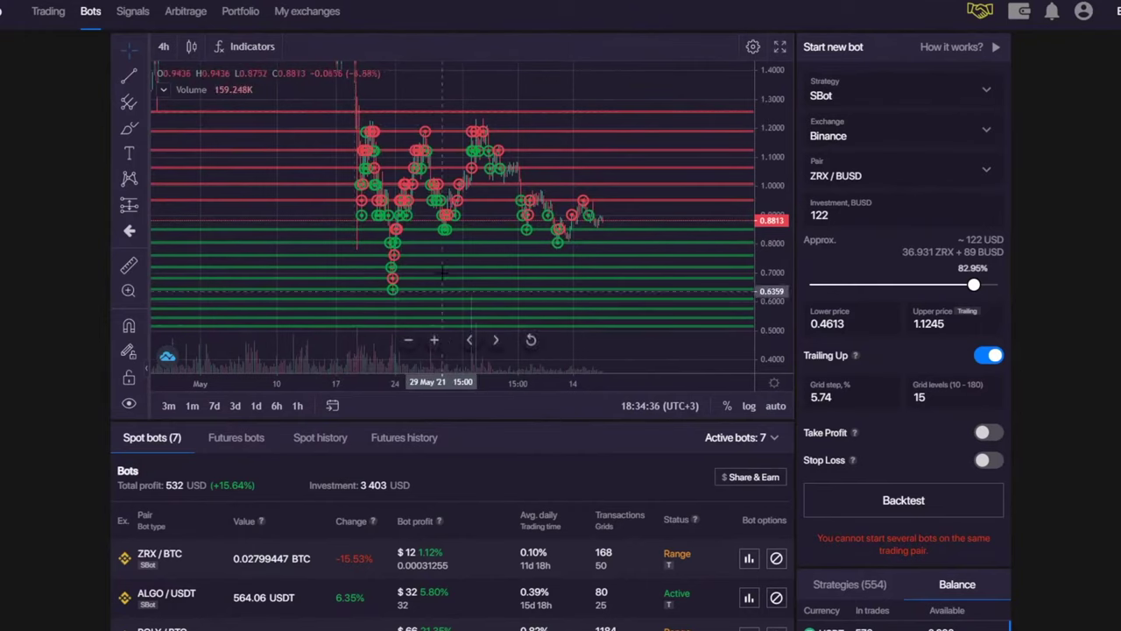
{"action": "left_click_drag", "start_coordinate": [786, 113], "coordinate": [785, 192]}
{"action": "left_click_drag", "start_coordinate": [447, 116], "coordinate": [470, 114]}
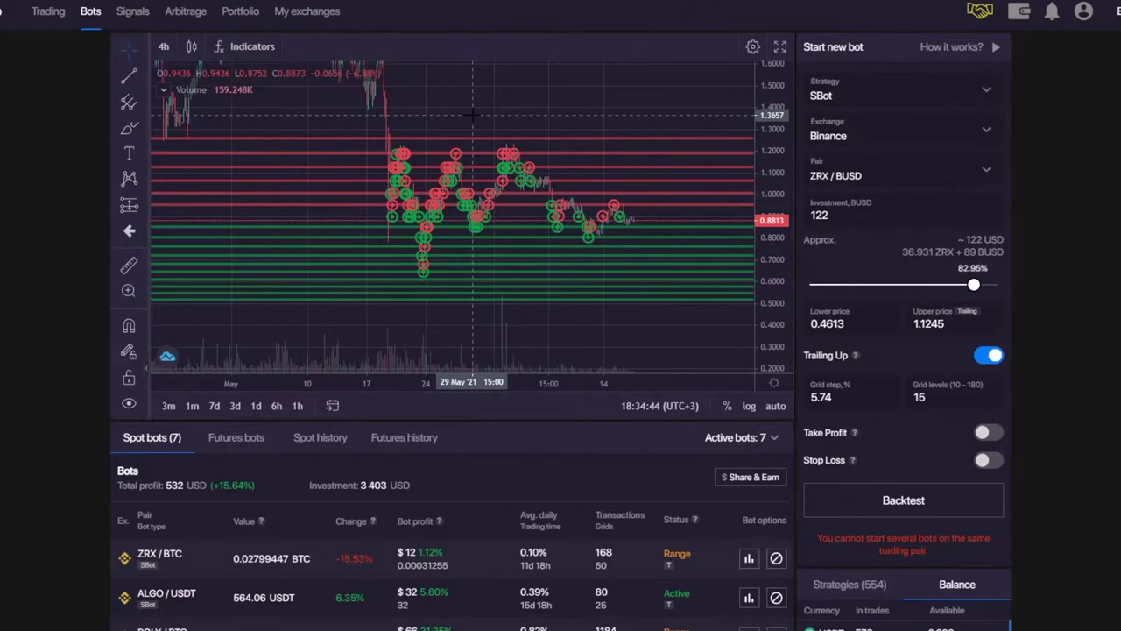
{"action": "left_click_drag", "start_coordinate": [772, 285], "coordinate": [775, 295]}
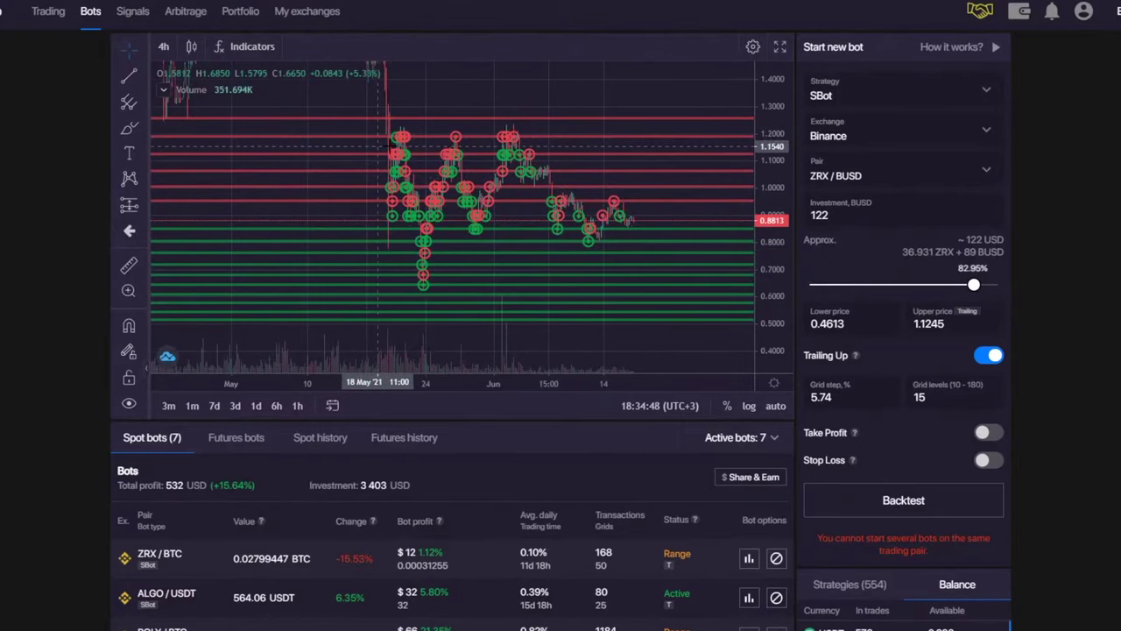
- Check the ZRX / BUSD bot's grid step in its details, then close them
{"action": "scroll", "coordinate": [622, 532], "scroll_direction": "down", "scroll_amount": 2}
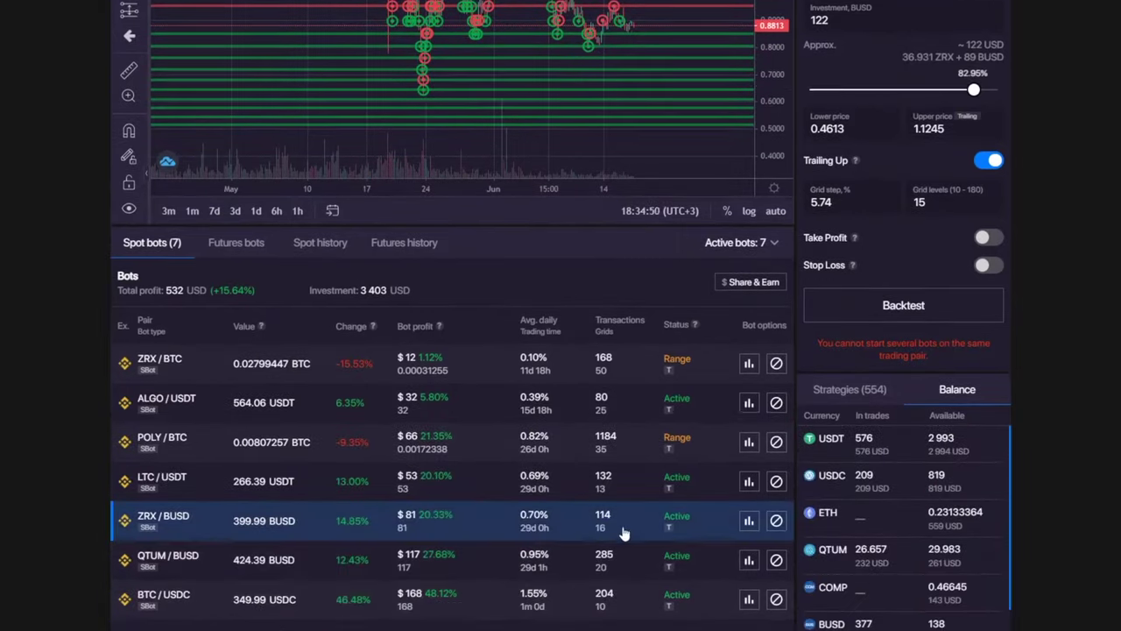
{"action": "left_click", "coordinate": [748, 522]}
{"action": "left_click_drag", "start_coordinate": [385, 180], "coordinate": [331, 207]}
{"action": "left_click", "coordinate": [886, 26]}
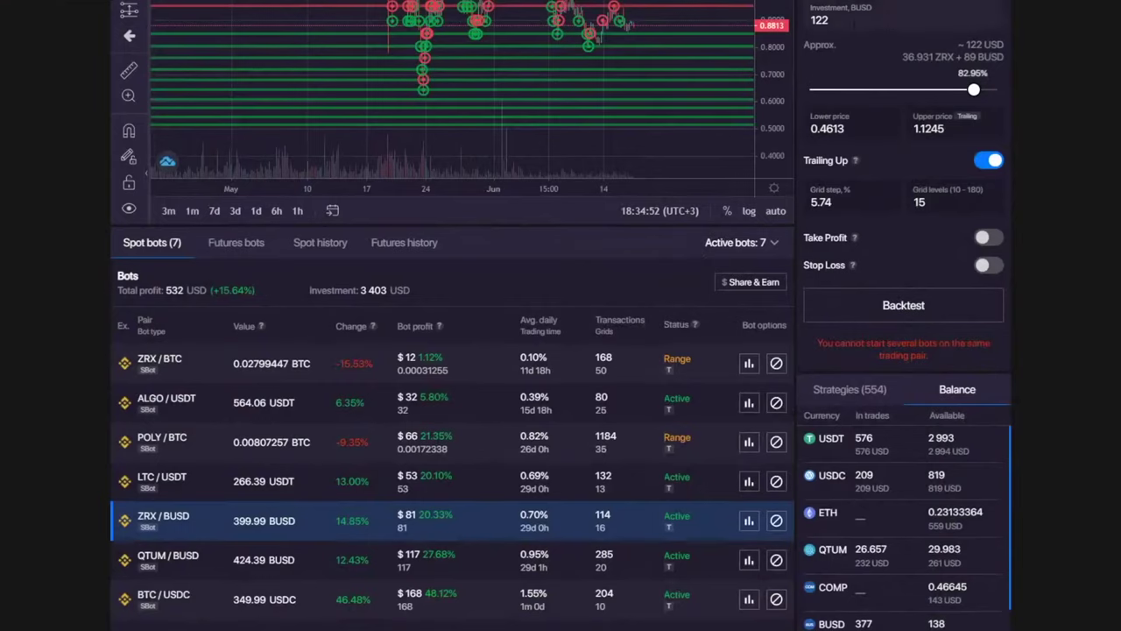
- Compare the ZRX / BUSD bot's filled orders with the earlier price drop on a longer stretch of the chart
{"action": "scroll", "coordinate": [541, 298], "scroll_direction": "up", "scroll_amount": 2}
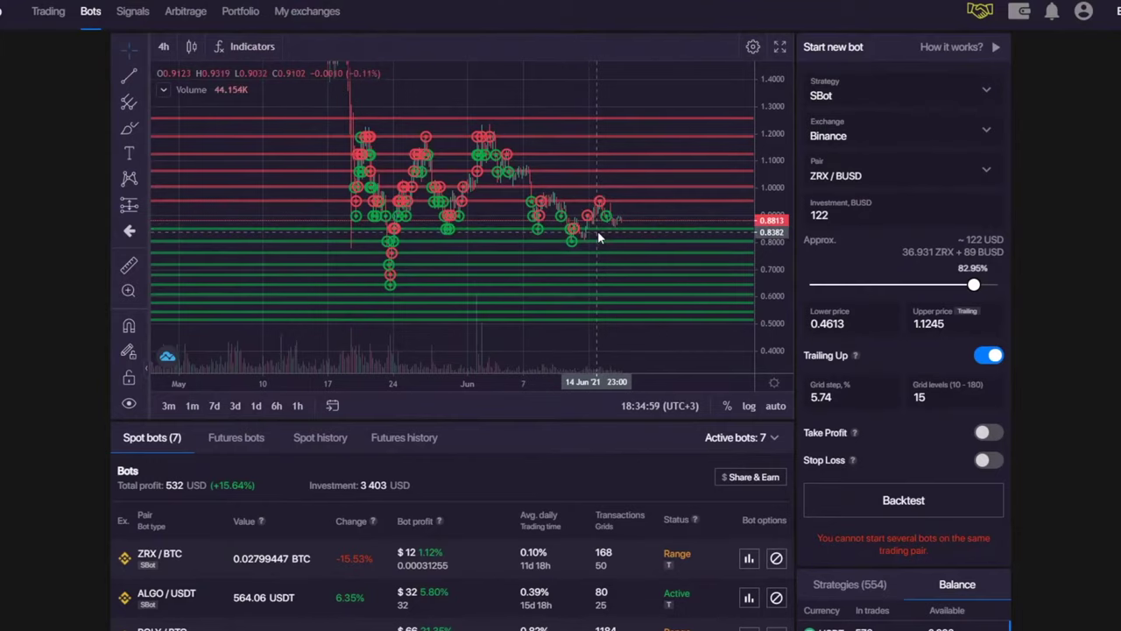
{"action": "scroll", "coordinate": [594, 231], "scroll_direction": "down", "scroll_amount": 3}
{"action": "left_click_drag", "start_coordinate": [771, 118], "coordinate": [771, 237]}
{"action": "left_click_drag", "start_coordinate": [497, 98], "coordinate": [488, 96]}
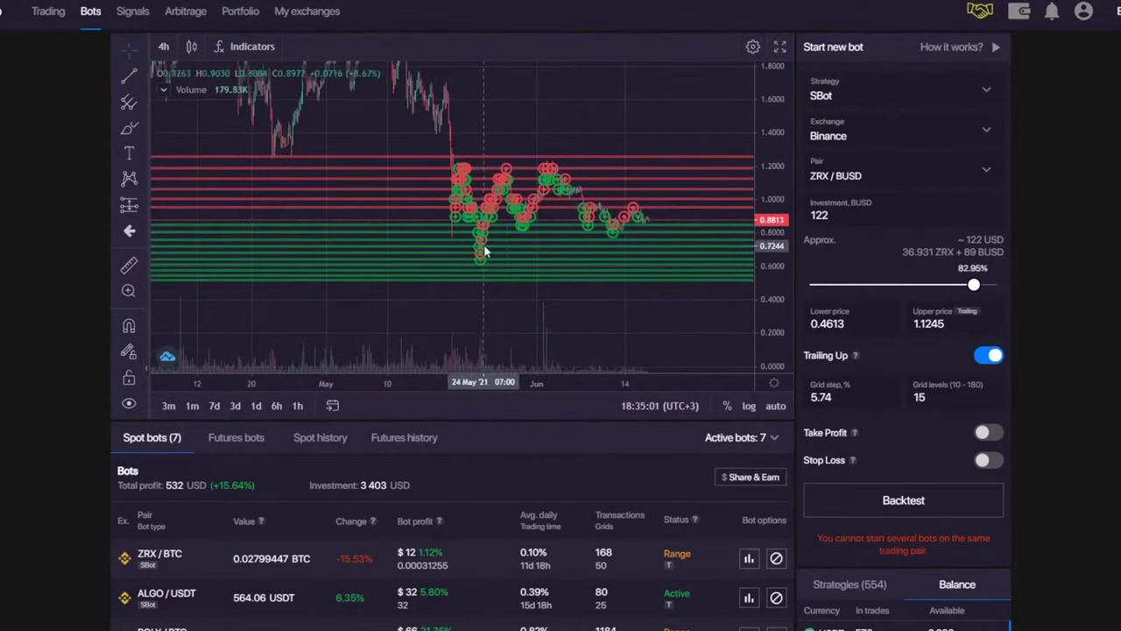
{"action": "left_click_drag", "start_coordinate": [637, 163], "coordinate": [604, 156]}
- Review the ZRX / BUSD bot's daily profit statistics and grid step in its details, then close them
{"action": "scroll", "coordinate": [506, 504], "scroll_direction": "down", "scroll_amount": 3}
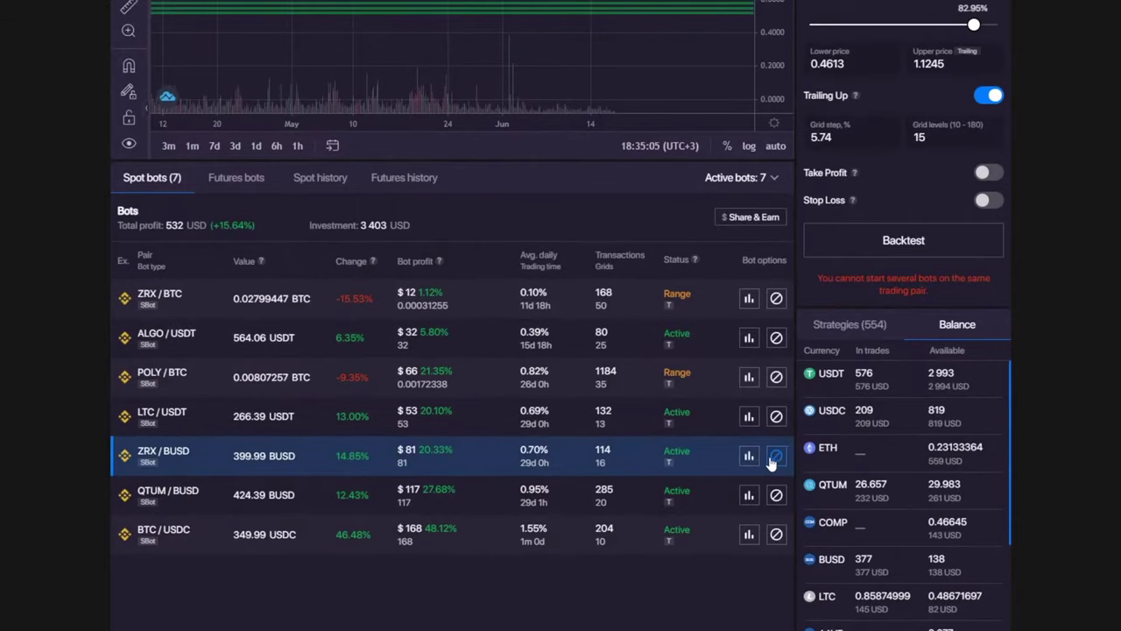
{"action": "left_click", "coordinate": [751, 456]}
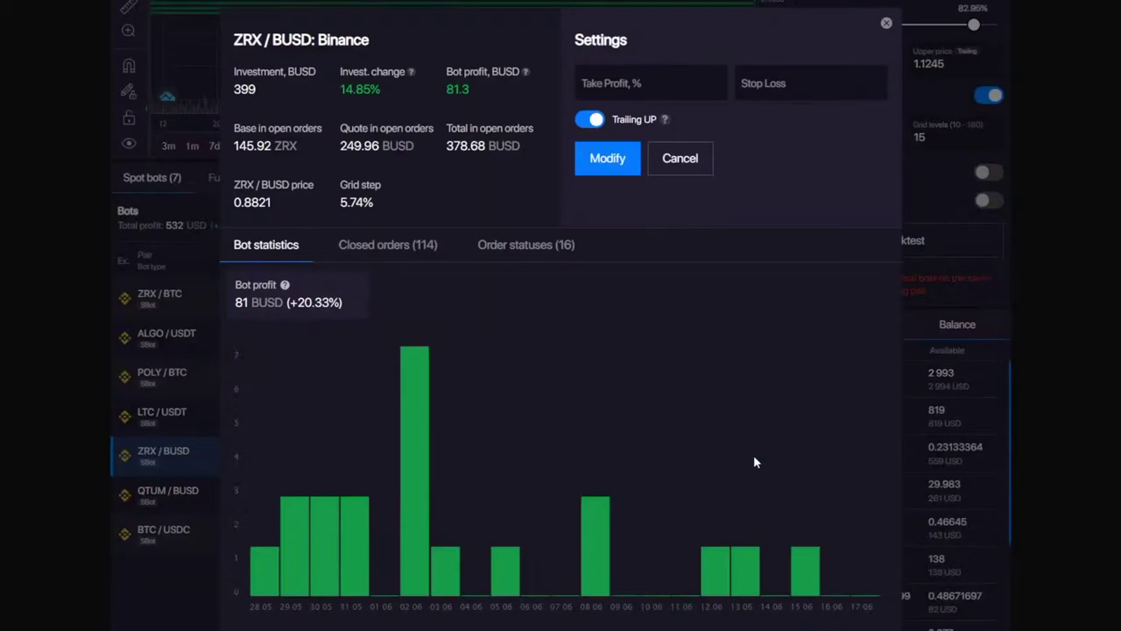
{"action": "mouse_move", "coordinate": [581, 364]}
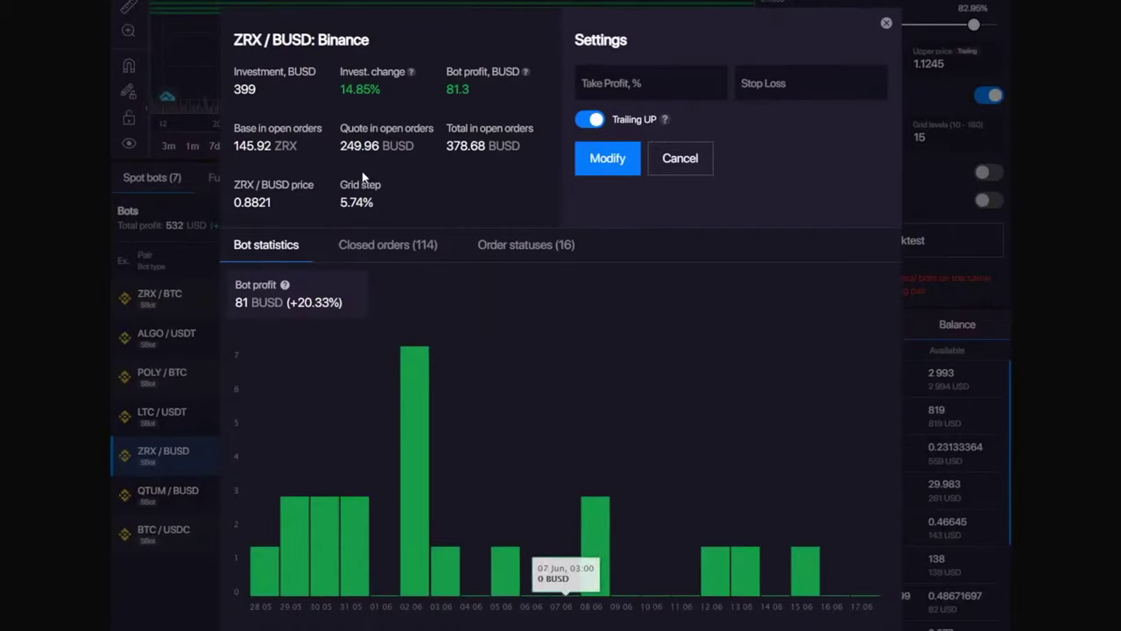
{"action": "left_click_drag", "start_coordinate": [378, 201], "coordinate": [335, 191]}
{"action": "left_click", "coordinate": [384, 205]}
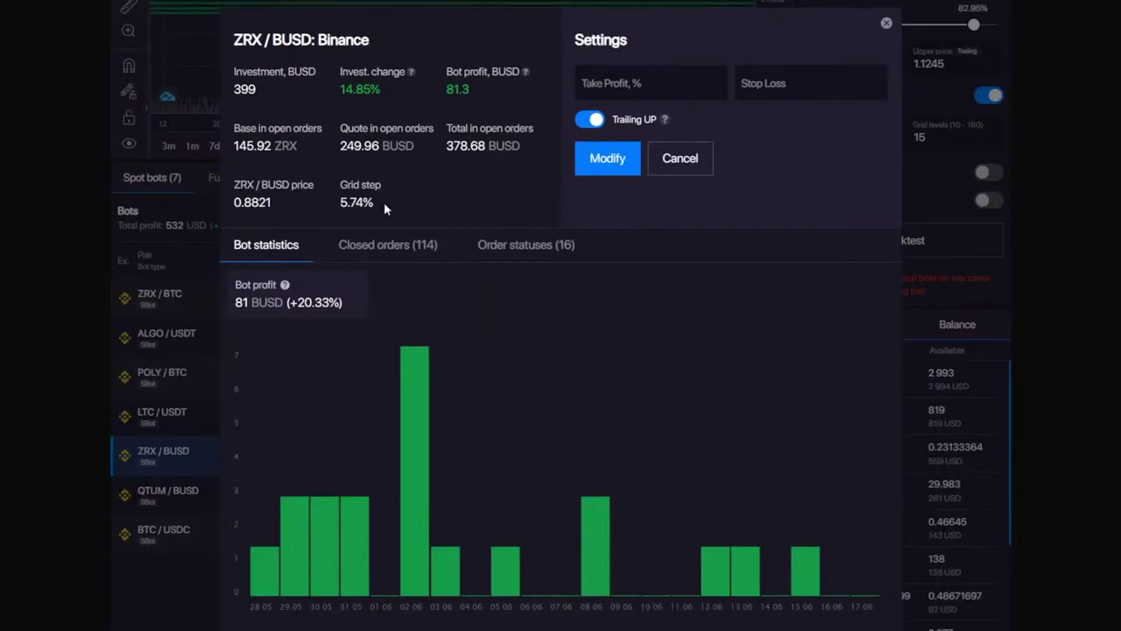
{"action": "mouse_move", "coordinate": [335, 207]}
{"action": "left_mouse_down"}
{"action": "mouse_move", "coordinate": [380, 205]}
{"action": "mouse_move", "coordinate": [328, 211]}
{"action": "left_mouse_up"}
{"action": "left_click", "coordinate": [388, 205]}
{"action": "left_click", "coordinate": [395, 202]}
{"action": "left_click", "coordinate": [886, 25]}
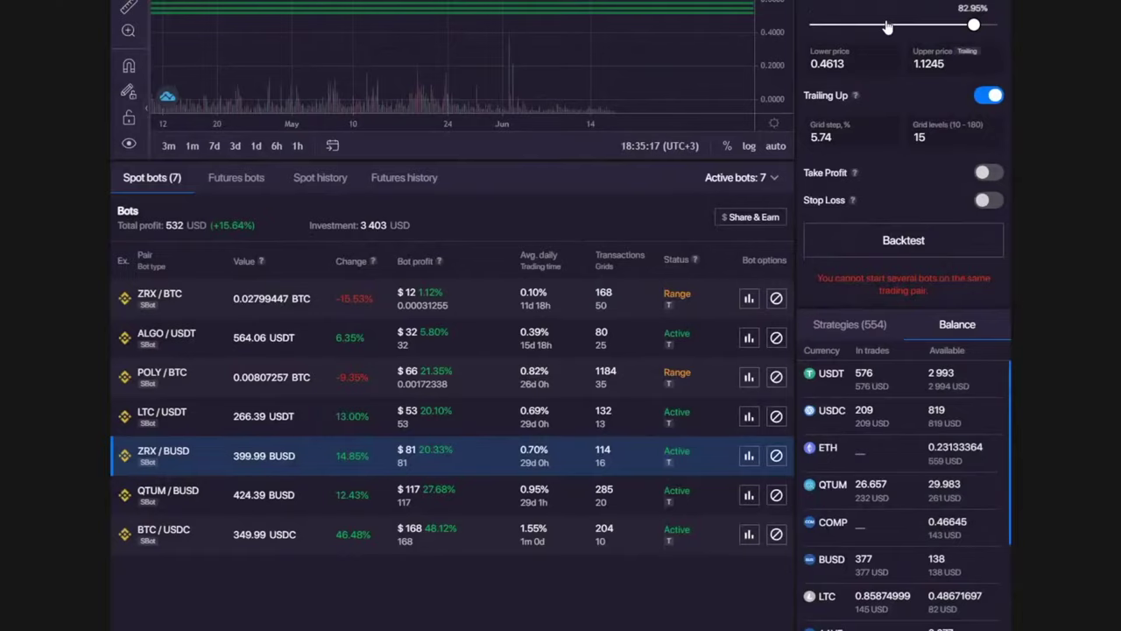
- Examine the ZRX / BUSD bot's trades on a stretched price scale with free chart space after the latest candle
{"action": "scroll", "coordinate": [578, 180], "scroll_direction": "up", "scroll_amount": 3}
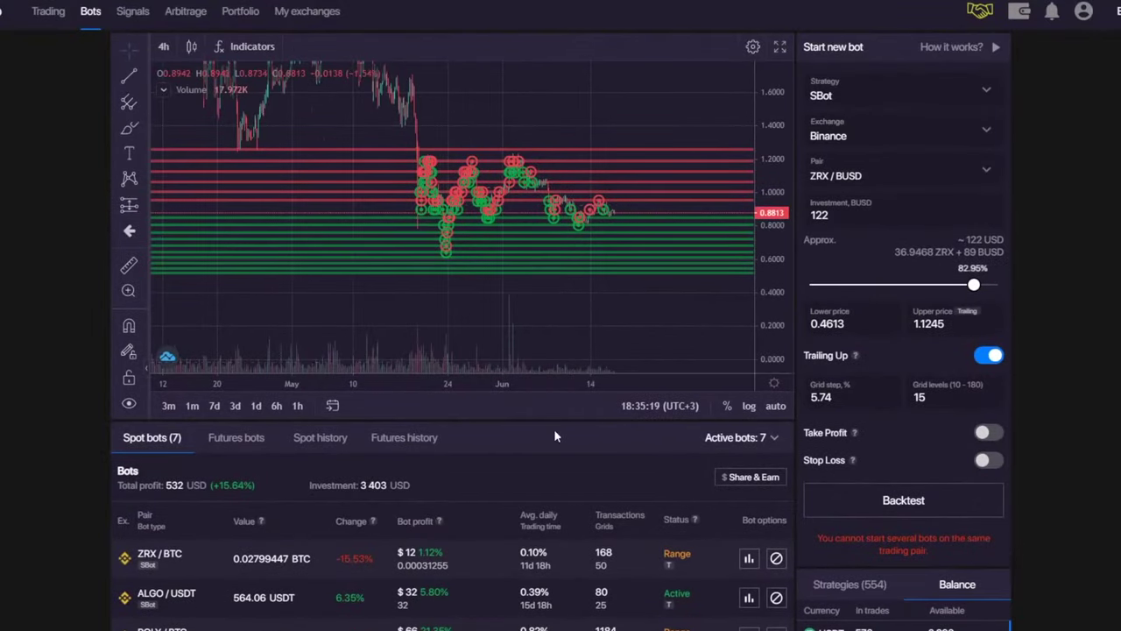
{"action": "left_click_drag", "start_coordinate": [771, 303], "coordinate": [770, 256]}
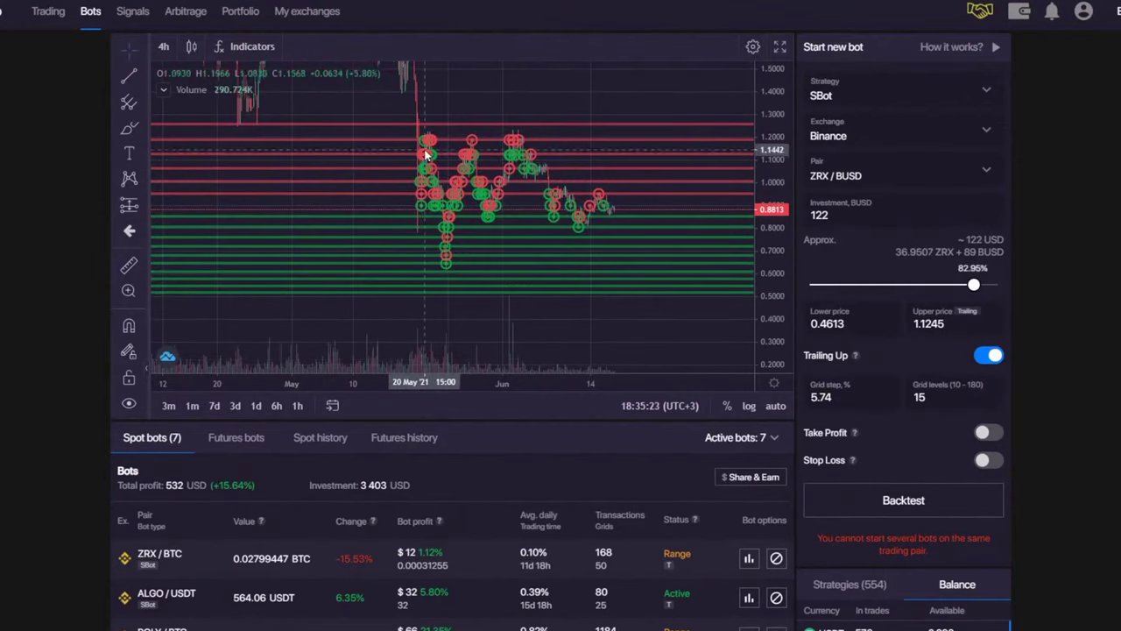
{"action": "mouse_move", "coordinate": [609, 168]}
{"action": "left_mouse_down"}
{"action": "mouse_move", "coordinate": [476, 246]}
{"action": "mouse_move", "coordinate": [501, 280]}
{"action": "mouse_move", "coordinate": [709, 259]}
{"action": "mouse_move", "coordinate": [737, 168]}
{"action": "left_mouse_up"}
{"action": "left_click", "coordinate": [724, 94]}
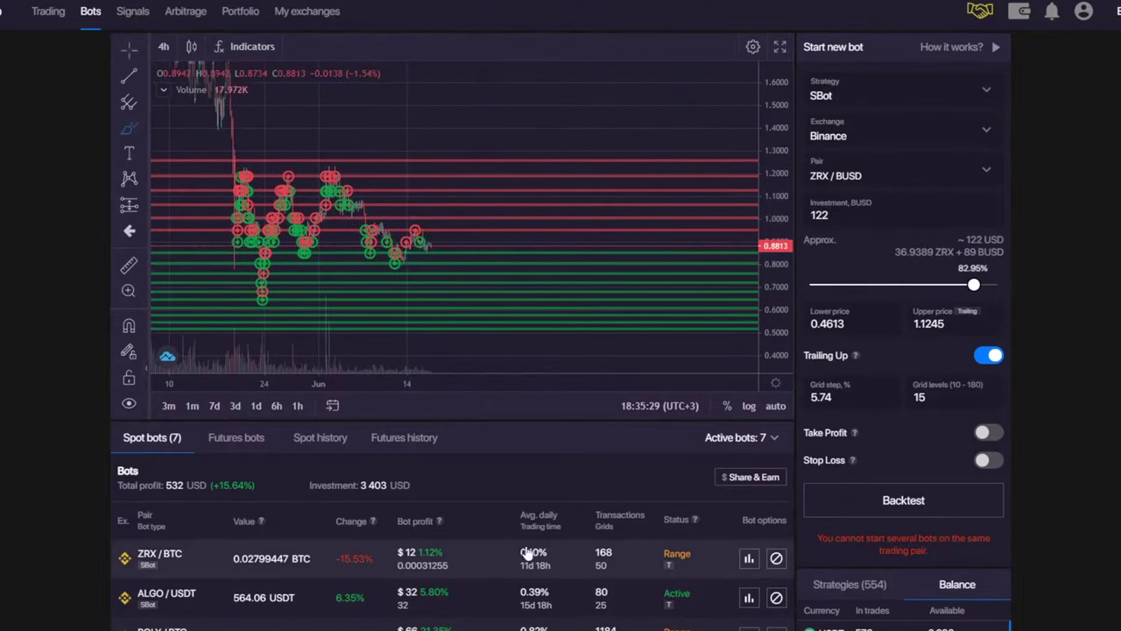
- Look up the ZRX / BUSD bot's grid step in its details and close them
{"action": "scroll", "coordinate": [791, 569], "scroll_direction": "down", "scroll_amount": 3}
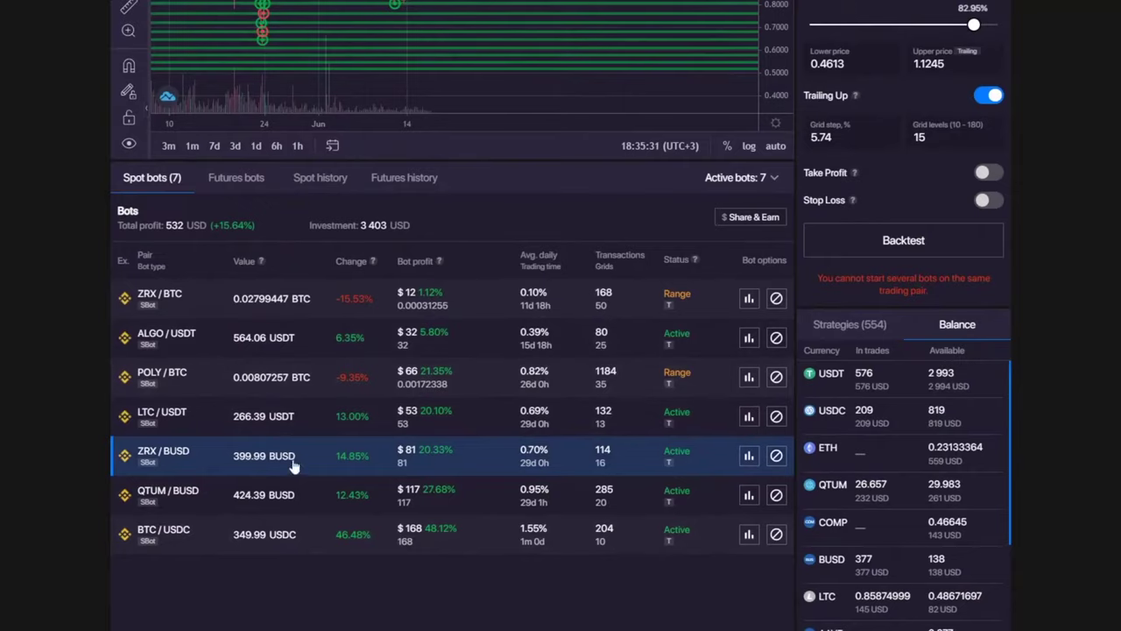
{"action": "left_click", "coordinate": [748, 456]}
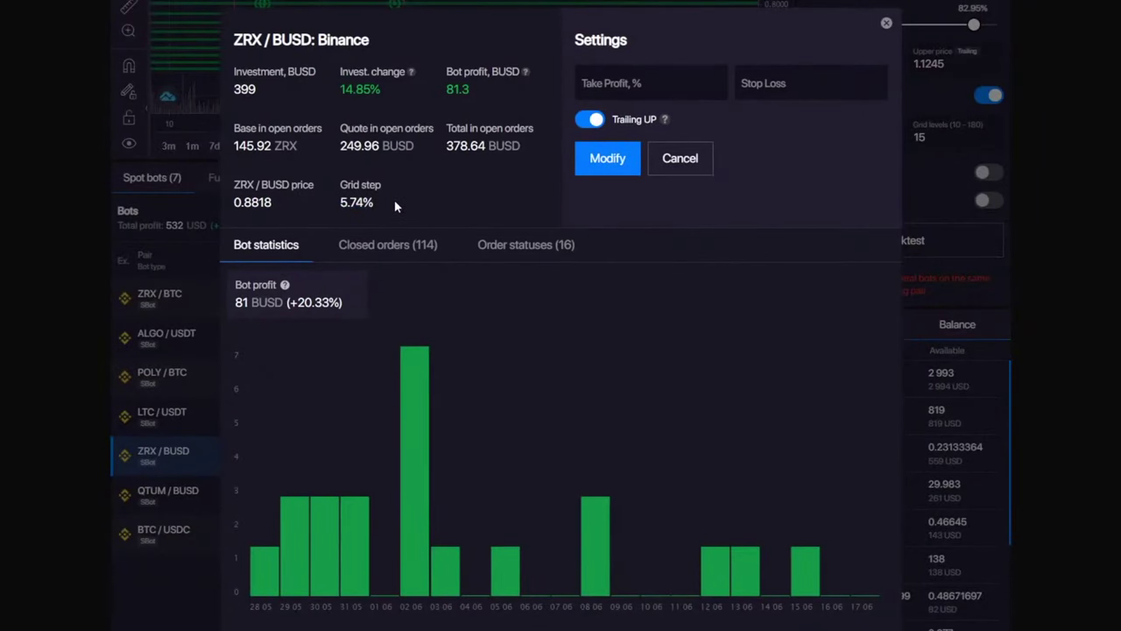
{"action": "left_click_drag", "start_coordinate": [394, 200], "coordinate": [325, 204]}
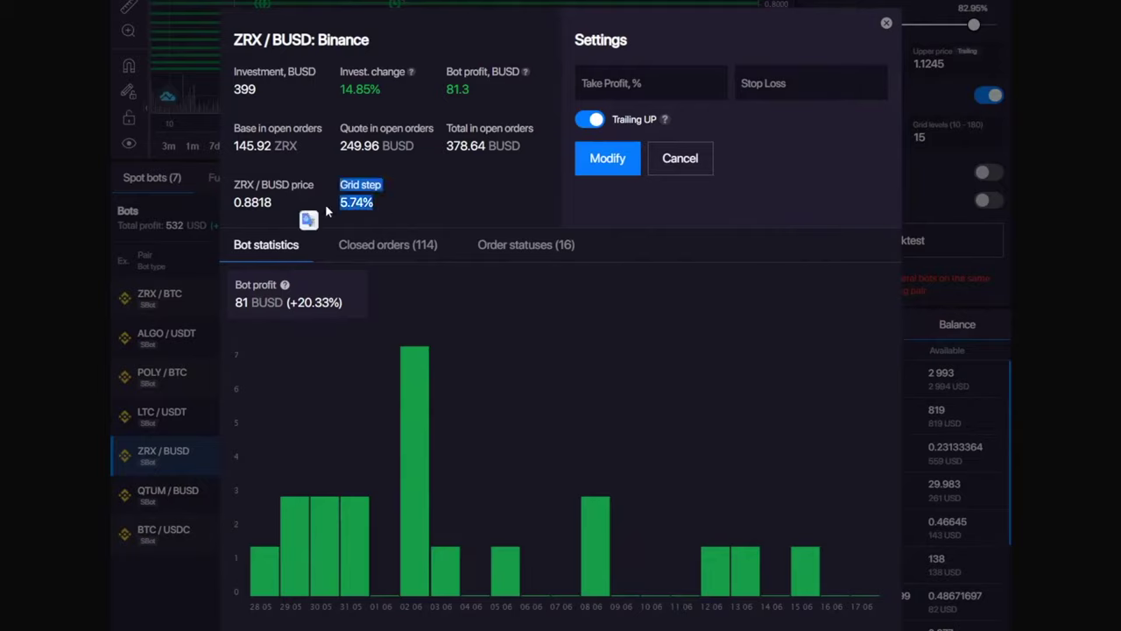
{"action": "left_click", "coordinate": [405, 204]}
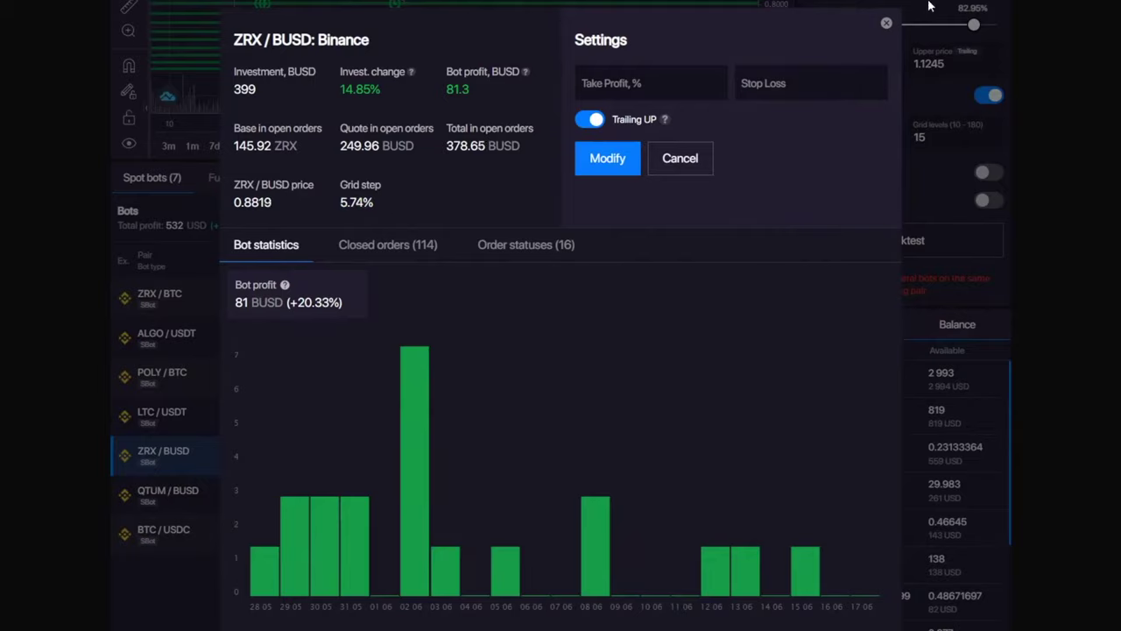
{"action": "left_click", "coordinate": [887, 24]}
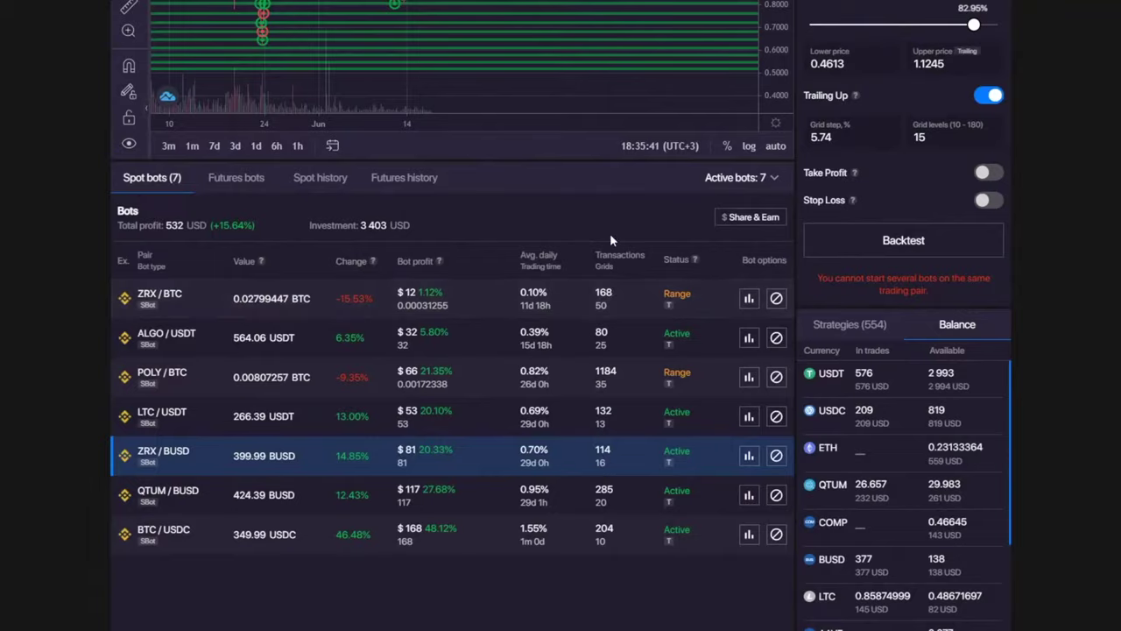
- Delete the stray brush stroke from the ZRX / BUSD chart
{"action": "scroll", "coordinate": [610, 236], "scroll_direction": "up", "scroll_amount": 2}
{"action": "scroll", "coordinate": [461, 553], "scroll_direction": "down", "scroll_amount": 1}
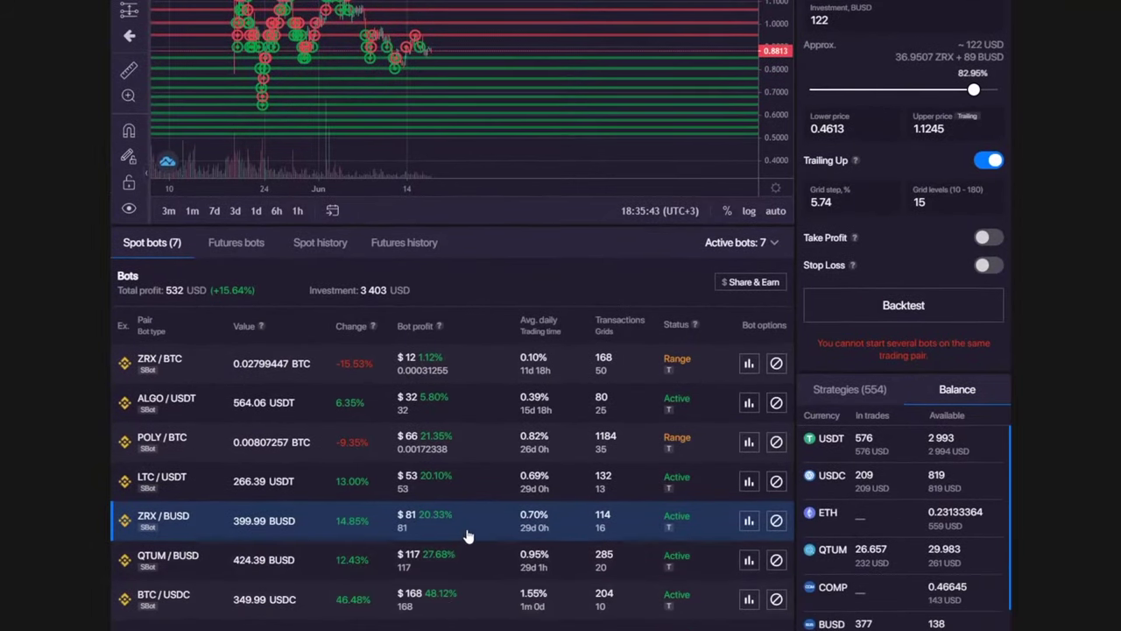
{"action": "scroll", "coordinate": [465, 533], "scroll_direction": "up", "scroll_amount": 2}
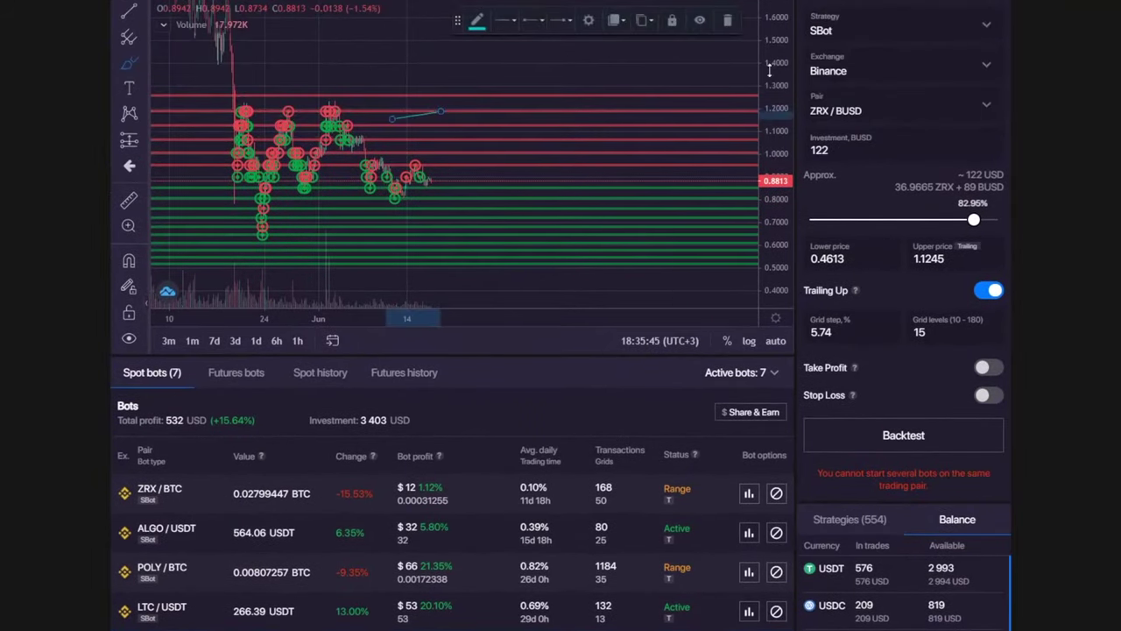
{"action": "left_click", "coordinate": [726, 19]}
- Compare the ZRX / BUSD bot's trades over a longer price history with its figures in the bot list
{"action": "scroll", "coordinate": [51, 33], "scroll_direction": "up", "scroll_amount": 1}
{"action": "scroll", "coordinate": [426, 134], "scroll_direction": "down", "scroll_amount": 2}
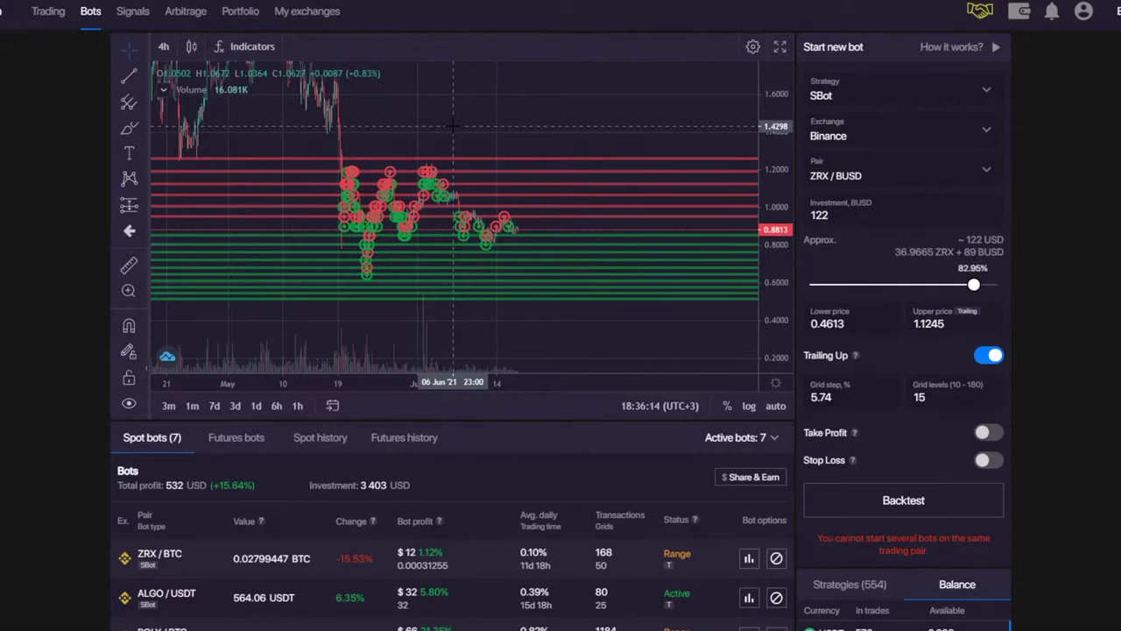
{"action": "scroll", "coordinate": [452, 125], "scroll_direction": "down", "scroll_amount": 2}
{"action": "scroll", "coordinate": [438, 525], "scroll_direction": "down", "scroll_amount": 2}
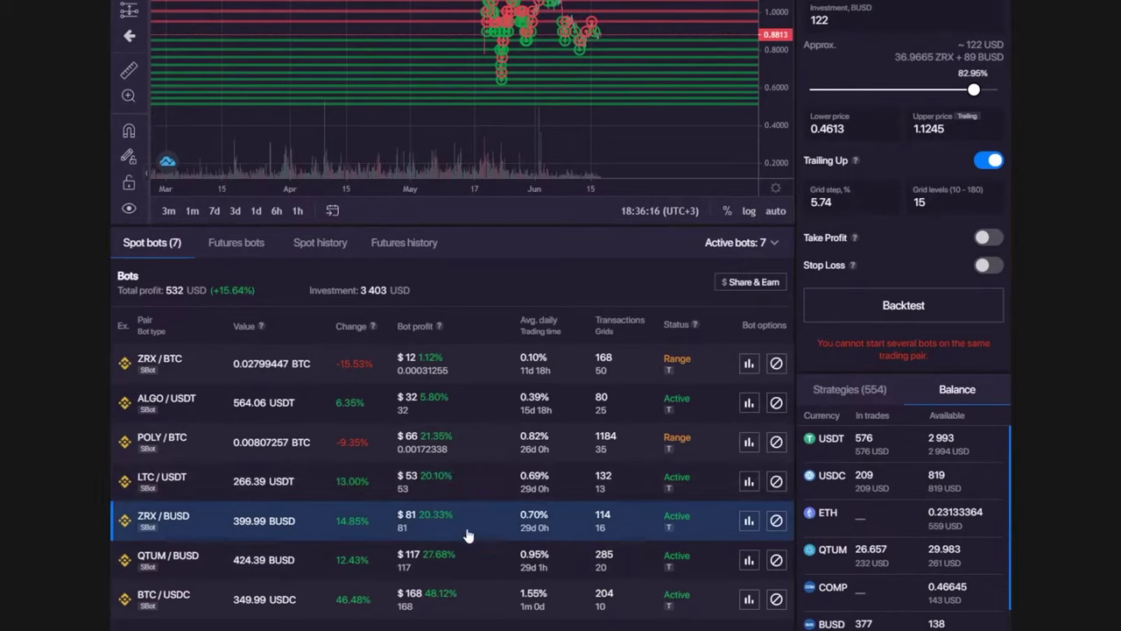
{"action": "scroll", "coordinate": [608, 105], "scroll_direction": "up", "scroll_amount": 2}
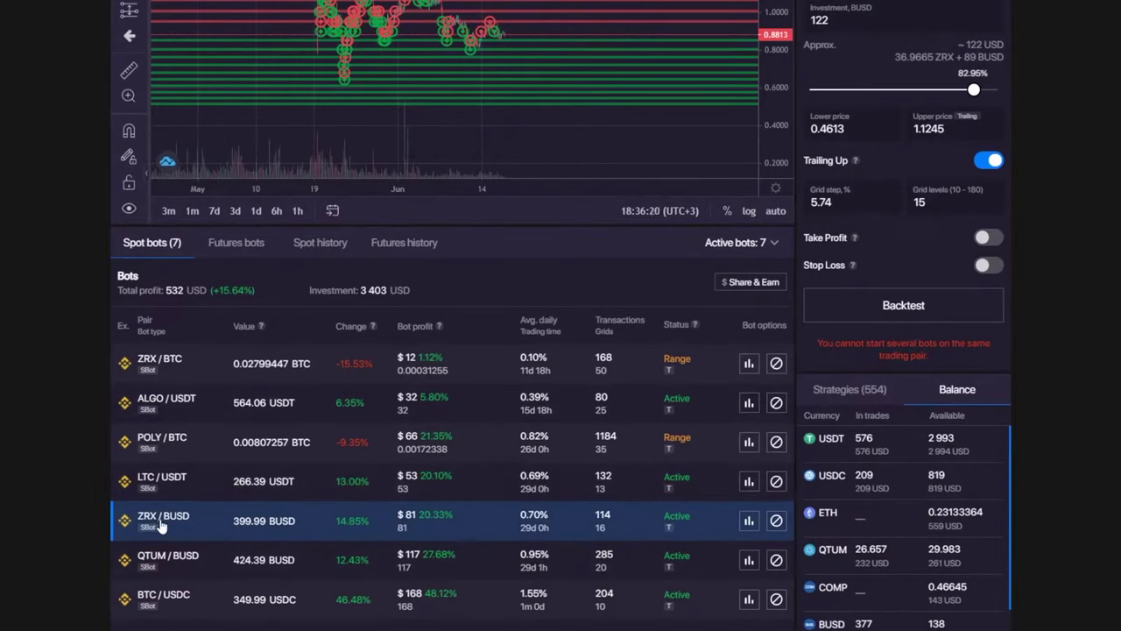
{"action": "scroll", "coordinate": [676, 101], "scroll_direction": "up", "scroll_amount": 1}
{"action": "scroll", "coordinate": [676, 101], "scroll_direction": "down", "scroll_amount": 2}
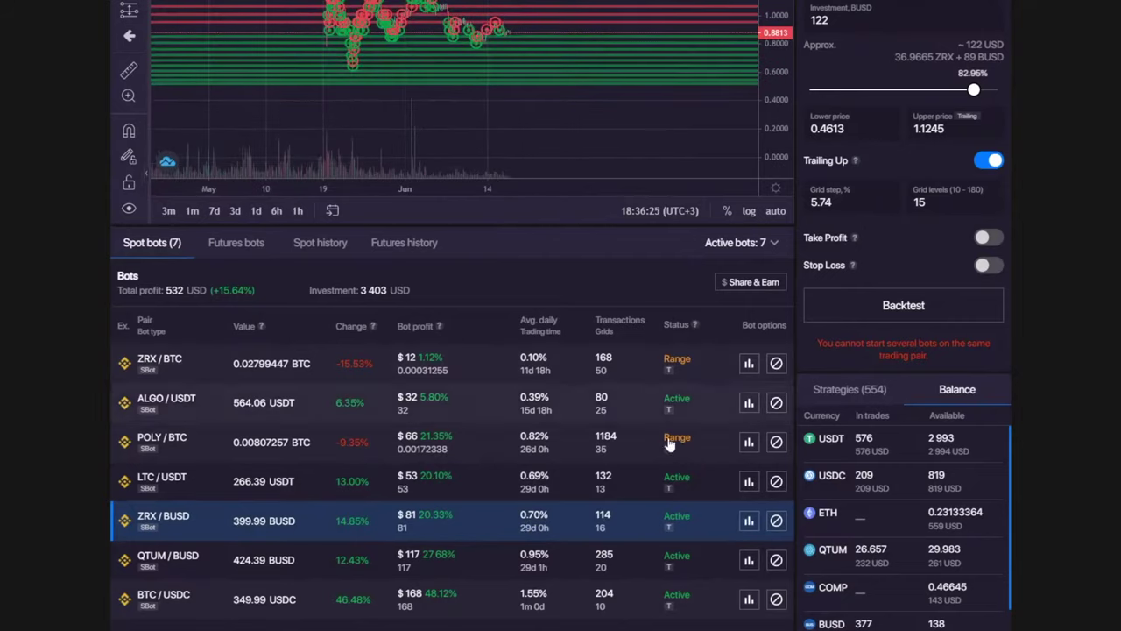
- Highlight the grid step in the ZRX / BUSD bot's details, then close the details
{"action": "left_click", "coordinate": [749, 520]}
{"action": "left_click_drag", "start_coordinate": [374, 202], "coordinate": [338, 203]}
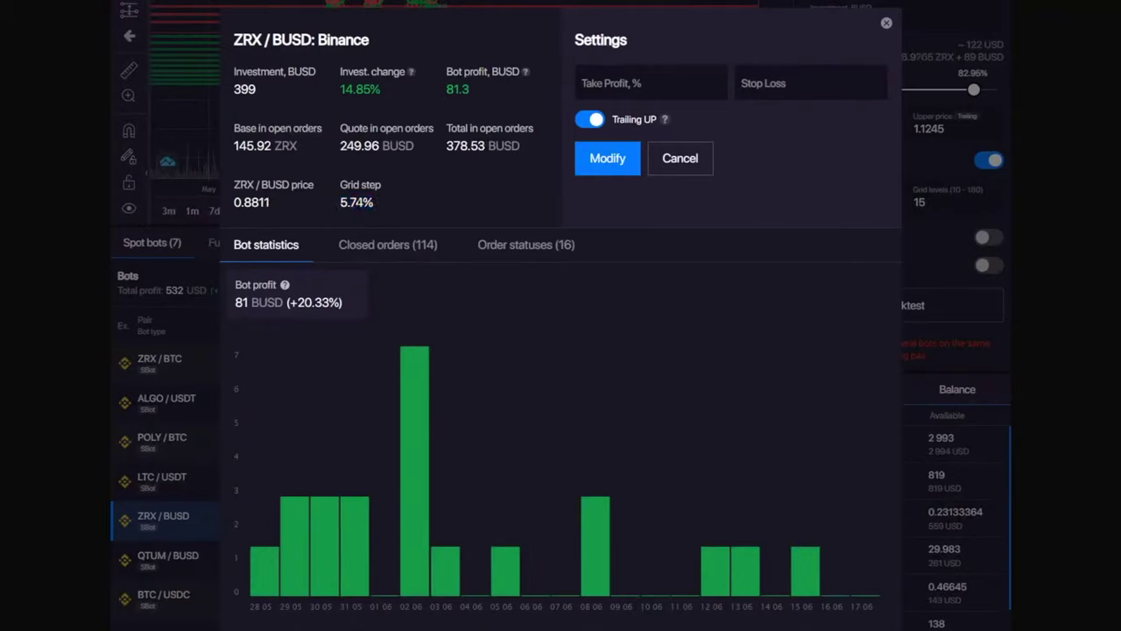
{"action": "double_click", "coordinate": [357, 202]}
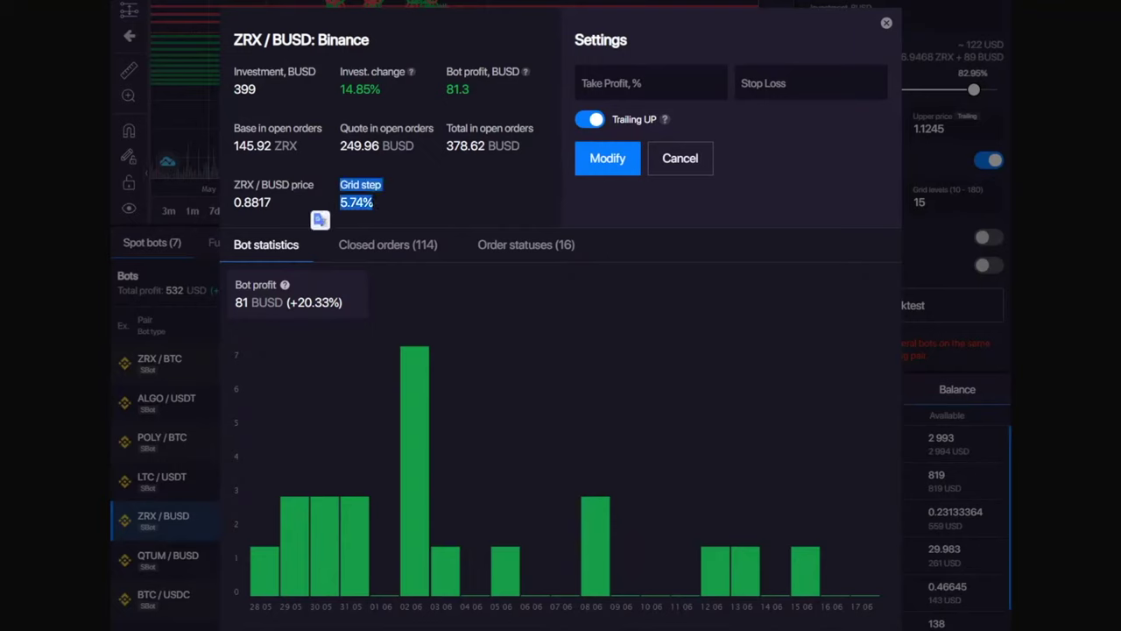
{"action": "left_click", "coordinate": [886, 23]}
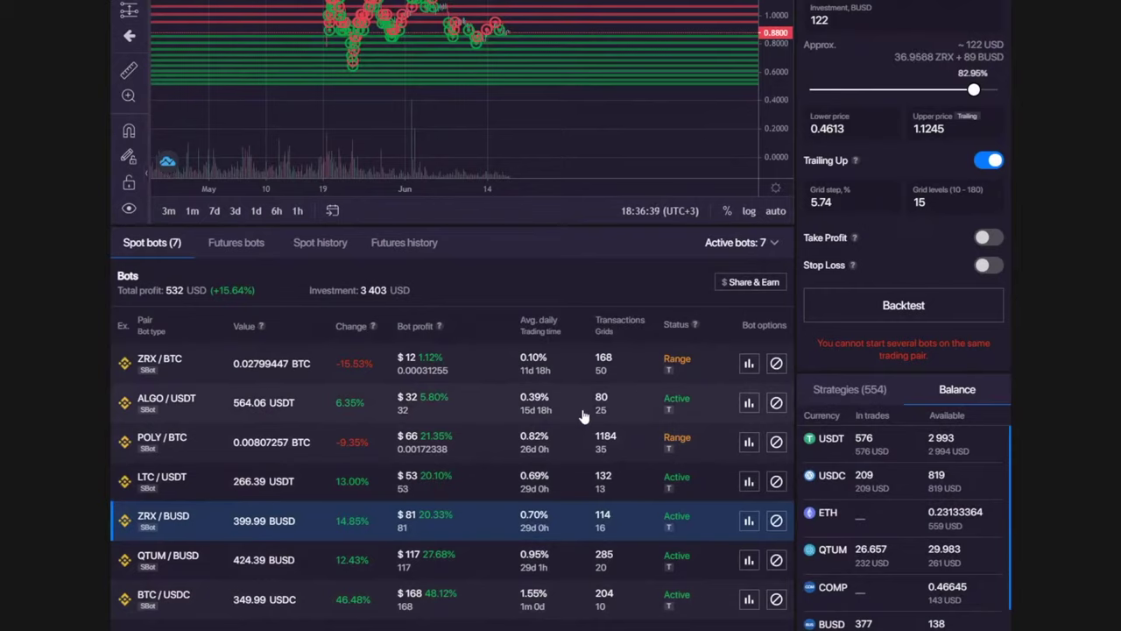
- Check the QTUM / BUSD bot's daily profit statistics and grid step in its details, then close them
{"action": "left_click", "coordinate": [749, 561]}
{"action": "double_click", "coordinate": [380, 203]}
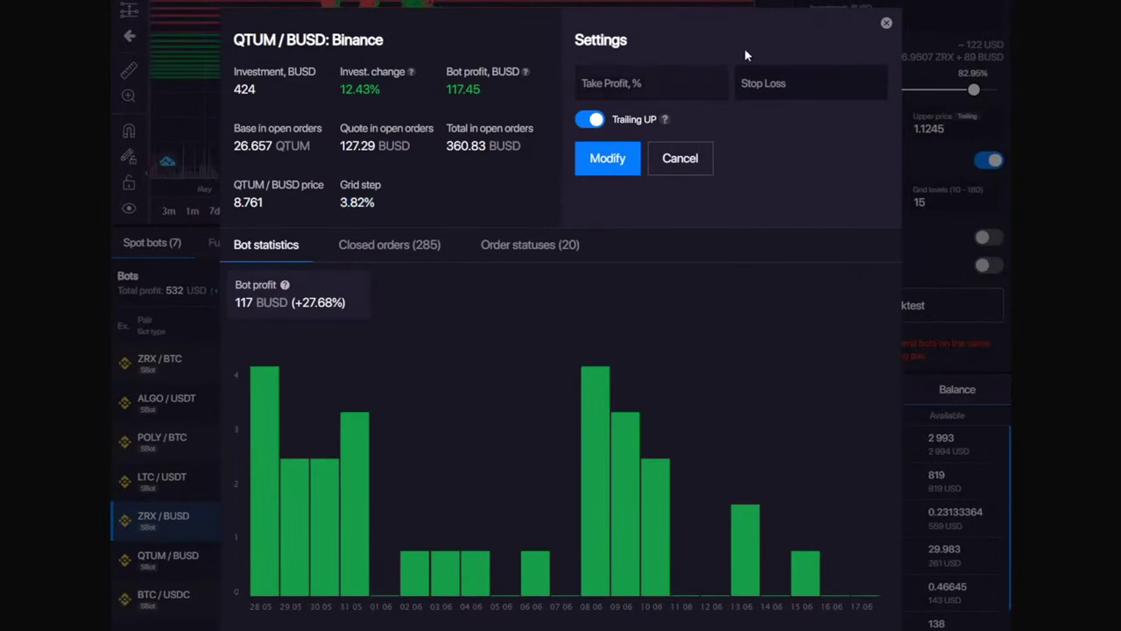
{"action": "left_click", "coordinate": [886, 23]}
- Show the QTUM / BUSD bot on the chart and compare its trades with the preceding price fall and its listed figures
{"action": "left_click", "coordinate": [519, 545]}
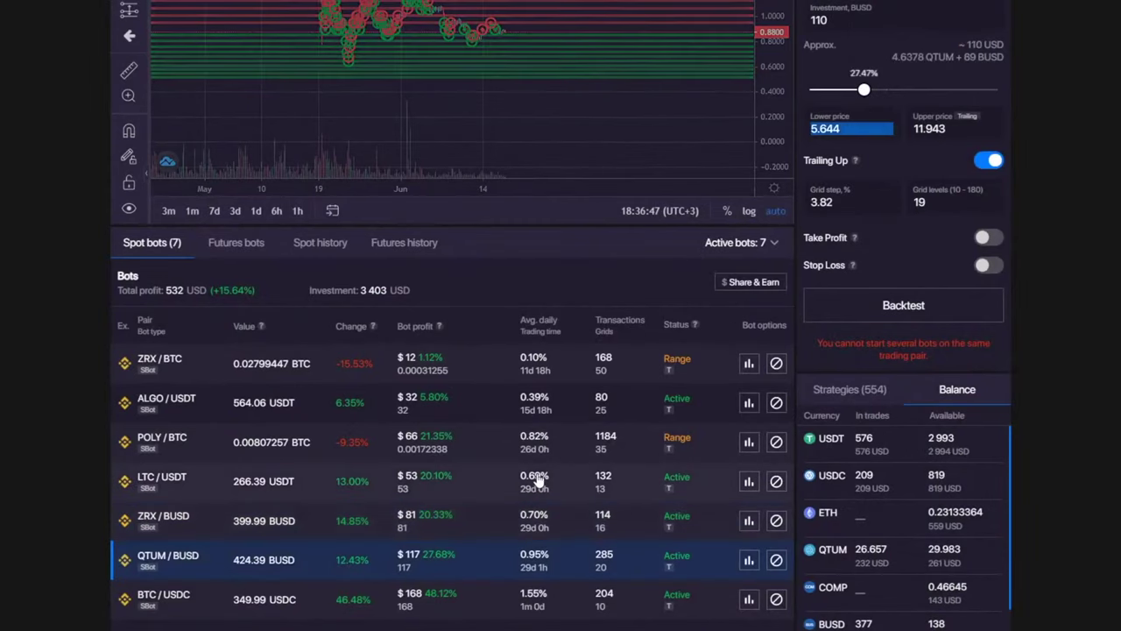
{"action": "scroll", "coordinate": [537, 480], "scroll_direction": "up", "scroll_amount": 2}
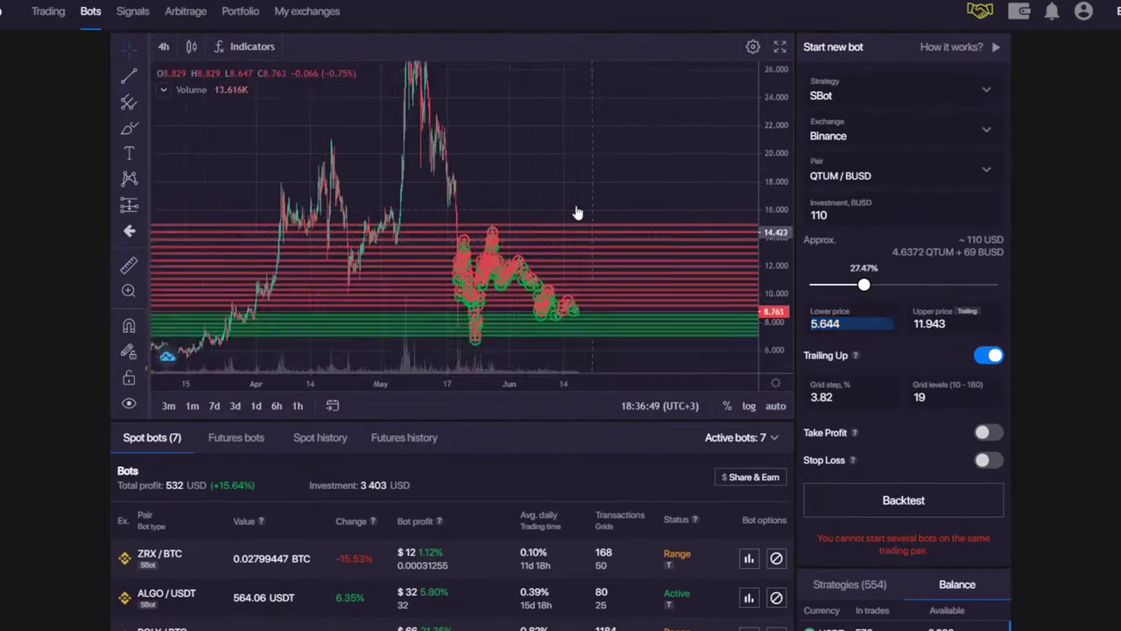
{"action": "left_click_drag", "start_coordinate": [577, 212], "coordinate": [561, 202]}
{"action": "scroll", "coordinate": [482, 220], "scroll_direction": "up", "scroll_amount": 2}
{"action": "left_click_drag", "start_coordinate": [478, 220], "coordinate": [492, 191]}
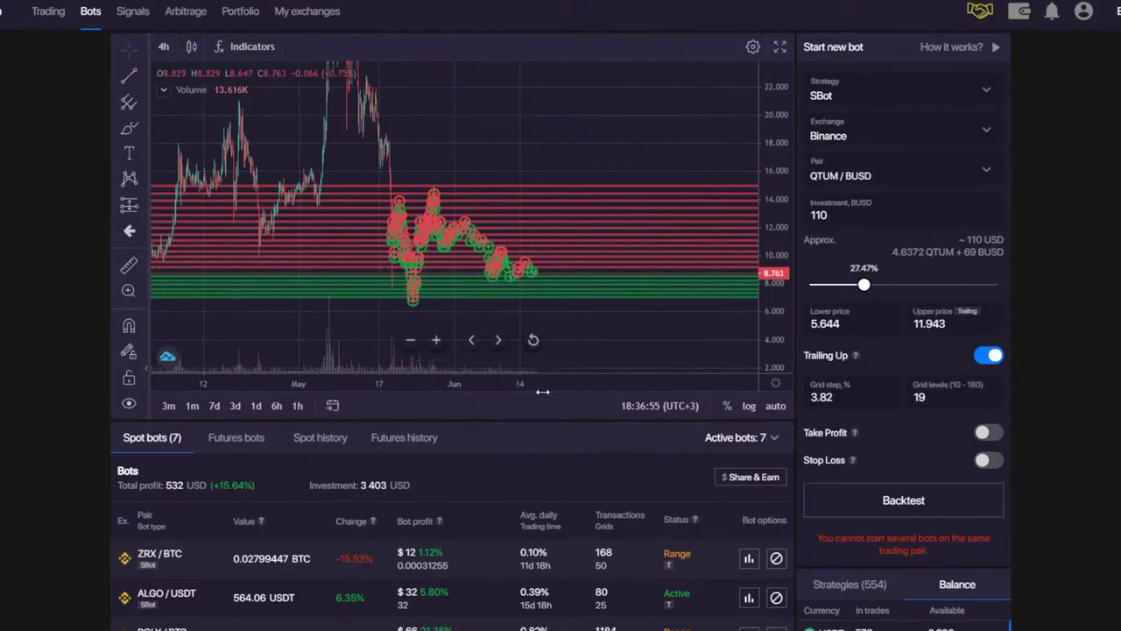
{"action": "scroll", "coordinate": [580, 454], "scroll_direction": "down", "scroll_amount": 1}
{"action": "scroll", "coordinate": [587, 429], "scroll_direction": "down", "scroll_amount": 2}
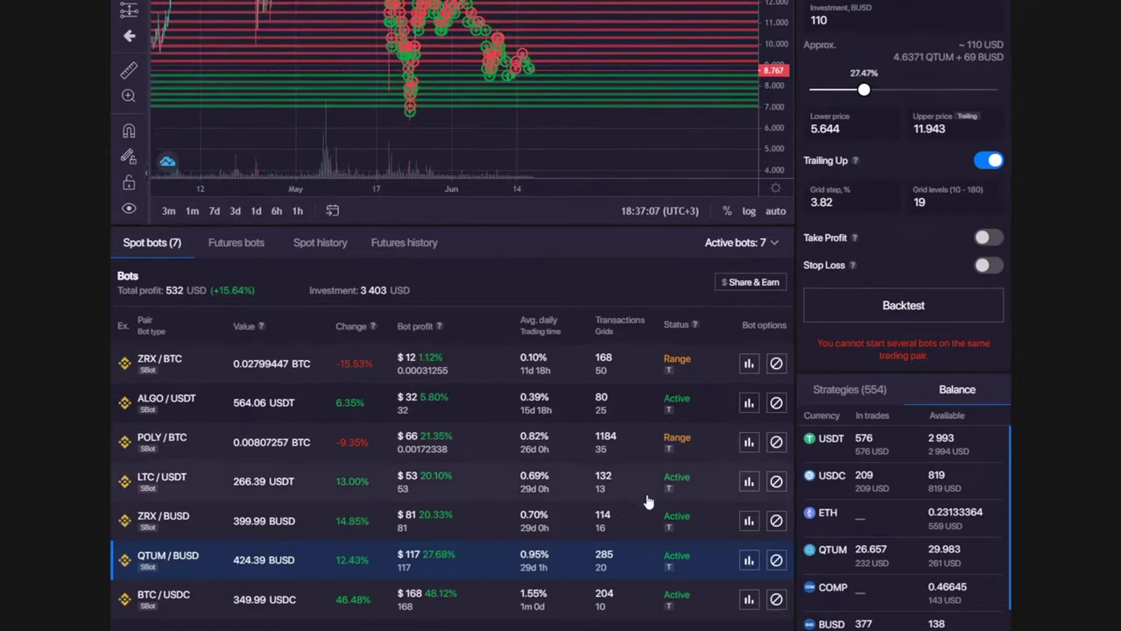
{"action": "scroll", "coordinate": [518, 47], "scroll_direction": "up", "scroll_amount": 5}
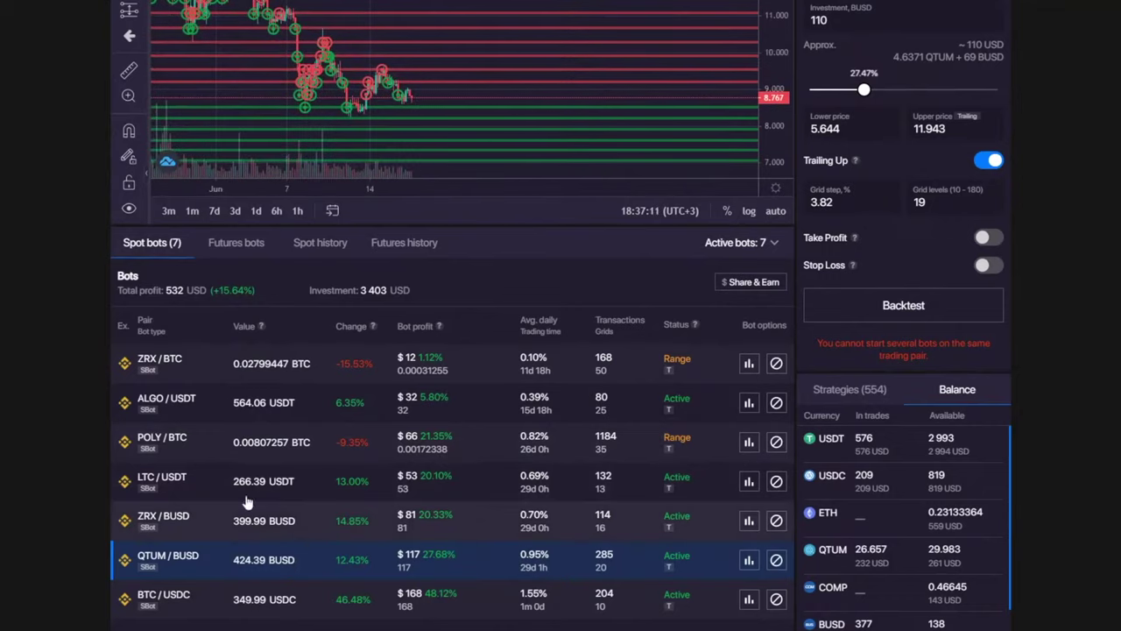
- Compare the charted trades of the ALGO / USDT, LTC / USDT and ZRX / BUSD bots
{"action": "left_click", "coordinate": [201, 405]}
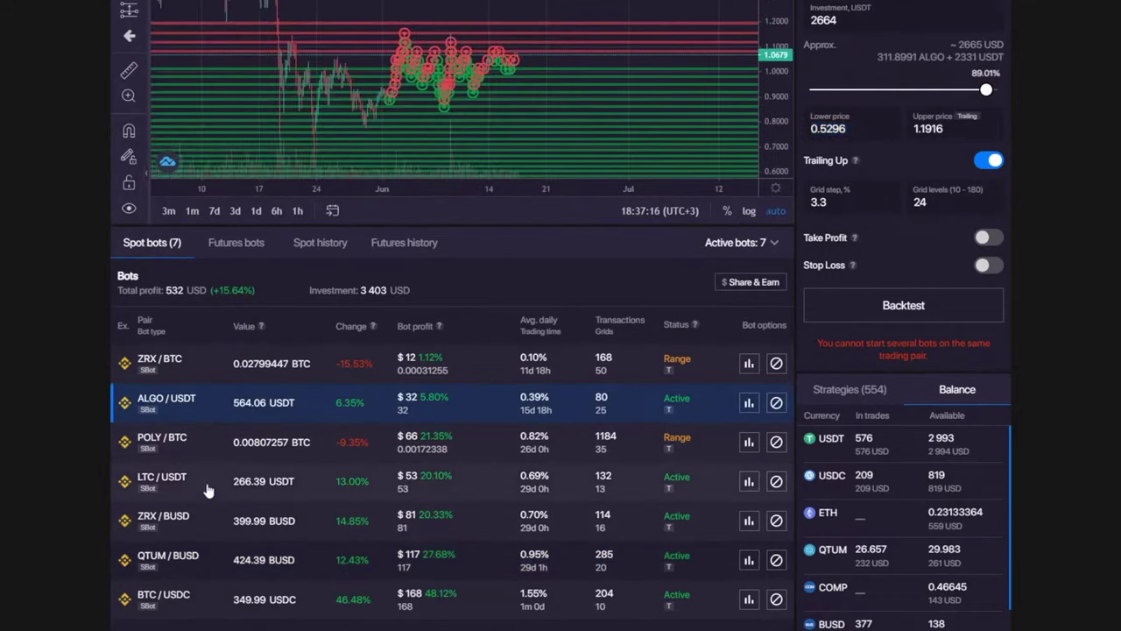
{"action": "left_click", "coordinate": [206, 491]}
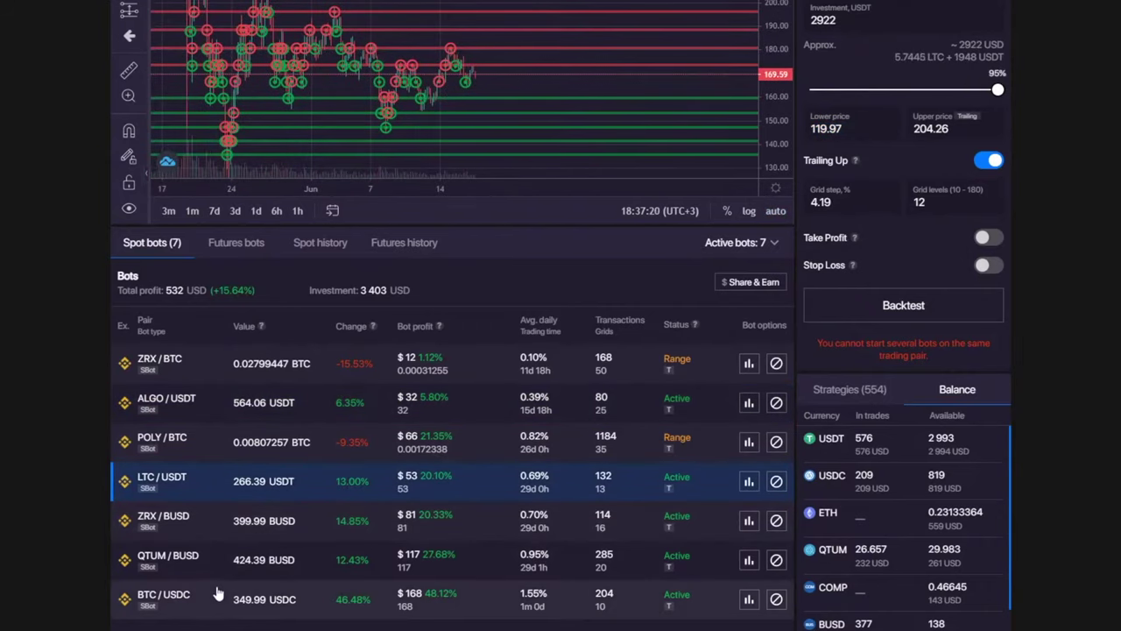
{"action": "left_click", "coordinate": [212, 522]}
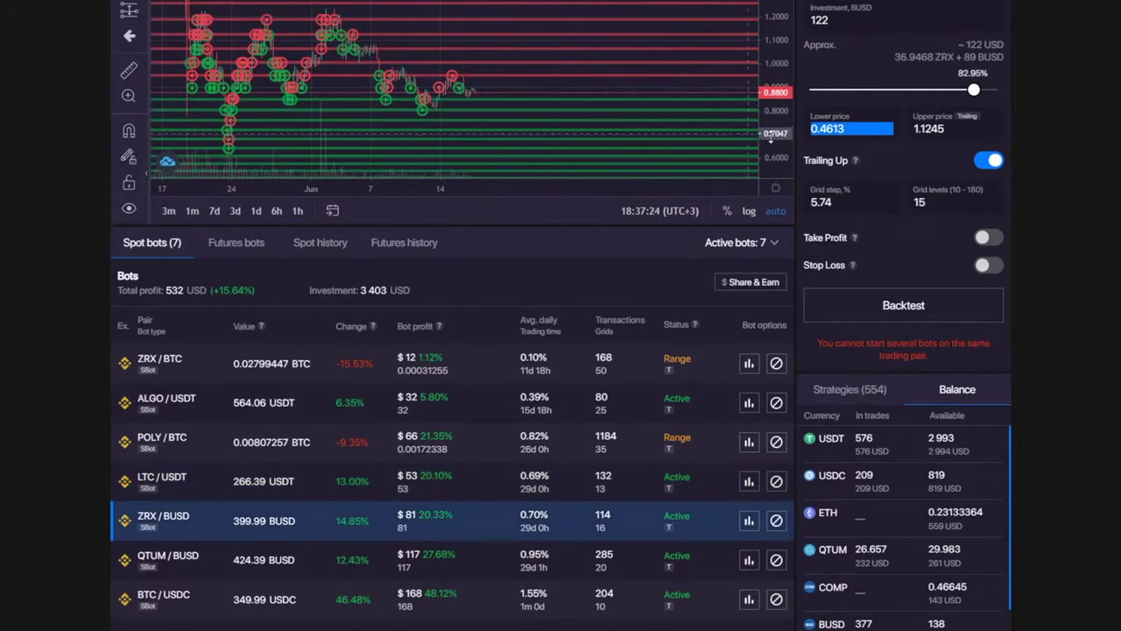
{"action": "left_click_drag", "start_coordinate": [629, 68], "coordinate": [648, 84]}
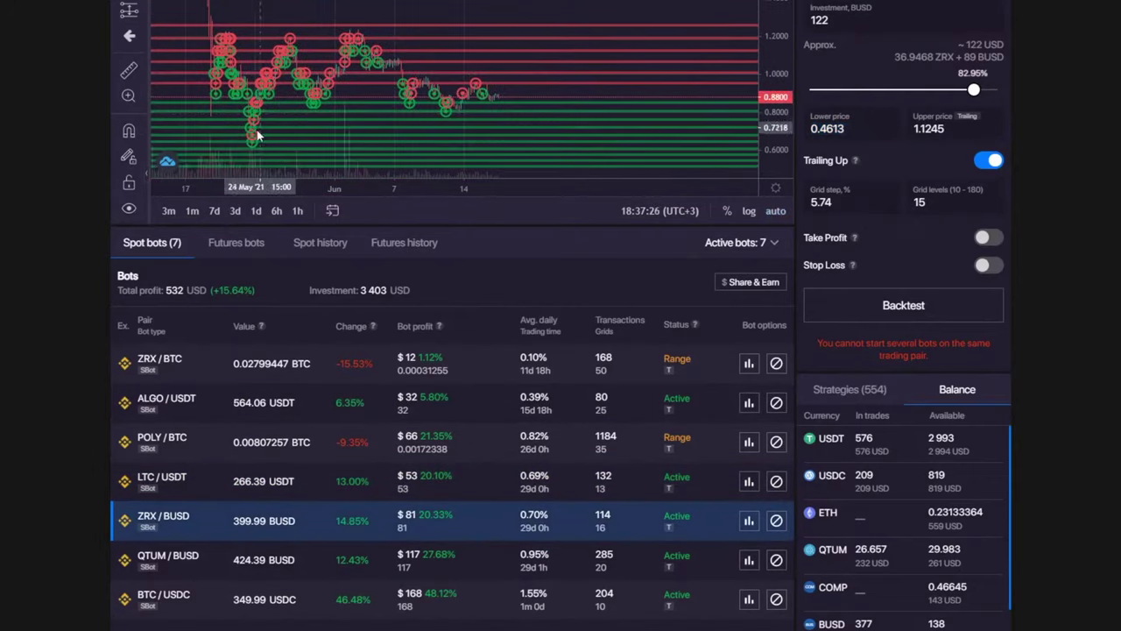
{"action": "scroll", "coordinate": [98, 54], "scroll_direction": "up", "scroll_amount": 1}
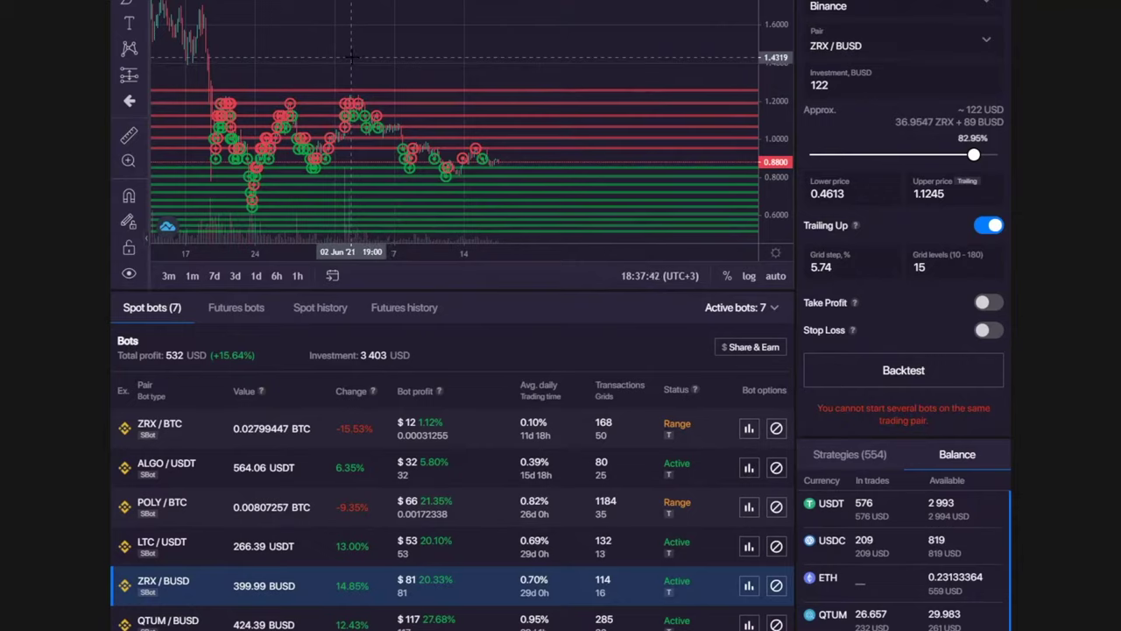
{"action": "left_click_drag", "start_coordinate": [784, 203], "coordinate": [771, 171]}
{"action": "left_click_drag", "start_coordinate": [627, 132], "coordinate": [621, 123]}
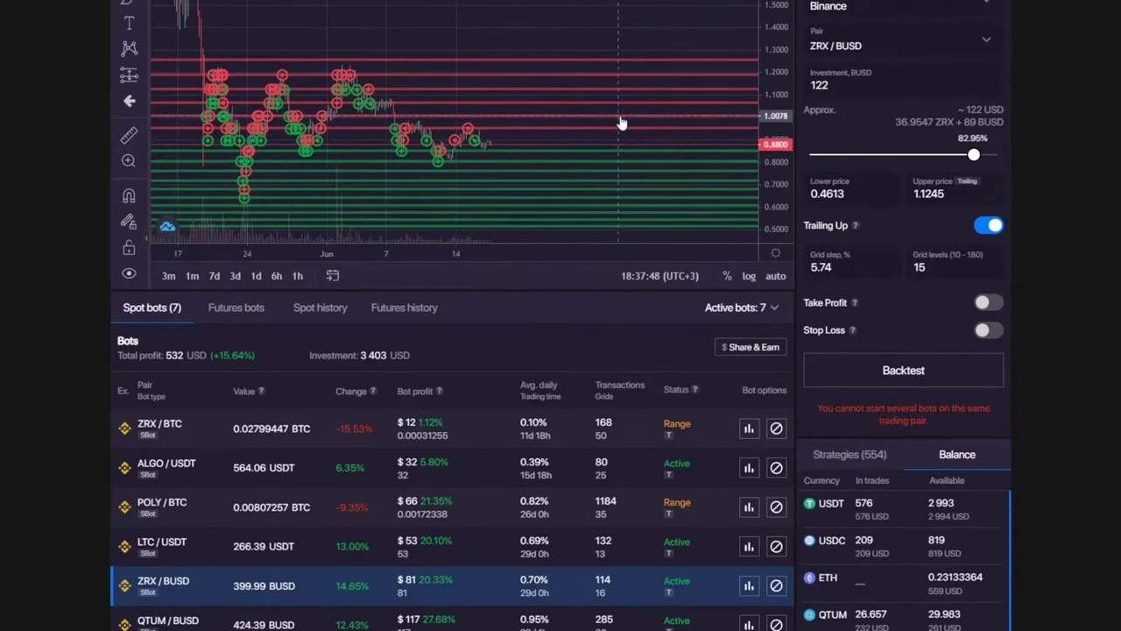
- Review the ZRX / BUSD bot's profit statistics and grid step again, then return to the list of active spot bots
{"action": "scroll", "coordinate": [703, 468], "scroll_direction": "down", "scroll_amount": 2}
{"action": "left_click", "coordinate": [745, 455]}
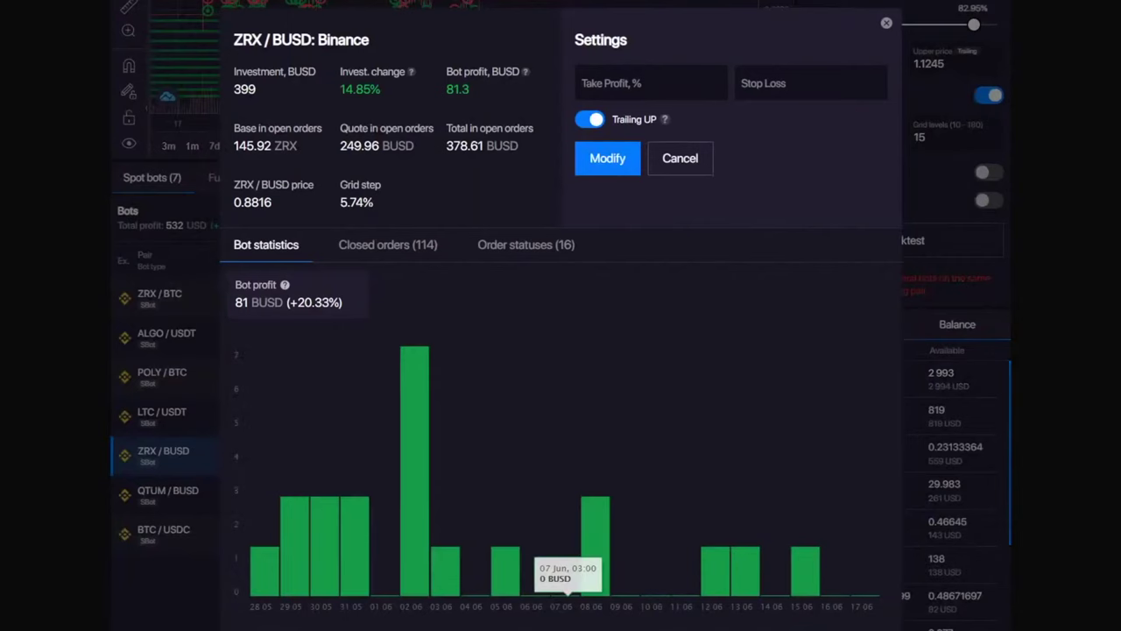
{"action": "left_click_drag", "start_coordinate": [382, 203], "coordinate": [412, 202]}
{"action": "left_click", "coordinate": [393, 203]}
{"action": "left_click", "coordinate": [887, 22]}
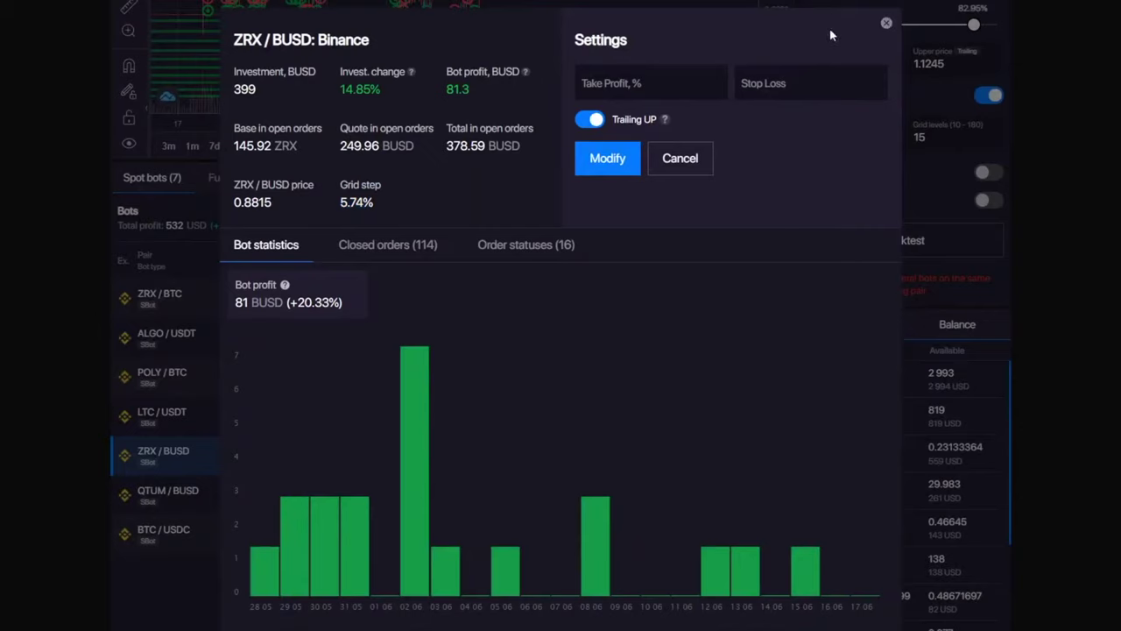
{"action": "left_click", "coordinate": [884, 24]}
{"action": "scroll", "coordinate": [426, 109], "scroll_direction": "down", "scroll_amount": 1}
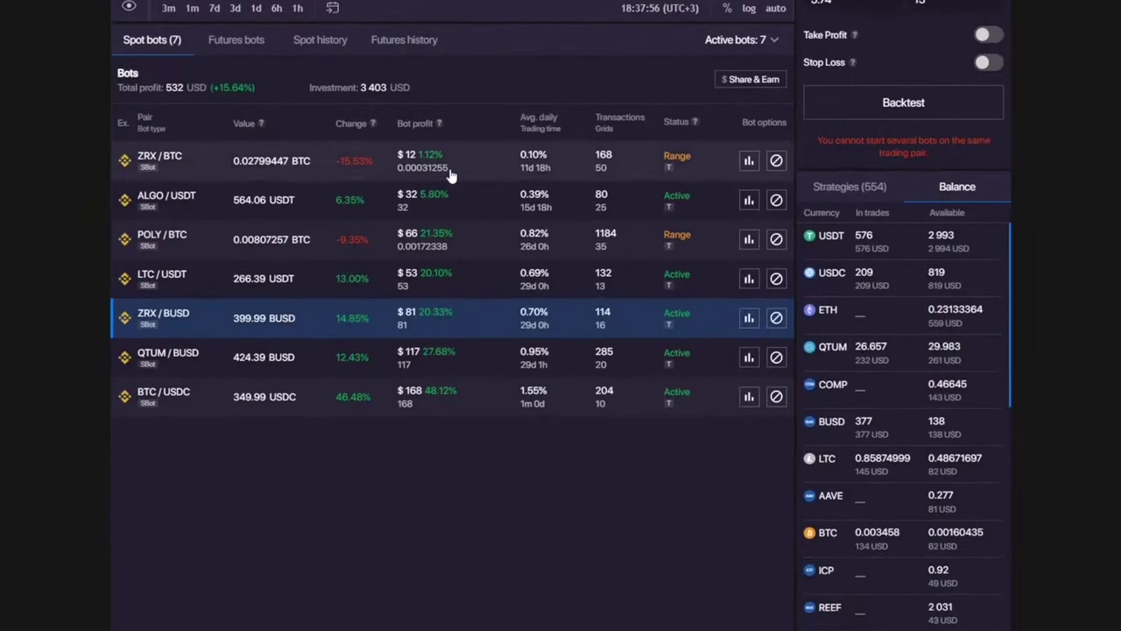
- Circle the first cluster of ZRX / BUSD trades around 24 May on the chart with the Brush tool
{"action": "scroll", "coordinate": [427, 131], "scroll_direction": "up", "scroll_amount": 4}
{"action": "scroll", "coordinate": [423, 131], "scroll_direction": "down", "scroll_amount": 3}
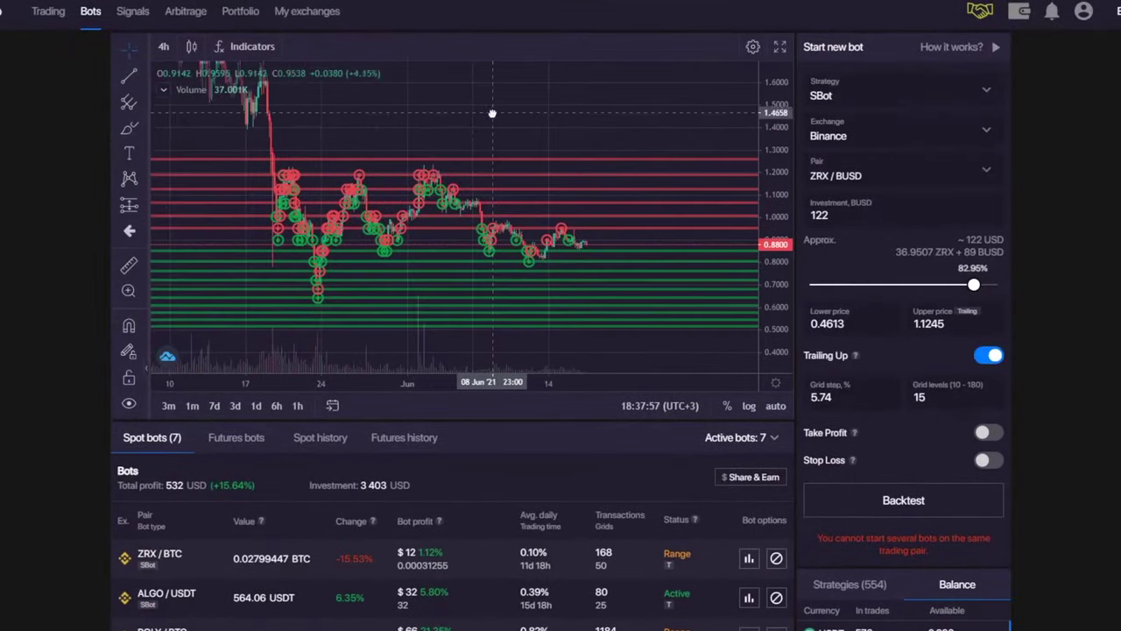
{"action": "left_click", "coordinate": [128, 129]}
{"action": "mouse_move", "coordinate": [347, 149]}
{"action": "left_mouse_down"}
{"action": "mouse_move", "coordinate": [338, 308]}
{"action": "mouse_move", "coordinate": [296, 147]}
{"action": "left_mouse_up"}
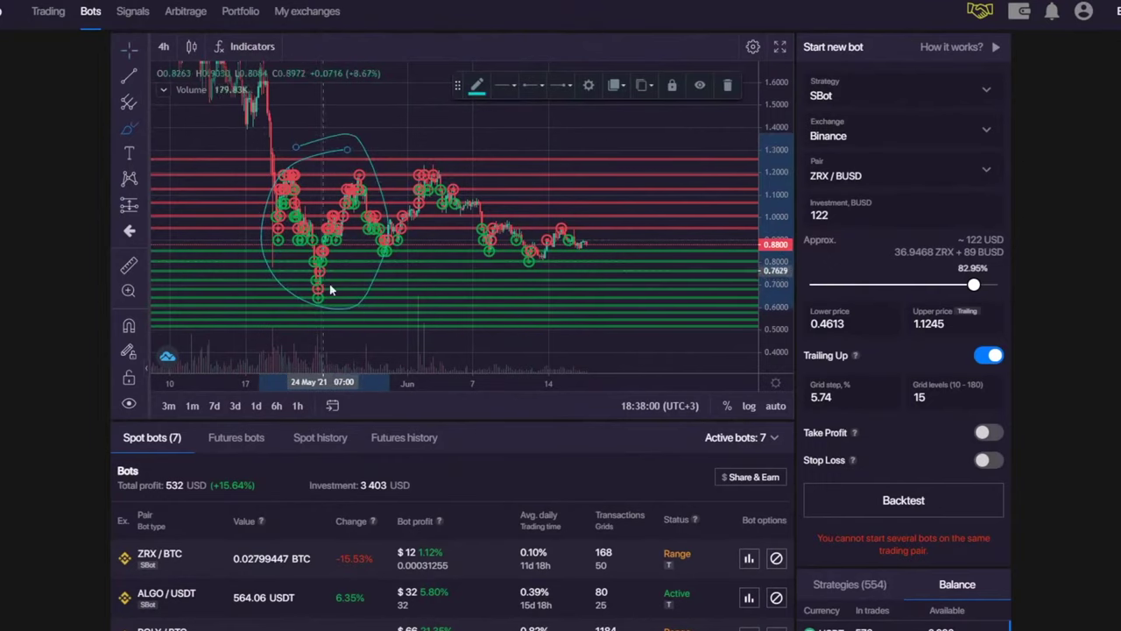
{"action": "mouse_move", "coordinate": [341, 183]}
{"action": "left_mouse_down"}
{"action": "mouse_move", "coordinate": [421, 168]}
{"action": "mouse_move", "coordinate": [382, 250]}
{"action": "mouse_move", "coordinate": [484, 274]}
{"action": "left_mouse_up"}
- Remove all drawings from the ZRX / BUSD chart
{"action": "left_click", "coordinate": [726, 85]}
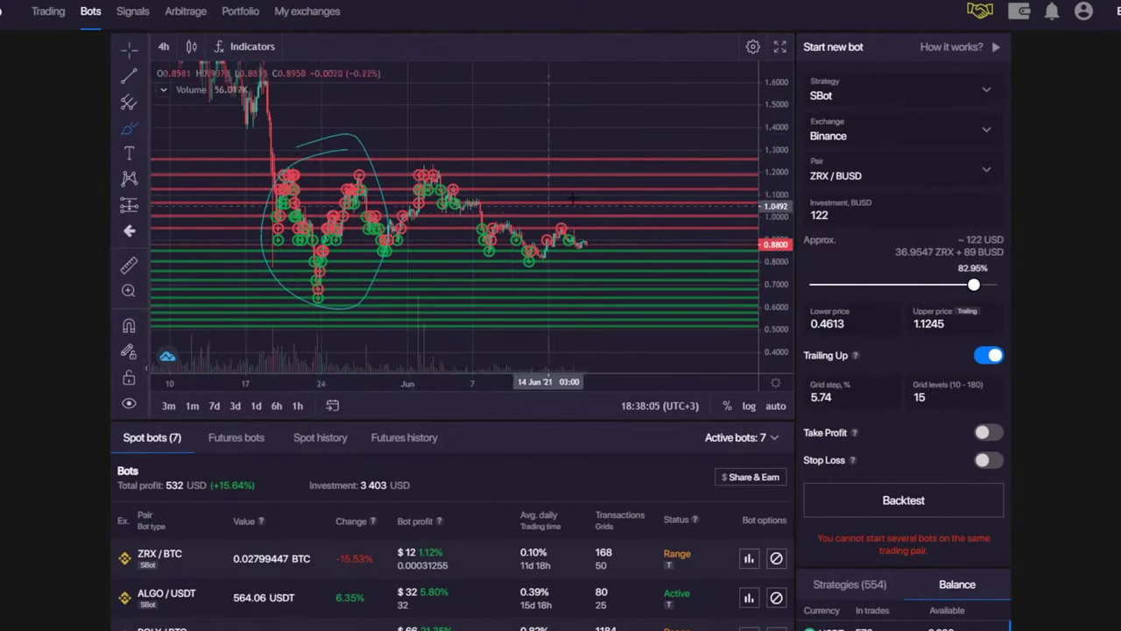
{"action": "right_click", "coordinate": [622, 253]}
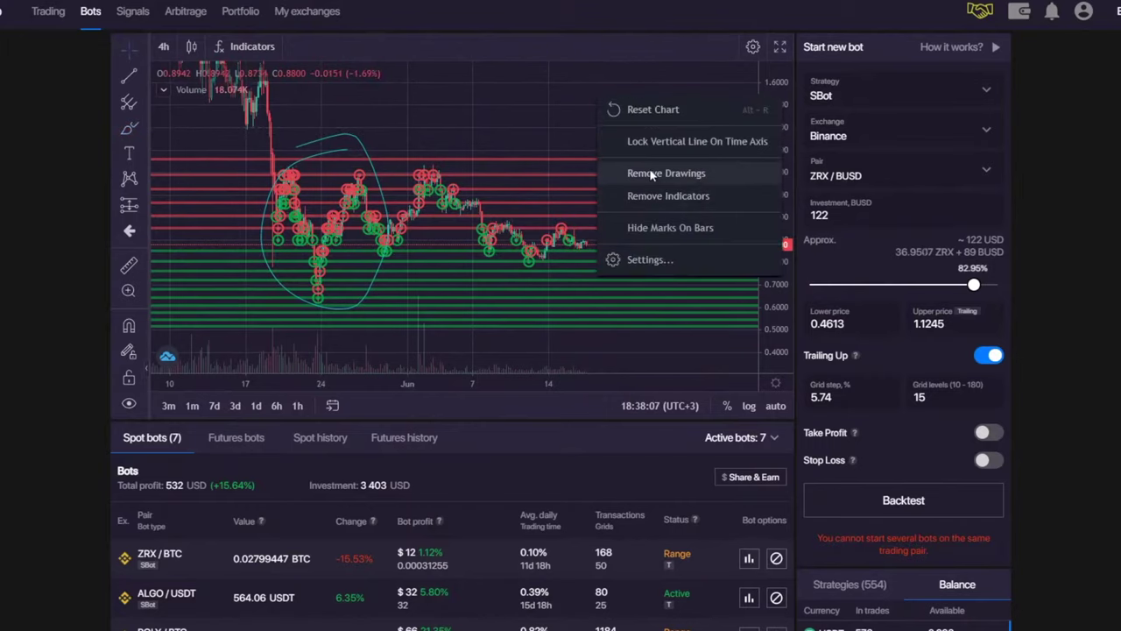
{"action": "left_click", "coordinate": [646, 174]}
- Examine the ZRX / BUSD bot's recent trades on a stretched price scale and return to its entry in the bot list
{"action": "left_click_drag", "start_coordinate": [773, 295], "coordinate": [773, 197]}
{"action": "left_click_drag", "start_coordinate": [635, 285], "coordinate": [573, 239]}
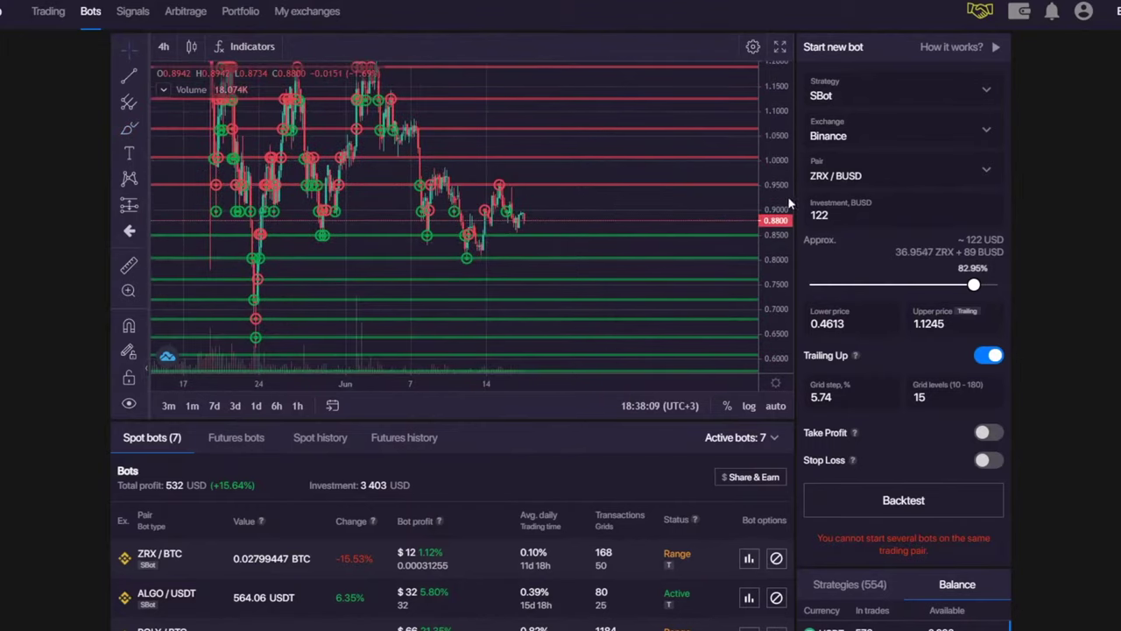
{"action": "left_click_drag", "start_coordinate": [779, 200], "coordinate": [758, 255]}
{"action": "scroll", "coordinate": [446, 603], "scroll_direction": "down", "scroll_amount": 2}
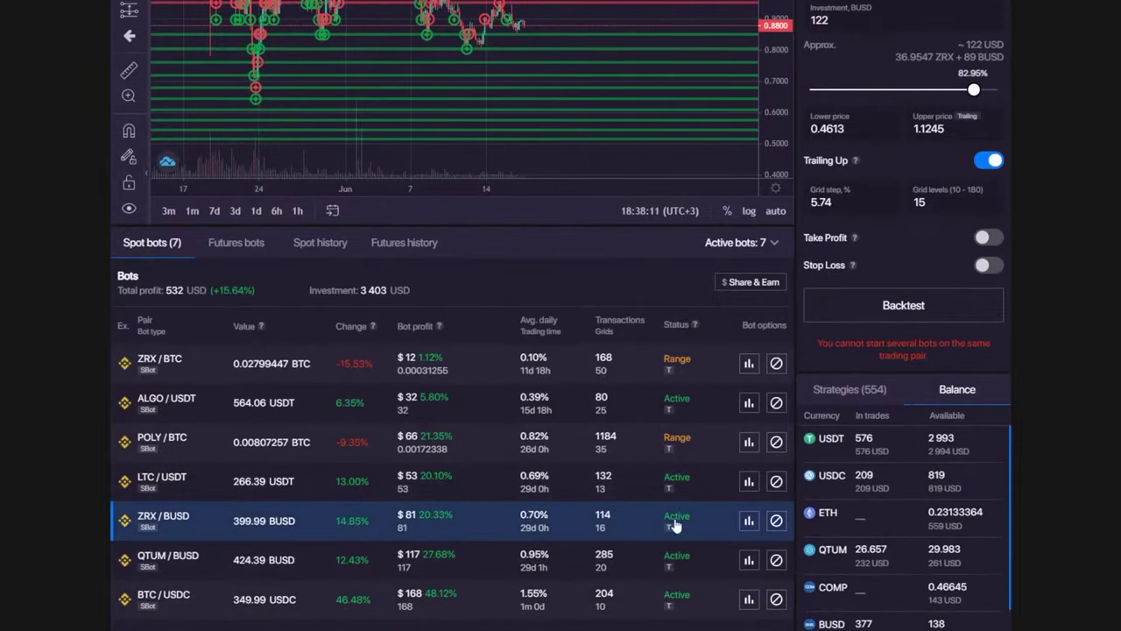
- Review the ZRX / BUSD bot's statistics, then examine its grid levels and trades on the price chart
{"action": "left_click", "coordinate": [750, 522]}
{"action": "left_click_drag", "start_coordinate": [289, 179], "coordinate": [391, 203]}
{"action": "left_click", "coordinate": [391, 202]}
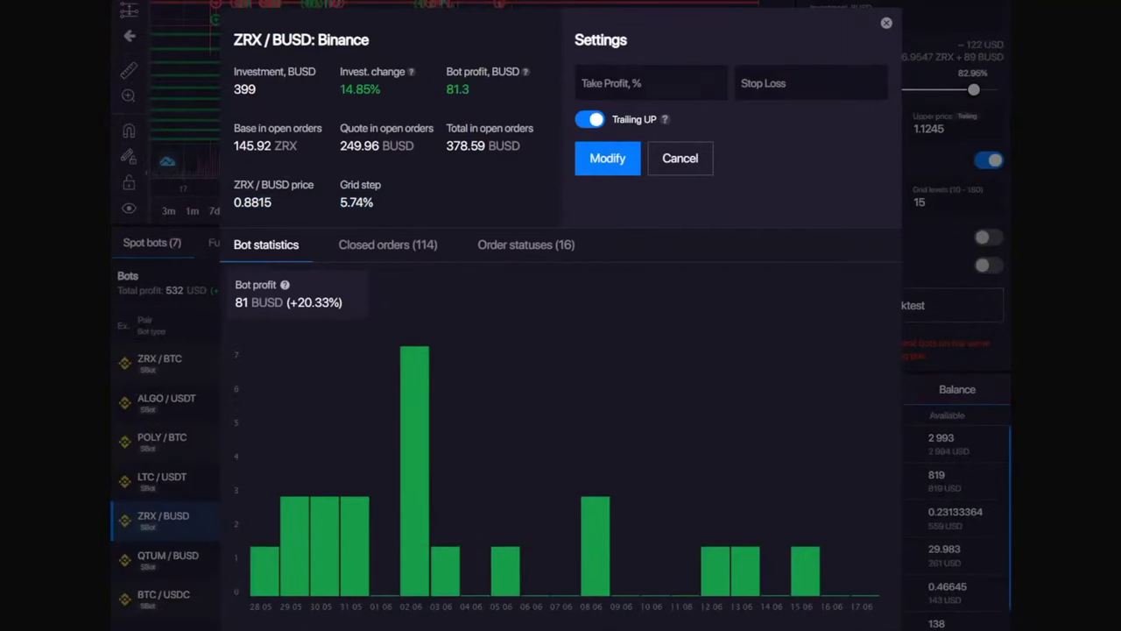
{"action": "left_click", "coordinate": [886, 25]}
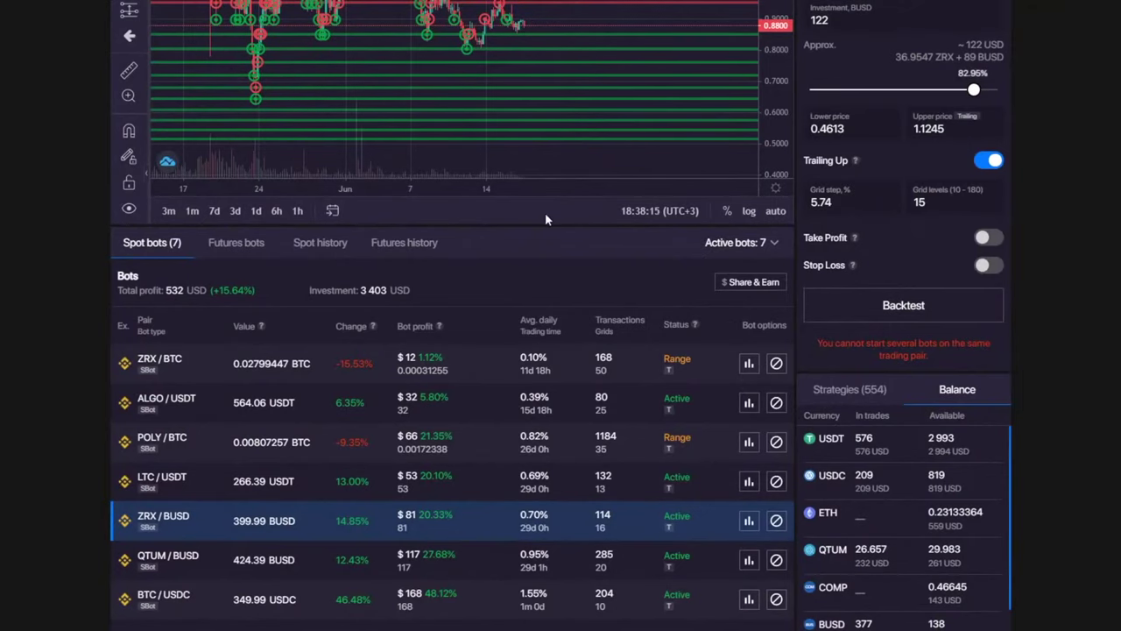
{"action": "scroll", "coordinate": [544, 212], "scroll_direction": "up", "scroll_amount": 2}
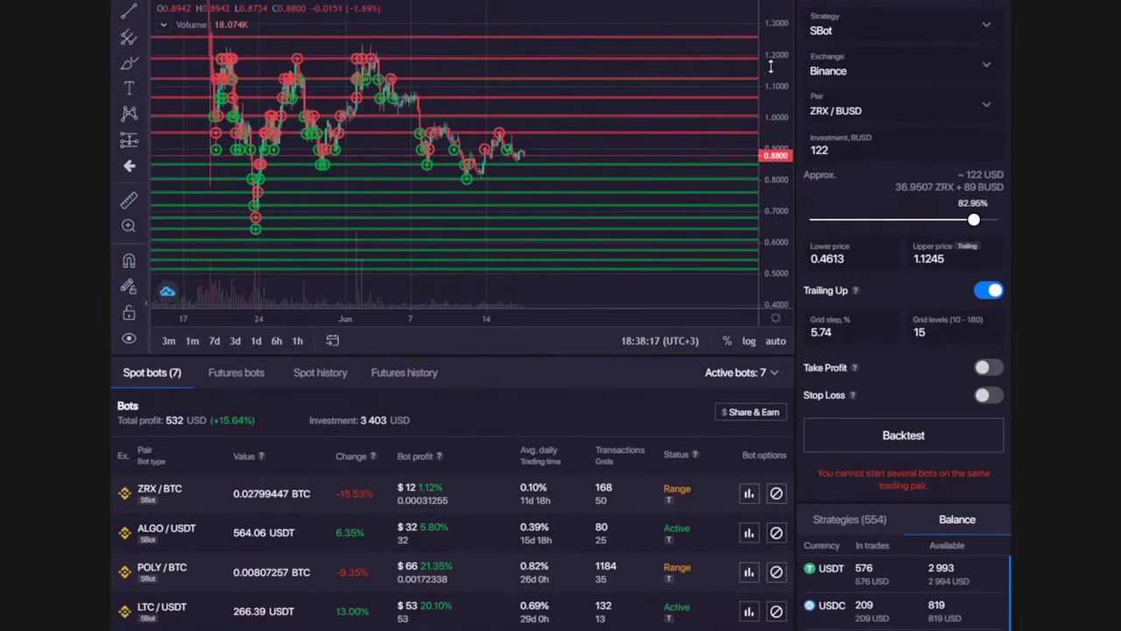
{"action": "scroll", "coordinate": [525, 167], "scroll_direction": "down", "scroll_amount": 3}
{"action": "left_click_drag", "start_coordinate": [774, 263], "coordinate": [775, 206]}
{"action": "left_click_drag", "start_coordinate": [616, 133], "coordinate": [543, 132]}
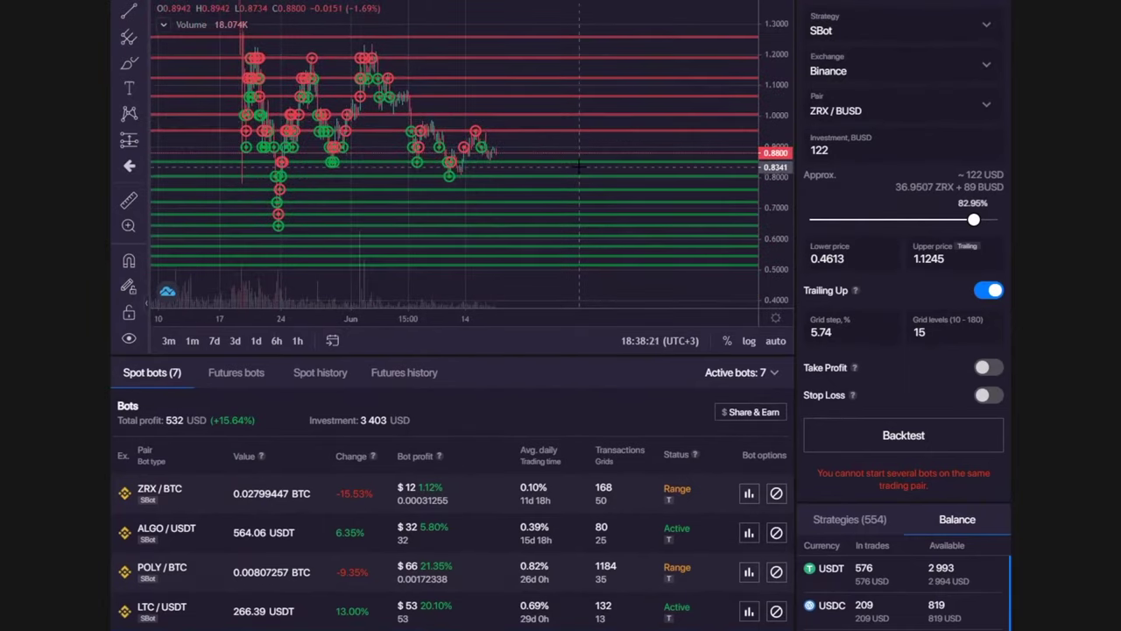
{"action": "left_click_drag", "start_coordinate": [764, 52], "coordinate": [790, 103]}
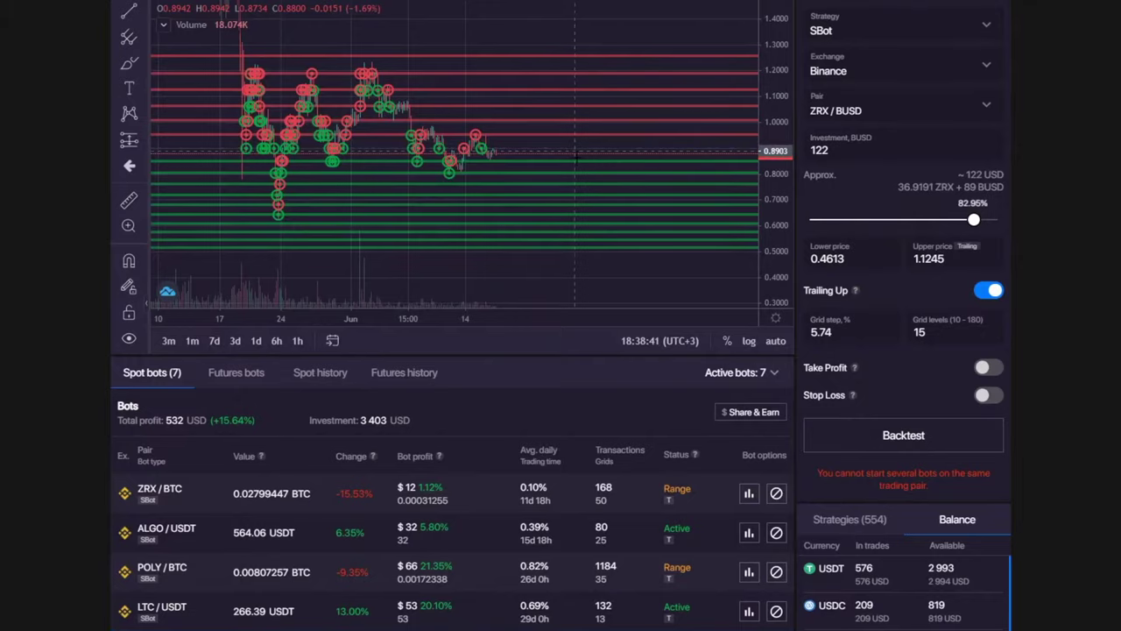
- Check the ZRX / BUSD bot's grid step in its details, then compare its trades with the wider price history on the chart
{"action": "scroll", "coordinate": [765, 549], "scroll_direction": "down", "scroll_amount": 3}
{"action": "left_click", "coordinate": [749, 520]}
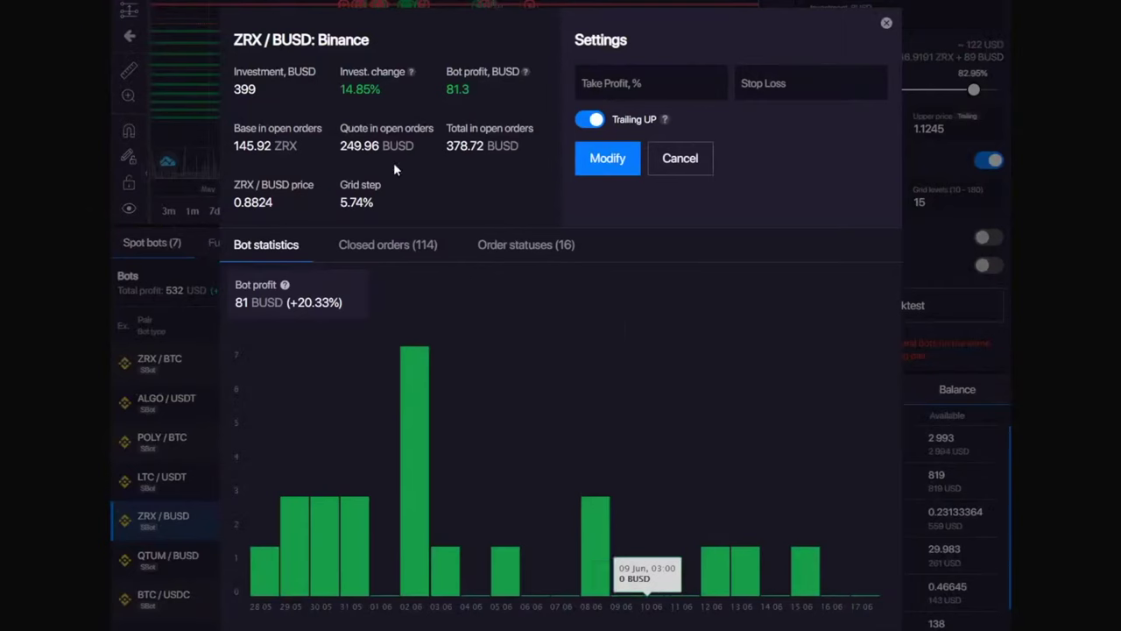
{"action": "left_click_drag", "start_coordinate": [375, 202], "coordinate": [340, 203]}
{"action": "left_click", "coordinate": [886, 24]}
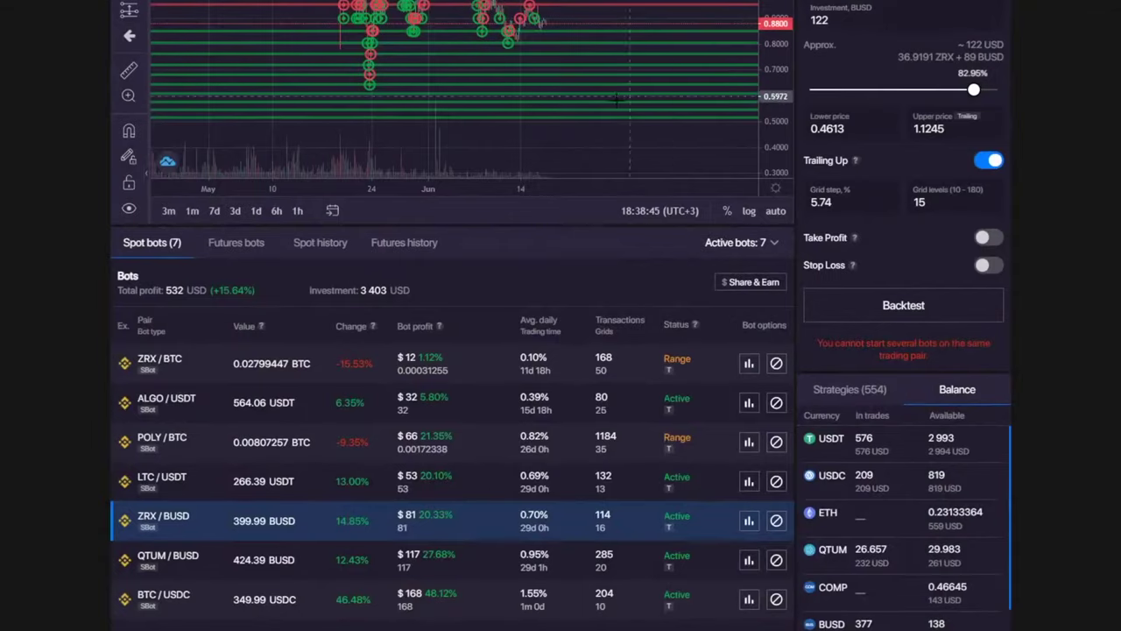
{"action": "scroll", "coordinate": [662, 538], "scroll_direction": "up", "scroll_amount": 2}
{"action": "scroll", "coordinate": [450, 465], "scroll_direction": "down", "scroll_amount": 3}
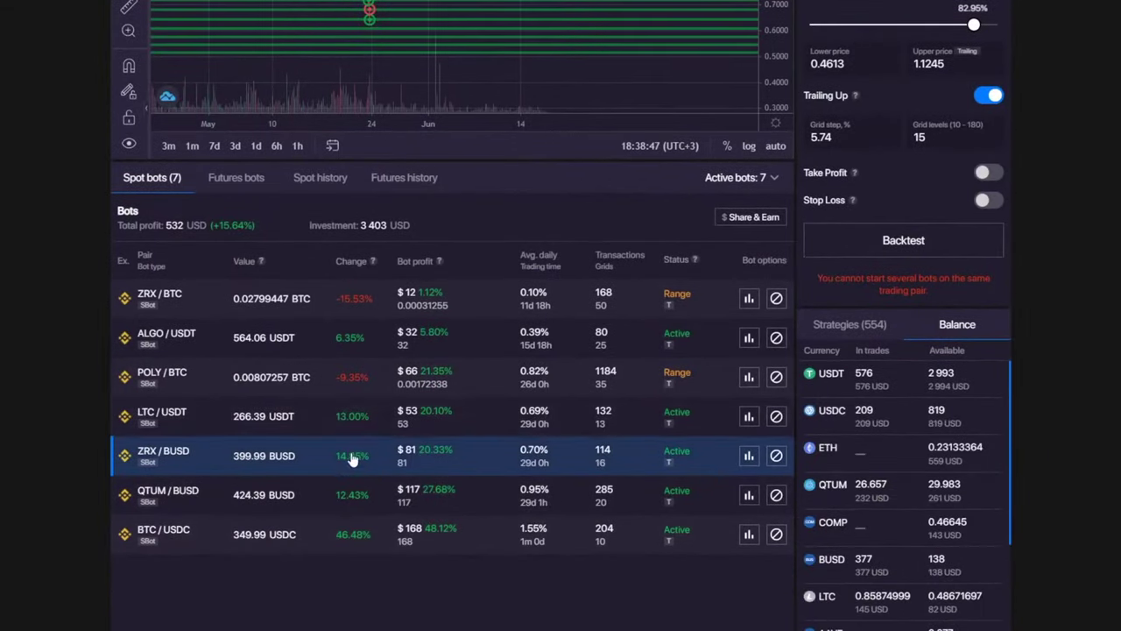
{"action": "scroll", "coordinate": [467, 495], "scroll_direction": "up", "scroll_amount": 3}
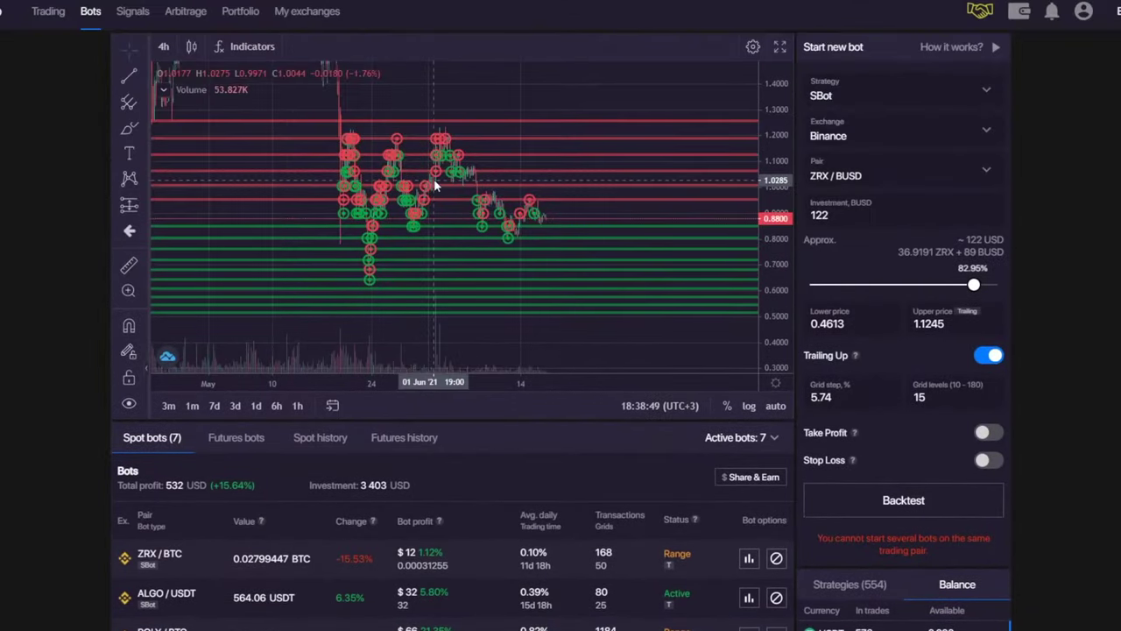
{"action": "left_click_drag", "start_coordinate": [771, 122], "coordinate": [773, 220]}
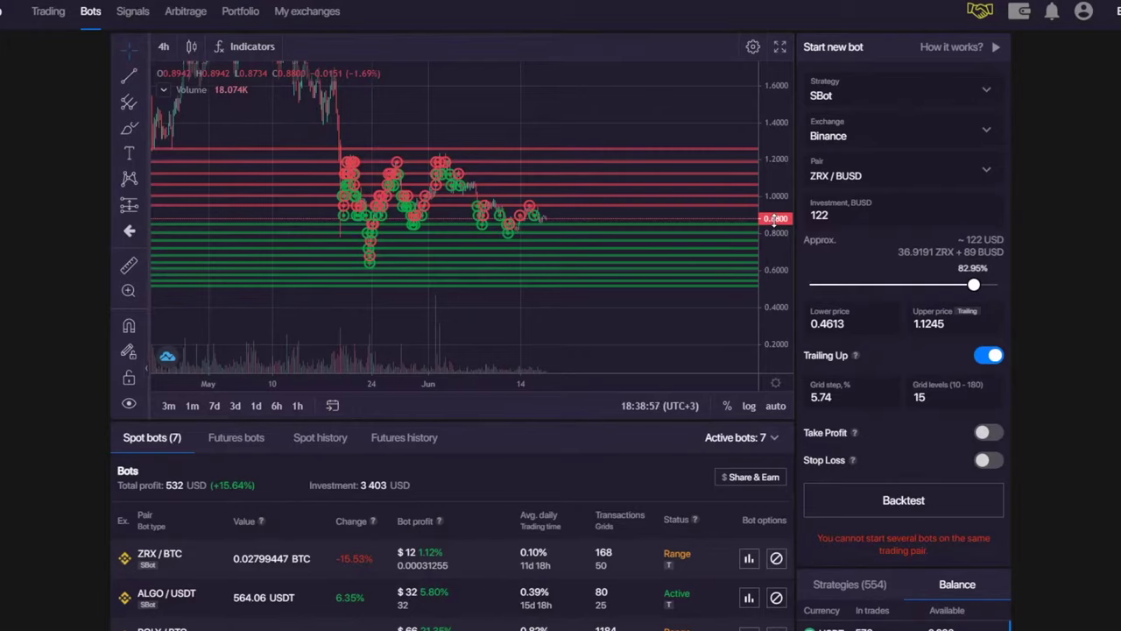
{"action": "mouse_move", "coordinate": [774, 240]}
{"action": "left_mouse_down"}
{"action": "mouse_move", "coordinate": [771, 251]}
{"action": "mouse_move", "coordinate": [772, 222]}
{"action": "left_mouse_up"}
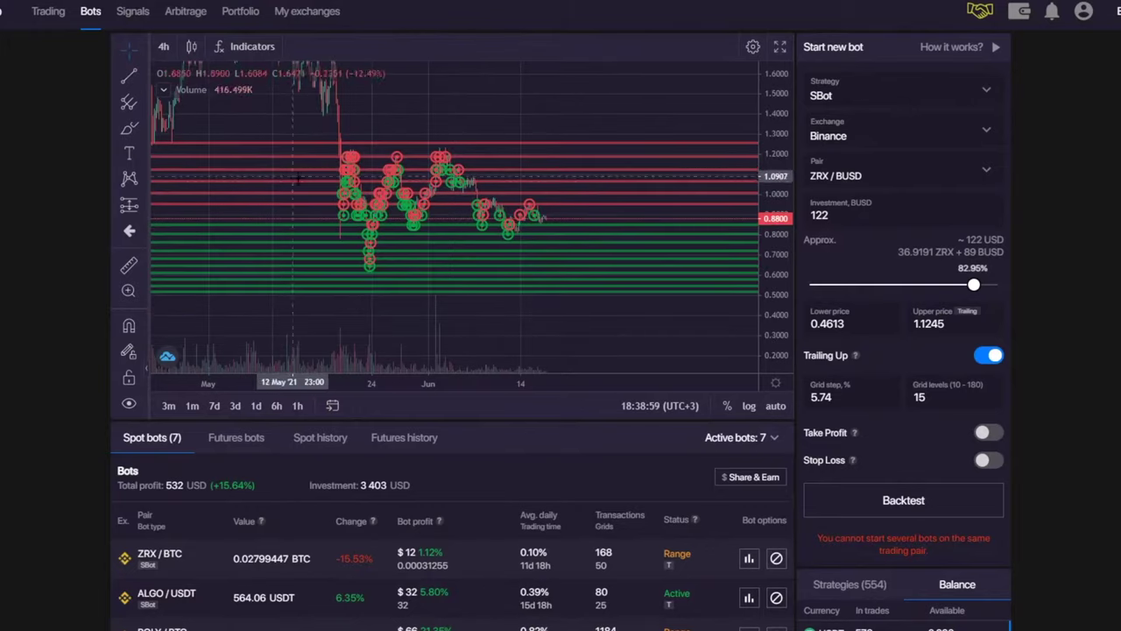
- Circle the ZRX / BUSD trades from late May to early June with the Brush tool, then delete the circle
{"action": "left_click", "coordinate": [128, 127]}
{"action": "mouse_move", "coordinate": [375, 155]}
{"action": "left_mouse_down"}
{"action": "mouse_move", "coordinate": [421, 234]}
{"action": "mouse_move", "coordinate": [432, 188]}
{"action": "mouse_move", "coordinate": [375, 146]}
{"action": "left_mouse_up"}
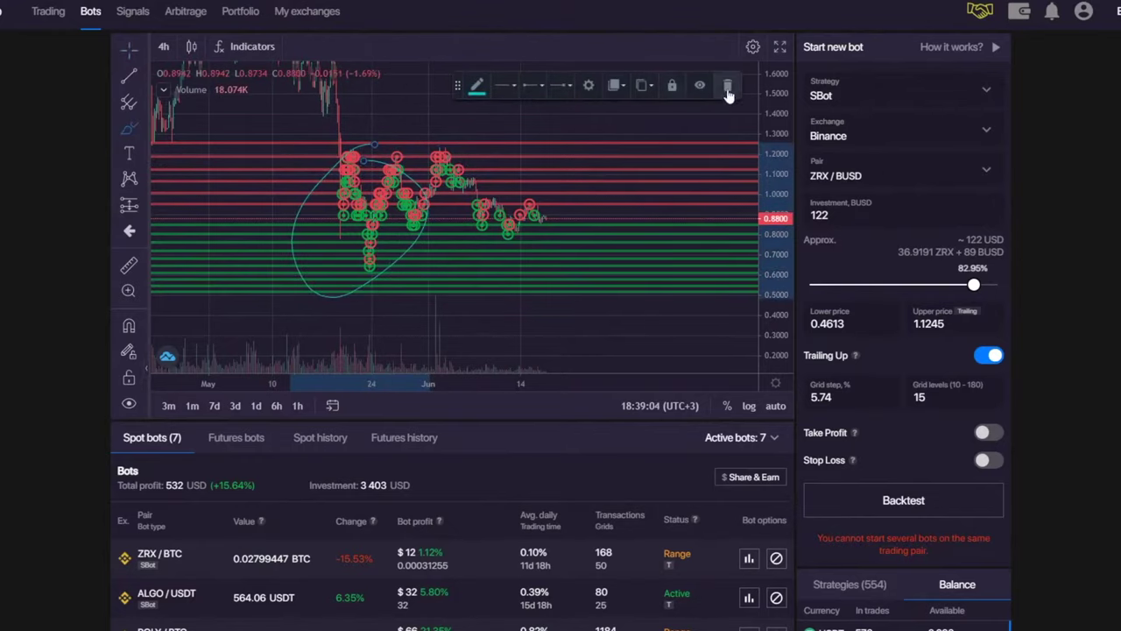
{"action": "left_click", "coordinate": [732, 94]}
- Highlight the grid step in the ZRX / BUSD bot's details and return to the bot list
{"action": "scroll", "coordinate": [748, 394], "scroll_direction": "down", "scroll_amount": 3}
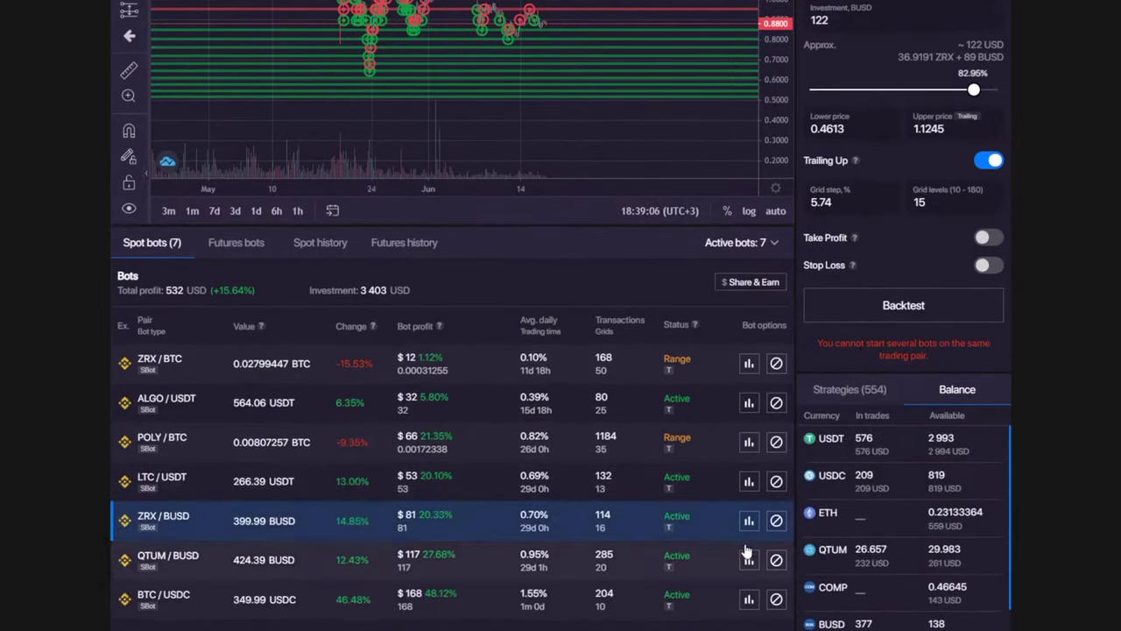
{"action": "left_click", "coordinate": [749, 519]}
{"action": "double_click", "coordinate": [380, 206]}
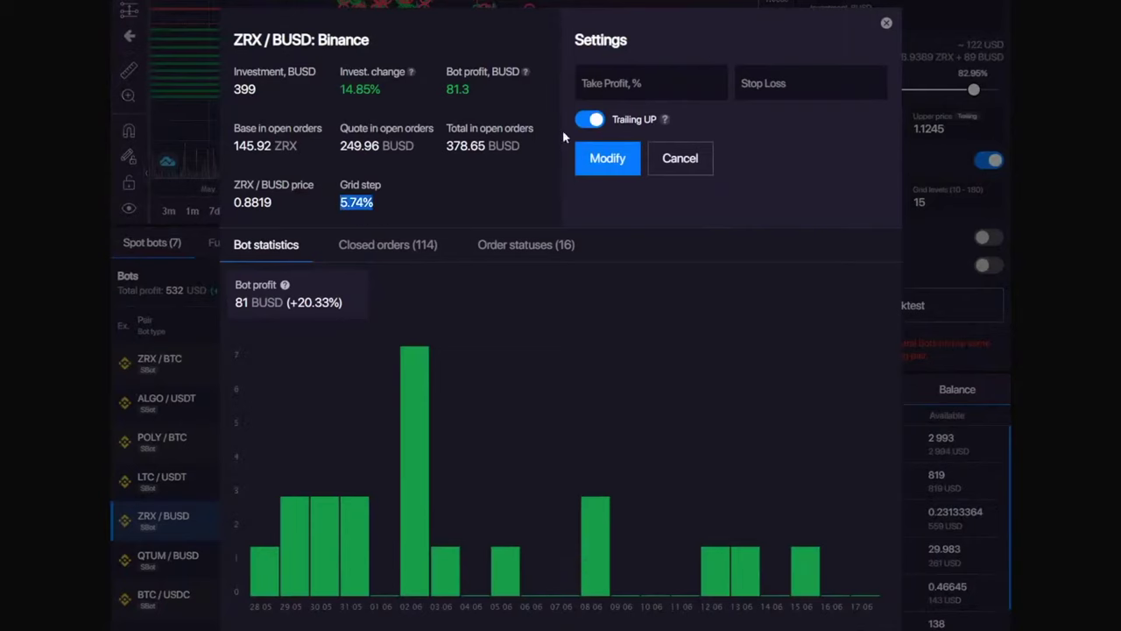
{"action": "left_click", "coordinate": [886, 25]}
- Handwrite the range 0.7 to 1.4 beneath the ZRX / BUSD grid with the Brush, then remove all drawings and restore the cursor
{"action": "left_click_drag", "start_coordinate": [564, 122], "coordinate": [619, 150]}
{"action": "left_click_drag", "start_coordinate": [614, 136], "coordinate": [667, 129]}
{"action": "mouse_move", "coordinate": [686, 119]}
{"action": "left_mouse_down"}
{"action": "mouse_move", "coordinate": [689, 143]}
{"action": "mouse_move", "coordinate": [707, 149]}
{"action": "mouse_move", "coordinate": [727, 132]}
{"action": "left_mouse_up"}
{"action": "left_click_drag", "start_coordinate": [727, 121], "coordinate": [730, 152]}
{"action": "scroll", "coordinate": [742, 131], "scroll_direction": "up", "scroll_amount": 3}
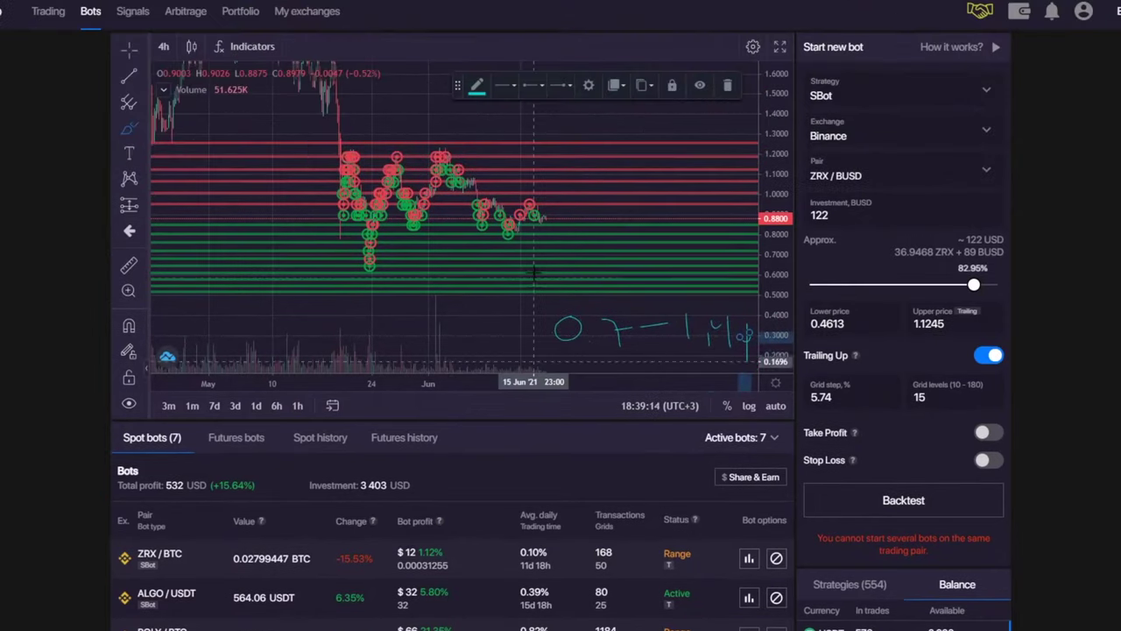
{"action": "right_click", "coordinate": [648, 115]}
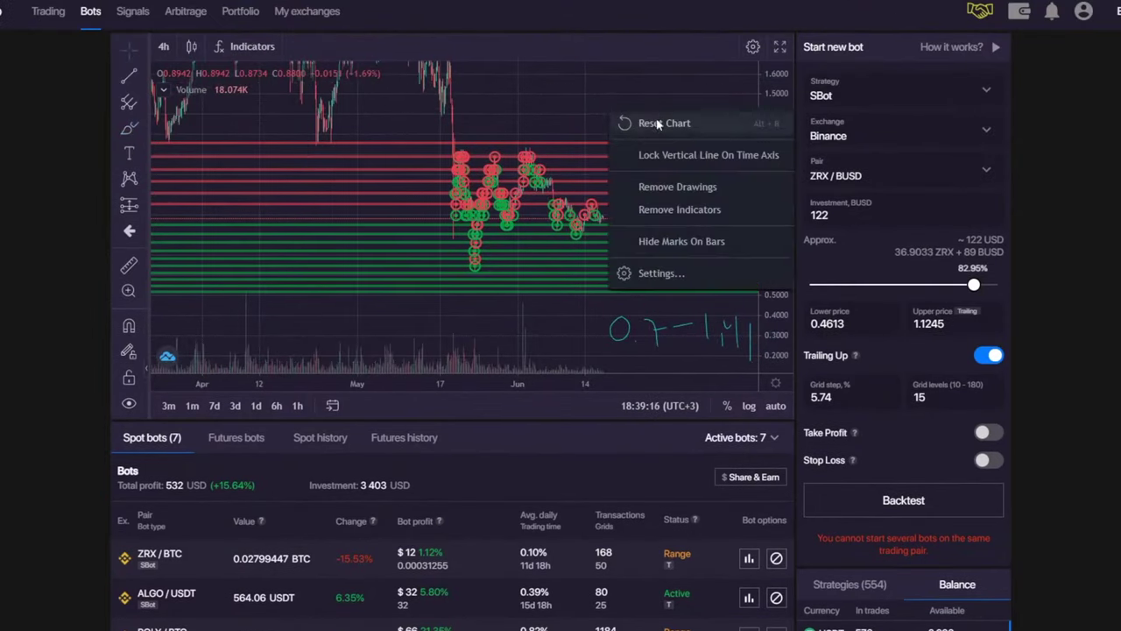
{"action": "left_click", "coordinate": [689, 191]}
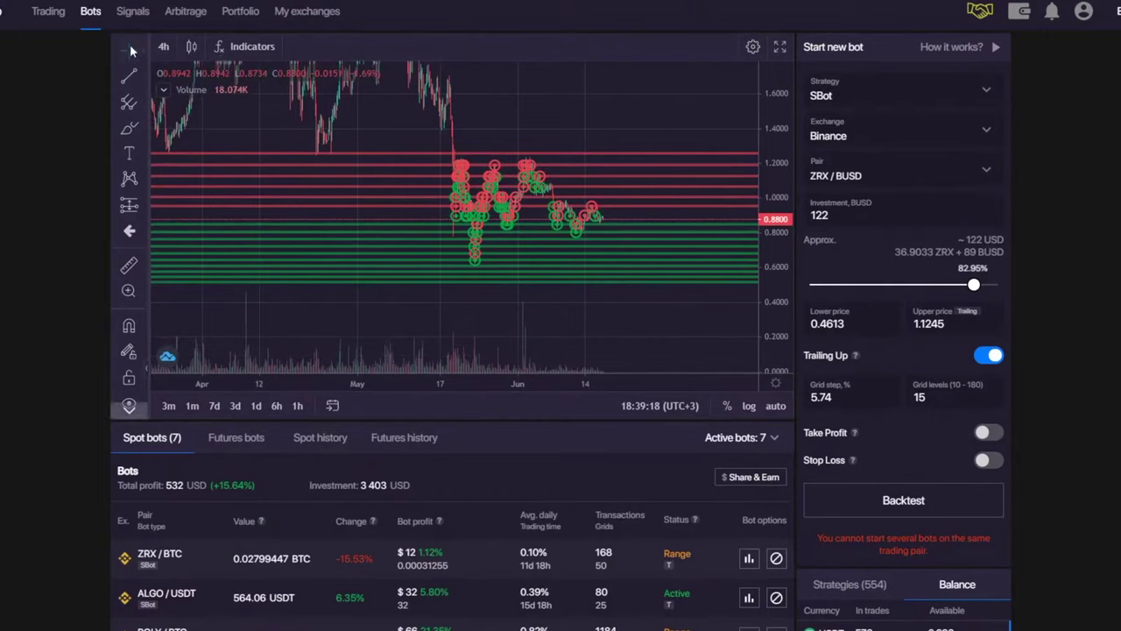
{"action": "left_click", "coordinate": [132, 50]}
{"action": "left_click", "coordinate": [187, 47]}
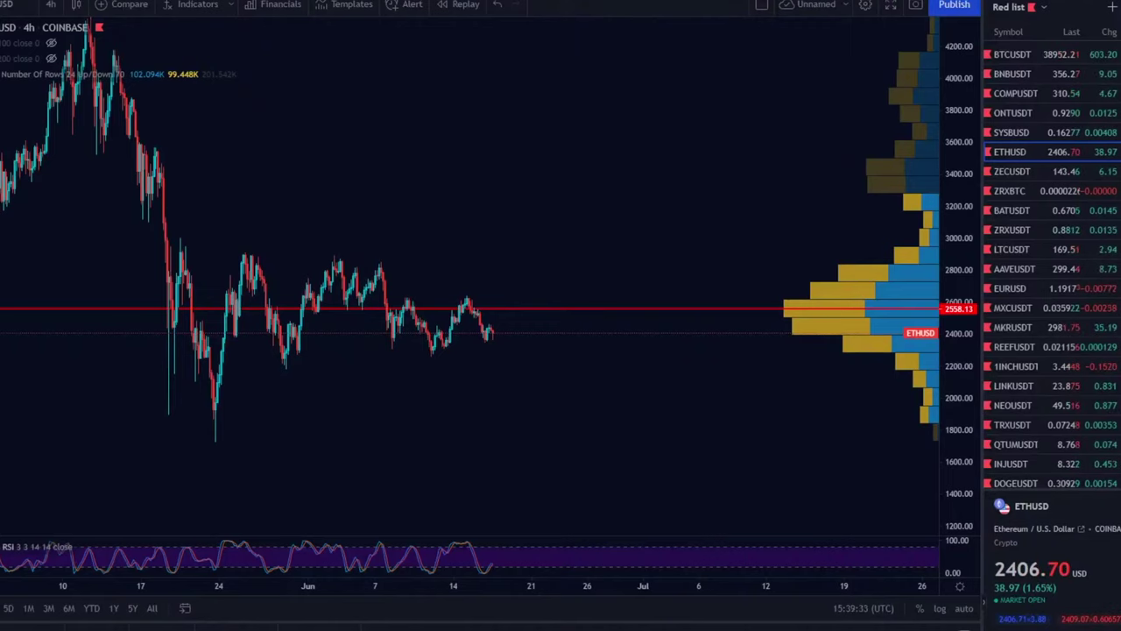
- Switch to the 4-hour ETHUSD chart in TradingView and examine its price history from April through mid-June against the volume profile
{"action": "scroll", "coordinate": [670, 254], "scroll_direction": "down", "scroll_amount": 2}
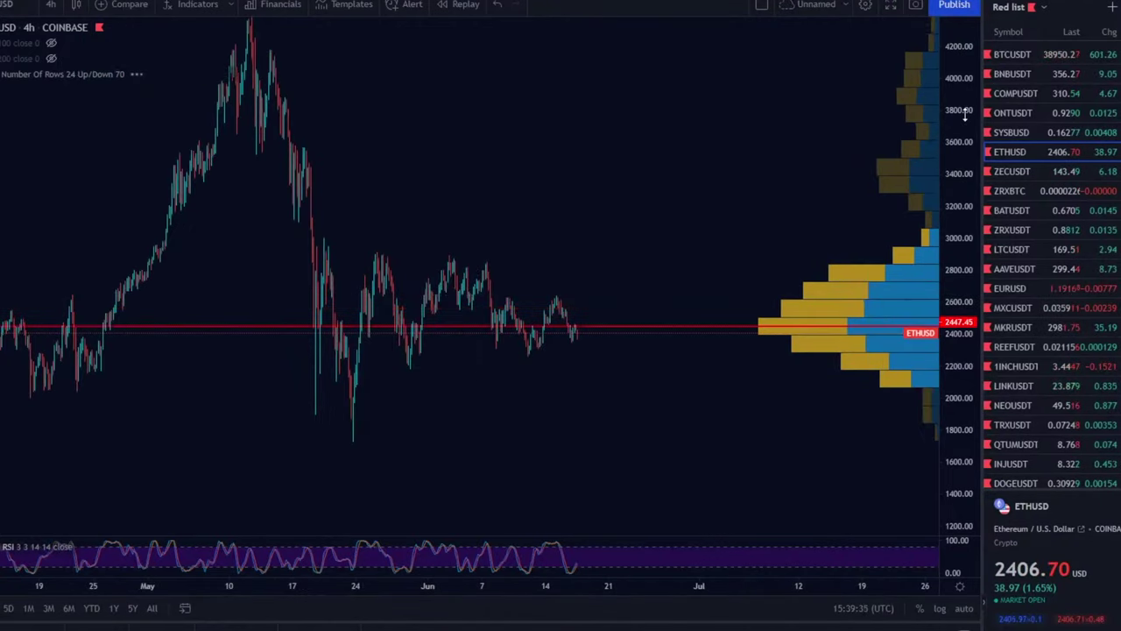
{"action": "left_click_drag", "start_coordinate": [961, 443], "coordinate": [960, 356]}
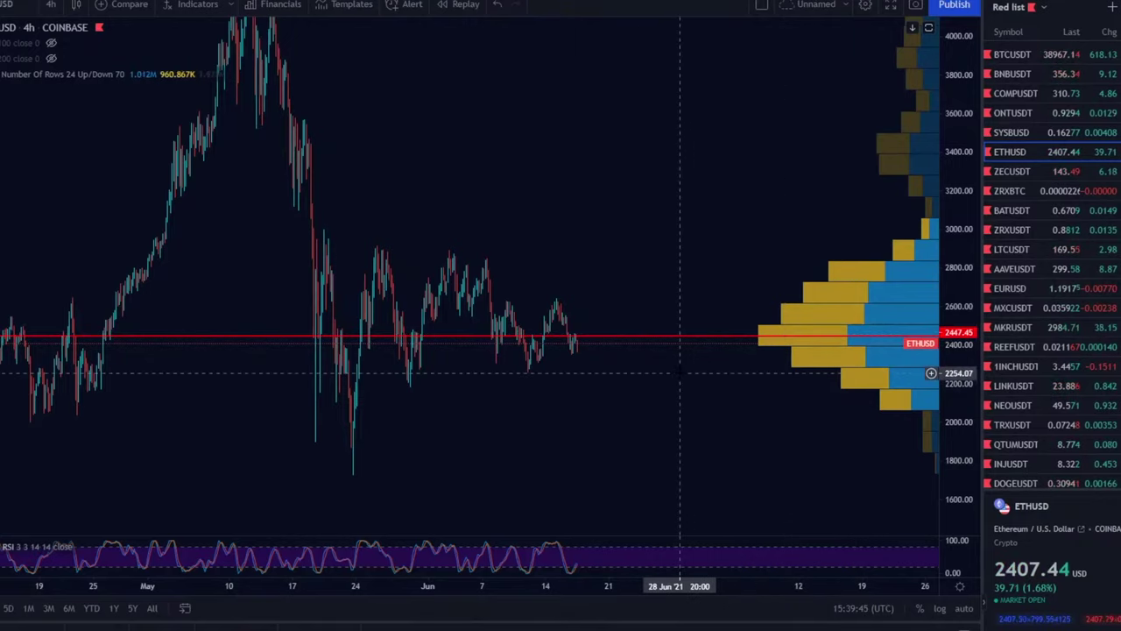
{"action": "left_click_drag", "start_coordinate": [946, 168], "coordinate": [945, 228]}
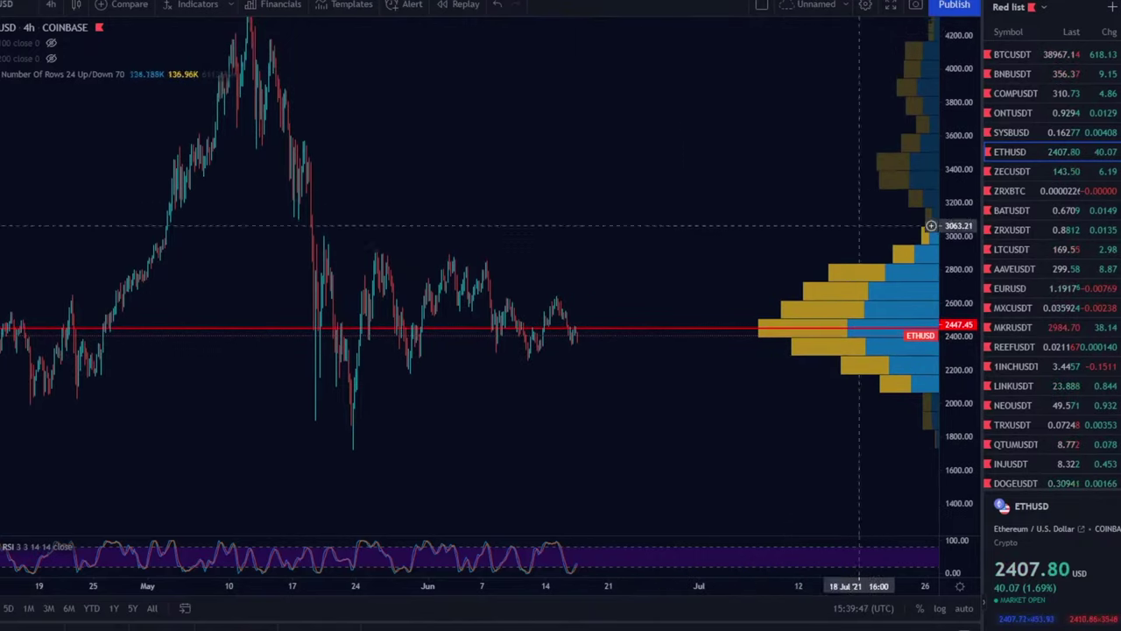
{"action": "left_click_drag", "start_coordinate": [624, 207], "coordinate": [559, 210]}
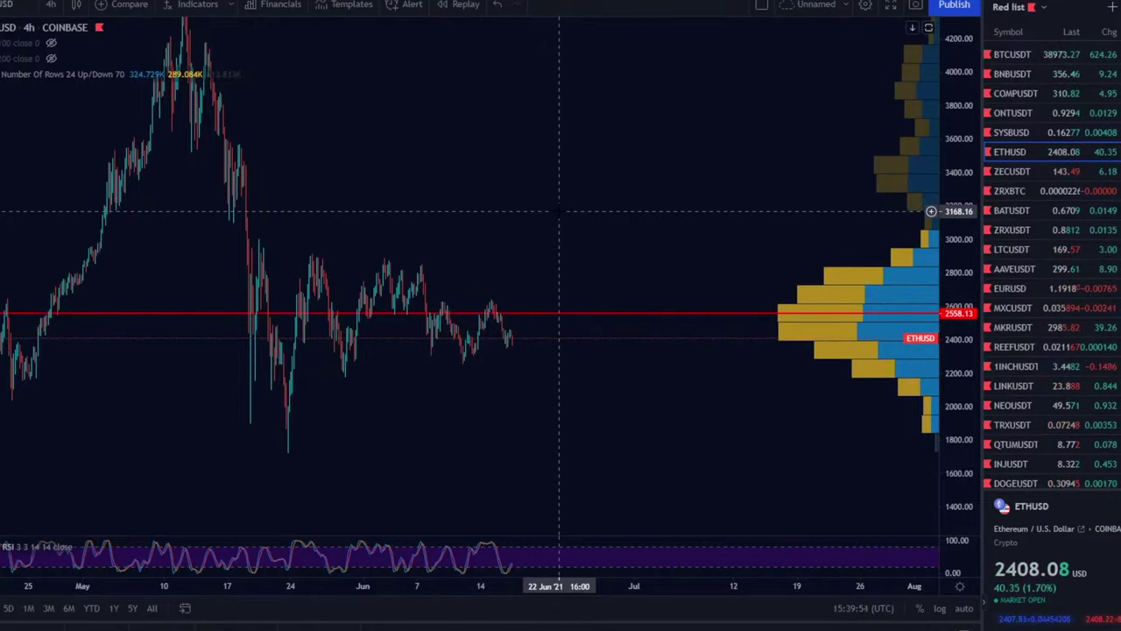
{"action": "scroll", "coordinate": [559, 210], "scroll_direction": "up", "scroll_amount": 3}
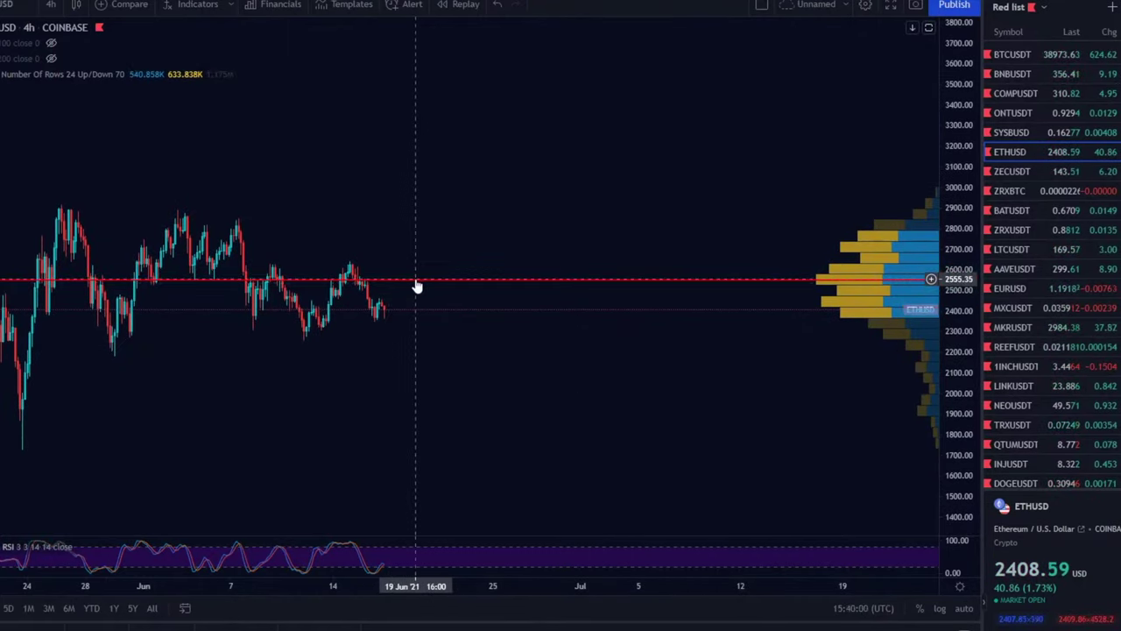
{"action": "left_click_drag", "start_coordinate": [420, 195], "coordinate": [431, 198]}
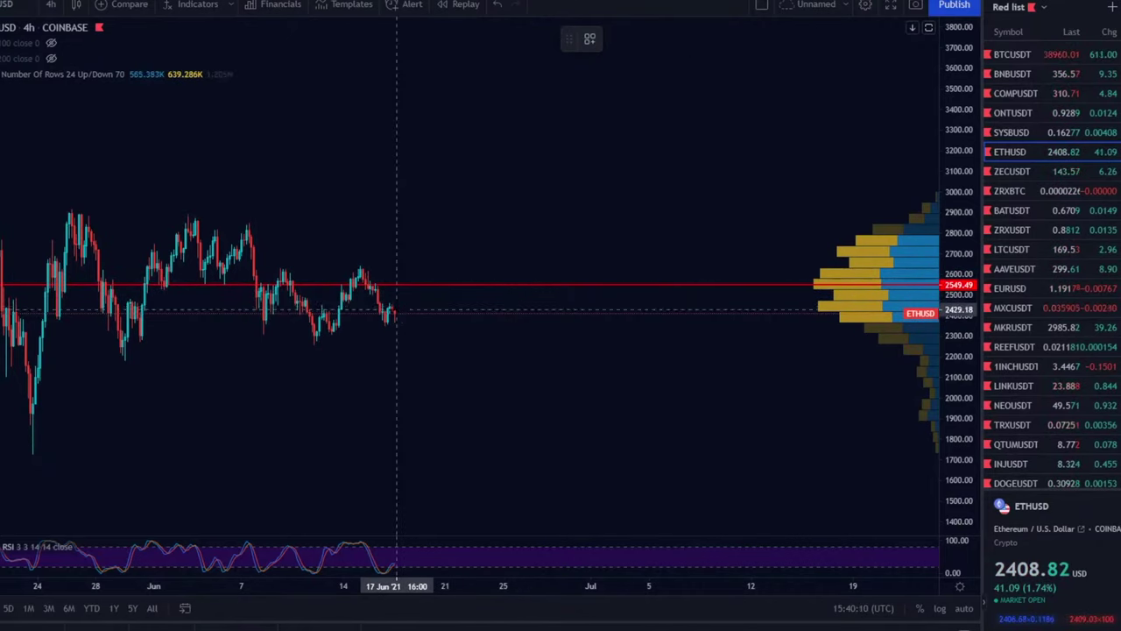
- Sketch a rising ETHUSD price path with a pullback and outline a zone around 2550 with the Brush, then remove all drawings
{"action": "left_click_drag", "start_coordinate": [396, 314], "coordinate": [440, 214]}
{"action": "mouse_move", "coordinate": [432, 280]}
{"action": "left_mouse_down"}
{"action": "mouse_move", "coordinate": [532, 280]}
{"action": "mouse_move", "coordinate": [451, 284]}
{"action": "left_mouse_up"}
{"action": "mouse_move", "coordinate": [439, 216]}
{"action": "left_mouse_down"}
{"action": "mouse_move", "coordinate": [468, 235]}
{"action": "mouse_move", "coordinate": [475, 175]}
{"action": "mouse_move", "coordinate": [470, 187]}
{"action": "left_mouse_up"}
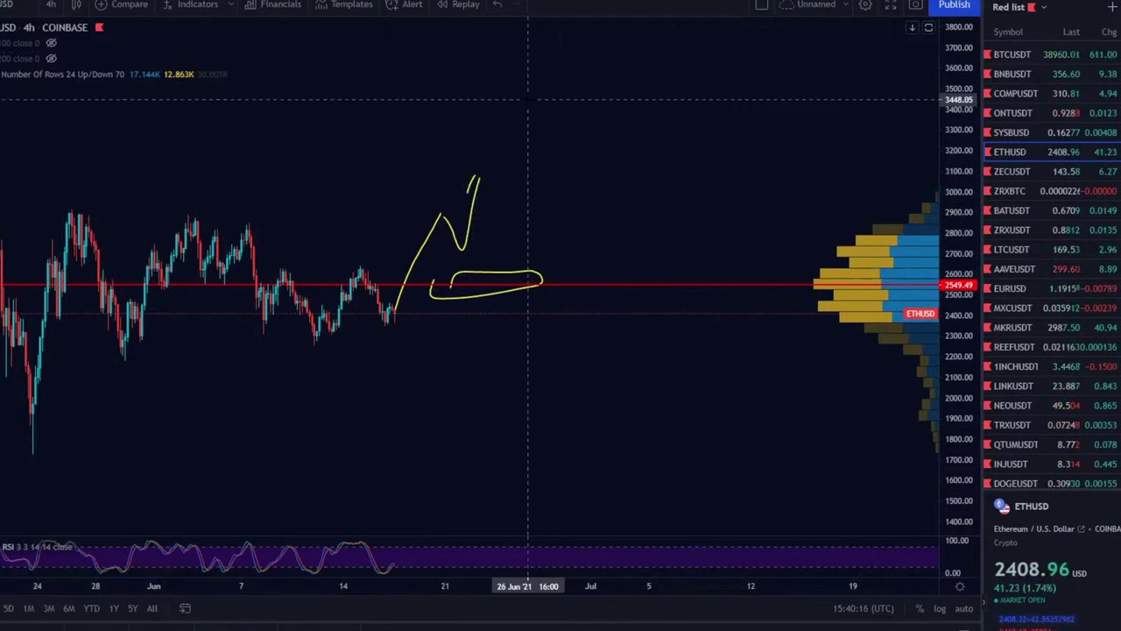
{"action": "right_click", "coordinate": [615, 139]}
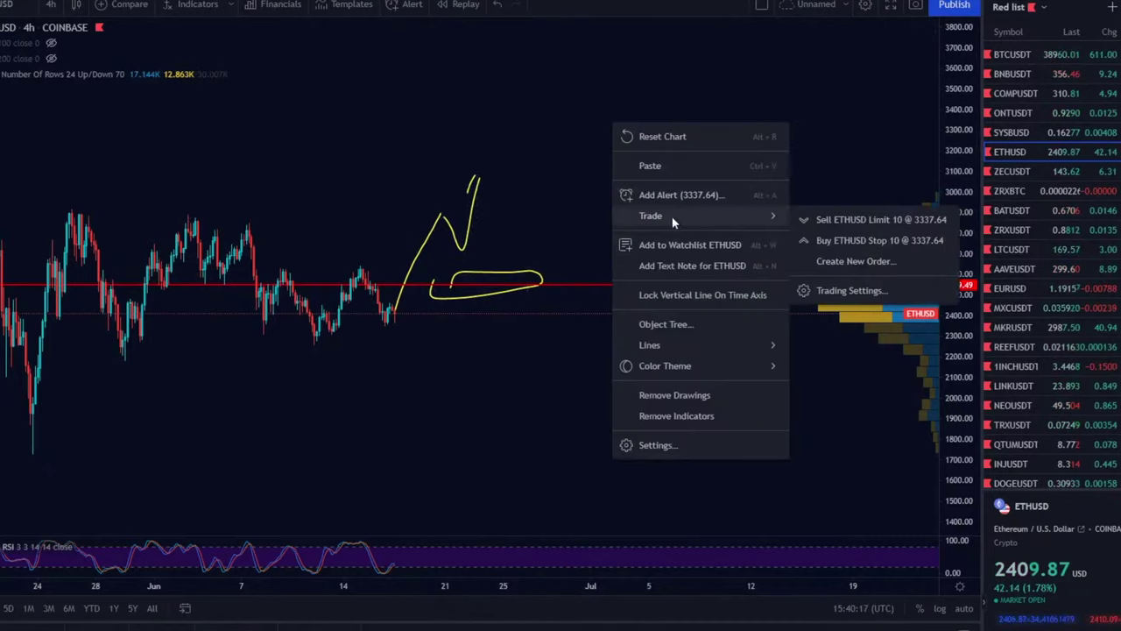
{"action": "left_click", "coordinate": [691, 396]}
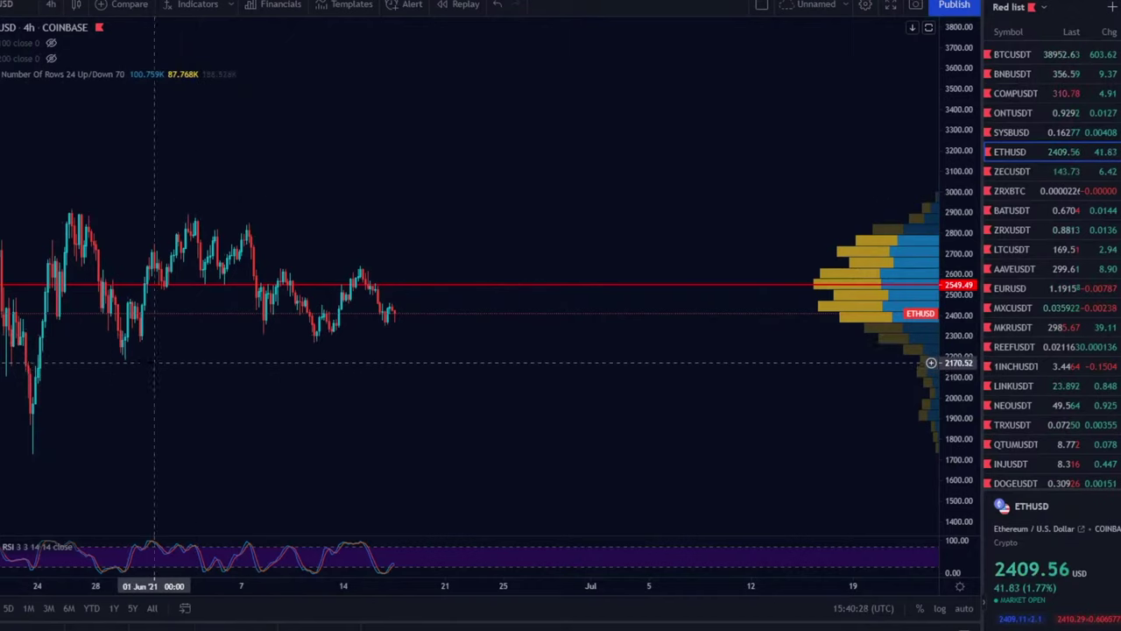
- Sketch a long horizontal ETHUSD zone at about 2070 and a falling price stroke, then clear the drawings from the chart
{"action": "mouse_move", "coordinate": [123, 373]}
{"action": "left_mouse_down"}
{"action": "mouse_move", "coordinate": [251, 378]}
{"action": "mouse_move", "coordinate": [160, 385]}
{"action": "mouse_move", "coordinate": [548, 385]}
{"action": "mouse_move", "coordinate": [298, 388]}
{"action": "left_mouse_up"}
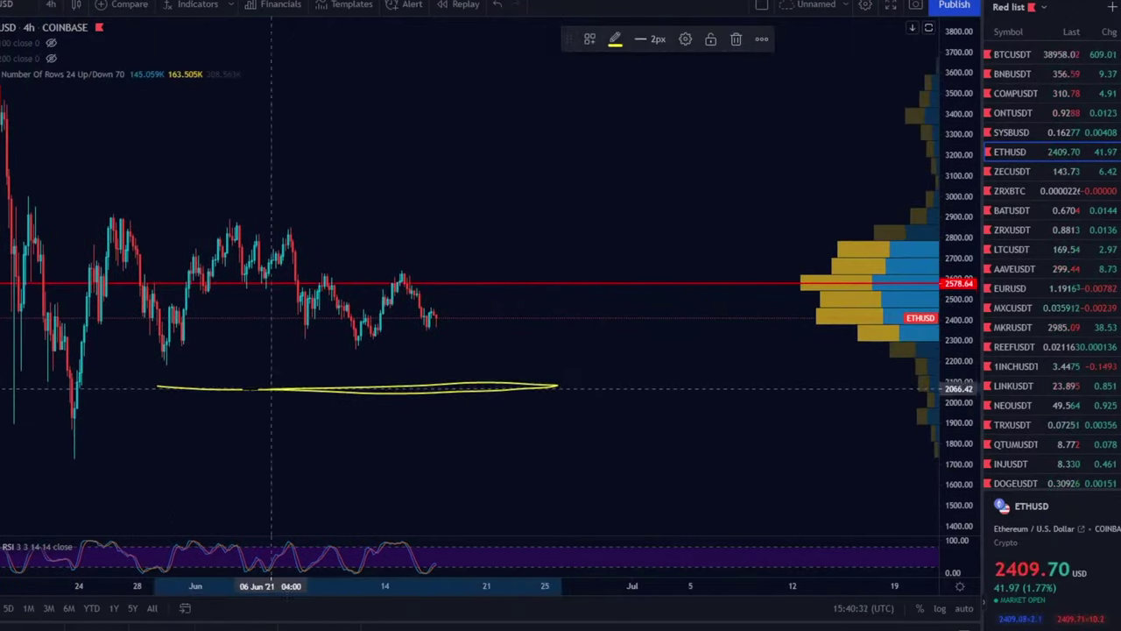
{"action": "left_click_drag", "start_coordinate": [450, 317], "coordinate": [467, 354]}
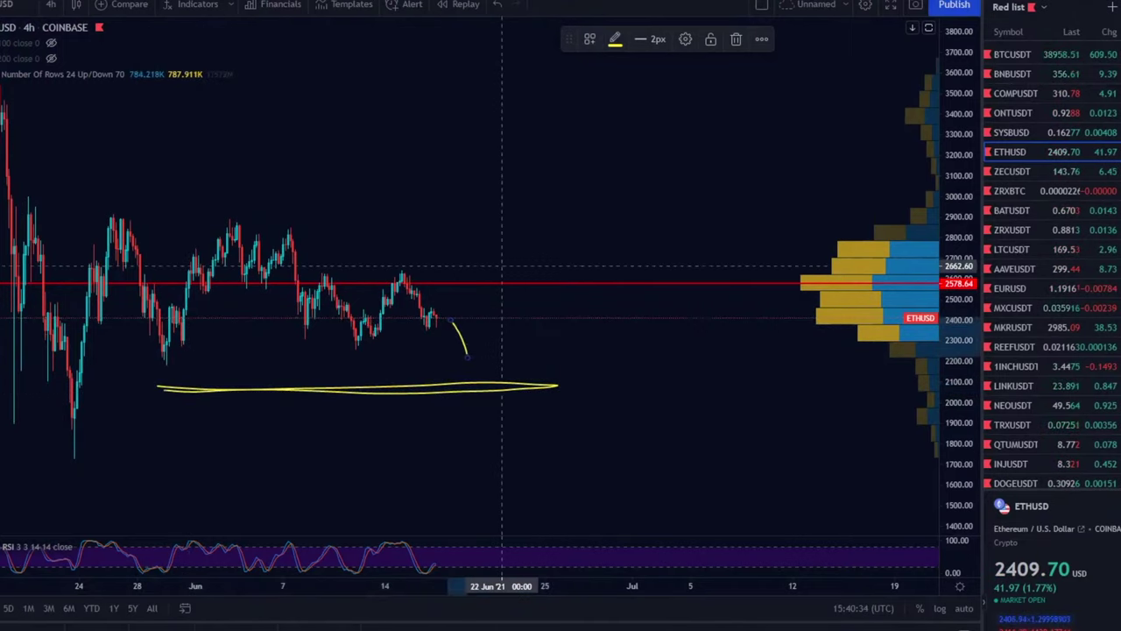
{"action": "left_click", "coordinate": [735, 39]}
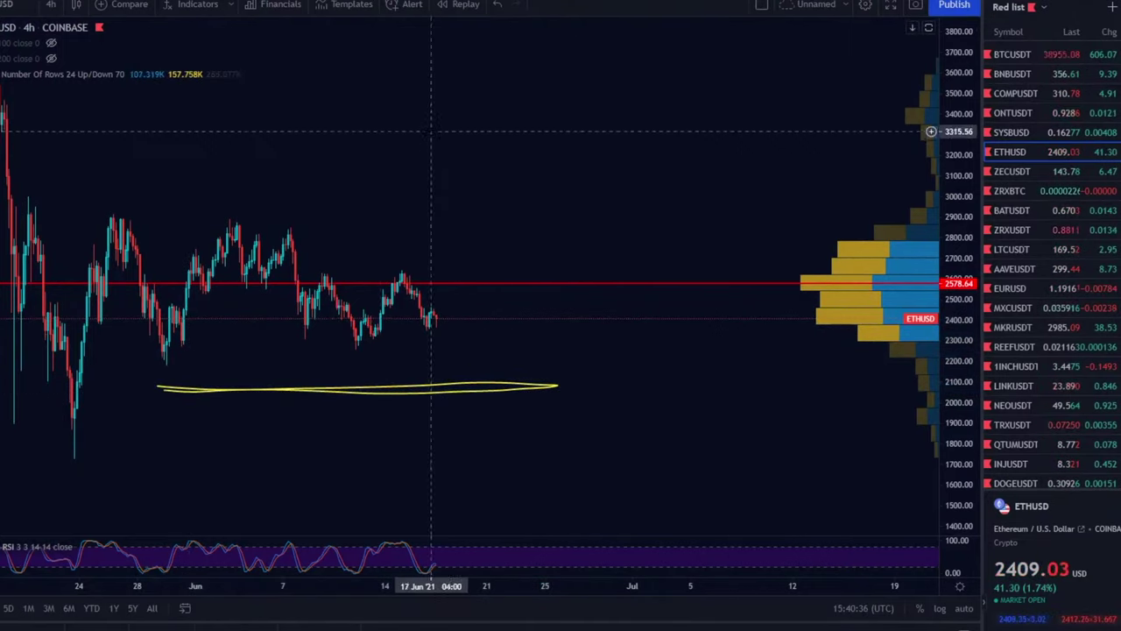
{"action": "right_click", "coordinate": [432, 131]}
{"action": "left_click", "coordinate": [494, 405]}
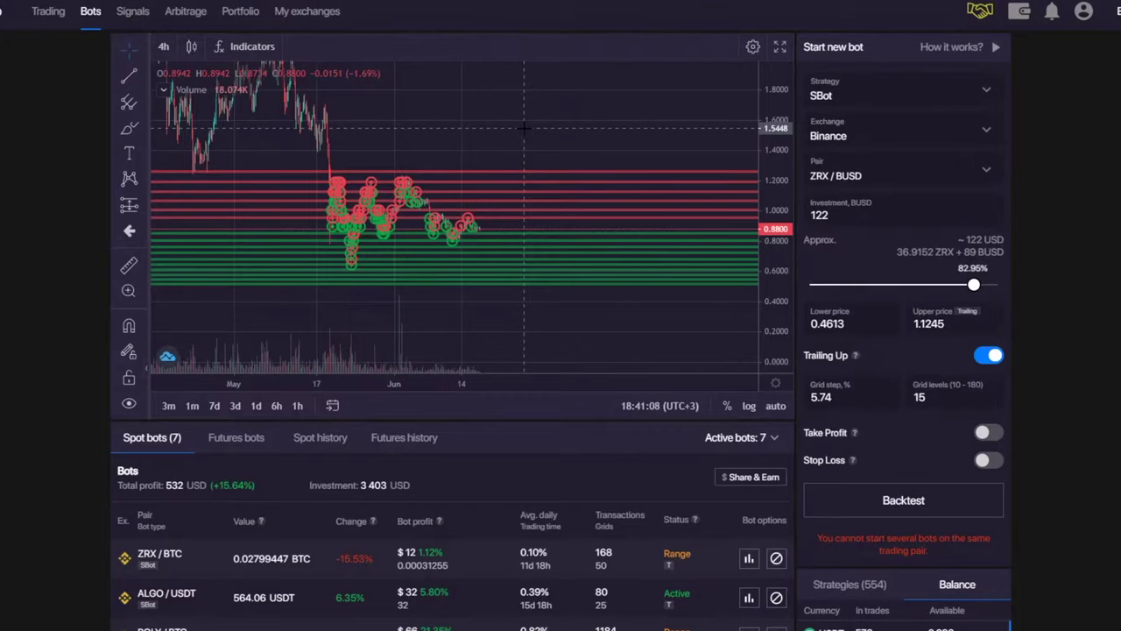
- Switch back to Bitsgap and examine the ZRX / BUSD bot's chart with the cursor on a rescaled price axis
{"action": "scroll", "coordinate": [570, 275], "scroll_direction": "up", "scroll_amount": 2}
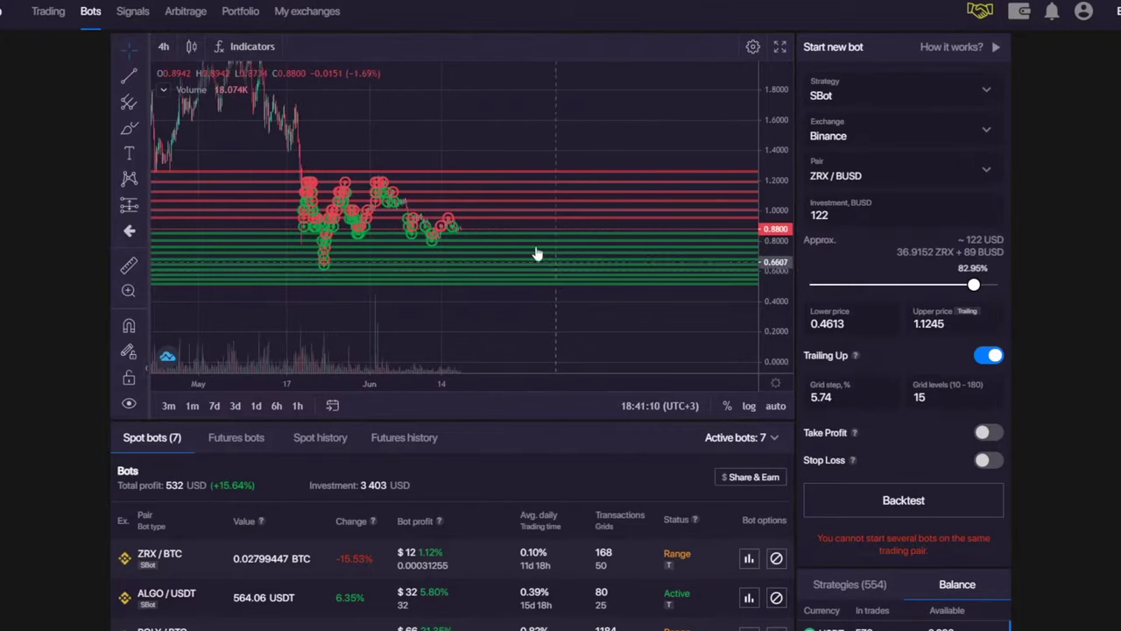
{"action": "left_click", "coordinate": [129, 44]}
{"action": "left_click", "coordinate": [202, 55]}
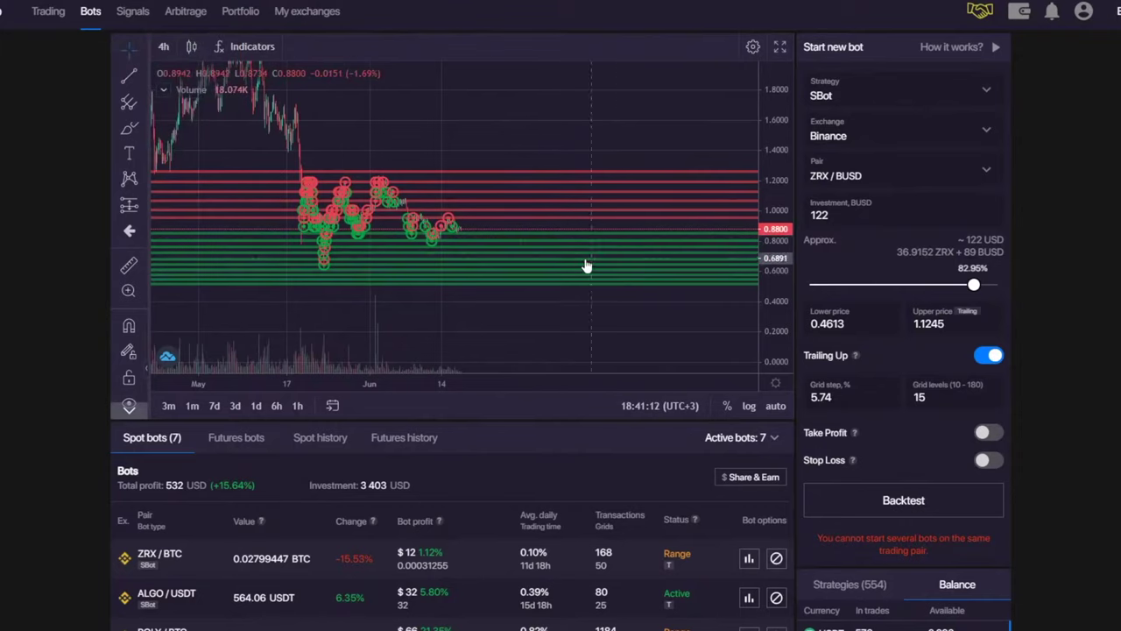
{"action": "left_click_drag", "start_coordinate": [780, 302], "coordinate": [775, 166]}
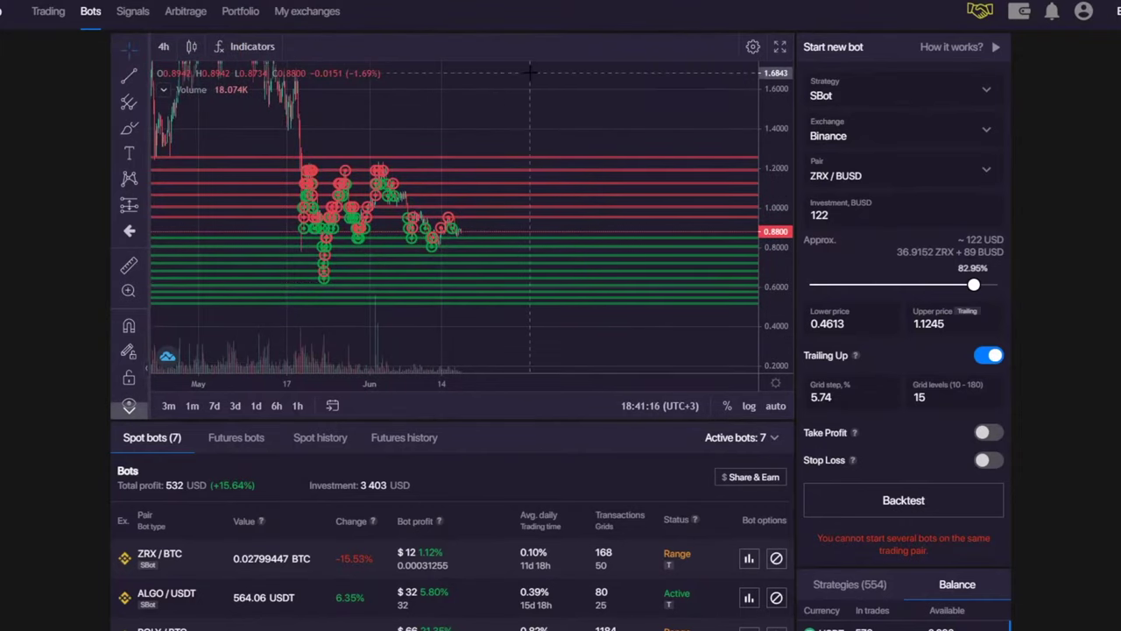
{"action": "left_click", "coordinate": [145, 42]}
{"action": "double_click", "coordinate": [787, 118]}
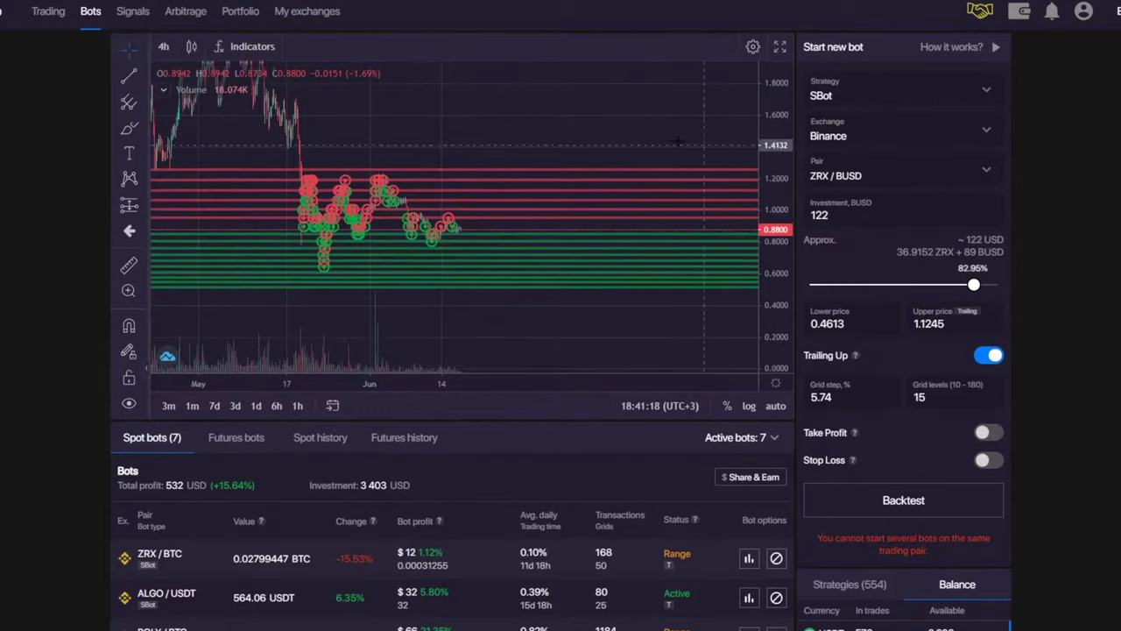
- Switch the new ZRX / BUSD bot's strategy from SBot to Classic bot
{"action": "left_click", "coordinate": [867, 78]}
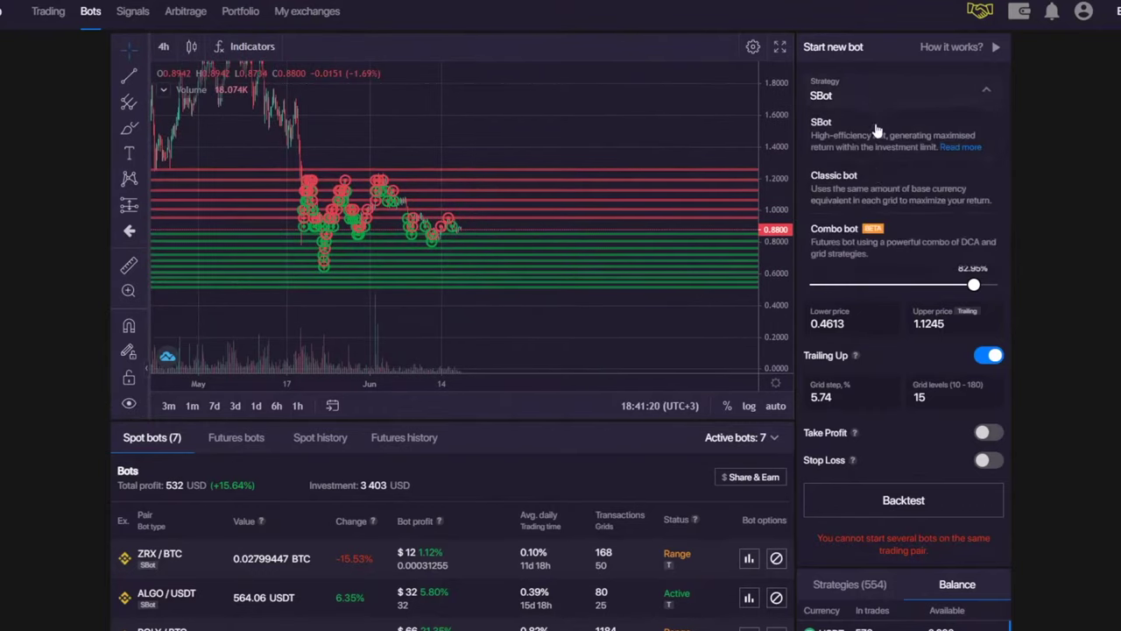
{"action": "left_click", "coordinate": [876, 193]}
{"action": "scroll", "coordinate": [461, 134], "scroll_direction": "down", "scroll_amount": 6}
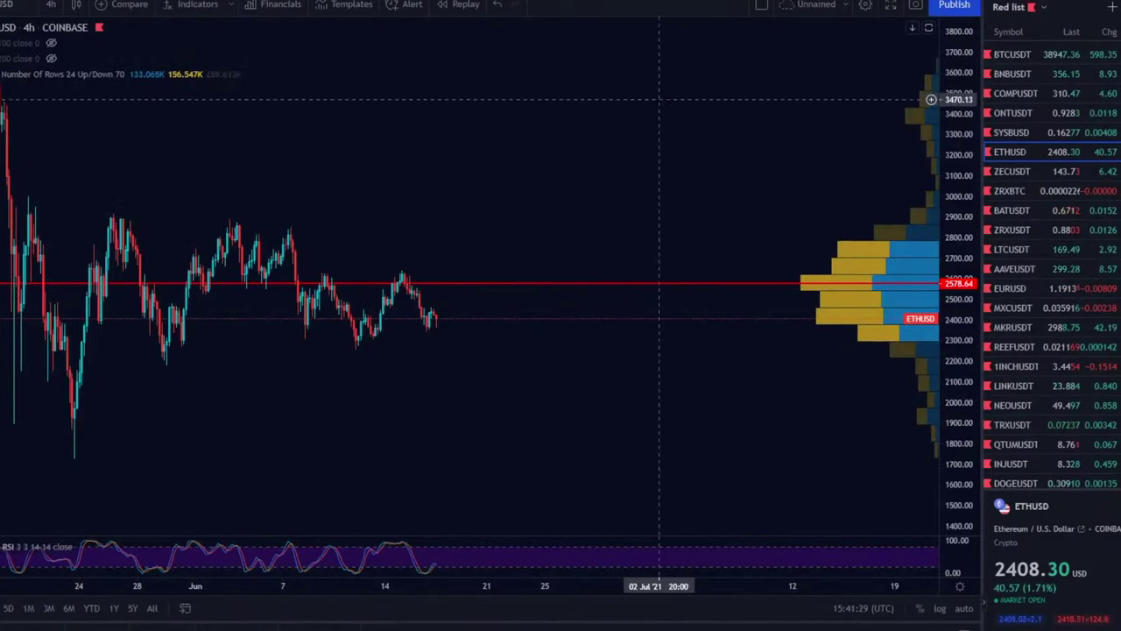
- Switch to TradingView and look through the 4-hour charts of BTCUSDT, BNBUSDT, COMPUSDT and ONTUSDT from the watchlist
{"action": "left_click", "coordinate": [1016, 55]}
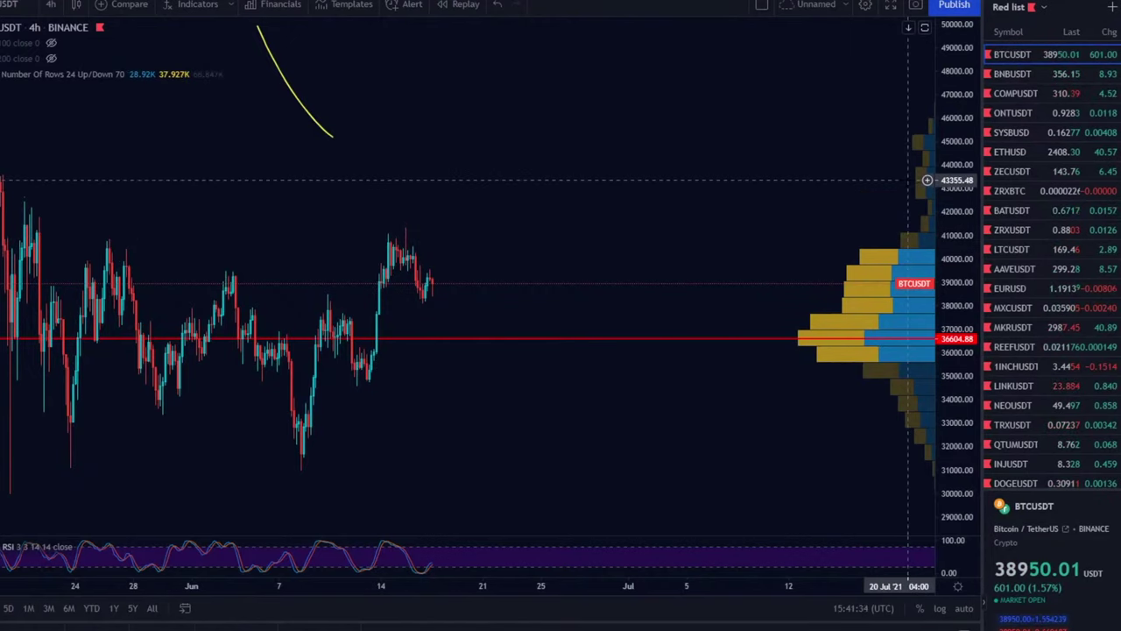
{"action": "left_click", "coordinate": [1016, 74]}
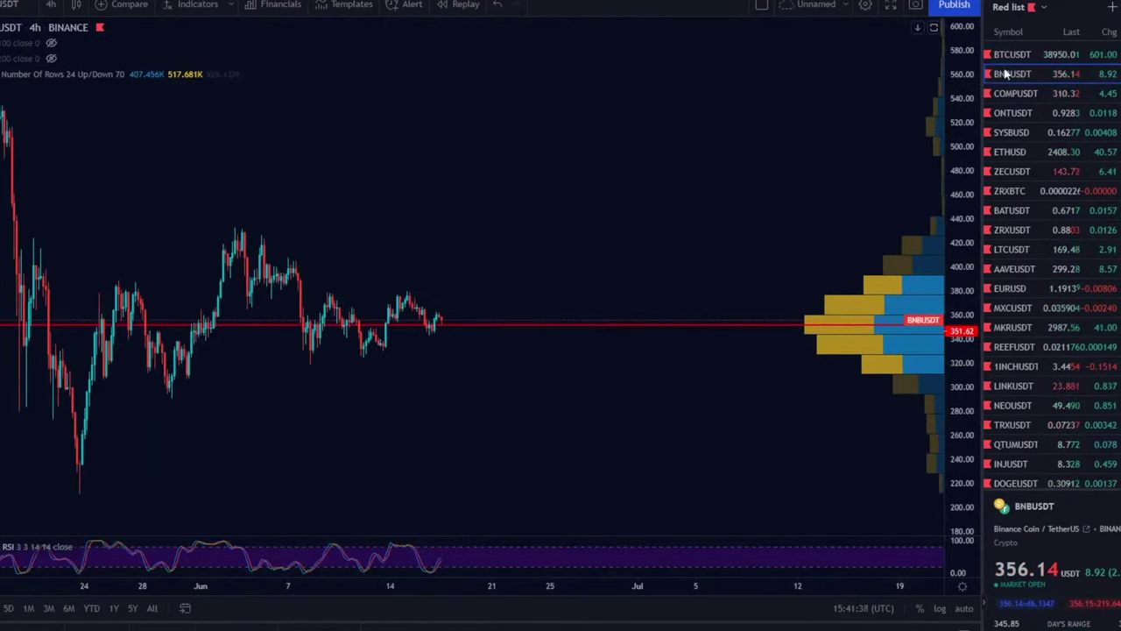
{"action": "left_click", "coordinate": [1019, 94]}
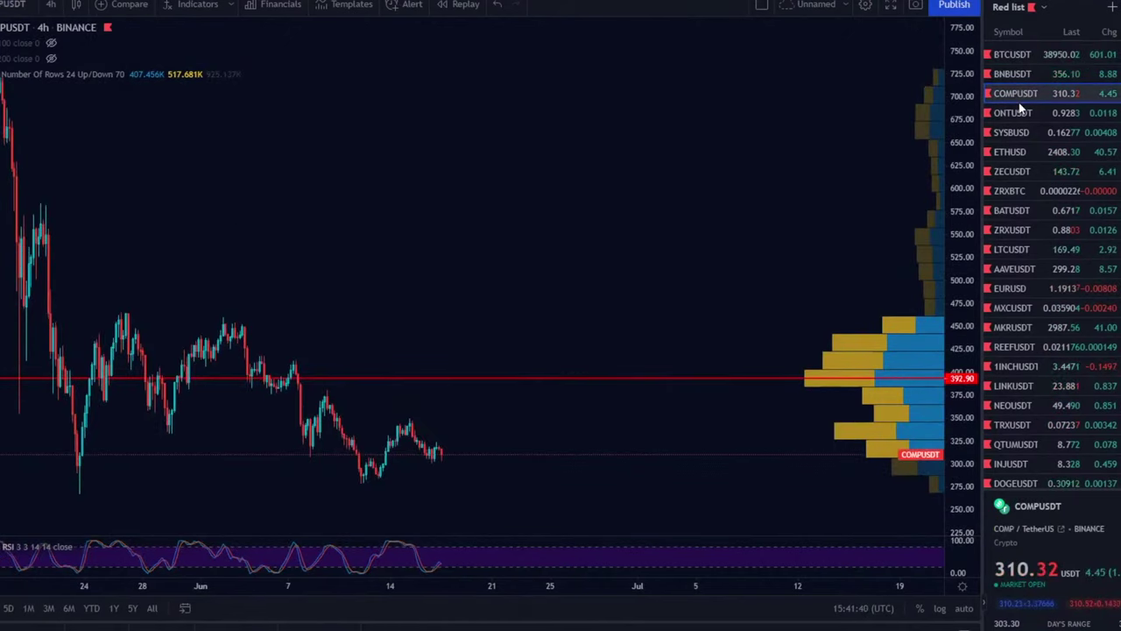
{"action": "left_click", "coordinate": [1020, 113]}
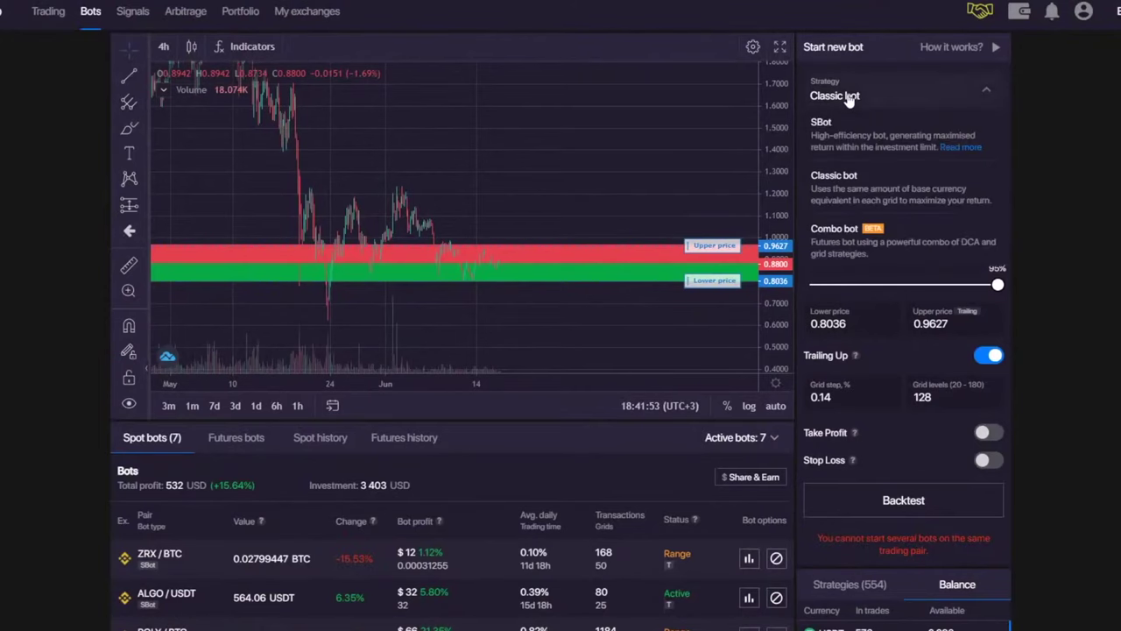
- Switch back to Bitsgap, reselect the Classic bot strategy, sketch a wavy rising price path above the ZRX / BUSD grid, and delete it
{"action": "left_click", "coordinate": [850, 98]}
{"action": "left_click", "coordinate": [859, 198]}
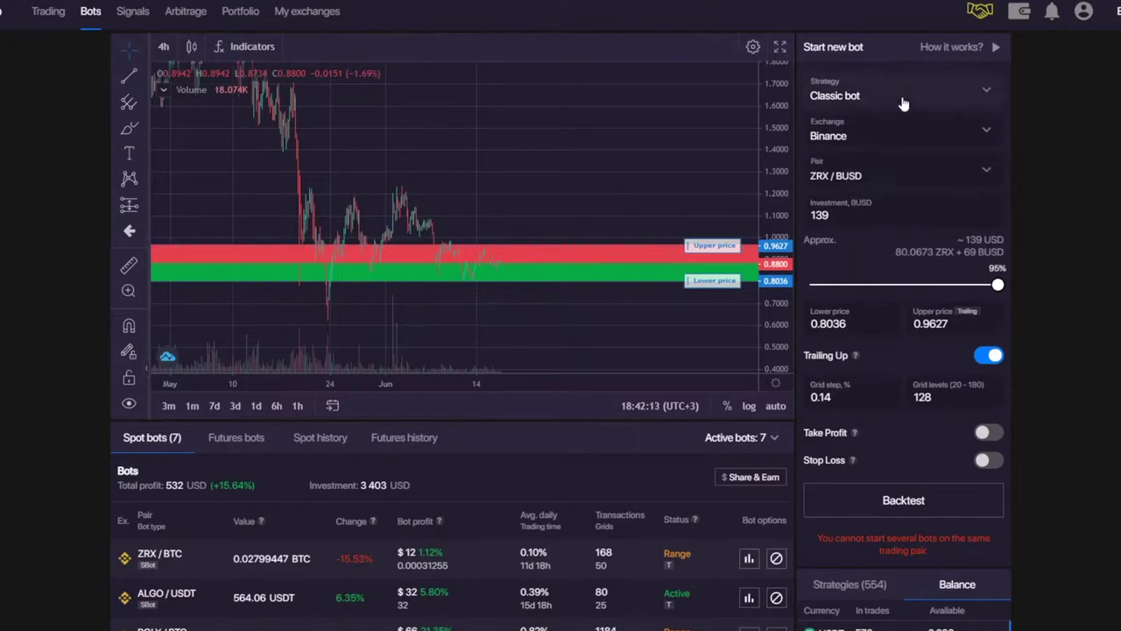
{"action": "left_click", "coordinate": [128, 128]}
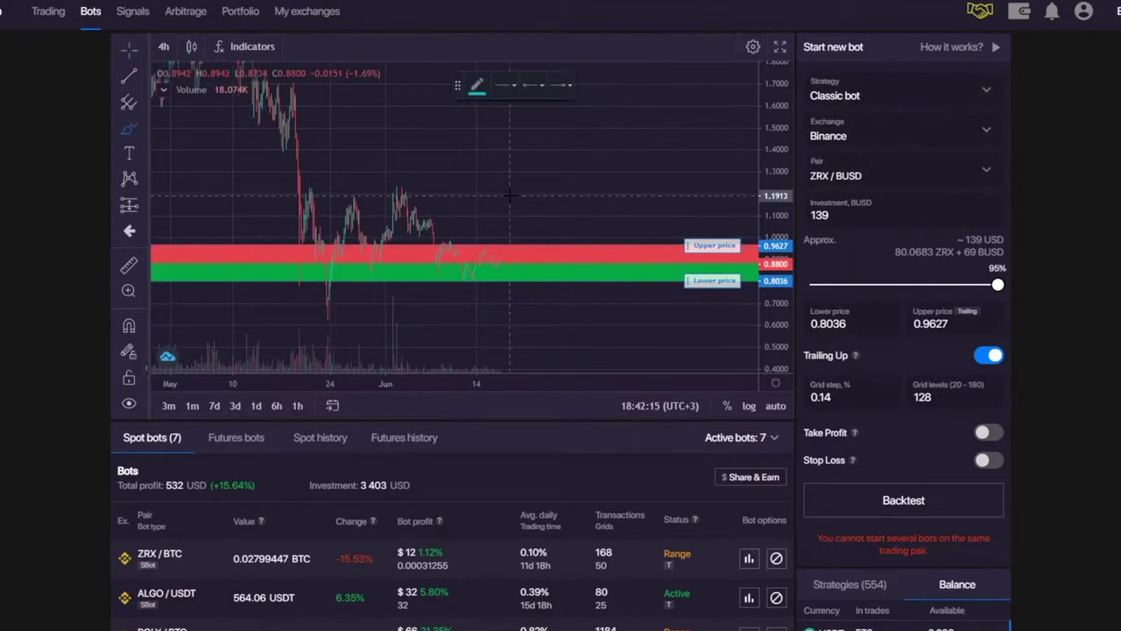
{"action": "mouse_move", "coordinate": [505, 193]}
{"action": "left_mouse_down"}
{"action": "mouse_move", "coordinate": [520, 175]}
{"action": "mouse_move", "coordinate": [618, 149]}
{"action": "mouse_move", "coordinate": [668, 112]}
{"action": "left_mouse_up"}
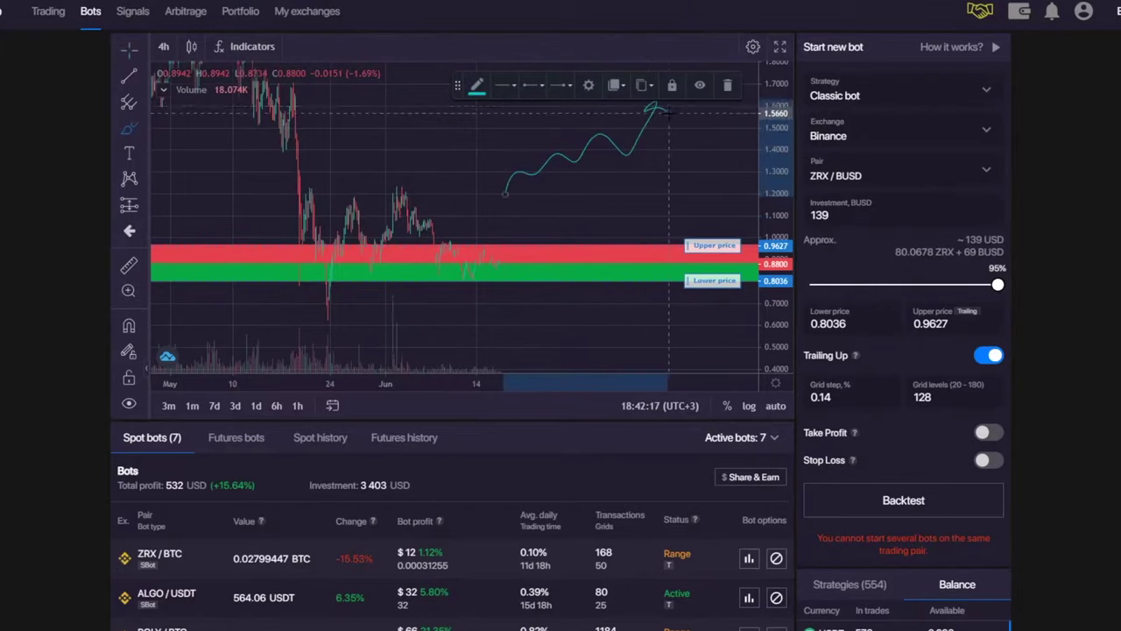
{"action": "left_click", "coordinate": [726, 87]}
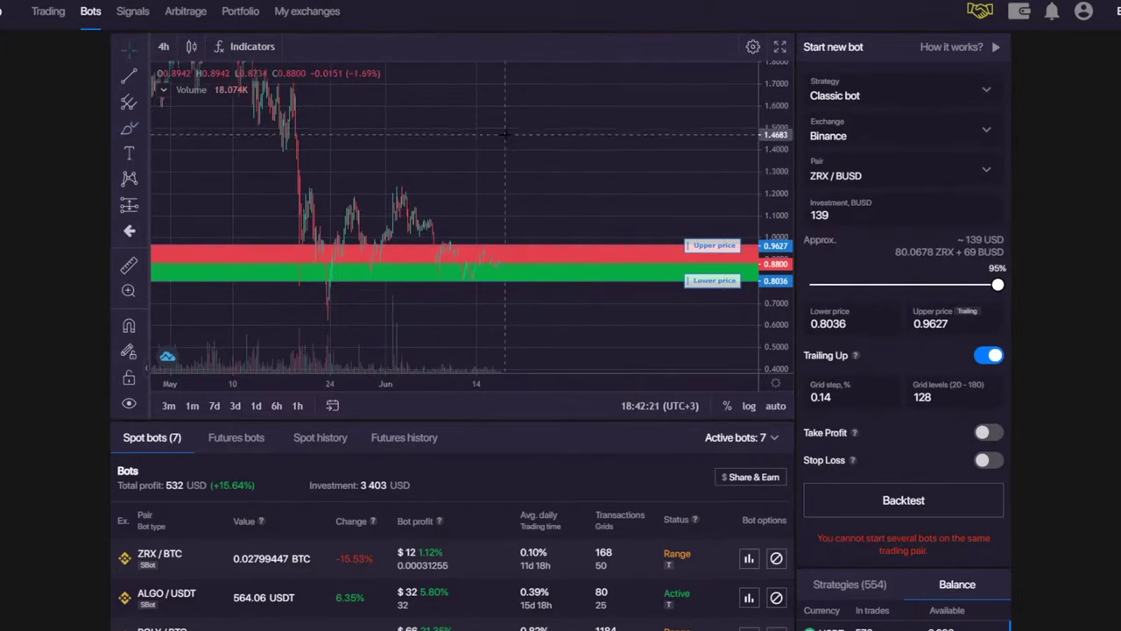
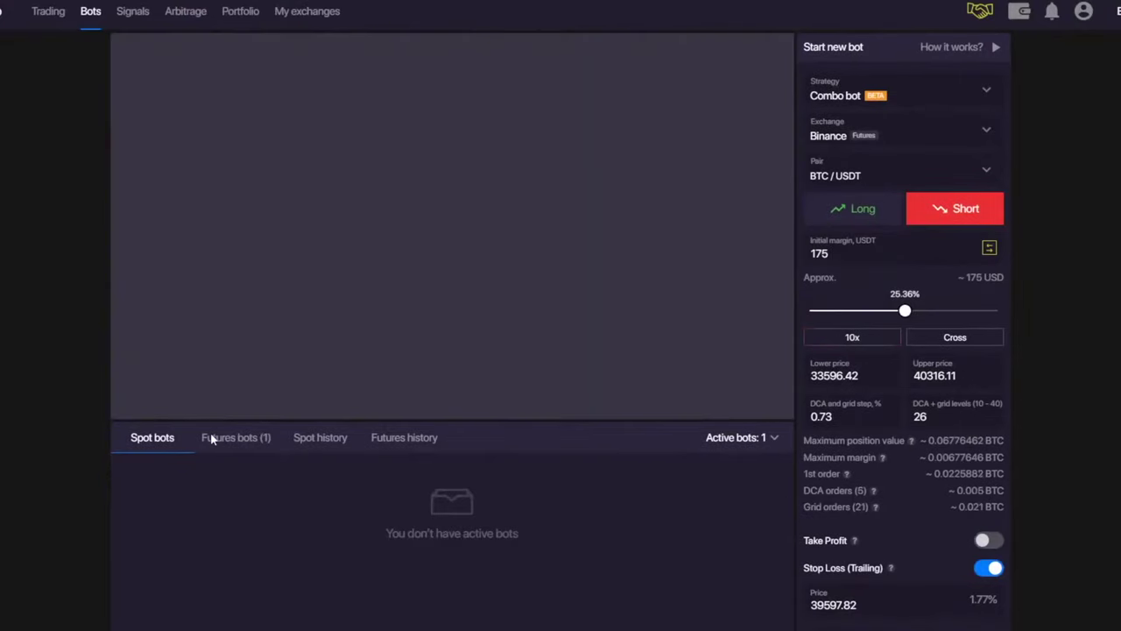
- Show the active futures bots and examine the BTC / USDT Combo bot's chart and grid against price history since late May
{"action": "left_click", "coordinate": [210, 432]}
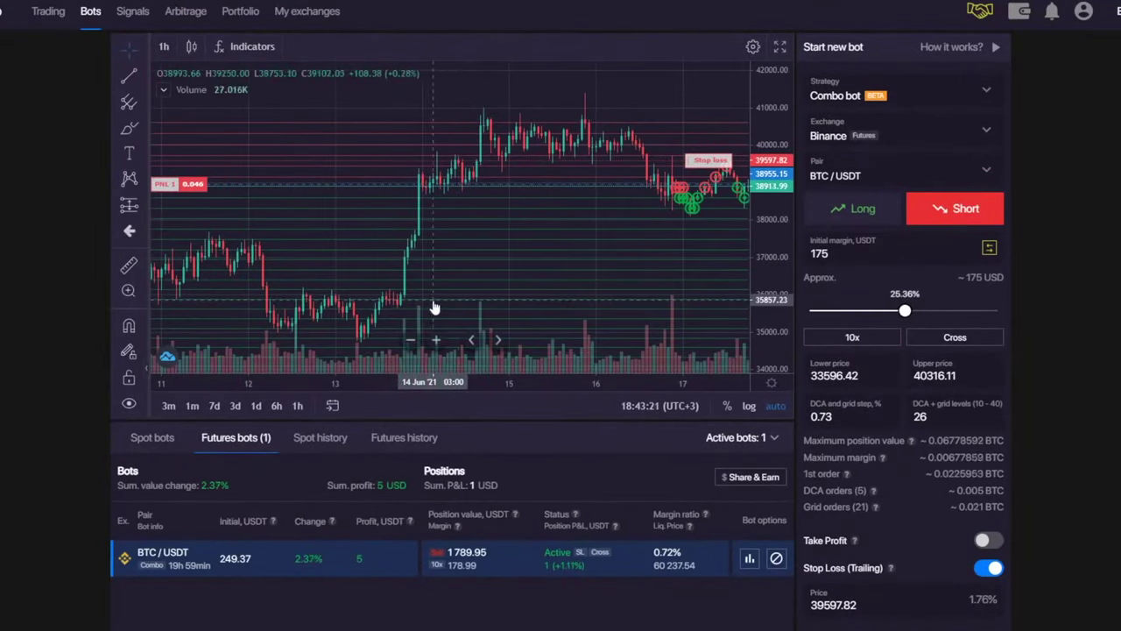
{"action": "scroll", "coordinate": [226, 568], "scroll_direction": "down", "scroll_amount": 1}
{"action": "scroll", "coordinate": [226, 570], "scroll_direction": "up", "scroll_amount": 1}
{"action": "scroll", "coordinate": [488, 225], "scroll_direction": "down", "scroll_amount": 5}
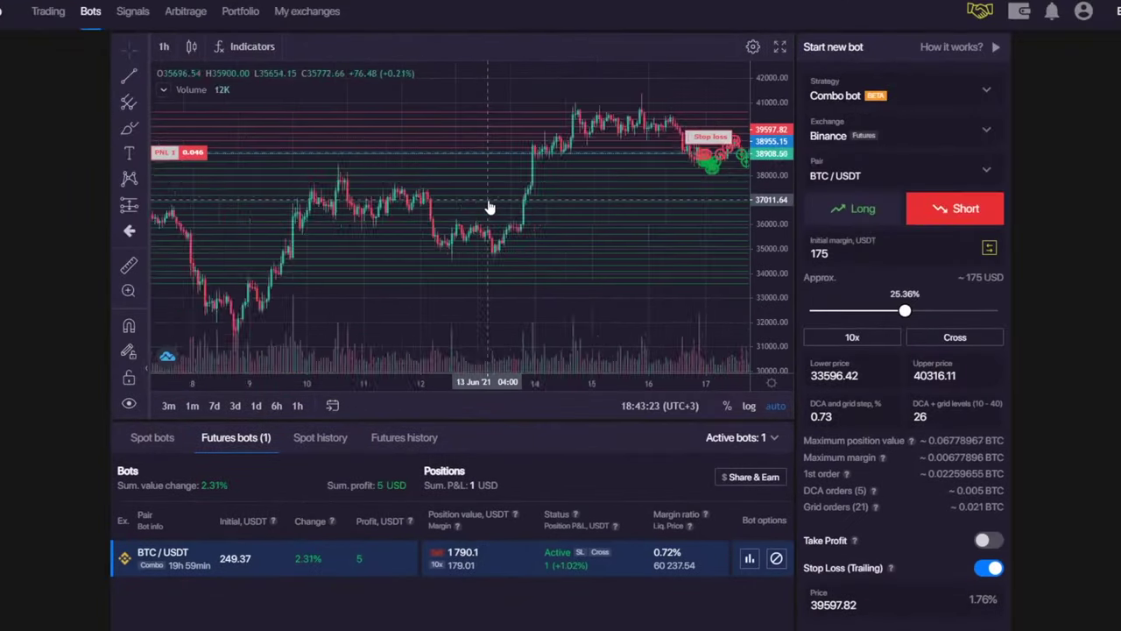
{"action": "left_click_drag", "start_coordinate": [595, 183], "coordinate": [377, 196]}
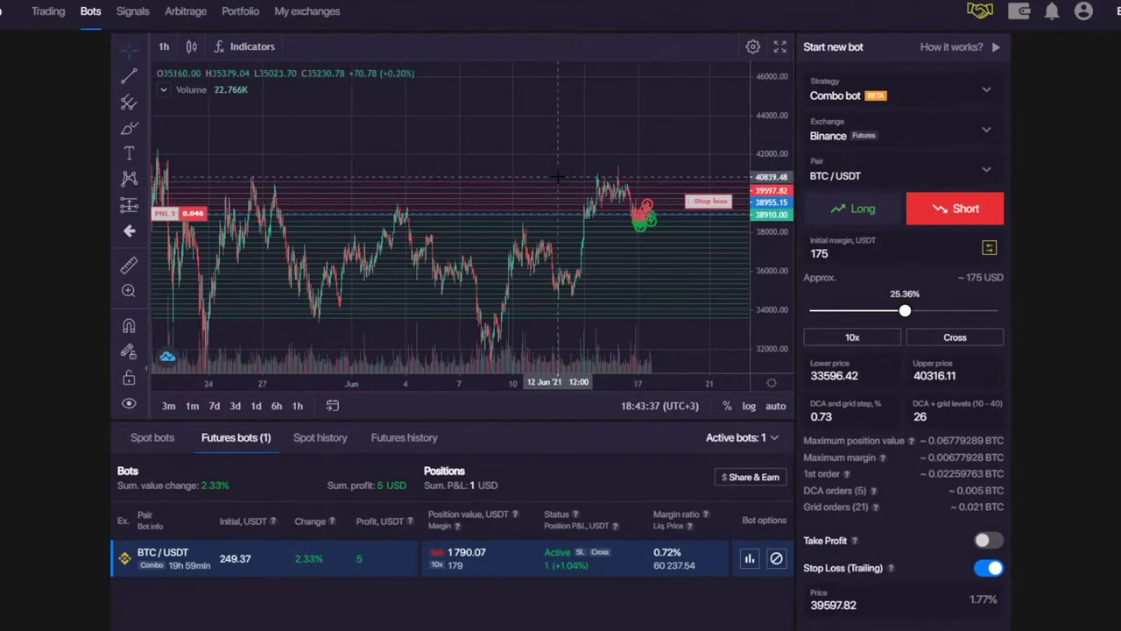
{"action": "scroll", "coordinate": [599, 188], "scroll_direction": "down", "scroll_amount": 2}
{"action": "left_click_drag", "start_coordinate": [778, 131], "coordinate": [780, 162]}
{"action": "left_click_drag", "start_coordinate": [535, 148], "coordinate": [470, 149]}
{"action": "scroll", "coordinate": [768, 302], "scroll_direction": "up", "scroll_amount": 3}
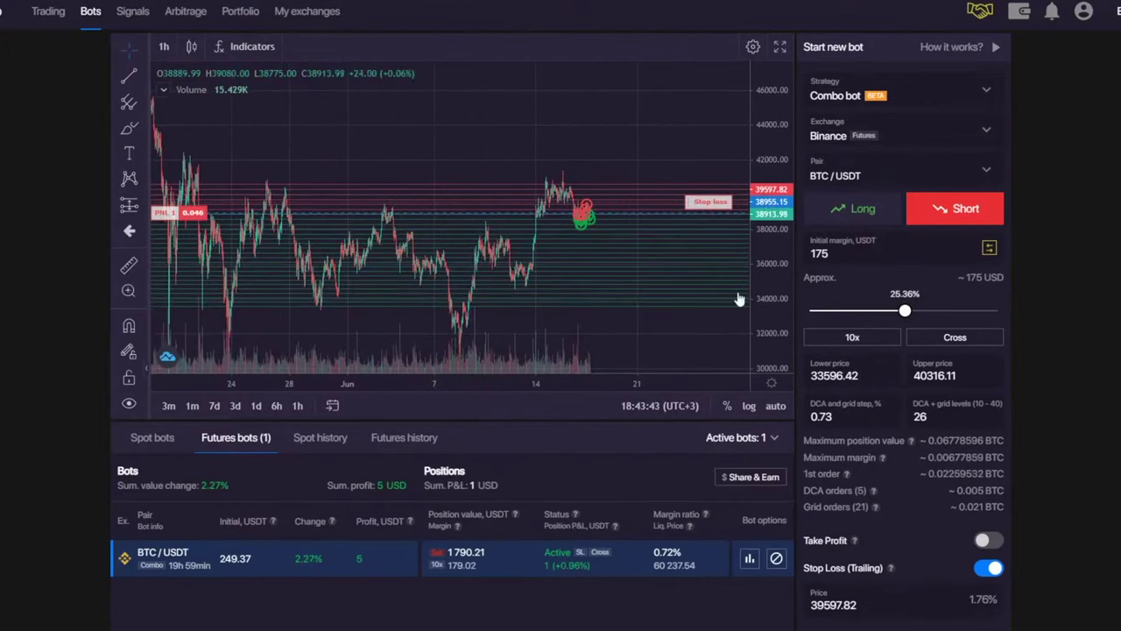
- Raise the BTC / USDT Combo bot's stop loss line on the chart to 40041.91
{"action": "left_click_drag", "start_coordinate": [782, 331], "coordinate": [780, 250]}
{"action": "left_click_drag", "start_coordinate": [613, 161], "coordinate": [611, 173]}
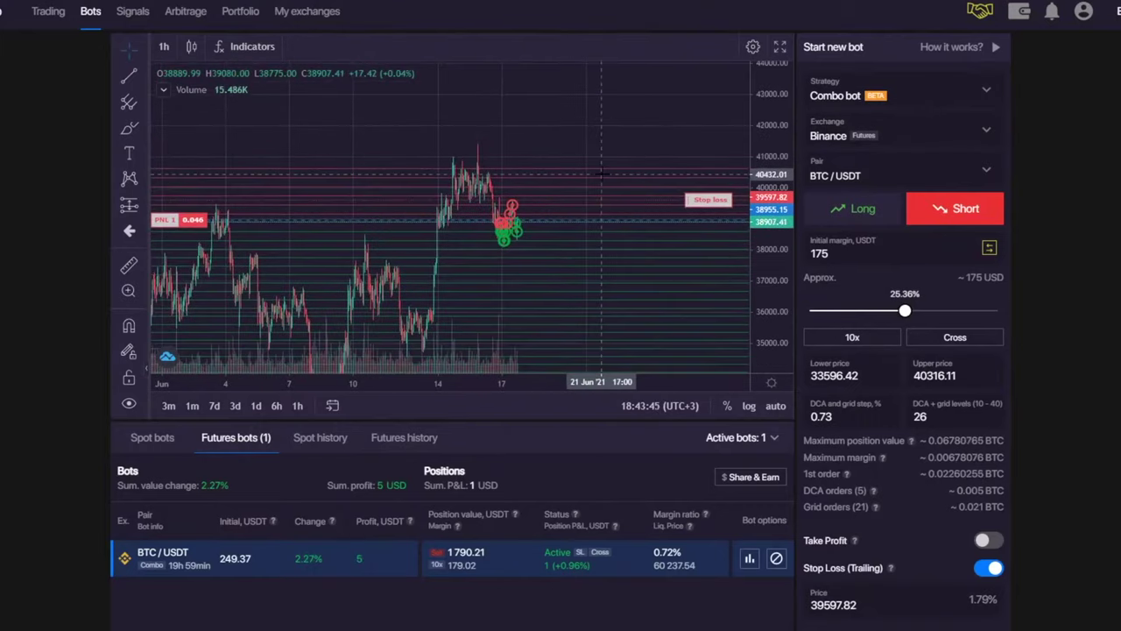
{"action": "scroll", "coordinate": [602, 172], "scroll_direction": "up", "scroll_amount": 4}
{"action": "left_click_drag", "start_coordinate": [541, 230], "coordinate": [551, 241]}
{"action": "left_click_drag", "start_coordinate": [701, 214], "coordinate": [703, 200]}
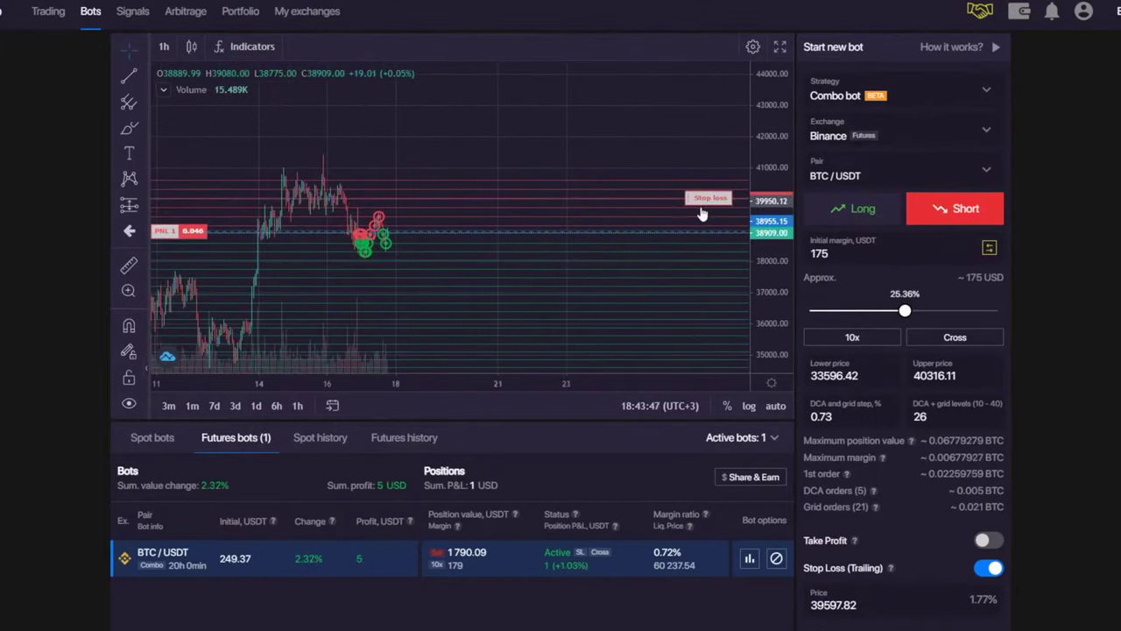
- Examine the BTC / USDT price action around the stop loss and grid levels at several chart scales
{"action": "left_click_drag", "start_coordinate": [787, 334], "coordinate": [786, 296]}
{"action": "scroll", "coordinate": [522, 267], "scroll_direction": "up", "scroll_amount": 1}
{"action": "left_click_drag", "start_coordinate": [527, 261], "coordinate": [668, 268]}
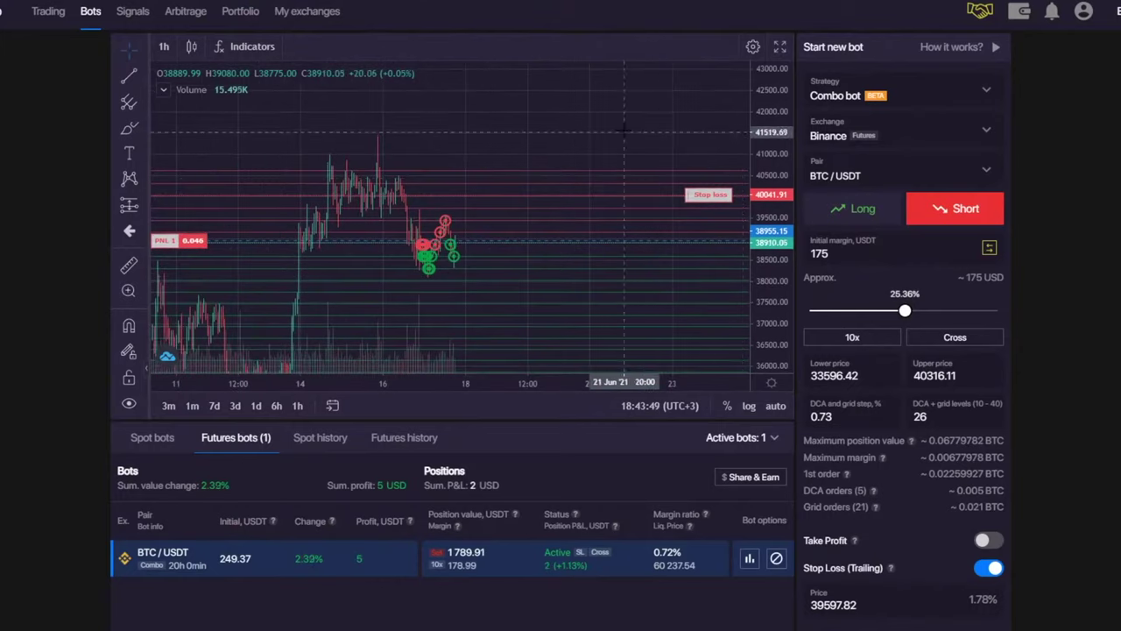
{"action": "left_click_drag", "start_coordinate": [771, 137], "coordinate": [770, 217]}
{"action": "scroll", "coordinate": [596, 132], "scroll_direction": "down", "scroll_amount": 3}
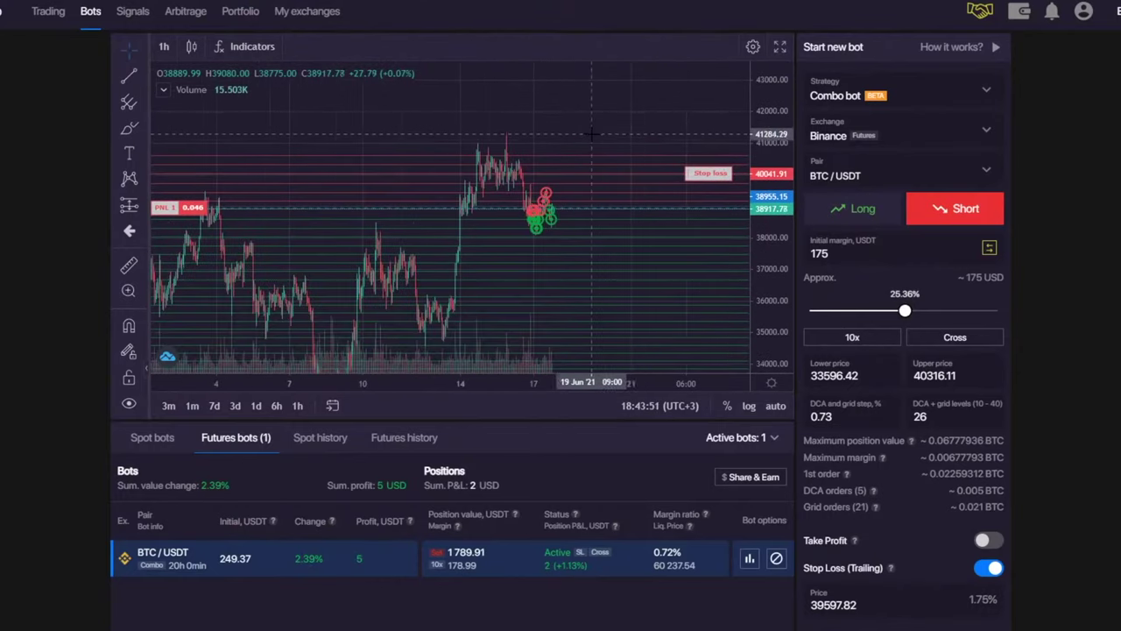
{"action": "left_click_drag", "start_coordinate": [635, 118], "coordinate": [570, 201]}
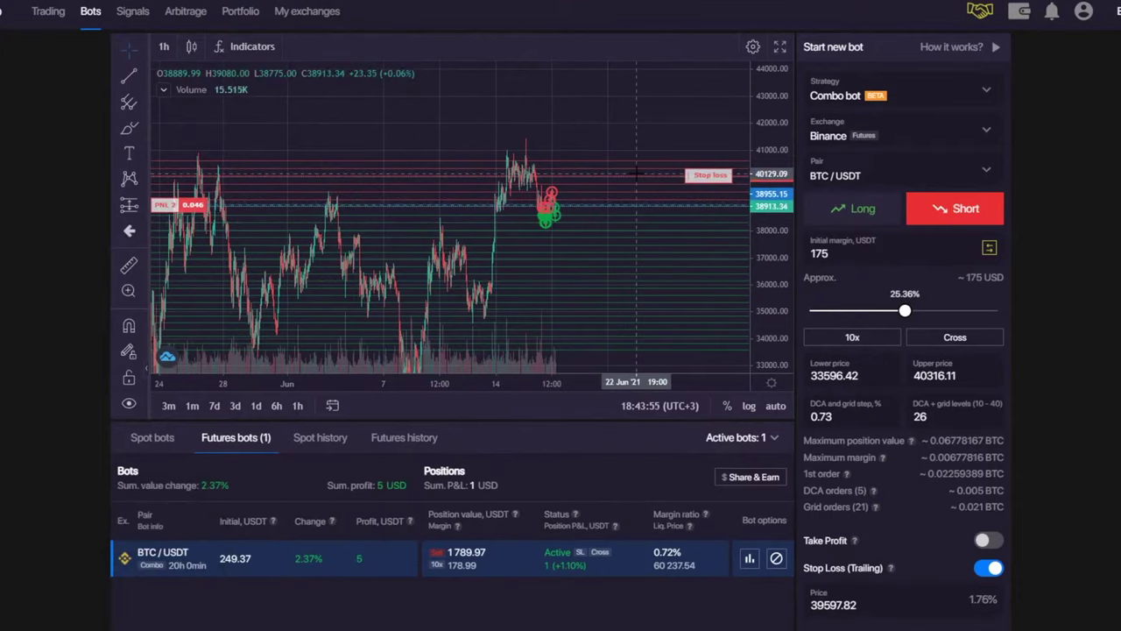
{"action": "left_click_drag", "start_coordinate": [774, 135], "coordinate": [774, 142]}
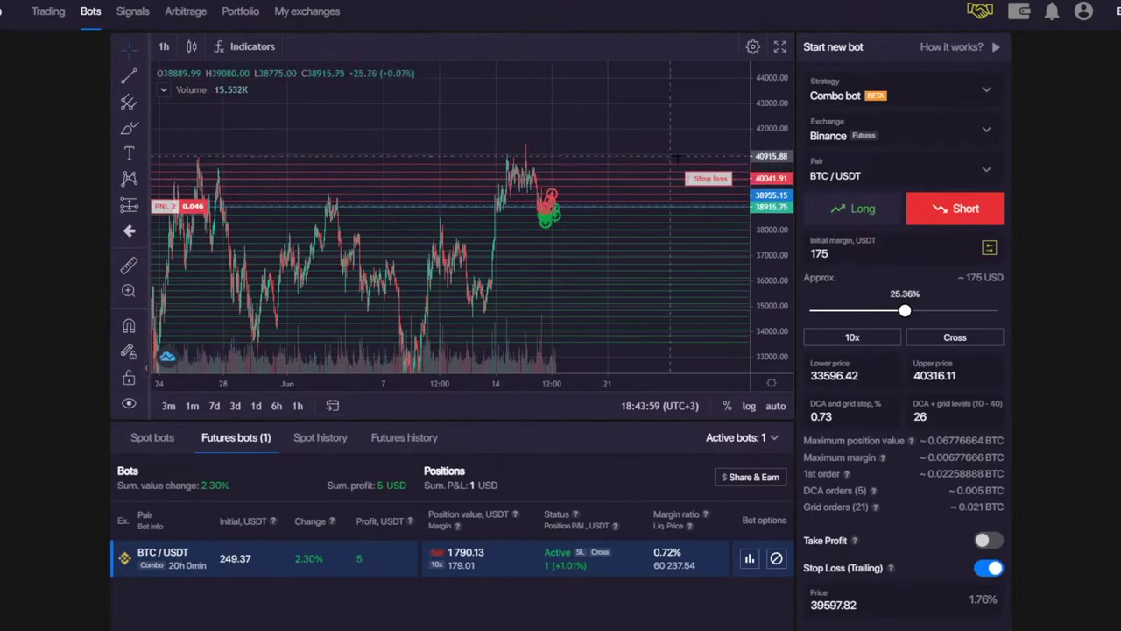
{"action": "left_click_drag", "start_coordinate": [562, 285], "coordinate": [535, 265]}
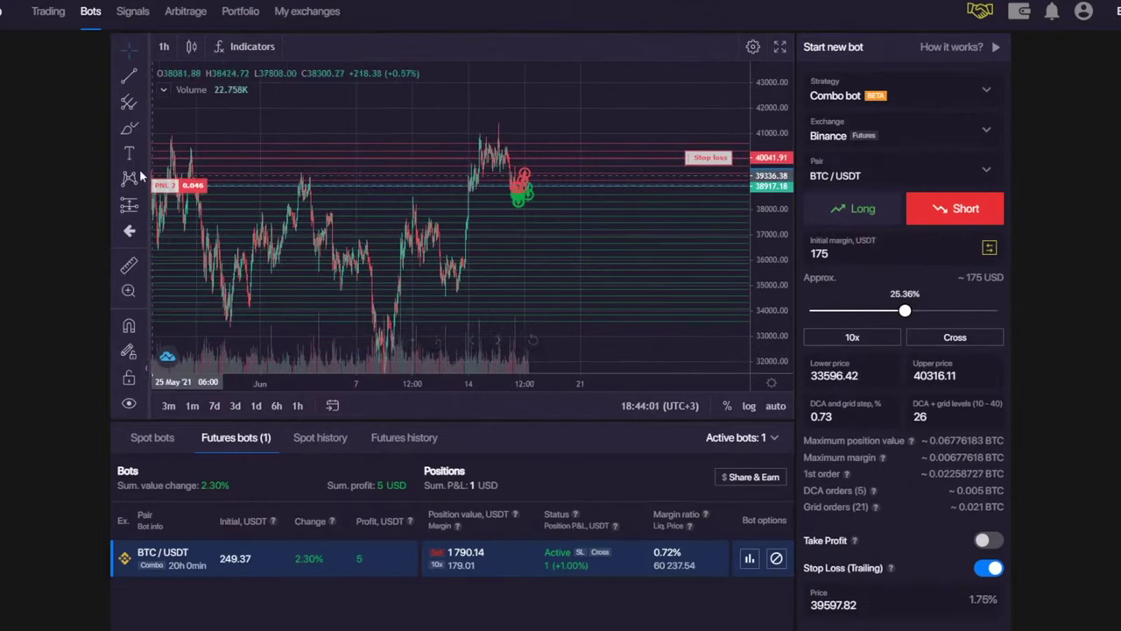
- Brush arcs over the two June BTC / USDT peaks and mark a target zone near 36000, then remove all drawings
{"action": "left_click", "coordinate": [129, 128]}
{"action": "mouse_move", "coordinate": [401, 263]}
{"action": "left_mouse_down"}
{"action": "mouse_move", "coordinate": [407, 230]}
{"action": "mouse_move", "coordinate": [425, 215]}
{"action": "mouse_move", "coordinate": [451, 267]}
{"action": "mouse_move", "coordinate": [459, 250]}
{"action": "left_mouse_up"}
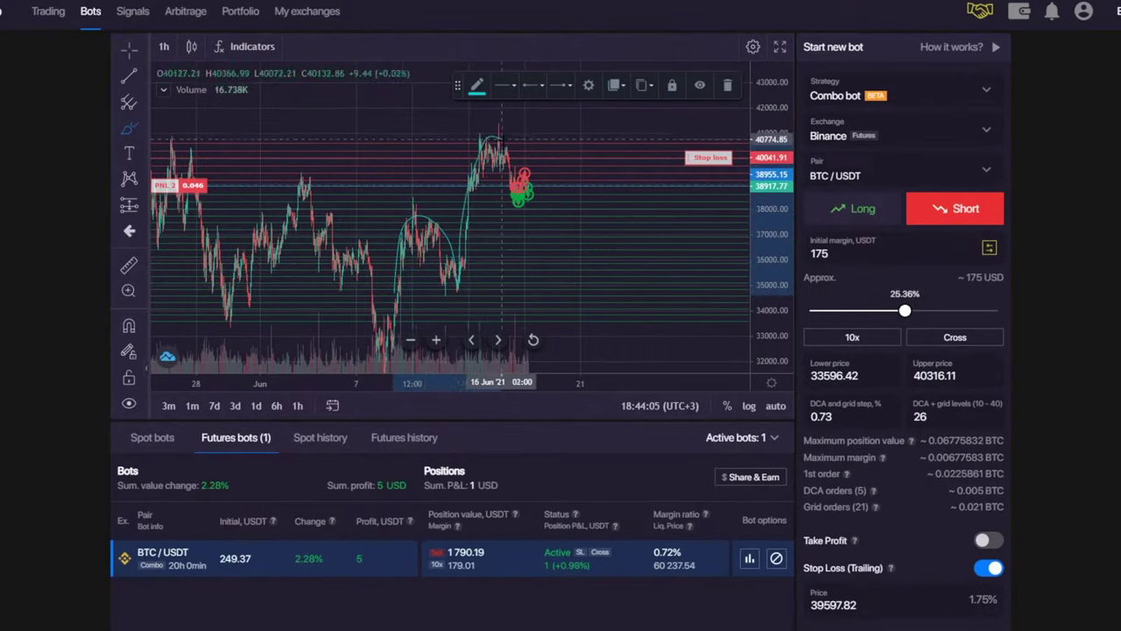
{"action": "mouse_move", "coordinate": [532, 210]}
{"action": "left_mouse_down"}
{"action": "mouse_move", "coordinate": [510, 213]}
{"action": "mouse_move", "coordinate": [502, 268]}
{"action": "mouse_move", "coordinate": [523, 257]}
{"action": "left_mouse_up"}
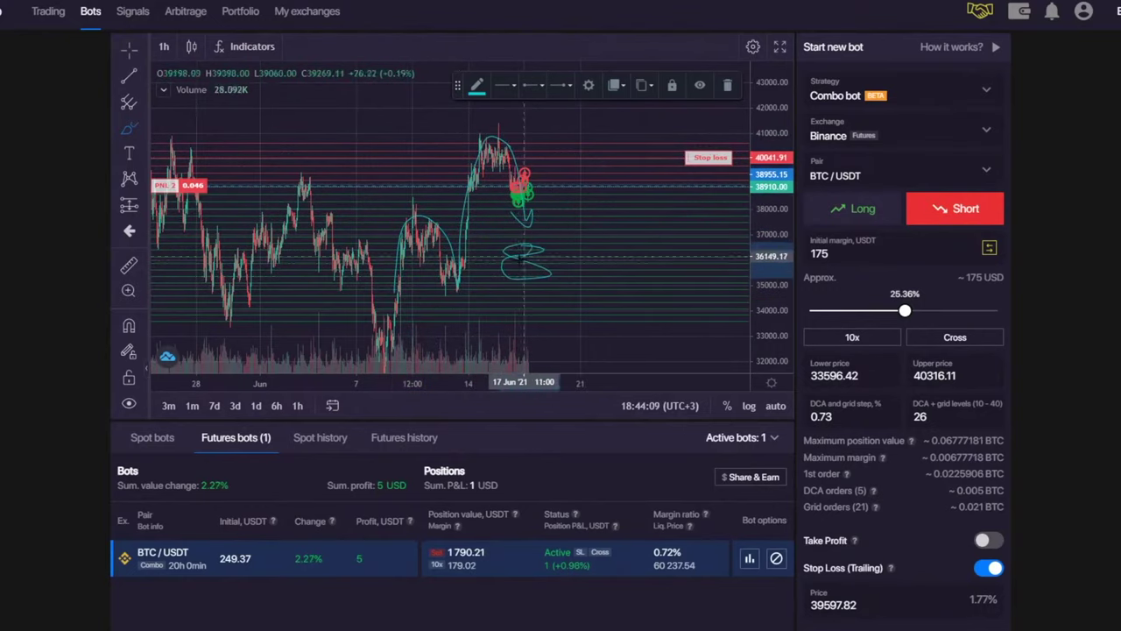
{"action": "left_click", "coordinate": [727, 85]}
{"action": "right_click", "coordinate": [604, 106]}
{"action": "left_click", "coordinate": [665, 181]}
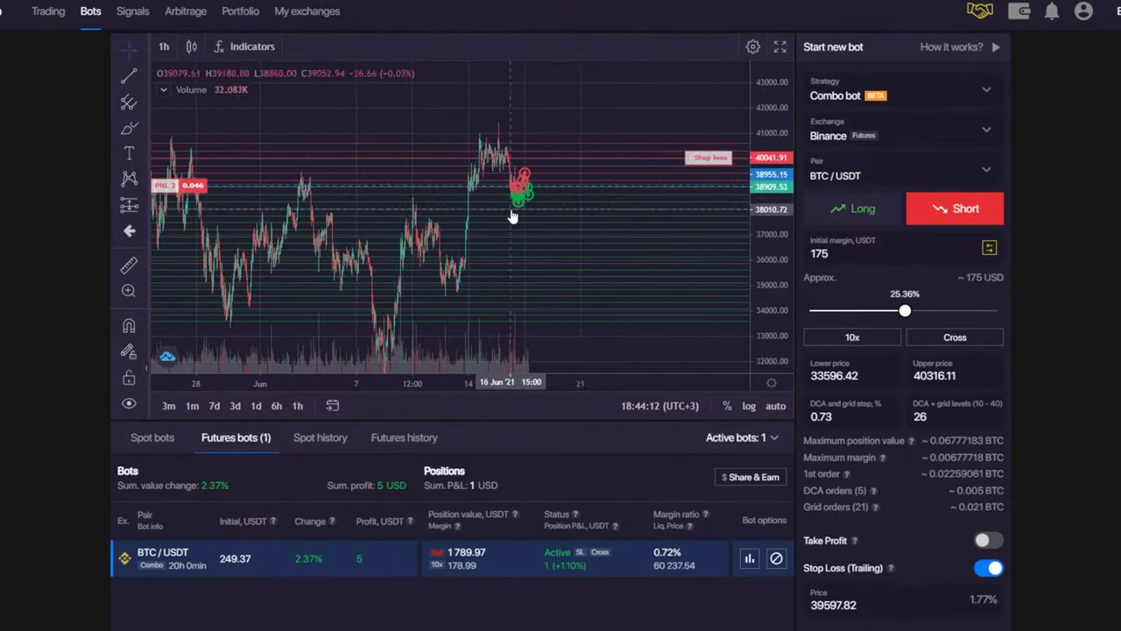
- Circle the mid-June BTC / USDT high, sketch a head-and-shoulders outline with a lower right shoulder, then remove all drawings
{"action": "scroll", "coordinate": [617, 129], "scroll_direction": "down", "scroll_amount": 3}
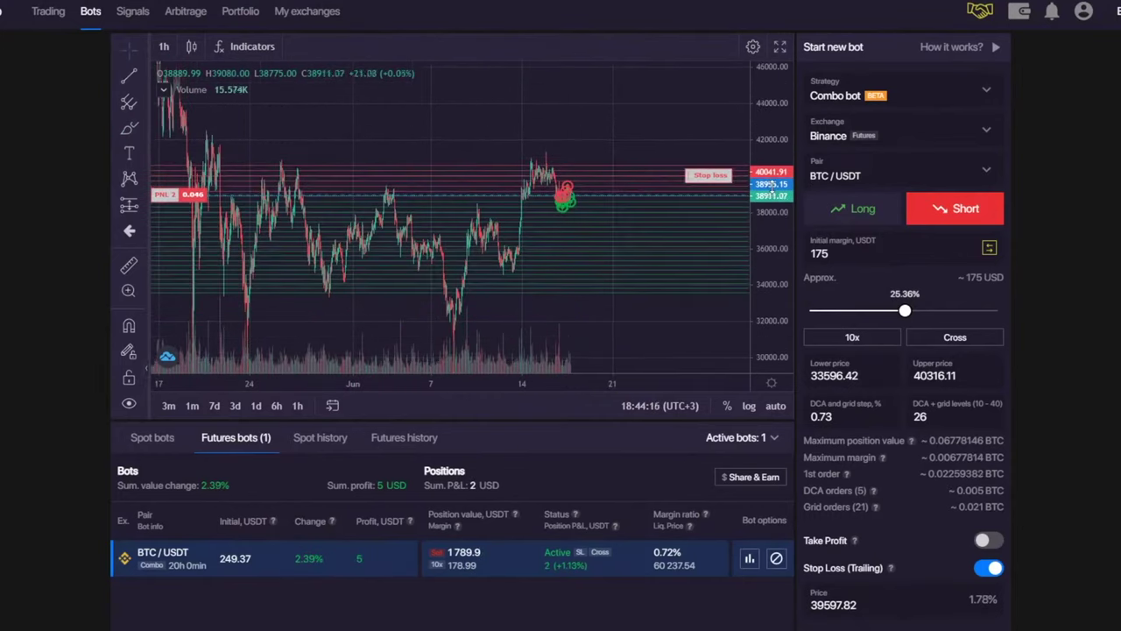
{"action": "mouse_move", "coordinate": [493, 130]}
{"action": "left_mouse_down"}
{"action": "mouse_move", "coordinate": [528, 163]}
{"action": "mouse_move", "coordinate": [461, 136]}
{"action": "mouse_move", "coordinate": [506, 170]}
{"action": "mouse_move", "coordinate": [524, 158]}
{"action": "left_mouse_up"}
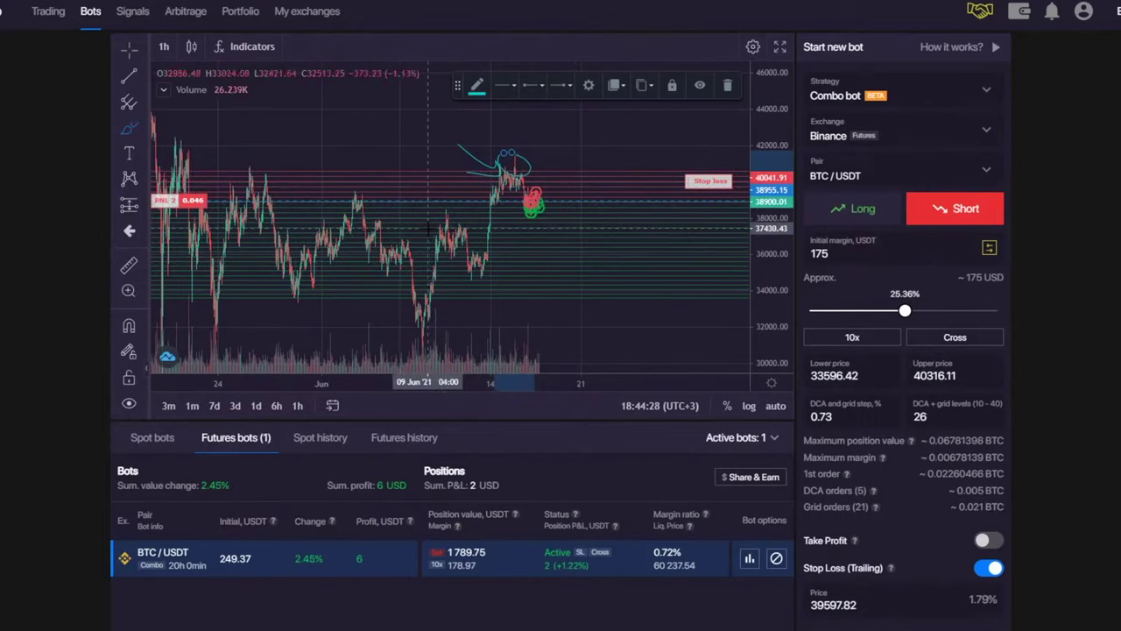
{"action": "mouse_move", "coordinate": [431, 252]}
{"action": "left_mouse_down"}
{"action": "mouse_move", "coordinate": [450, 224]}
{"action": "mouse_move", "coordinate": [481, 263]}
{"action": "left_mouse_up"}
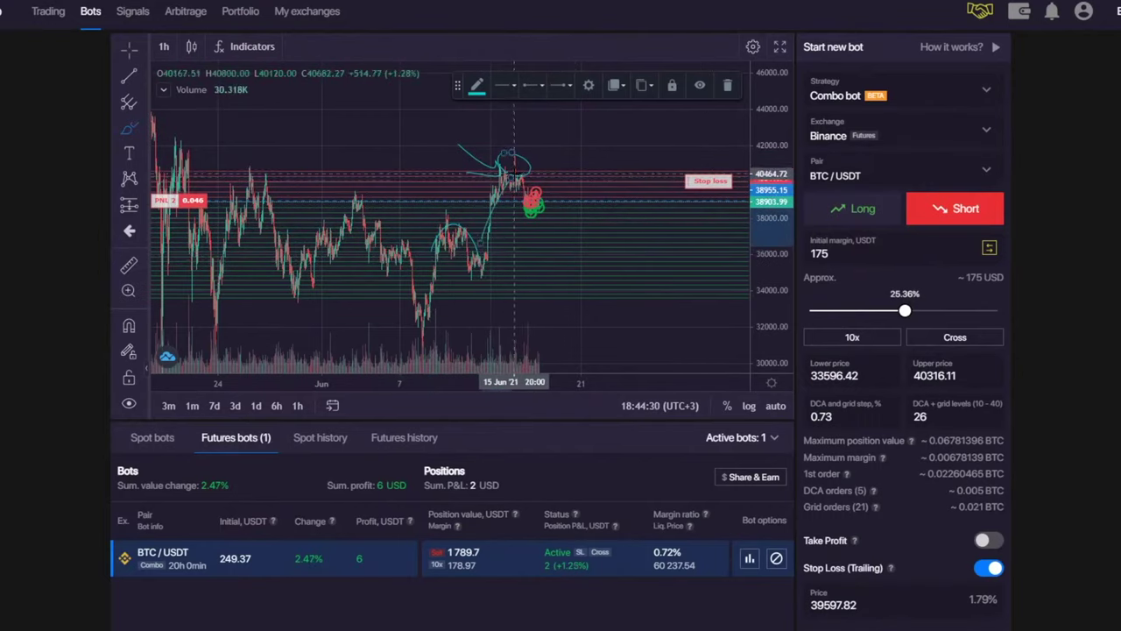
{"action": "mouse_move", "coordinate": [539, 212]}
{"action": "left_mouse_down"}
{"action": "mouse_move", "coordinate": [565, 254]}
{"action": "mouse_move", "coordinate": [645, 247]}
{"action": "left_mouse_up"}
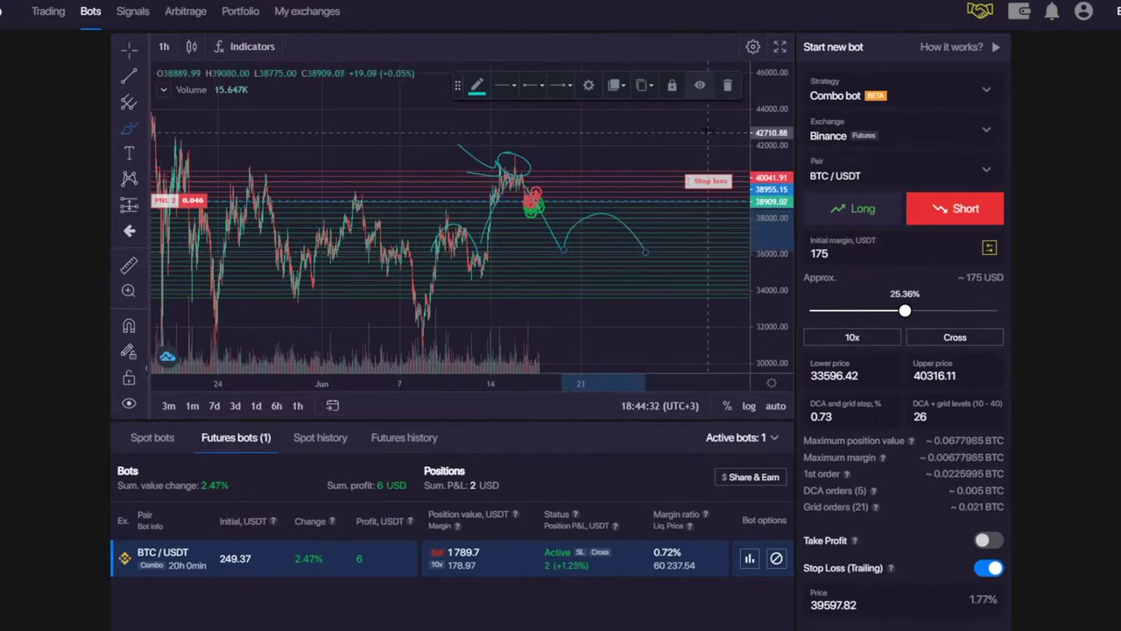
{"action": "right_click", "coordinate": [609, 121]}
{"action": "left_click", "coordinate": [644, 191]}
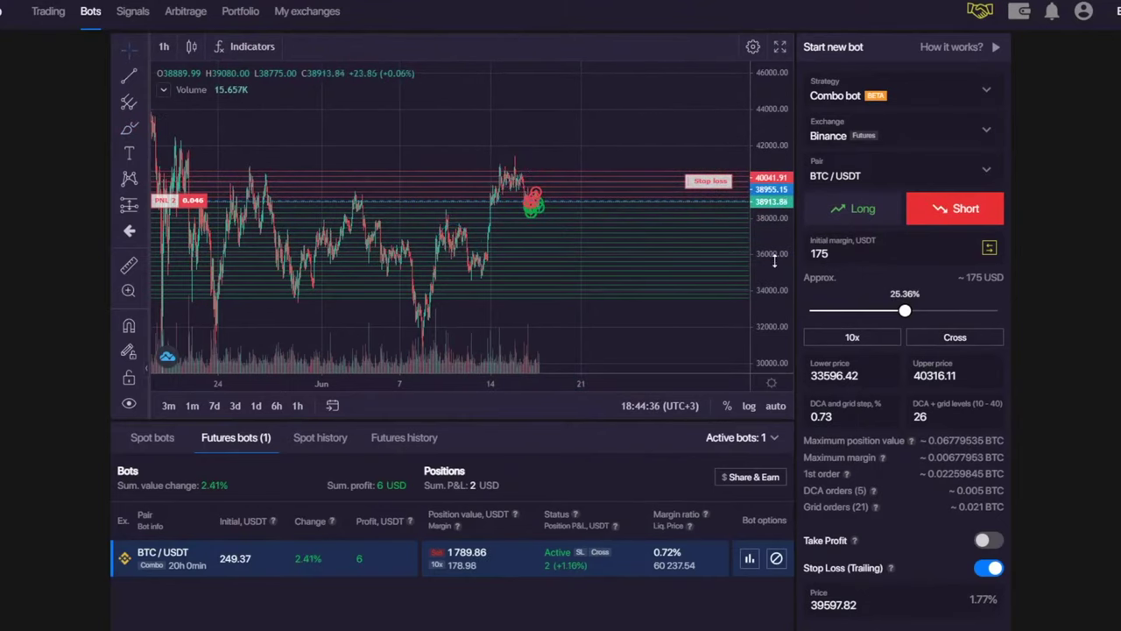
- Try to move the BTC / USDT Combo bot's stop loss line up to 40102.67 on a rescaled price axis
{"action": "left_click_drag", "start_coordinate": [774, 260], "coordinate": [774, 235]}
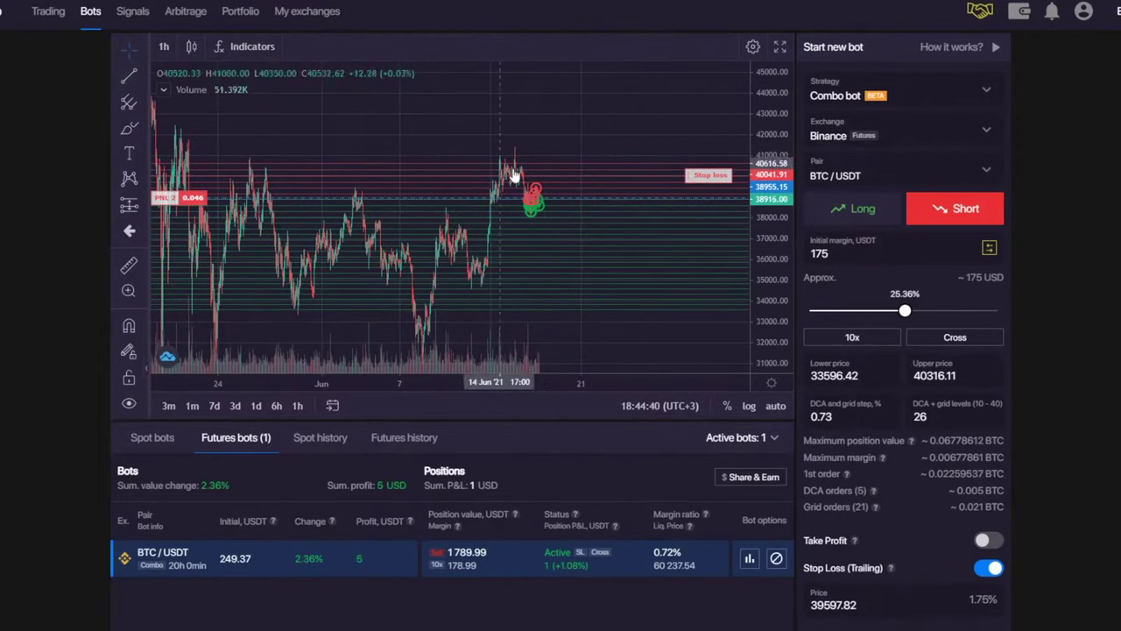
{"action": "left_click_drag", "start_coordinate": [786, 281], "coordinate": [780, 250]}
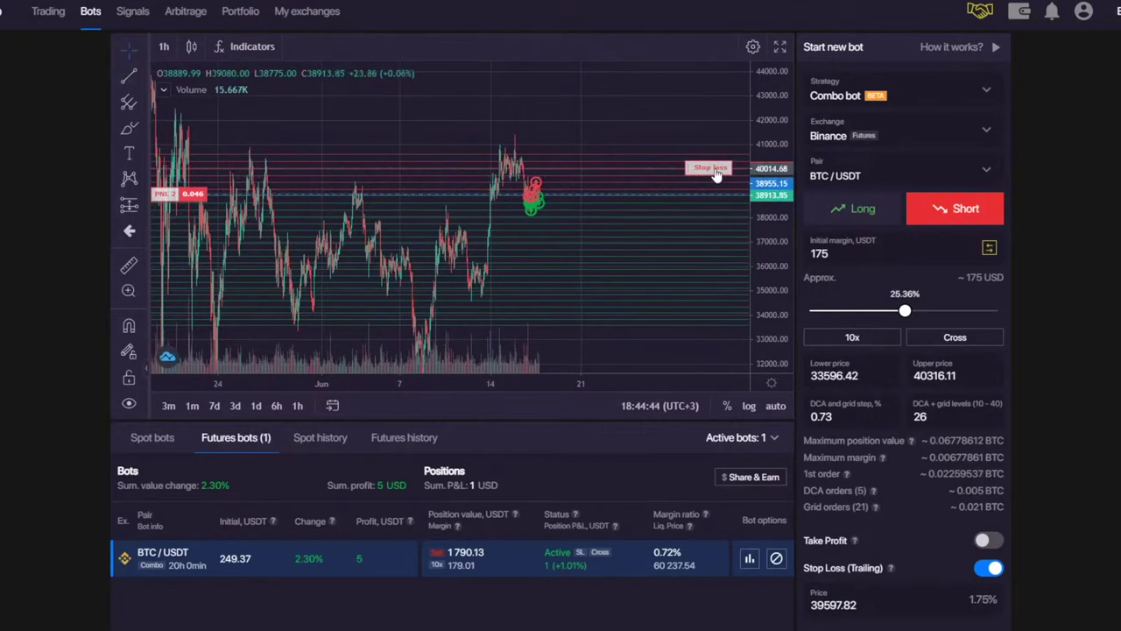
{"action": "left_click_drag", "start_coordinate": [709, 171], "coordinate": [712, 165]}
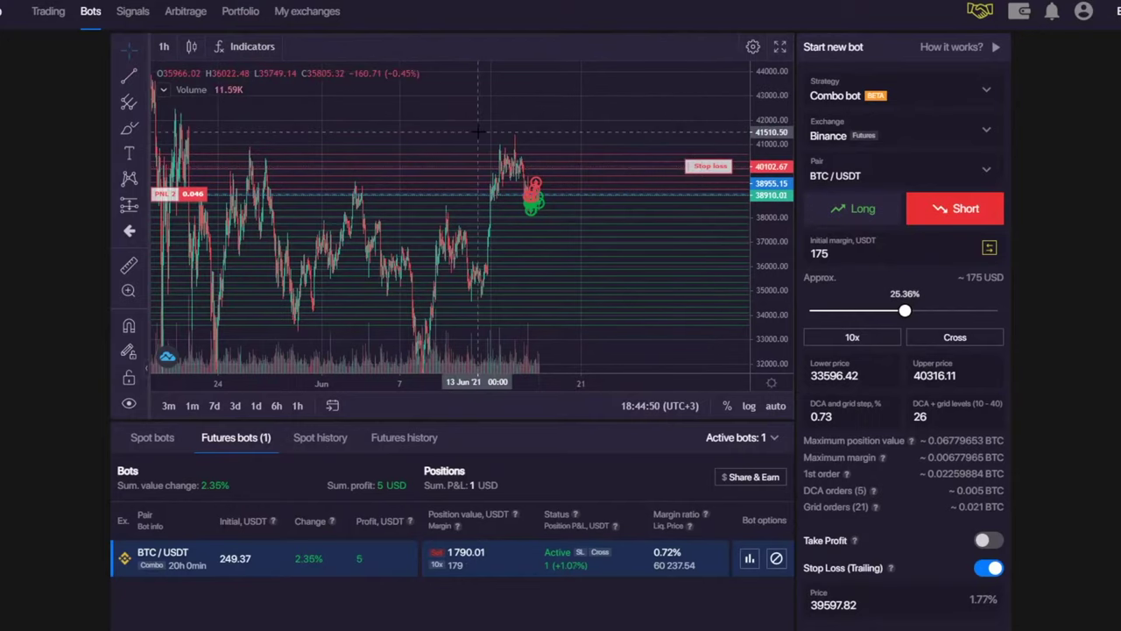
{"action": "left_click", "coordinate": [132, 59]}
{"action": "left_click", "coordinate": [627, 110]}
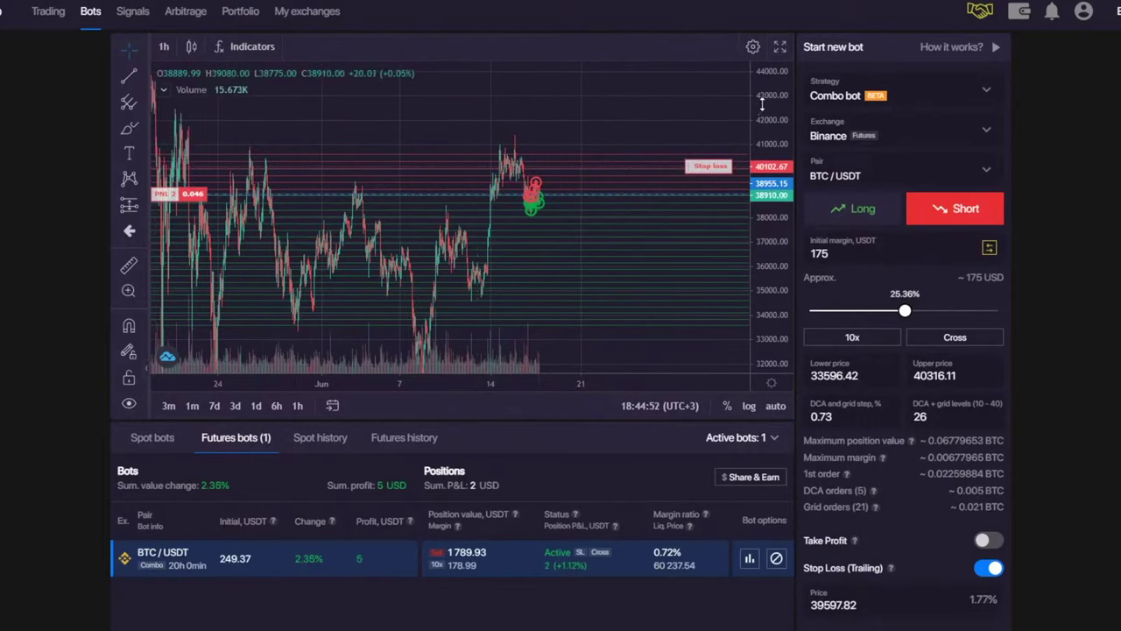
{"action": "left_click_drag", "start_coordinate": [762, 104], "coordinate": [760, 112]}
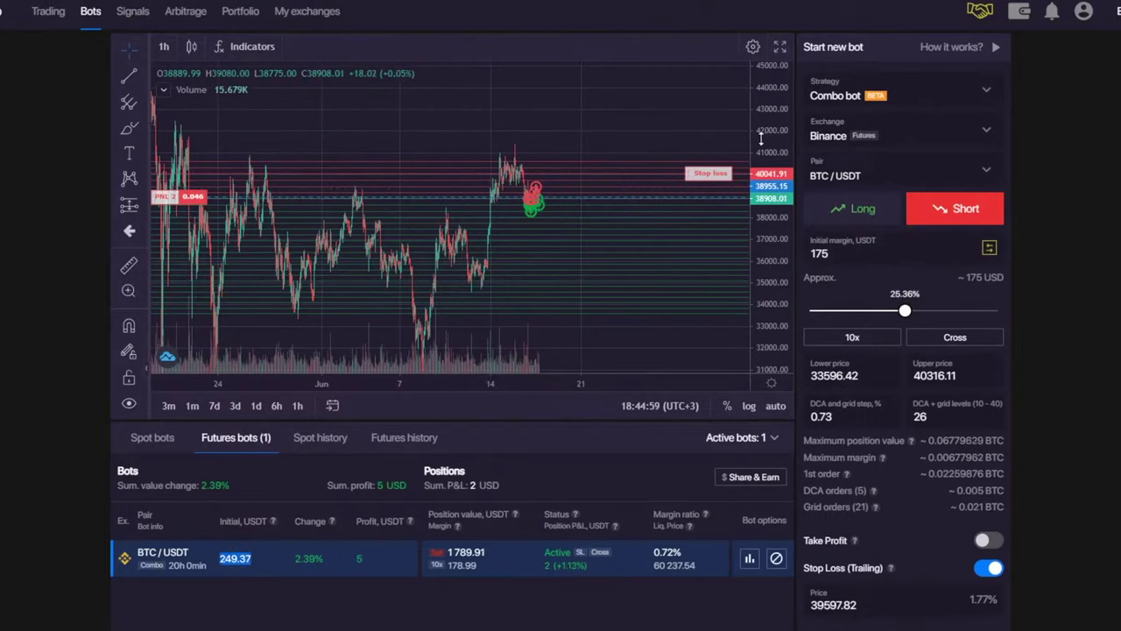
- Change the new Combo bot's pair from BTC / USDT to BAT / USDT and bring its whole price grid into view
{"action": "left_click_drag", "start_coordinate": [760, 138], "coordinate": [770, 157]}
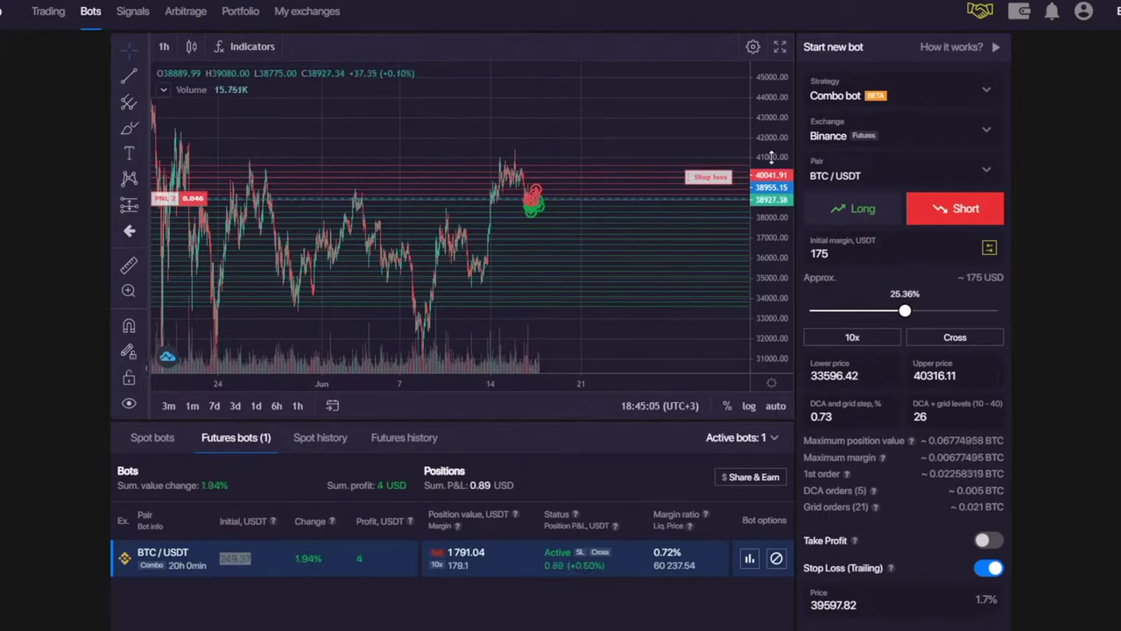
{"action": "left_click", "coordinate": [893, 172]}
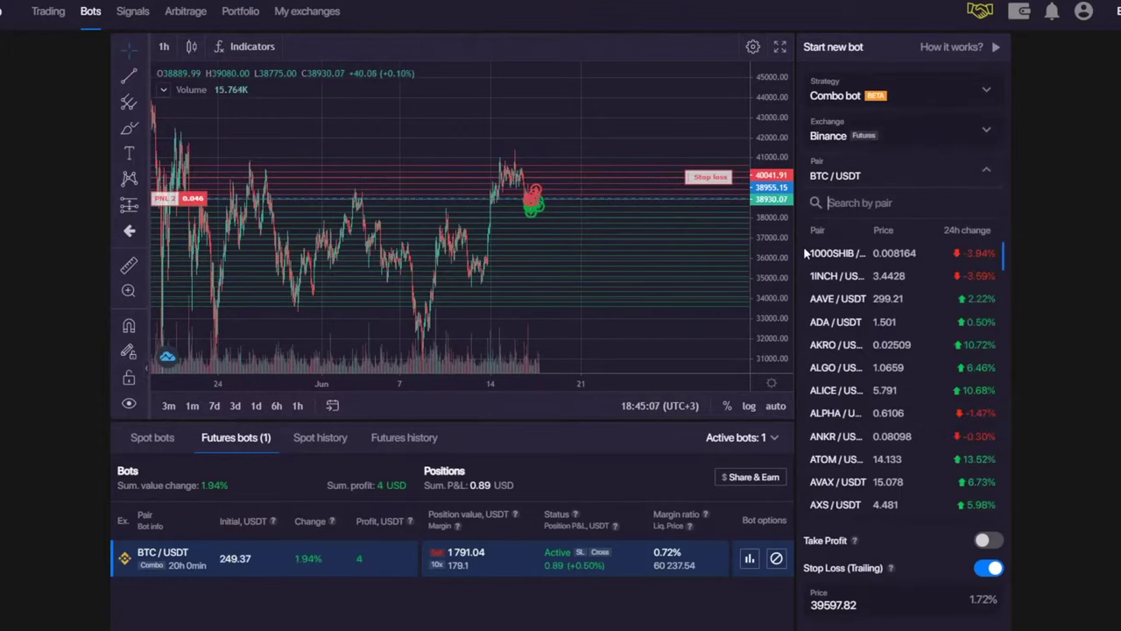
{"action": "scroll", "coordinate": [835, 364], "scroll_direction": "down", "scroll_amount": 3}
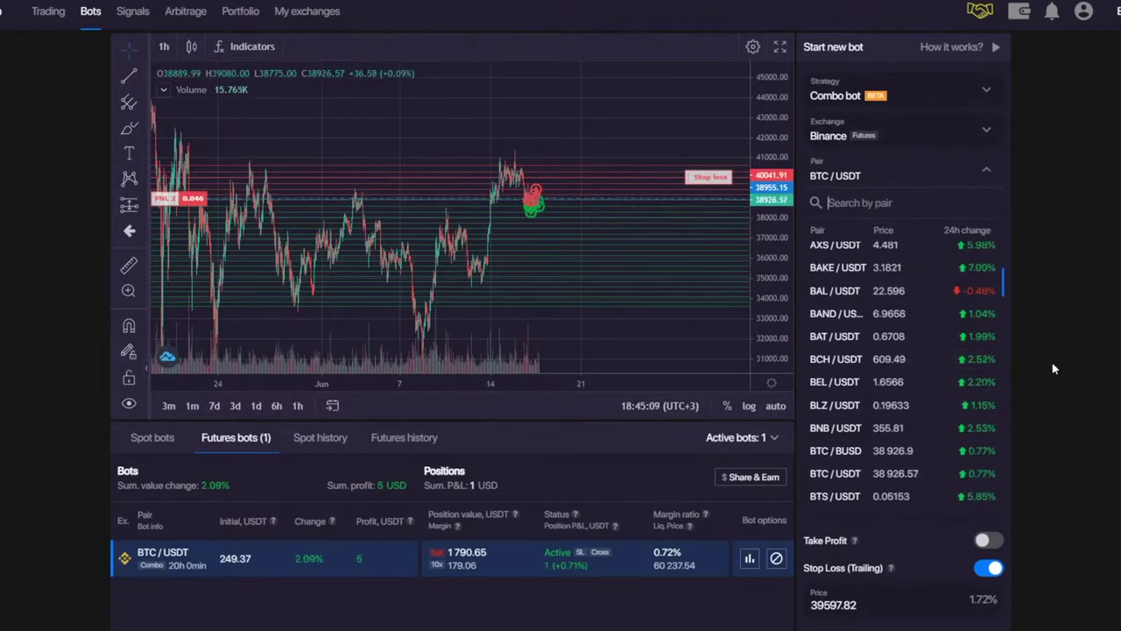
{"action": "left_click", "coordinate": [856, 342]}
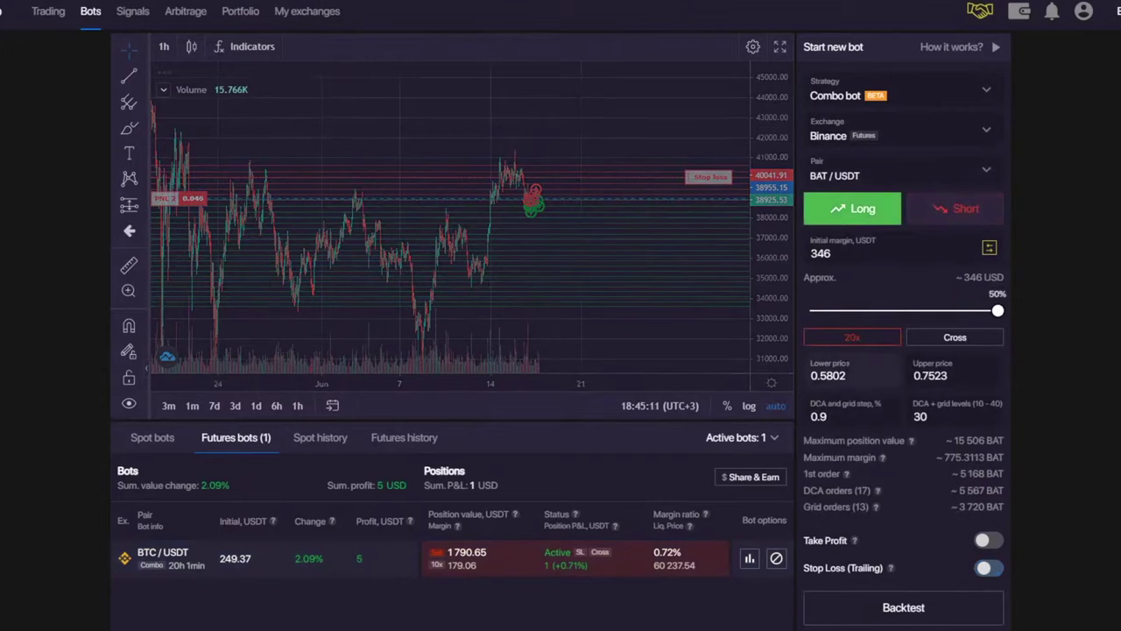
{"action": "left_click", "coordinate": [854, 175]}
{"action": "left_click_drag", "start_coordinate": [777, 335], "coordinate": [763, 205]}
{"action": "left_click_drag", "start_coordinate": [643, 383], "coordinate": [740, 382]}
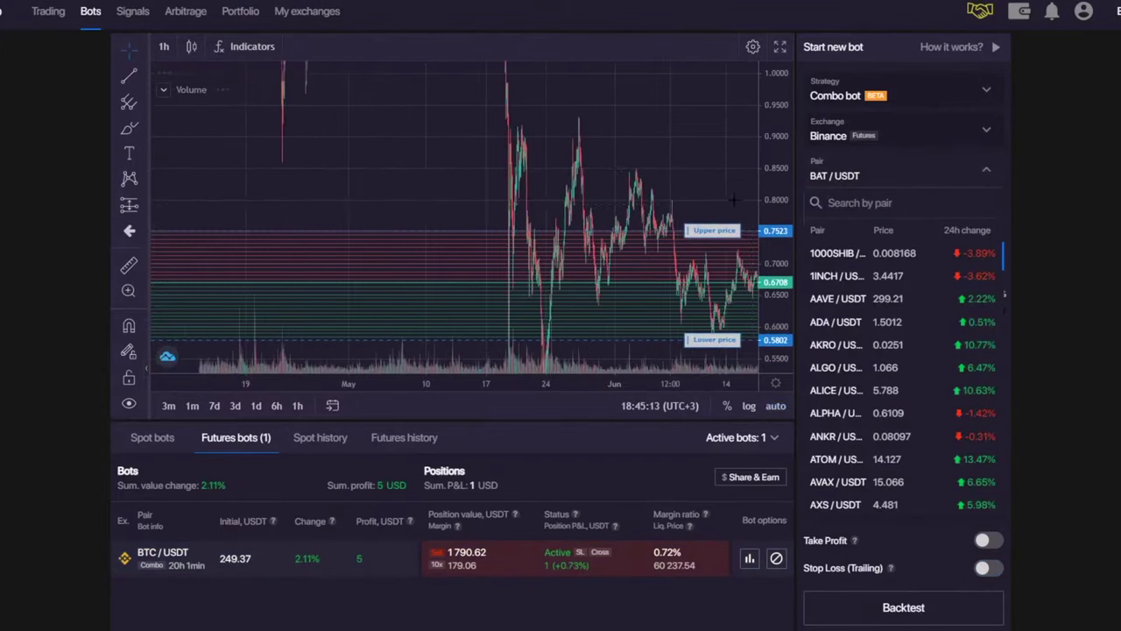
{"action": "left_click_drag", "start_coordinate": [620, 149], "coordinate": [333, 145]}
{"action": "mouse_move", "coordinate": [592, 160]}
{"action": "left_mouse_down"}
{"action": "mouse_move", "coordinate": [466, 161]}
{"action": "mouse_move", "coordinate": [610, 147]}
{"action": "left_mouse_up"}
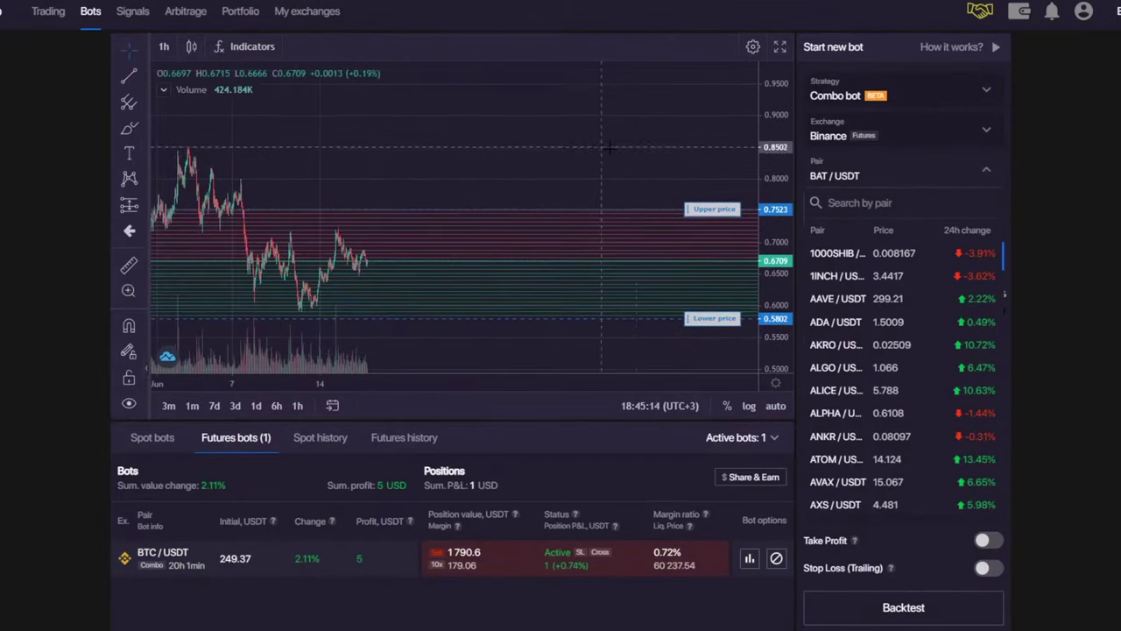
{"action": "left_click", "coordinate": [857, 176]}
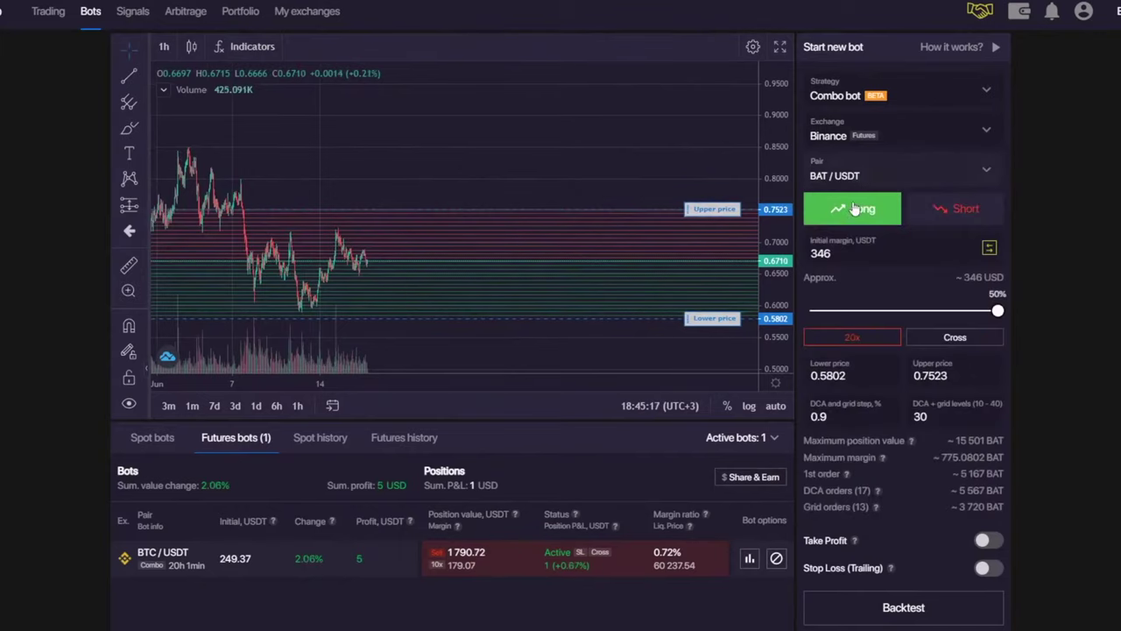
- Set the BAT / USDT Combo bot to Short with an initial margin of 100 USDT
{"action": "left_click", "coordinate": [942, 213]}
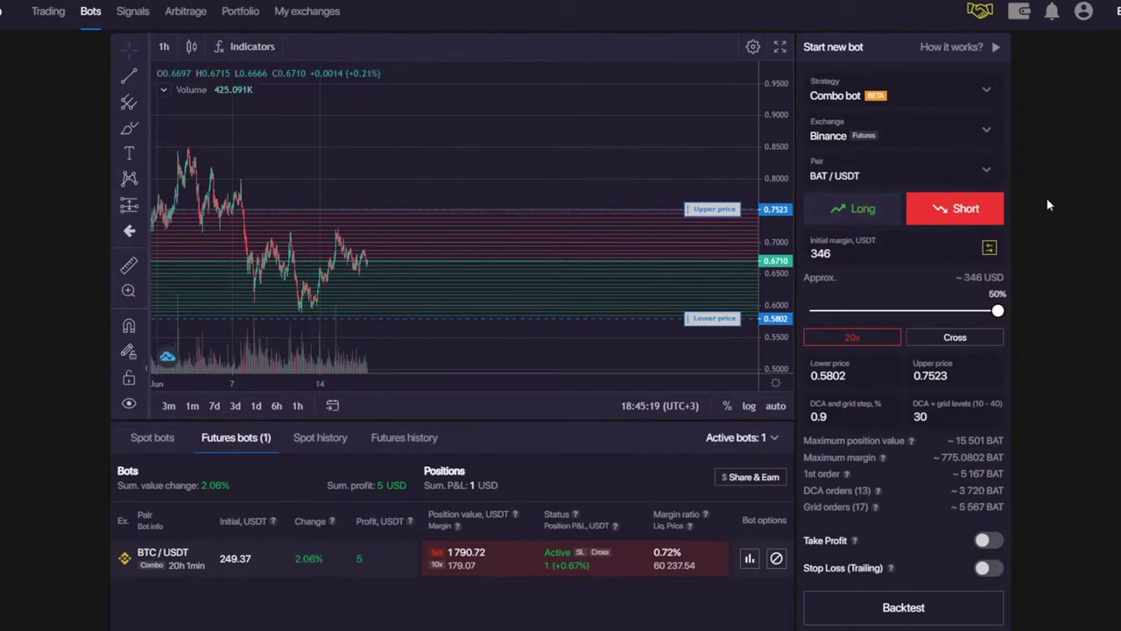
{"action": "left_click_drag", "start_coordinate": [783, 245], "coordinate": [783, 235]}
{"action": "left_click_drag", "start_coordinate": [564, 178], "coordinate": [577, 140]}
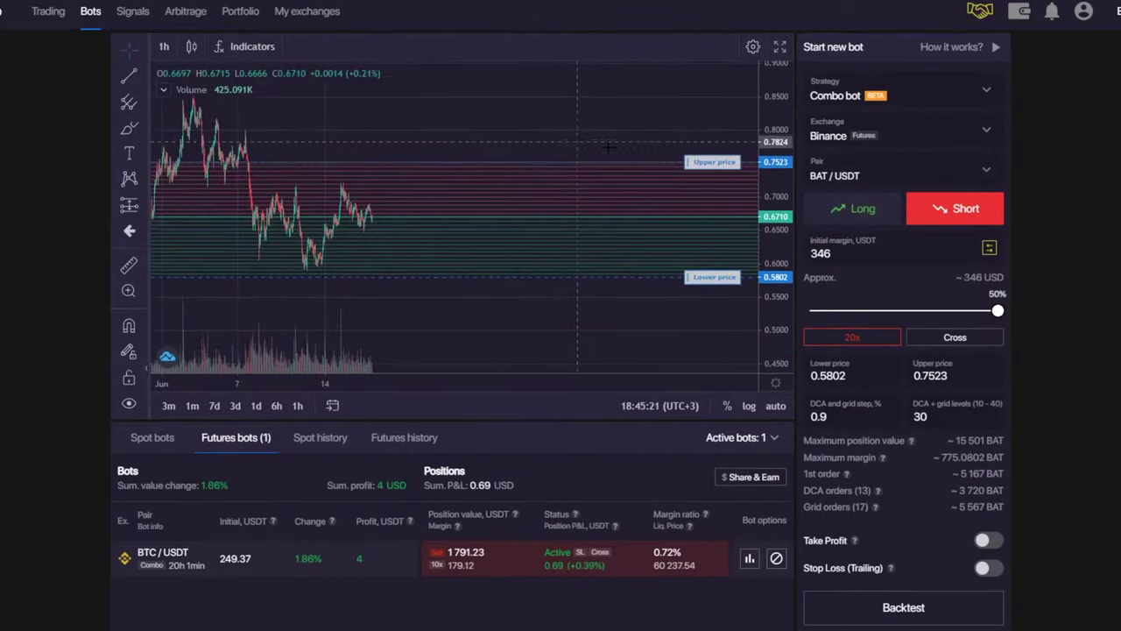
{"action": "key", "text": "Tab"}
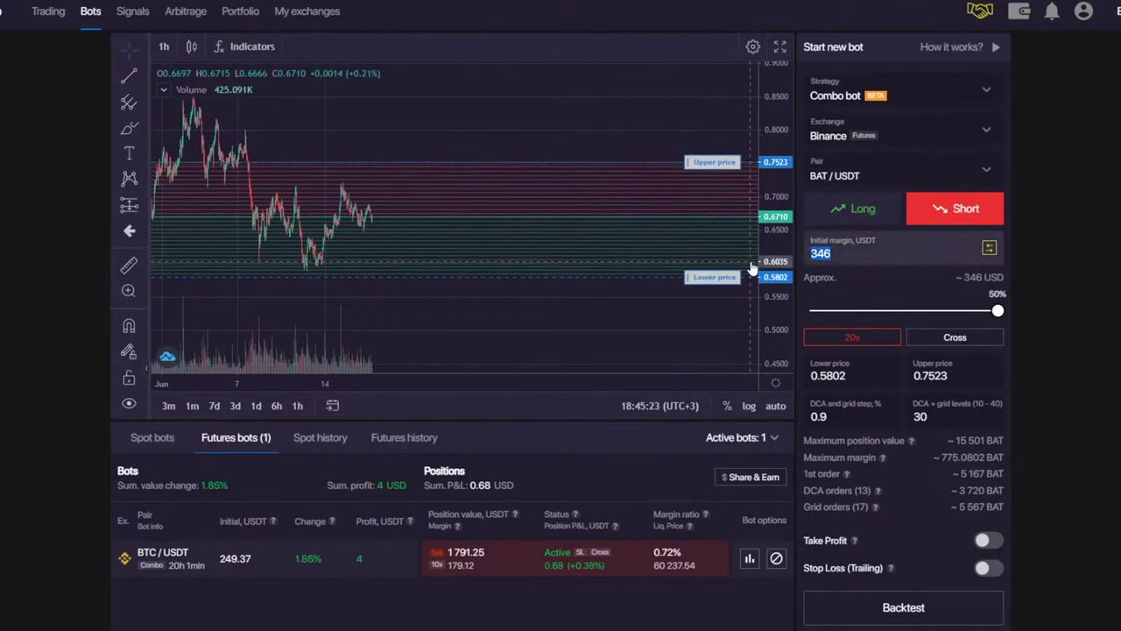
{"action": "type", "text": "100"}
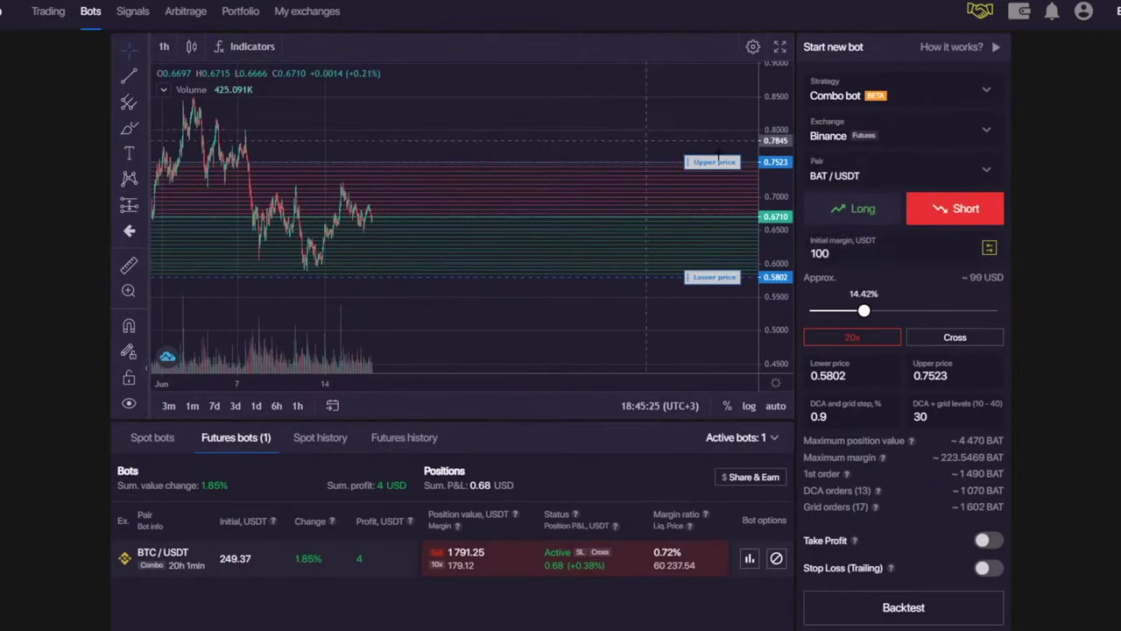
- Handwrite "50% = 50 USDT" at the current price with the brush and "50% = 50 USD" just below the upper price
{"action": "left_click", "coordinate": [129, 129]}
{"action": "left_click_drag", "start_coordinate": [410, 210], "coordinate": [414, 231]}
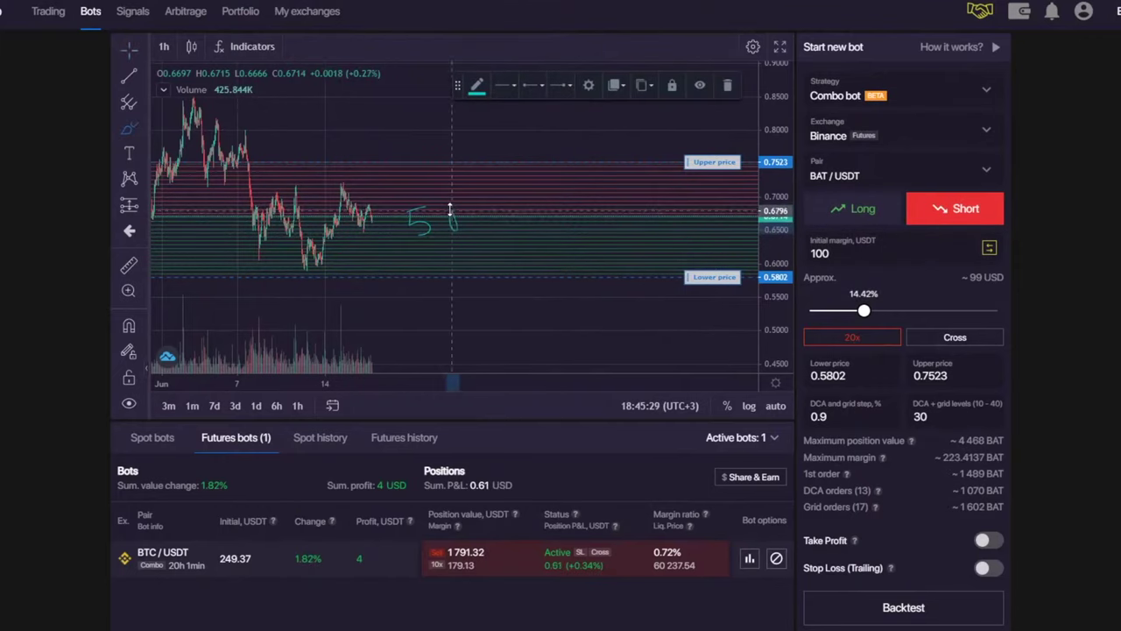
{"action": "mouse_move", "coordinate": [523, 200]}
{"action": "left_mouse_down"}
{"action": "mouse_move", "coordinate": [484, 241]}
{"action": "mouse_move", "coordinate": [474, 215]}
{"action": "left_mouse_up"}
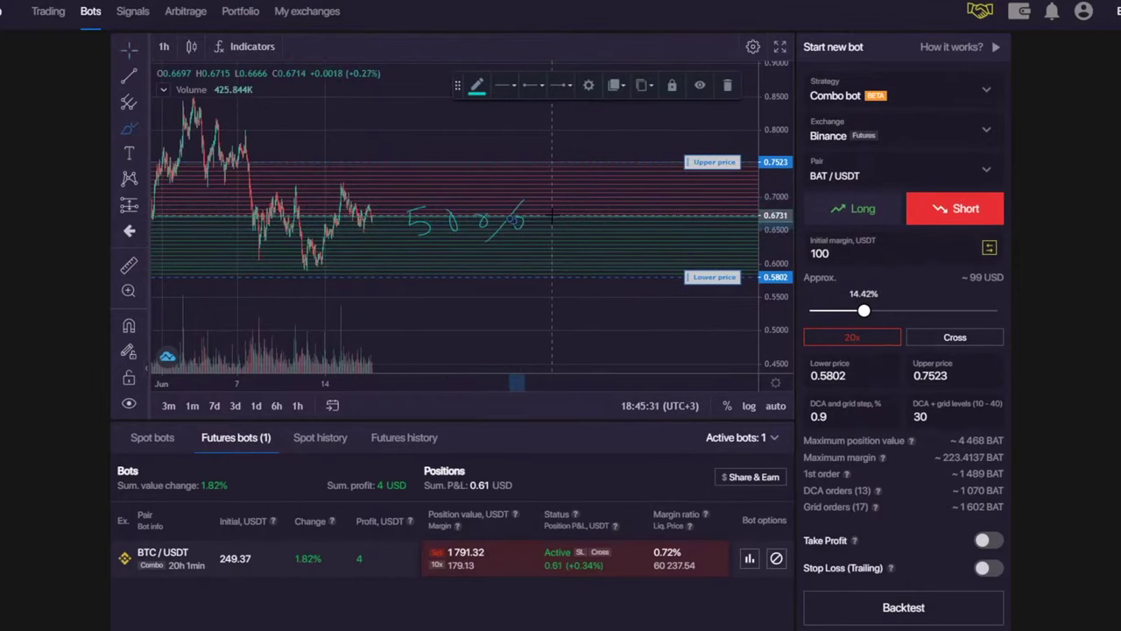
{"action": "mouse_move", "coordinate": [566, 225]}
{"action": "left_mouse_down"}
{"action": "mouse_move", "coordinate": [608, 235]}
{"action": "mouse_move", "coordinate": [641, 207]}
{"action": "left_mouse_up"}
{"action": "mouse_move", "coordinate": [656, 213]}
{"action": "left_mouse_down"}
{"action": "mouse_move", "coordinate": [670, 225]}
{"action": "mouse_move", "coordinate": [659, 212]}
{"action": "left_mouse_up"}
{"action": "mouse_move", "coordinate": [691, 215]}
{"action": "left_mouse_down"}
{"action": "mouse_move", "coordinate": [727, 230]}
{"action": "mouse_move", "coordinate": [757, 206]}
{"action": "left_mouse_up"}
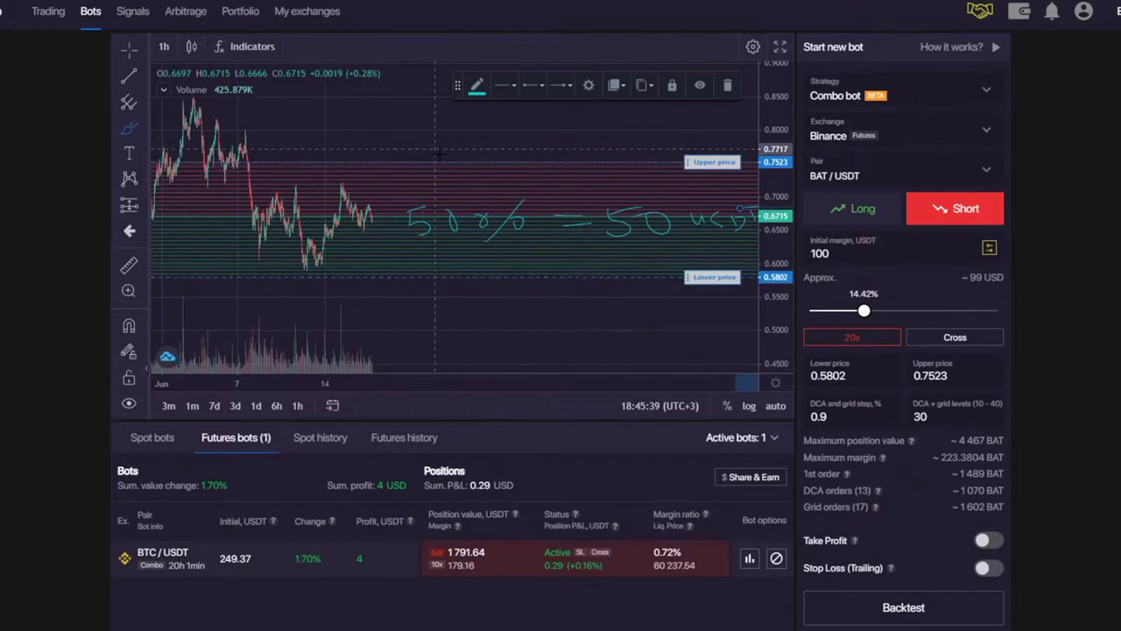
{"action": "mouse_move", "coordinate": [436, 184]}
{"action": "left_mouse_down"}
{"action": "mouse_move", "coordinate": [462, 167]}
{"action": "mouse_move", "coordinate": [500, 185]}
{"action": "mouse_move", "coordinate": [501, 173]}
{"action": "mouse_move", "coordinate": [625, 175]}
{"action": "mouse_move", "coordinate": [666, 163]}
{"action": "mouse_move", "coordinate": [716, 180]}
{"action": "left_mouse_up"}
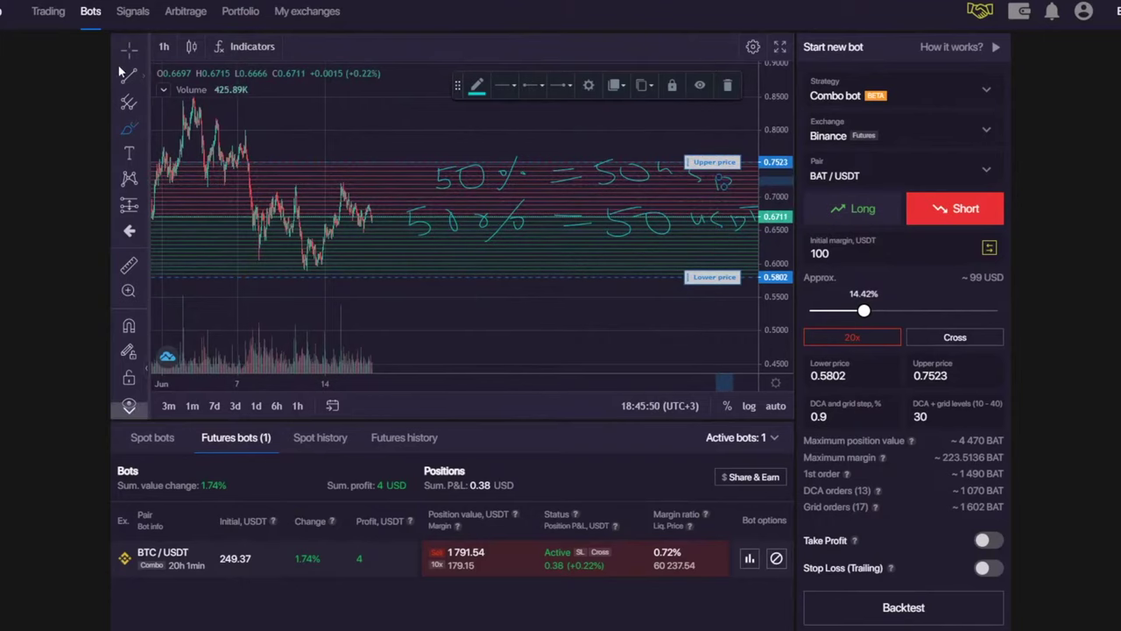
- Handwrite a third brush note, "50% = 50", just above the lower price line
{"action": "left_click_drag", "start_coordinate": [785, 123], "coordinate": [785, 134]}
{"action": "left_click_drag", "start_coordinate": [420, 132], "coordinate": [417, 144]}
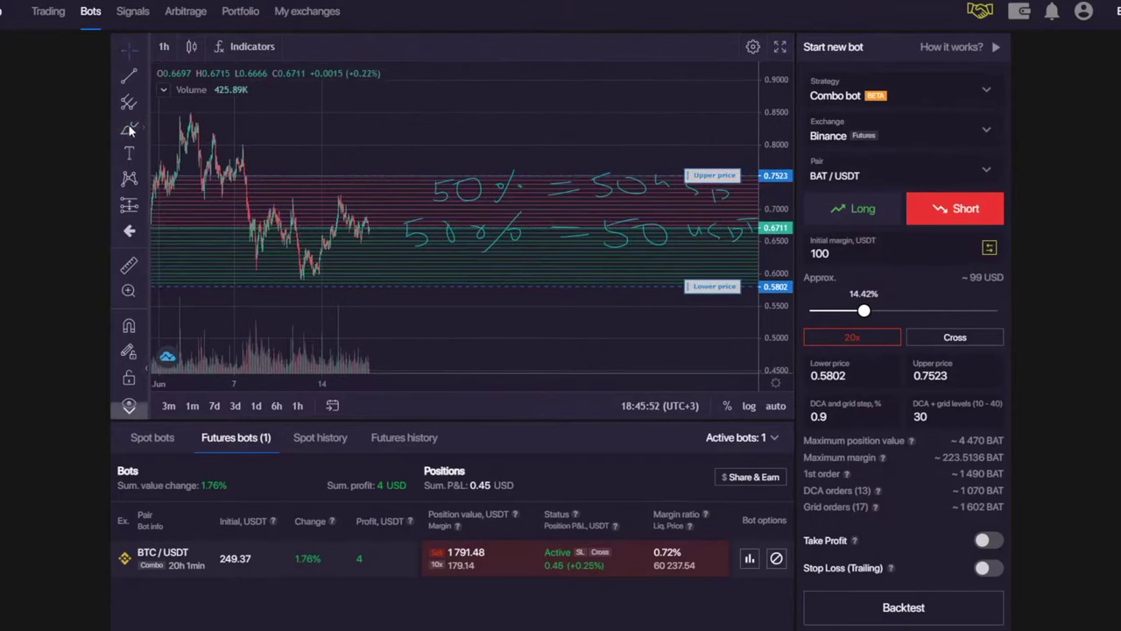
{"action": "left_click", "coordinate": [130, 130]}
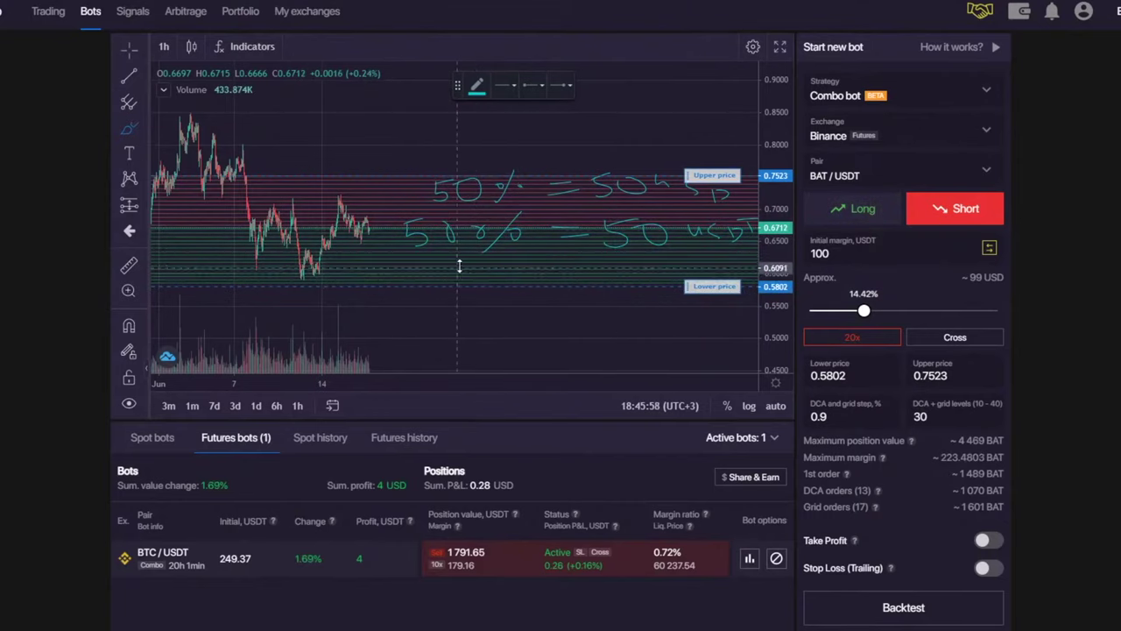
{"action": "mouse_move", "coordinate": [454, 268]}
{"action": "left_mouse_down"}
{"action": "mouse_move", "coordinate": [471, 280]}
{"action": "mouse_move", "coordinate": [521, 268]}
{"action": "mouse_move", "coordinate": [676, 273]}
{"action": "left_mouse_up"}
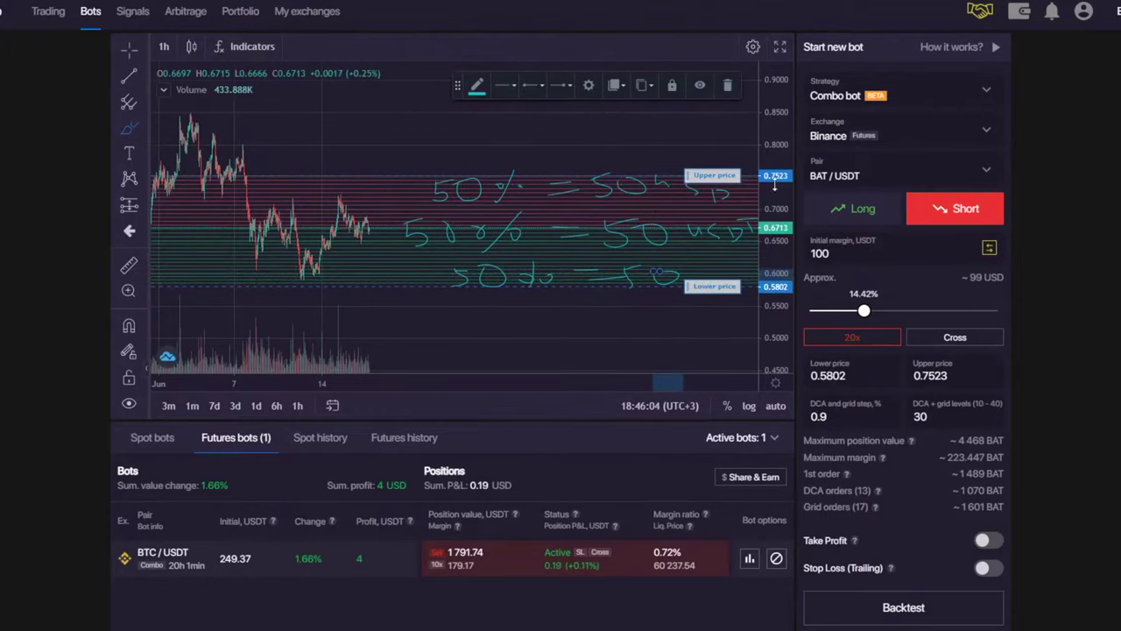
- Brush a wide bracket above the upper price and a looped arrow rising from the current BAT / USDT price towards it
{"action": "left_click", "coordinate": [129, 50]}
{"action": "left_click_drag", "start_coordinate": [388, 126], "coordinate": [381, 173]}
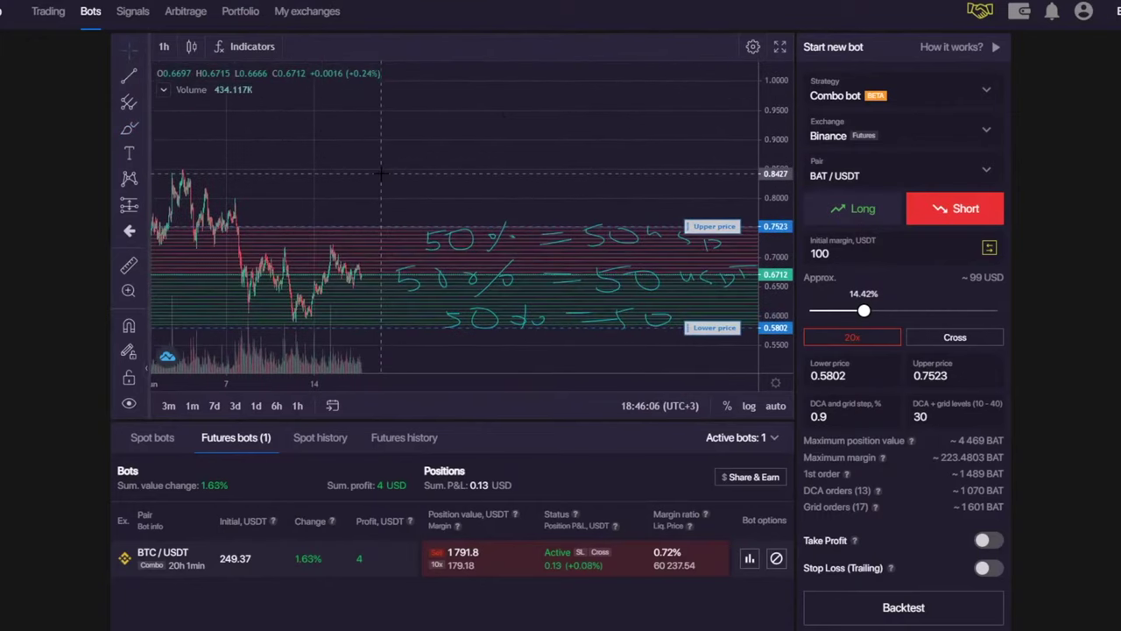
{"action": "left_click", "coordinate": [128, 127]}
{"action": "left_click_drag", "start_coordinate": [331, 187], "coordinate": [743, 191]}
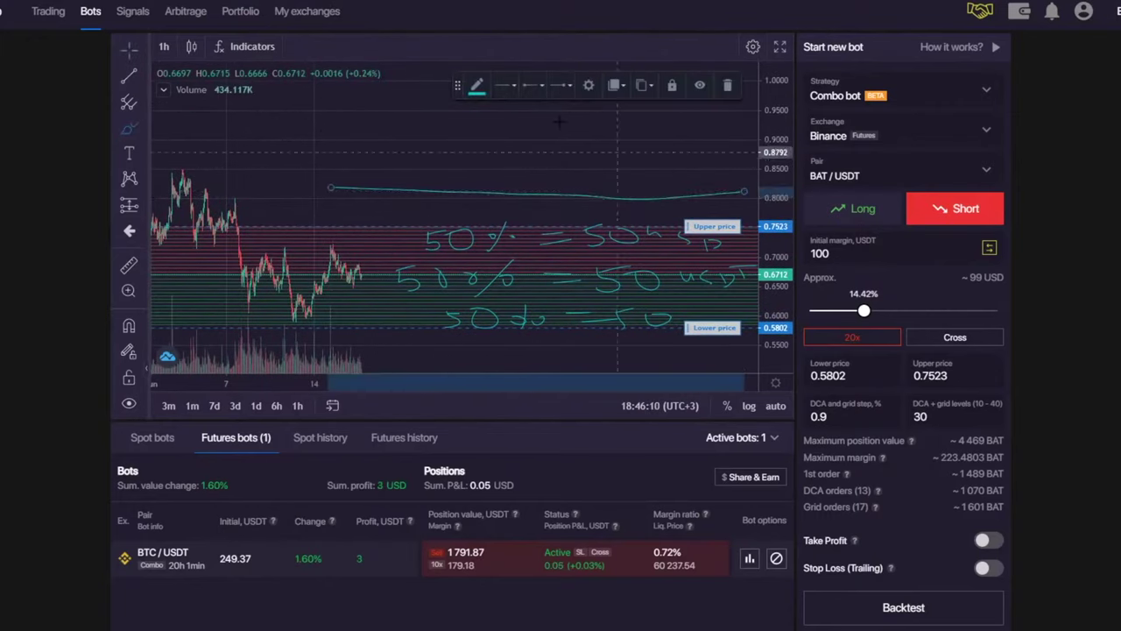
{"action": "left_click", "coordinate": [727, 85]}
{"action": "mouse_move", "coordinate": [324, 219]}
{"action": "left_mouse_down"}
{"action": "mouse_move", "coordinate": [340, 187]}
{"action": "mouse_move", "coordinate": [746, 189]}
{"action": "left_mouse_up"}
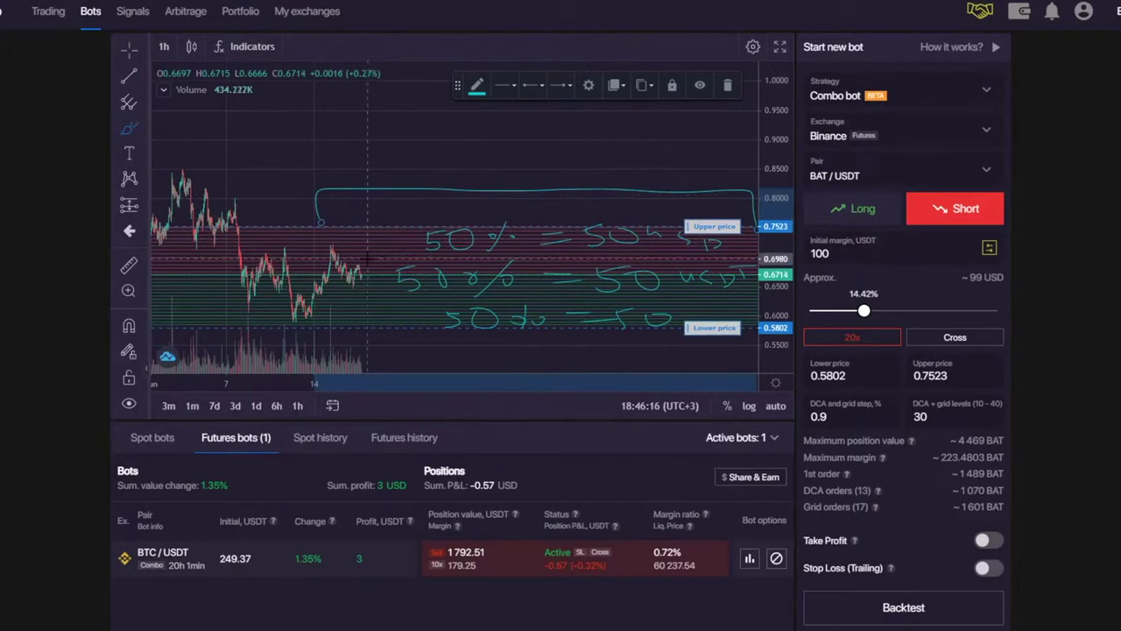
{"action": "mouse_move", "coordinate": [367, 259]}
{"action": "left_mouse_down"}
{"action": "mouse_move", "coordinate": [380, 229]}
{"action": "mouse_move", "coordinate": [404, 255]}
{"action": "left_mouse_up"}
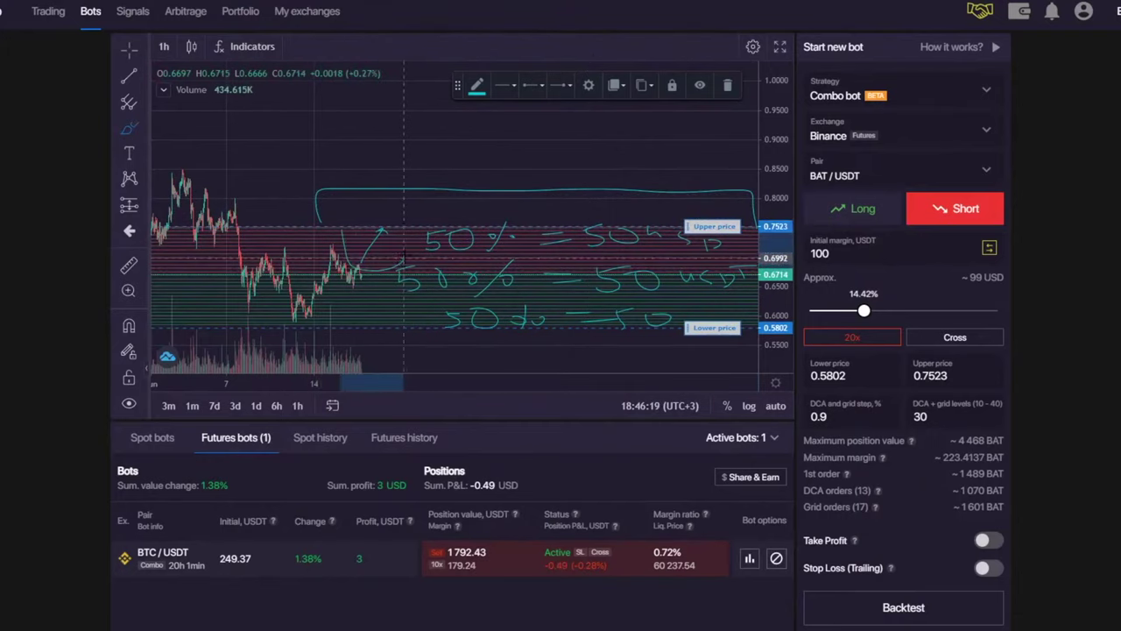
{"action": "right_click", "coordinate": [413, 203]}
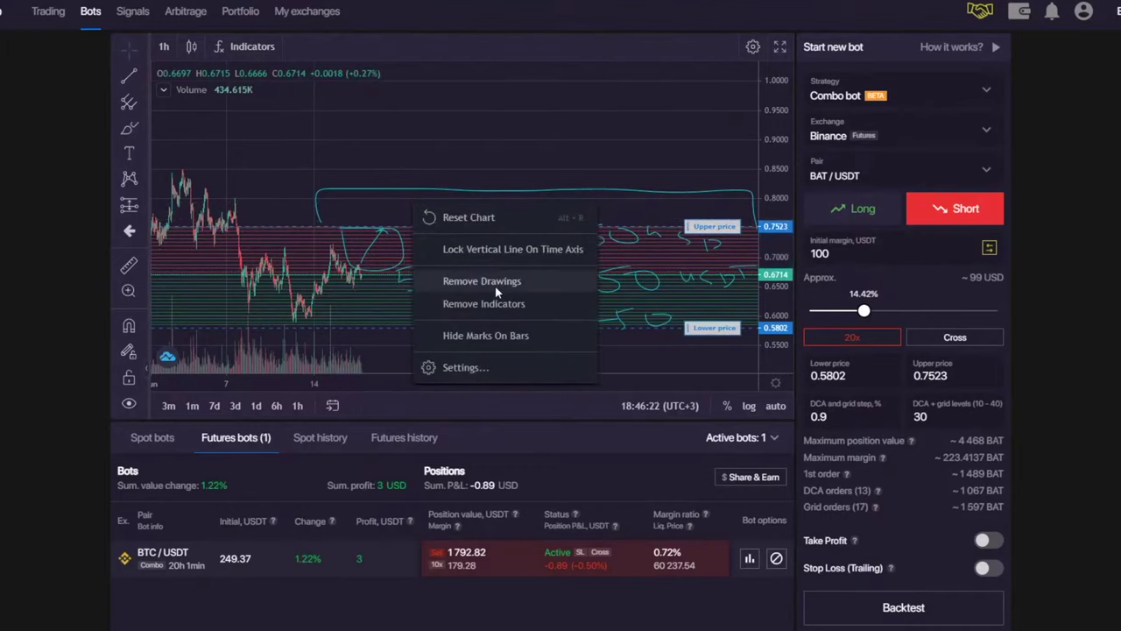
{"action": "left_click", "coordinate": [357, 234]}
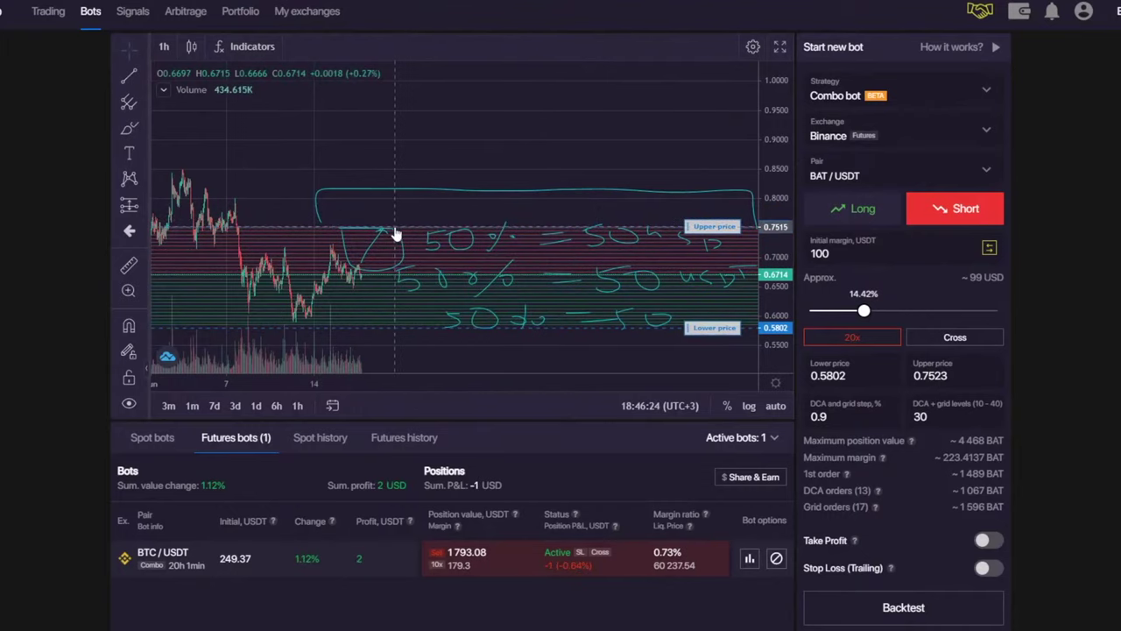
- Brush horizontal lines above the upper price with a "50 USD" note beside them, then remove all drawings
{"action": "left_click_drag", "start_coordinate": [340, 217], "coordinate": [473, 221]}
{"action": "left_click", "coordinate": [129, 129]}
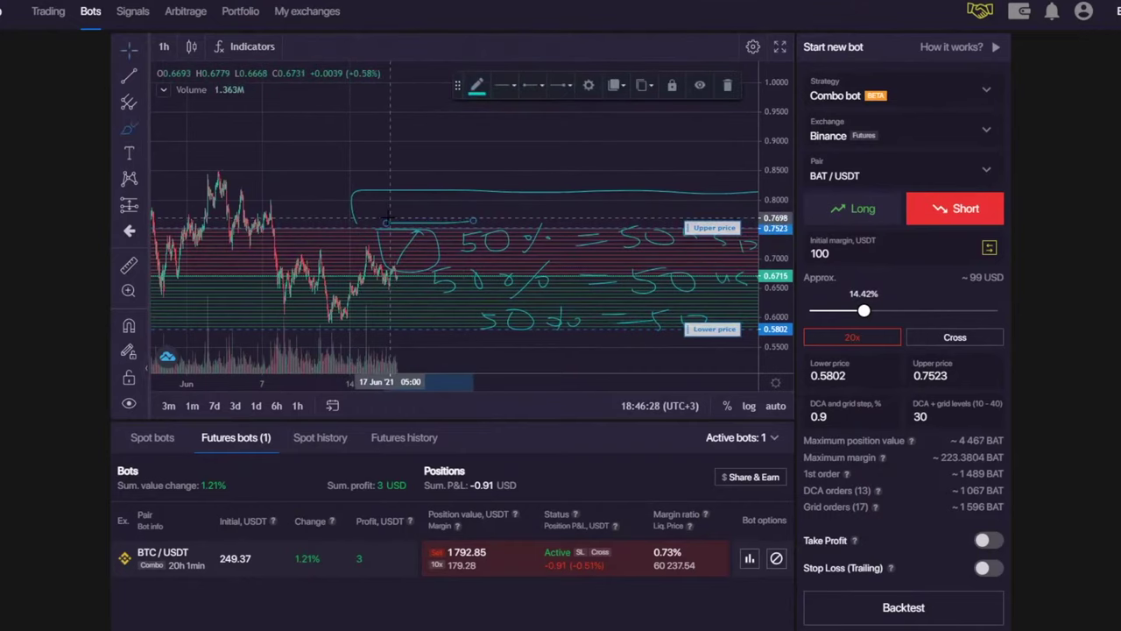
{"action": "left_click_drag", "start_coordinate": [389, 218], "coordinate": [494, 212]}
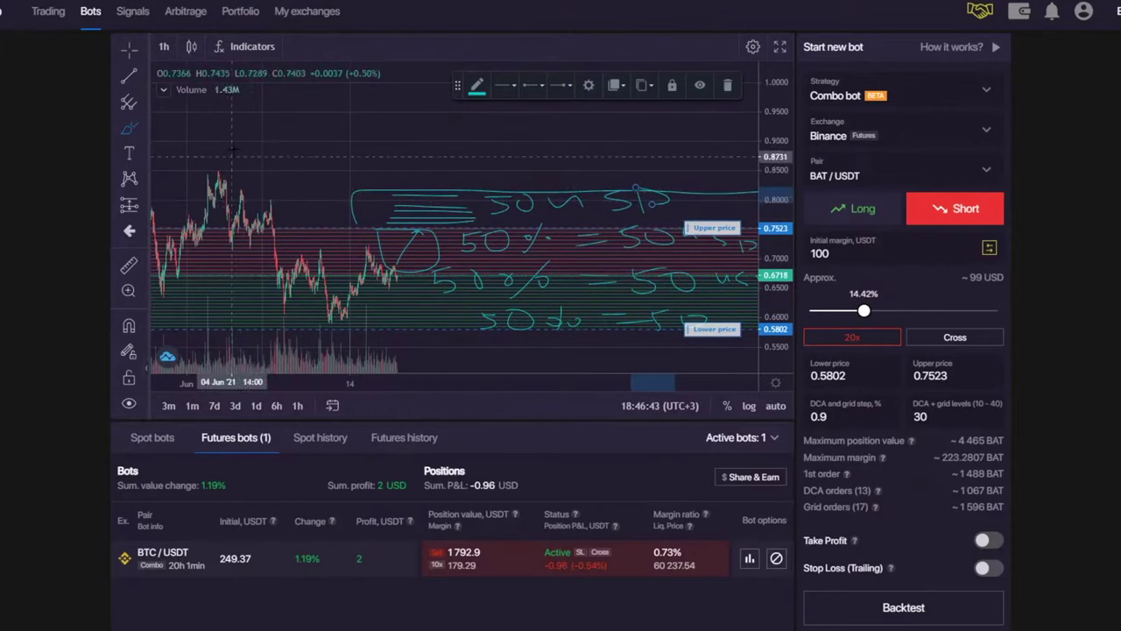
{"action": "left_click", "coordinate": [727, 85]}
{"action": "right_click", "coordinate": [449, 117]}
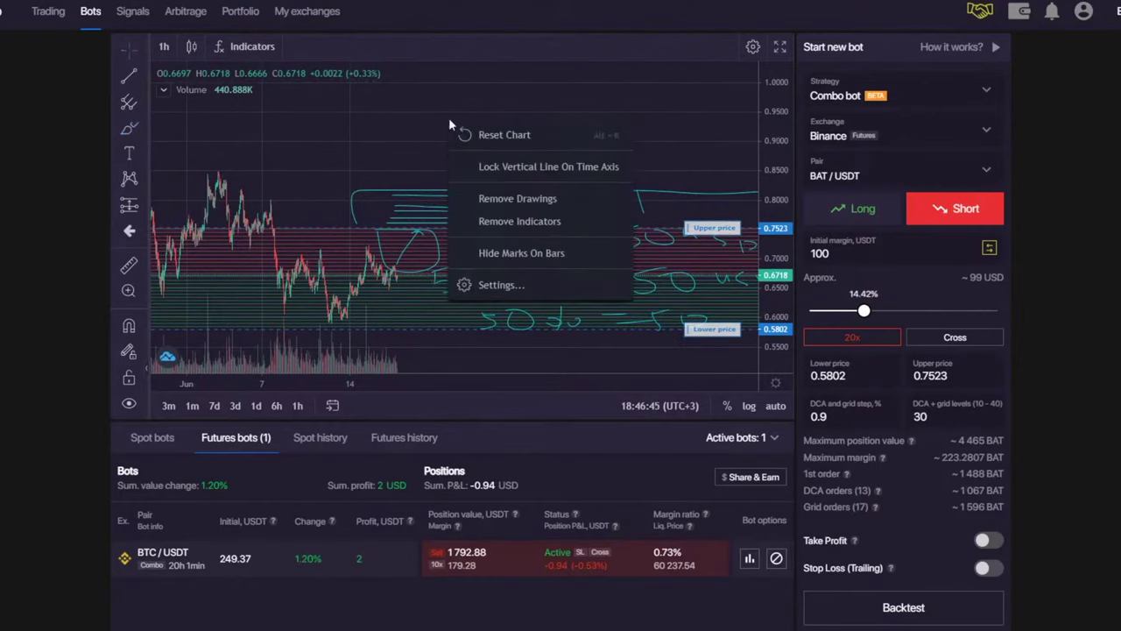
{"action": "left_click", "coordinate": [510, 193]}
- Set the BAT / USDT Combo bot's initial margin to 200 USDT
{"action": "left_click_drag", "start_coordinate": [526, 143], "coordinate": [462, 141]}
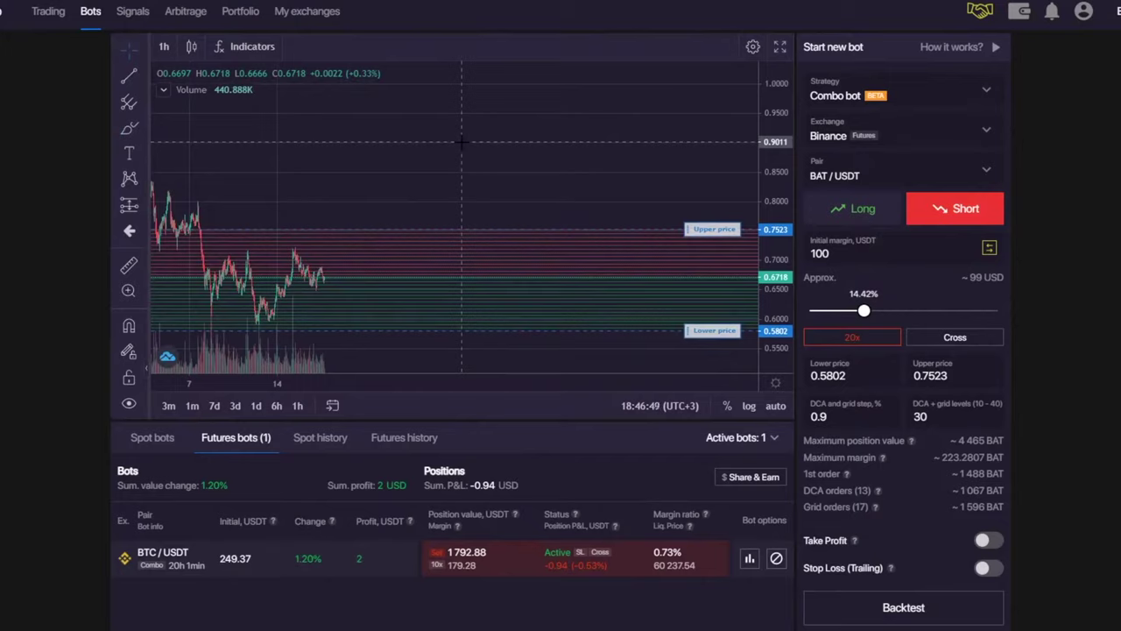
{"action": "left_click_drag", "start_coordinate": [842, 253], "coordinate": [799, 252]}
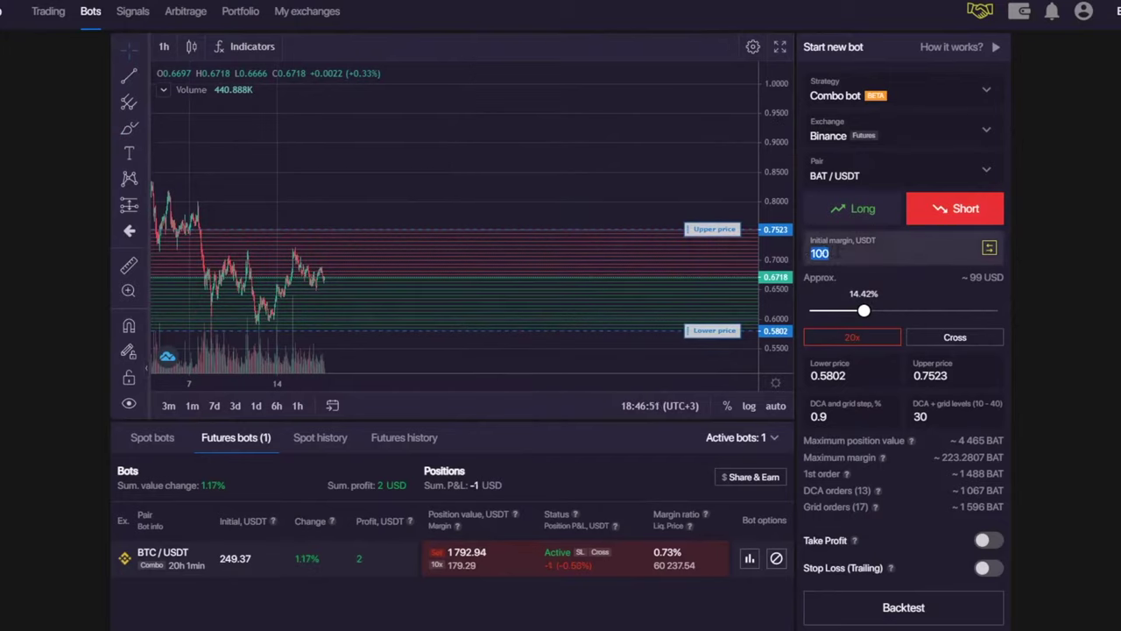
{"action": "type", "text": "200"}
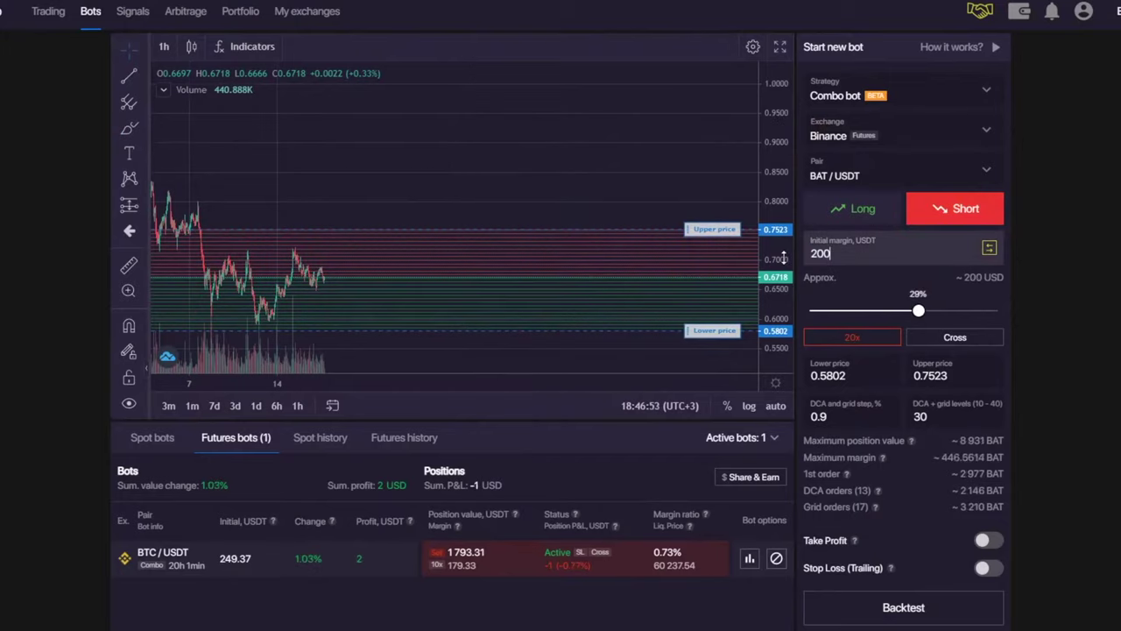
- Review the futures history for the pairs, profits and stop loss closings of past Combo bots
{"action": "left_click", "coordinate": [400, 441]}
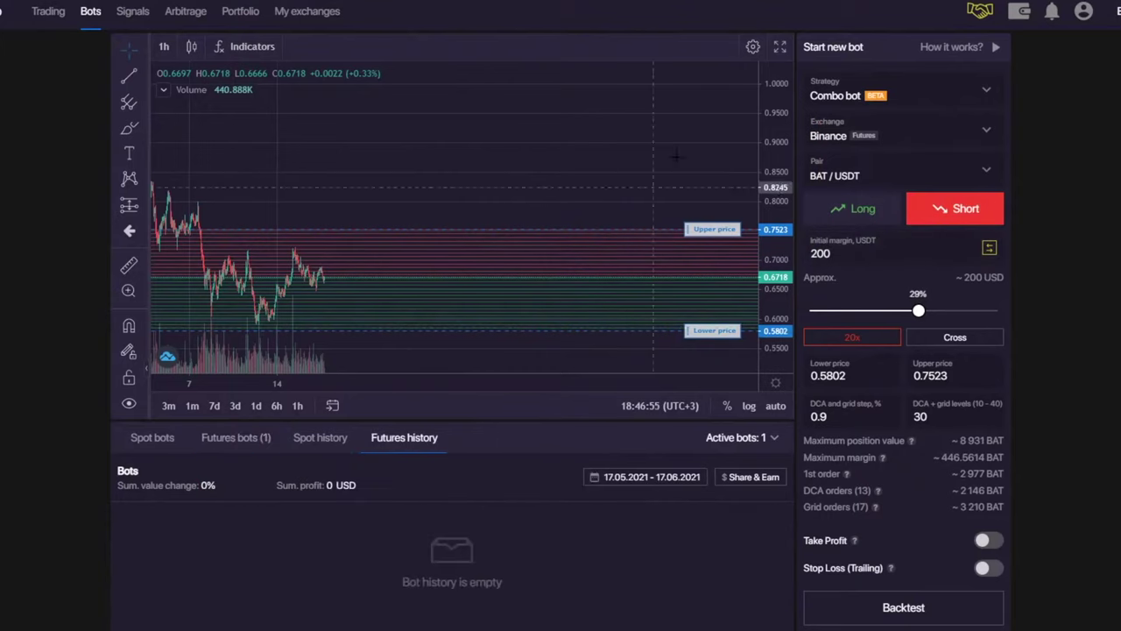
{"action": "scroll", "coordinate": [579, 413], "scroll_direction": "down", "scroll_amount": 6}
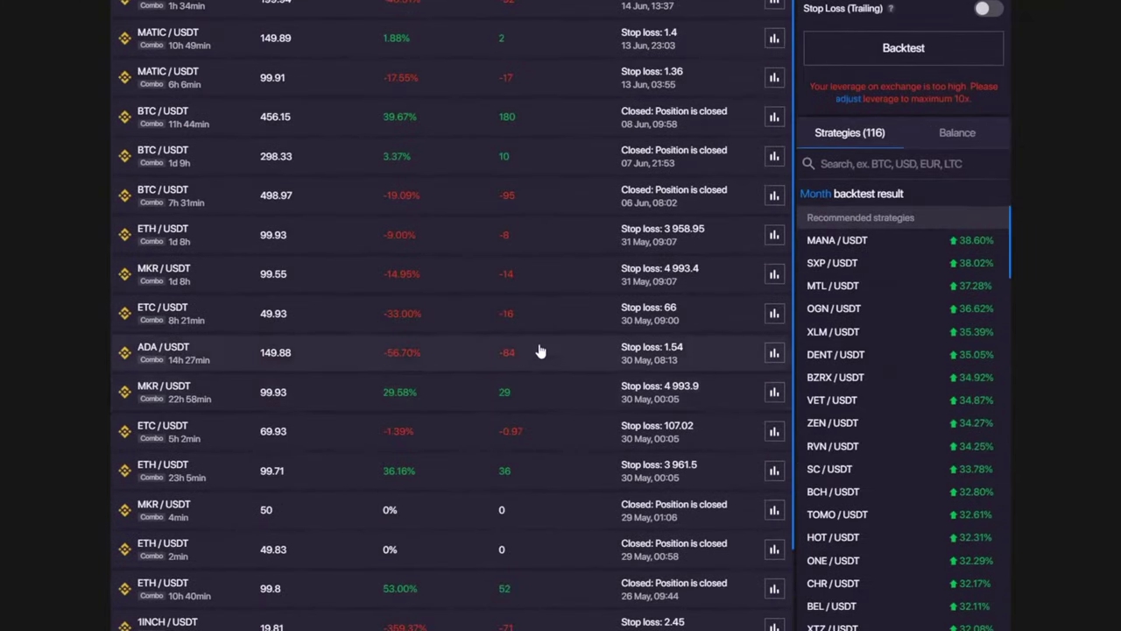
{"action": "scroll", "coordinate": [549, 362], "scroll_direction": "down", "scroll_amount": 3}
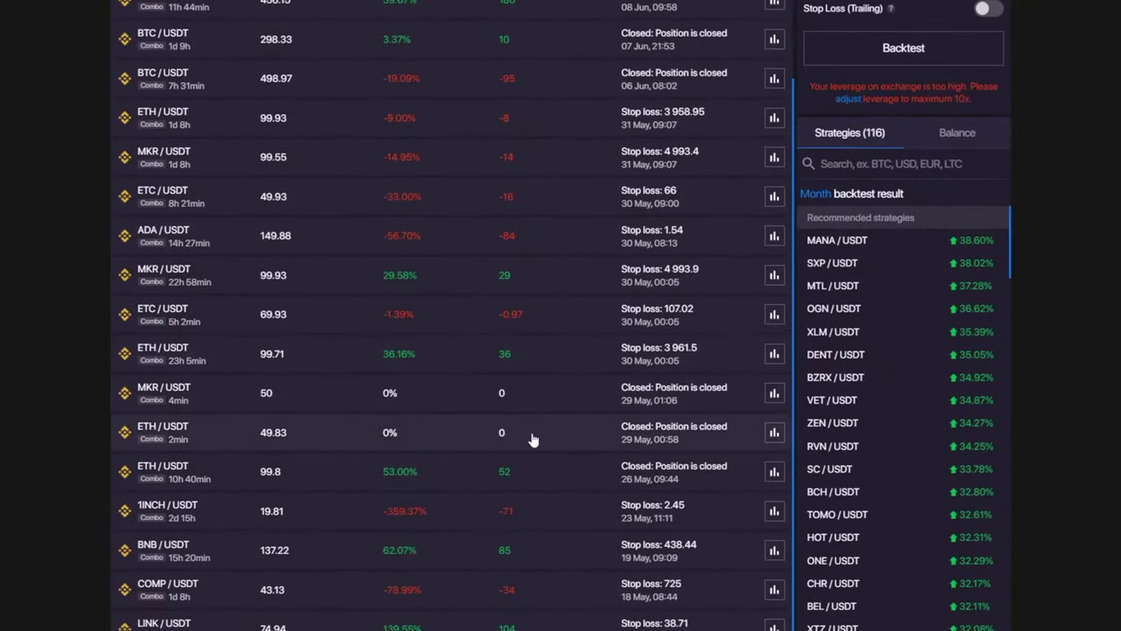
{"action": "scroll", "coordinate": [532, 440], "scroll_direction": "up", "scroll_amount": 10}
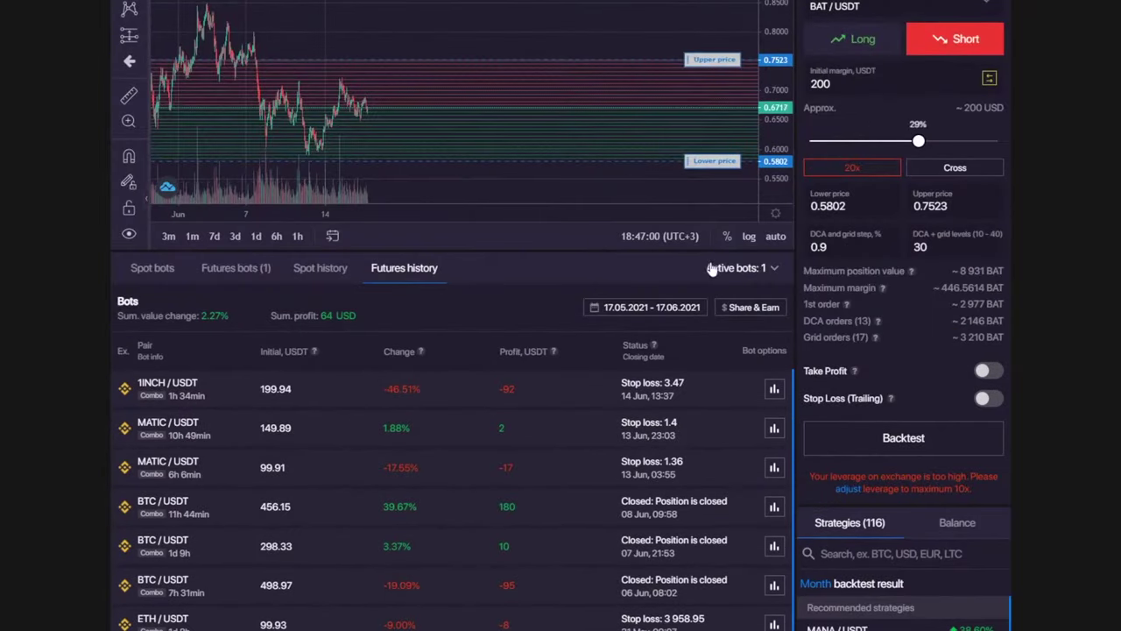
- Extend the futures history date range so that it starts on 1 October 2020
{"action": "left_click", "coordinate": [645, 307]}
{"action": "left_click", "coordinate": [476, 322]}
{"action": "left_click", "coordinate": [477, 322]}
{"action": "left_click", "coordinate": [477, 322]}
{"action": "left_click", "coordinate": [477, 322]}
{"action": "left_click", "coordinate": [477, 322]}
{"action": "left_click", "coordinate": [477, 322]}
{"action": "left_click", "coordinate": [477, 323]}
{"action": "left_click", "coordinate": [476, 322]}
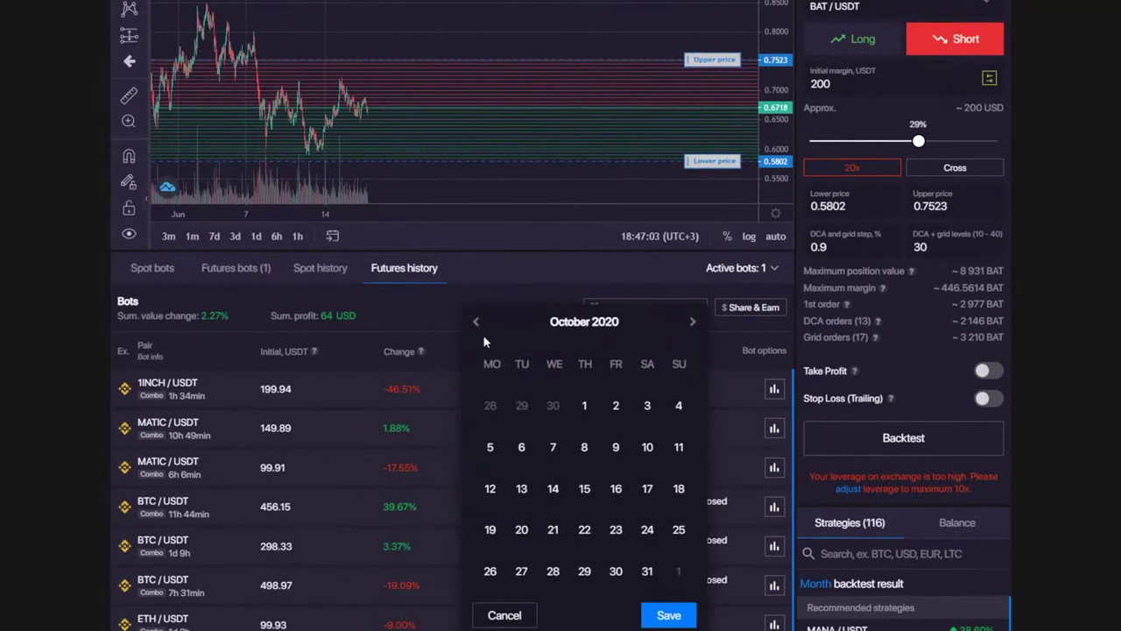
{"action": "left_click", "coordinate": [584, 406]}
{"action": "left_click", "coordinate": [664, 614]}
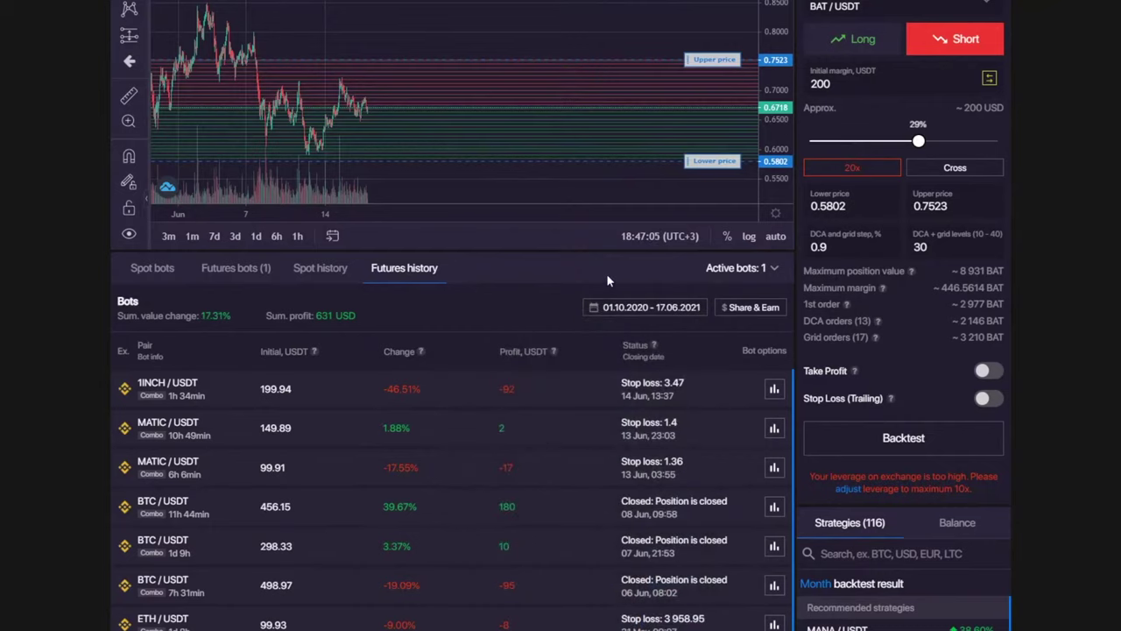
- Inspect the change and profit of the April ADA / USDT and REEF / USDT Combo bots, ending on the REEF bot that ran 9d 14h
{"action": "scroll", "coordinate": [405, 308], "scroll_direction": "down", "scroll_amount": 16}
{"action": "scroll", "coordinate": [406, 308], "scroll_direction": "down", "scroll_amount": 4}
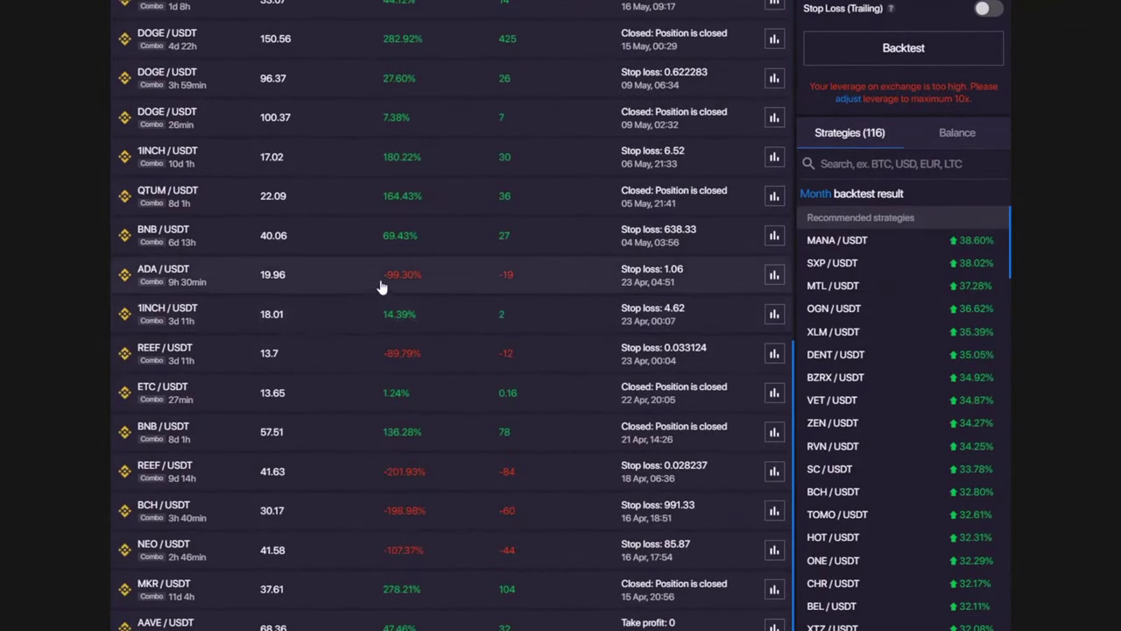
{"action": "left_click_drag", "start_coordinate": [379, 283], "coordinate": [425, 283]}
{"action": "left_click_drag", "start_coordinate": [384, 408], "coordinate": [419, 404]}
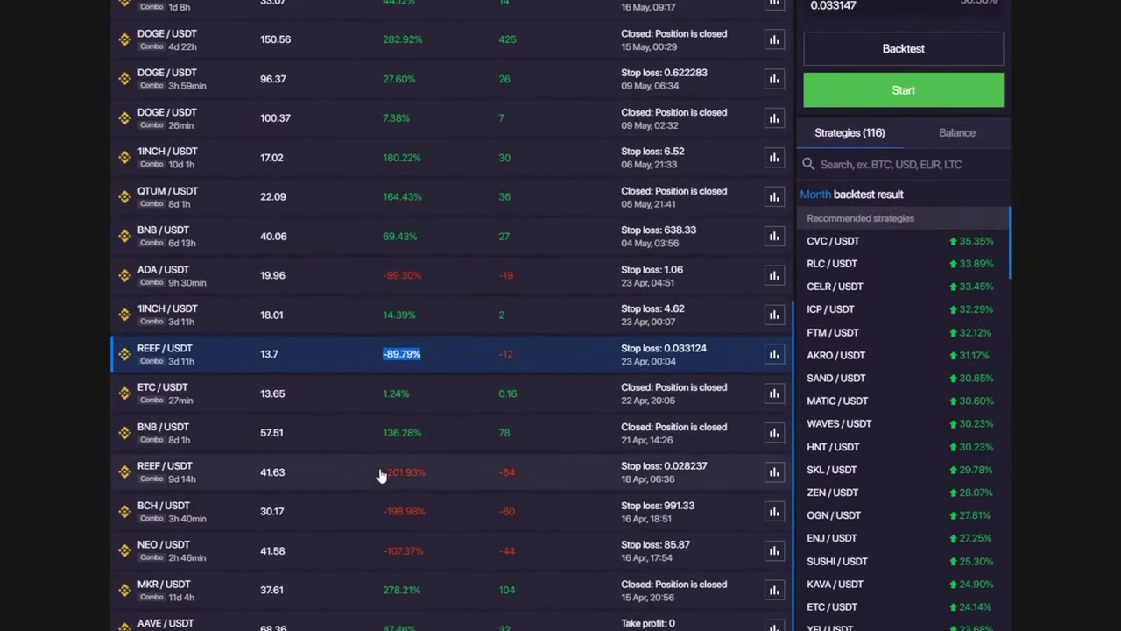
{"action": "mouse_move", "coordinate": [380, 474]}
{"action": "left_mouse_down"}
{"action": "mouse_move", "coordinate": [436, 476]}
{"action": "mouse_move", "coordinate": [378, 479]}
{"action": "left_mouse_up"}
{"action": "left_click", "coordinate": [361, 482]}
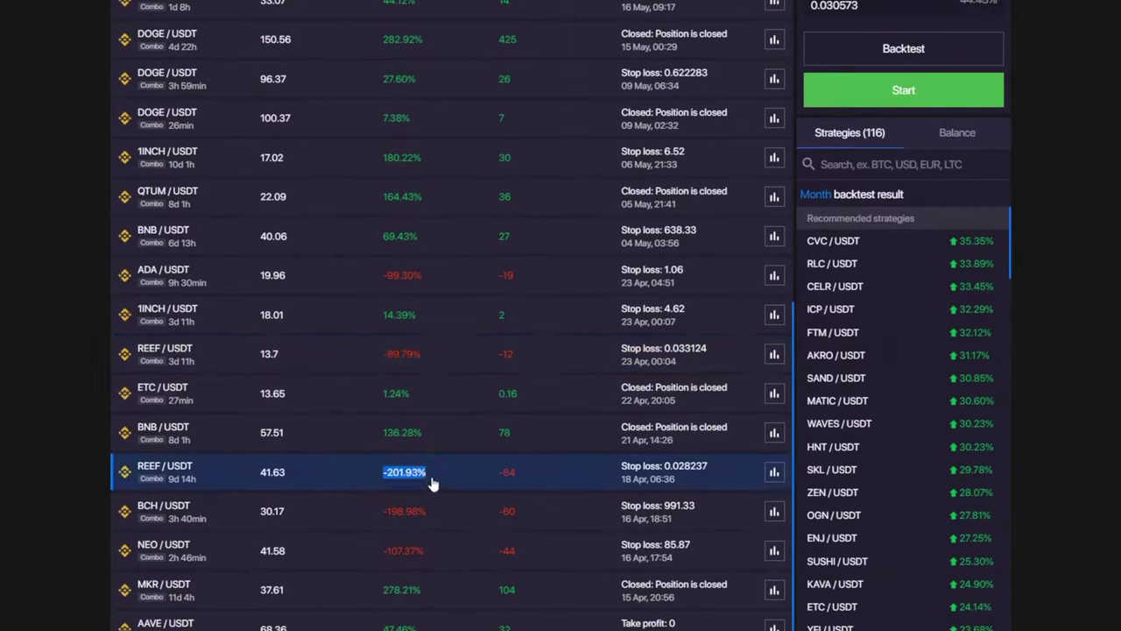
{"action": "left_click_drag", "start_coordinate": [522, 474], "coordinate": [495, 473]}
{"action": "left_click_drag", "start_coordinate": [288, 473], "coordinate": [250, 479]}
- Set the initial margin of the REEF / USDT Combo bot to 200 USDT
{"action": "scroll", "coordinate": [462, 399], "scroll_direction": "up", "scroll_amount": 15}
{"action": "scroll", "coordinate": [856, 153], "scroll_direction": "up", "scroll_amount": 1}
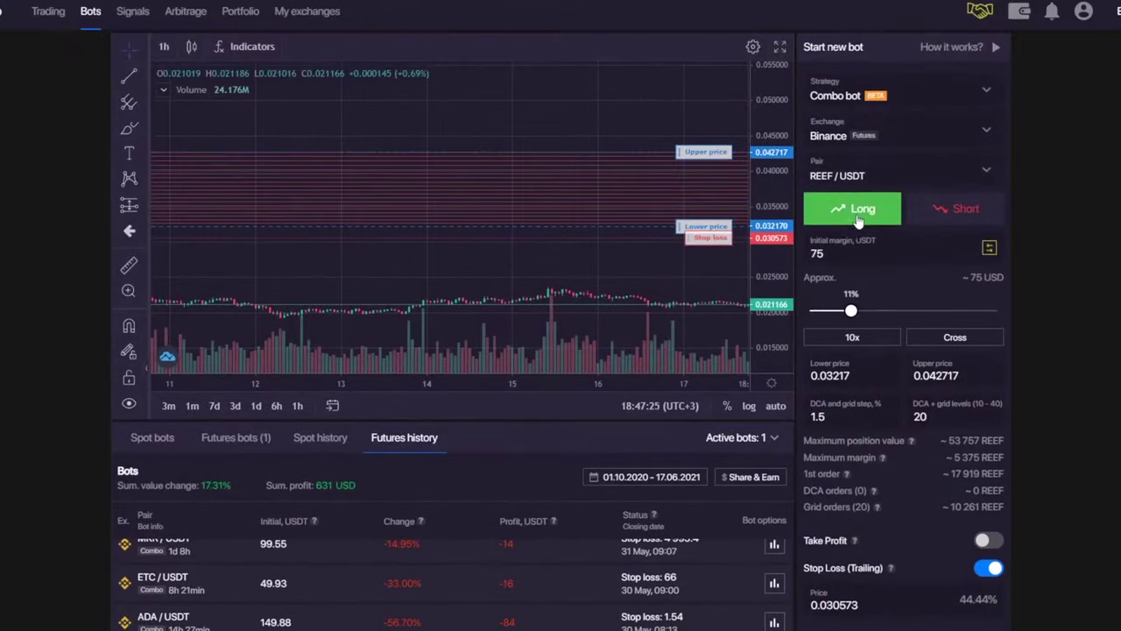
{"action": "left_click_drag", "start_coordinate": [841, 250], "coordinate": [807, 255]}
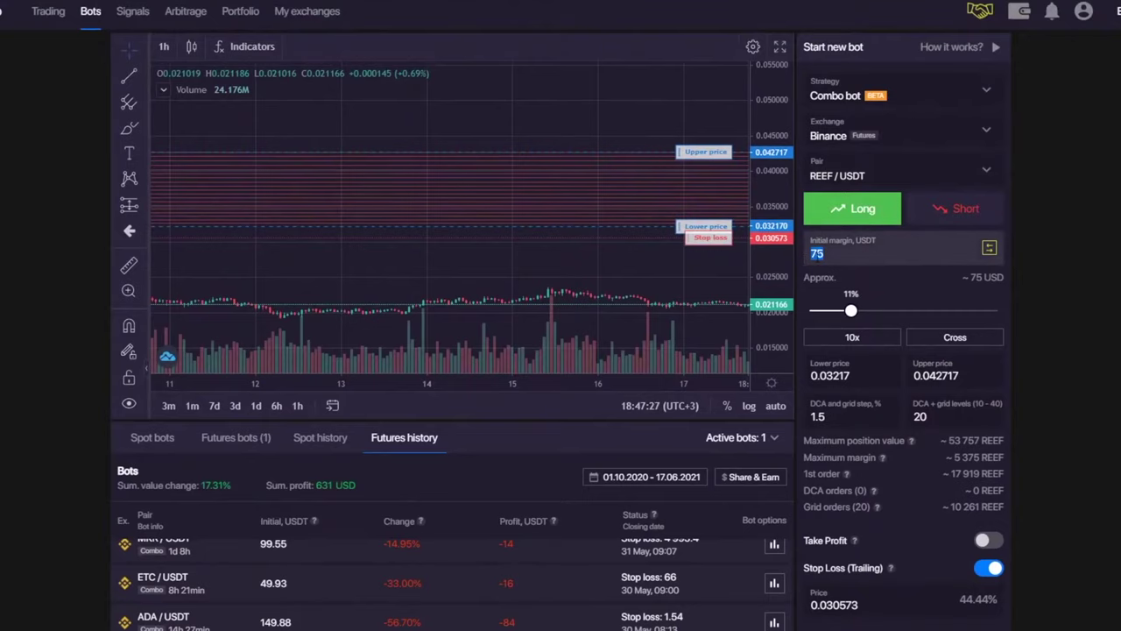
{"action": "type", "text": "200"}
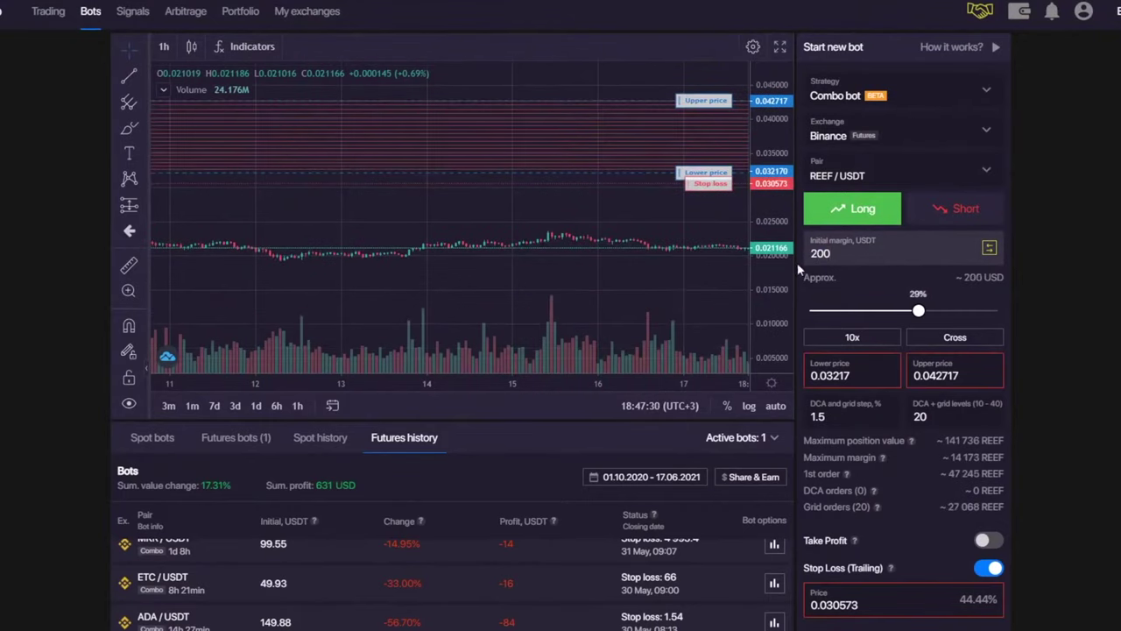
- Review the past bots' results again, then try an initial margin of 100 USDT for REEF / USDT and clear it
{"action": "scroll", "coordinate": [671, 417], "scroll_direction": "down", "scroll_amount": 15}
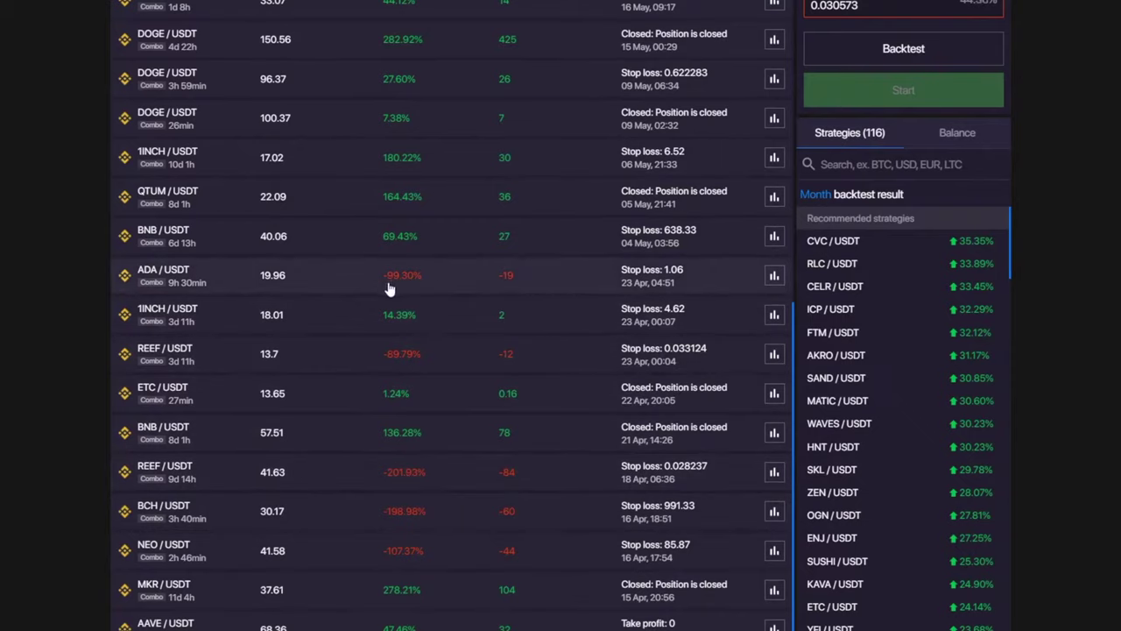
{"action": "scroll", "coordinate": [440, 455], "scroll_direction": "up", "scroll_amount": 6}
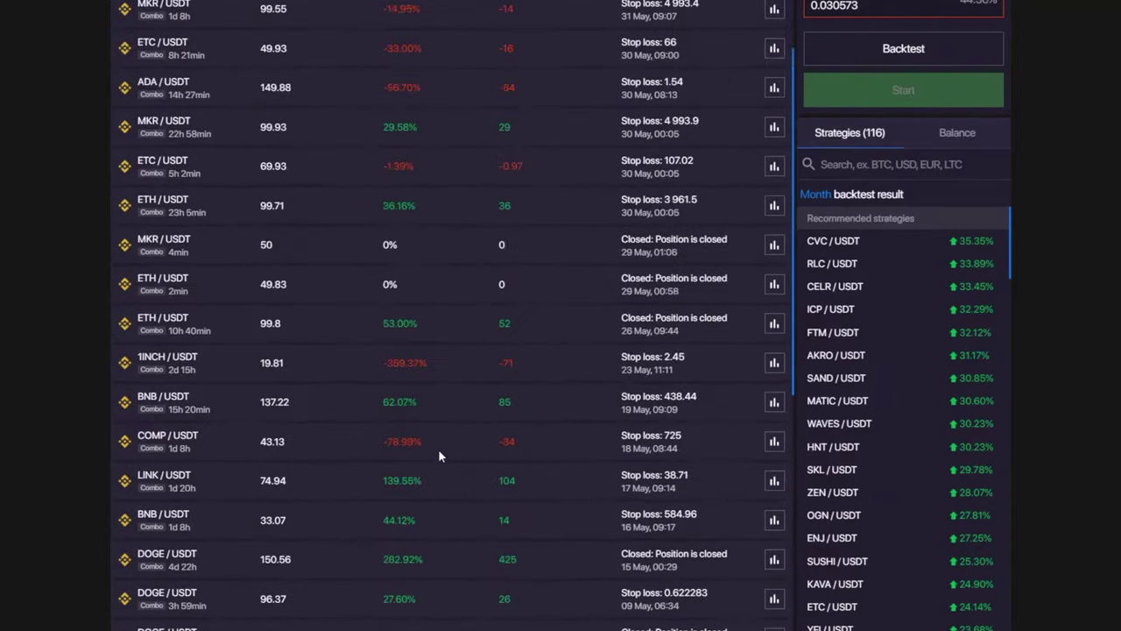
{"action": "scroll", "coordinate": [439, 455], "scroll_direction": "up", "scroll_amount": 10}
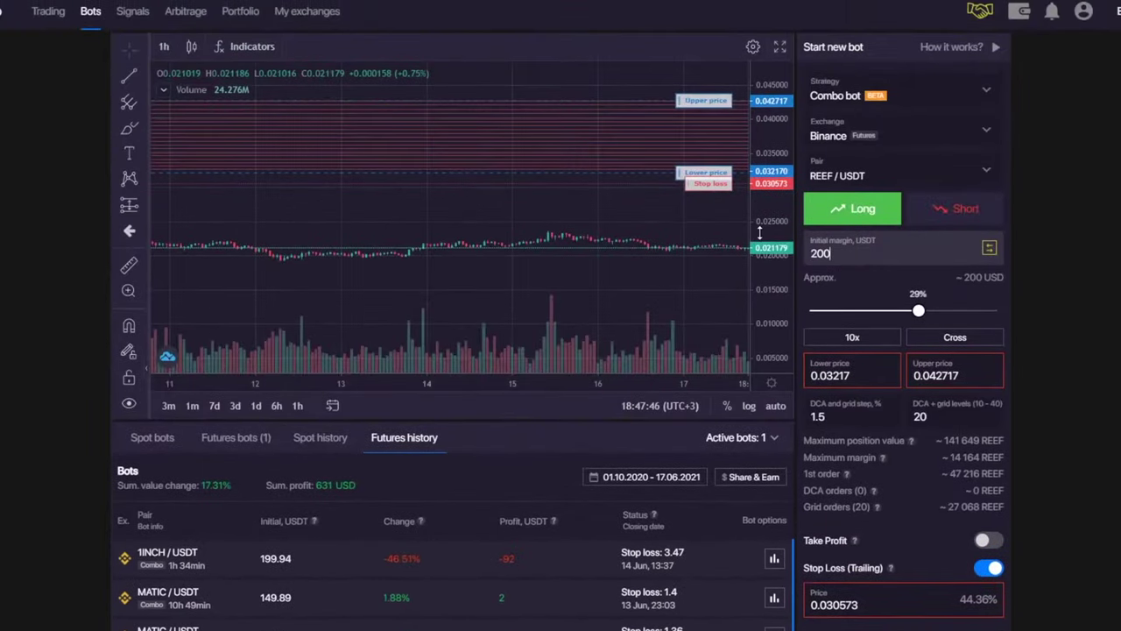
{"action": "left_click_drag", "start_coordinate": [830, 253], "coordinate": [746, 243]}
{"action": "key", "text": "BackSpace"}
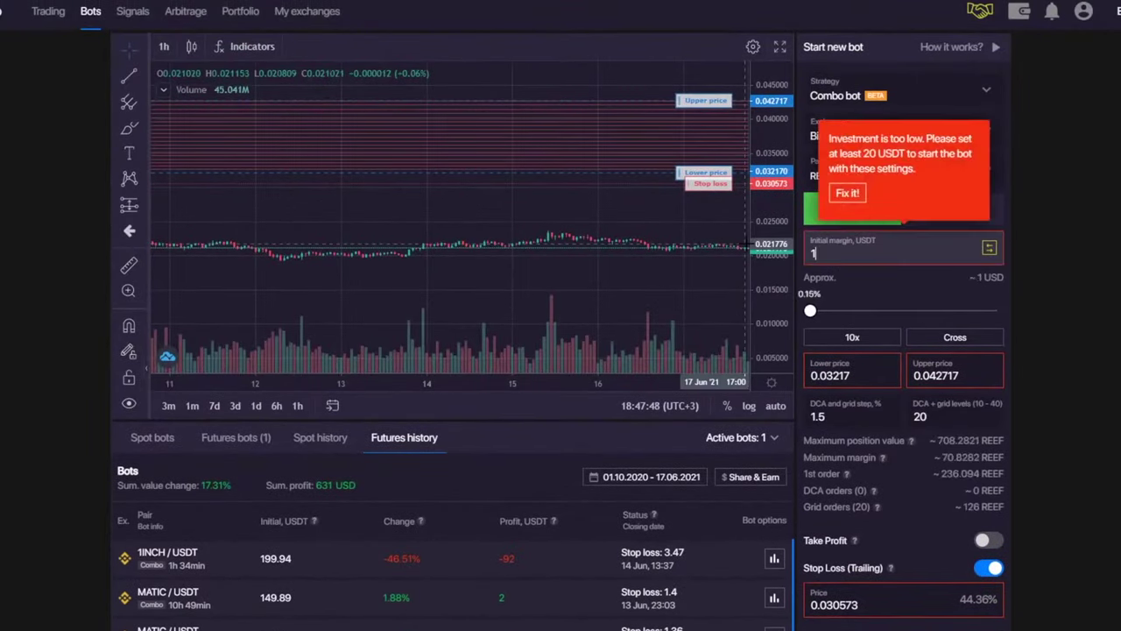
{"action": "type", "text": "100"}
{"action": "key", "text": "BackSpace"}
{"action": "key", "text": "BackSpace"}
{"action": "key", "text": "BackSpace"}
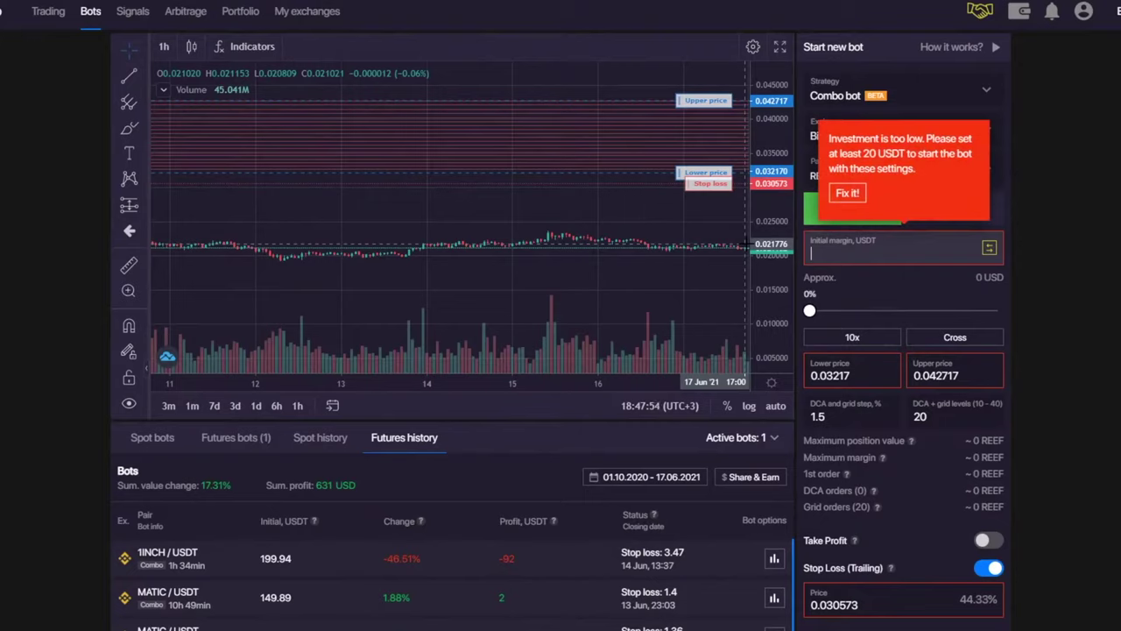
- Try initial margins of 200 and 300 USDT for the REEF / USDT bot, clearing each value
{"action": "type", "text": "200"}
{"action": "key", "text": "BackSpace"}
{"action": "key", "text": "BackSpace"}
{"action": "key", "text": "BackSpace"}
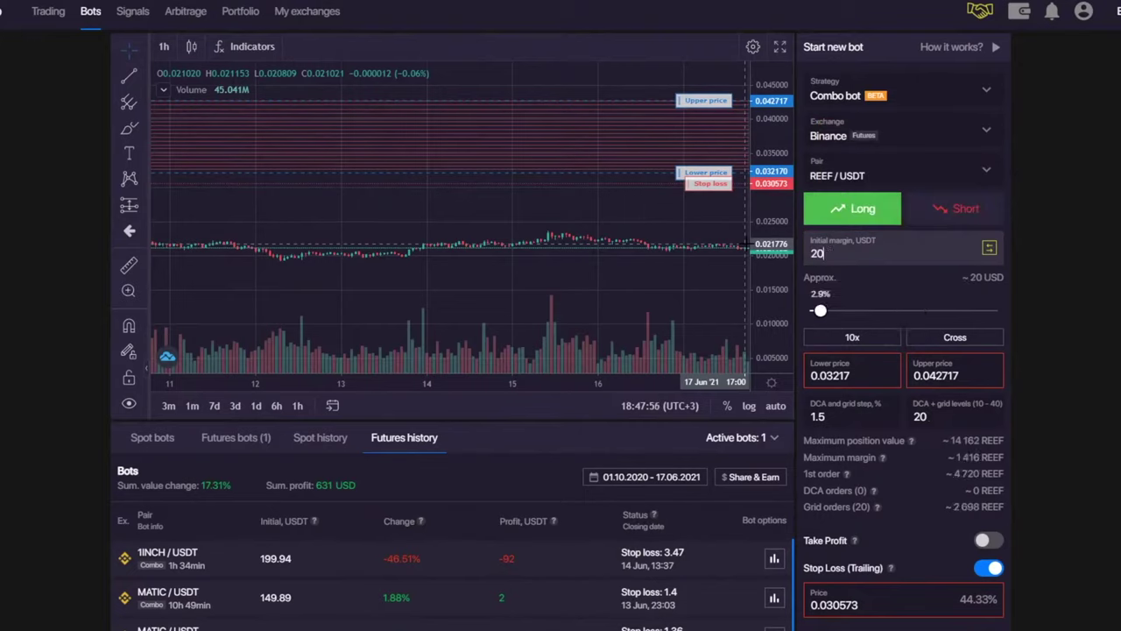
{"action": "type", "text": "300"}
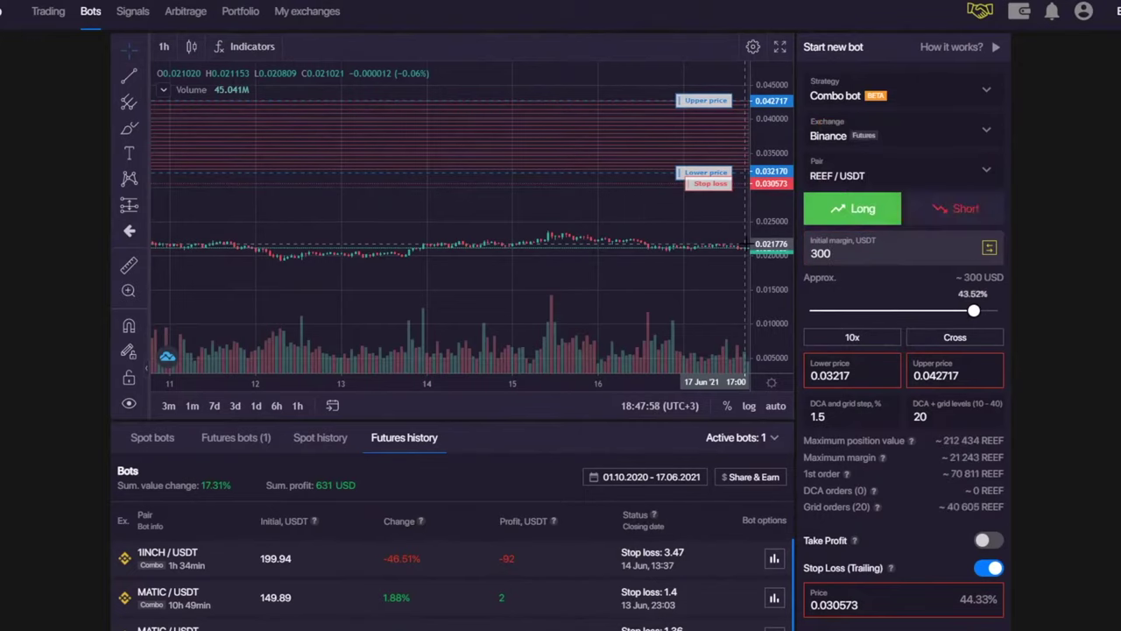
{"action": "key", "text": "BackSpace"}
{"action": "key", "text": "BackSpace"}
{"action": "key", "text": "BackSpace"}
- Try an initial margin of 600 USDT for the REEF / USDT bot, then clear the value
{"action": "type", "text": "6000"}
{"action": "key", "text": "BackSpace"}
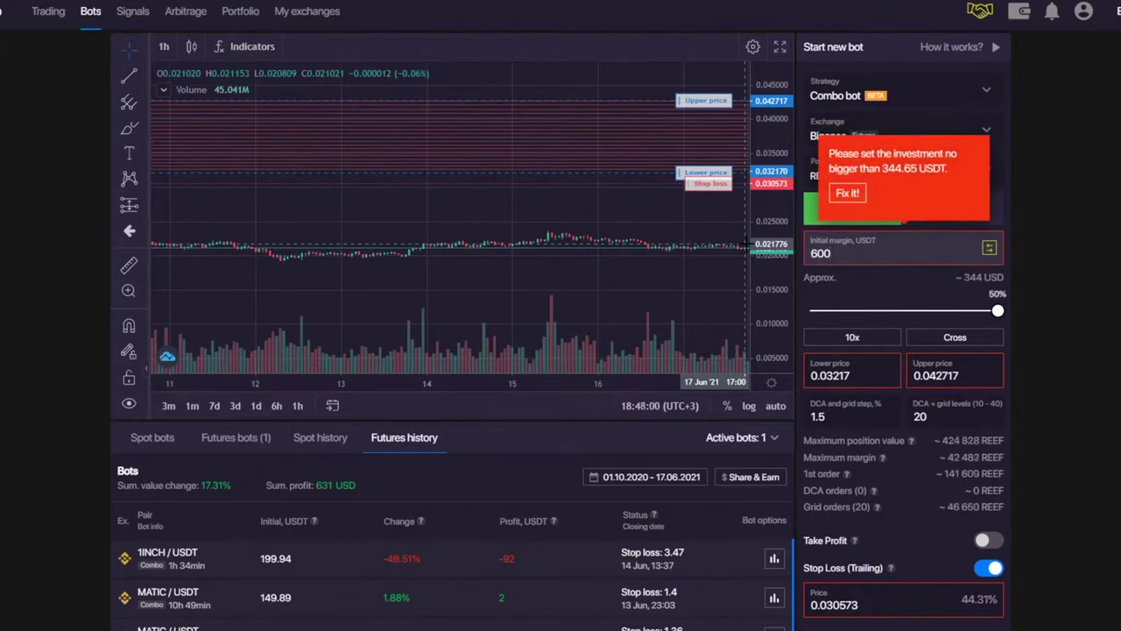
{"action": "key", "text": "BackSpace"}
{"action": "key", "text": "BackSpace"}
{"action": "key", "text": "BackSpace"}
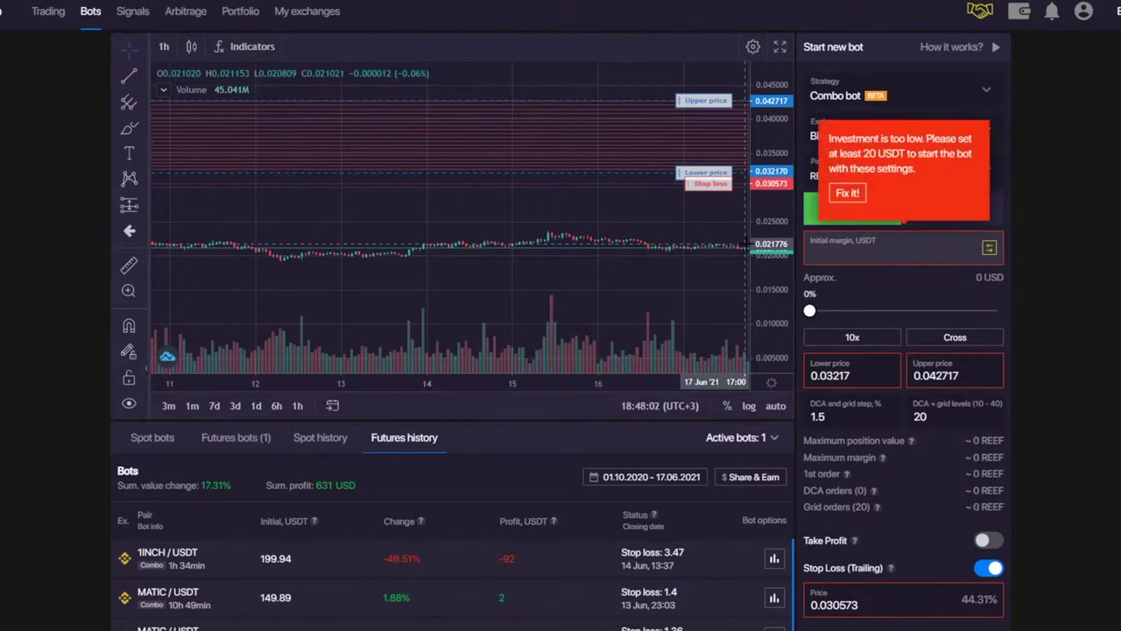
- Examine the REEF / USDT price history since May in relation to the bot's lower price, upper price and stop loss
{"action": "scroll", "coordinate": [464, 245], "scroll_direction": "down", "scroll_amount": 10}
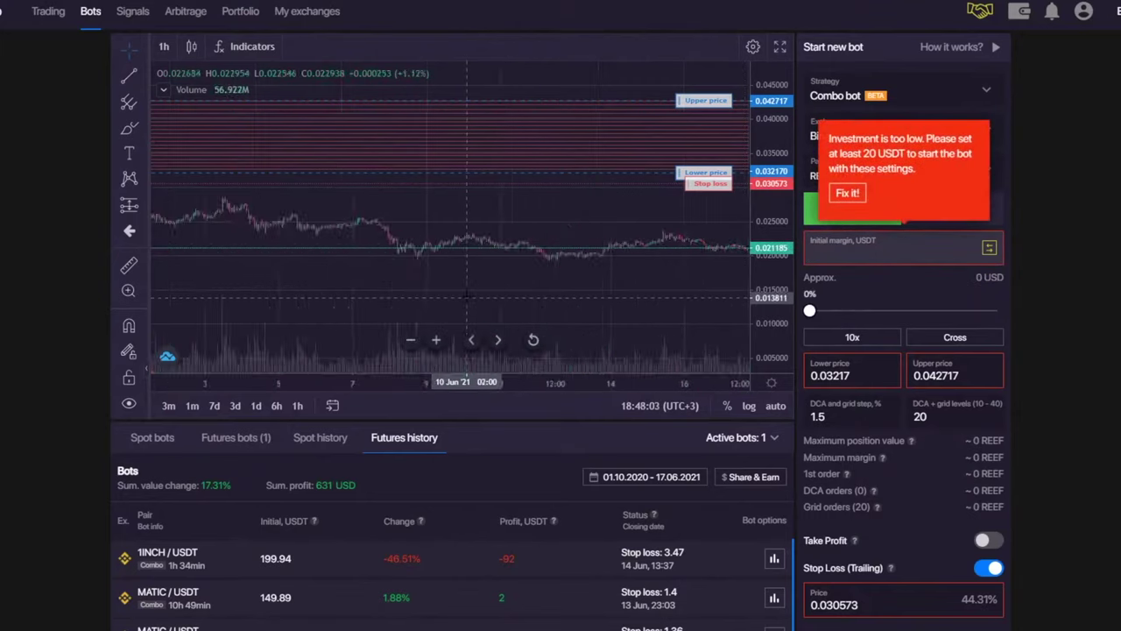
{"action": "left_click", "coordinate": [131, 56]}
{"action": "left_click", "coordinate": [417, 278]}
{"action": "left_click_drag", "start_coordinate": [416, 237], "coordinate": [294, 253]}
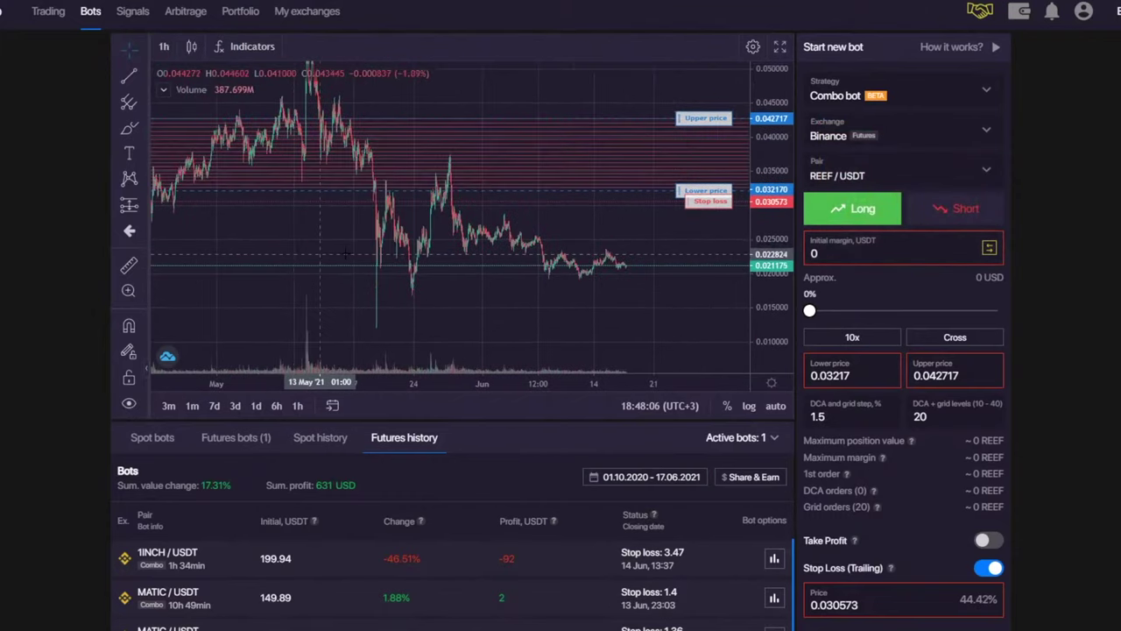
{"action": "left_click_drag", "start_coordinate": [626, 268], "coordinate": [460, 268]}
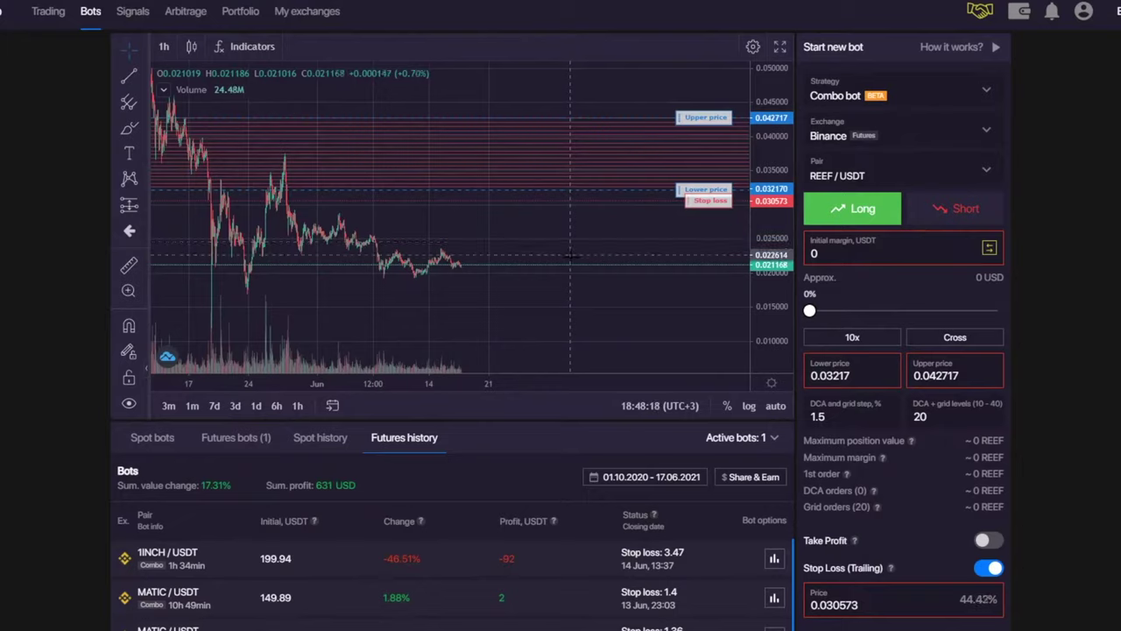
- Try an initial margin of 200 USDT for the REEF / USDT bot twice, clearing the value each time
{"action": "left_click_drag", "start_coordinate": [830, 253], "coordinate": [767, 250]}
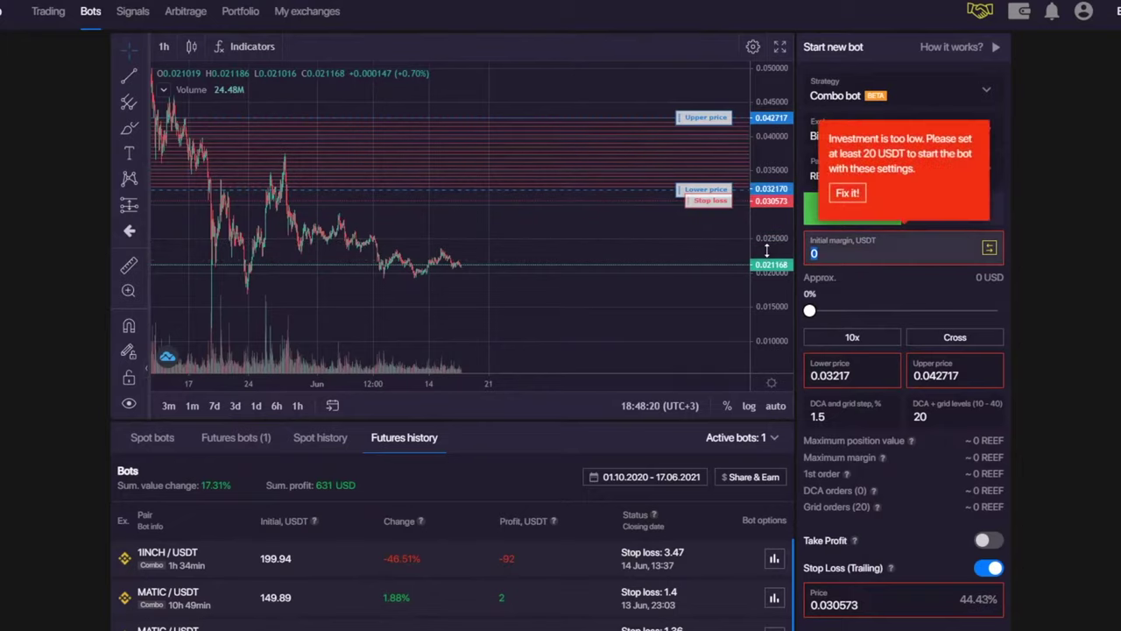
{"action": "type", "text": "200"}
{"action": "key", "text": "BackSpace"}
{"action": "key", "text": "BackSpace"}
{"action": "key", "text": "BackSpace"}
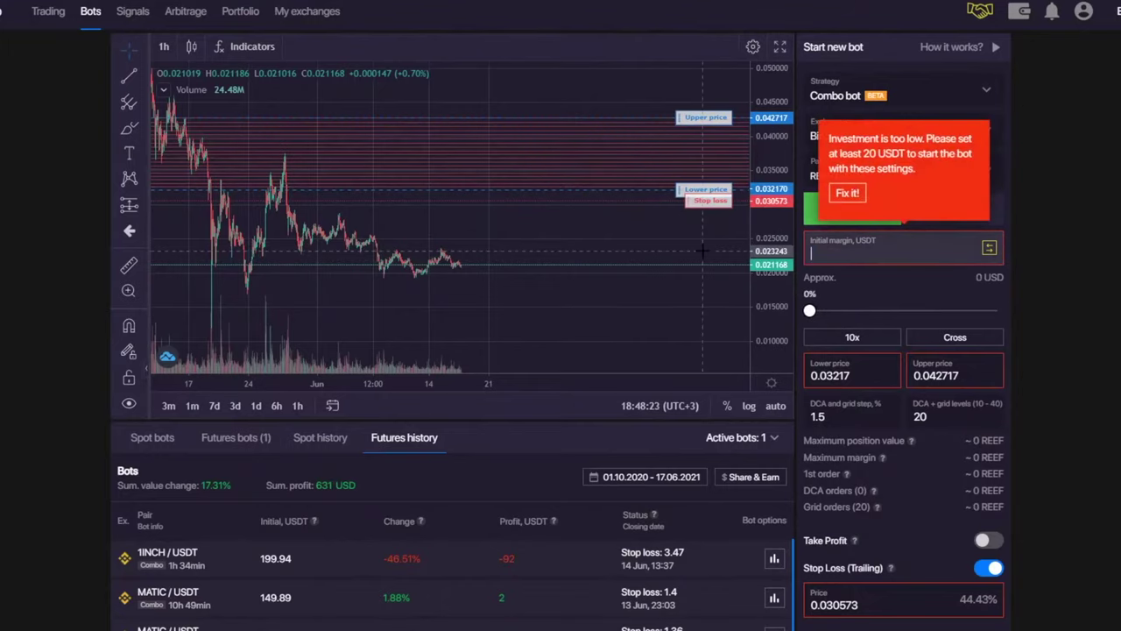
{"action": "scroll", "coordinate": [520, 485], "scroll_direction": "down", "scroll_amount": 4}
{"action": "scroll", "coordinate": [570, 315], "scroll_direction": "up", "scroll_amount": 4}
{"action": "left_click", "coordinate": [1087, 190]}
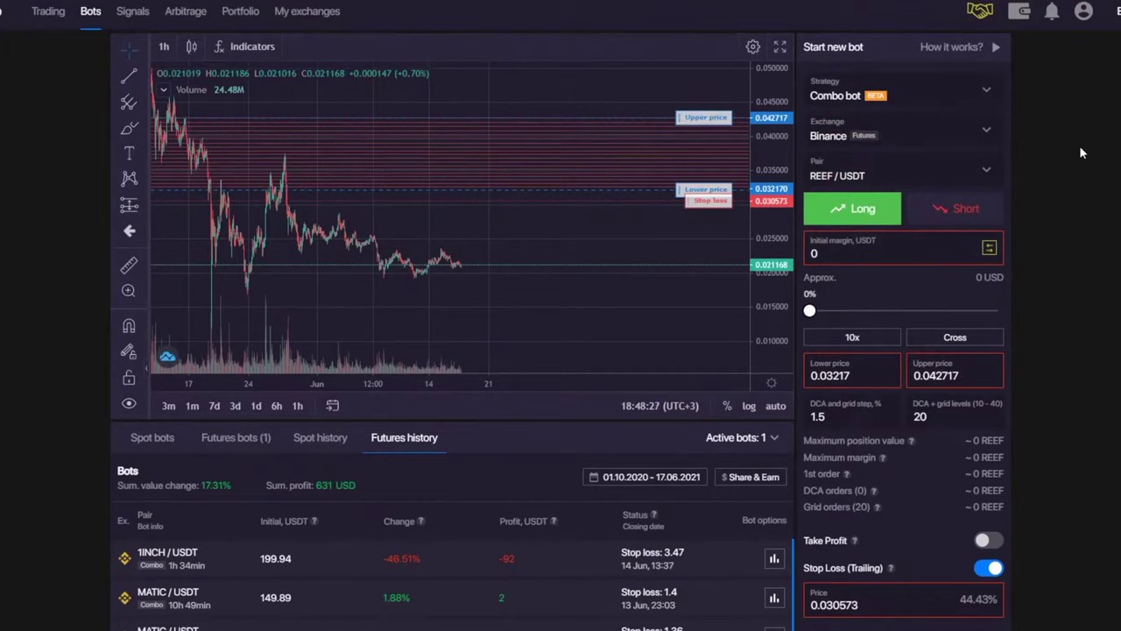
{"action": "left_click", "coordinate": [885, 253]}
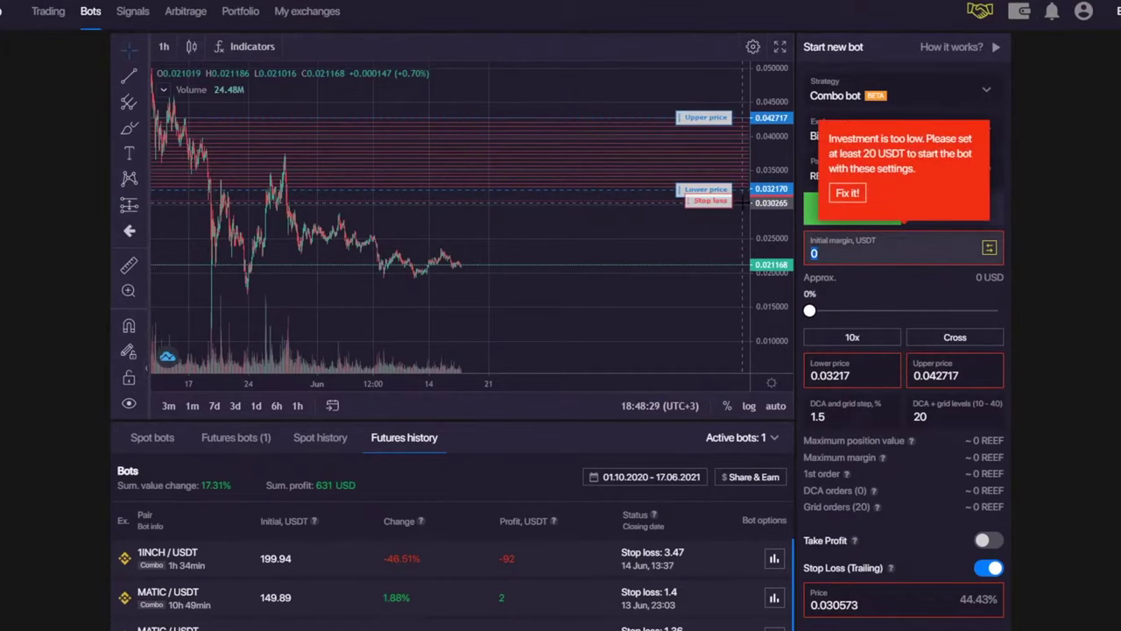
{"action": "type", "text": "200"}
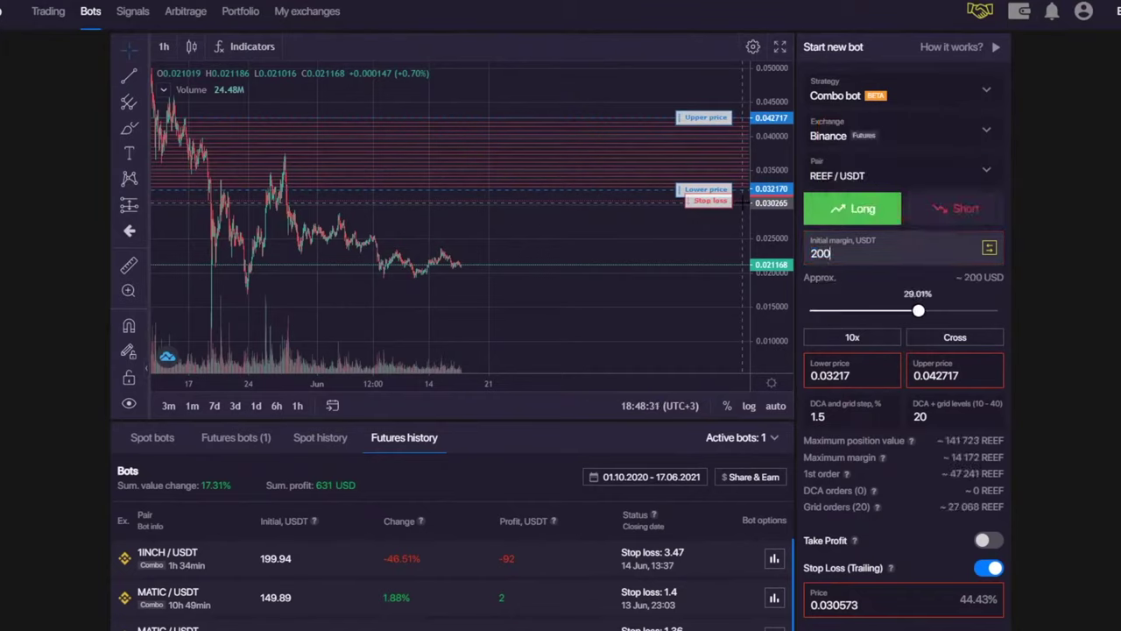
{"action": "key", "text": "BackSpace"}
{"action": "key", "text": "BackSpace"}
{"action": "key", "text": "BackSpace"}
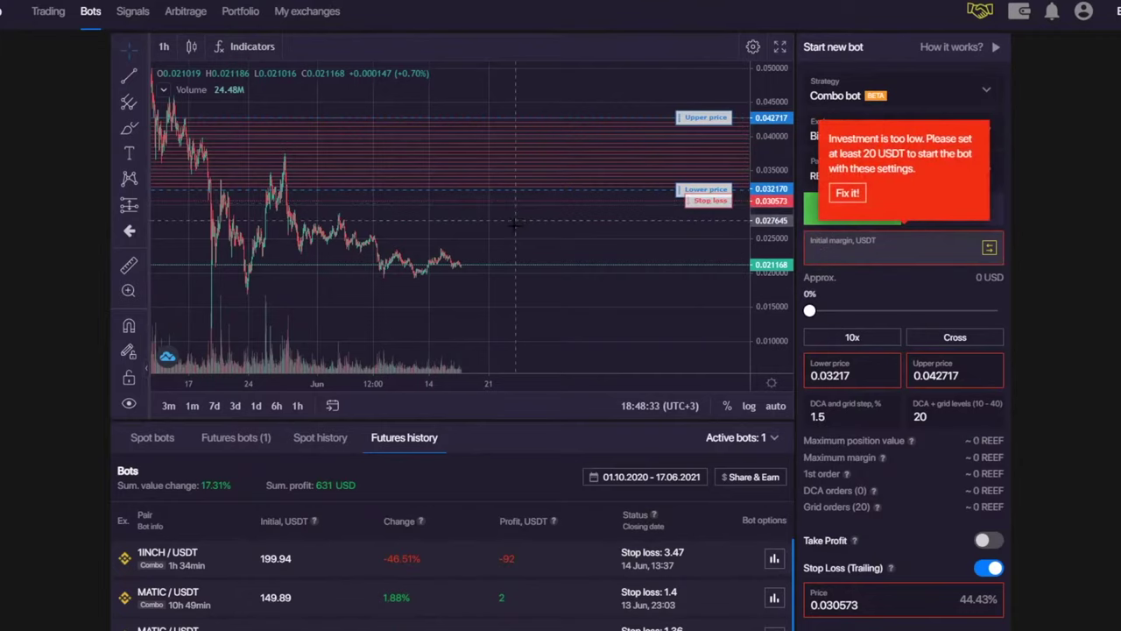
- Try initial margins of 100 and 200 USDT against the REEF / USDT grid, clearing each value
{"action": "left_click", "coordinate": [708, 123]}
{"action": "left_click_drag", "start_coordinate": [462, 114], "coordinate": [600, 101]}
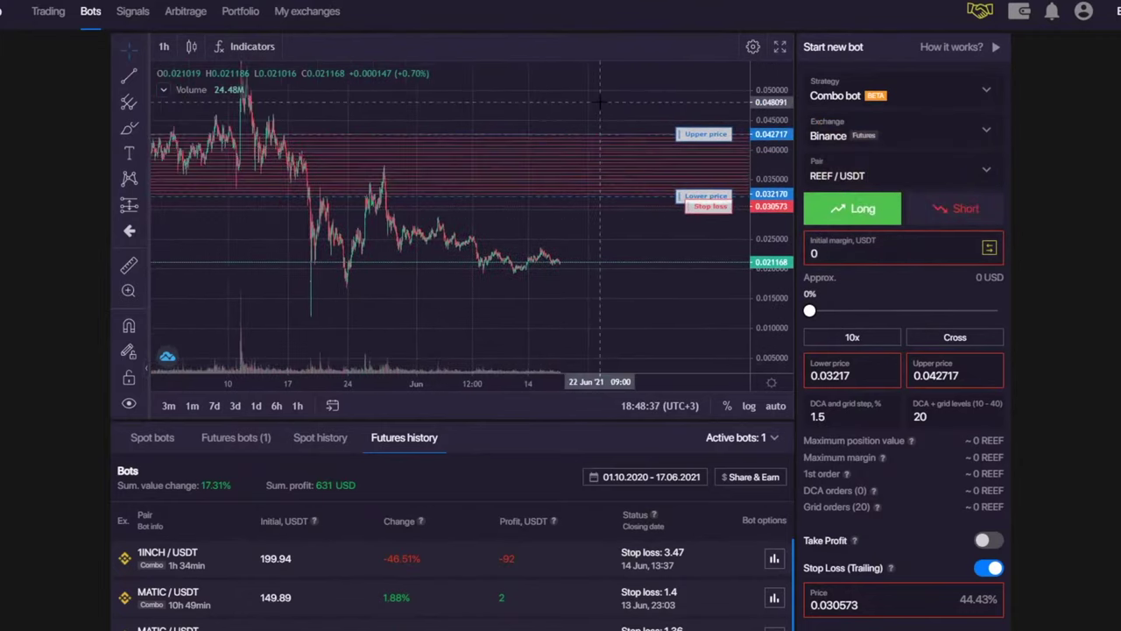
{"action": "left_click", "coordinate": [828, 254]}
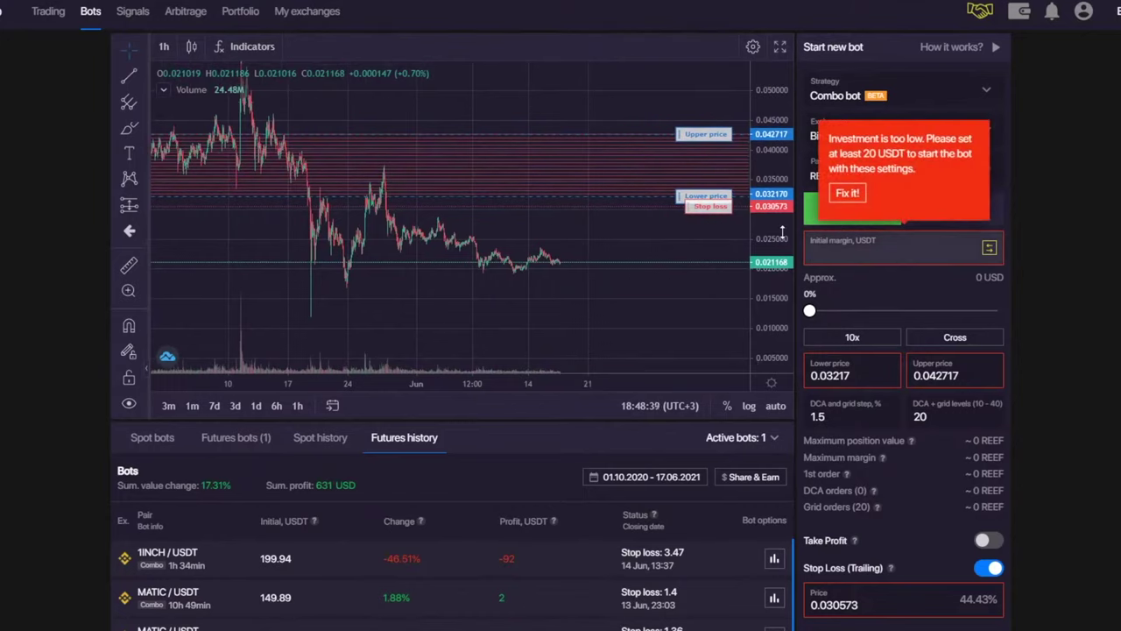
{"action": "type", "text": "100"}
{"action": "key", "text": "BackSpace"}
{"action": "key", "text": "BackSpace"}
{"action": "key", "text": "BackSpace"}
{"action": "type", "text": "200"}
{"action": "key", "text": "BackSpace"}
{"action": "key", "text": "BackSpace"}
{"action": "key", "text": "BackSpace"}
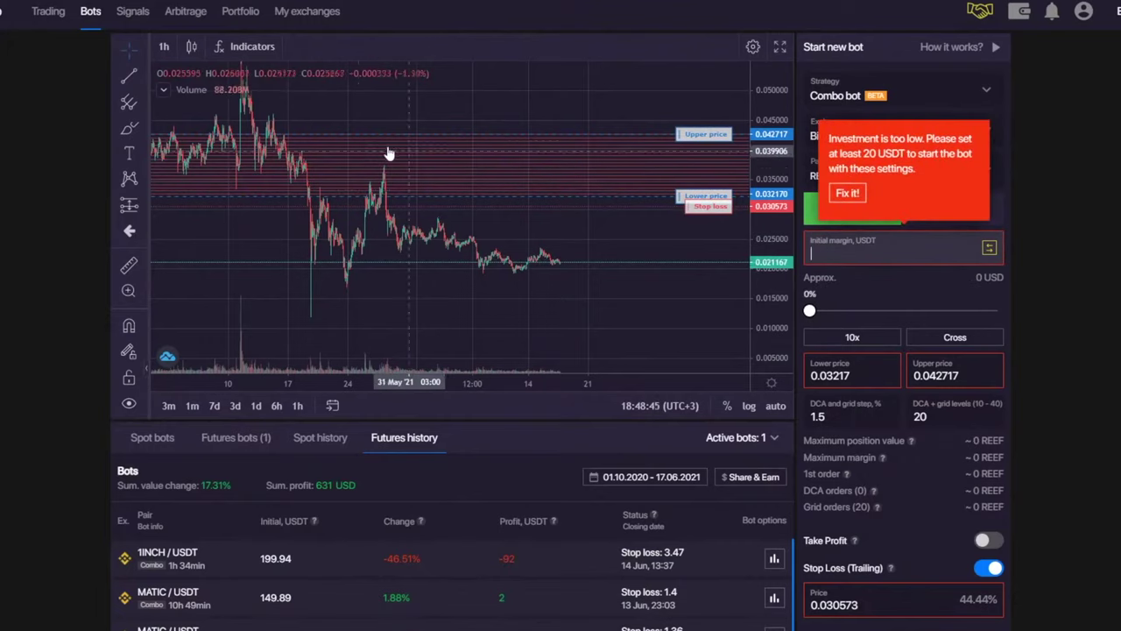
- Examine the REEF / USDT price peak in May above the grid's upper price
{"action": "left_click_drag", "start_coordinate": [391, 155], "coordinate": [438, 96]}
{"action": "left_click_drag", "start_coordinate": [763, 112], "coordinate": [762, 140]}
{"action": "left_click_drag", "start_coordinate": [649, 100], "coordinate": [578, 143]}
- Load the active BTC / USDT Combo bot from the futures bots onto the chart and inspect its orders and stop loss
{"action": "left_click", "coordinate": [207, 438]}
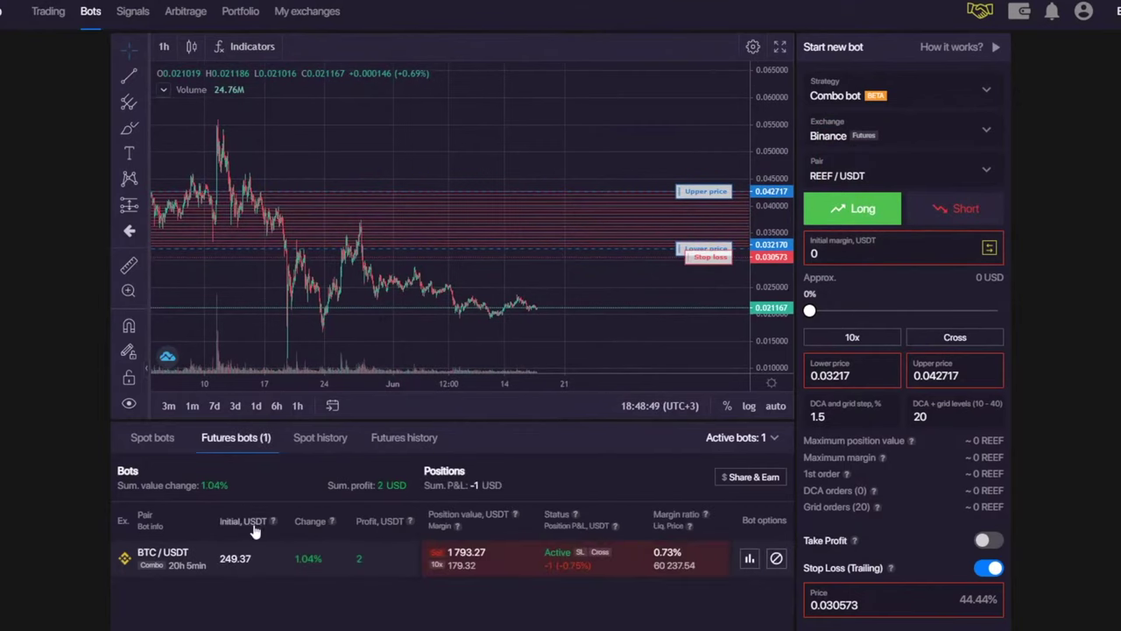
{"action": "left_click", "coordinate": [235, 565]}
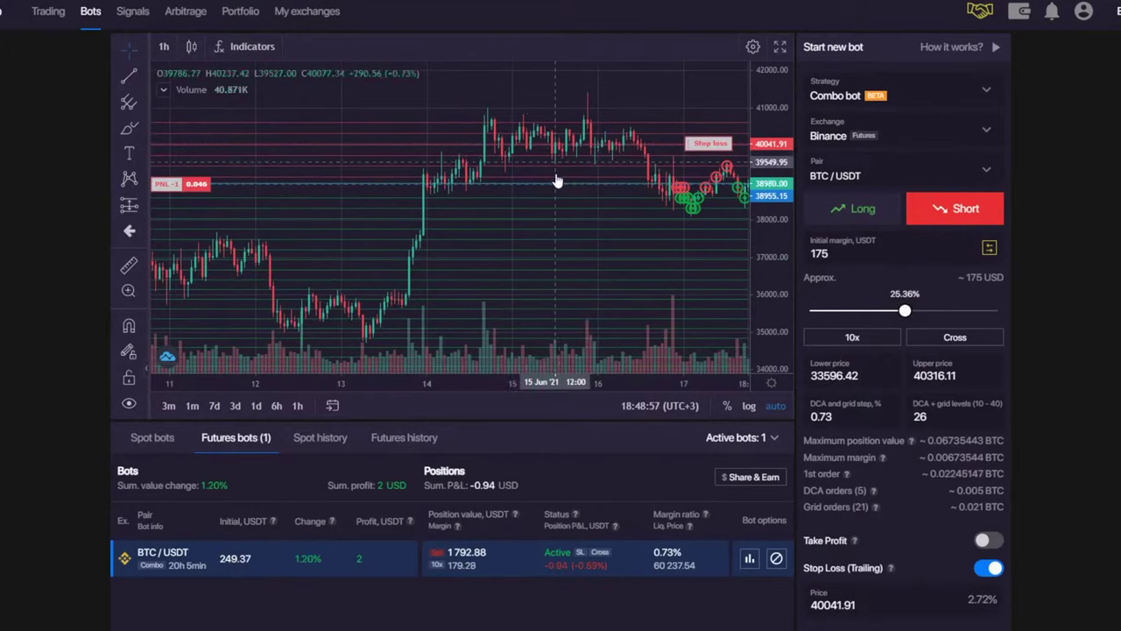
{"action": "left_click_drag", "start_coordinate": [569, 195], "coordinate": [346, 268]}
{"action": "scroll", "coordinate": [482, 209], "scroll_direction": "down", "scroll_amount": 1}
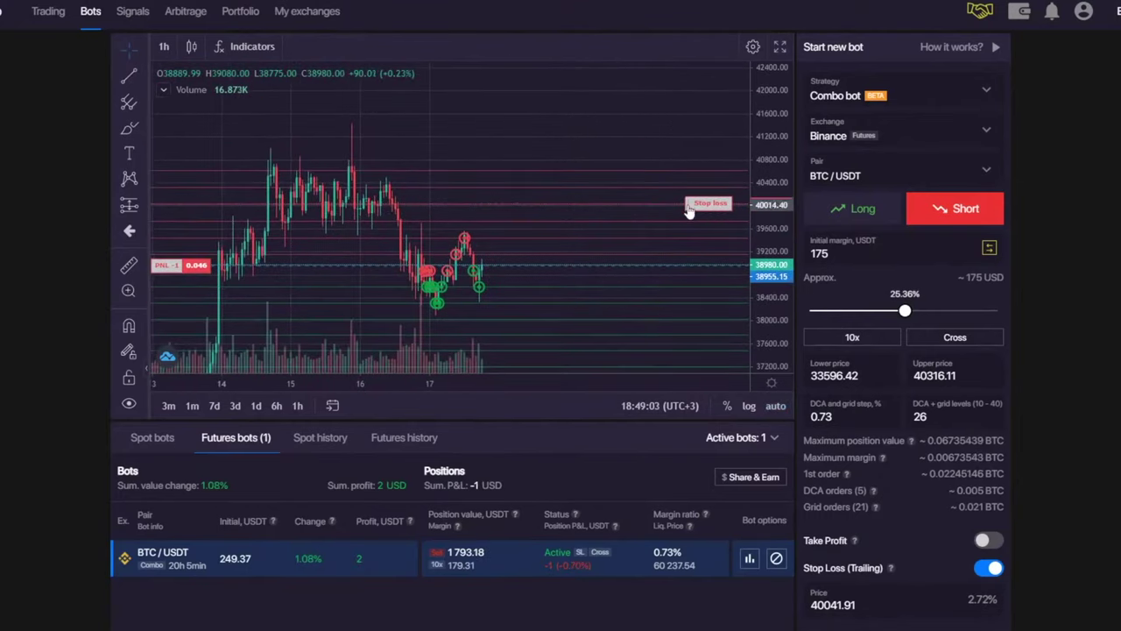
- Brush a small cross and a short stroke above the latest BTC / USDT price, then remove the drawings
{"action": "left_click", "coordinate": [128, 128]}
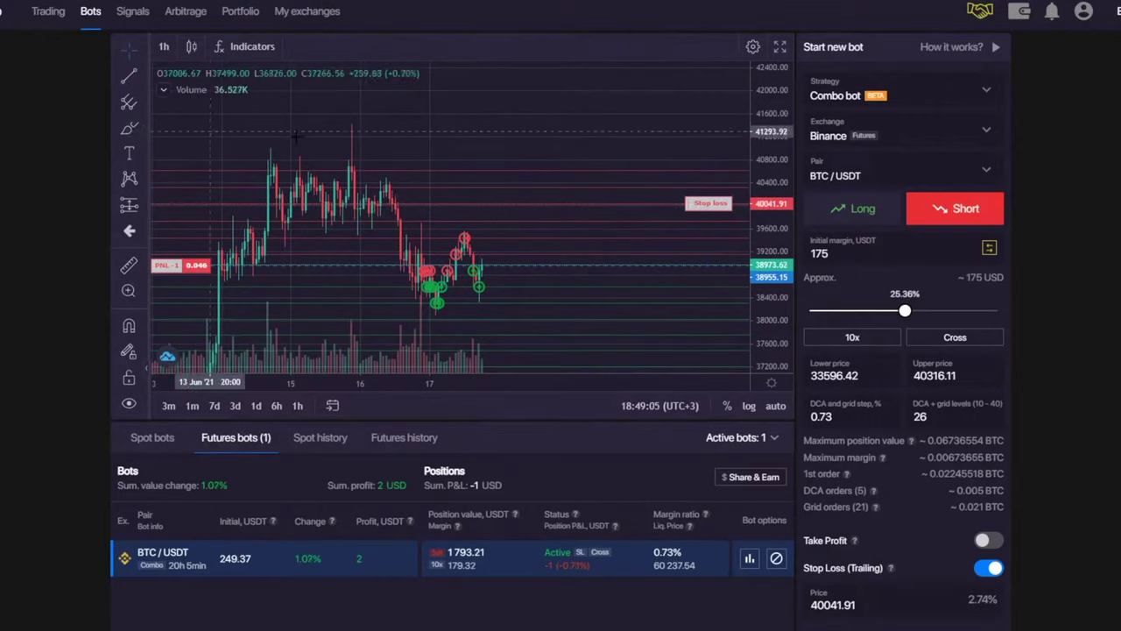
{"action": "mouse_move", "coordinate": [456, 159]}
{"action": "left_mouse_down"}
{"action": "mouse_move", "coordinate": [507, 191]}
{"action": "mouse_move", "coordinate": [511, 179]}
{"action": "left_mouse_up"}
{"action": "left_click", "coordinate": [726, 87]}
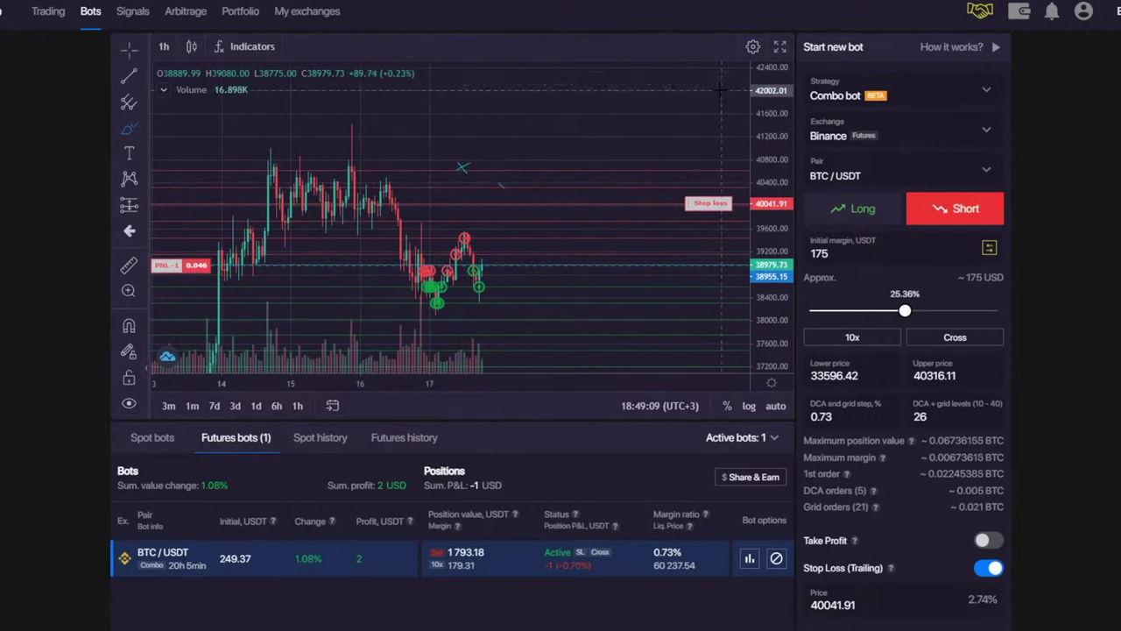
{"action": "right_click", "coordinate": [536, 120]}
{"action": "left_click", "coordinate": [593, 189]}
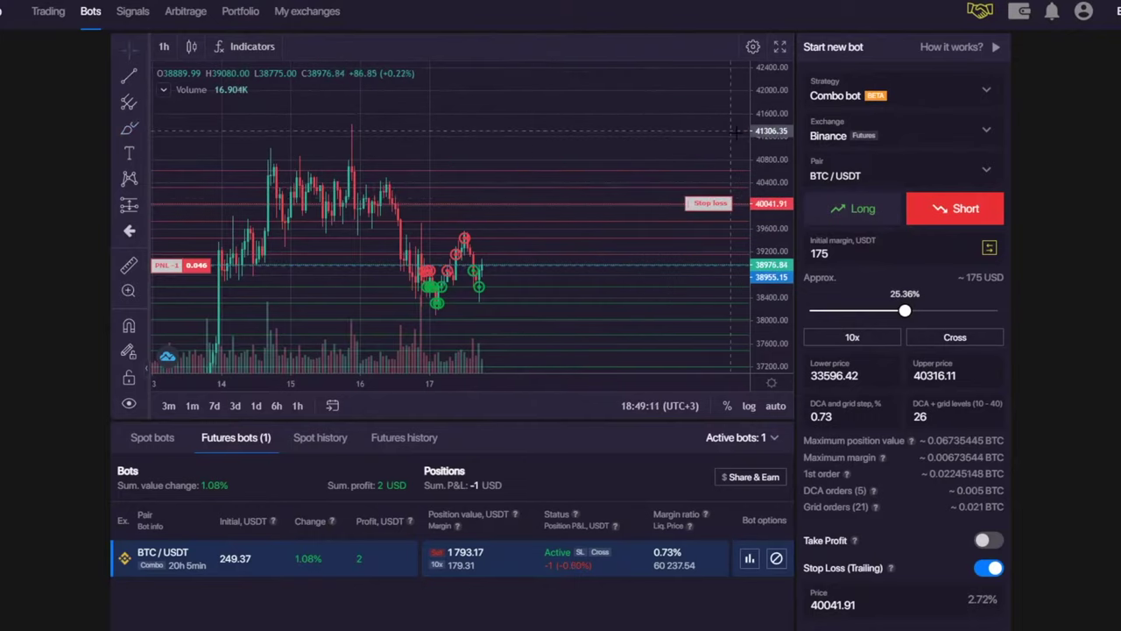
- Examine the active BTC / USDT bot's executed orders and its stop loss against the mid-June price highs
{"action": "left_click_drag", "start_coordinate": [771, 127], "coordinate": [772, 205]}
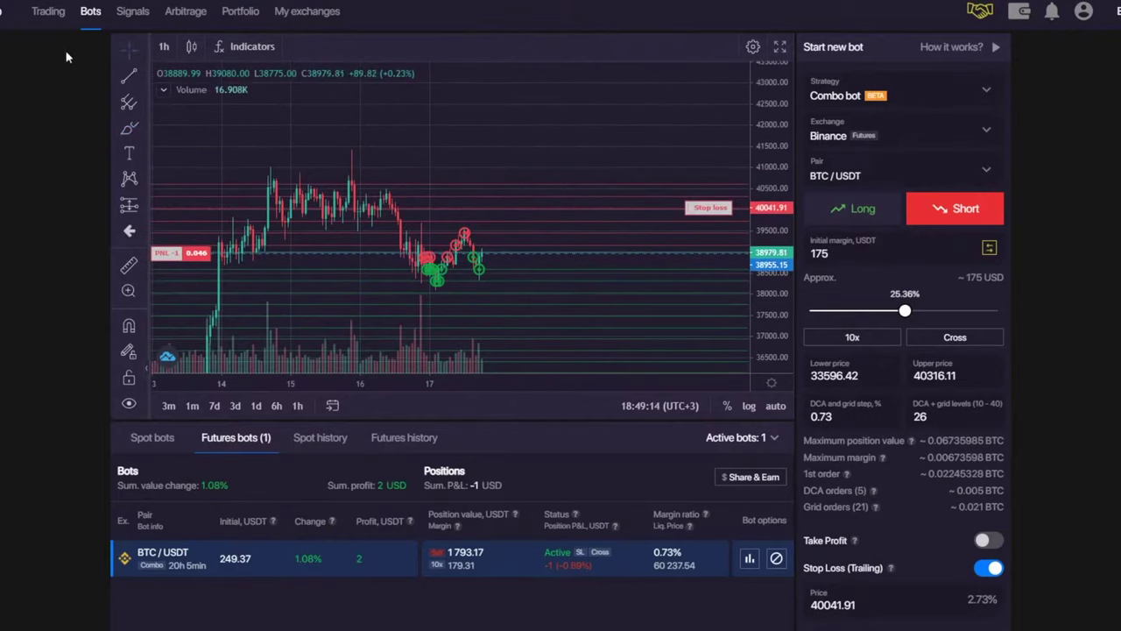
{"action": "left_click", "coordinate": [144, 50]}
{"action": "left_click", "coordinate": [516, 122]}
{"action": "left_click_drag", "start_coordinate": [534, 169], "coordinate": [525, 129]}
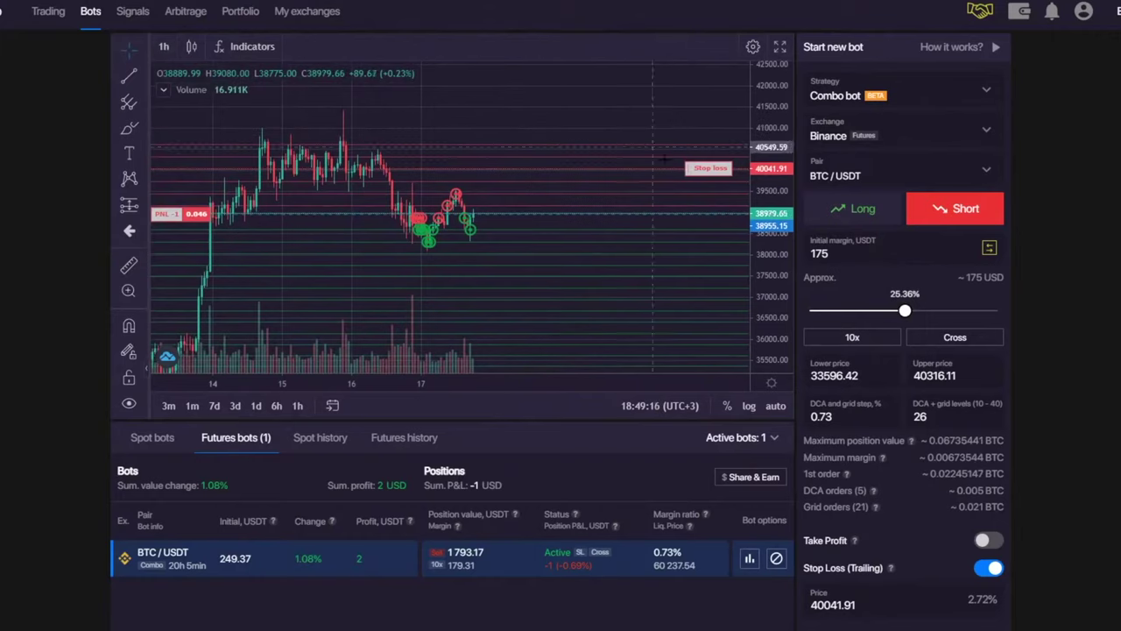
{"action": "scroll", "coordinate": [638, 178], "scroll_direction": "up", "scroll_amount": 3}
{"action": "scroll", "coordinate": [638, 179], "scroll_direction": "down", "scroll_amount": 5}
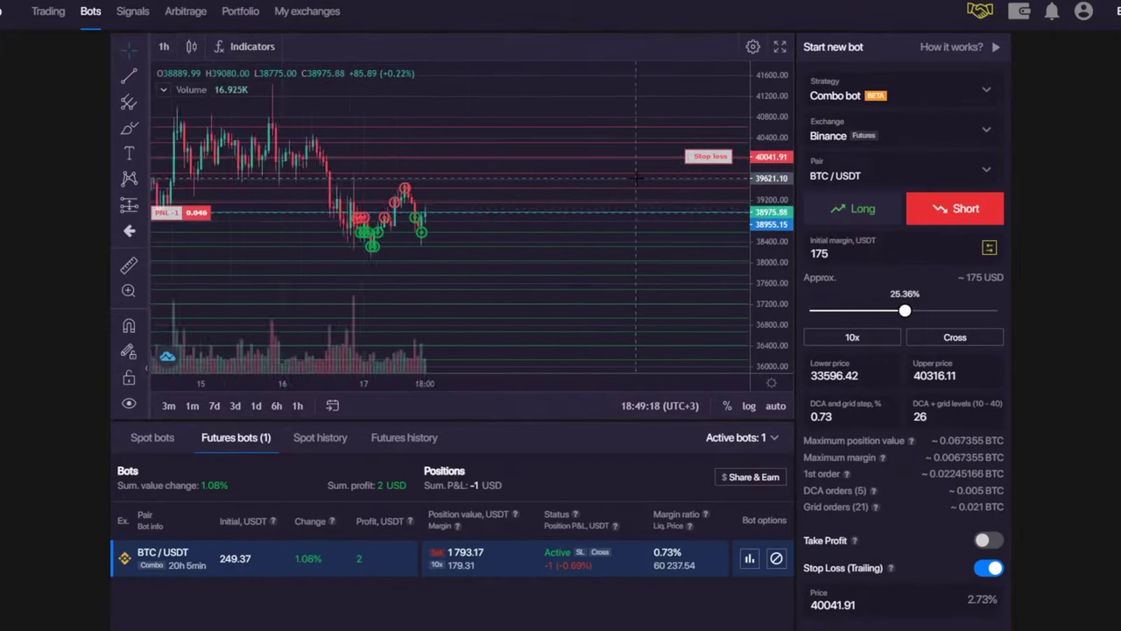
{"action": "left_click_drag", "start_coordinate": [619, 134], "coordinate": [604, 149]}
{"action": "left_click_drag", "start_coordinate": [777, 303], "coordinate": [777, 253]}
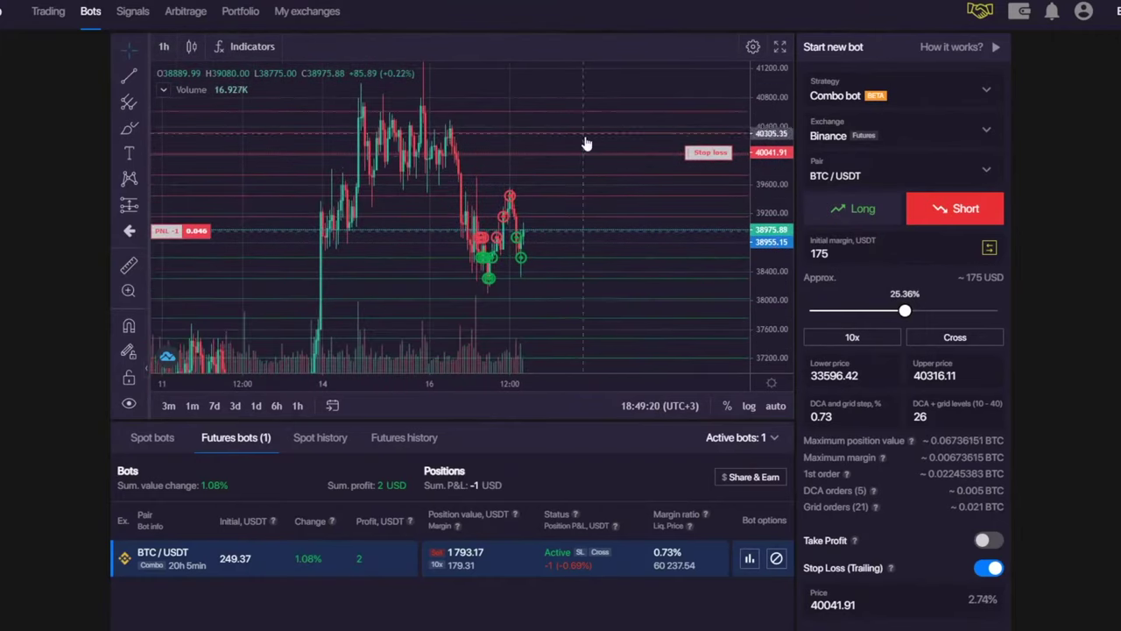
{"action": "left_click_drag", "start_coordinate": [772, 103], "coordinate": [769, 191]}
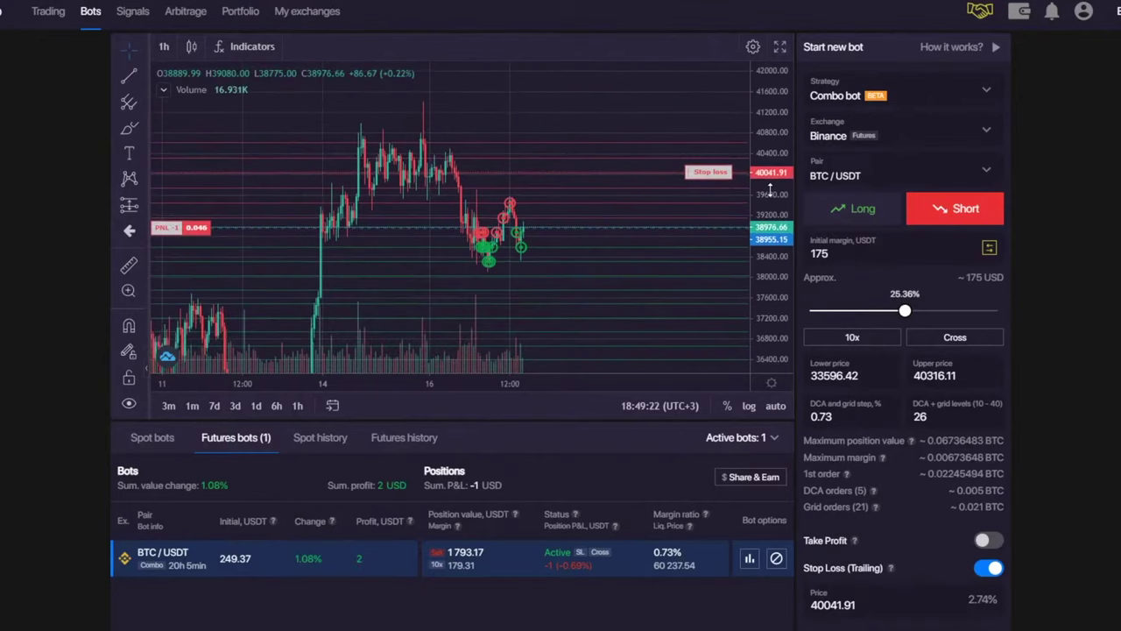
- Compare the BTC / USDT bot's grid and stop loss with the price history back to mid-May
{"action": "left_click_drag", "start_coordinate": [832, 253], "coordinate": [686, 265]}
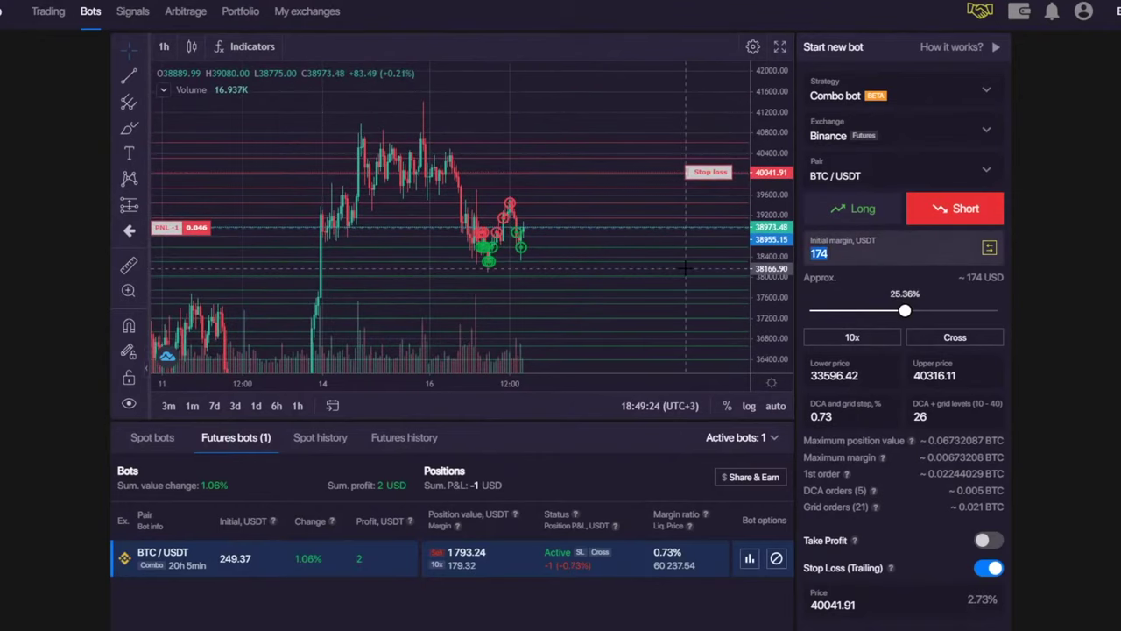
{"action": "left_click_drag", "start_coordinate": [775, 96], "coordinate": [769, 136]}
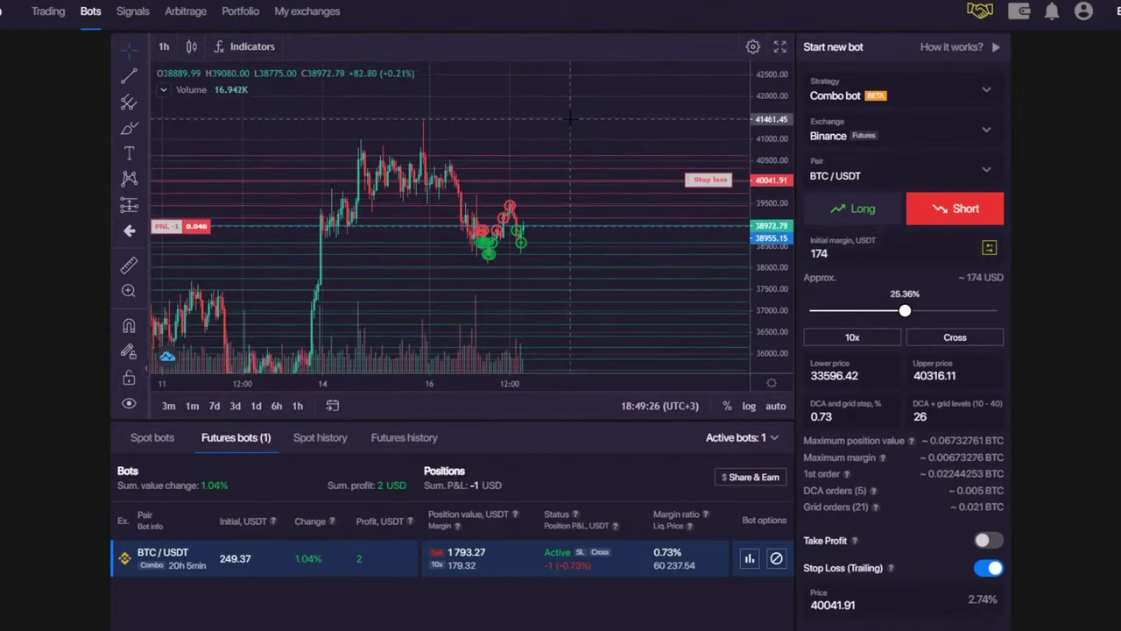
{"action": "scroll", "coordinate": [634, 166], "scroll_direction": "down", "scroll_amount": 5}
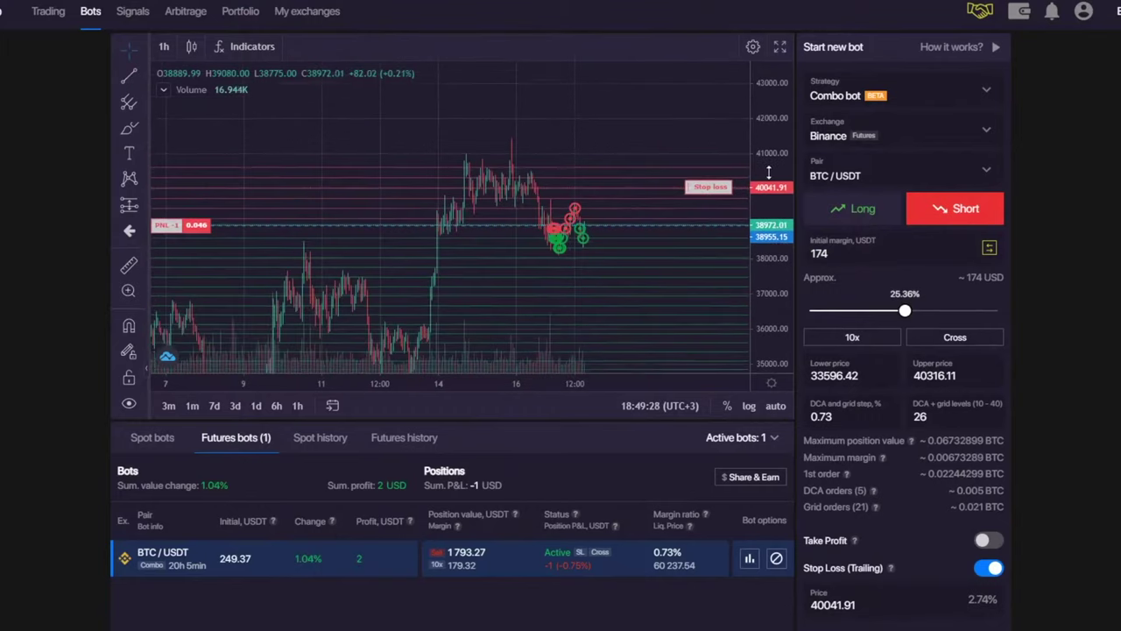
{"action": "scroll", "coordinate": [634, 166], "scroll_direction": "down", "scroll_amount": 5}
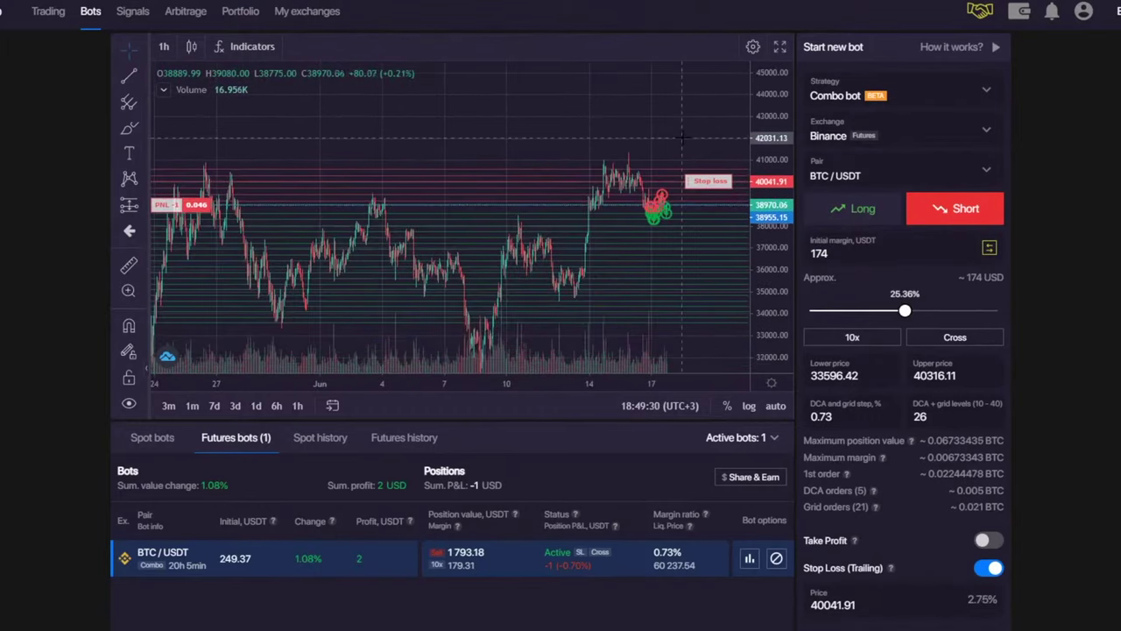
{"action": "left_click_drag", "start_coordinate": [682, 138], "coordinate": [450, 125]}
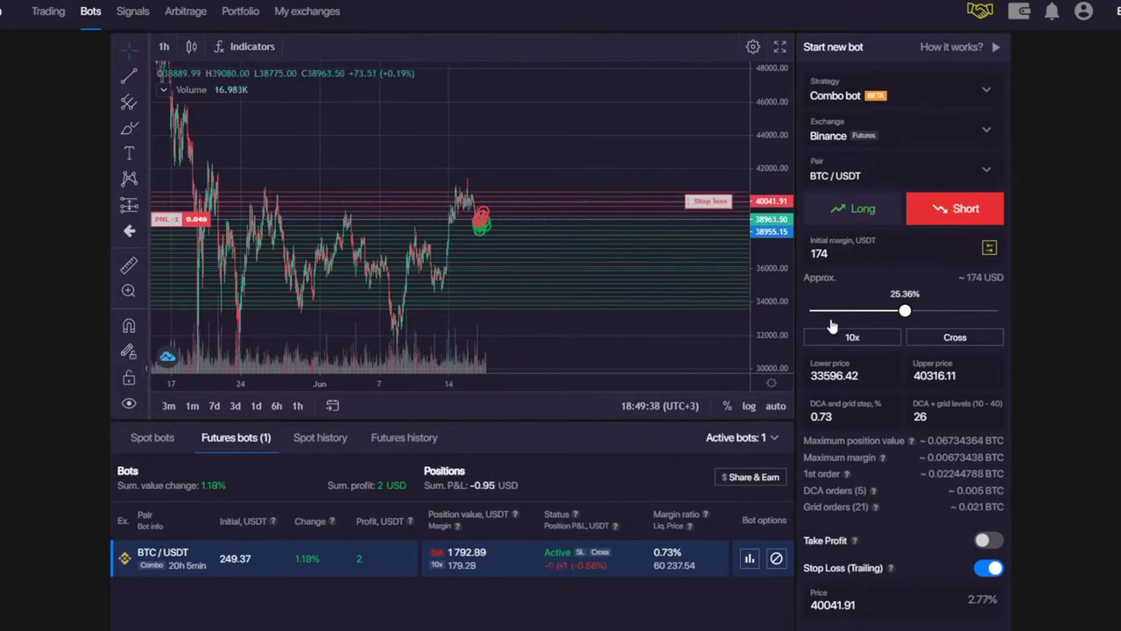
{"action": "left_click", "coordinate": [842, 343]}
{"action": "left_click", "coordinate": [673, 223]}
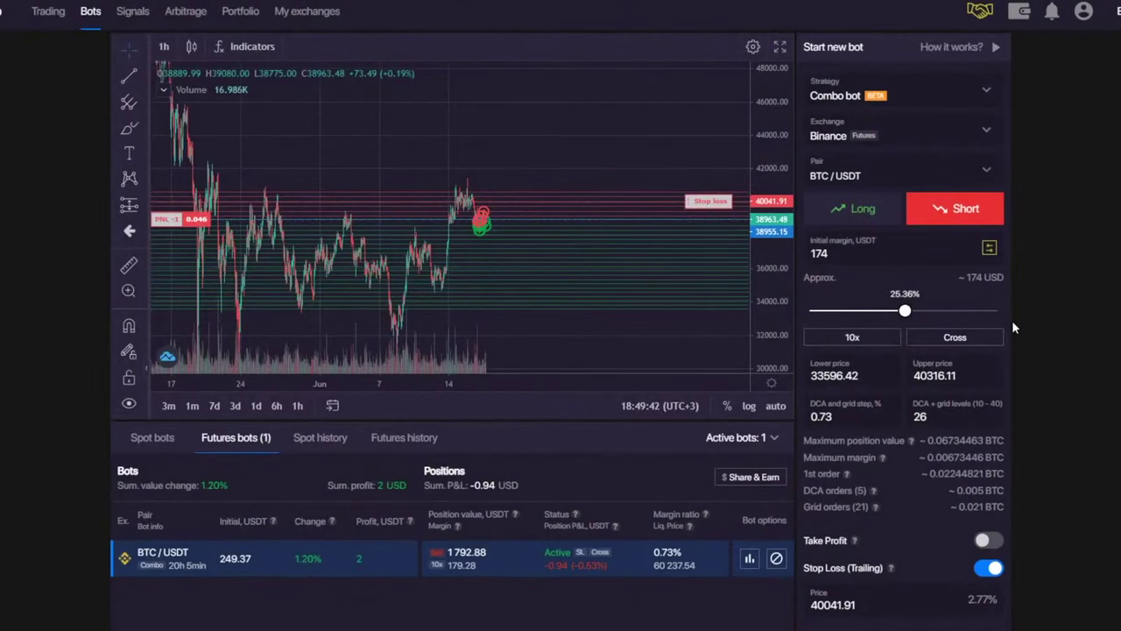
- Try initial margins of 100 and 200 USDT for the BTC / USDT Combo bot
{"action": "double_click", "coordinate": [819, 253]}
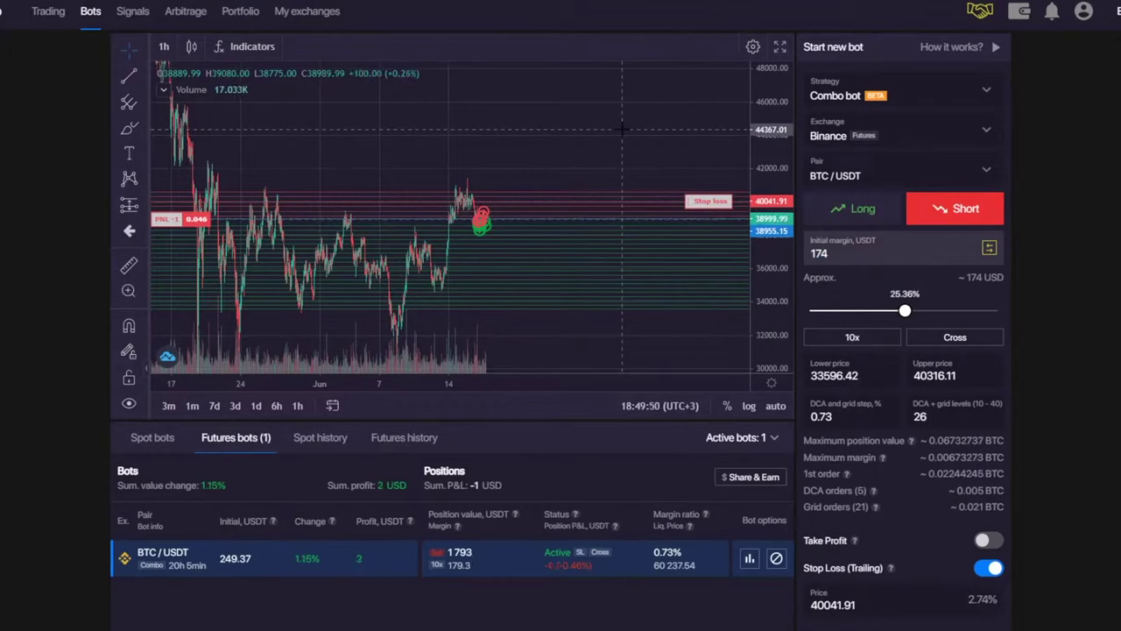
{"action": "key", "text": "ctrl+a"}
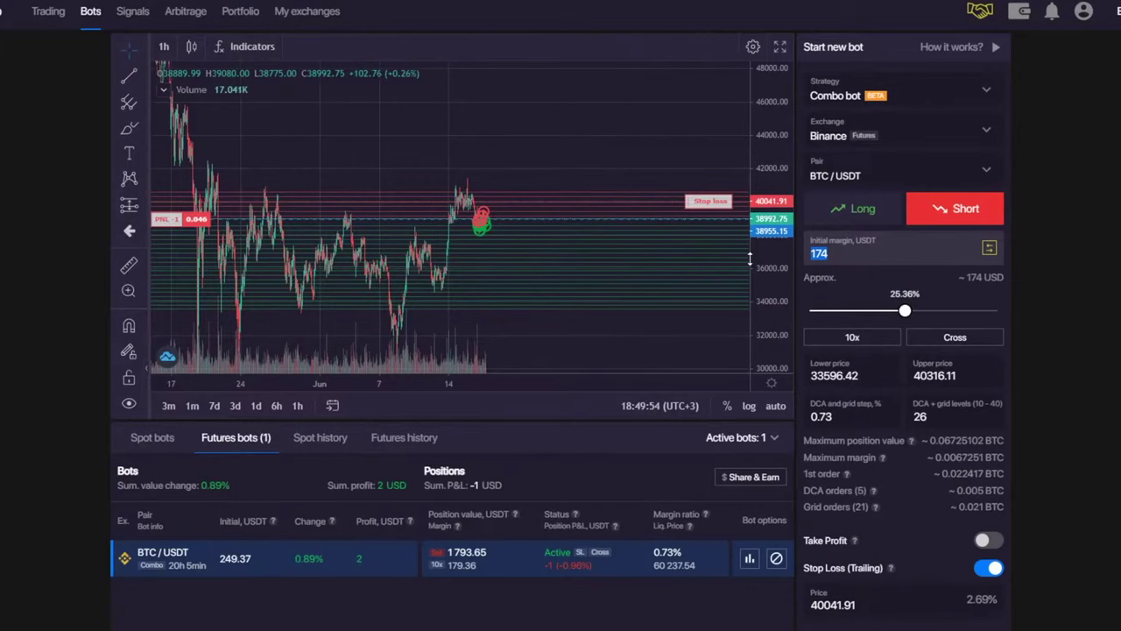
{"action": "type", "text": "100"}
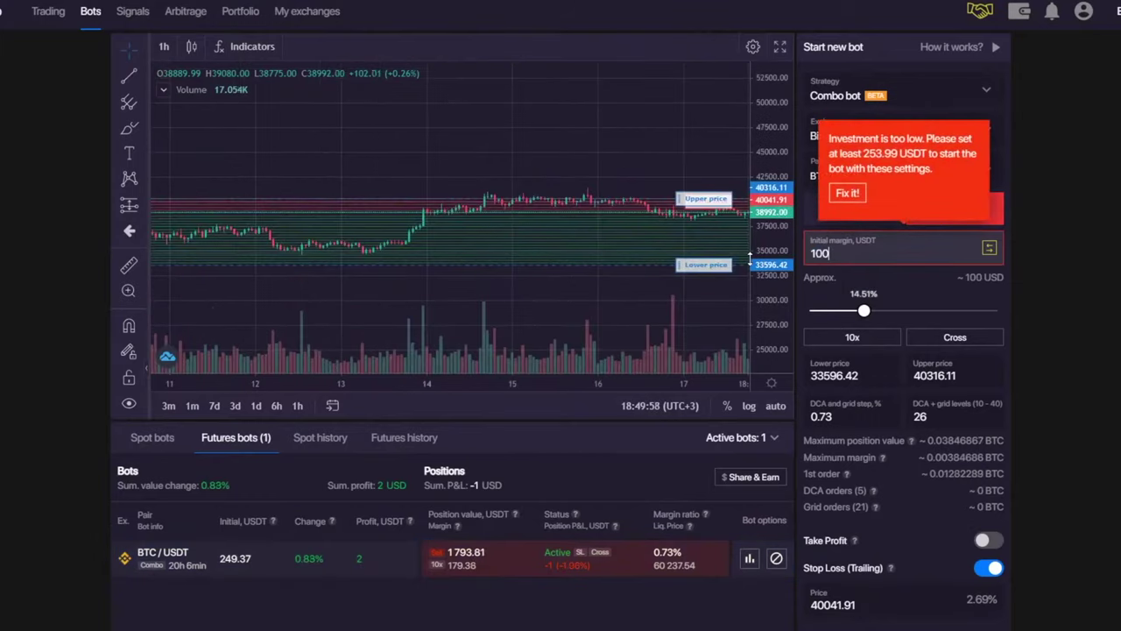
{"action": "key", "text": "BackSpace"}
{"action": "key", "text": "BackSpace"}
{"action": "key", "text": "BackSpace"}
{"action": "type", "text": "200"}
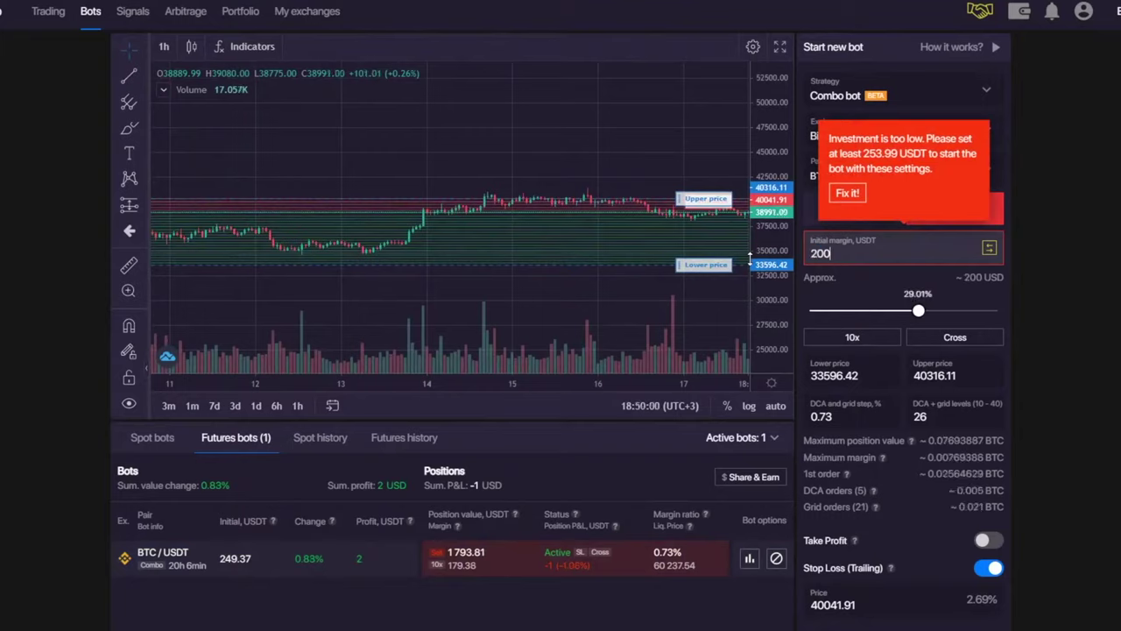
{"action": "key", "text": "BackSpace"}
{"action": "key", "text": "BackSpace"}
{"action": "key", "text": "BackSpace"}
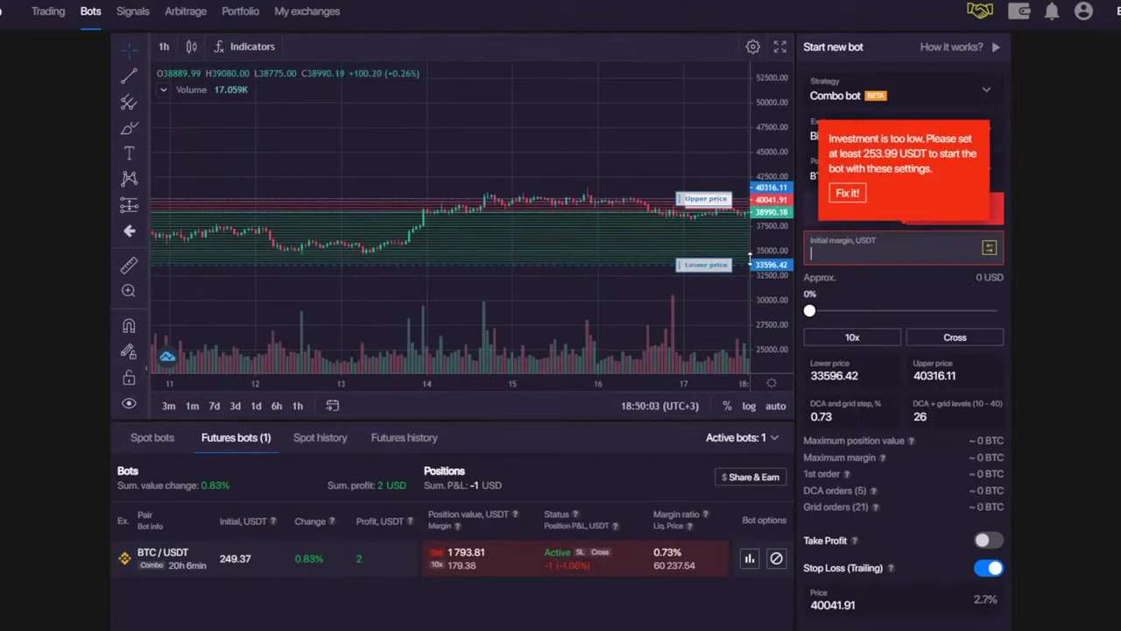
{"action": "type", "text": "200"}
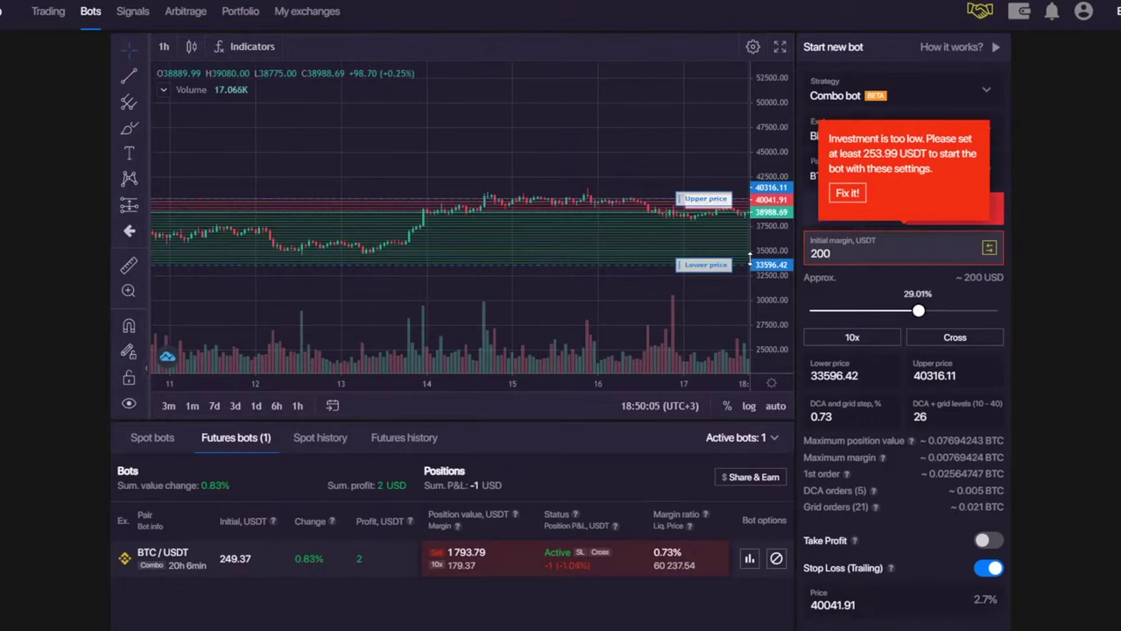
- Inspect the stop loss and the grid's upper price on the BTC / USDT chart against the recent highs
{"action": "left_click_drag", "start_coordinate": [781, 317], "coordinate": [780, 206]}
{"action": "left_click_drag", "start_coordinate": [646, 114], "coordinate": [517, 108]}
{"action": "left_click_drag", "start_coordinate": [775, 300], "coordinate": [778, 180]}
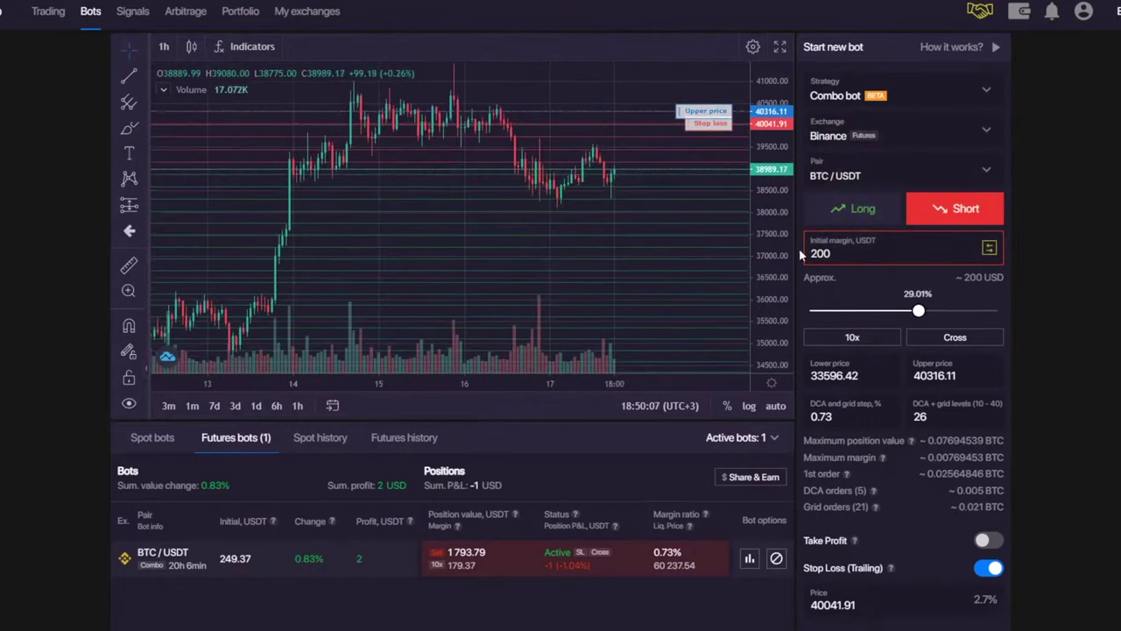
{"action": "left_click_drag", "start_coordinate": [683, 212], "coordinate": [583, 295]}
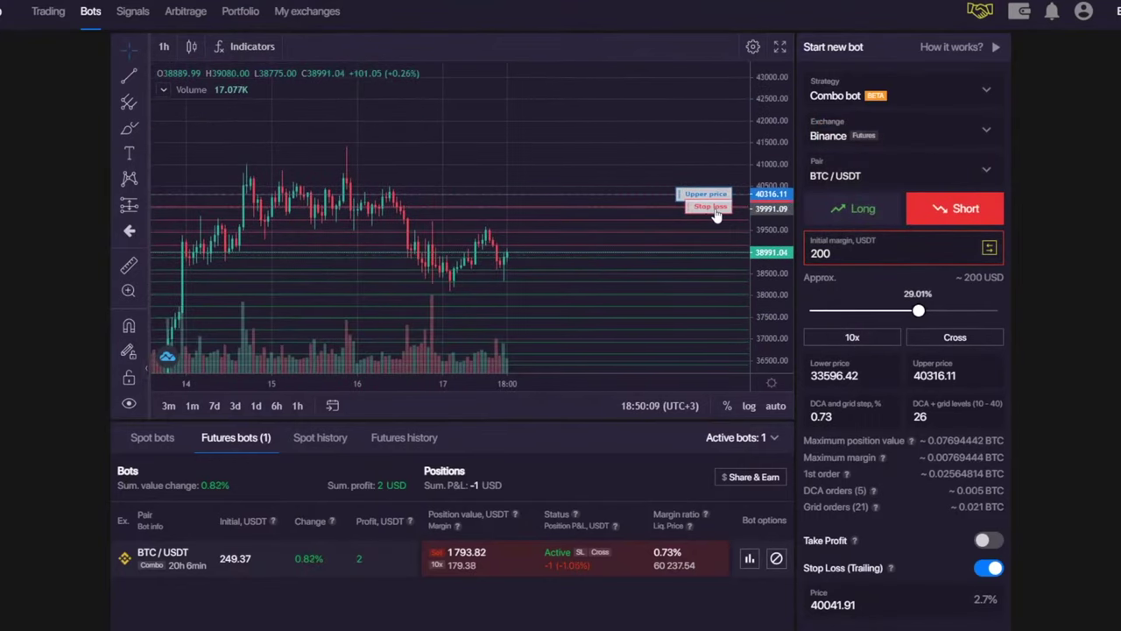
{"action": "left_click_drag", "start_coordinate": [766, 326], "coordinate": [764, 296]}
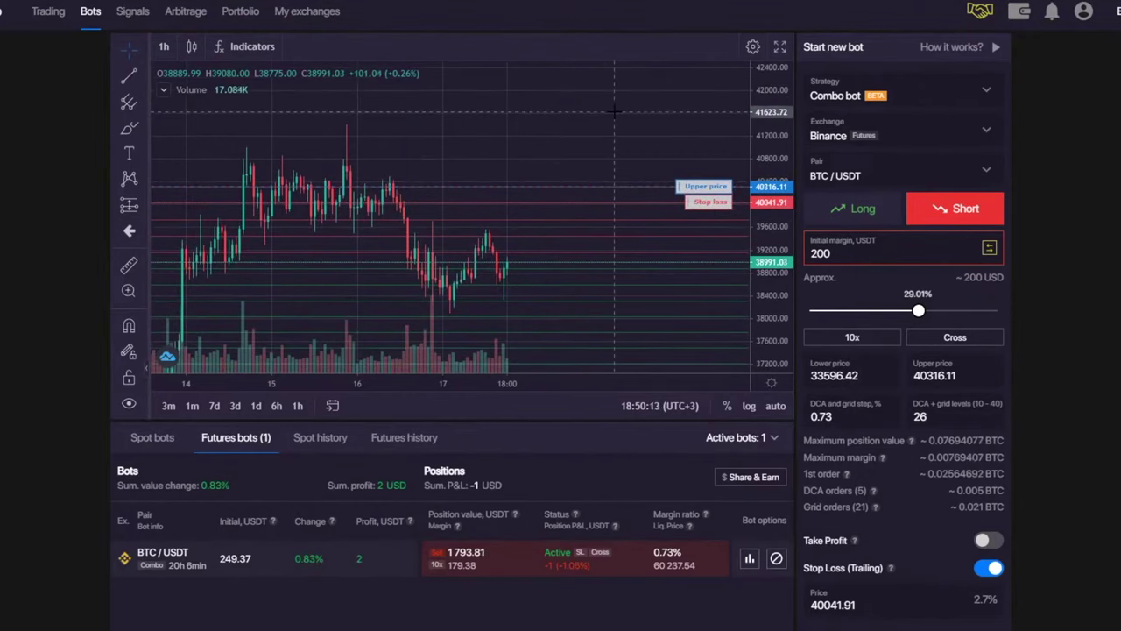
{"action": "left_click_drag", "start_coordinate": [780, 118], "coordinate": [764, 155]}
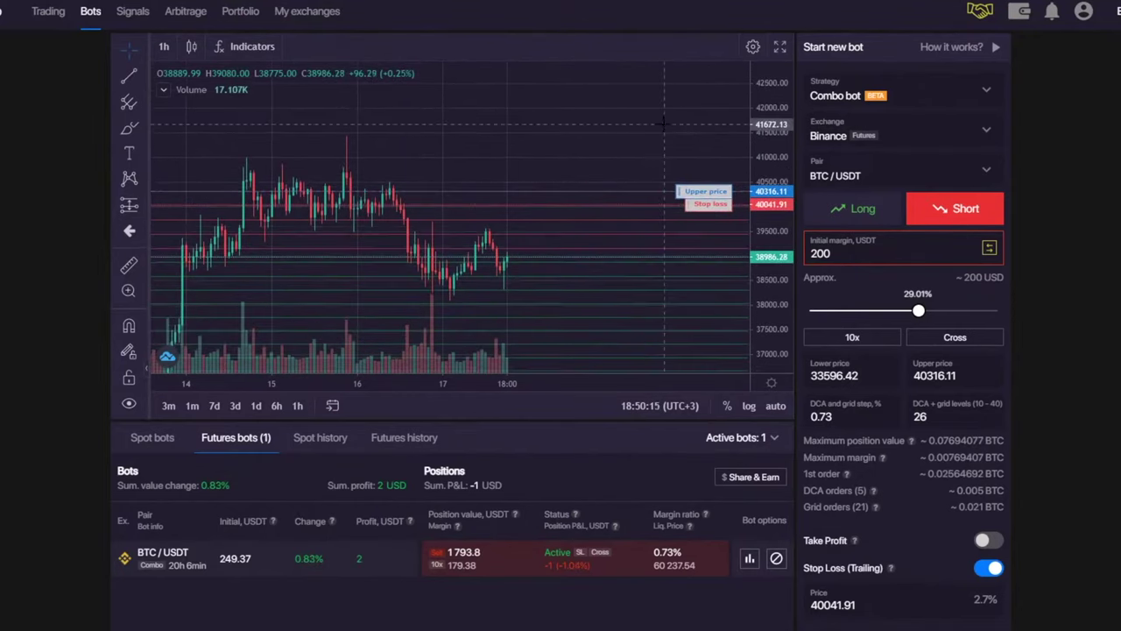
- Set the initial margin to 100 USDT and review the May to June BTC / USDT prices against the grid
{"action": "left_click", "coordinate": [902, 251]}
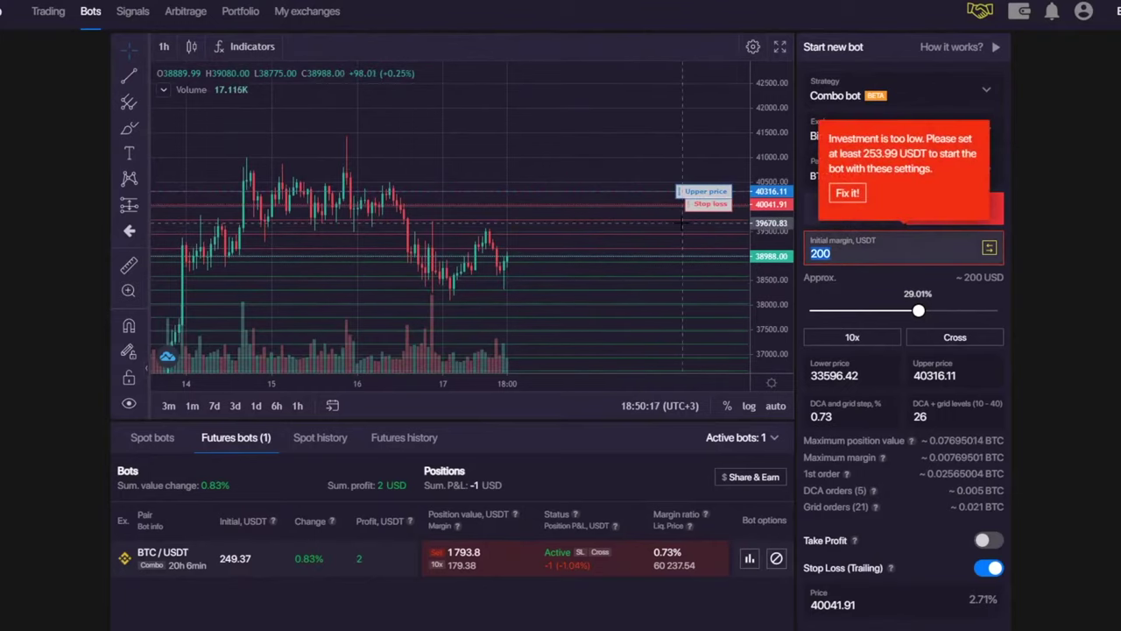
{"action": "type", "text": "100"}
{"action": "scroll", "coordinate": [680, 221], "scroll_direction": "down", "scroll_amount": 4}
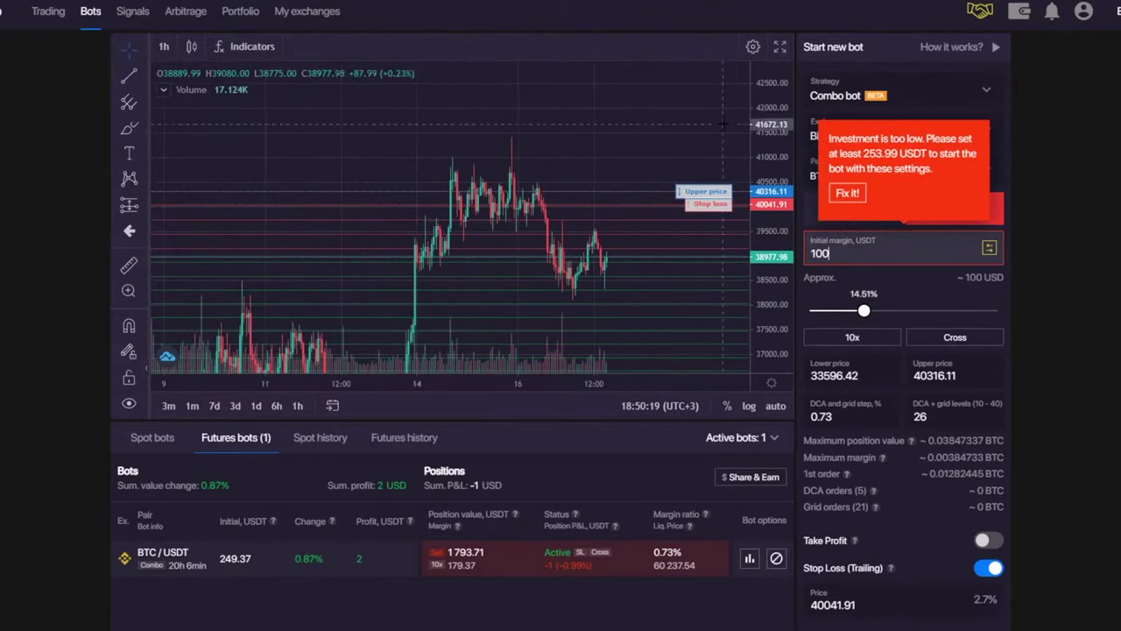
{"action": "left_click_drag", "start_coordinate": [769, 121], "coordinate": [767, 200]}
{"action": "scroll", "coordinate": [733, 195], "scroll_direction": "down", "scroll_amount": 8}
{"action": "left_click_drag", "start_coordinate": [543, 143], "coordinate": [391, 130]}
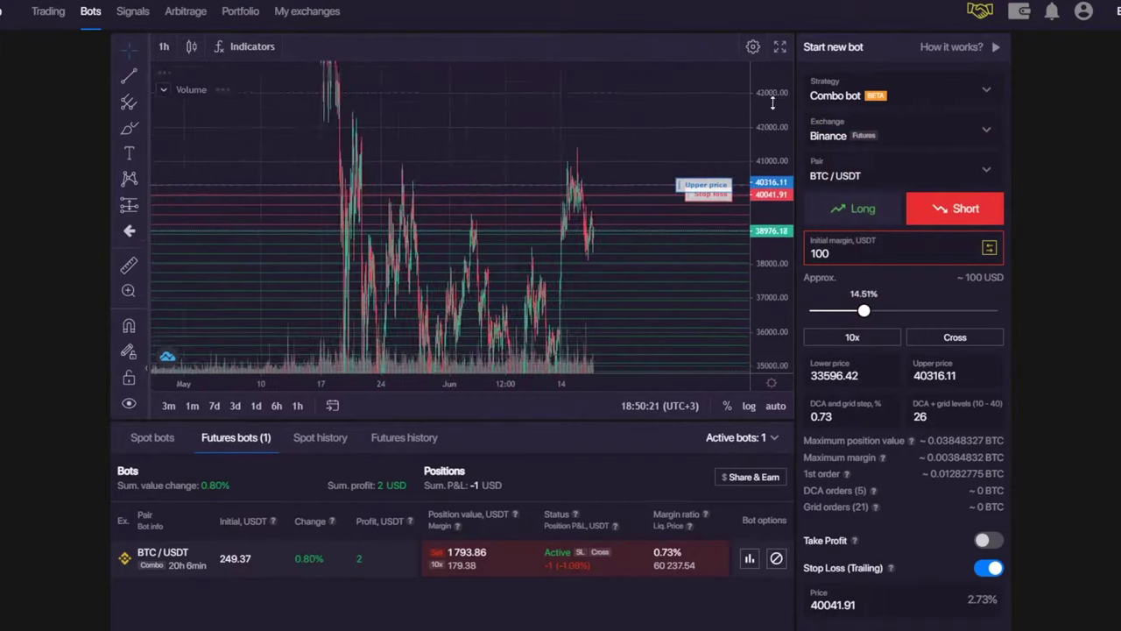
{"action": "left_click_drag", "start_coordinate": [772, 96], "coordinate": [772, 219]}
{"action": "left_click_drag", "start_coordinate": [519, 145], "coordinate": [385, 148]}
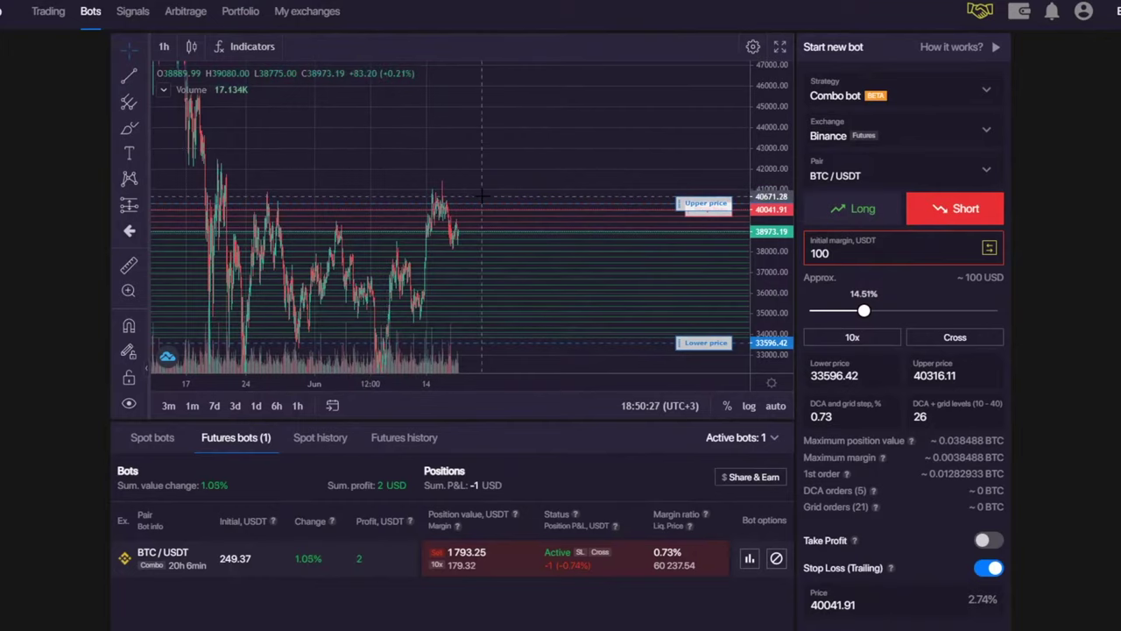
- Raise the Combo bot's stop loss to 40328.82, just above the grid's upper price
{"action": "scroll", "coordinate": [483, 193], "scroll_direction": "up", "scroll_amount": 1}
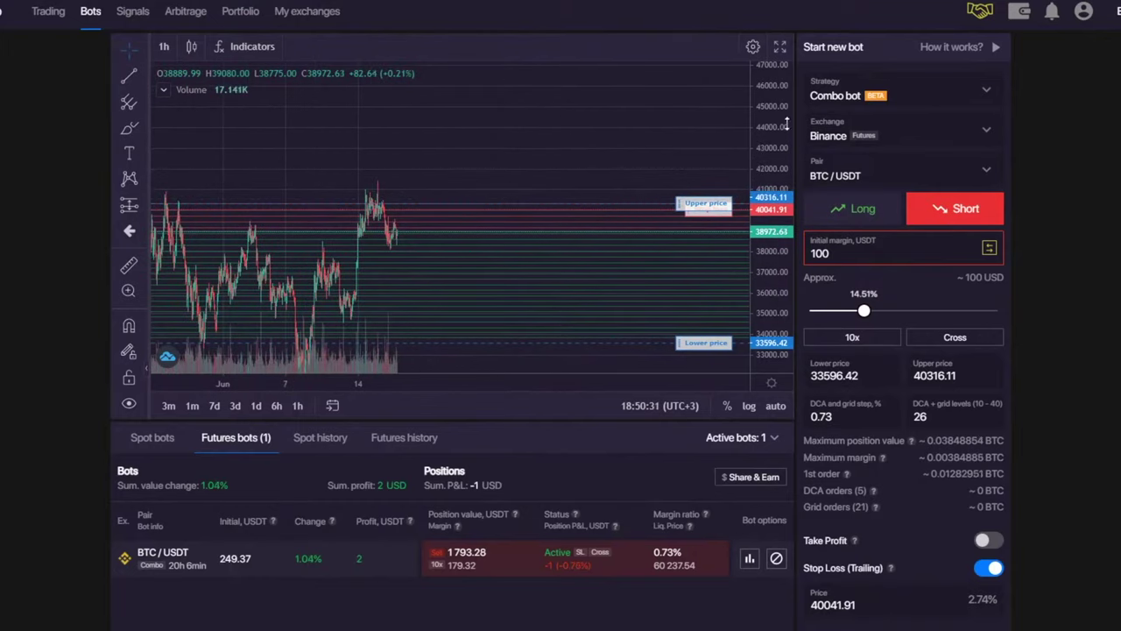
{"action": "left_click_drag", "start_coordinate": [787, 123], "coordinate": [786, 182]}
{"action": "left_click_drag", "start_coordinate": [483, 153], "coordinate": [521, 147]}
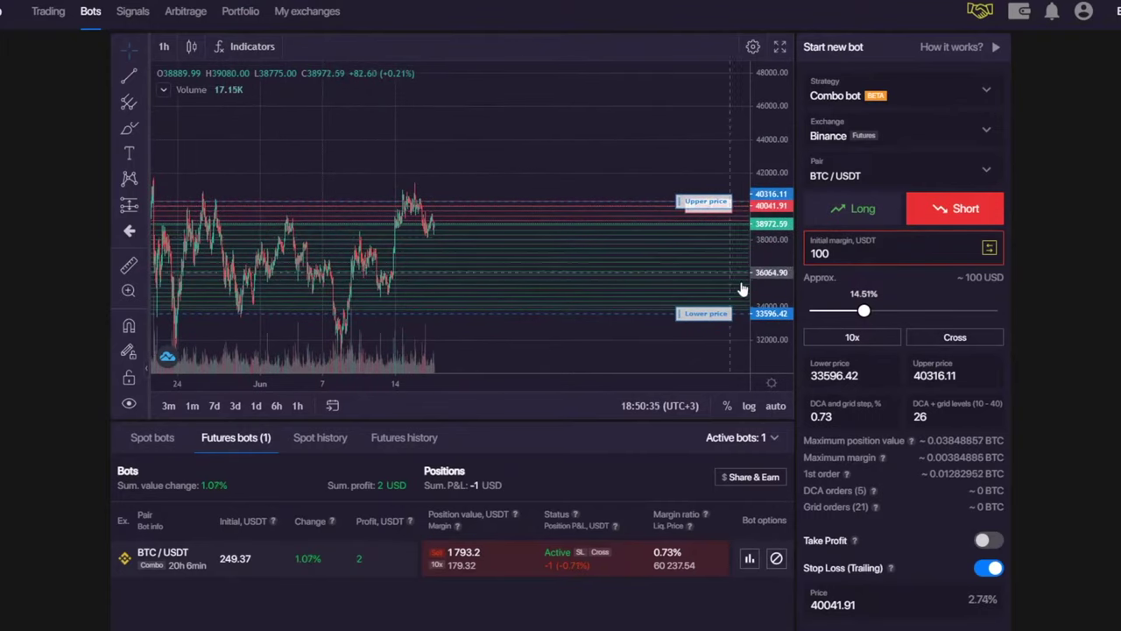
{"action": "scroll", "coordinate": [584, 250], "scroll_direction": "up", "scroll_amount": 2}
{"action": "scroll", "coordinate": [723, 255], "scroll_direction": "up", "scroll_amount": 3}
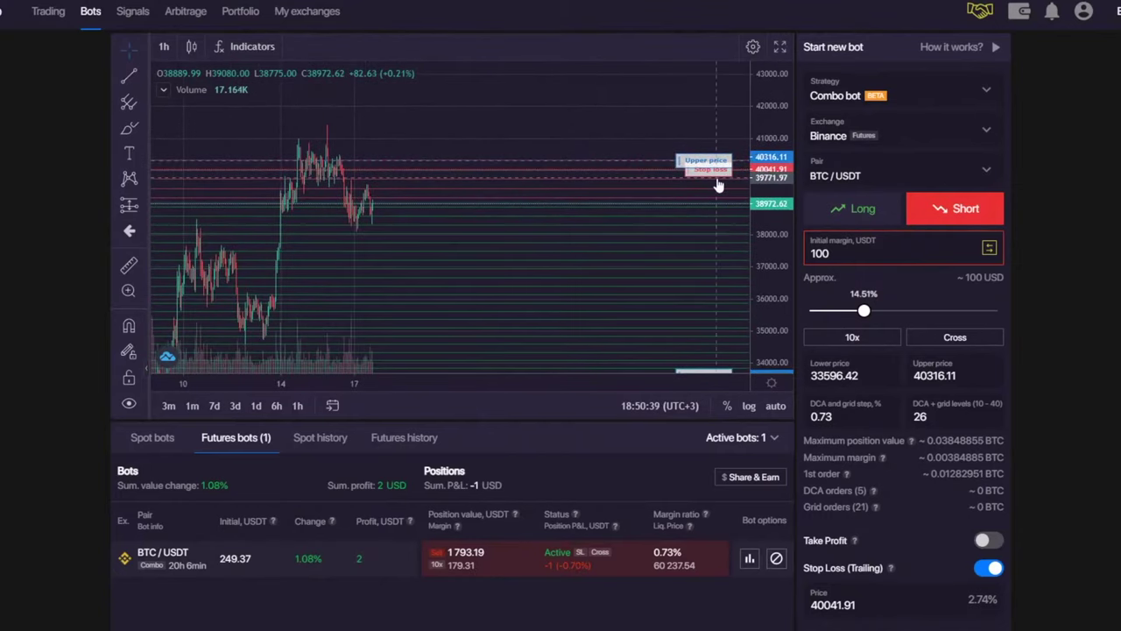
{"action": "scroll", "coordinate": [712, 175], "scroll_direction": "down", "scroll_amount": 2}
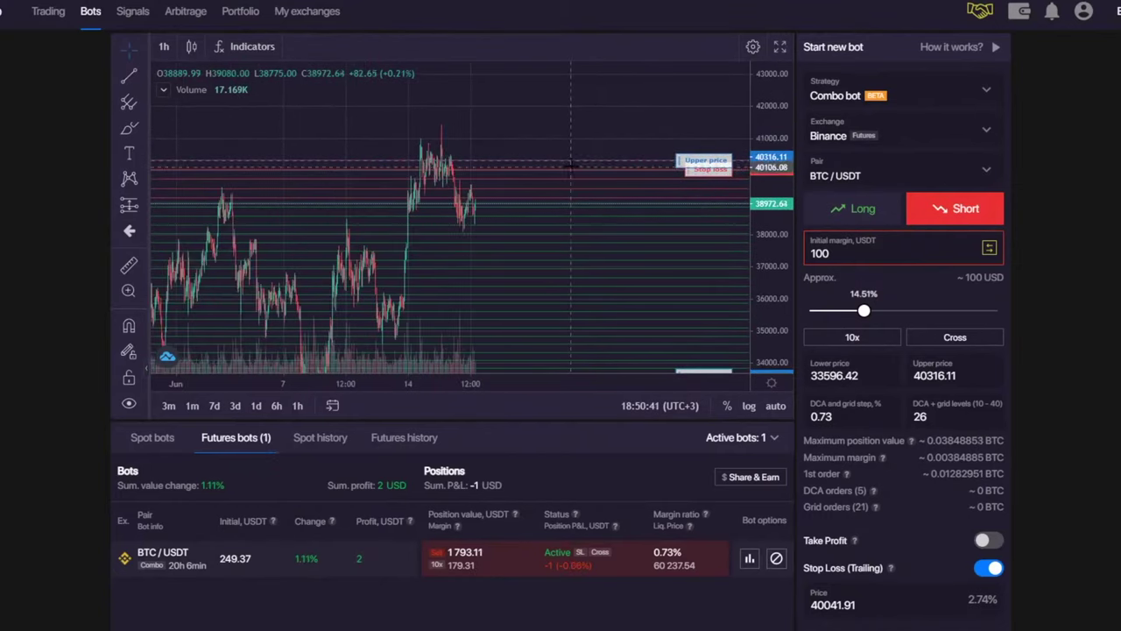
{"action": "mouse_move", "coordinate": [691, 190]}
{"action": "left_mouse_down"}
{"action": "mouse_move", "coordinate": [690, 120]}
{"action": "mouse_move", "coordinate": [692, 180]}
{"action": "left_mouse_up"}
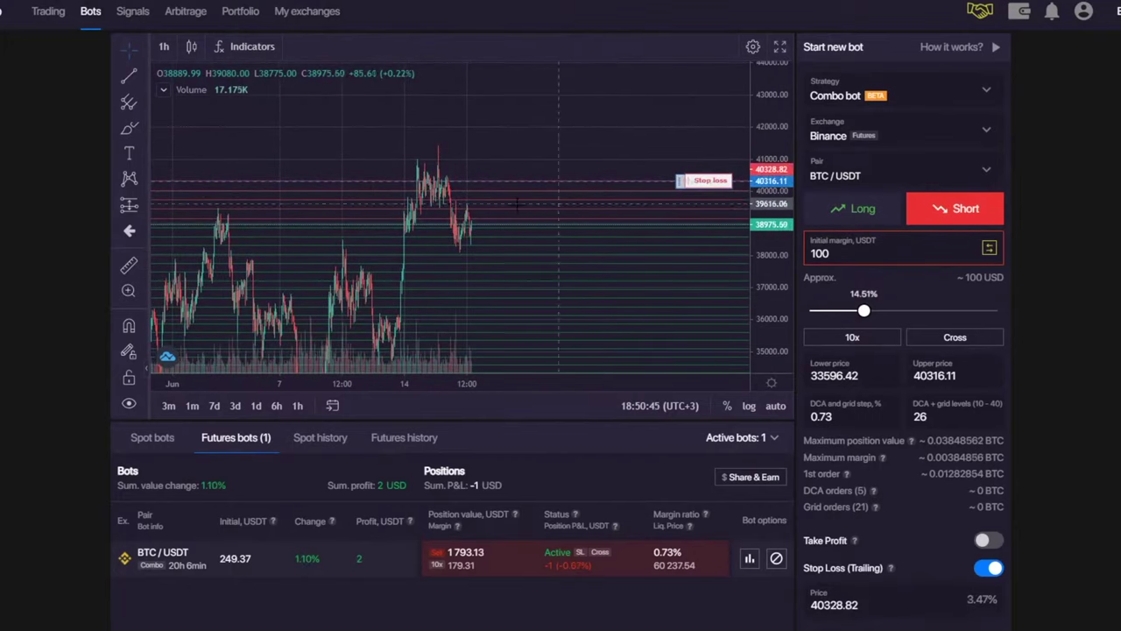
- Brush a small loop around the latest BTC / USDT price peak on 17 June and delete the drawing
{"action": "scroll", "coordinate": [359, 228], "scroll_direction": "up", "scroll_amount": 5}
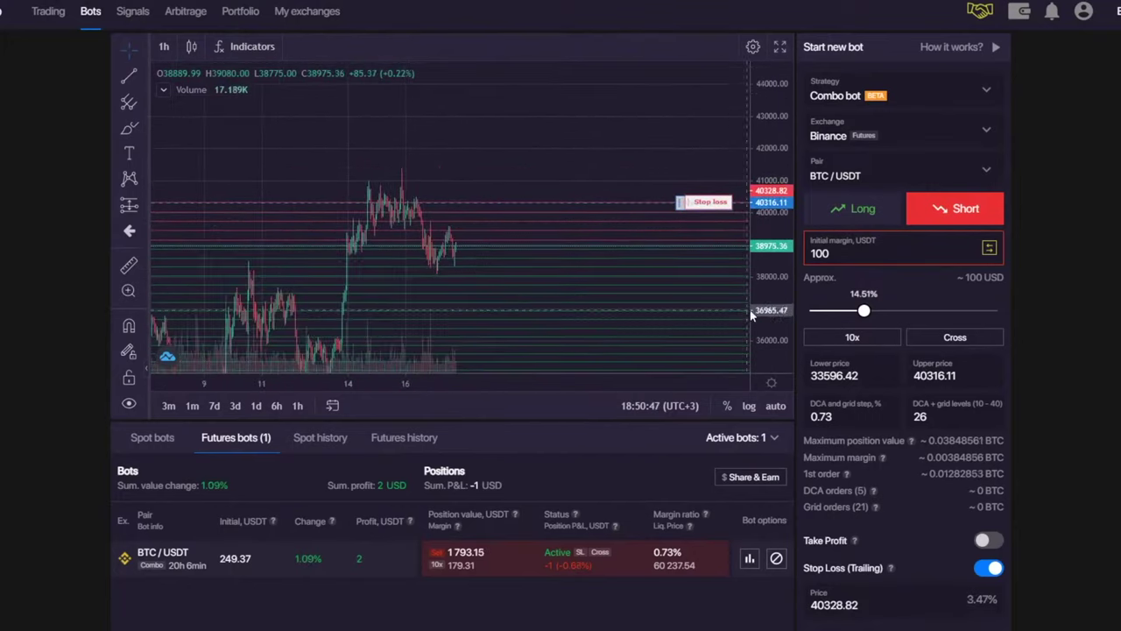
{"action": "left_click", "coordinate": [129, 128]}
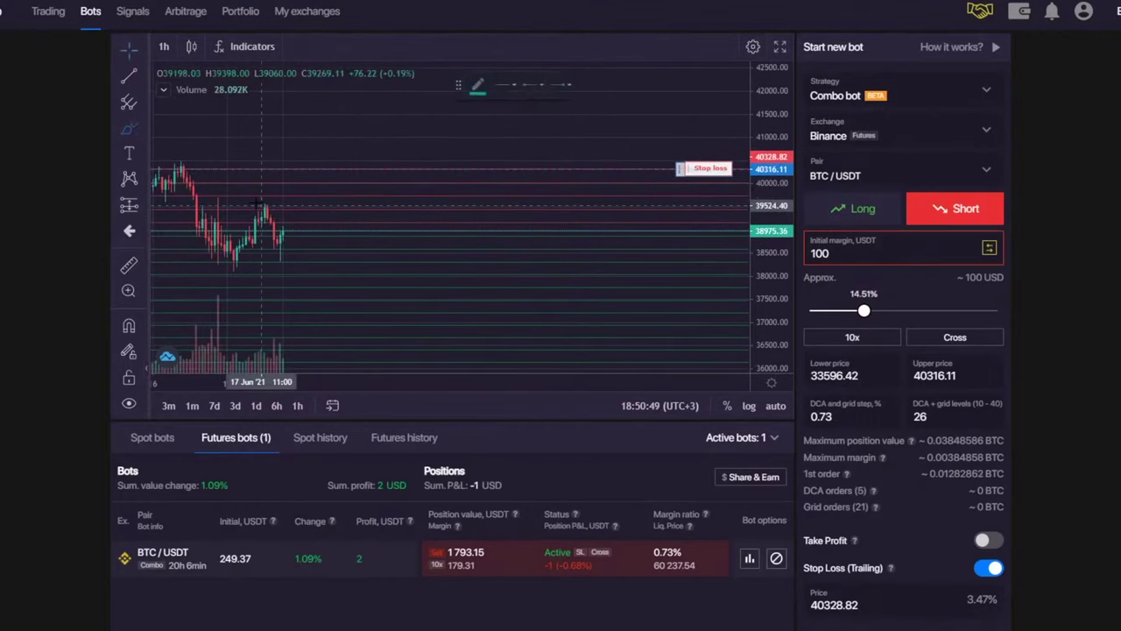
{"action": "mouse_move", "coordinate": [246, 200]}
{"action": "left_mouse_down"}
{"action": "mouse_move", "coordinate": [281, 198]}
{"action": "mouse_move", "coordinate": [240, 197]}
{"action": "left_mouse_up"}
{"action": "scroll", "coordinate": [292, 198], "scroll_direction": "down", "scroll_amount": 4}
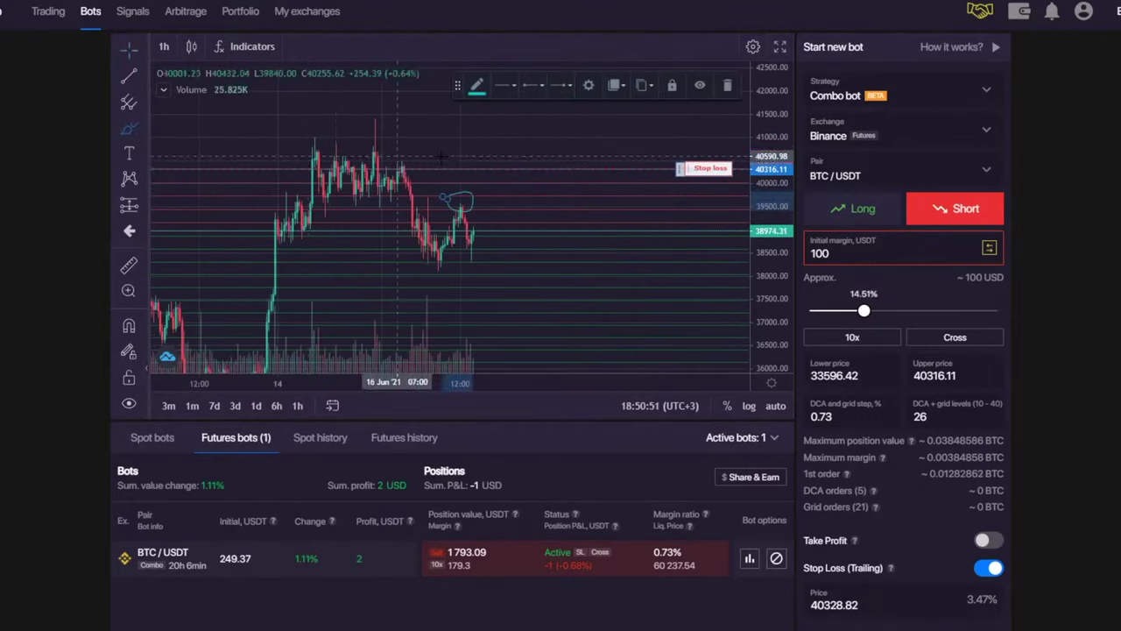
{"action": "left_click", "coordinate": [728, 85]}
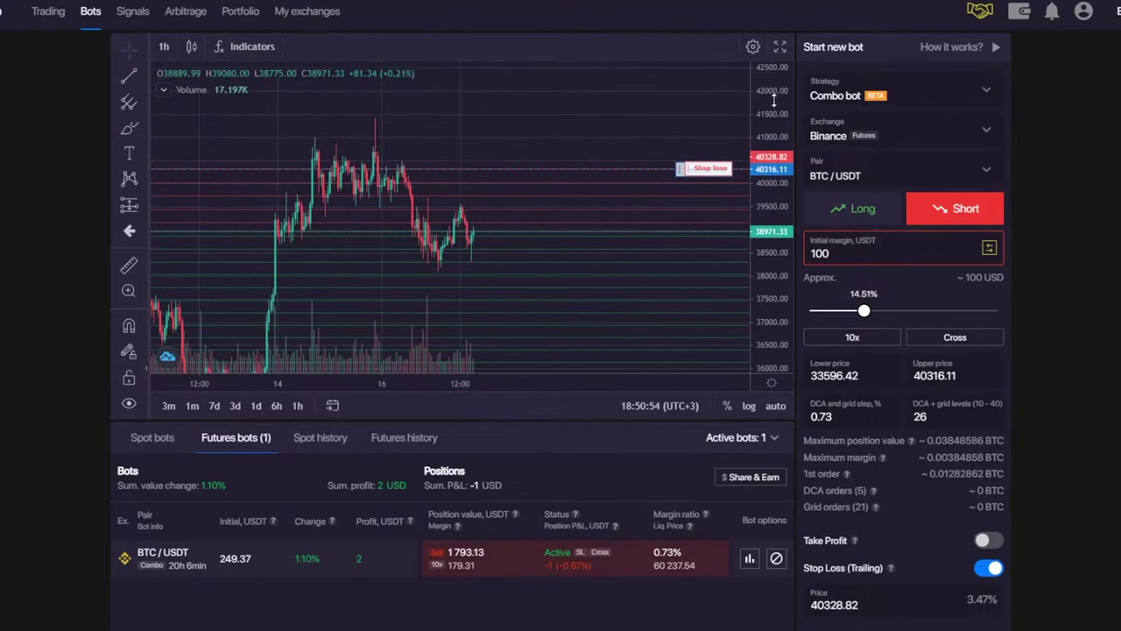
- Open the futures history and highlight the closed bots' summed value change and summed profit
{"action": "left_click", "coordinate": [129, 46]}
{"action": "scroll", "coordinate": [227, 102], "scroll_direction": "down", "scroll_amount": 2}
{"action": "scroll", "coordinate": [538, 50], "scroll_direction": "up", "scroll_amount": 4}
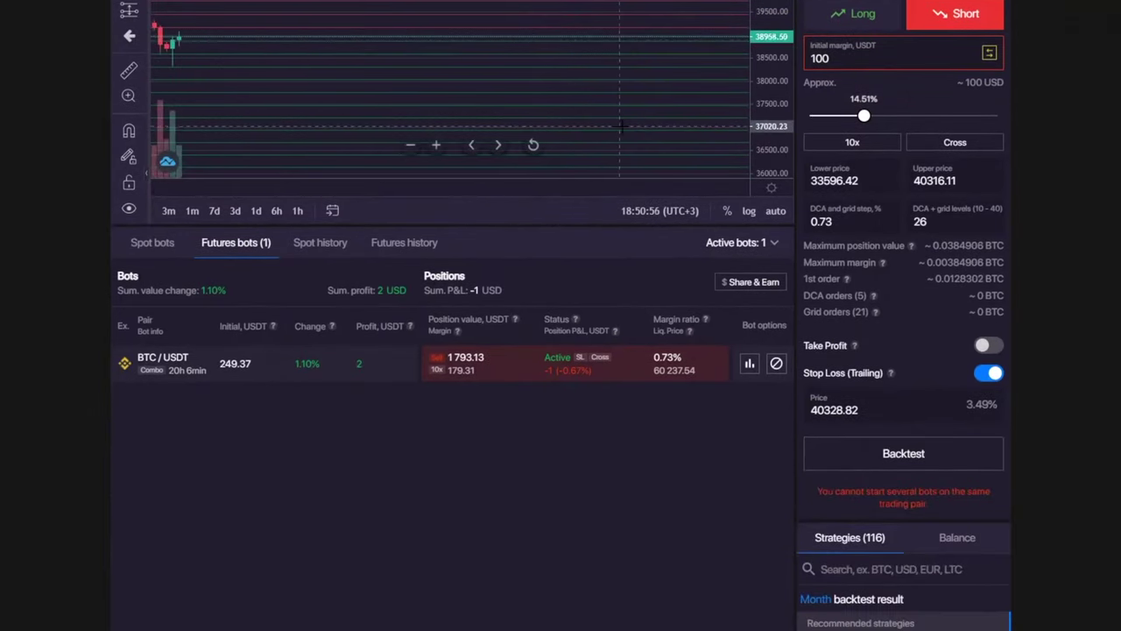
{"action": "scroll", "coordinate": [566, 325], "scroll_direction": "up", "scroll_amount": 3}
{"action": "scroll", "coordinate": [474, 147], "scroll_direction": "down", "scroll_amount": 3}
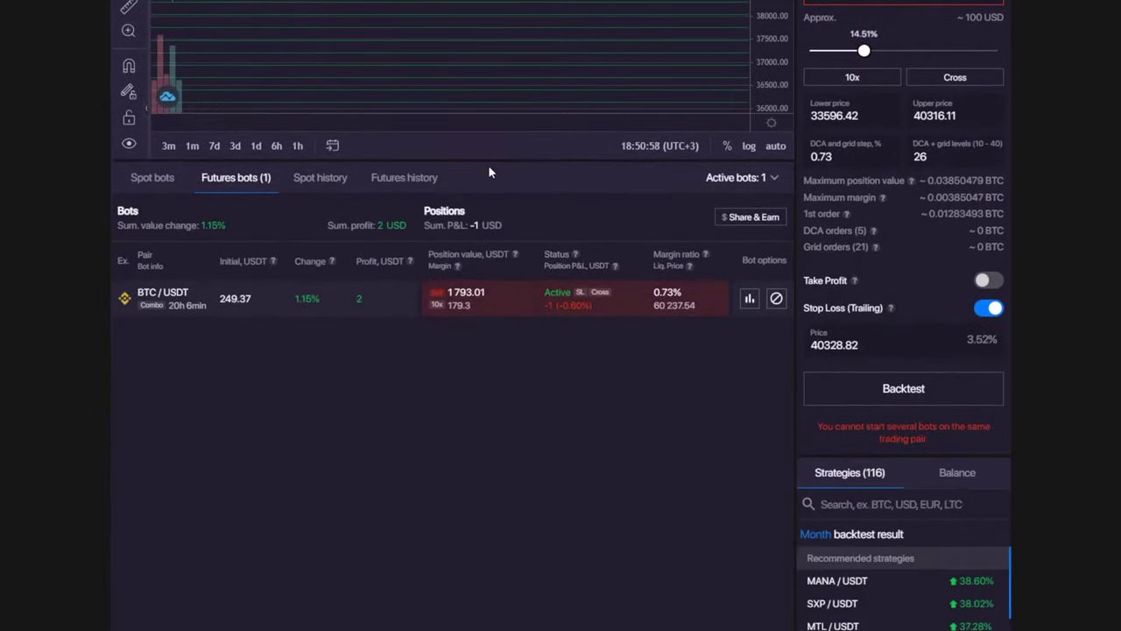
{"action": "left_click", "coordinate": [400, 182]}
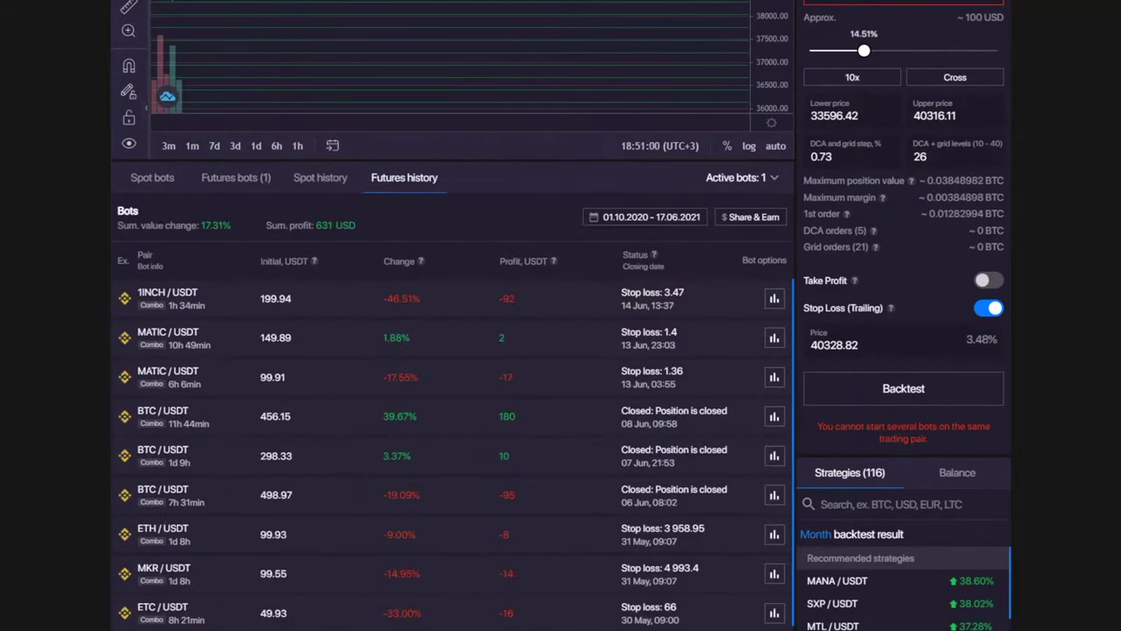
{"action": "left_click", "coordinate": [246, 226]}
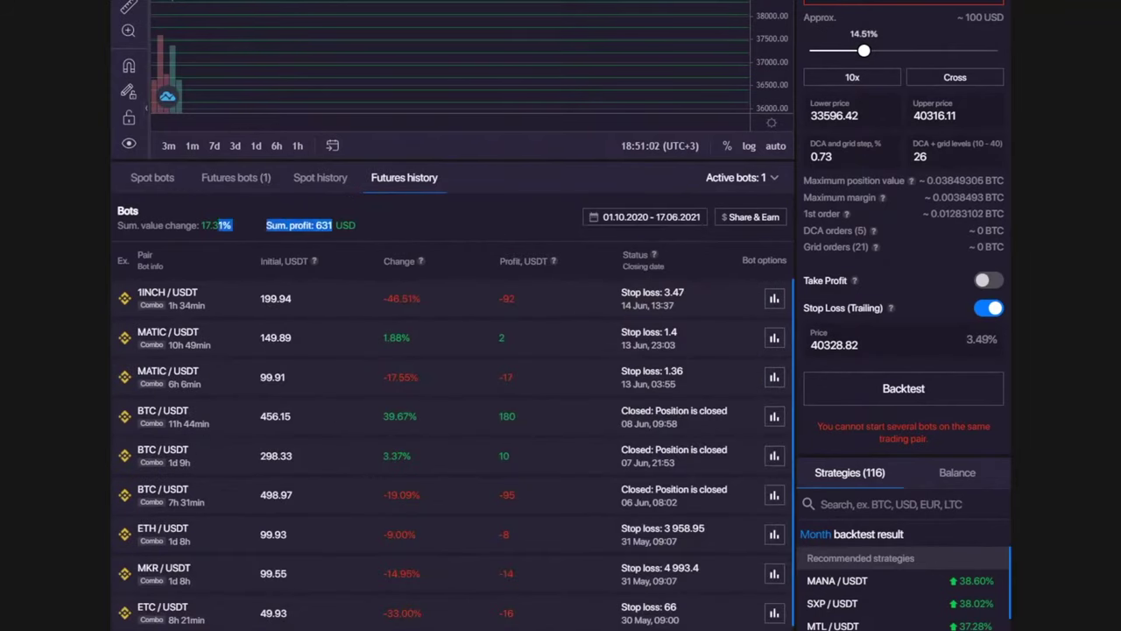
{"action": "left_click", "coordinate": [378, 227]}
- Review the closed Combo bots' results from June, selecting the BTC / USDT entries and the 1INCH / USDT entry closed on 14 June
{"action": "scroll", "coordinate": [504, 239], "scroll_direction": "down", "scroll_amount": 6}
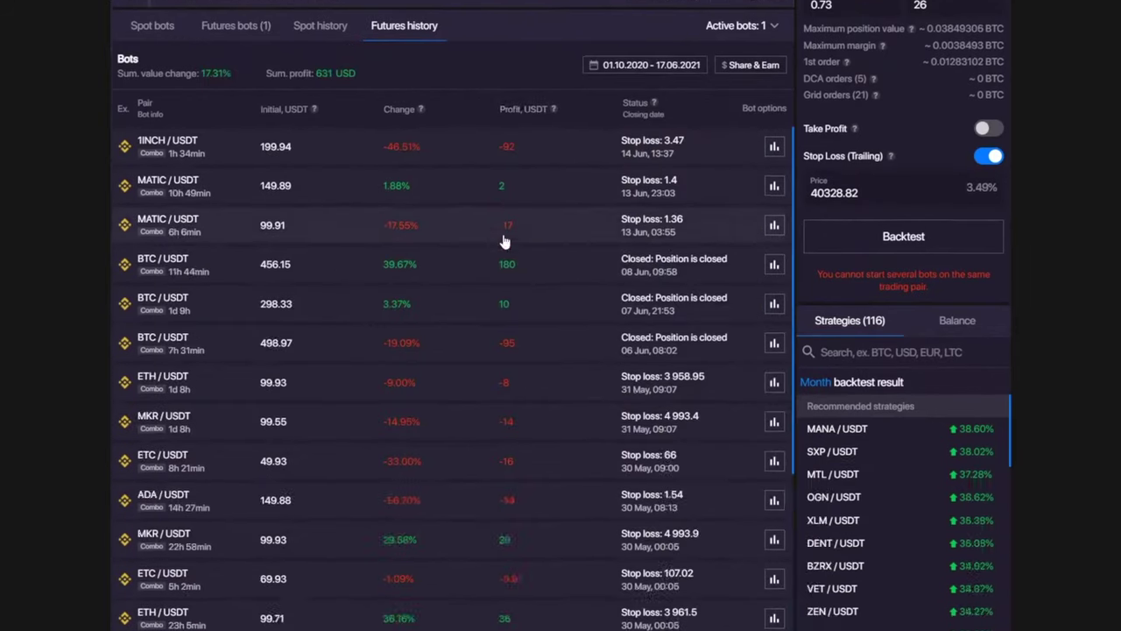
{"action": "scroll", "coordinate": [453, 120], "scroll_direction": "up", "scroll_amount": 3}
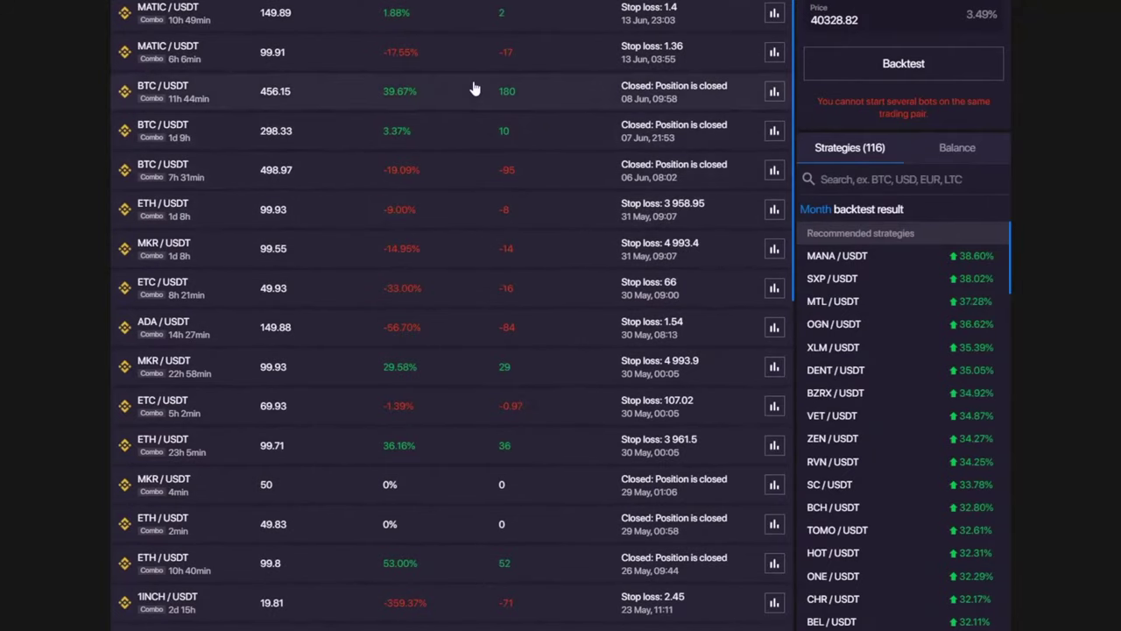
{"action": "scroll", "coordinate": [480, 153], "scroll_direction": "up", "scroll_amount": 2}
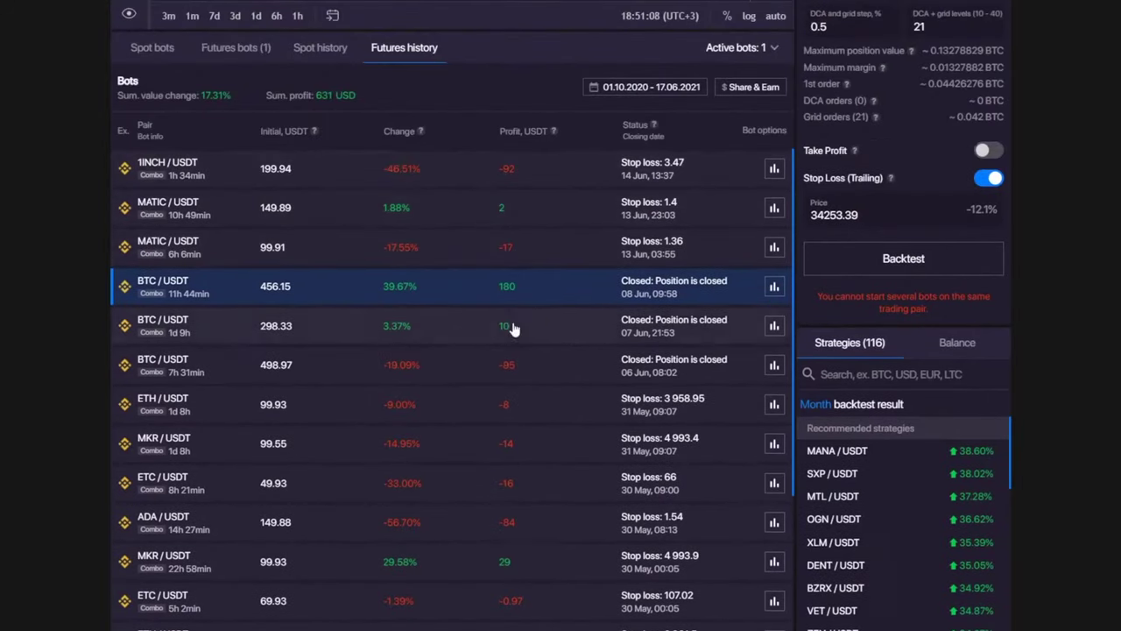
{"action": "left_click", "coordinate": [483, 373]}
{"action": "left_click", "coordinate": [486, 183]}
- Load the closed DOGE / USDT bot of 15 May from the history and examine its grid, stop loss and initial margin against the April to June prices
{"action": "scroll", "coordinate": [455, 344], "scroll_direction": "down", "scroll_amount": 4}
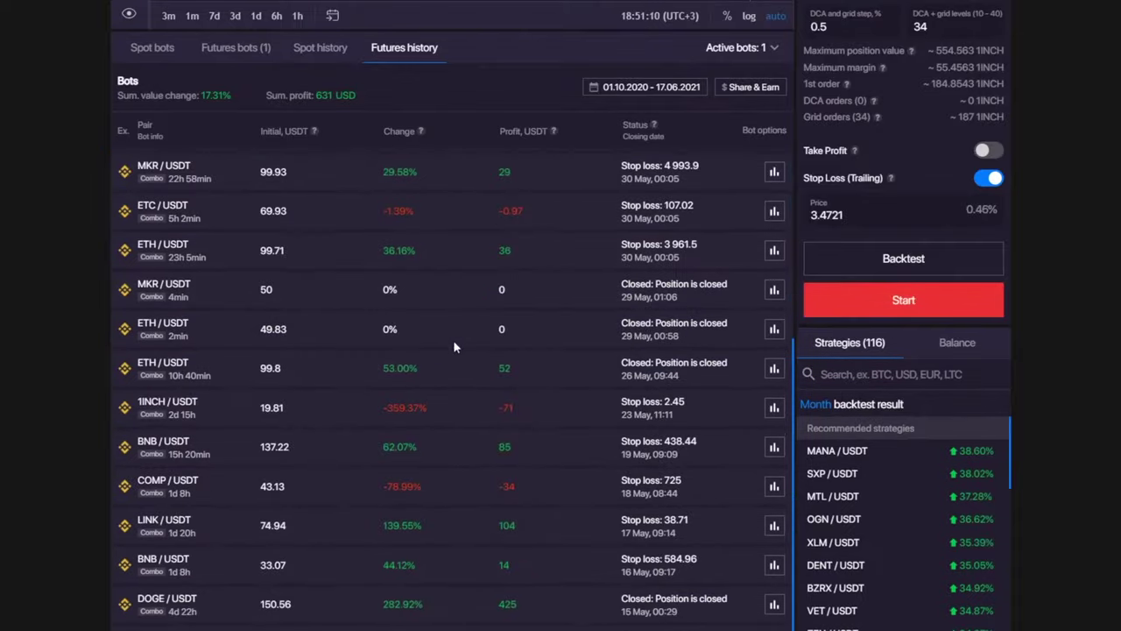
{"action": "scroll", "coordinate": [490, 263], "scroll_direction": "down", "scroll_amount": 4}
{"action": "left_click", "coordinate": [520, 268]}
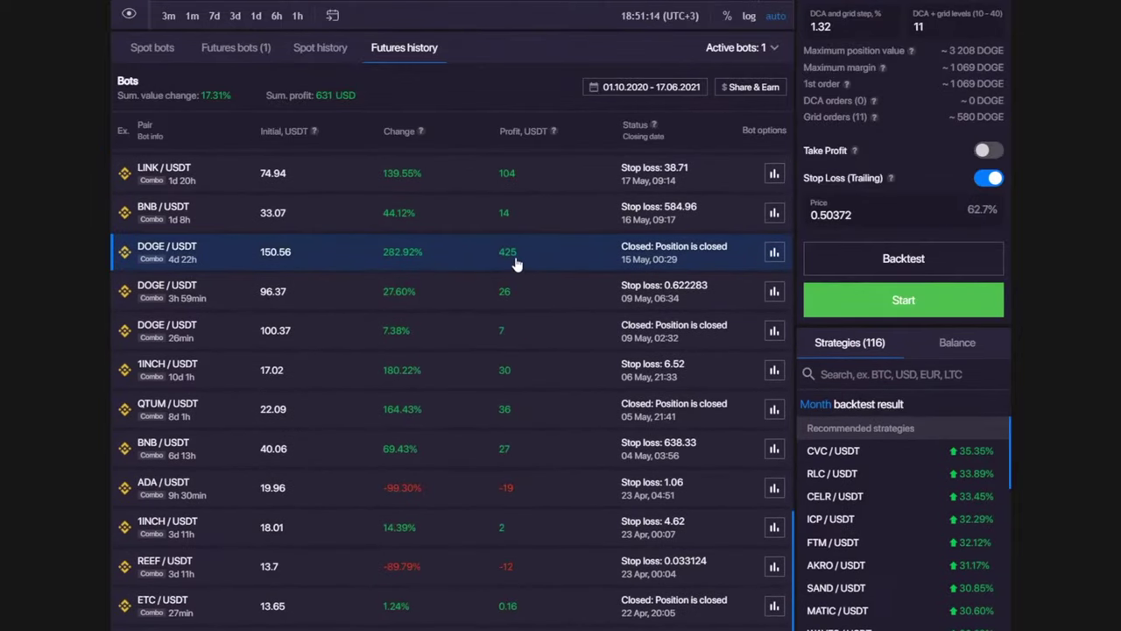
{"action": "scroll", "coordinate": [515, 258], "scroll_direction": "up", "scroll_amount": 10}
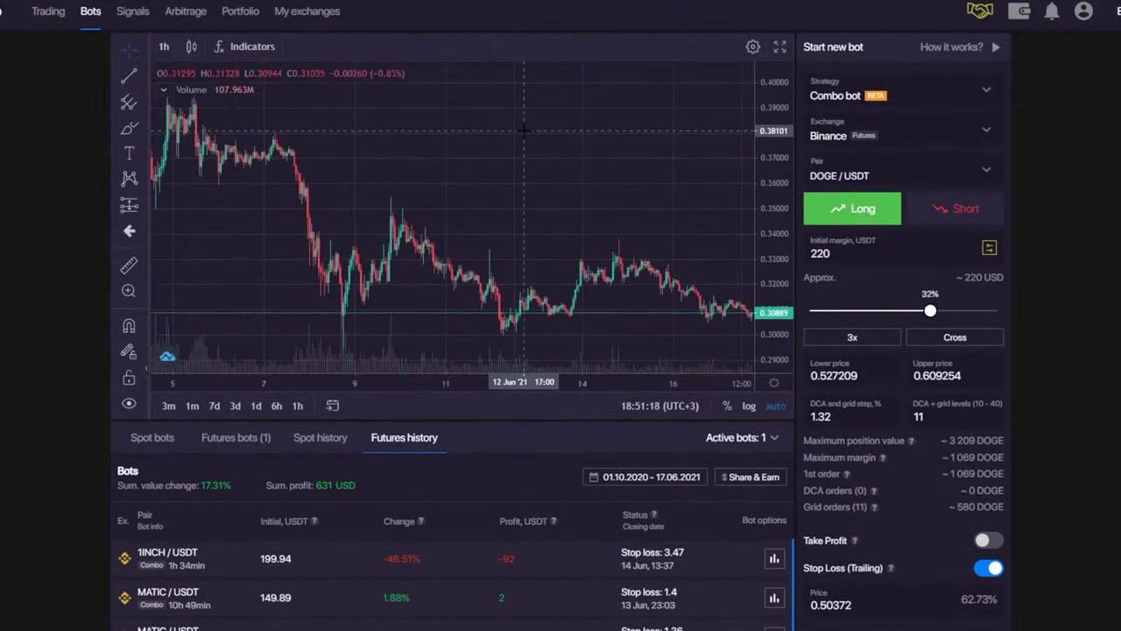
{"action": "scroll", "coordinate": [628, 210], "scroll_direction": "down", "scroll_amount": 2}
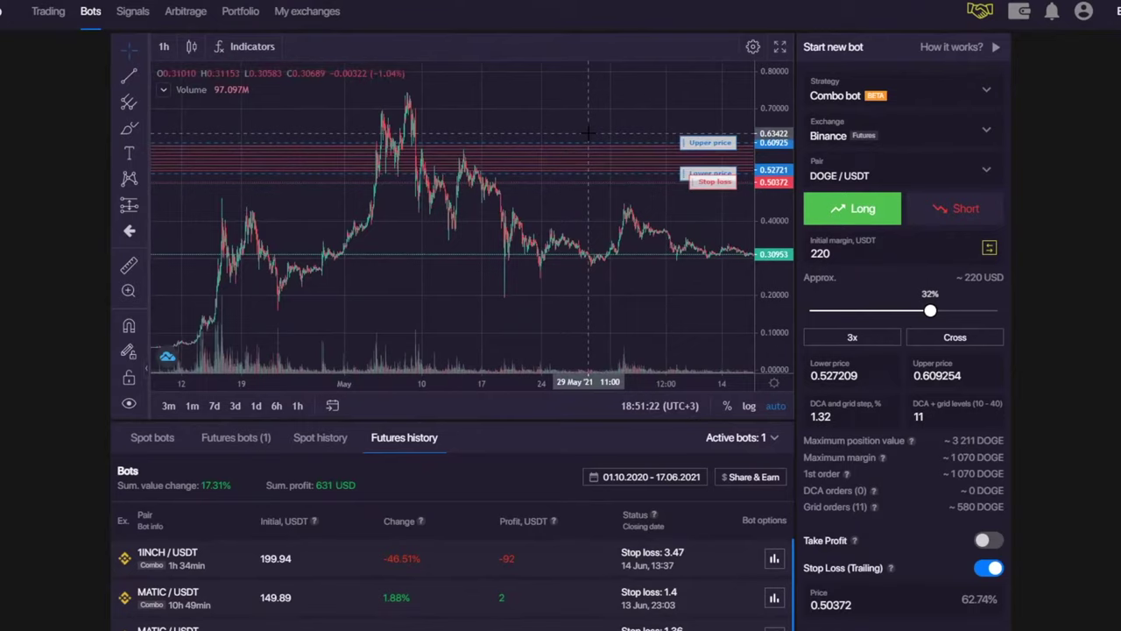
{"action": "double_click", "coordinate": [832, 254]}
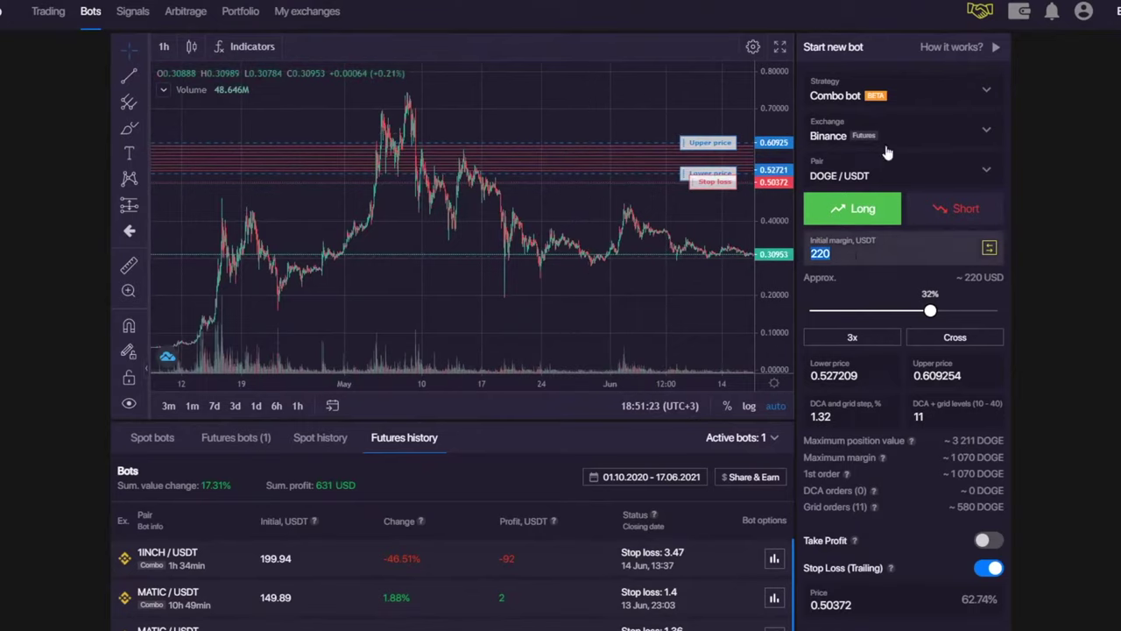
{"action": "left_click", "coordinate": [924, 101]}
{"action": "left_click", "coordinate": [905, 97]}
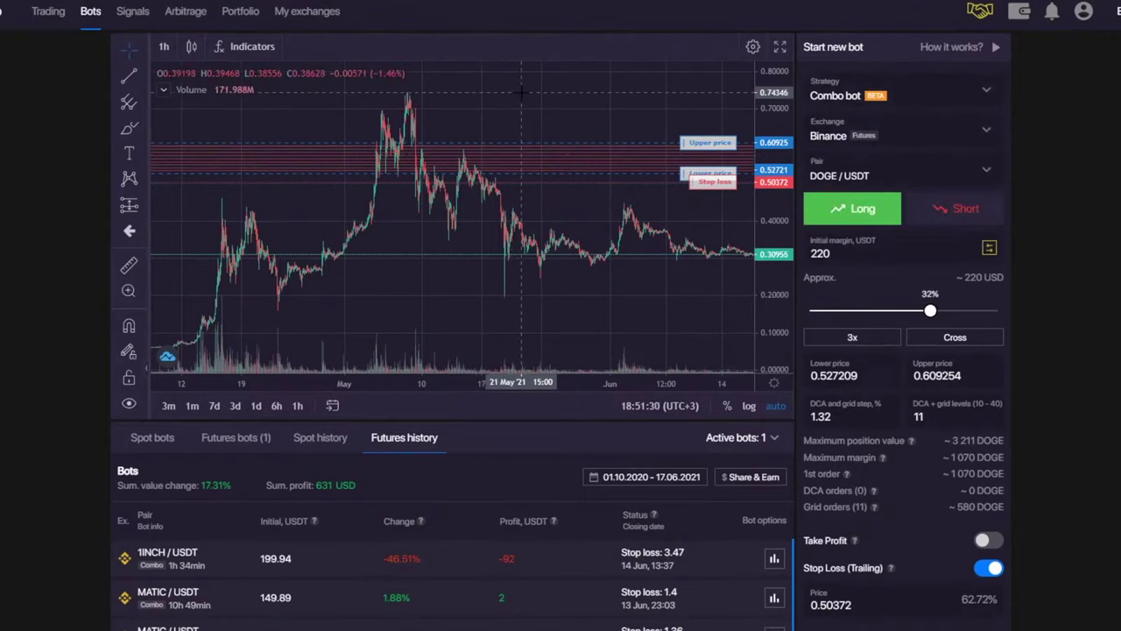
- Return to the active futures bots and show the running BTC / USDT Combo bot's grid and stop loss against the latest prices
{"action": "left_click", "coordinate": [233, 439]}
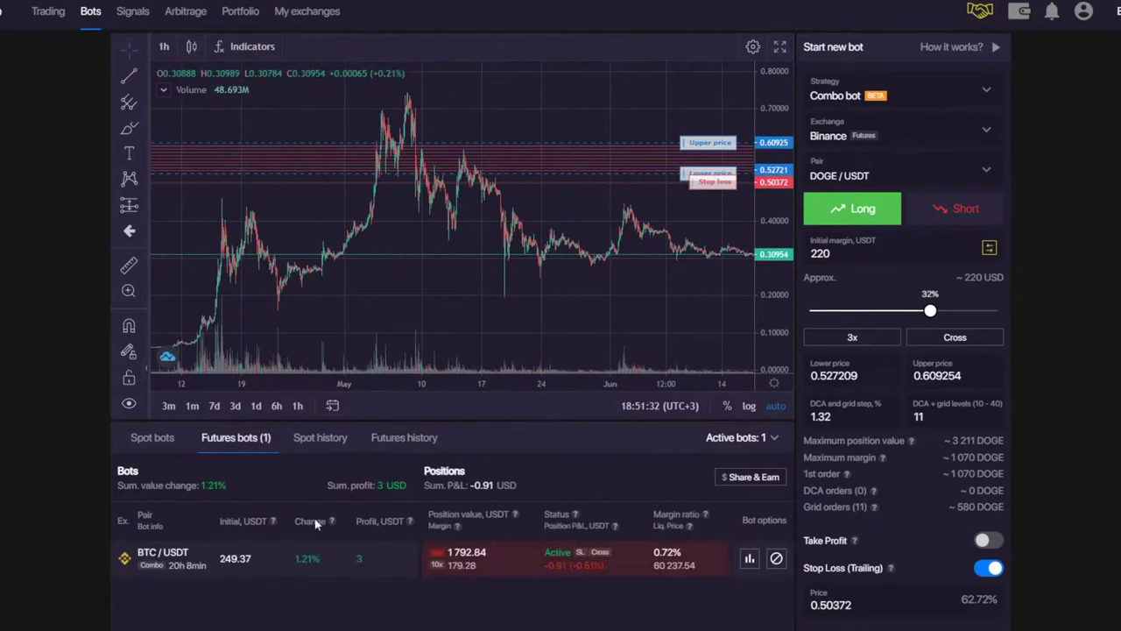
{"action": "left_click", "coordinate": [336, 560]}
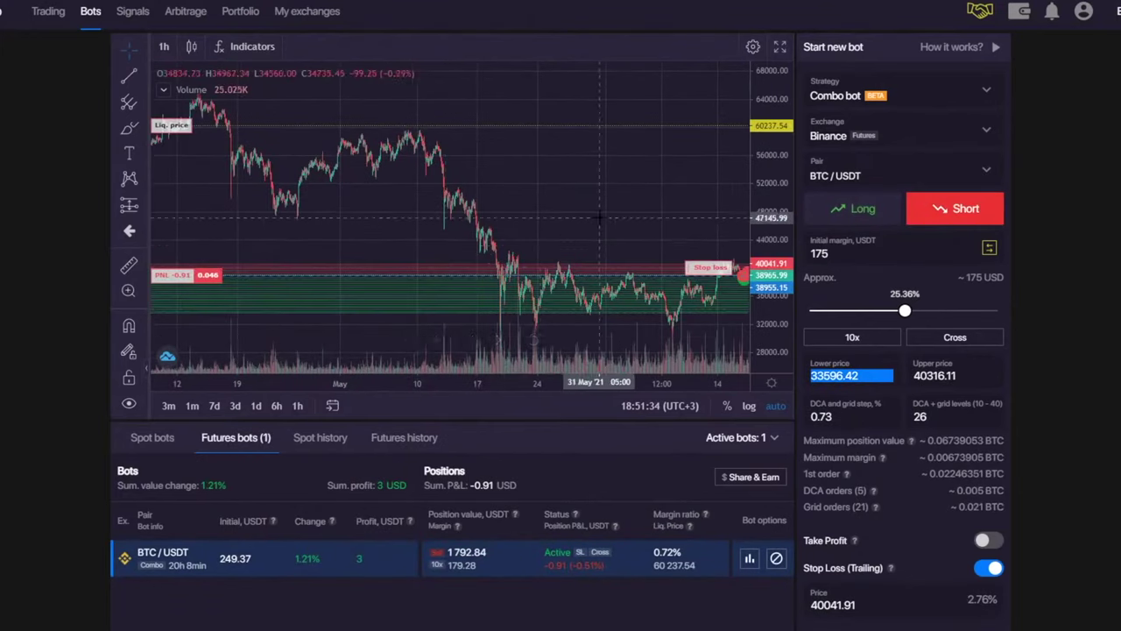
{"action": "scroll", "coordinate": [598, 263], "scroll_direction": "up", "scroll_amount": 5}
{"action": "left_click_drag", "start_coordinate": [457, 131], "coordinate": [582, 194]}
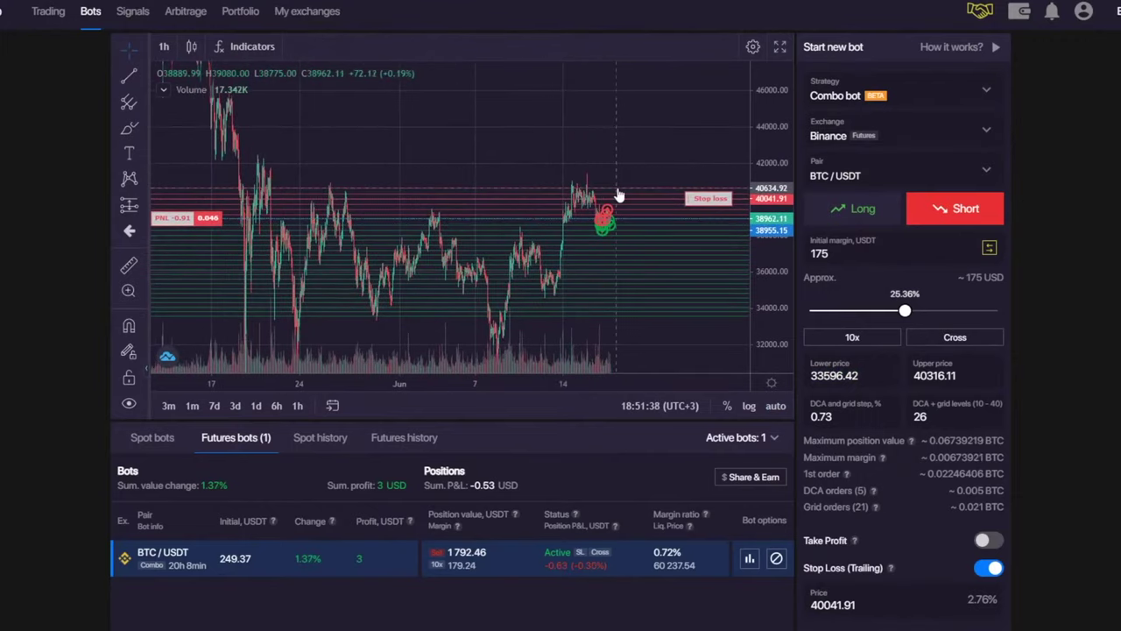
- Brush a loop around the mid-June BTC / USDT price peak and a stroke down from the latest price, deleting each drawing
{"action": "mouse_move", "coordinate": [616, 194]}
{"action": "left_mouse_down"}
{"action": "mouse_move", "coordinate": [523, 215]}
{"action": "mouse_move", "coordinate": [504, 173]}
{"action": "left_mouse_up"}
{"action": "left_click", "coordinate": [134, 128]}
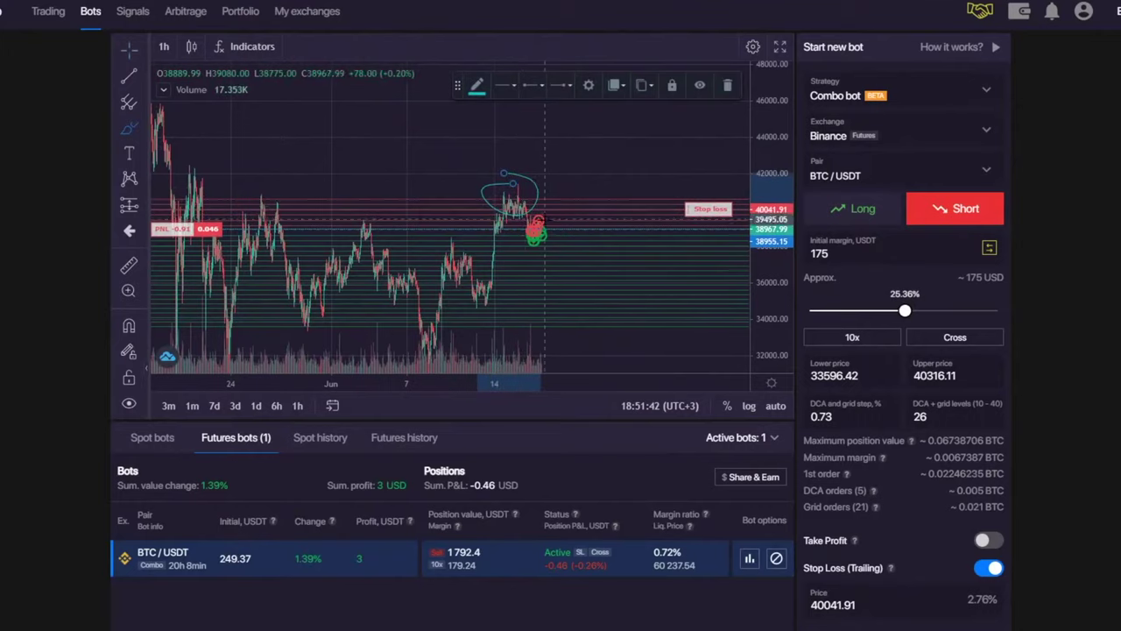
{"action": "left_click", "coordinate": [727, 85]}
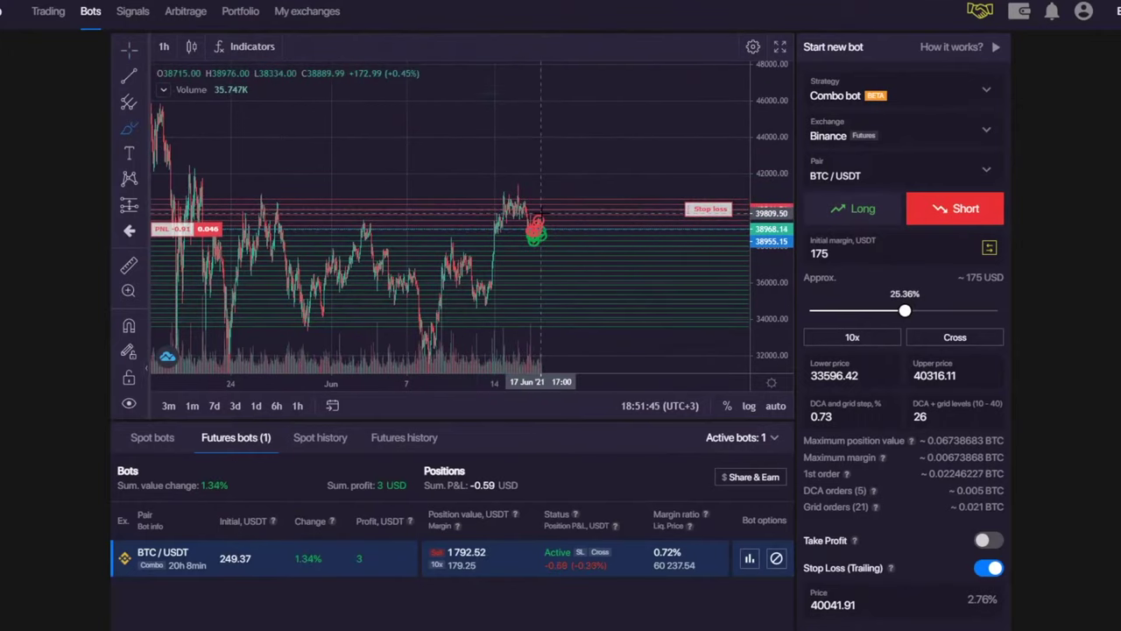
{"action": "mouse_move", "coordinate": [550, 232]}
{"action": "left_mouse_down"}
{"action": "mouse_move", "coordinate": [560, 287]}
{"action": "mouse_move", "coordinate": [573, 292]}
{"action": "left_mouse_up"}
{"action": "left_click", "coordinate": [727, 85]}
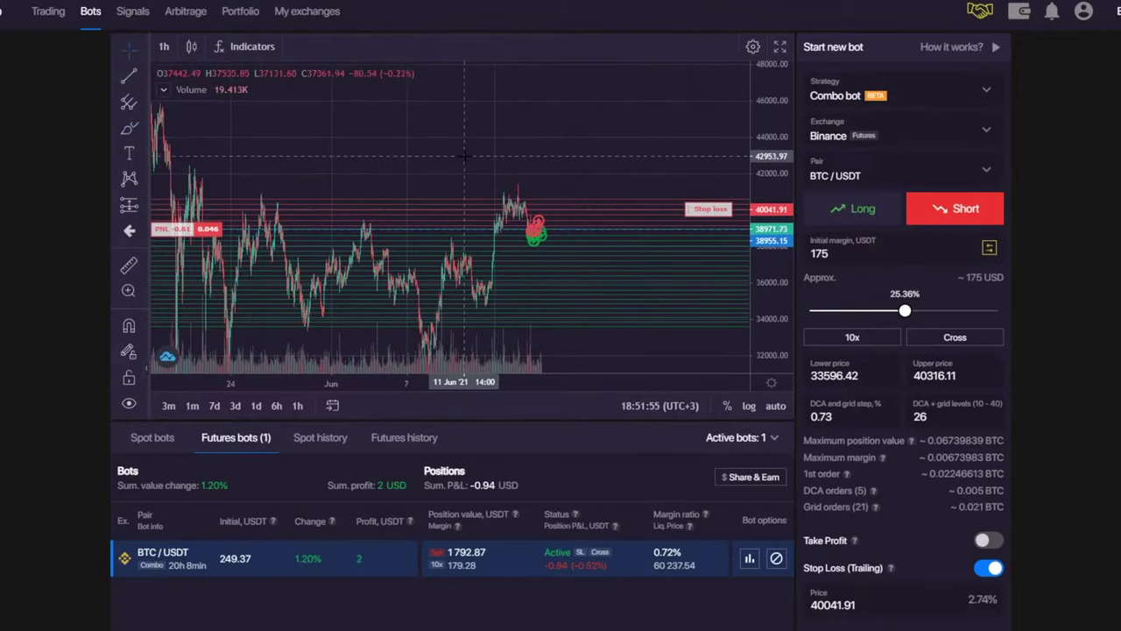
- Brush a projected price path on the BTC/USDT chart, falling from the current price and flattening at about 37,000
{"action": "left_click_drag", "start_coordinate": [473, 159], "coordinate": [84, 4]}
{"action": "scroll", "coordinate": [458, 275], "scroll_direction": "left", "scroll_amount": 10}
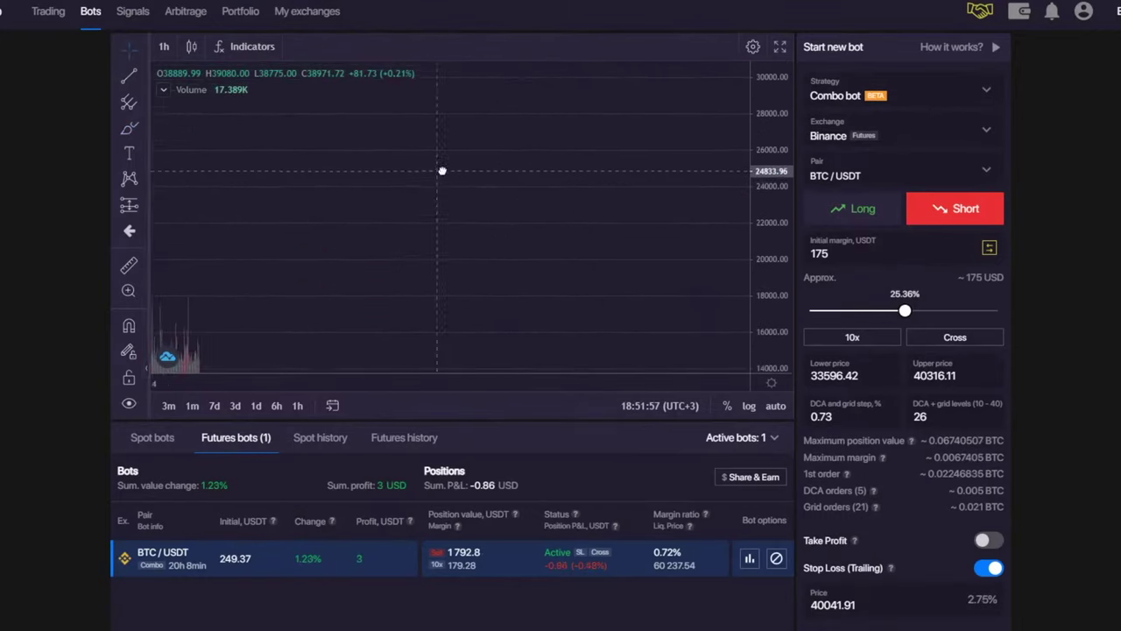
{"action": "scroll", "coordinate": [501, 237], "scroll_direction": "left", "scroll_amount": 10}
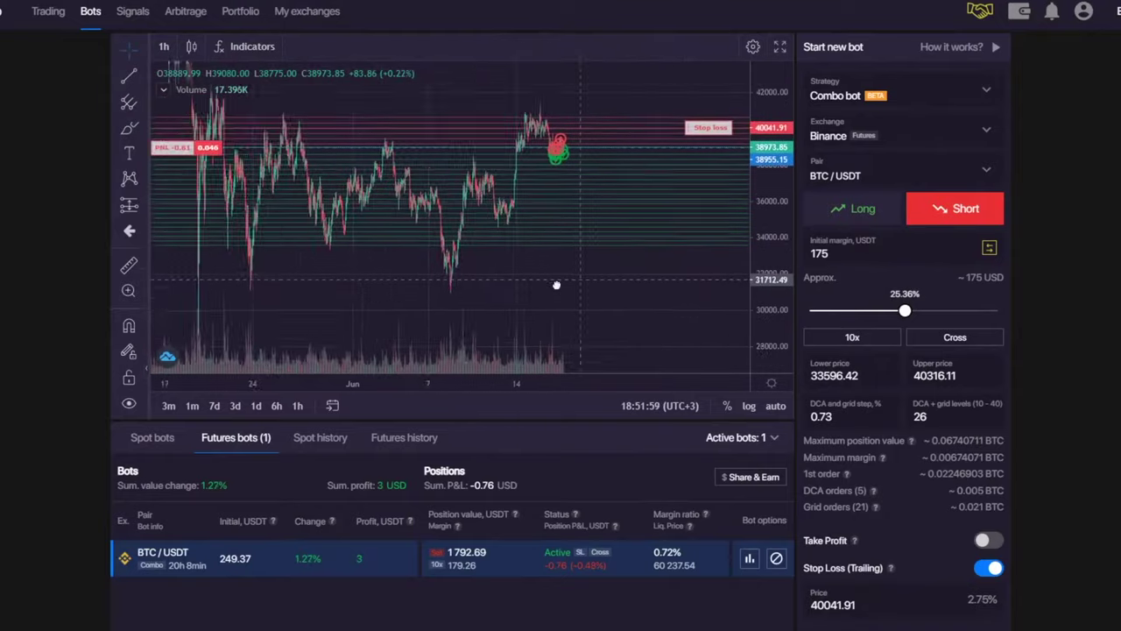
{"action": "left_click", "coordinate": [128, 131]}
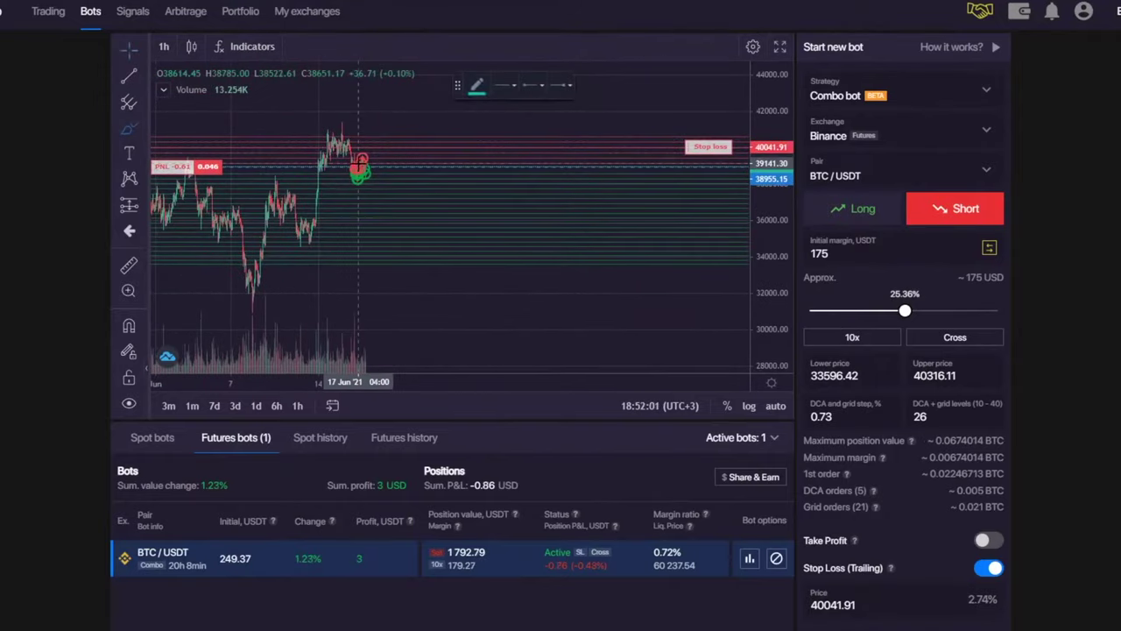
{"action": "mouse_move", "coordinate": [359, 160]}
{"action": "left_mouse_down"}
{"action": "mouse_move", "coordinate": [435, 200]}
{"action": "mouse_move", "coordinate": [473, 196]}
{"action": "left_mouse_up"}
{"action": "scroll", "coordinate": [360, 263], "scroll_direction": "down", "scroll_amount": 4}
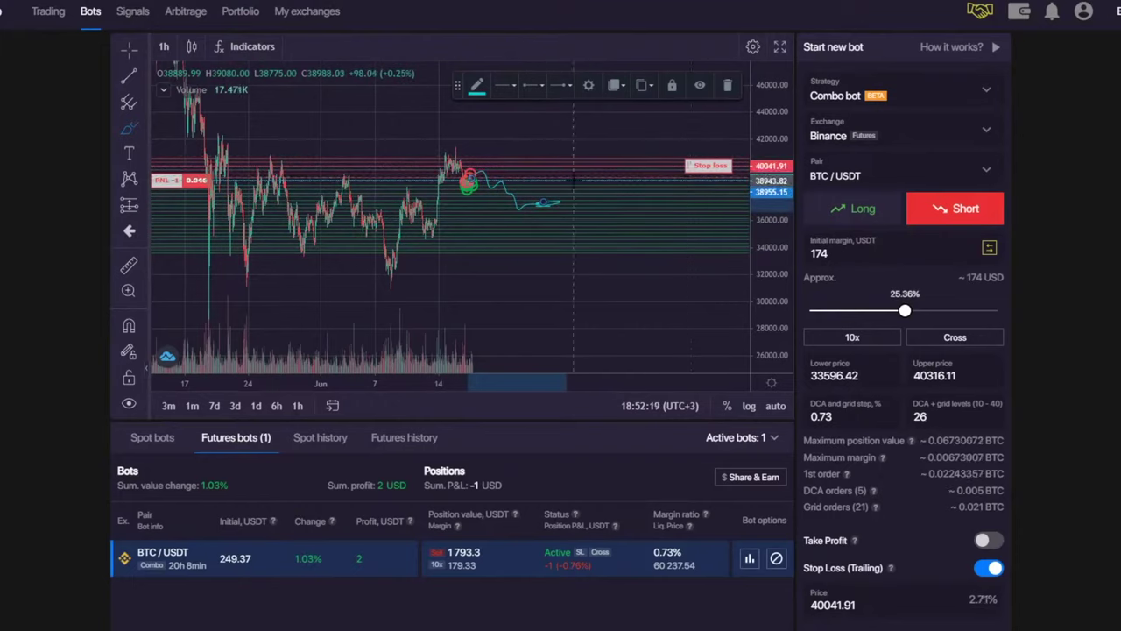
- Brush a wave swinging between about 34,000 and 39,500 across the bot's grid range, and handwrite a short note beneath it
{"action": "mouse_move", "coordinate": [565, 246]}
{"action": "left_mouse_down"}
{"action": "mouse_move", "coordinate": [571, 229]}
{"action": "mouse_move", "coordinate": [620, 226]}
{"action": "mouse_move", "coordinate": [663, 179]}
{"action": "mouse_move", "coordinate": [736, 165]}
{"action": "left_mouse_up"}
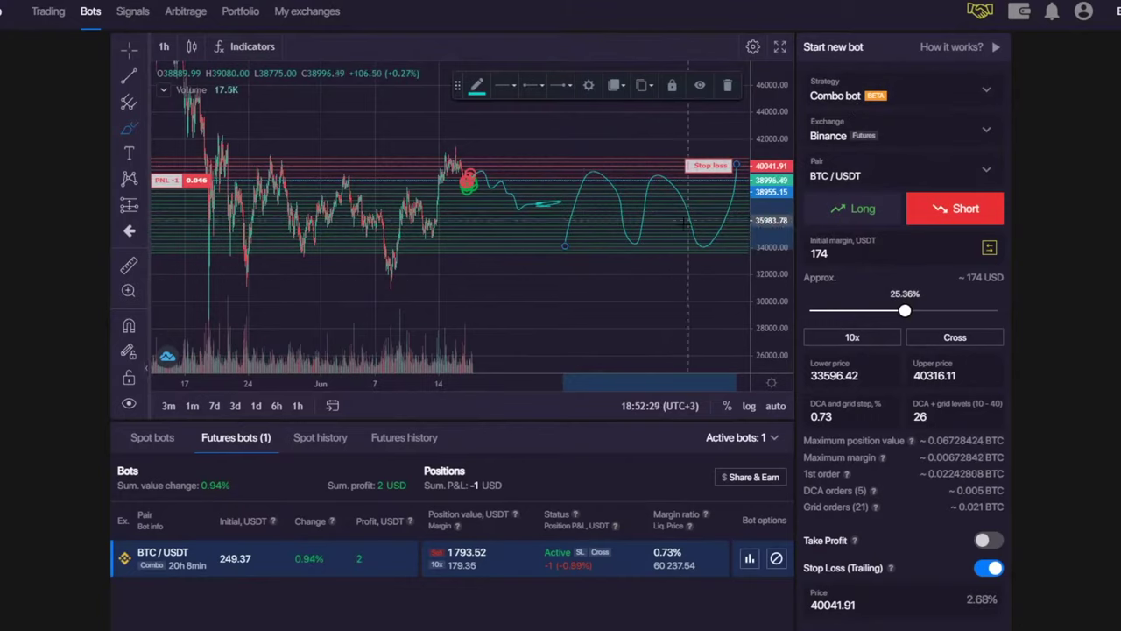
{"action": "left_click", "coordinate": [481, 294]}
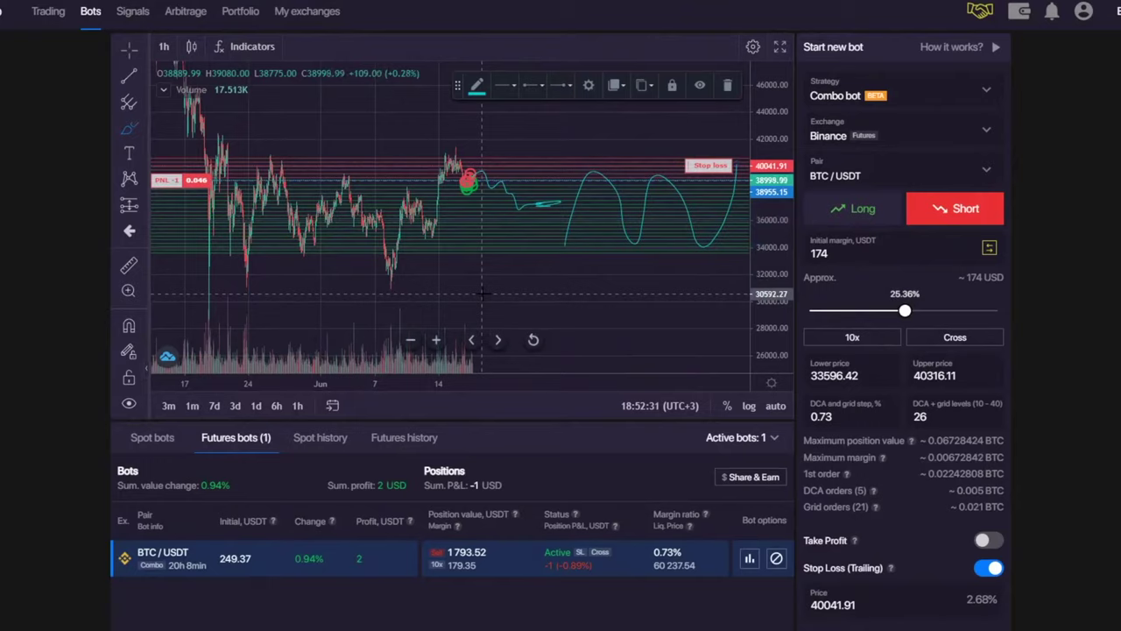
{"action": "mouse_move", "coordinate": [478, 299]}
{"action": "left_mouse_down"}
{"action": "mouse_move", "coordinate": [537, 340]}
{"action": "mouse_move", "coordinate": [520, 306]}
{"action": "mouse_move", "coordinate": [578, 330]}
{"action": "left_mouse_up"}
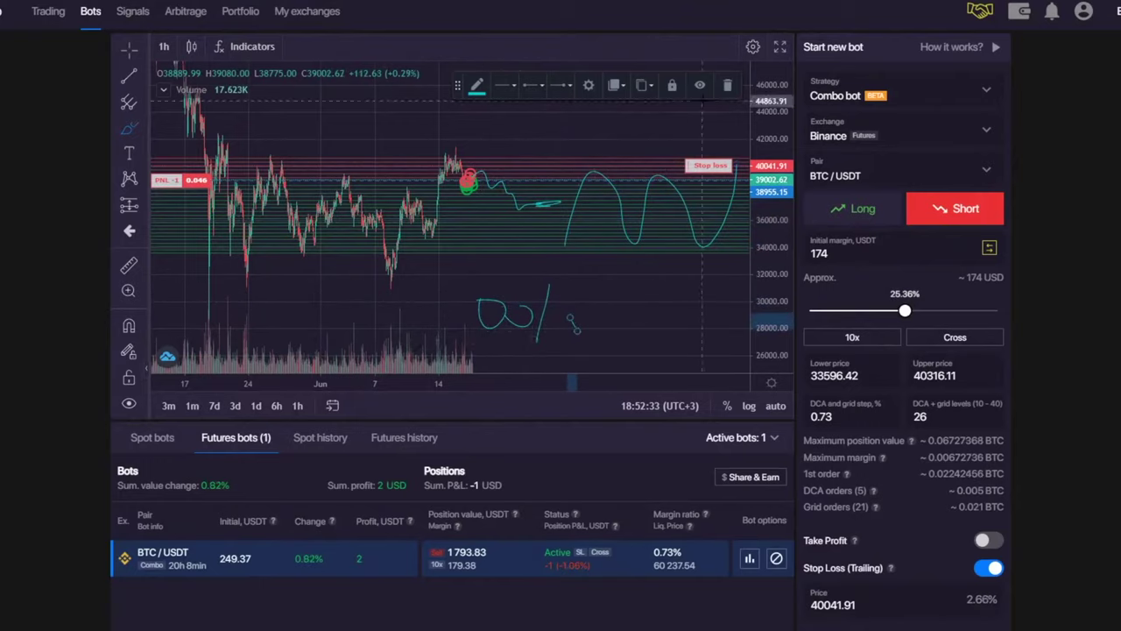
- Delete the last handwritten stroke and remove all remaining drawings from the chart
{"action": "left_click", "coordinate": [727, 85]}
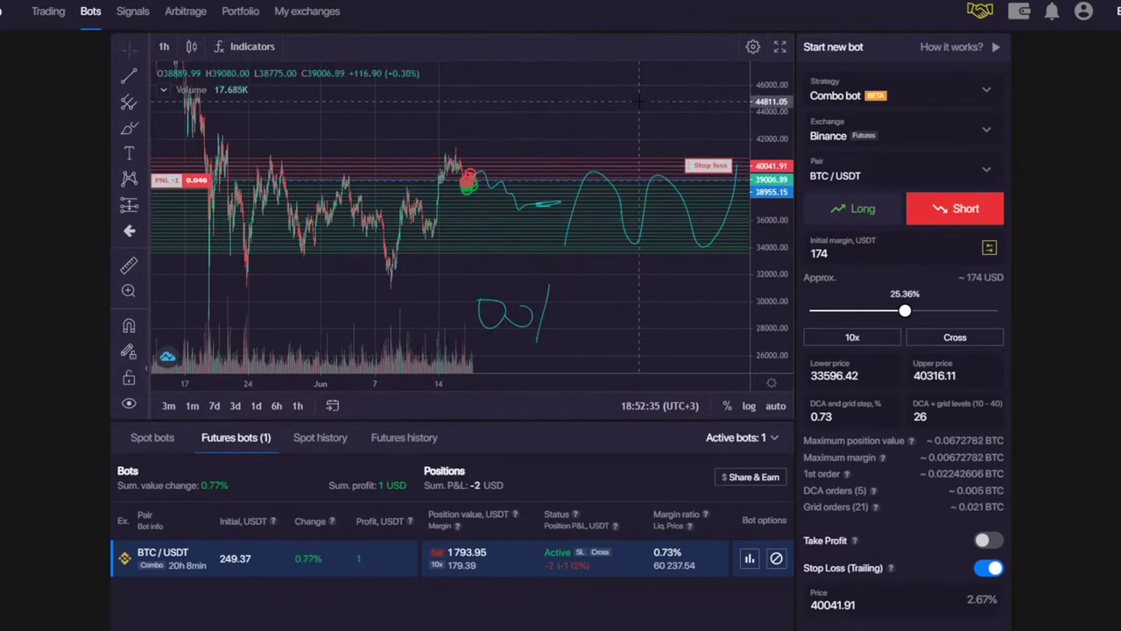
{"action": "right_click", "coordinate": [613, 98]}
{"action": "left_click", "coordinate": [688, 181]}
{"action": "left_click", "coordinate": [135, 51]}
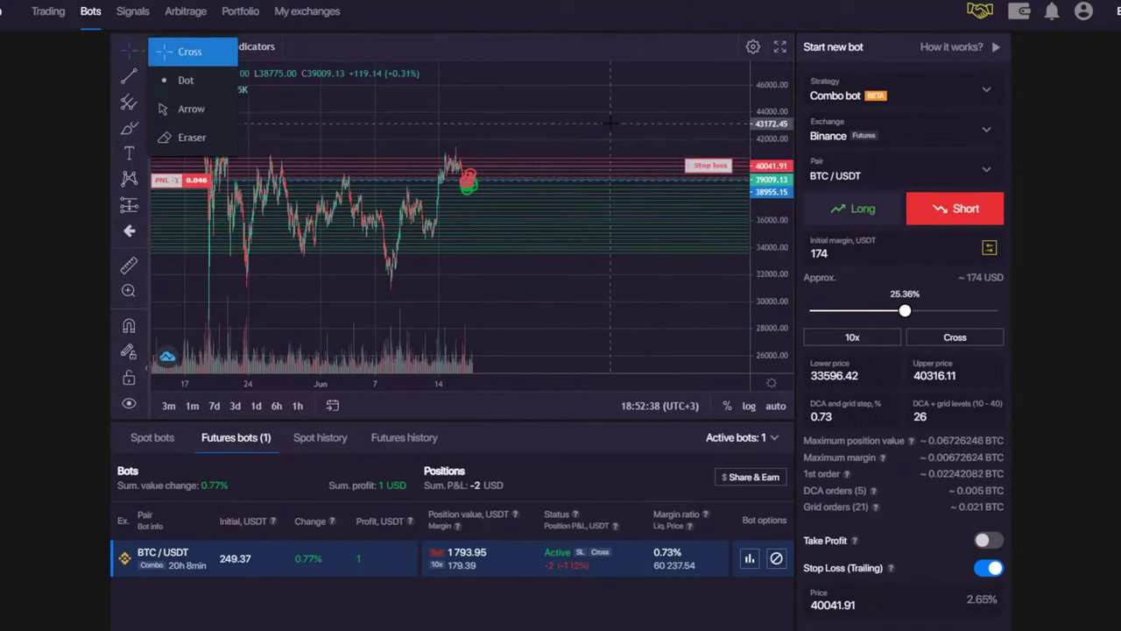
{"action": "left_click", "coordinate": [613, 126]}
- Brush a circled arrow falling from the current price below the grid to about 32,000, and underline the late-May lows near 30,000
{"action": "left_click_drag", "start_coordinate": [578, 124], "coordinate": [534, 204]}
{"action": "left_click", "coordinate": [129, 128]}
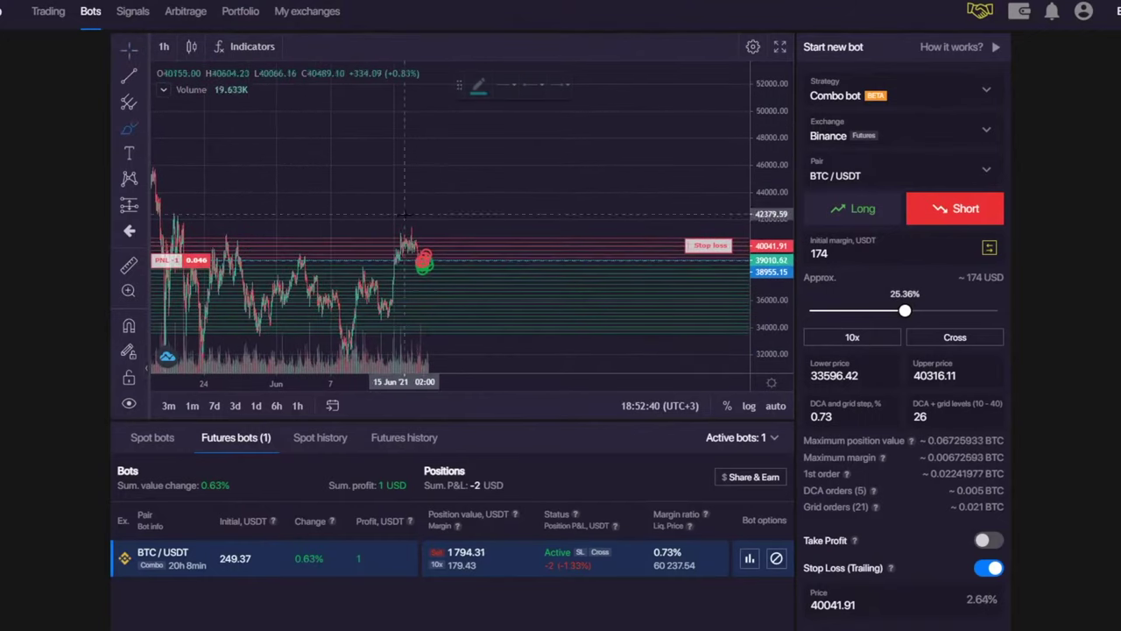
{"action": "scroll", "coordinate": [432, 254], "scroll_direction": "down", "scroll_amount": 1}
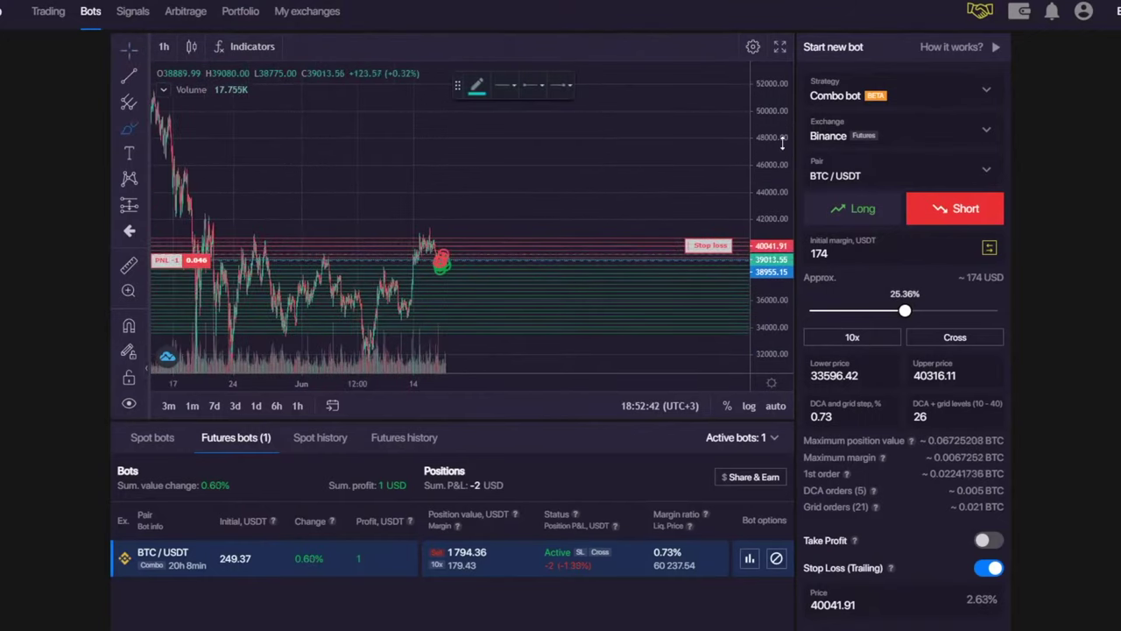
{"action": "left_click_drag", "start_coordinate": [780, 143], "coordinate": [780, 225]}
{"action": "left_click_drag", "start_coordinate": [763, 296], "coordinate": [763, 251]}
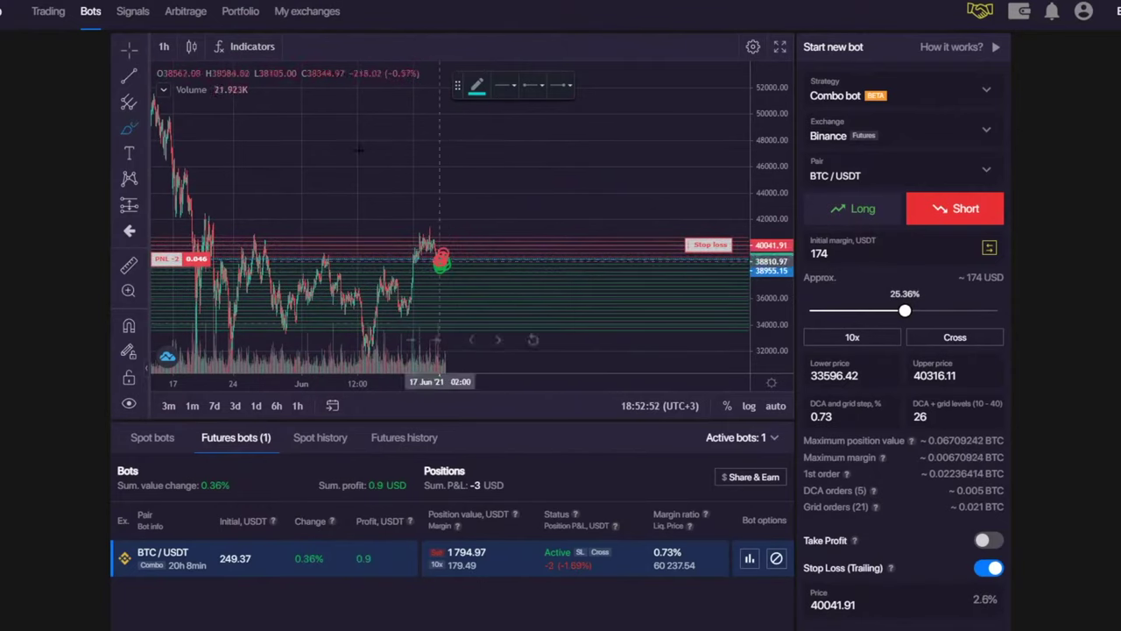
{"action": "left_click", "coordinate": [136, 132]}
{"action": "left_click", "coordinate": [208, 129]}
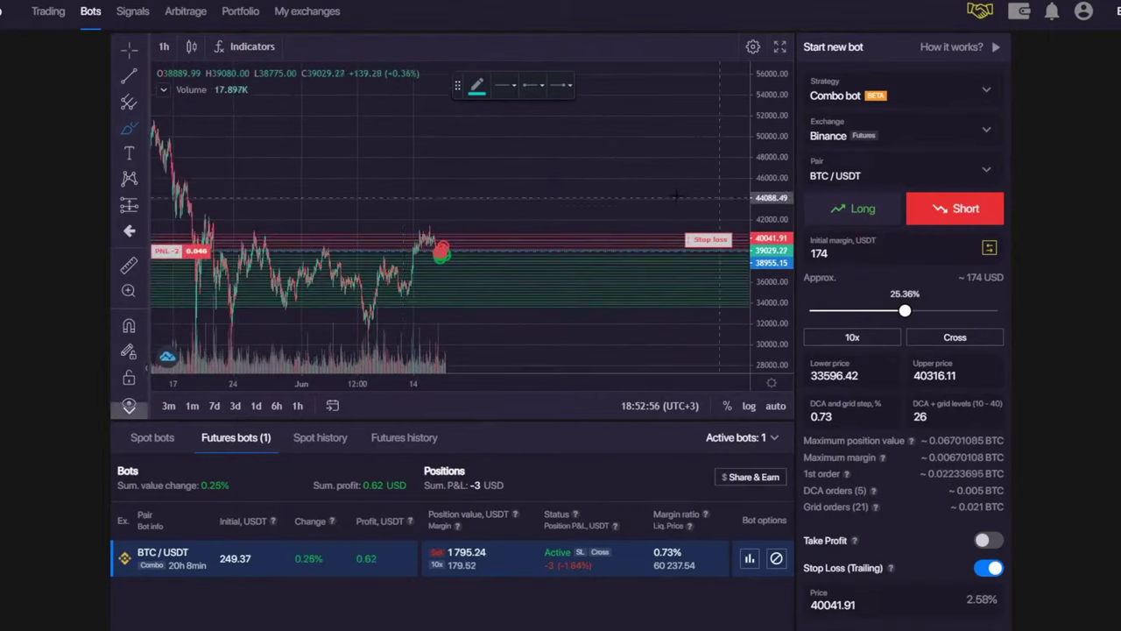
{"action": "left_click", "coordinate": [136, 129]}
{"action": "left_click", "coordinate": [180, 131]}
{"action": "mouse_move", "coordinate": [483, 187]}
{"action": "left_mouse_down"}
{"action": "mouse_move", "coordinate": [510, 265]}
{"action": "mouse_move", "coordinate": [487, 262]}
{"action": "mouse_move", "coordinate": [506, 271]}
{"action": "mouse_move", "coordinate": [516, 251]}
{"action": "mouse_move", "coordinate": [467, 259]}
{"action": "left_mouse_up"}
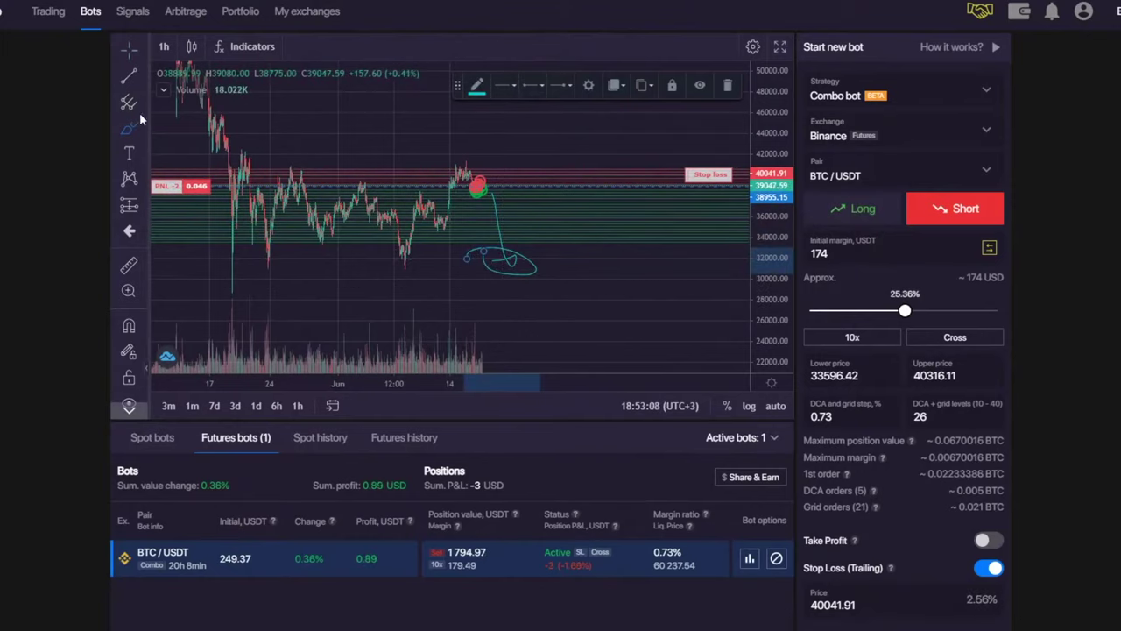
{"action": "left_click_drag", "start_coordinate": [245, 277], "coordinate": [289, 282]}
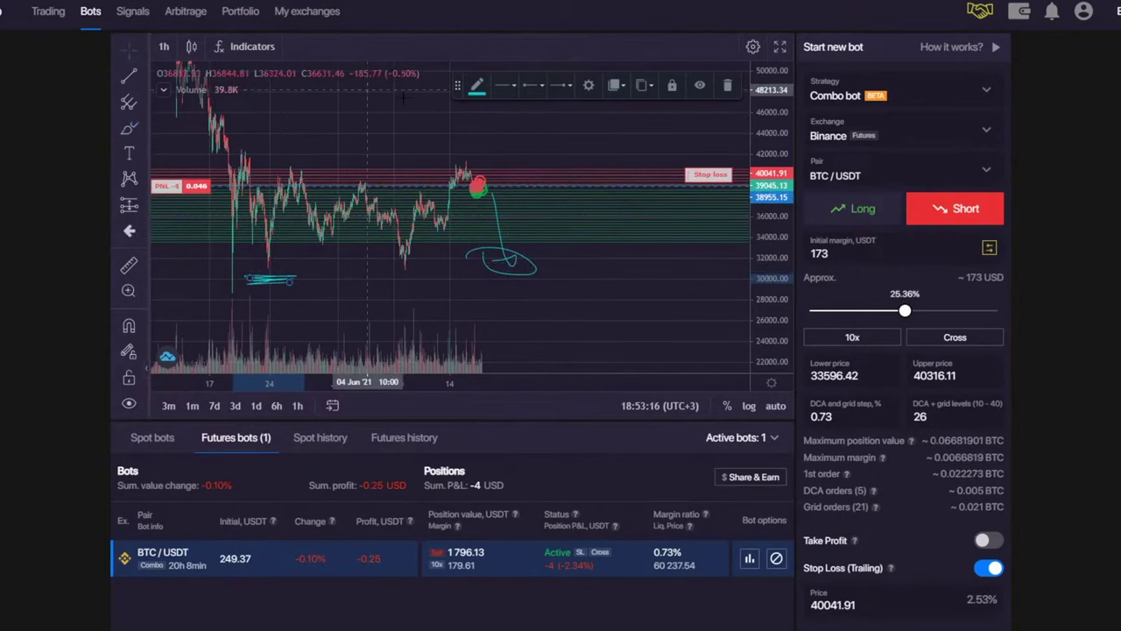
- Brush a resistance line across the highs near 40,650 and a breakout path above it, with a circled arrow and a zigzag rising to about 48,000
{"action": "left_click_drag", "start_coordinate": [458, 135], "coordinate": [436, 182]}
{"action": "left_click", "coordinate": [131, 129]}
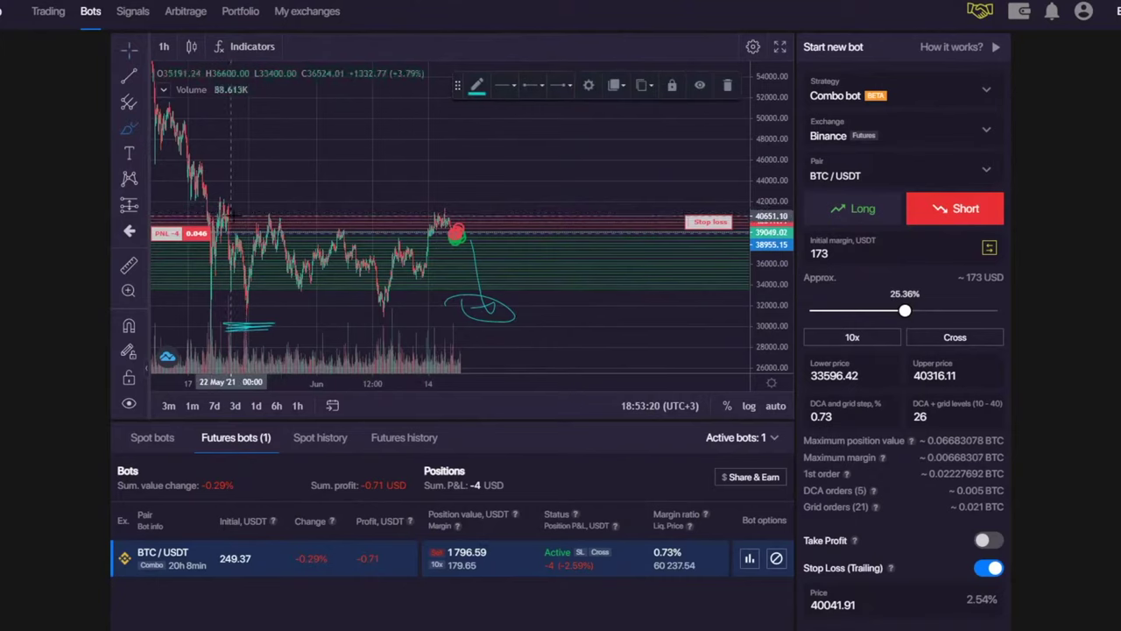
{"action": "mouse_move", "coordinate": [231, 214]}
{"action": "left_mouse_down"}
{"action": "mouse_move", "coordinate": [543, 213]}
{"action": "mouse_move", "coordinate": [546, 188]}
{"action": "mouse_move", "coordinate": [568, 174]}
{"action": "mouse_move", "coordinate": [519, 166]}
{"action": "left_mouse_up"}
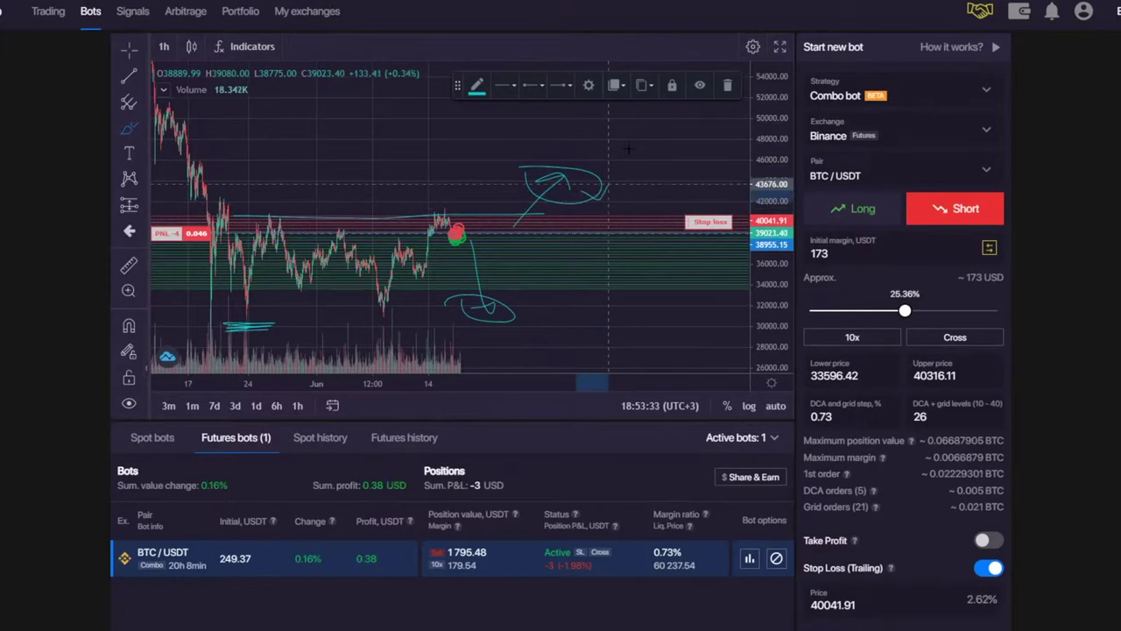
{"action": "mouse_move", "coordinate": [580, 190]}
{"action": "left_mouse_down"}
{"action": "mouse_move", "coordinate": [670, 124]}
{"action": "mouse_move", "coordinate": [688, 138]}
{"action": "left_mouse_up"}
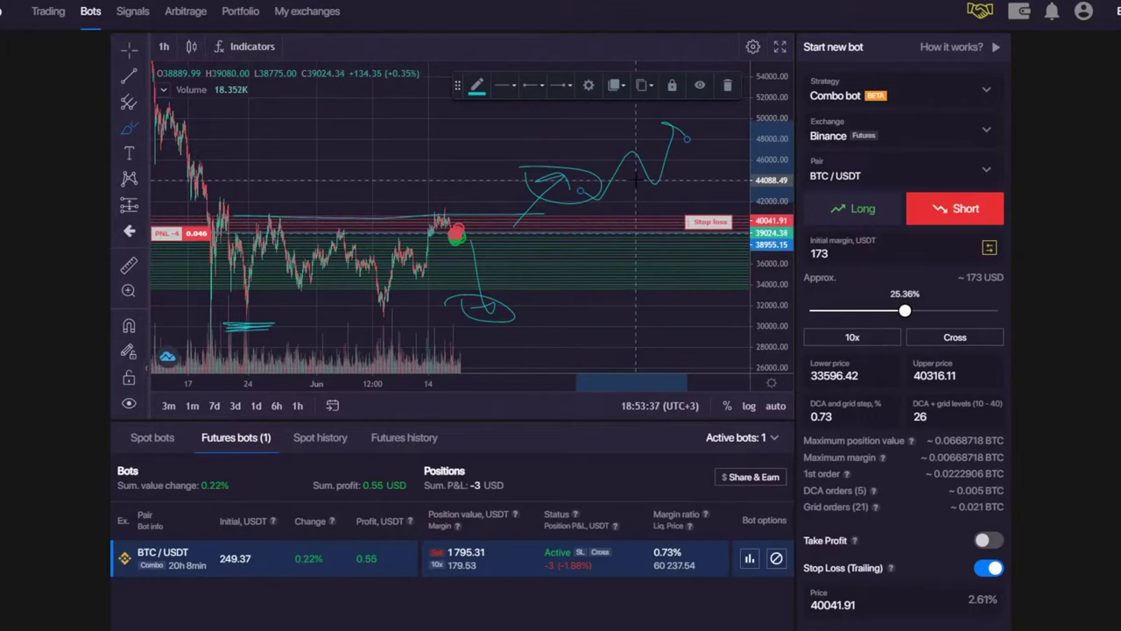
- Preview the Combo bot in the Long direction and look briefly at the Trading page before returning to Bots
{"action": "left_click", "coordinate": [867, 216]}
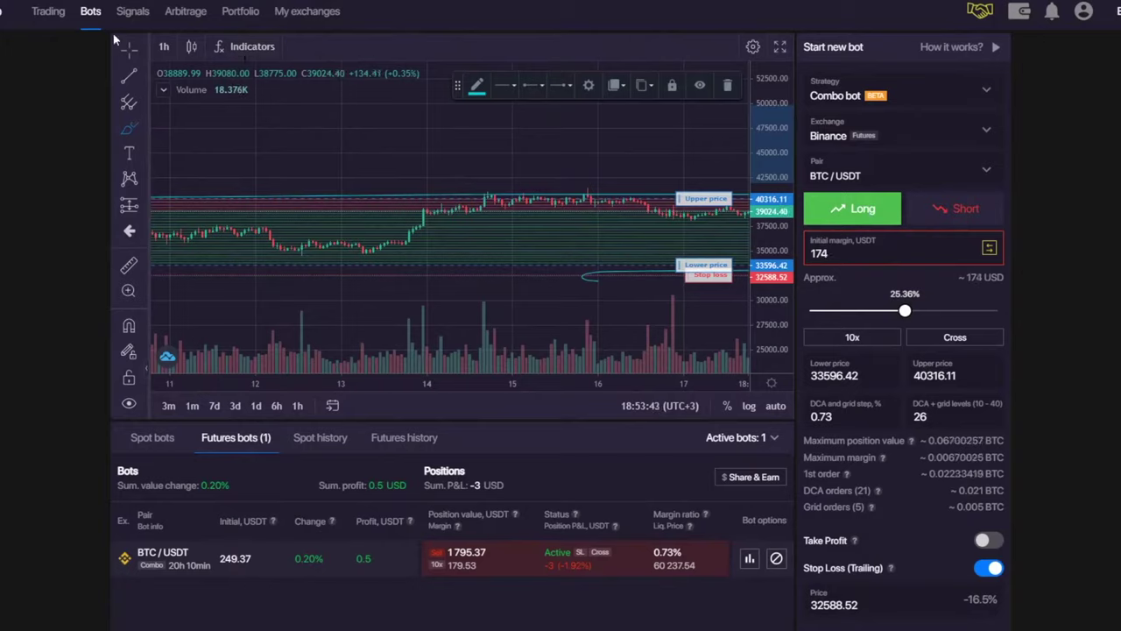
{"action": "left_click", "coordinate": [48, 18]}
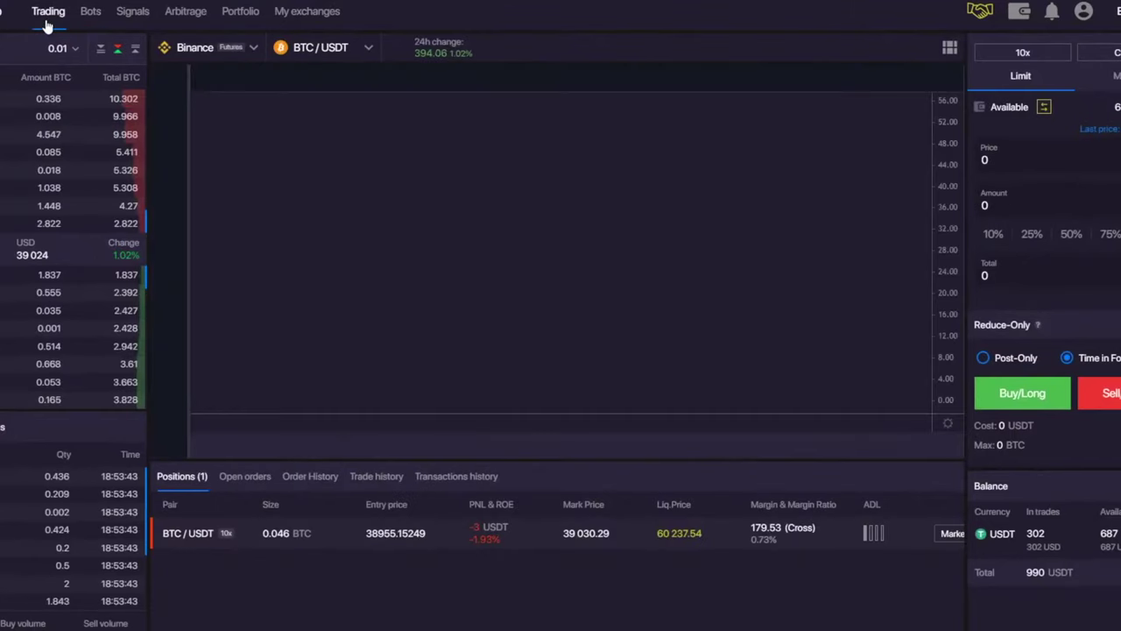
{"action": "left_click", "coordinate": [90, 12]}
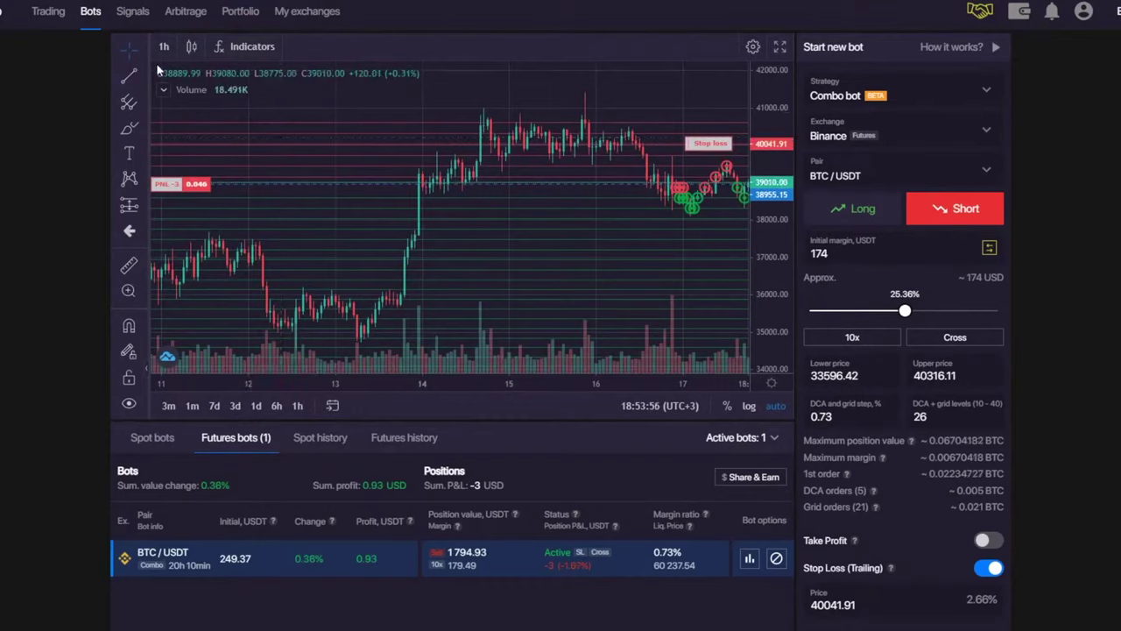
- Open the Trading page and switch the exchange to the Binance spot account
{"action": "left_click", "coordinate": [40, 11]}
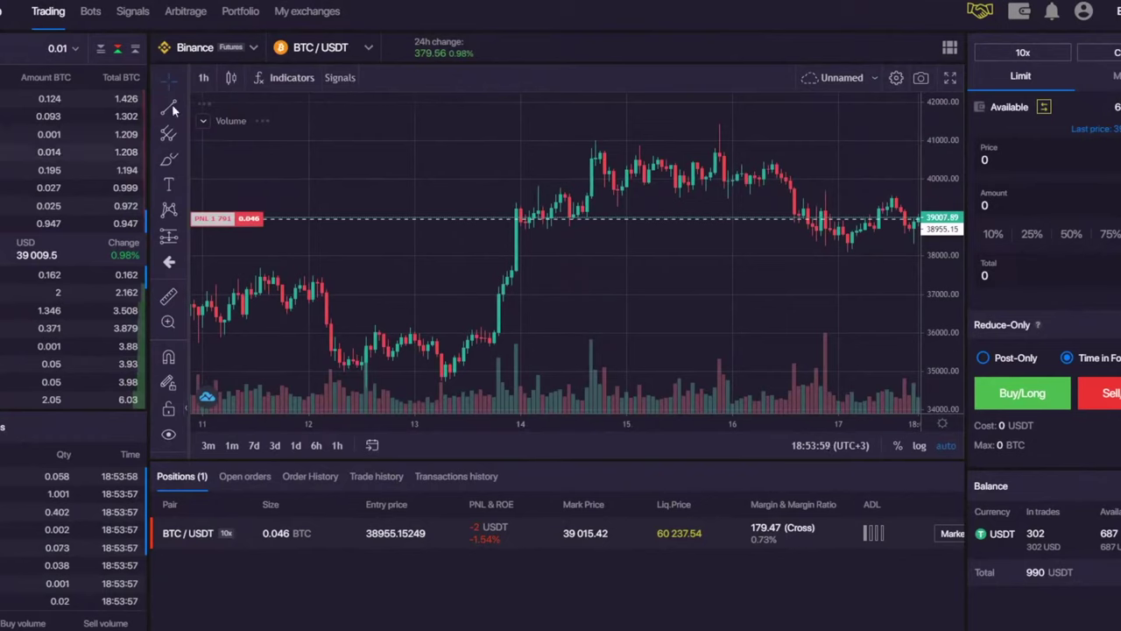
{"action": "double_click", "coordinate": [362, 263]}
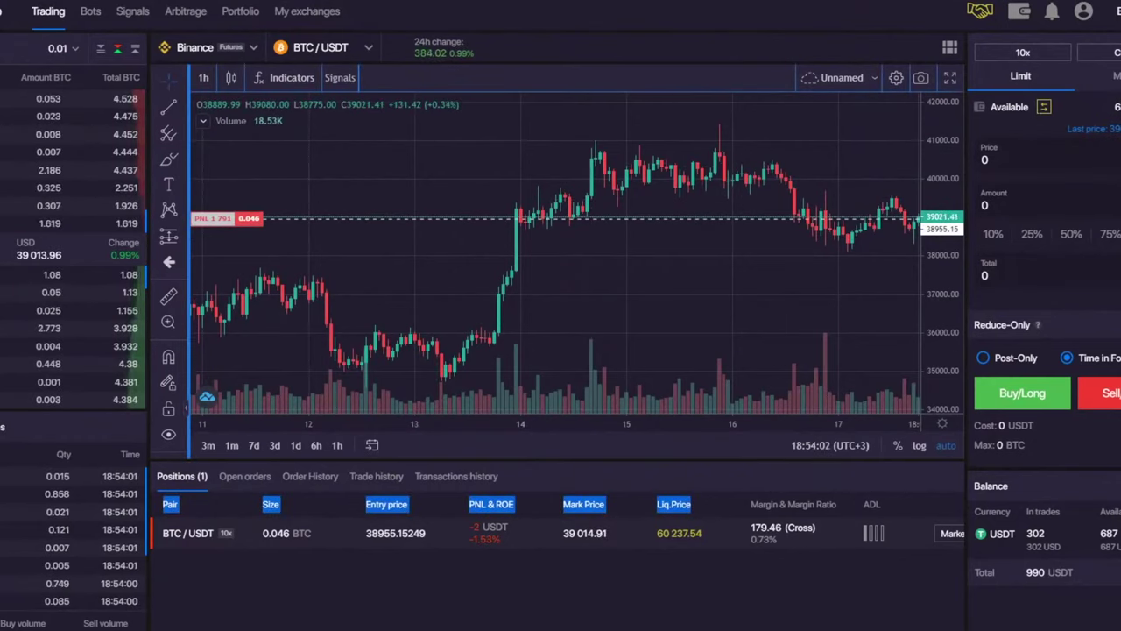
{"action": "left_click", "coordinate": [1020, 159]}
{"action": "key", "text": "Tab"}
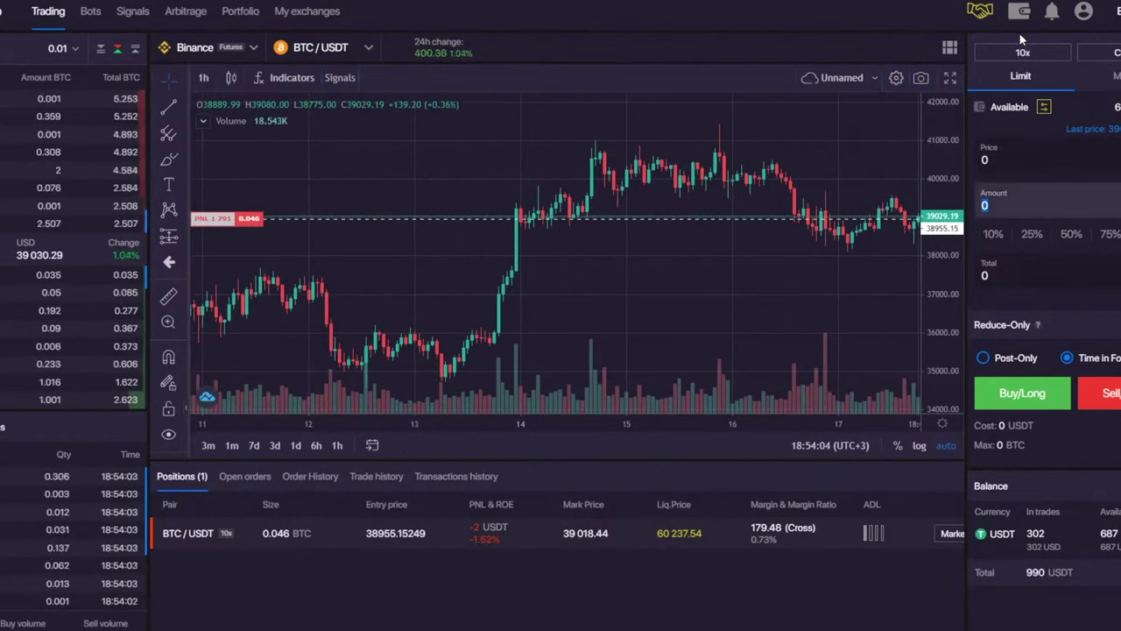
{"action": "left_click", "coordinate": [194, 47]}
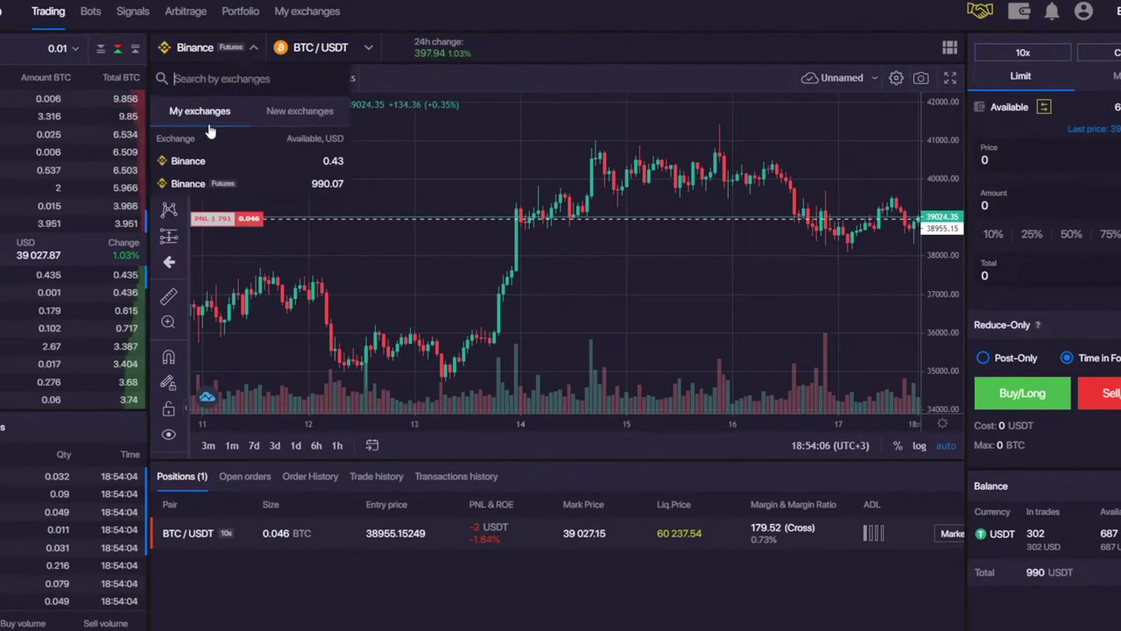
{"action": "left_click", "coordinate": [187, 158]}
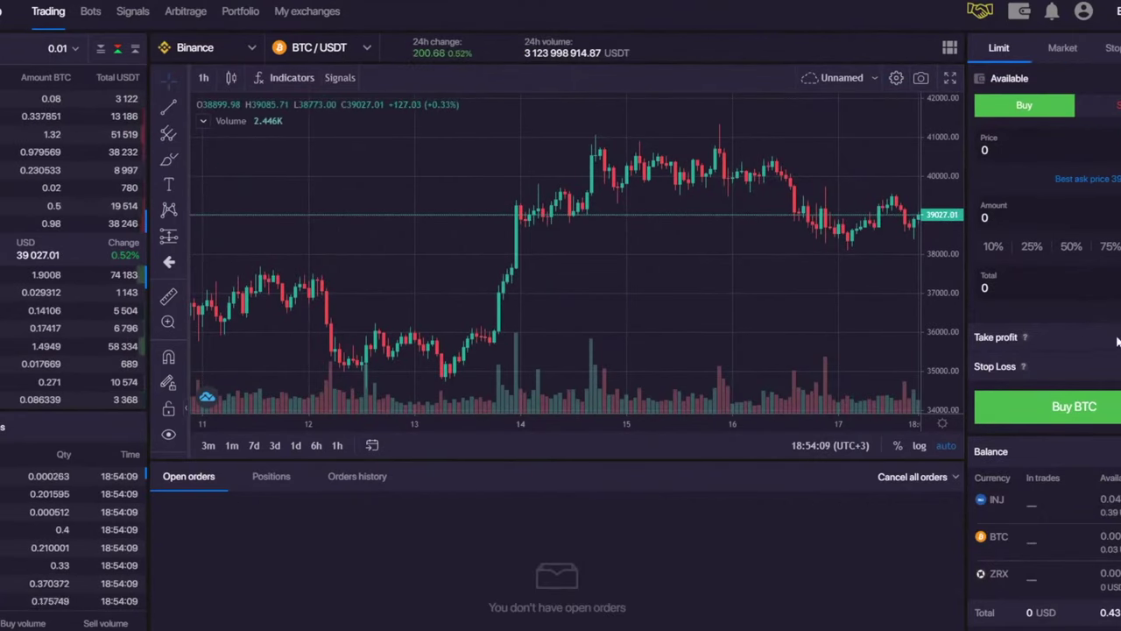
- Show the take-profit targets of the limit buy order and switch the order form to the stop order with a limit price
{"action": "left_click", "coordinate": [1047, 336]}
{"action": "left_click", "coordinate": [1025, 414]}
{"action": "left_click", "coordinate": [1024, 443]}
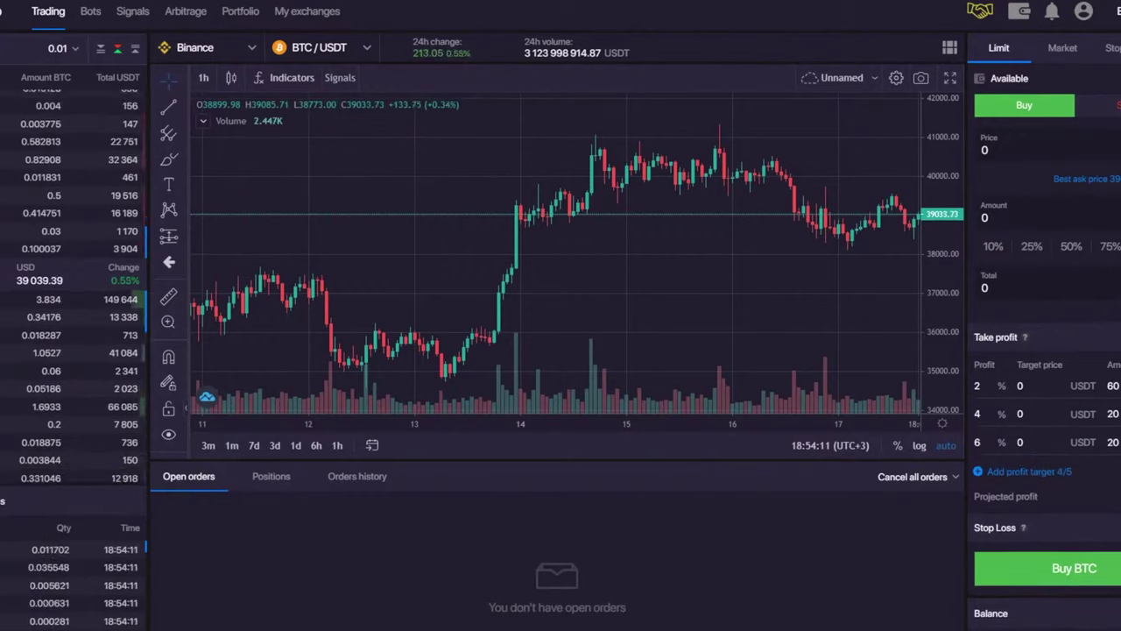
{"action": "left_click", "coordinate": [996, 526]}
{"action": "left_click", "coordinate": [1111, 47]}
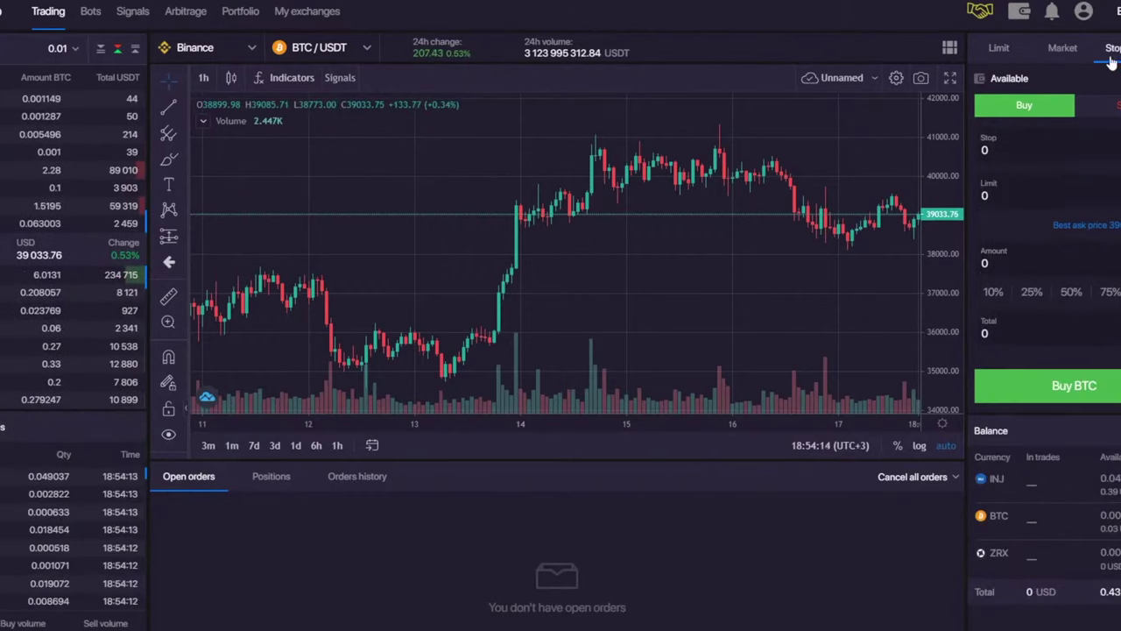
- Examine the BTC/USDT price range since mid-May on the spot chart and return to the Bots page
{"action": "scroll", "coordinate": [508, 130], "scroll_direction": "down", "scroll_amount": 5}
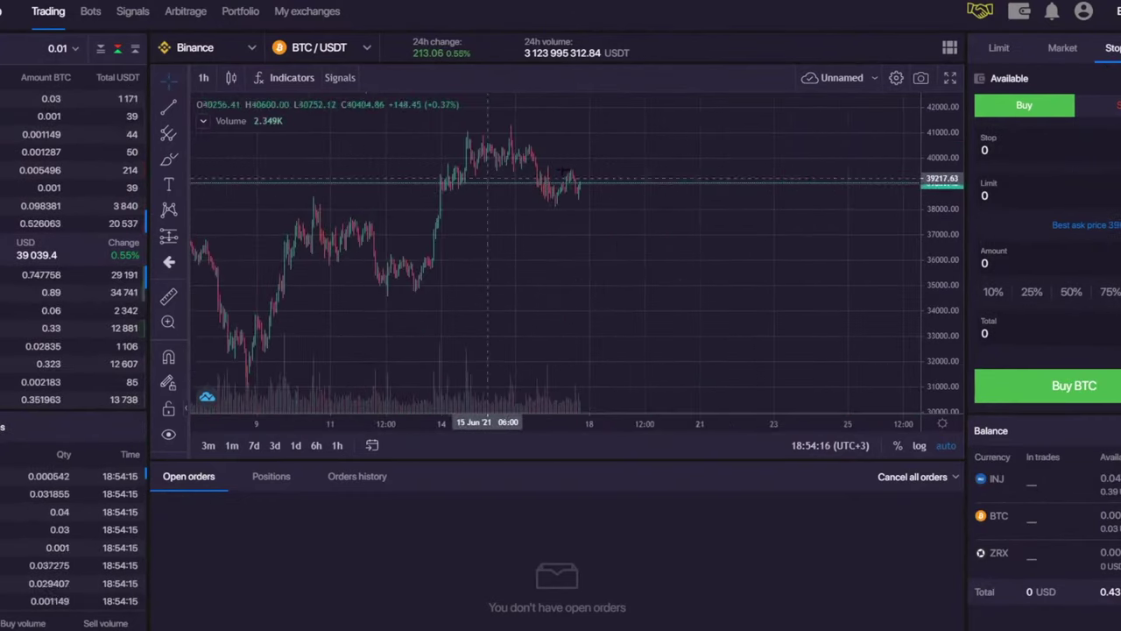
{"action": "scroll", "coordinate": [583, 166], "scroll_direction": "down", "scroll_amount": 5}
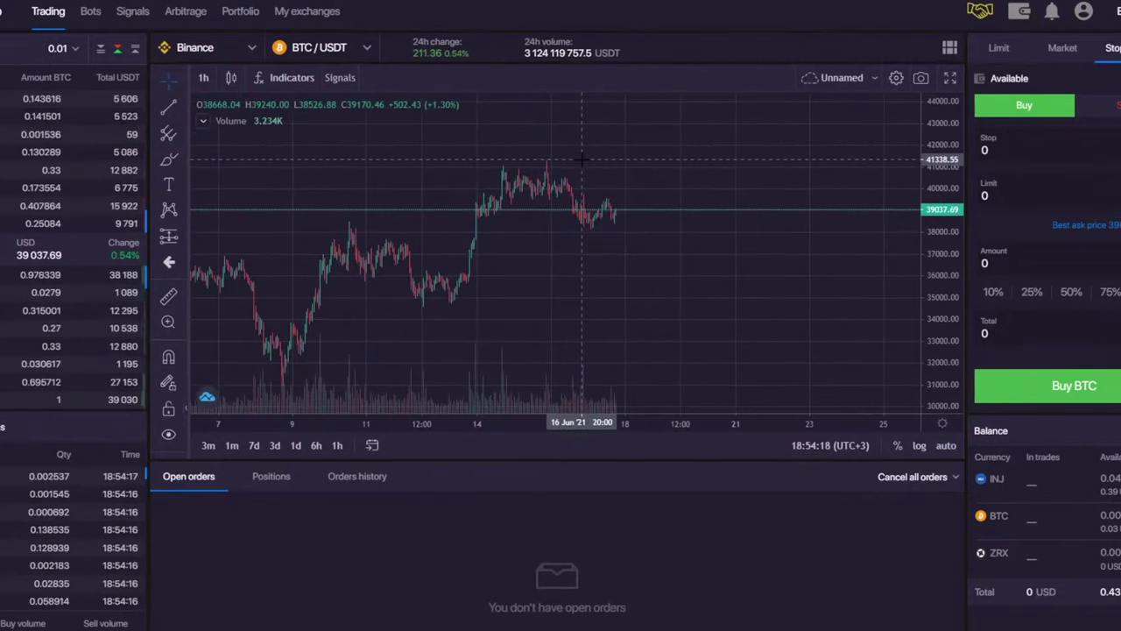
{"action": "scroll", "coordinate": [583, 160], "scroll_direction": "down", "scroll_amount": 5}
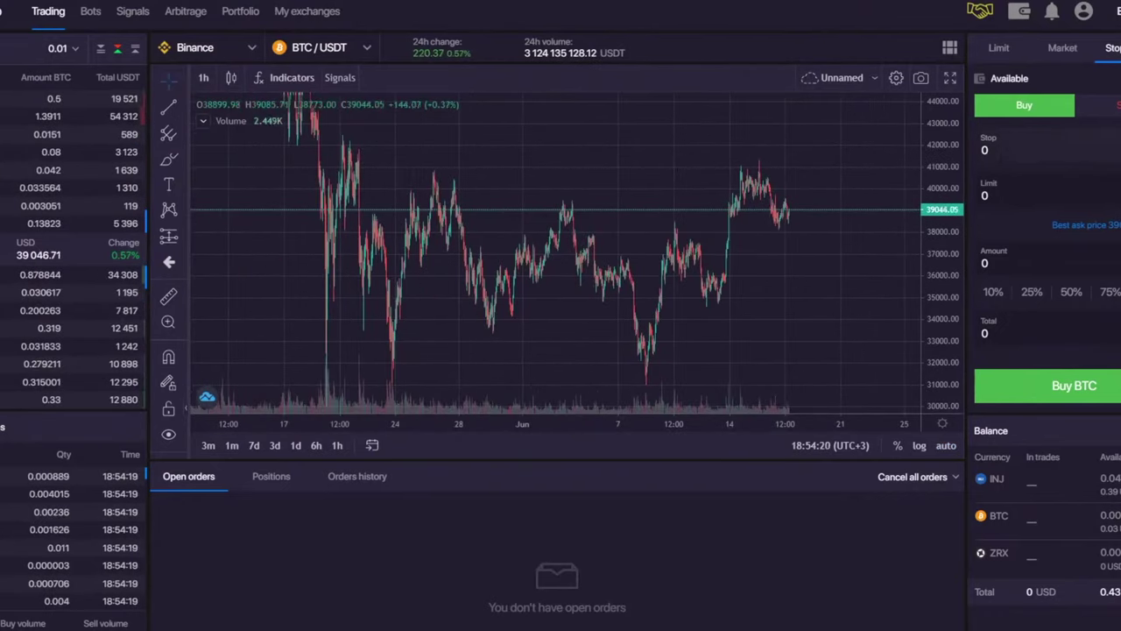
{"action": "left_click_drag", "start_coordinate": [628, 178], "coordinate": [625, 178]}
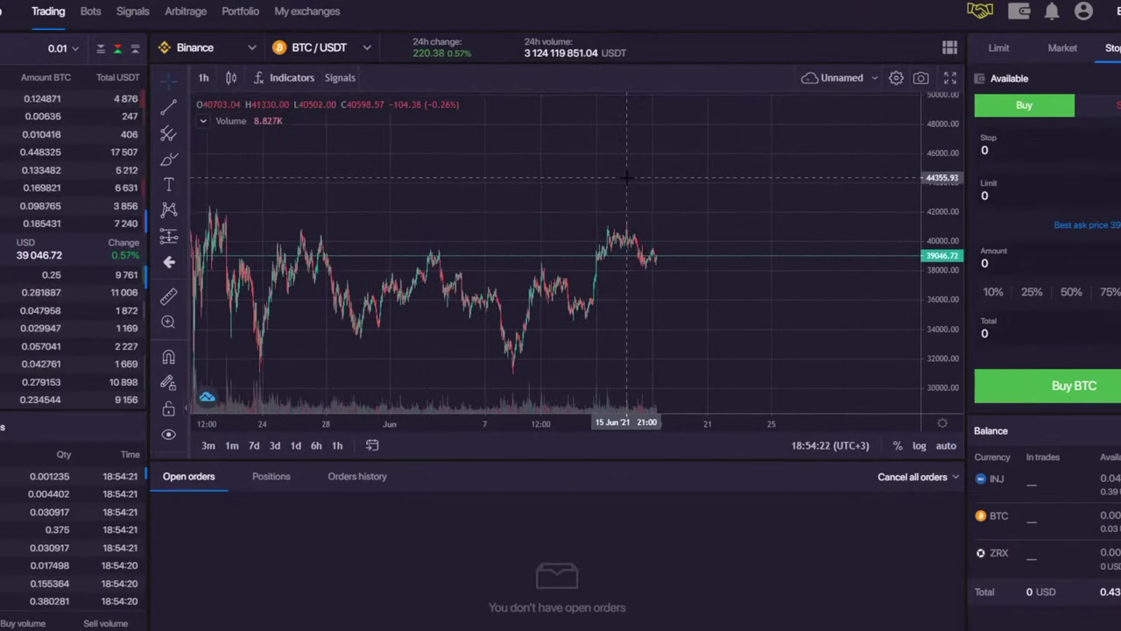
{"action": "left_click_drag", "start_coordinate": [587, 263], "coordinate": [587, 230]}
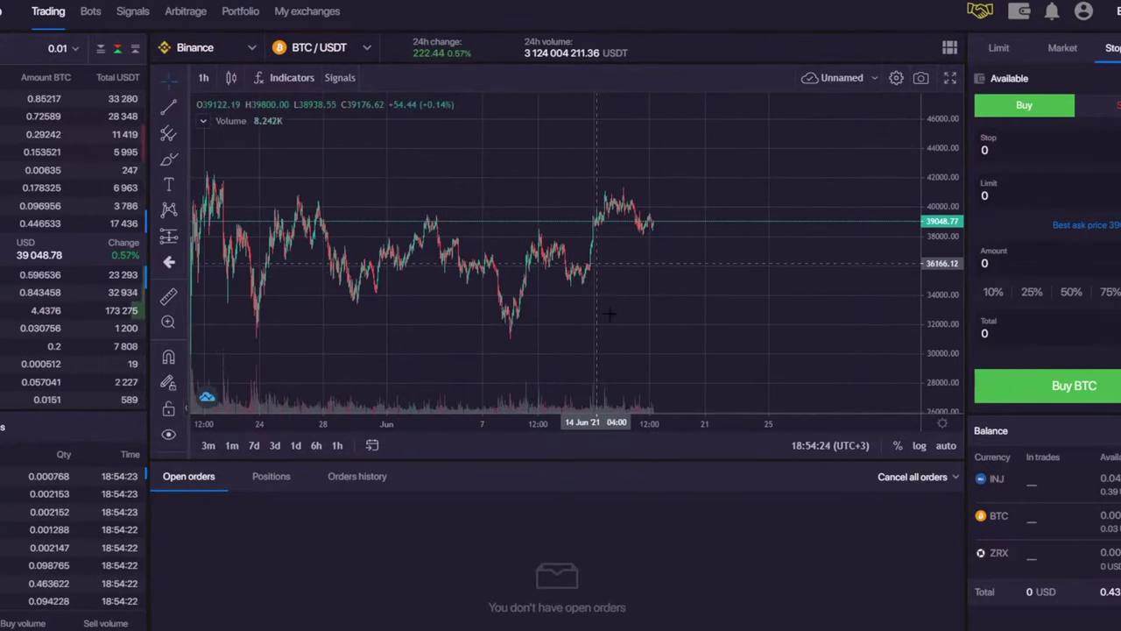
{"action": "left_click_drag", "start_coordinate": [761, 165], "coordinate": [680, 166]}
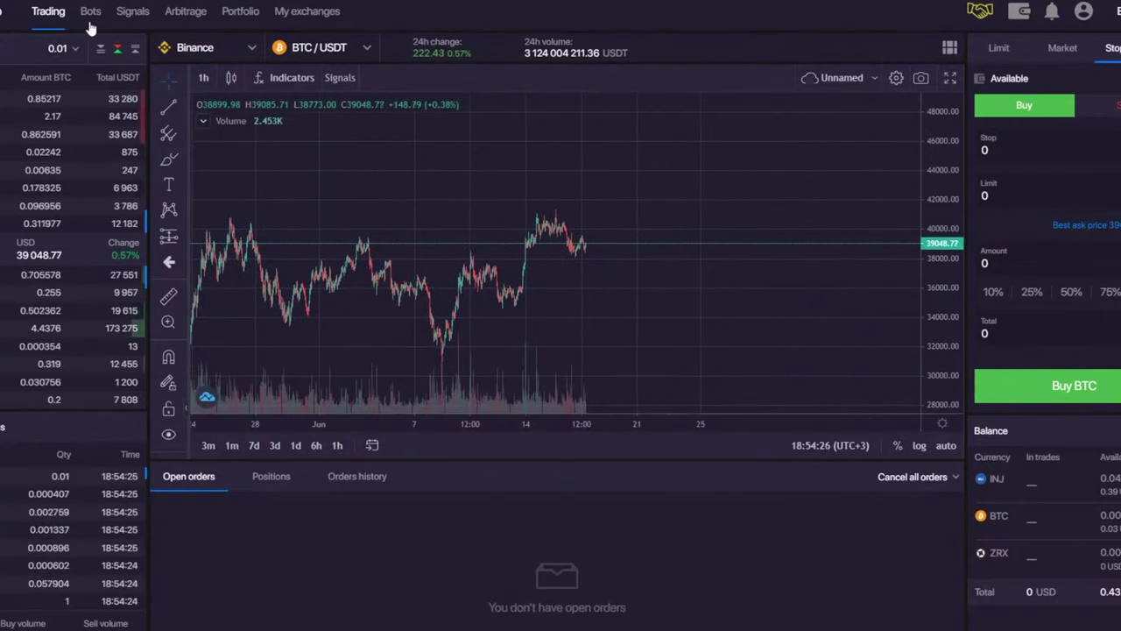
{"action": "left_click", "coordinate": [117, 8]}
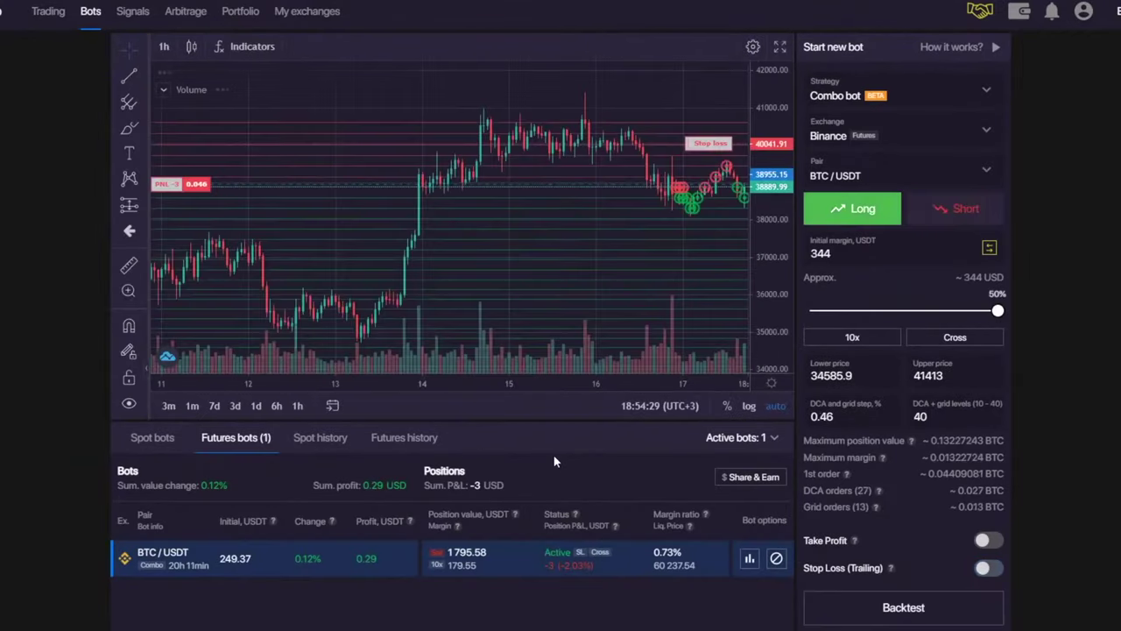
- Switch the new bot's strategy to SBot and turn on its Stop Loss and Take Profit options
{"action": "scroll", "coordinate": [560, 174], "scroll_direction": "down", "scroll_amount": 8}
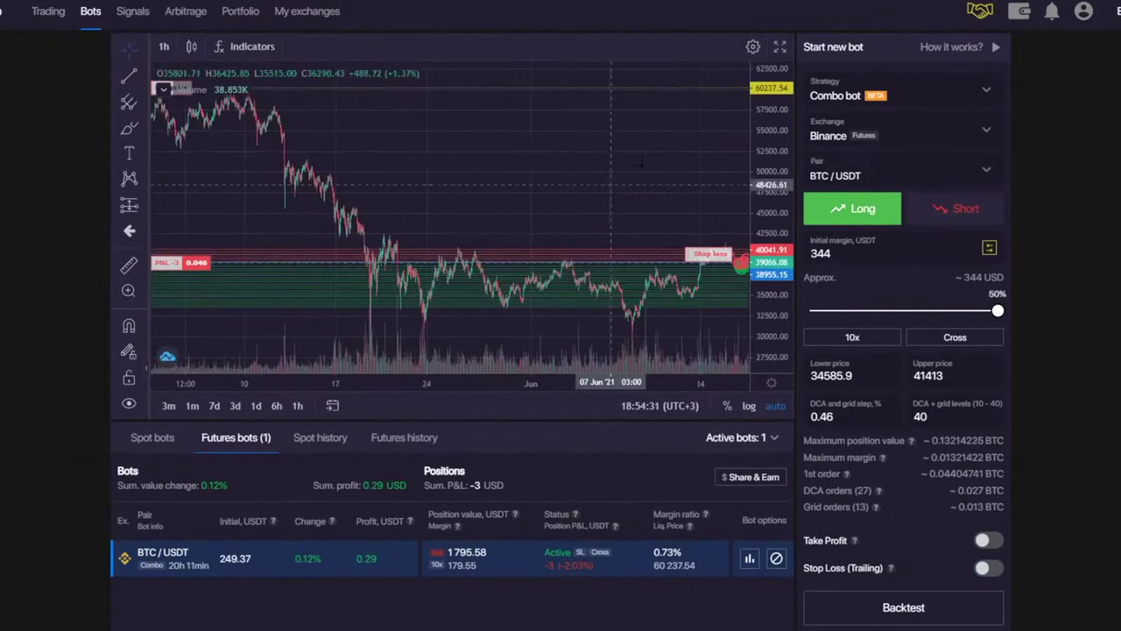
{"action": "left_click_drag", "start_coordinate": [566, 175], "coordinate": [438, 140]}
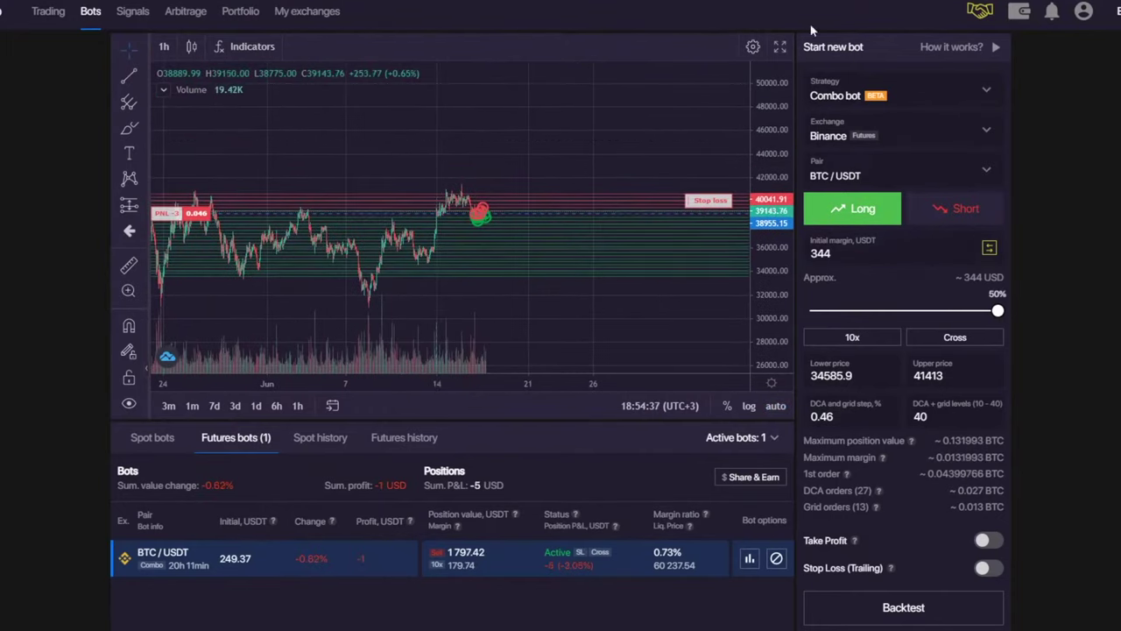
{"action": "left_click", "coordinate": [888, 91]}
{"action": "left_click", "coordinate": [940, 94]}
{"action": "left_click", "coordinate": [940, 94]}
{"action": "left_click", "coordinate": [884, 135]}
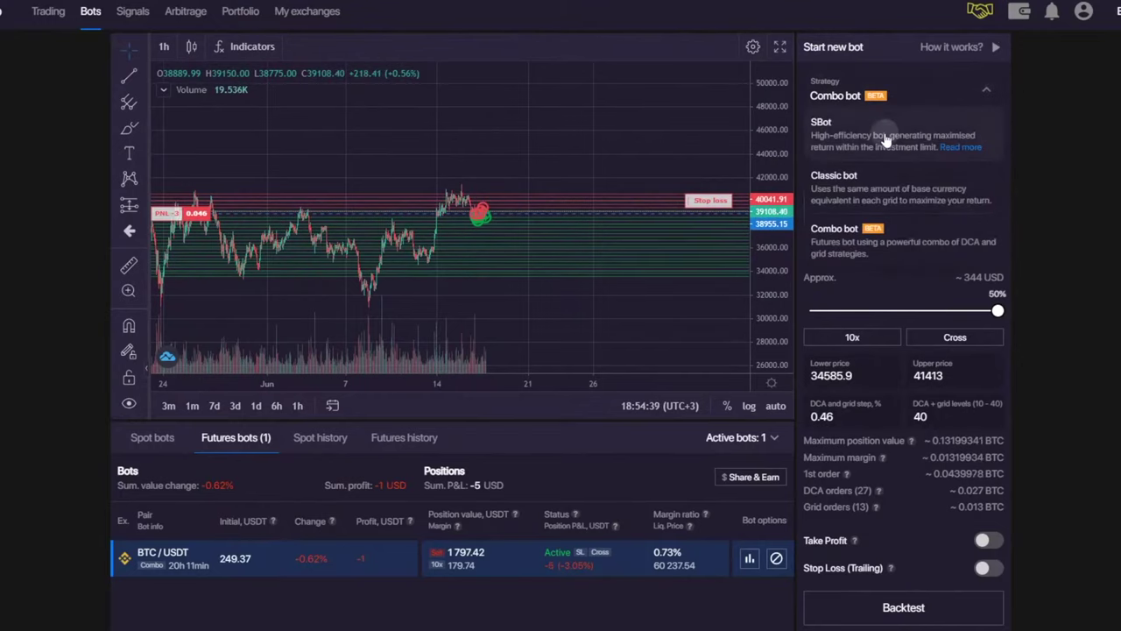
{"action": "left_click", "coordinate": [887, 140]}
{"action": "left_click", "coordinate": [988, 447]}
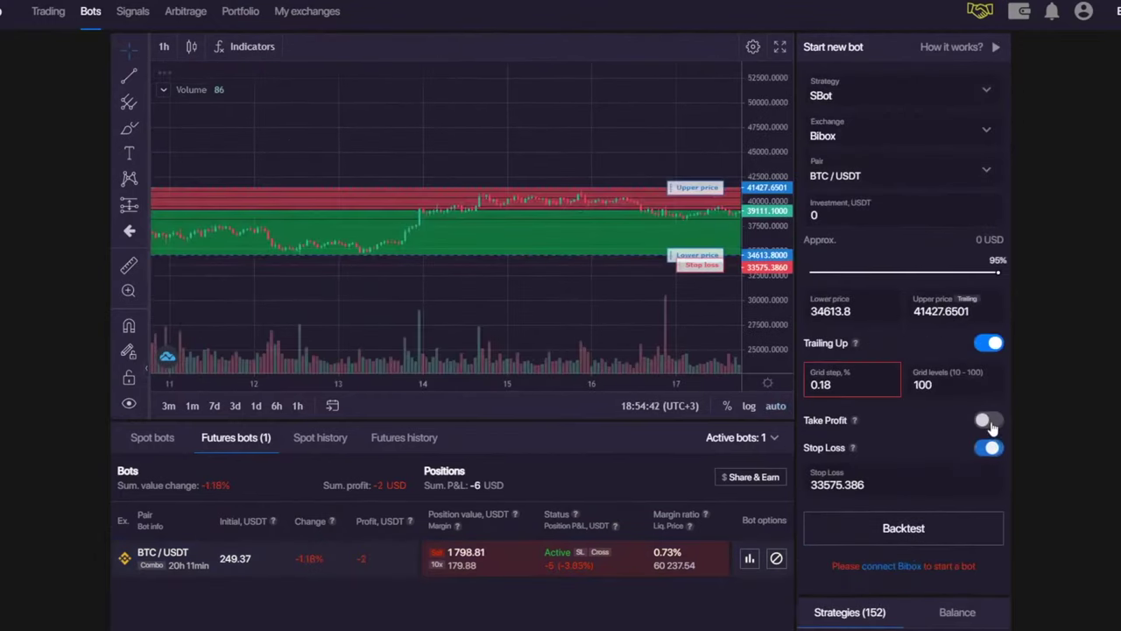
{"action": "left_click", "coordinate": [987, 421]}
- Review the SBot grid against the BTC/USDT price since mid-May and change the bot's exchange to Huobi
{"action": "scroll", "coordinate": [495, 194], "scroll_direction": "down", "scroll_amount": 5}
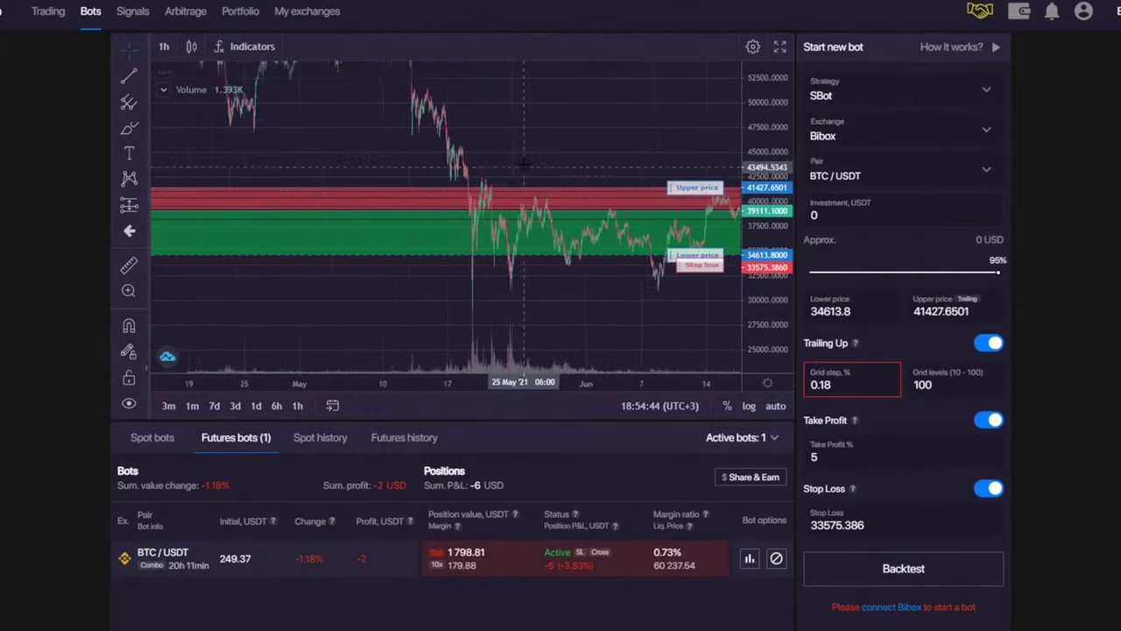
{"action": "left_click_drag", "start_coordinate": [397, 121], "coordinate": [271, 111]}
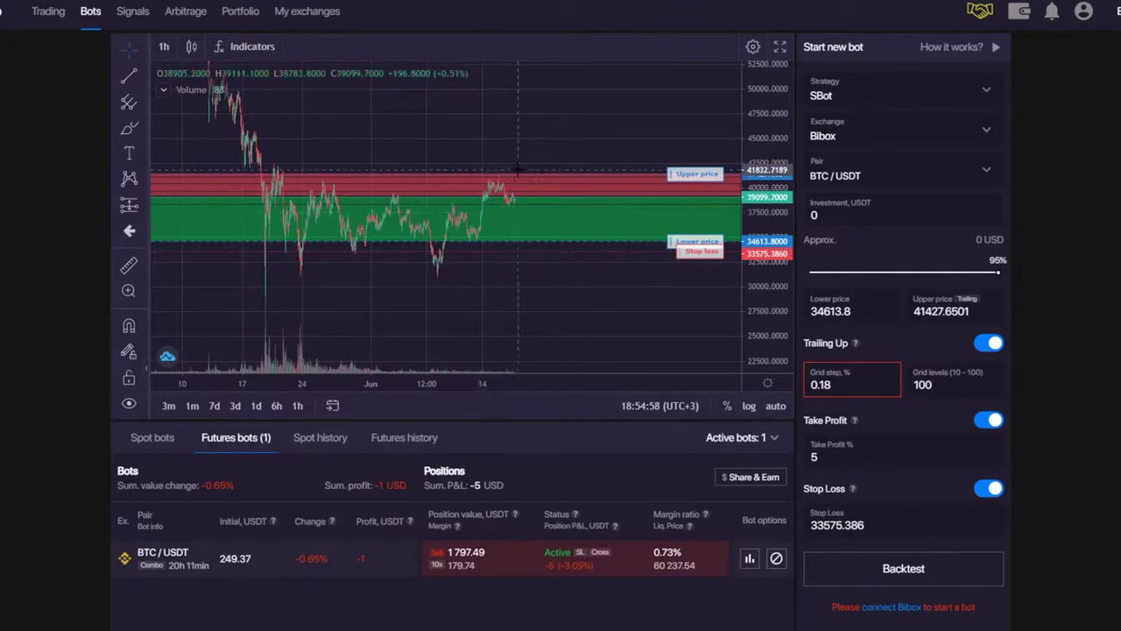
{"action": "left_click_drag", "start_coordinate": [488, 127], "coordinate": [455, 136]}
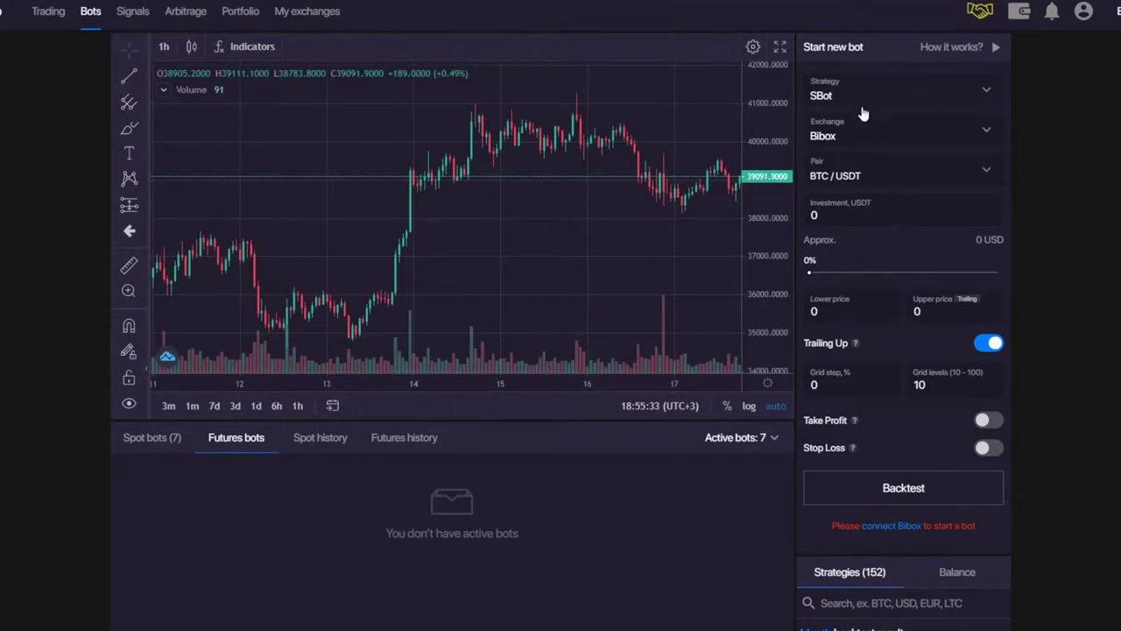
{"action": "left_click", "coordinate": [857, 135]}
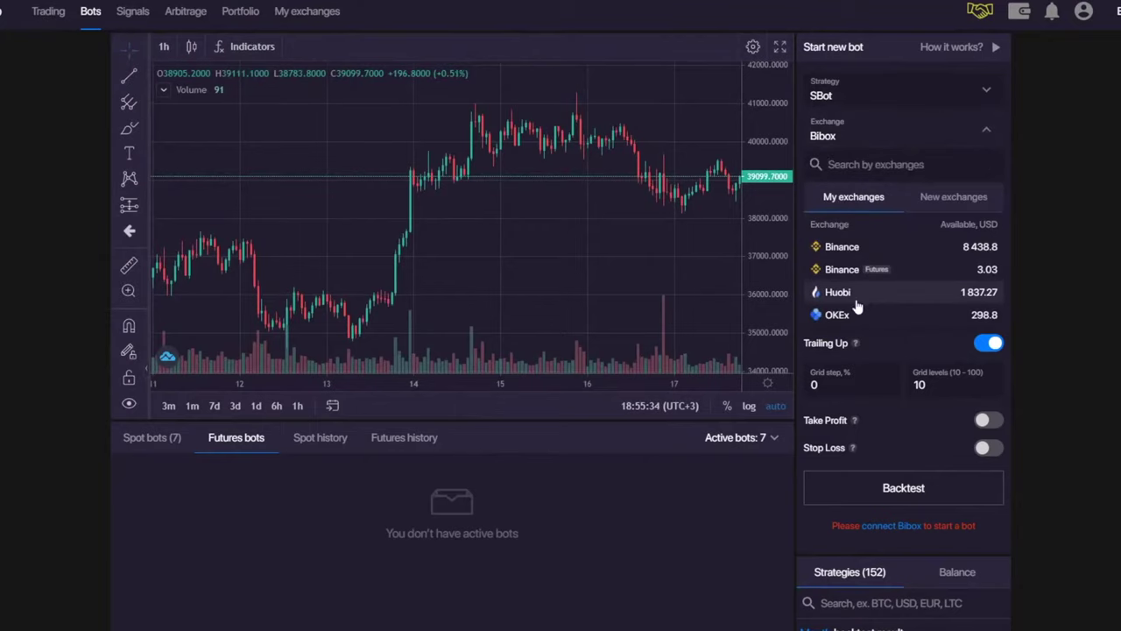
{"action": "left_click", "coordinate": [857, 300]}
{"action": "scroll", "coordinate": [921, 518], "scroll_direction": "down", "scroll_amount": 2}
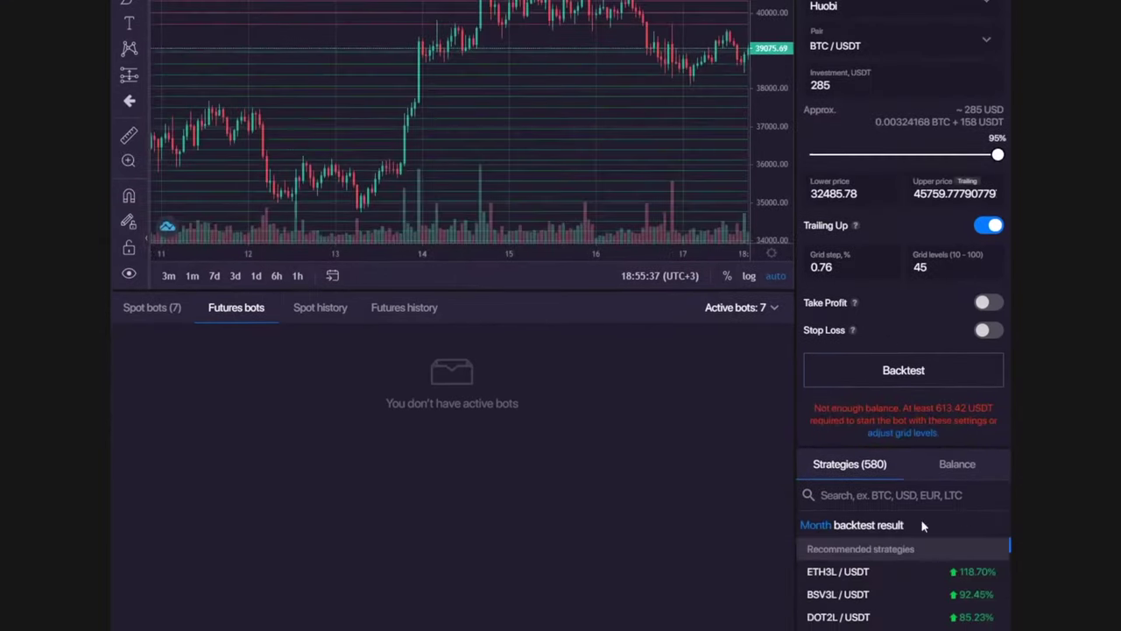
{"action": "scroll", "coordinate": [65, 70], "scroll_direction": "up", "scroll_amount": 2}
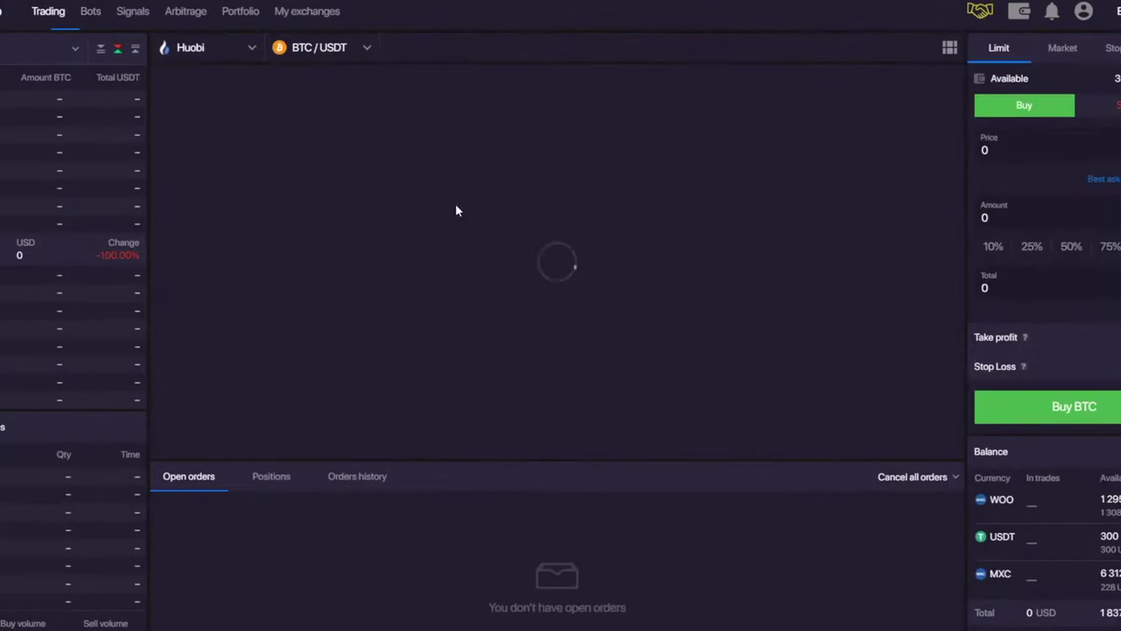
- Show the Huobi orders history on the Trading page, highlight the 6 June average price, and load the WOO/USDT pair
{"action": "left_click", "coordinate": [359, 479]}
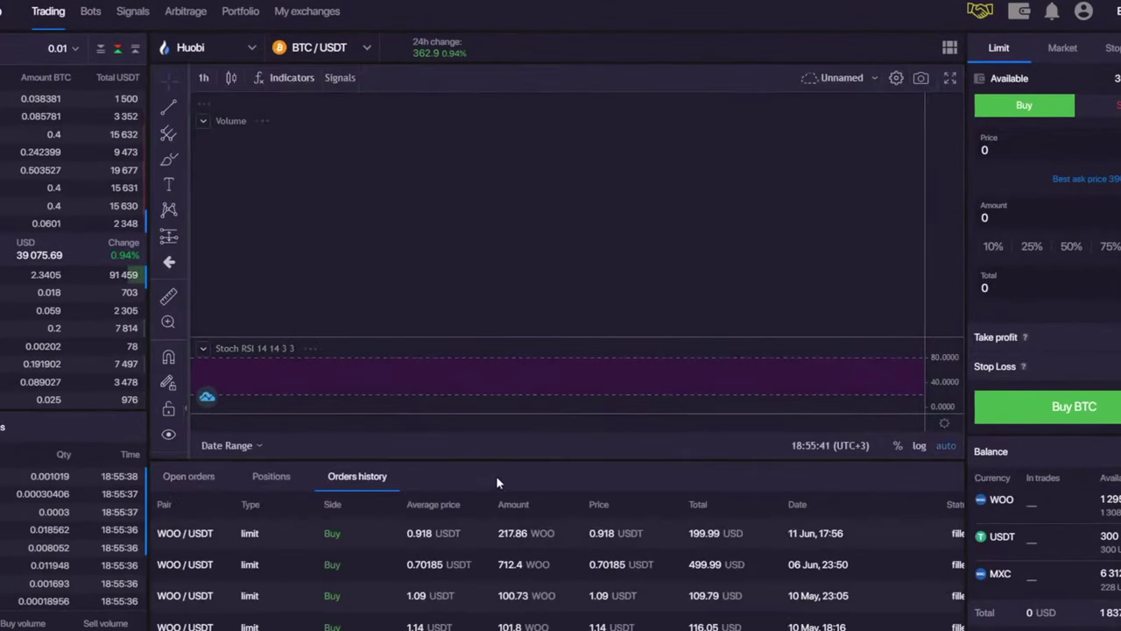
{"action": "scroll", "coordinate": [274, 561], "scroll_direction": "down", "scroll_amount": 1}
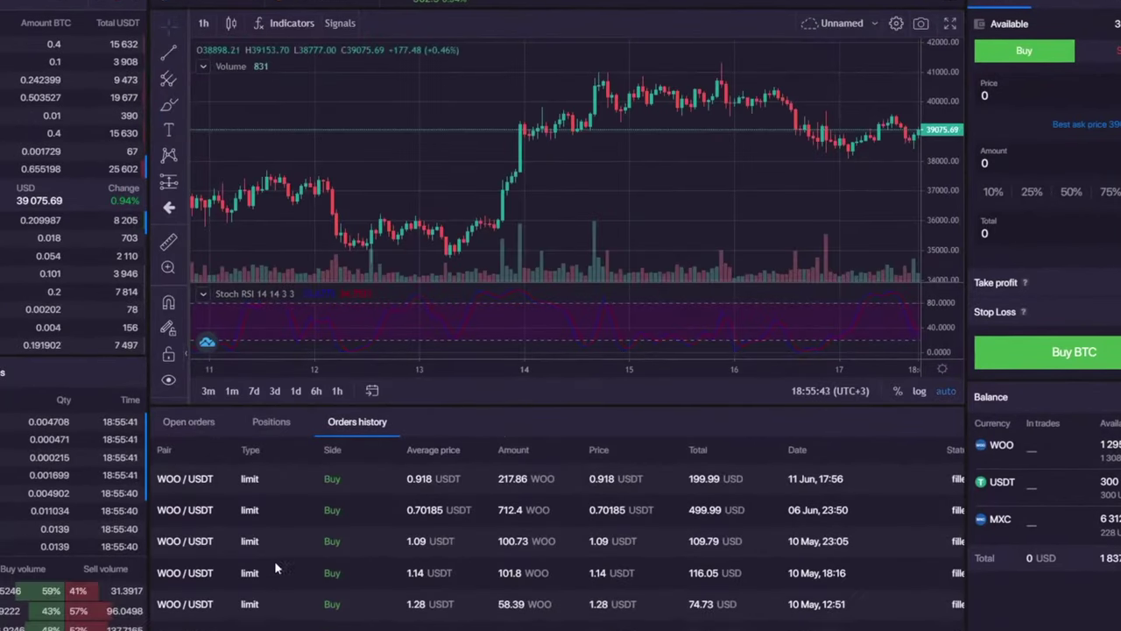
{"action": "scroll", "coordinate": [391, 548], "scroll_direction": "up", "scroll_amount": 1}
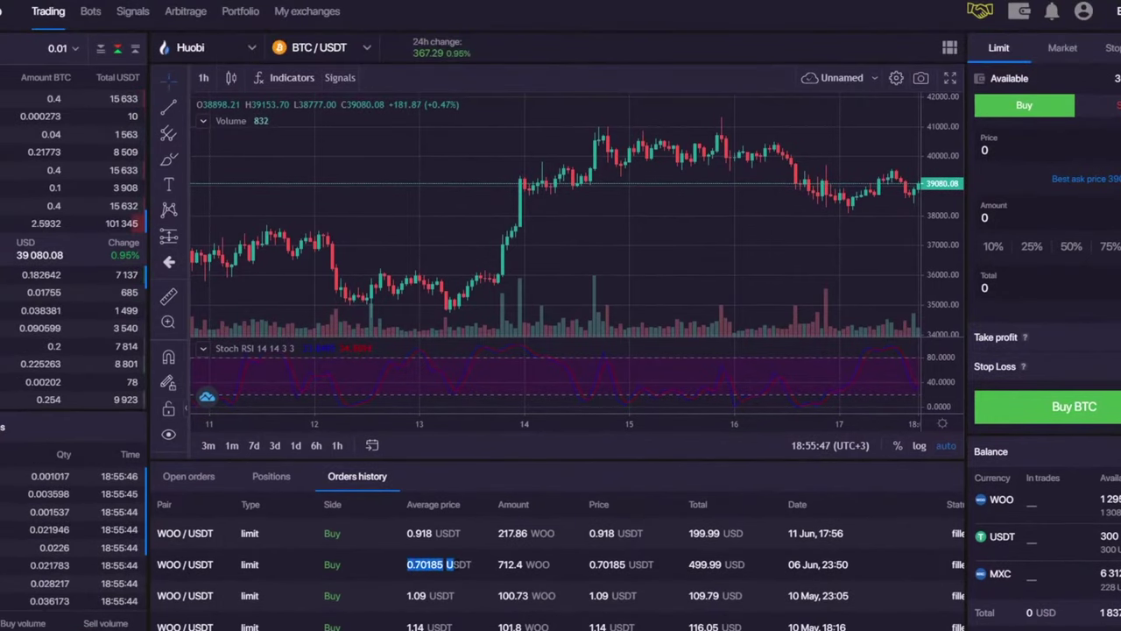
{"action": "left_click", "coordinate": [577, 568]}
{"action": "left_click_drag", "start_coordinate": [407, 534], "coordinate": [450, 569]}
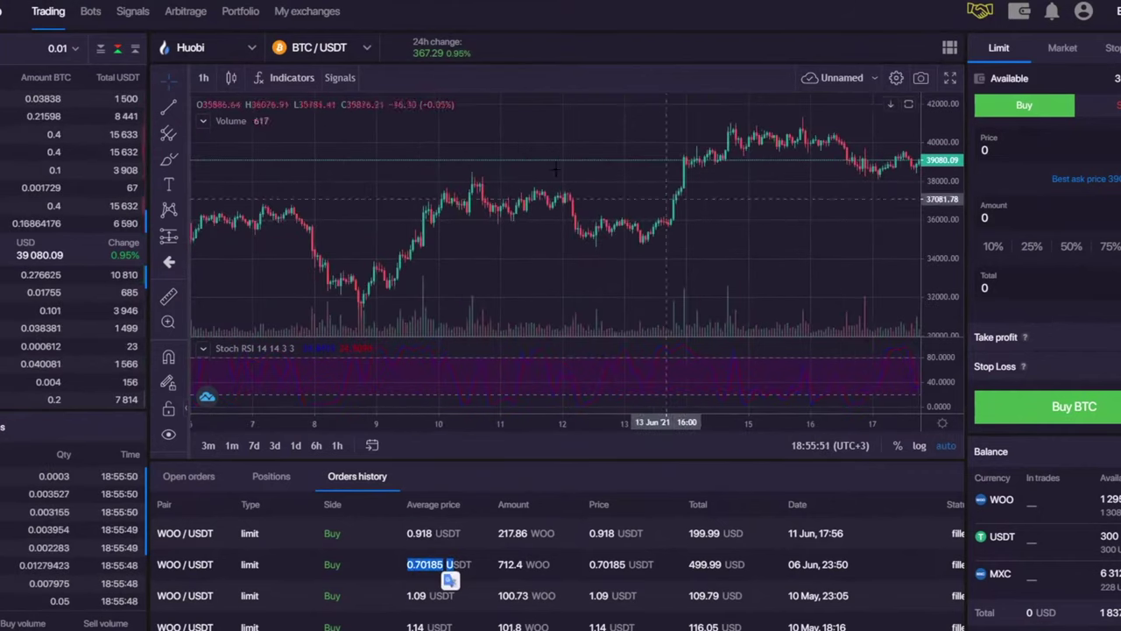
{"action": "left_click", "coordinate": [172, 537]}
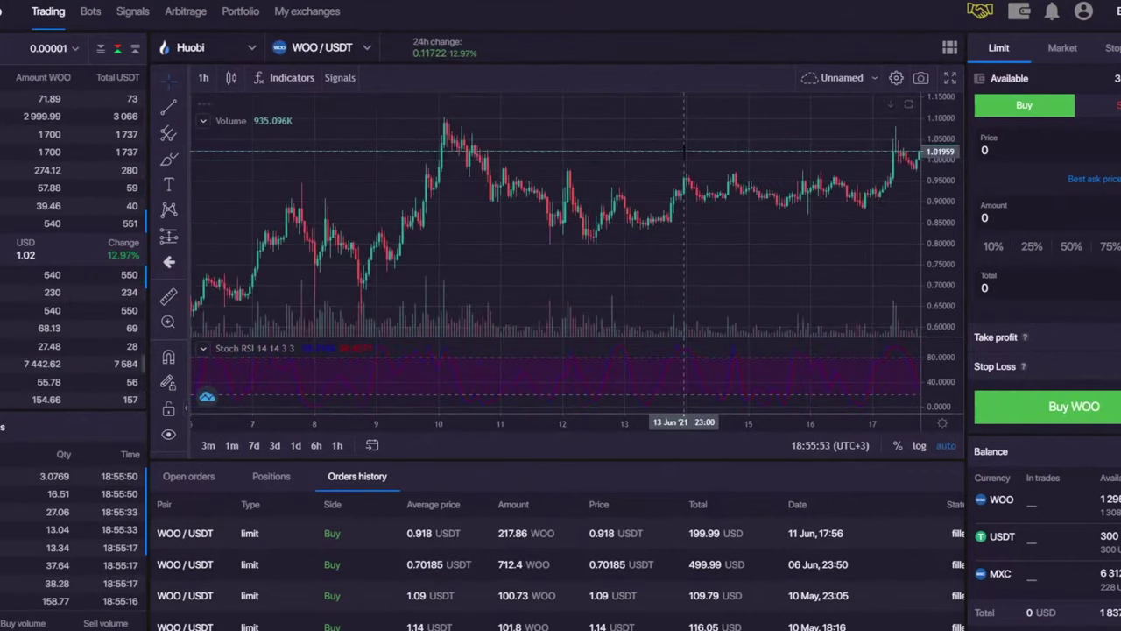
- Sketch a wavy sideways price path beyond the latest WOO/USDT candles with the Brush tool and delete it
{"action": "scroll", "coordinate": [823, 186], "scroll_direction": "down", "scroll_amount": 10}
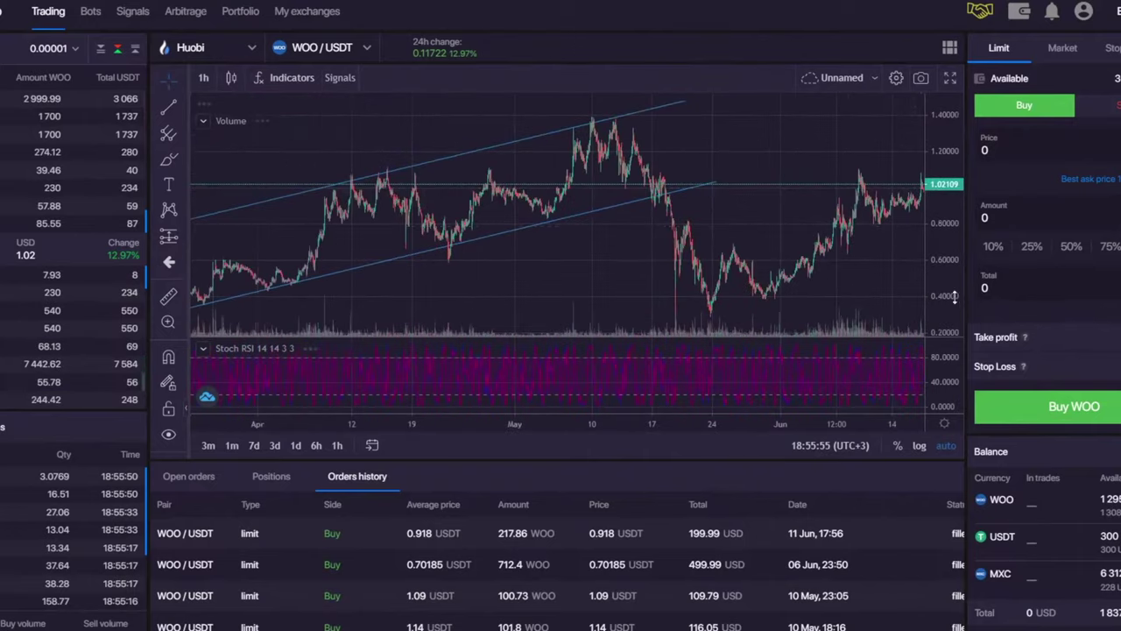
{"action": "left_click_drag", "start_coordinate": [954, 297], "coordinate": [954, 175]}
{"action": "left_click_drag", "start_coordinate": [958, 235], "coordinate": [959, 319]}
{"action": "left_click_drag", "start_coordinate": [648, 197], "coordinate": [177, 158]}
{"action": "left_click", "coordinate": [169, 160]}
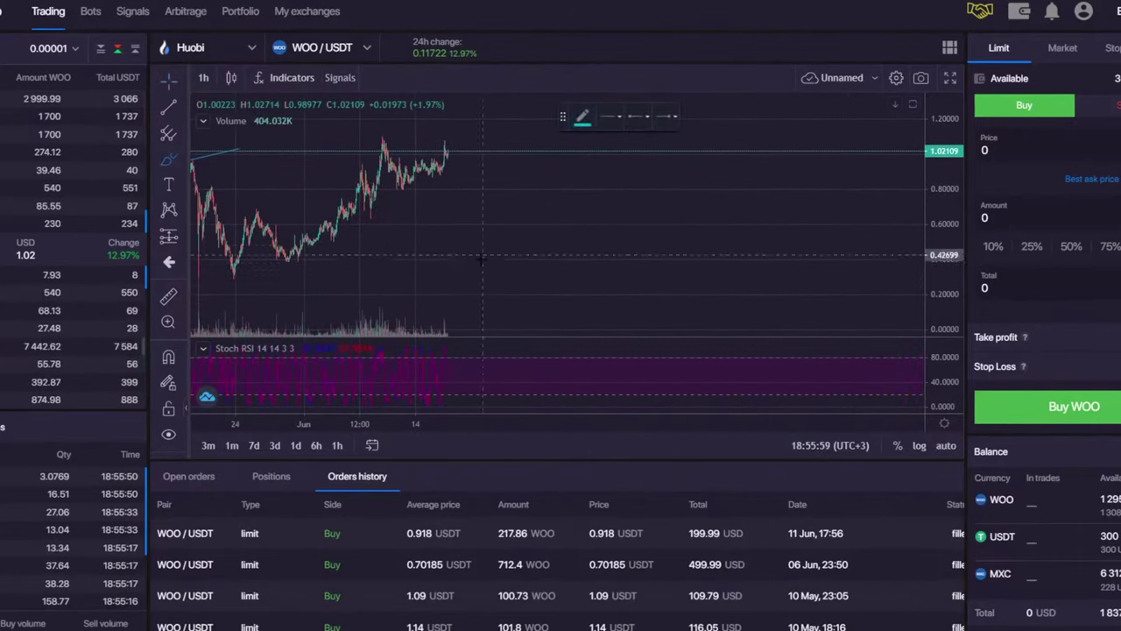
{"action": "mouse_move", "coordinate": [437, 256]}
{"action": "left_mouse_down"}
{"action": "mouse_move", "coordinate": [553, 232]}
{"action": "mouse_move", "coordinate": [779, 235]}
{"action": "left_mouse_up"}
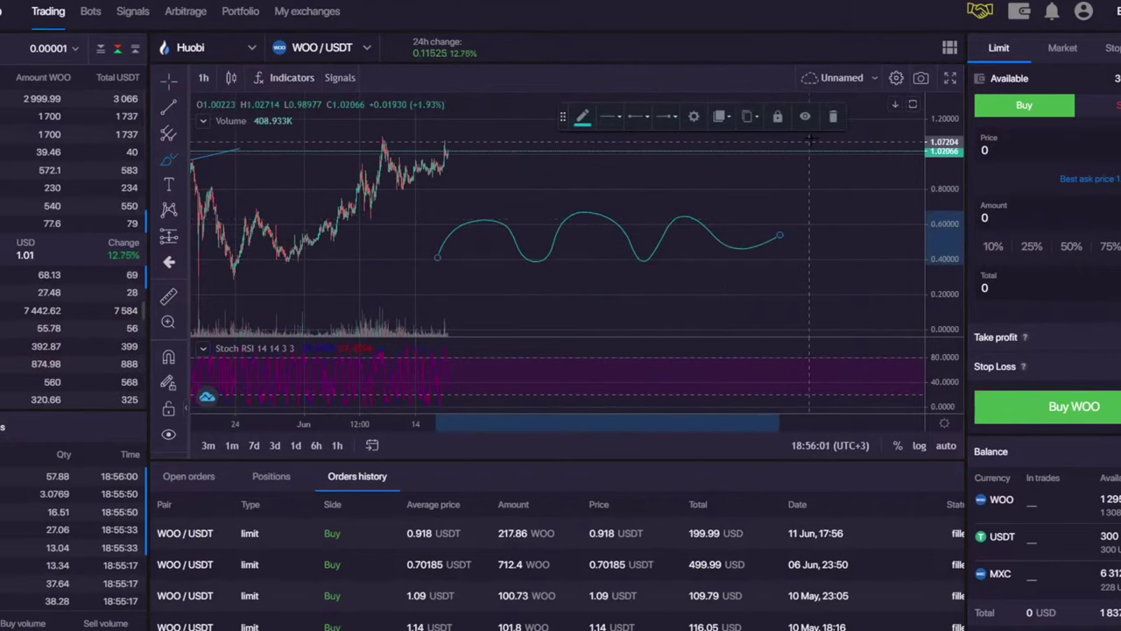
{"action": "left_click", "coordinate": [832, 115]}
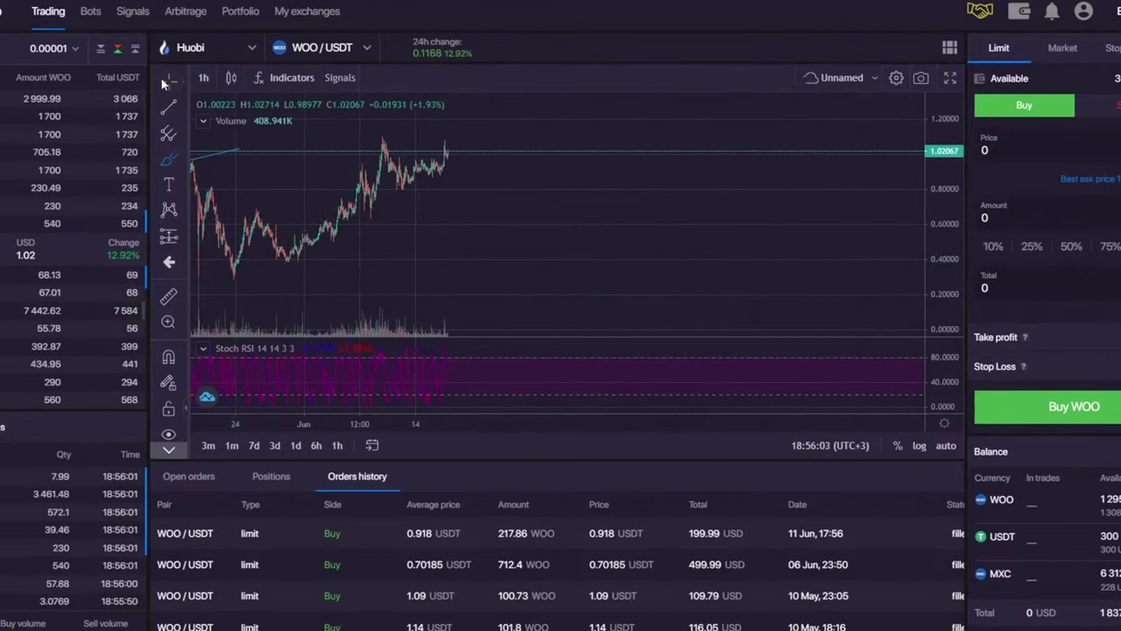
- Brush a rising price path on the WOO/USDT chart, delete it, and remove the existing trend lines
{"action": "left_click_drag", "start_coordinate": [745, 127], "coordinate": [826, 127]}
{"action": "left_click_drag", "start_coordinate": [930, 174], "coordinate": [929, 210]}
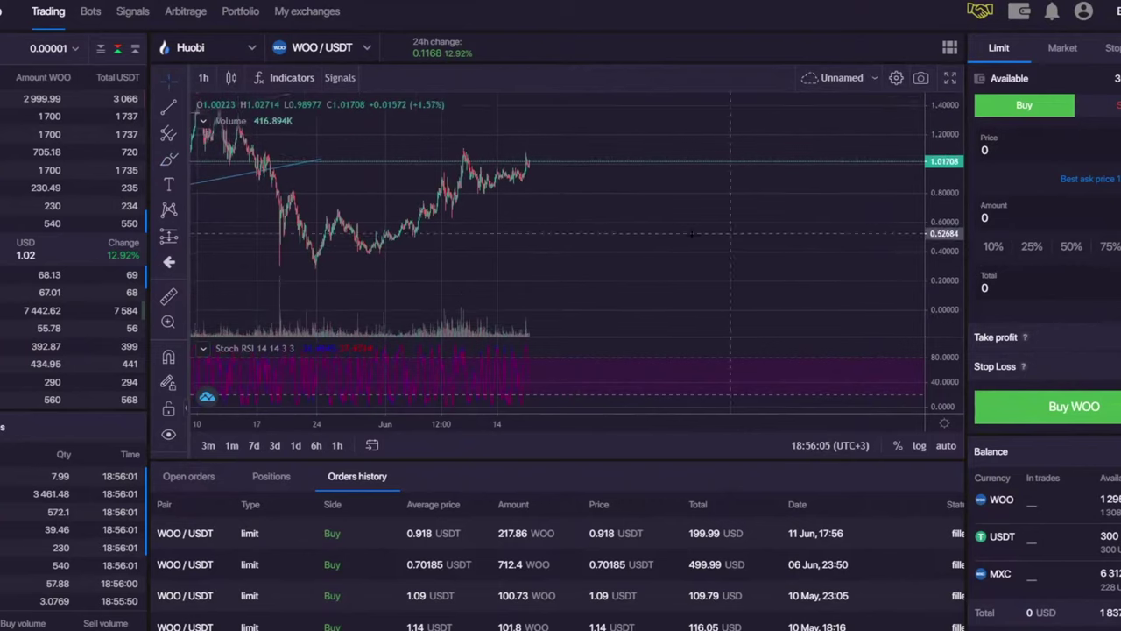
{"action": "left_click_drag", "start_coordinate": [193, 144], "coordinate": [201, 149]}
{"action": "left_click", "coordinate": [169, 161]}
{"action": "mouse_move", "coordinate": [312, 286]}
{"action": "left_mouse_down"}
{"action": "mouse_move", "coordinate": [643, 146]}
{"action": "mouse_move", "coordinate": [637, 197]}
{"action": "left_mouse_up"}
{"action": "left_click", "coordinate": [832, 116]}
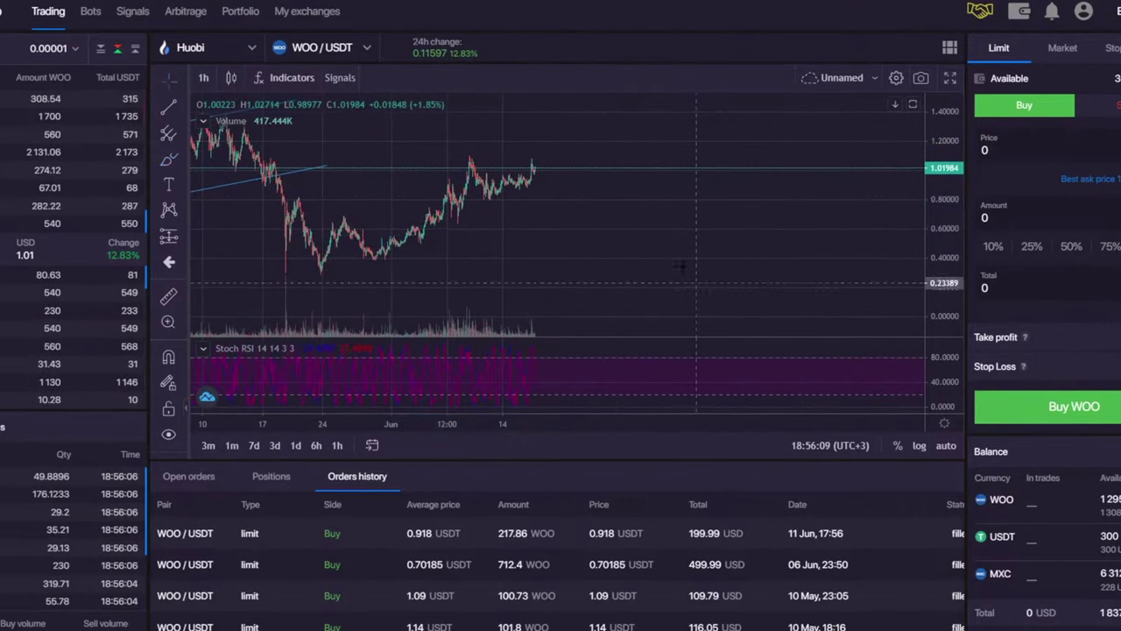
{"action": "right_click", "coordinate": [701, 271]}
{"action": "left_click", "coordinate": [705, 292]}
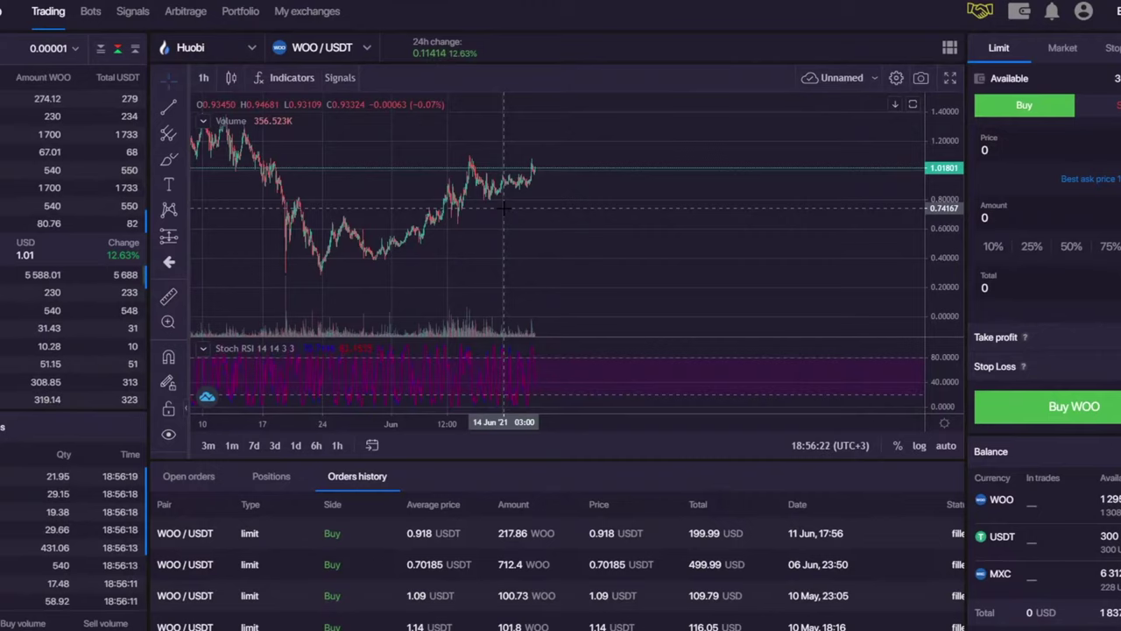
- Circle the WOO/USDT price action from late May to mid-June with the Brush tool and delete the loop
{"action": "mouse_move", "coordinate": [508, 148]}
{"action": "left_mouse_down"}
{"action": "mouse_move", "coordinate": [281, 220]}
{"action": "mouse_move", "coordinate": [492, 131]}
{"action": "mouse_move", "coordinate": [469, 137]}
{"action": "mouse_move", "coordinate": [365, 258]}
{"action": "mouse_move", "coordinate": [425, 162]}
{"action": "left_mouse_up"}
{"action": "left_click", "coordinate": [169, 158]}
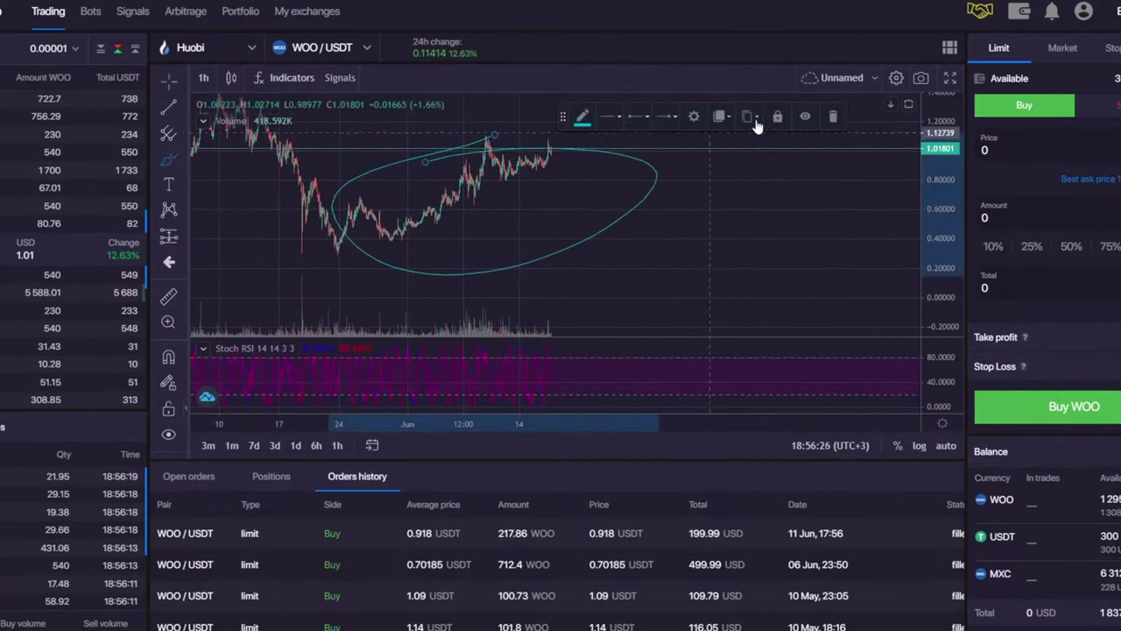
{"action": "left_click", "coordinate": [831, 115]}
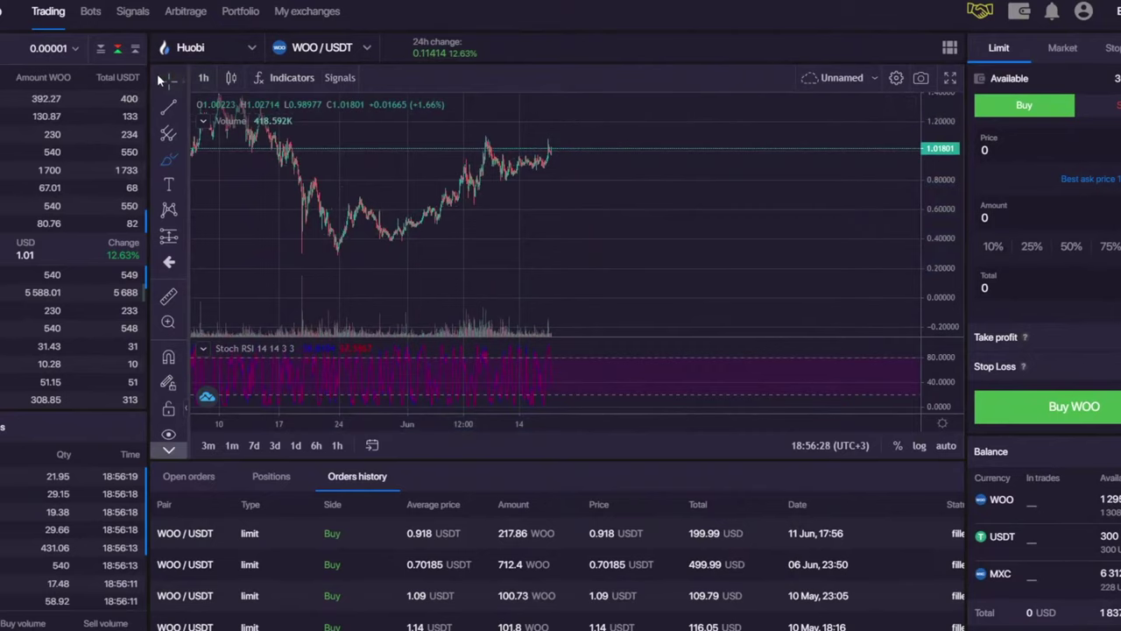
- Brush a short up-and-down wave beneath the current WOO/USDT price, beyond the last candle, and delete it
{"action": "left_click_drag", "start_coordinate": [610, 219], "coordinate": [647, 247]}
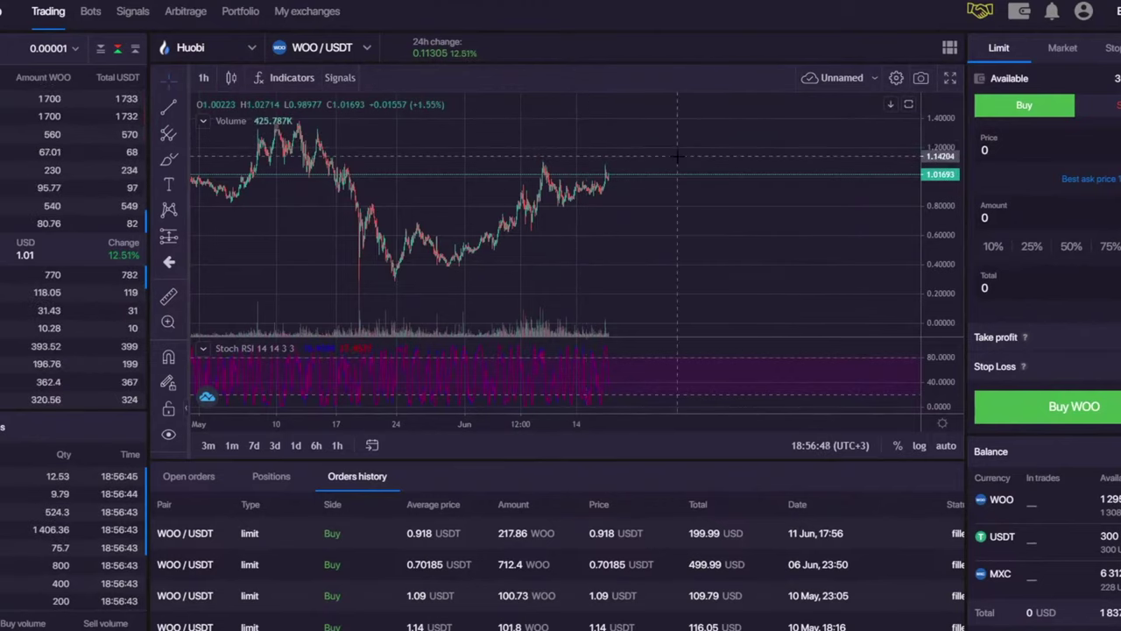
{"action": "left_click_drag", "start_coordinate": [677, 156], "coordinate": [678, 180]}
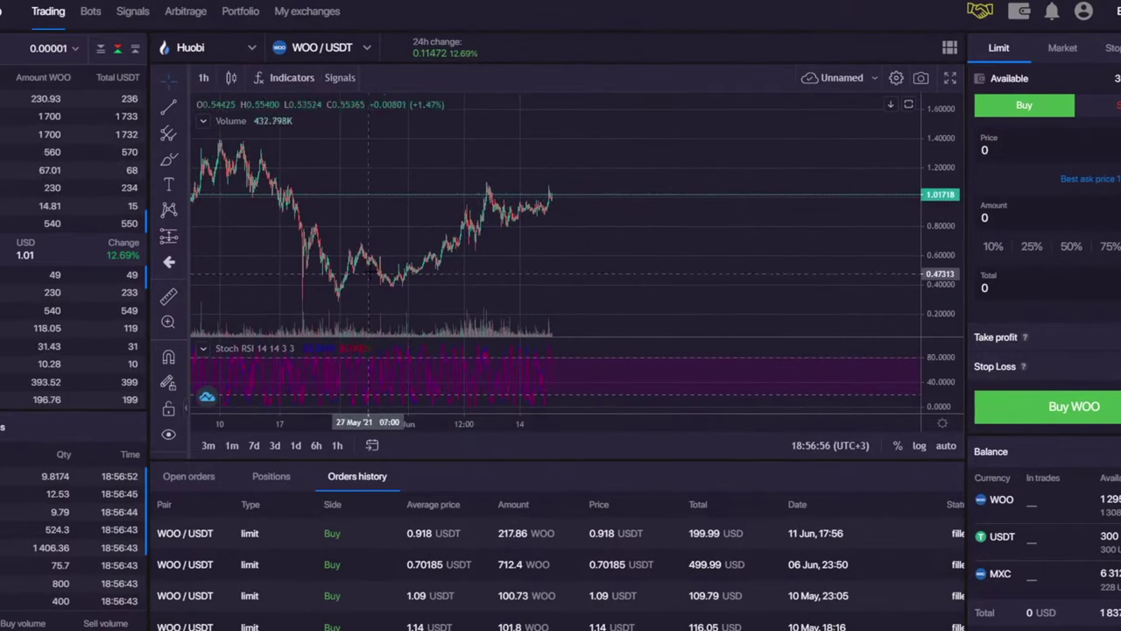
{"action": "mouse_move", "coordinate": [547, 263]}
{"action": "left_mouse_down"}
{"action": "mouse_move", "coordinate": [491, 263]}
{"action": "mouse_move", "coordinate": [633, 223]}
{"action": "left_mouse_up"}
{"action": "left_click", "coordinate": [169, 158]}
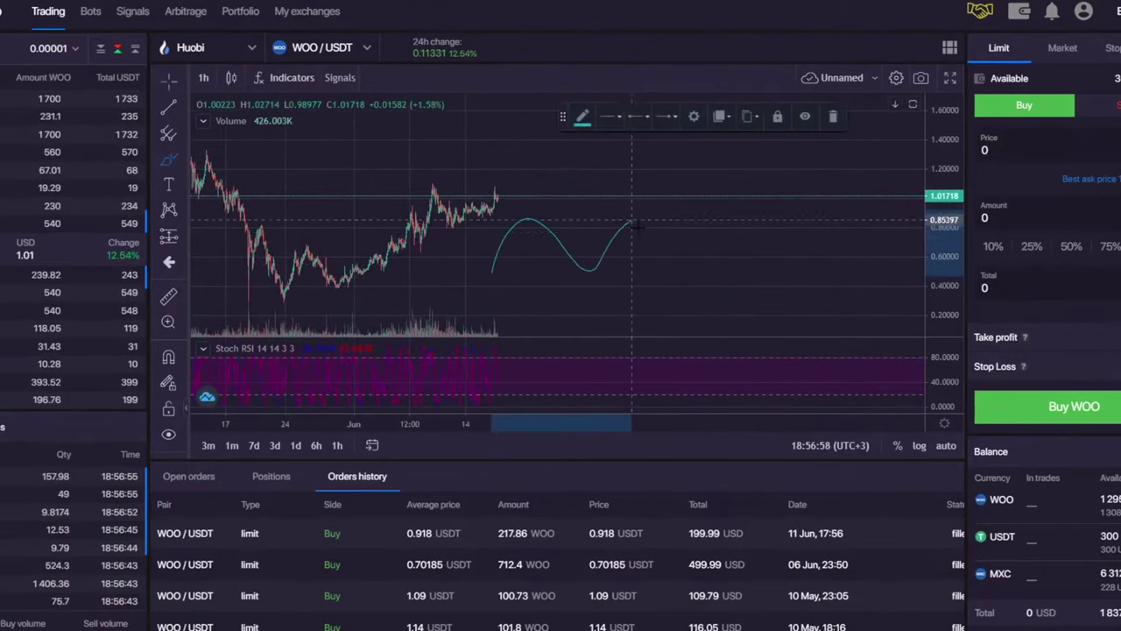
{"action": "left_click", "coordinate": [832, 115]}
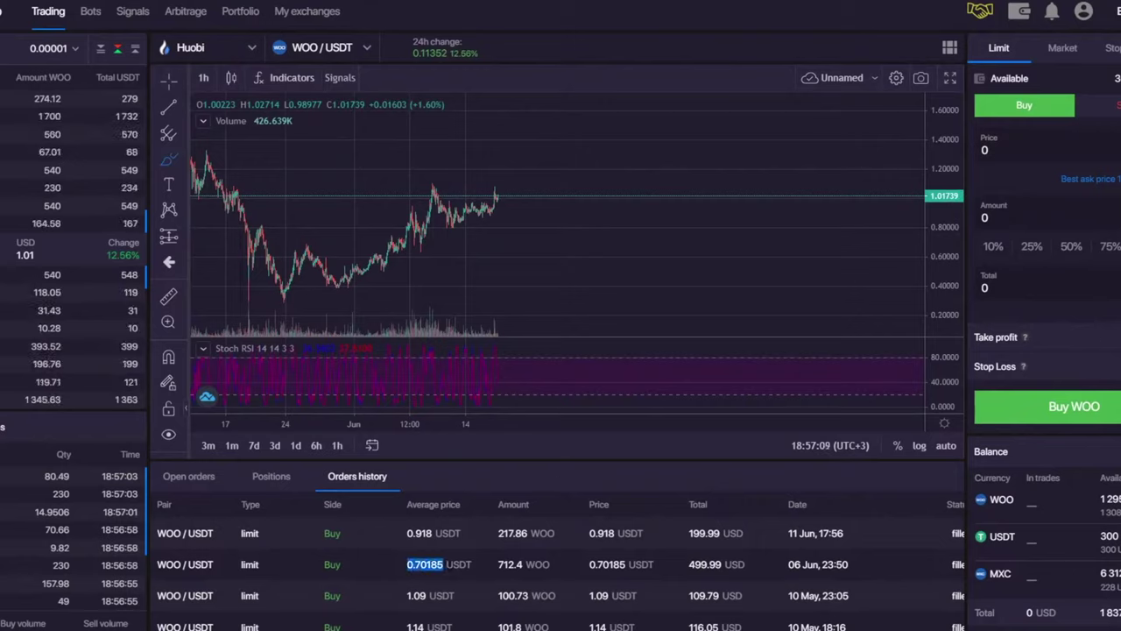
- Highlight the 11 June order's average price, brush a horizontal level at about 1.31 on the chart, and delete it
{"action": "left_click_drag", "start_coordinate": [405, 534], "coordinate": [433, 533]}
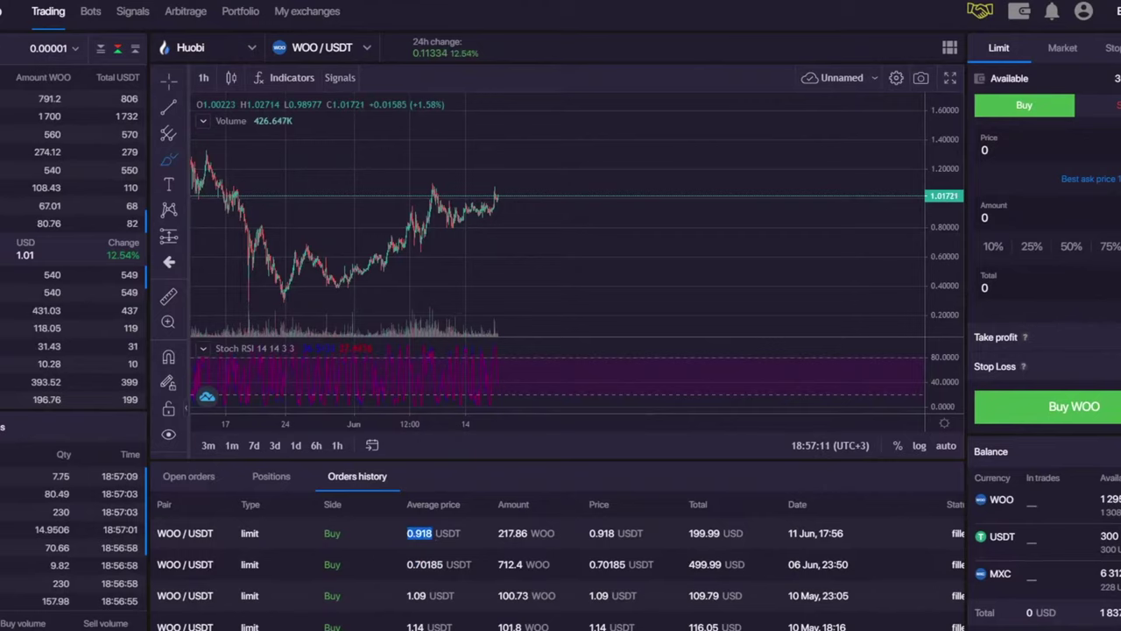
{"action": "left_click_drag", "start_coordinate": [368, 154], "coordinate": [562, 152]}
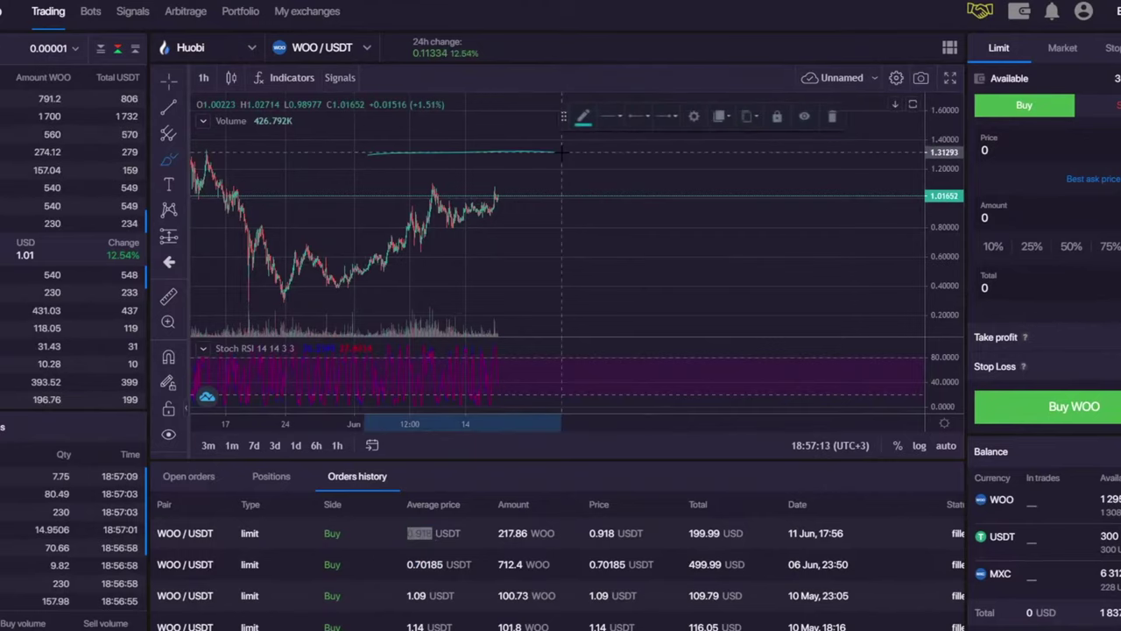
{"action": "left_click", "coordinate": [836, 119]}
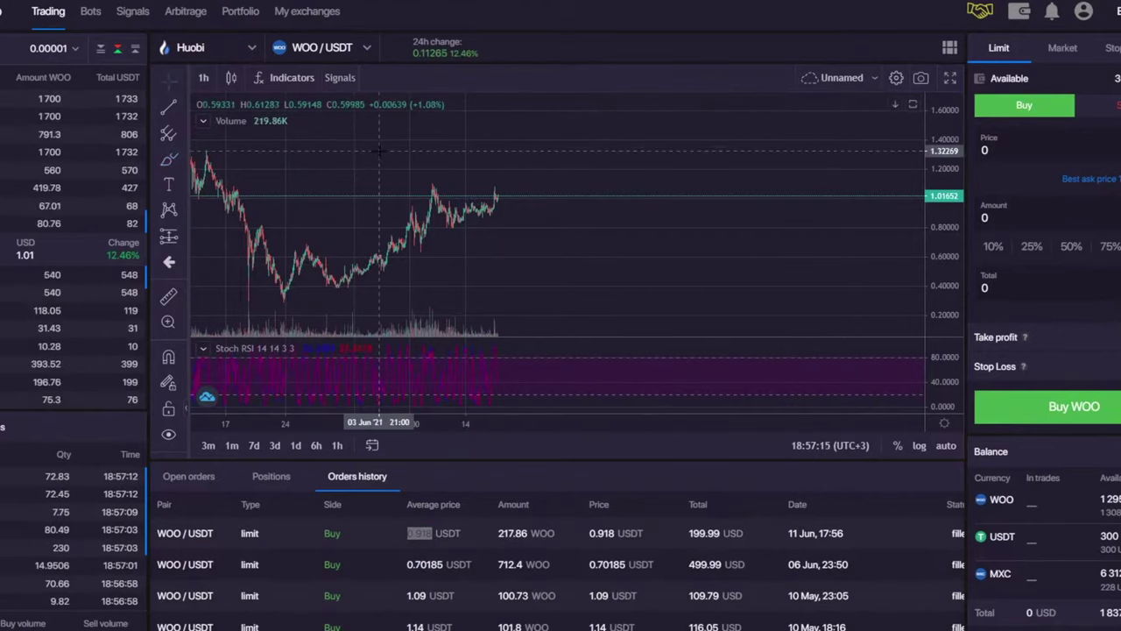
- Review the WOO/USDT price history since May and return to the Bots page
{"action": "left_click_drag", "start_coordinate": [351, 158], "coordinate": [519, 158]}
{"action": "left_click_drag", "start_coordinate": [647, 157], "coordinate": [645, 131]}
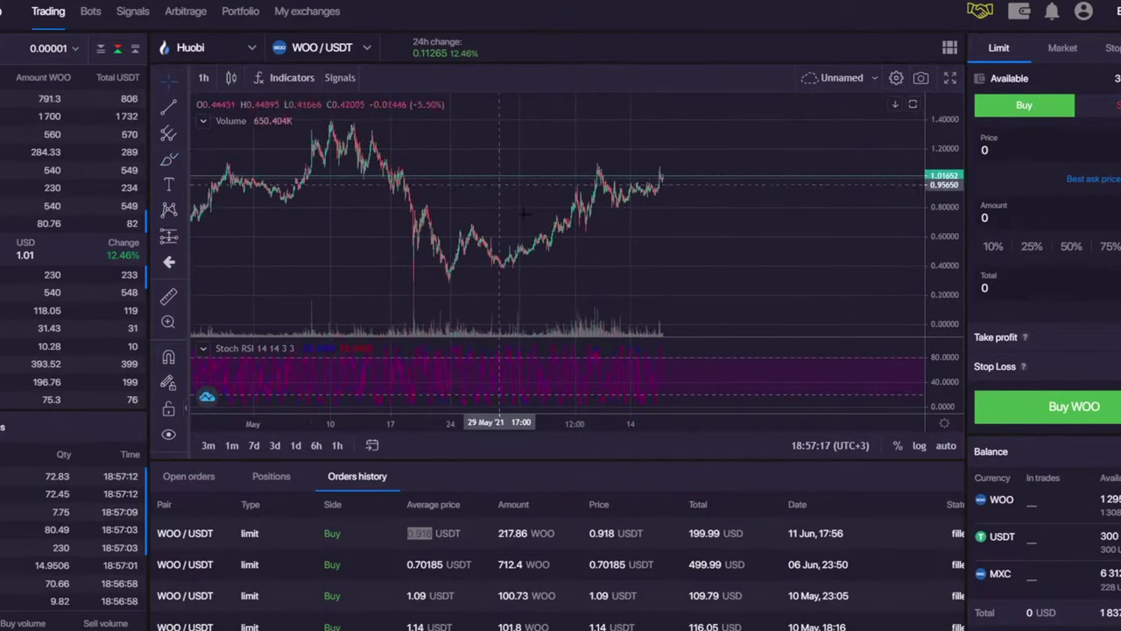
{"action": "left_click_drag", "start_coordinate": [569, 156], "coordinate": [504, 152]}
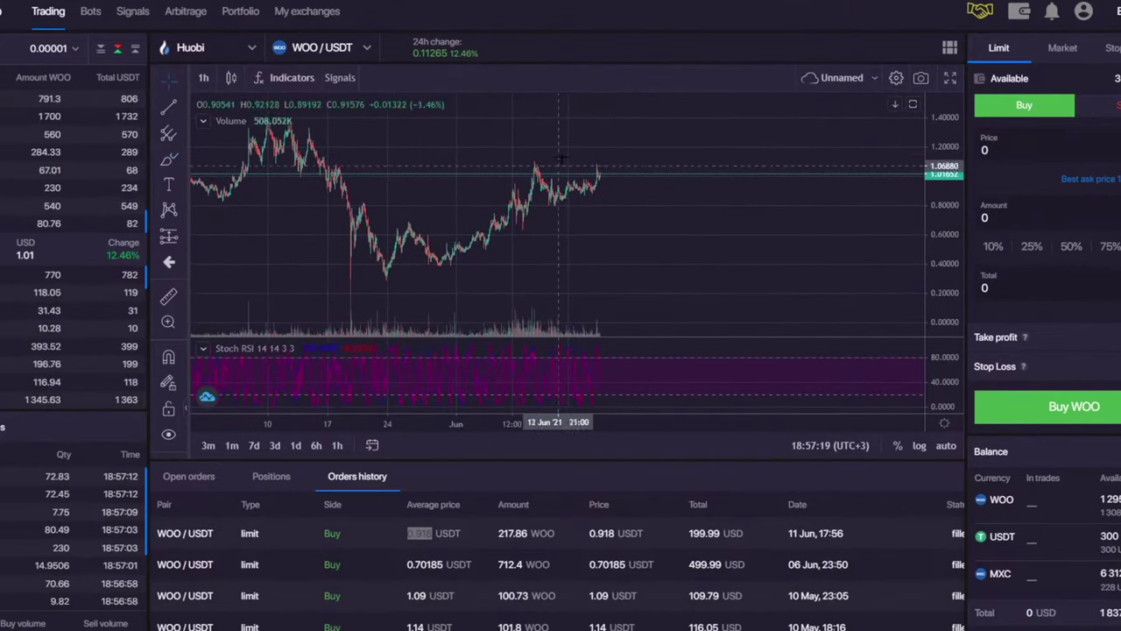
{"action": "left_click_drag", "start_coordinate": [617, 187], "coordinate": [569, 186]}
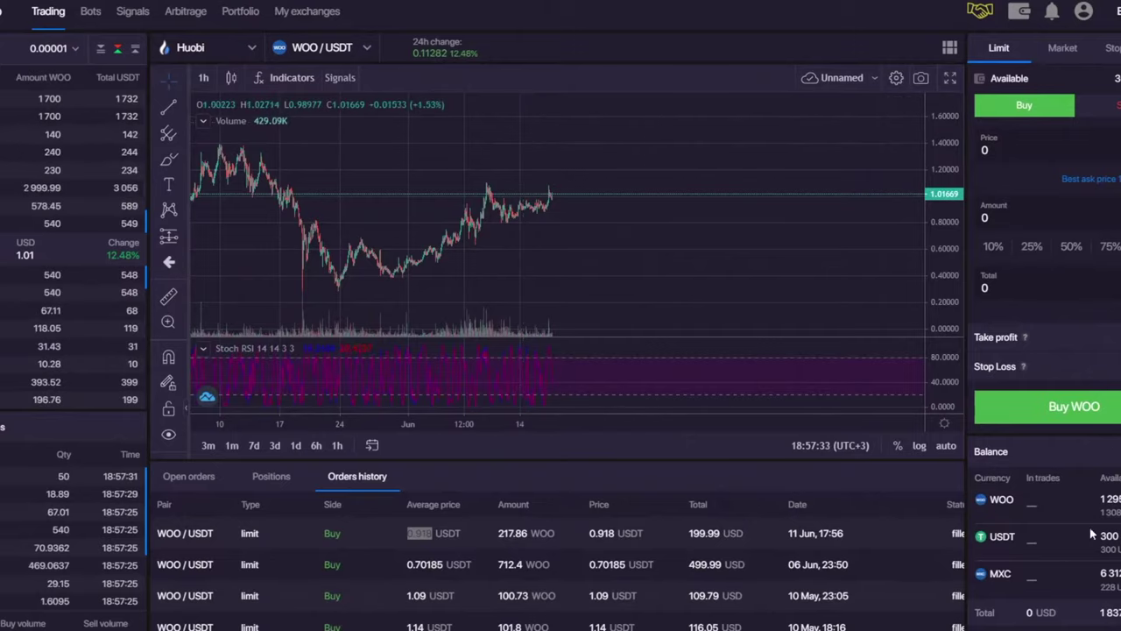
{"action": "left_click", "coordinate": [96, 14]}
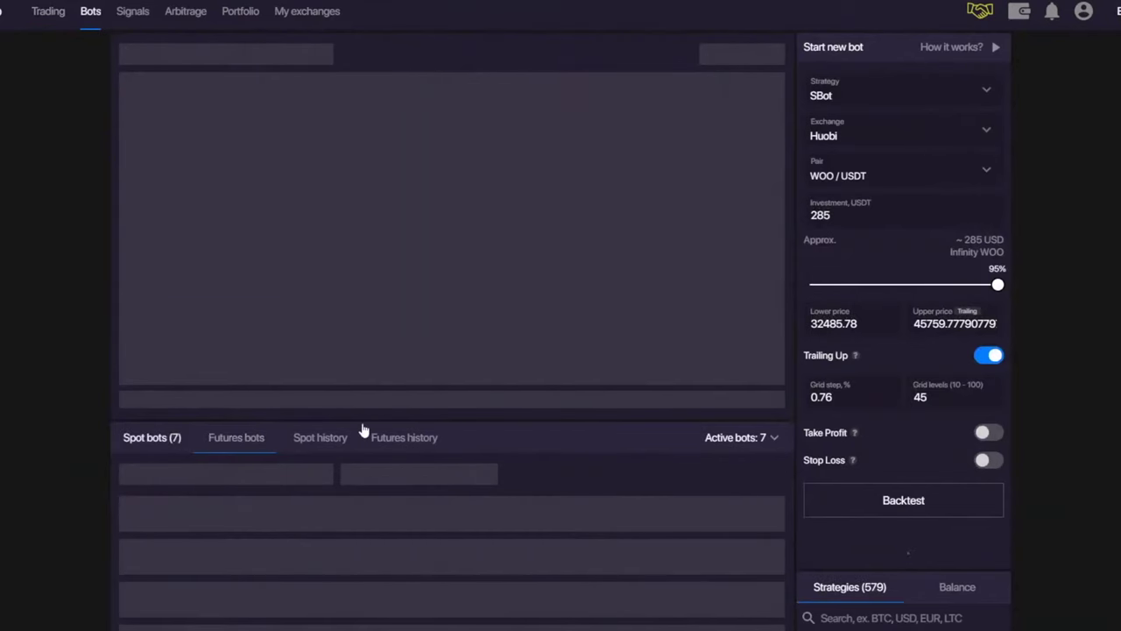
- Show the ALGO/USDT spot bot on the chart and examine its grid and trades over the past weeks
{"action": "scroll", "coordinate": [517, 458], "scroll_direction": "down", "scroll_amount": 2}
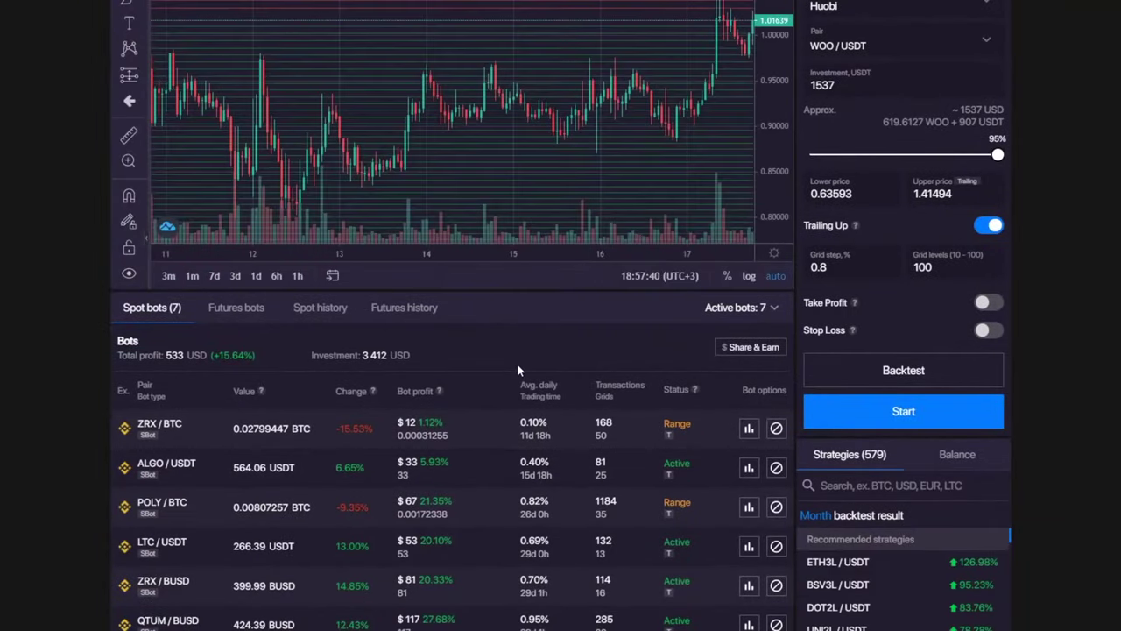
{"action": "scroll", "coordinate": [426, 145], "scroll_direction": "down", "scroll_amount": 5}
{"action": "scroll", "coordinate": [660, 181], "scroll_direction": "right", "scroll_amount": 5}
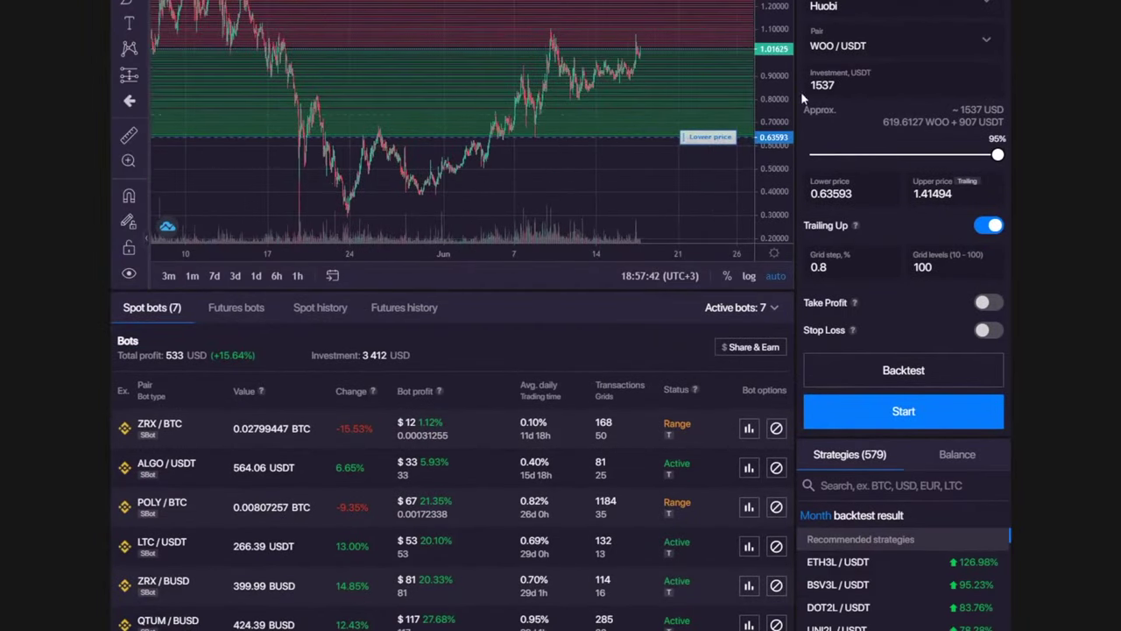
{"action": "left_click", "coordinate": [200, 484]}
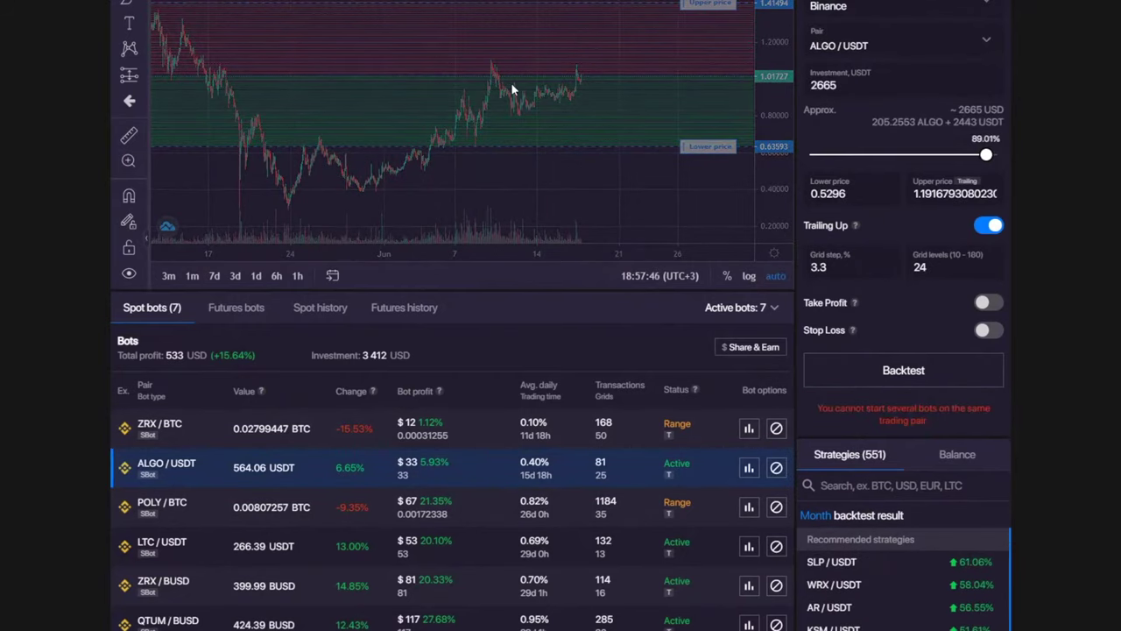
{"action": "scroll", "coordinate": [491, 149], "scroll_direction": "down", "scroll_amount": 4}
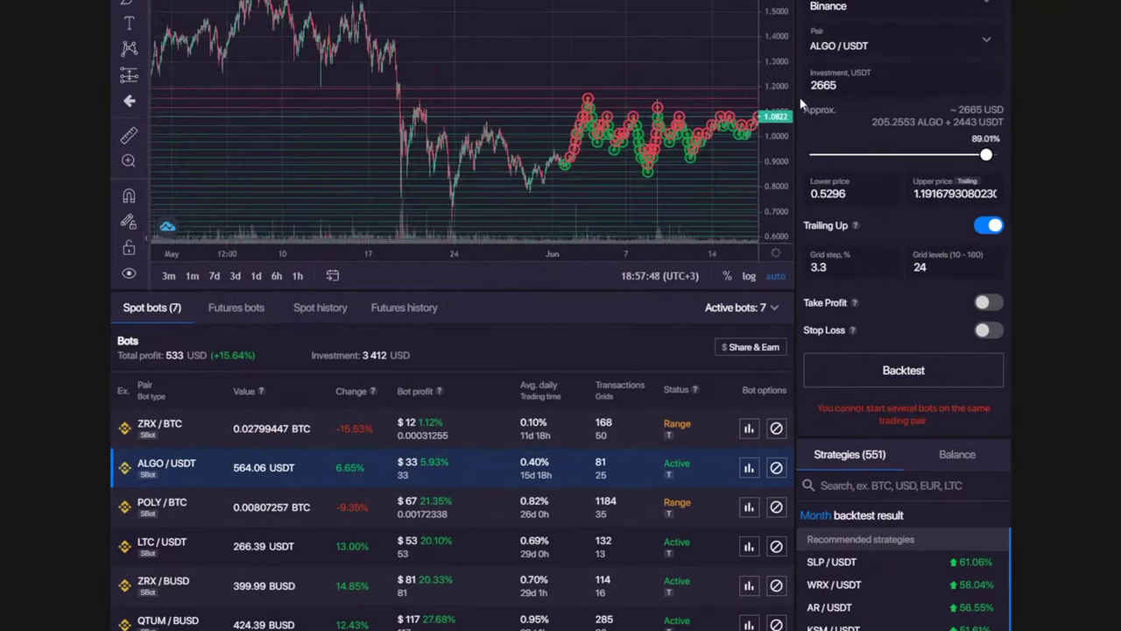
{"action": "scroll", "coordinate": [418, 455], "scroll_direction": "up", "scroll_amount": 2}
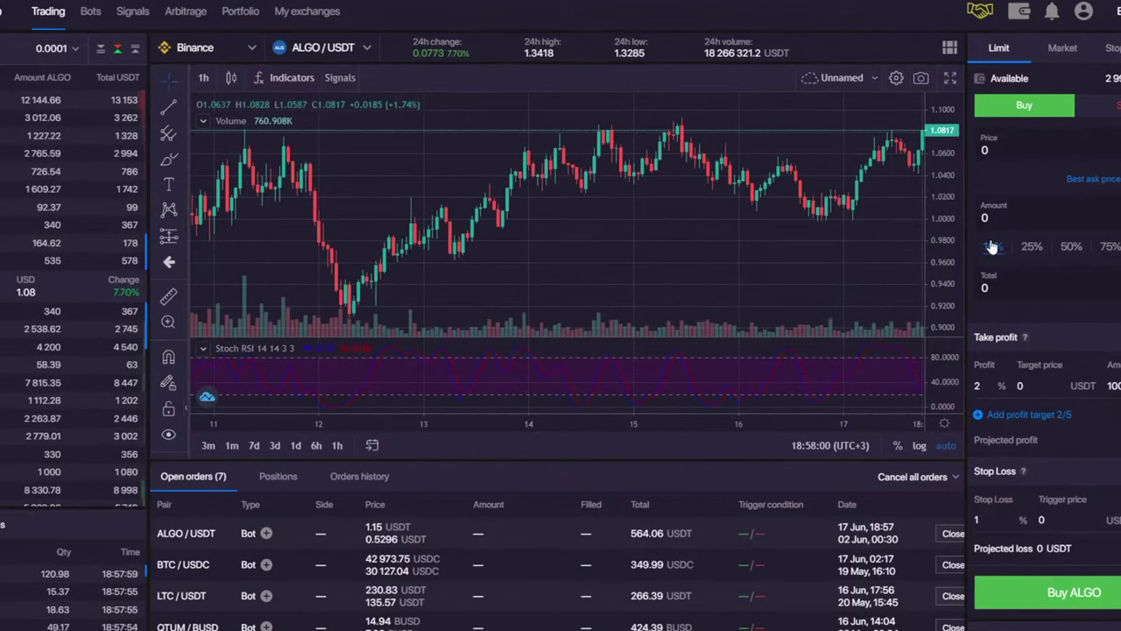
- Place a text note in the empty area beyond the last ALGO/USDT candle, with the first line "AUTO = 50% --> 30%"
{"action": "scroll", "coordinate": [762, 201], "scroll_direction": "down", "scroll_amount": 5}
{"action": "left_click_drag", "start_coordinate": [696, 200], "coordinate": [573, 144]}
{"action": "scroll", "coordinate": [574, 143], "scroll_direction": "down", "scroll_amount": 8}
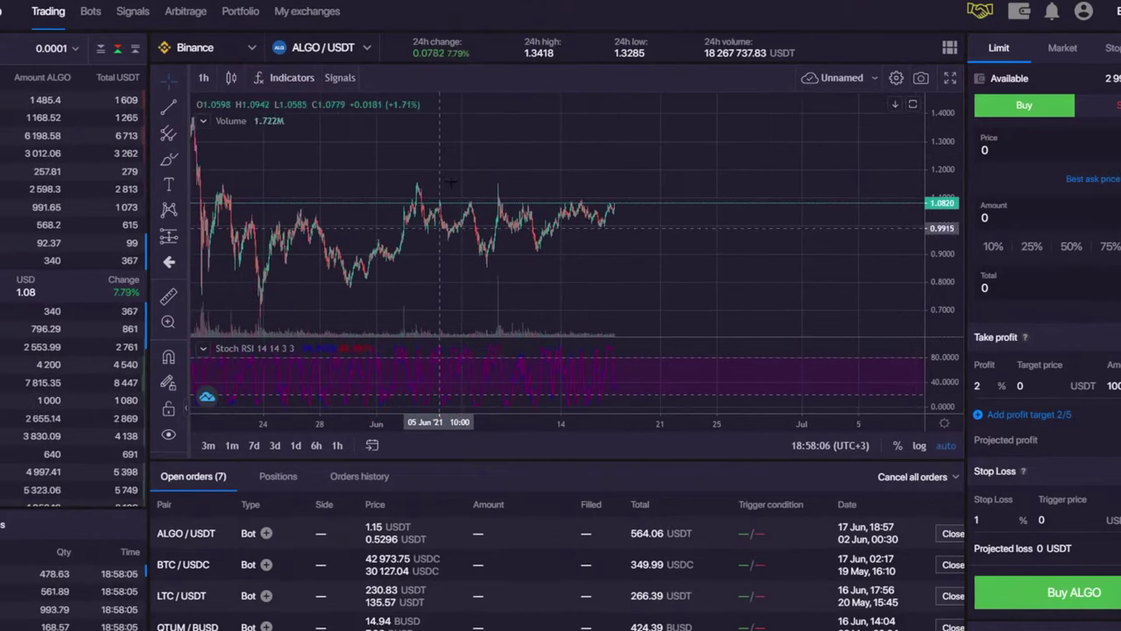
{"action": "left_click_drag", "start_coordinate": [897, 157], "coordinate": [443, 208]}
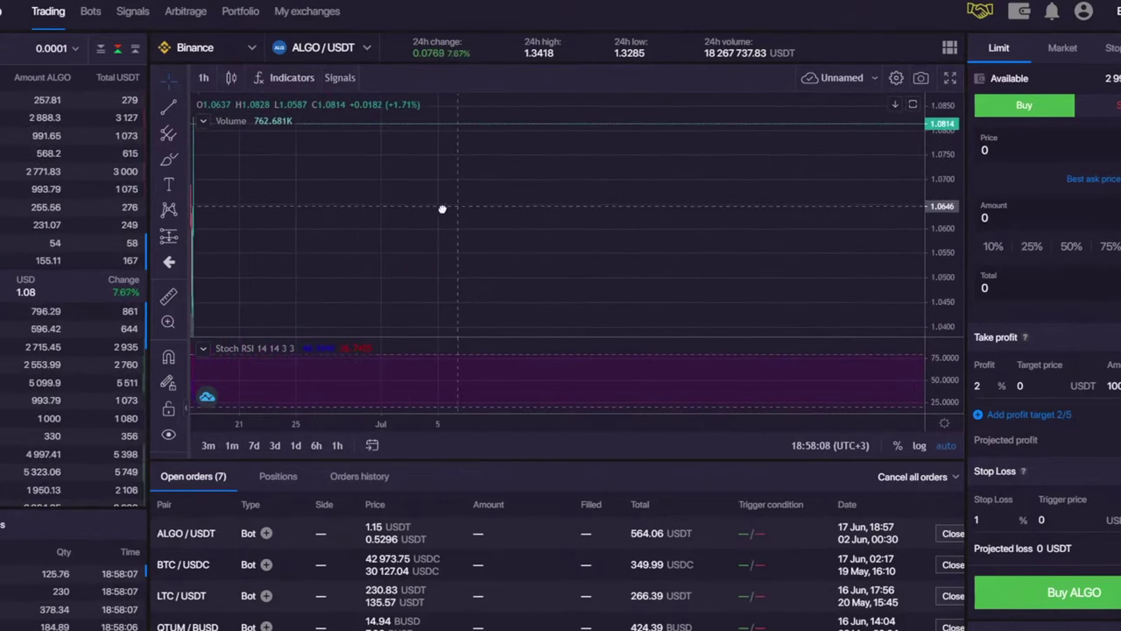
{"action": "left_click", "coordinate": [170, 184]}
{"action": "left_click", "coordinate": [387, 188]}
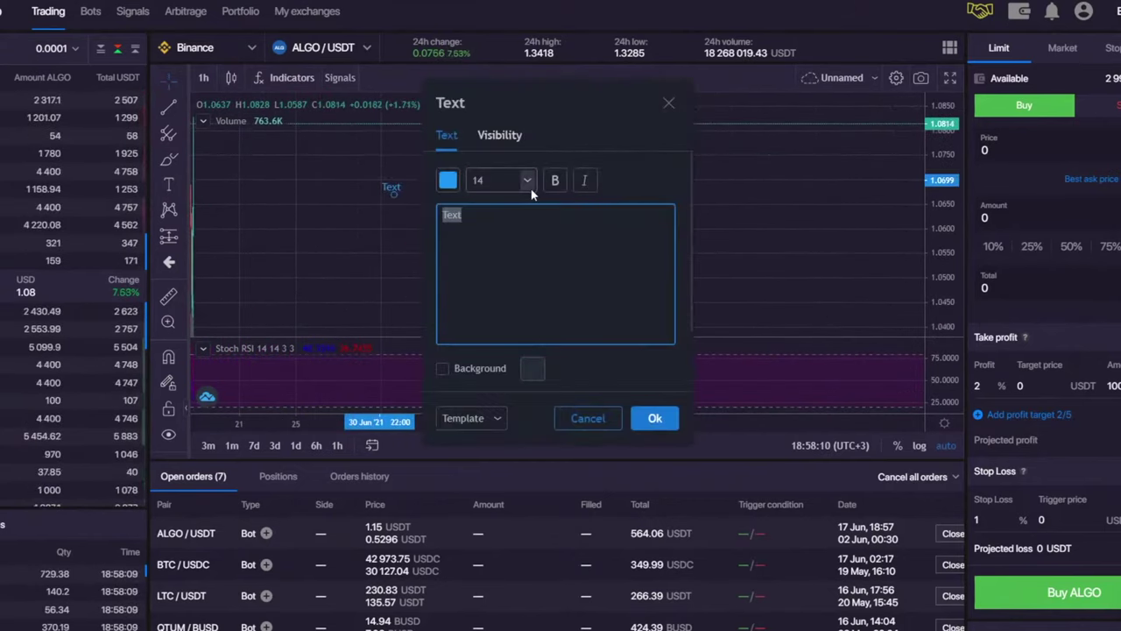
{"action": "type", "text": "AU"}
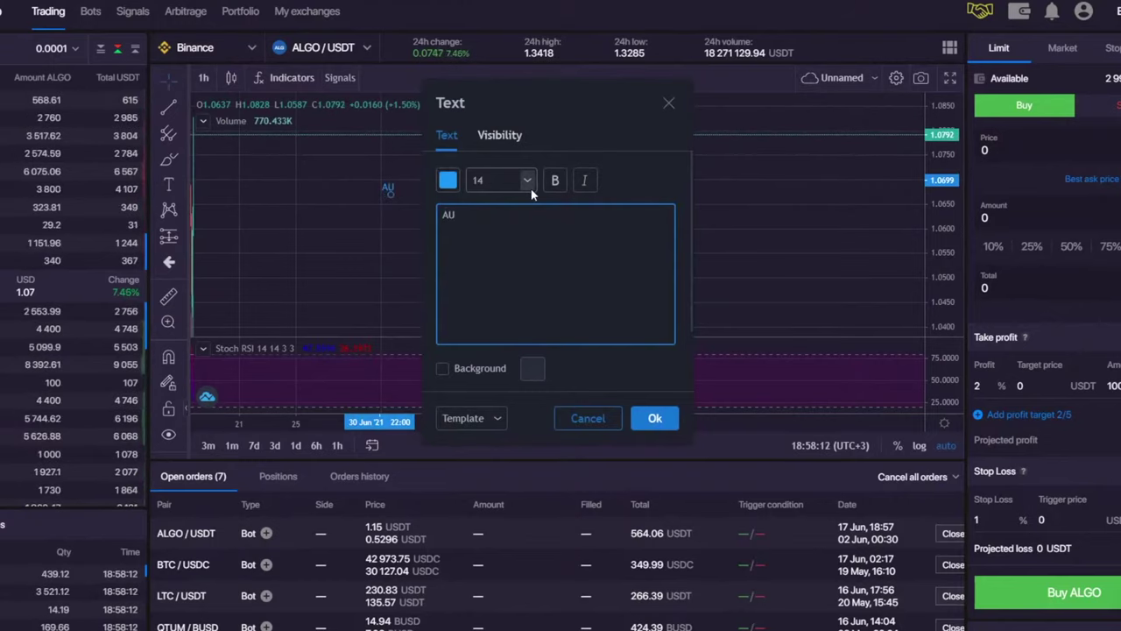
{"action": "type", "text": "TO = "}
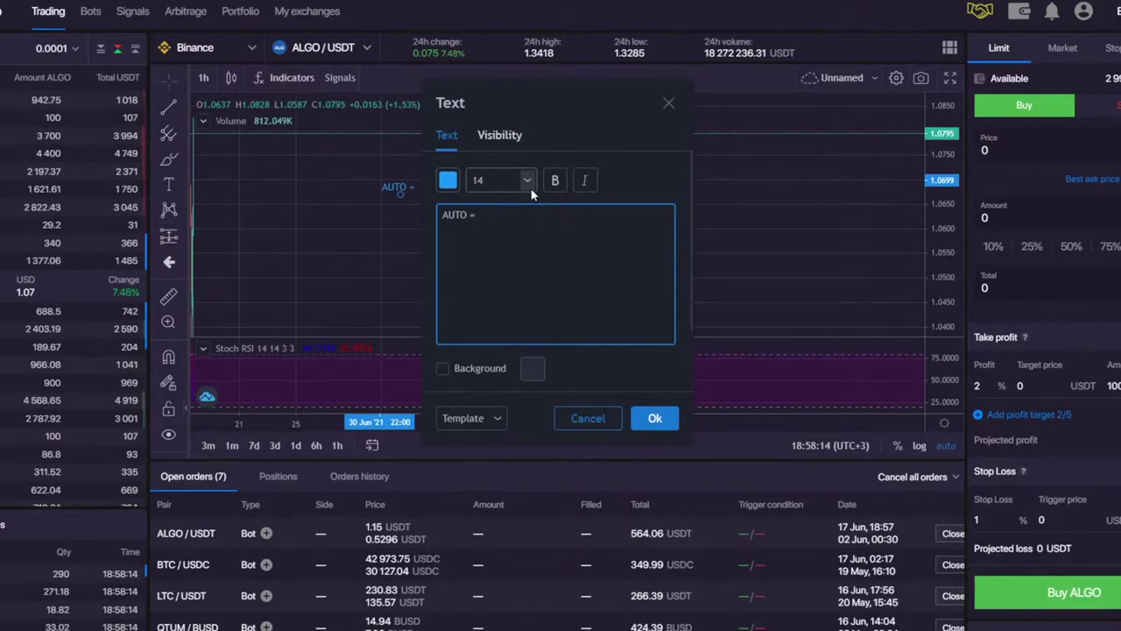
{"action": "type", "text": "50% "}
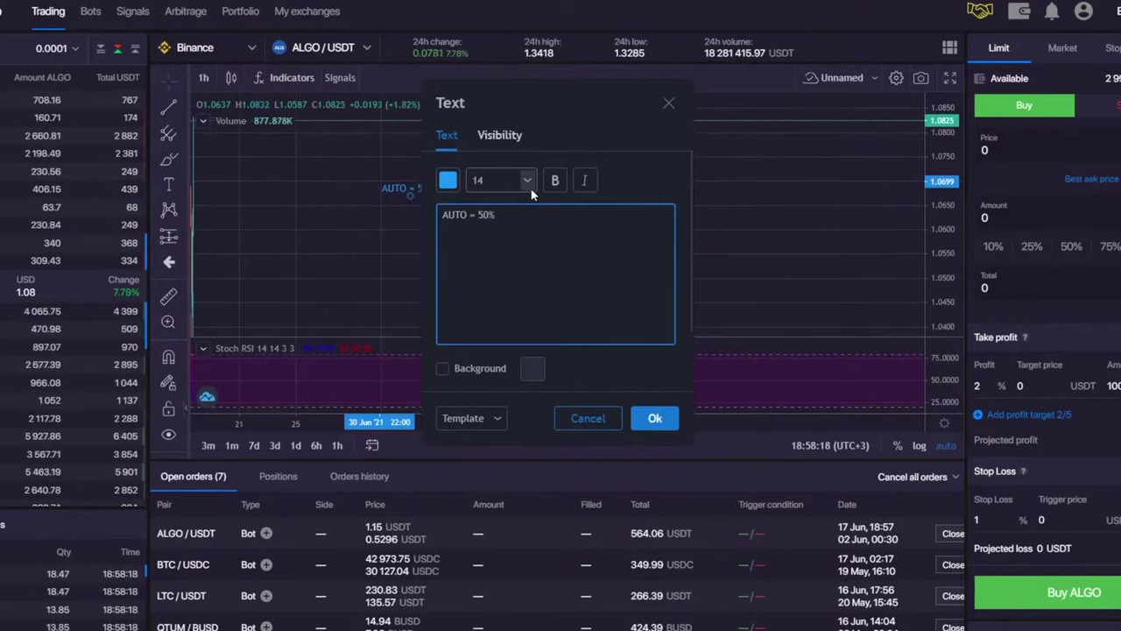
{"action": "type", "text": "--> 30"}
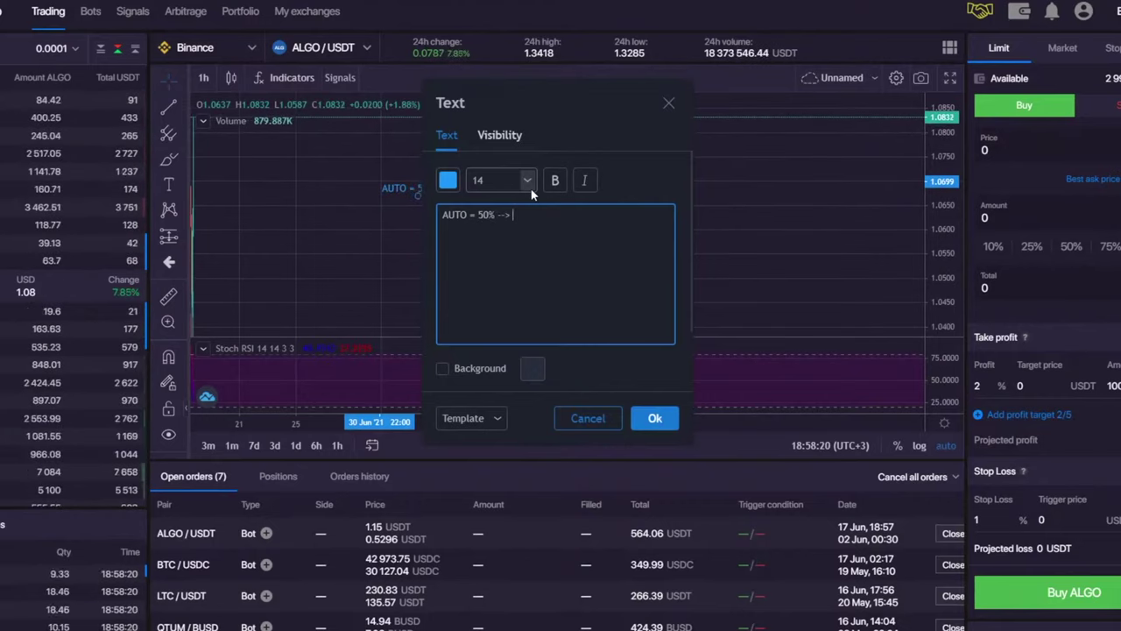
{"action": "type", "text": "% "}
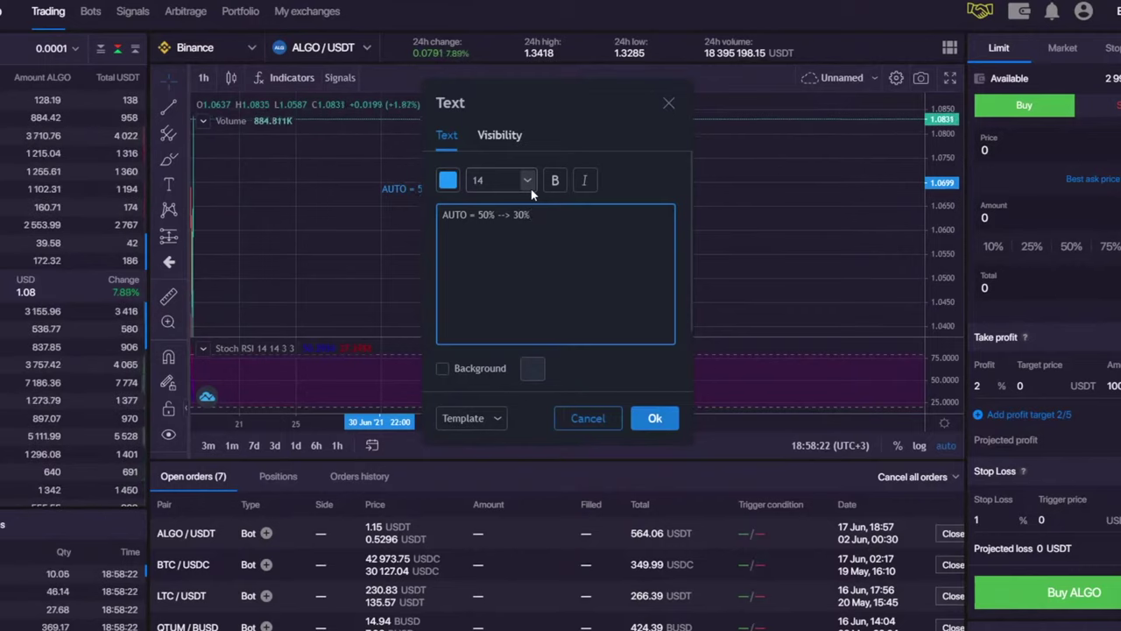
- Add a second line to the note reading "Manual = 20% ---> 50%"
{"action": "type", "text": "Man"}
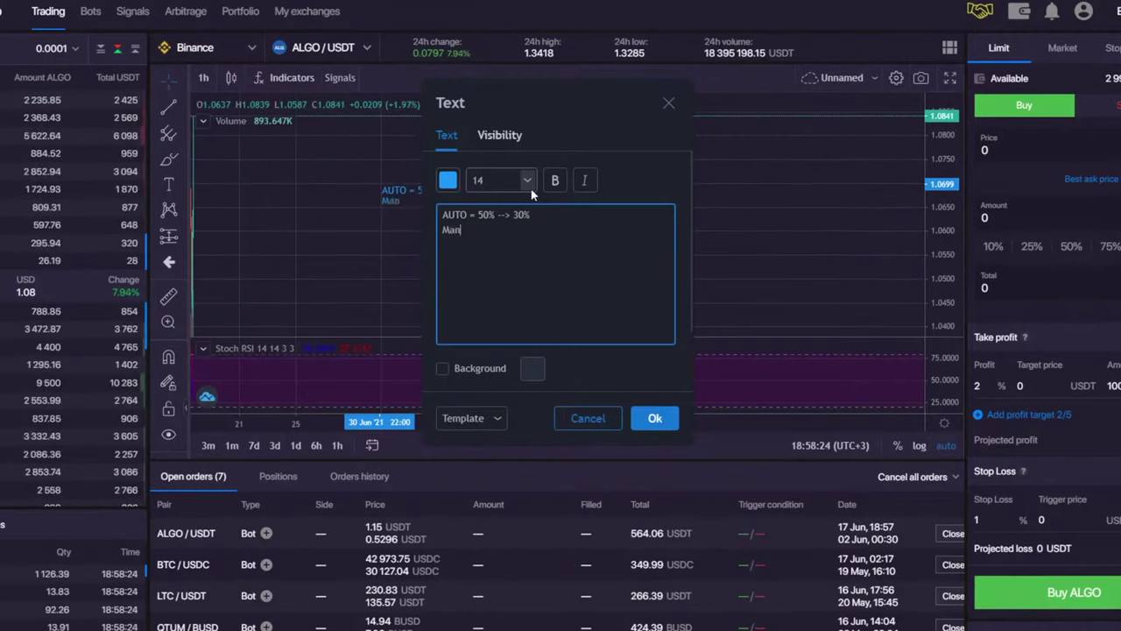
{"action": "type", "text": "ual "}
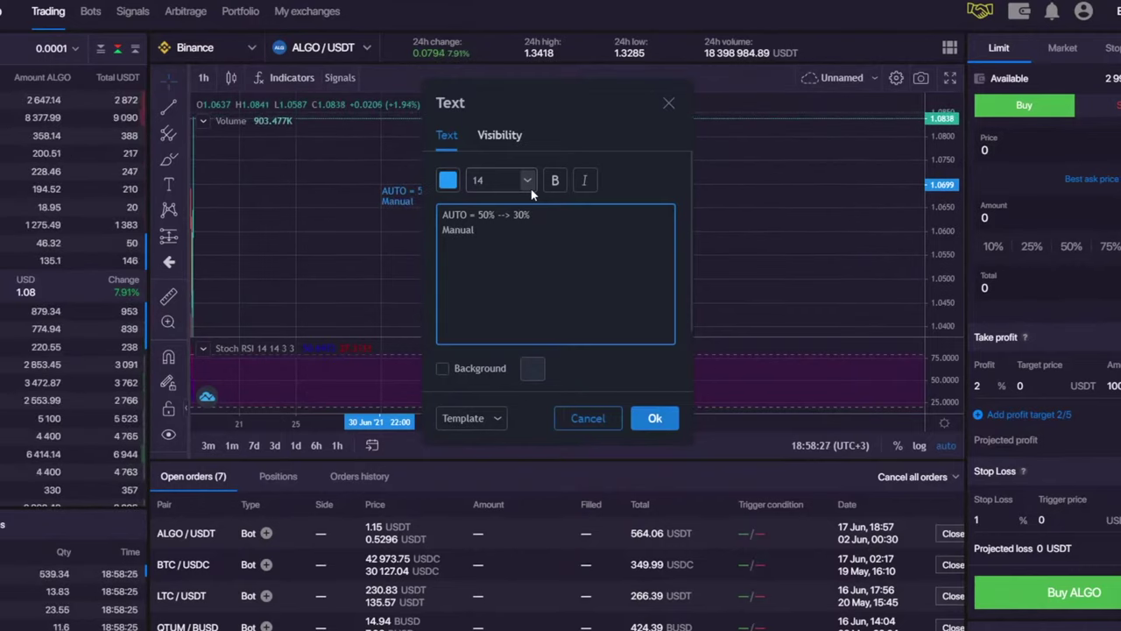
{"action": "type", "text": "= 20"}
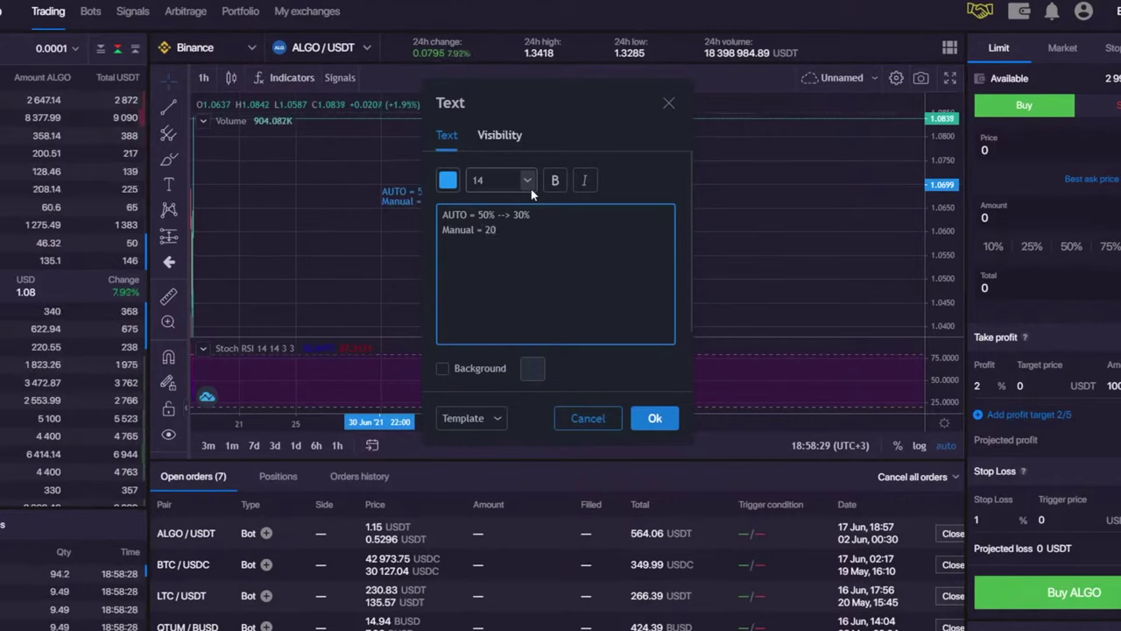
{"action": "type", "text": "% ---"}
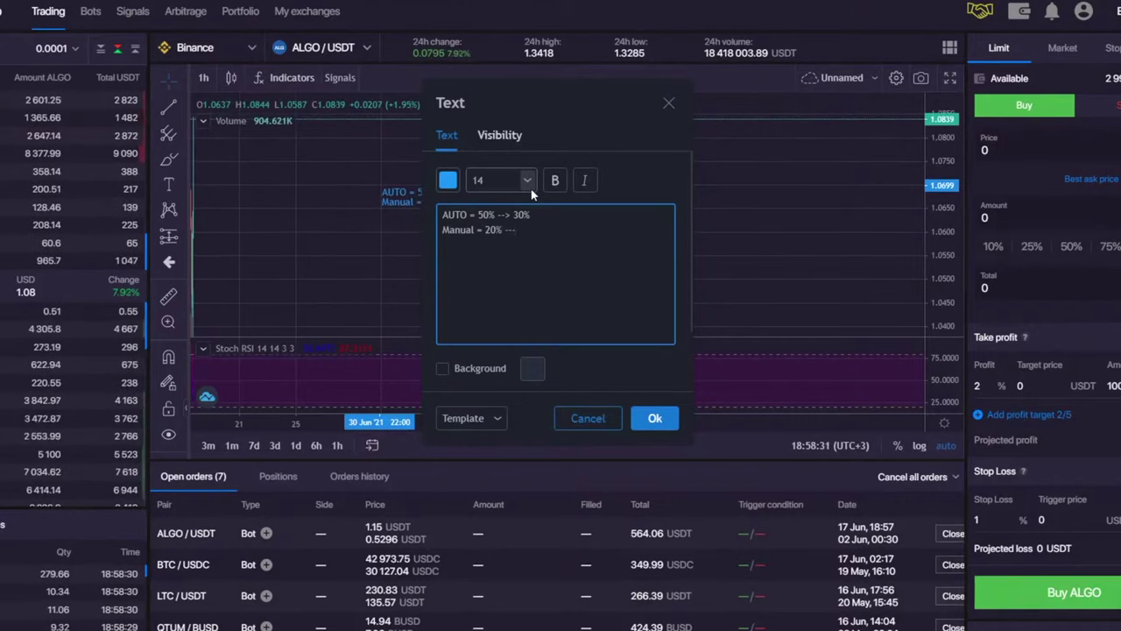
{"action": "type", "text": "> 5"}
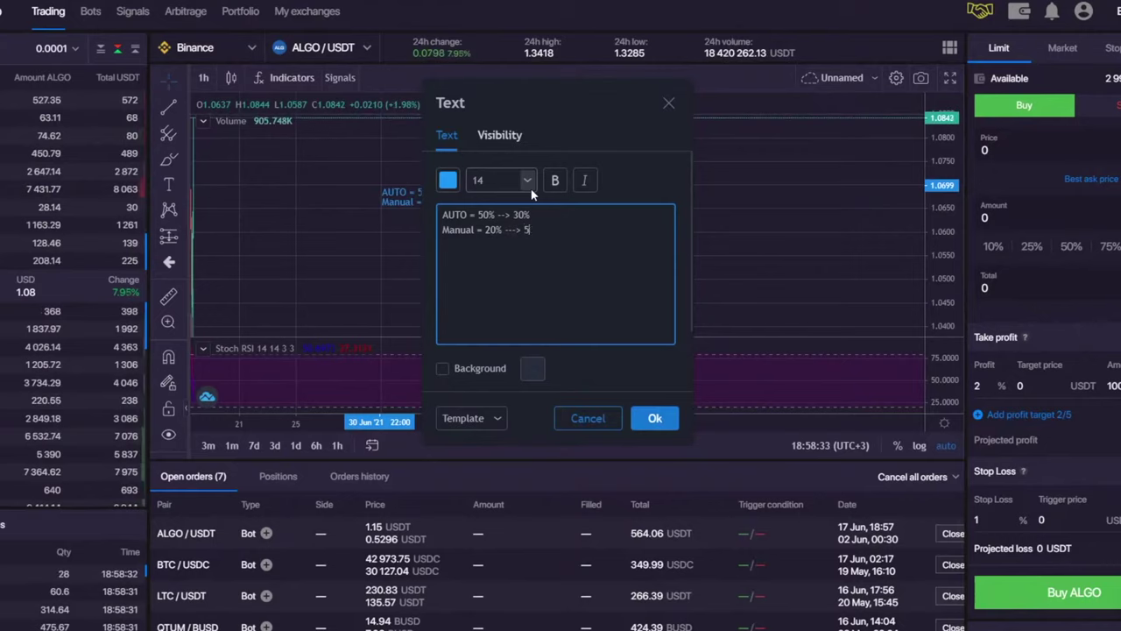
{"action": "type", "text": "0% "}
- Add a third line to the note reading "HODL = 30% ---> 30%"
{"action": "type", "text": "H"}
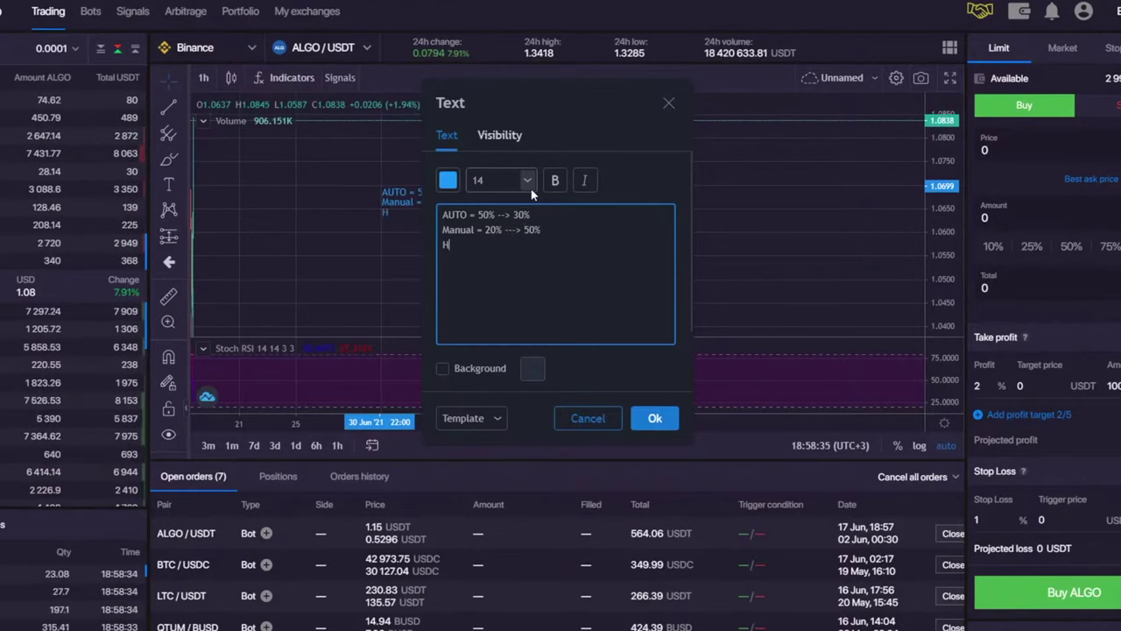
{"action": "type", "text": "ODL = "}
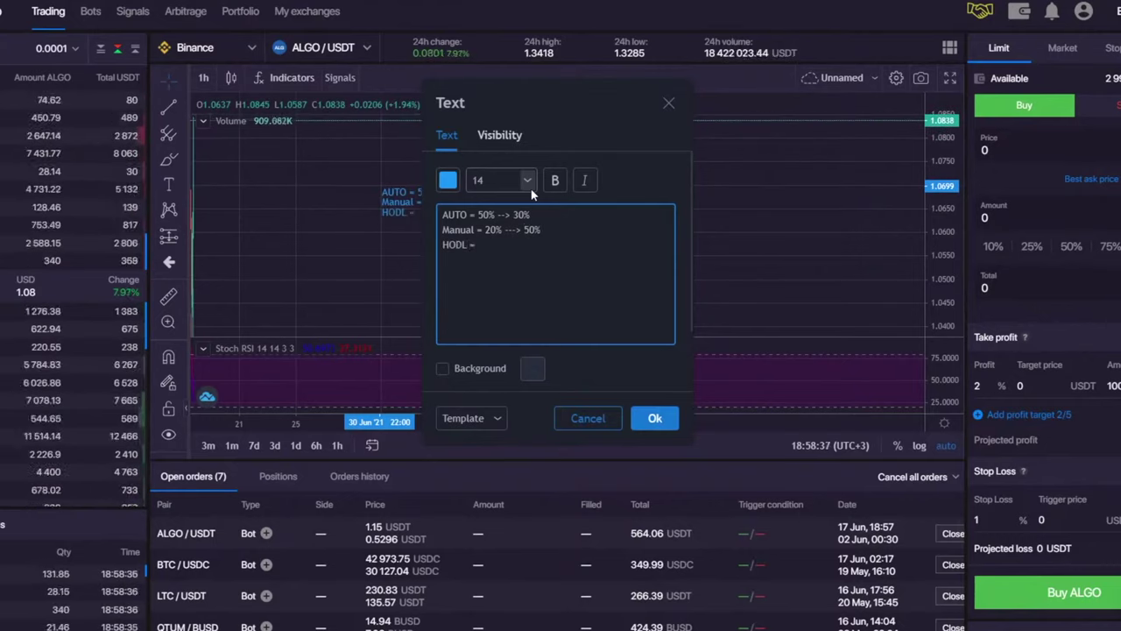
{"action": "type", "text": "30%"}
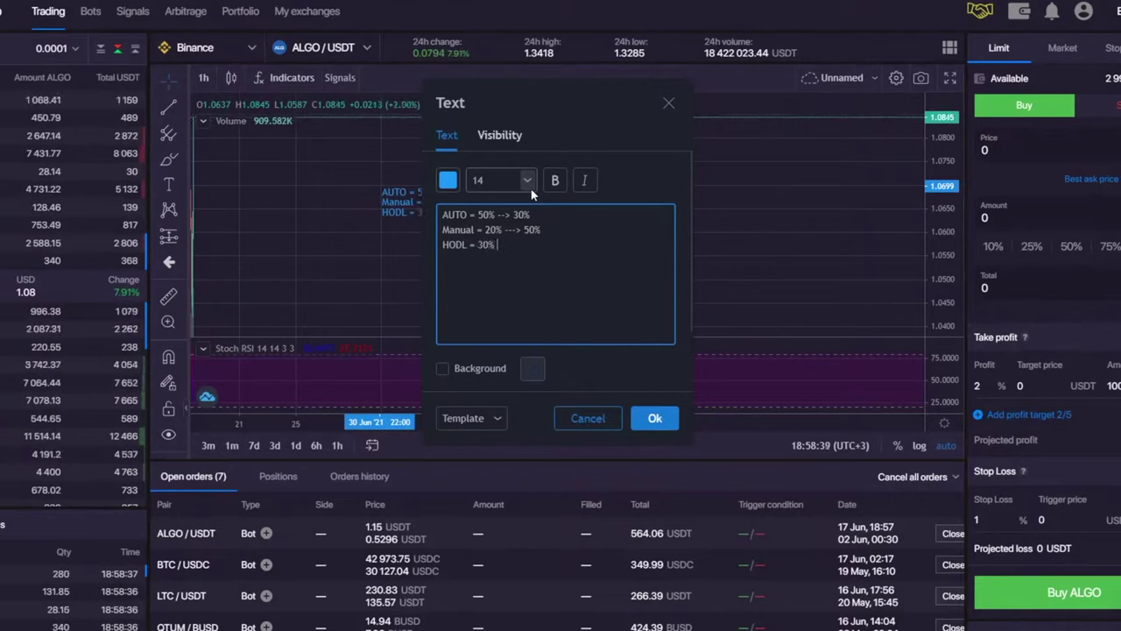
{"action": "type", "text": " --->"}
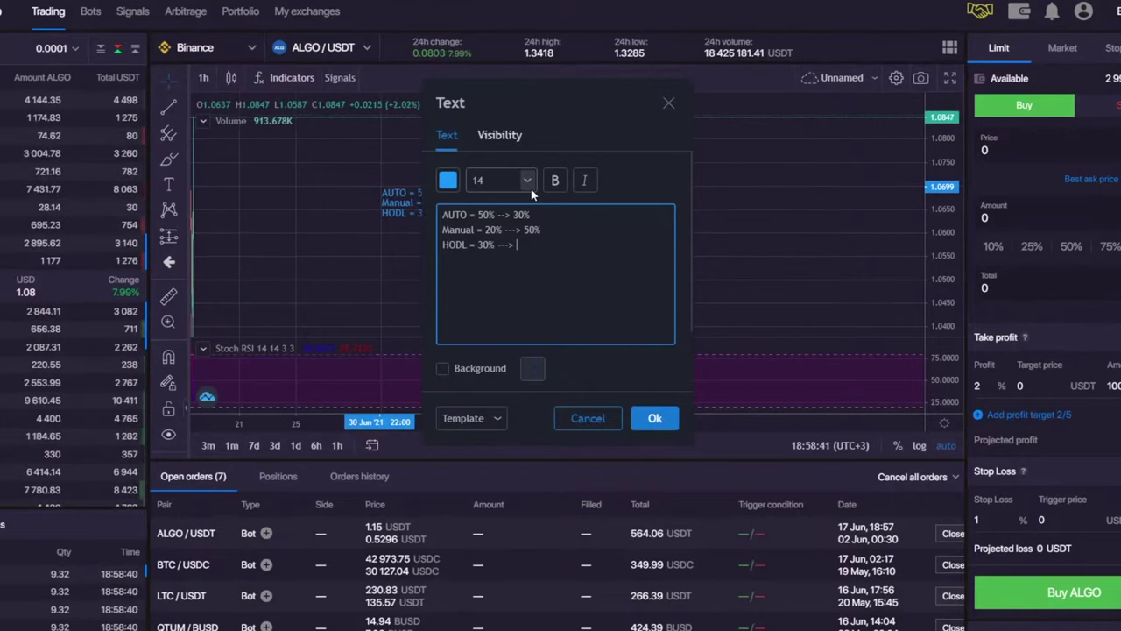
{"action": "type", "text": " 3"}
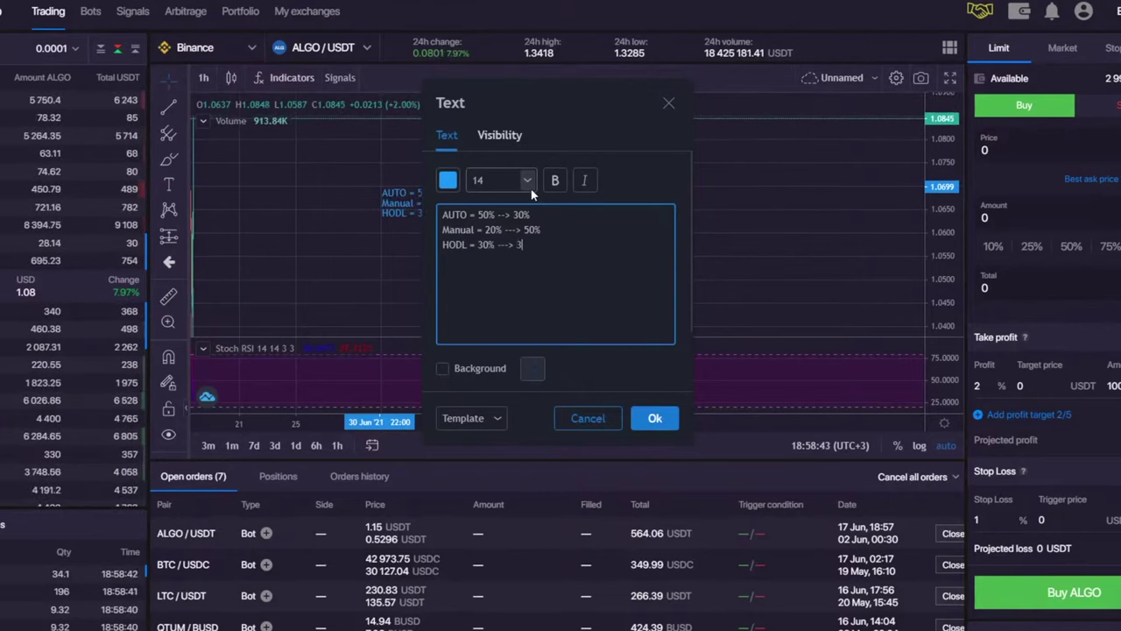
{"action": "type", "text": "0%"}
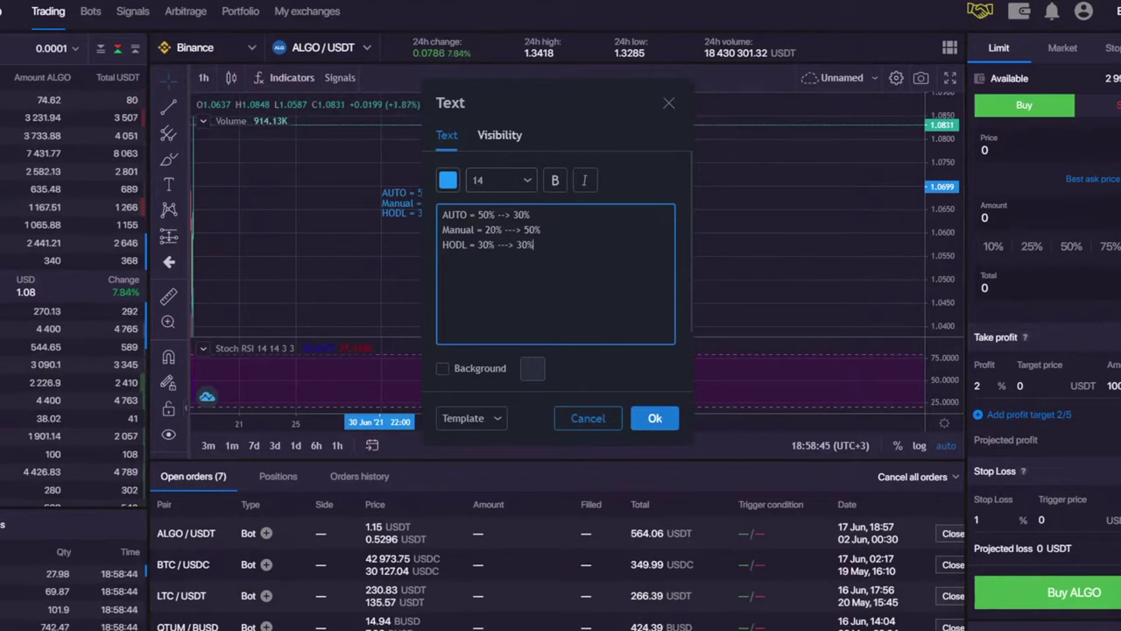
- Append an equals sign to the end of the AUTO, Manual and HODL lines
{"action": "left_click", "coordinate": [530, 214]}
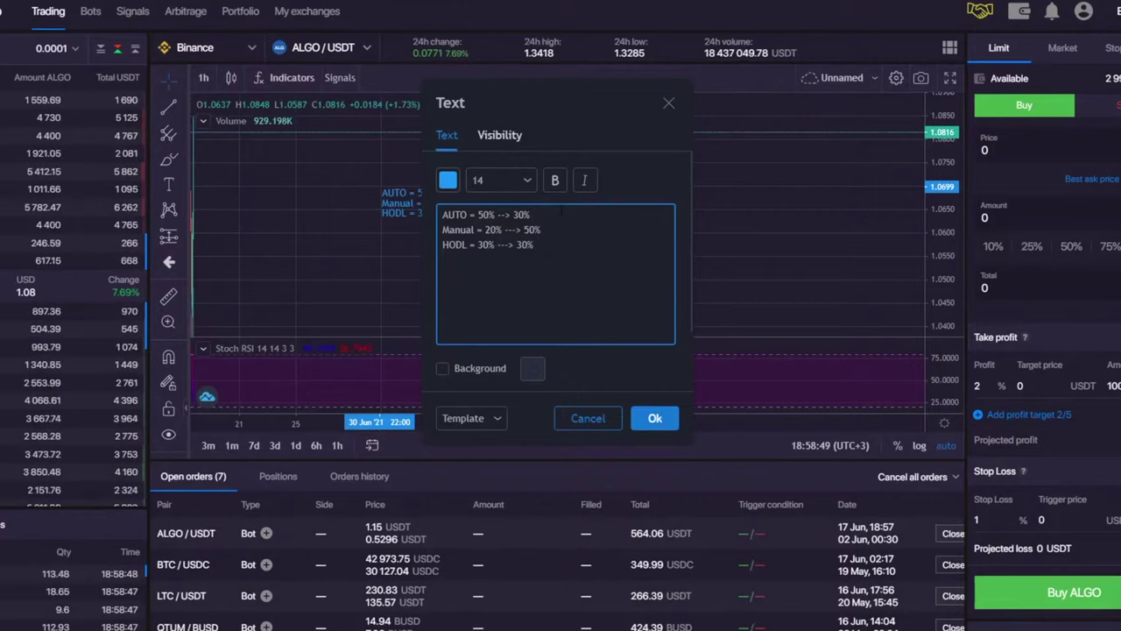
{"action": "type", "text": "-"}
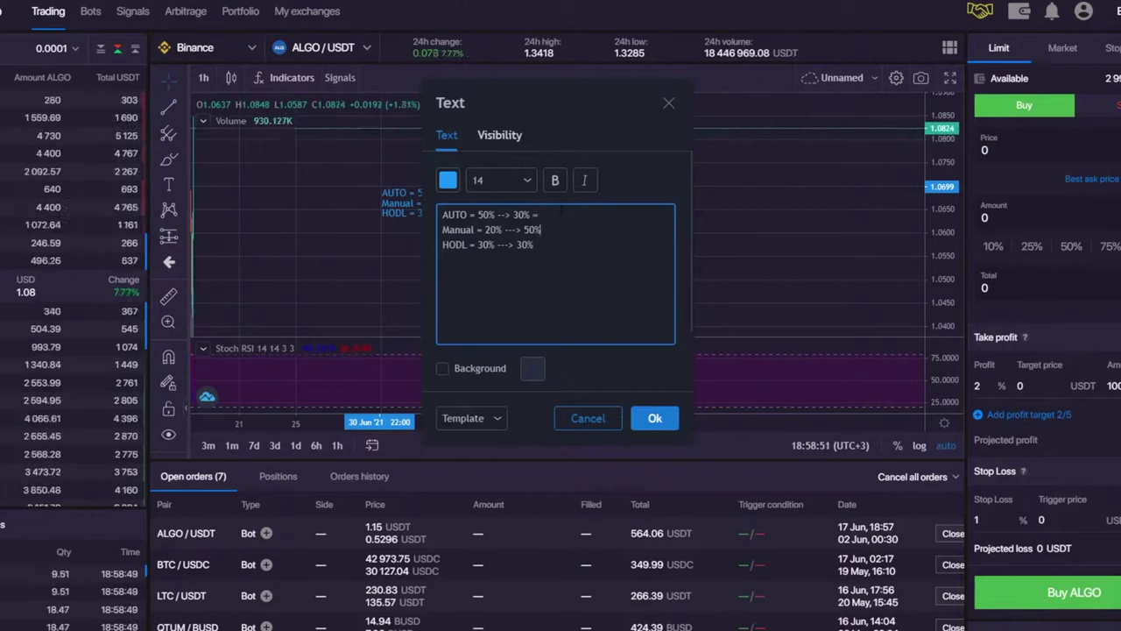
{"action": "key", "text": "Down"}
{"action": "type", "text": "="}
{"action": "key", "text": "Down"}
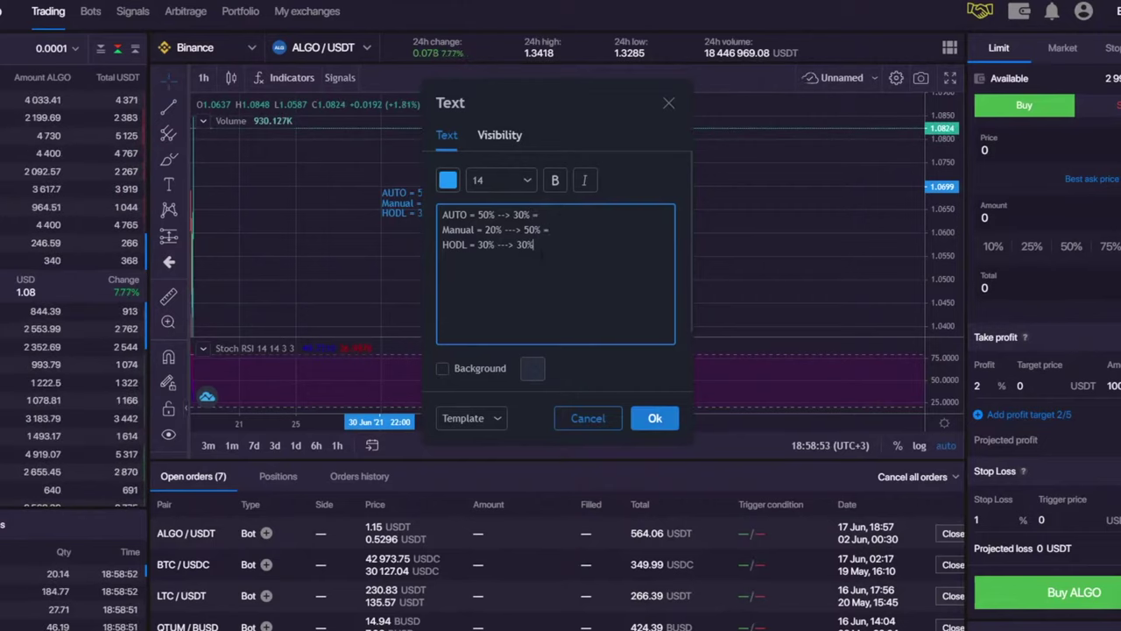
{"action": "type", "text": "="}
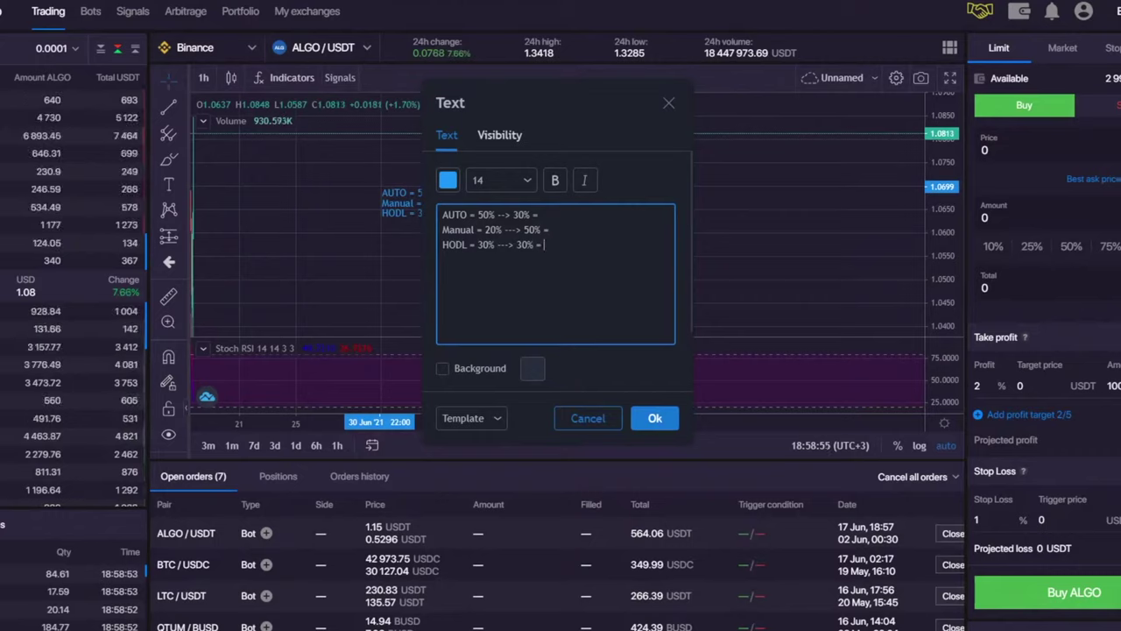
- Highlight the allocation percentages in the note and review the AUTO, Manual and HODL lines
{"action": "double_click", "coordinate": [522, 214]}
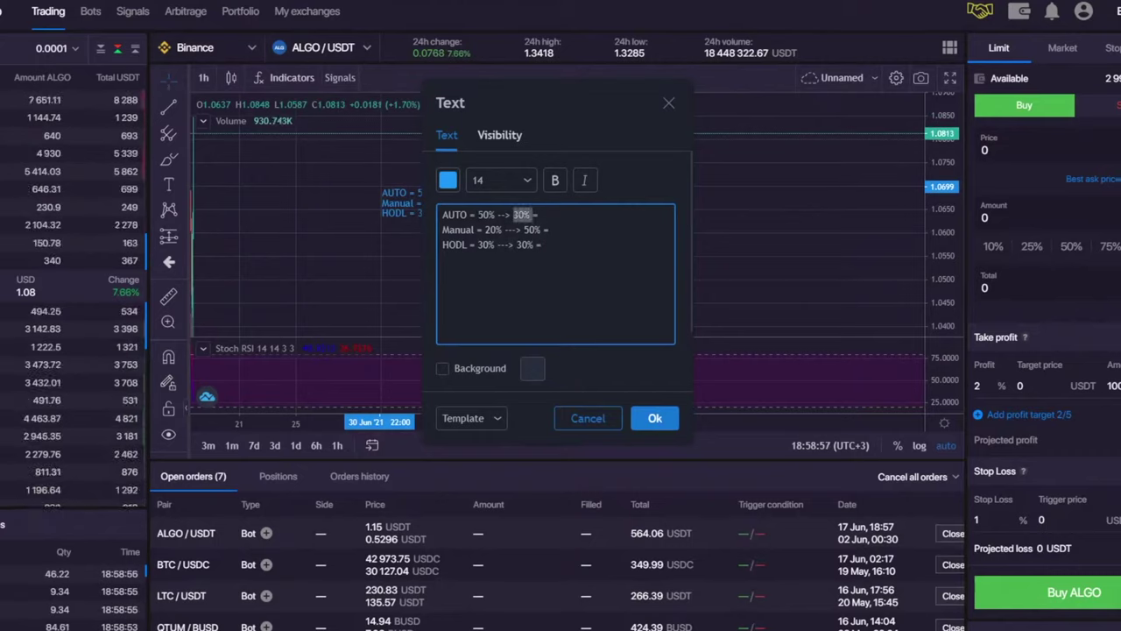
{"action": "left_click", "coordinate": [540, 214]}
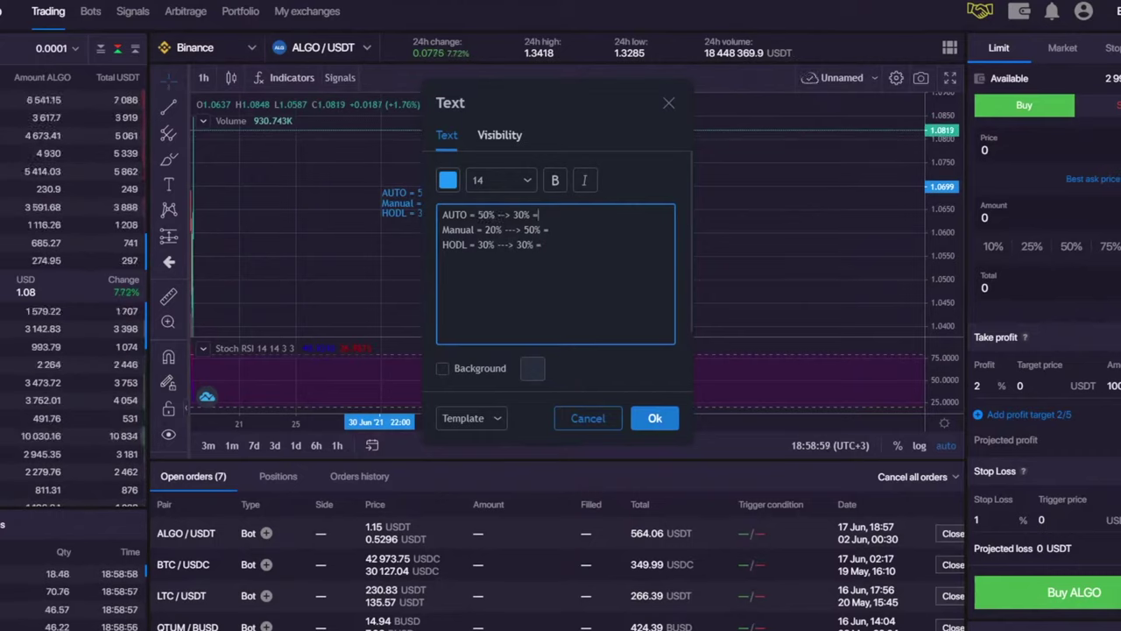
{"action": "left_click_drag", "start_coordinate": [524, 229], "coordinate": [495, 244]}
{"action": "left_click", "coordinate": [543, 244]}
{"action": "left_click", "coordinate": [541, 215]}
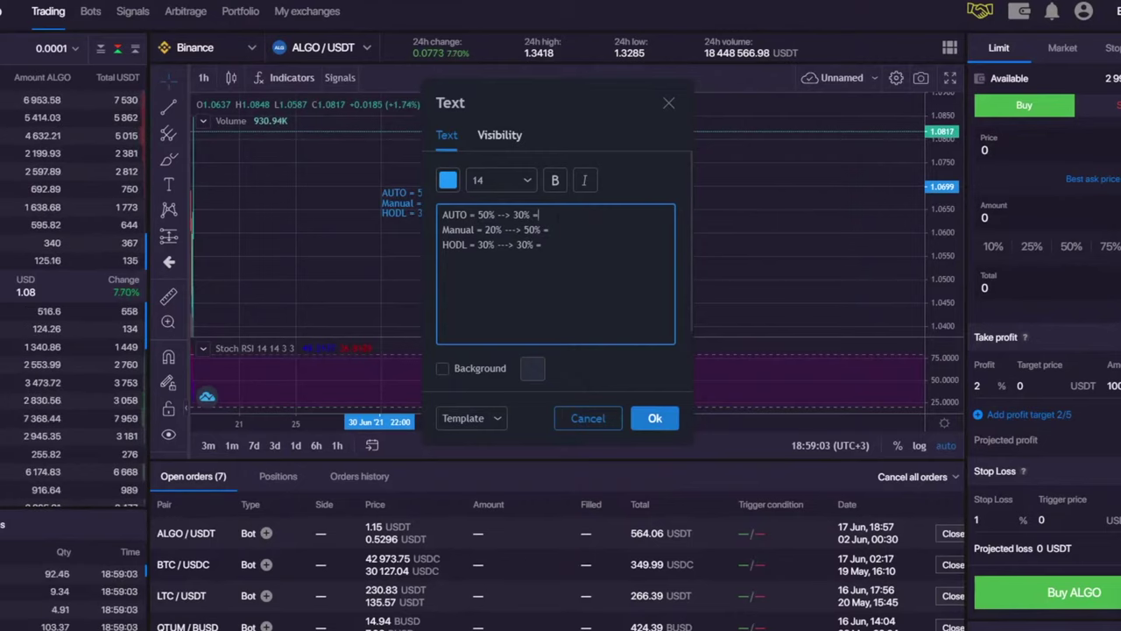
{"action": "left_click", "coordinate": [544, 244]}
{"action": "key", "text": "ctrl+a"}
{"action": "left_click", "coordinate": [578, 246]}
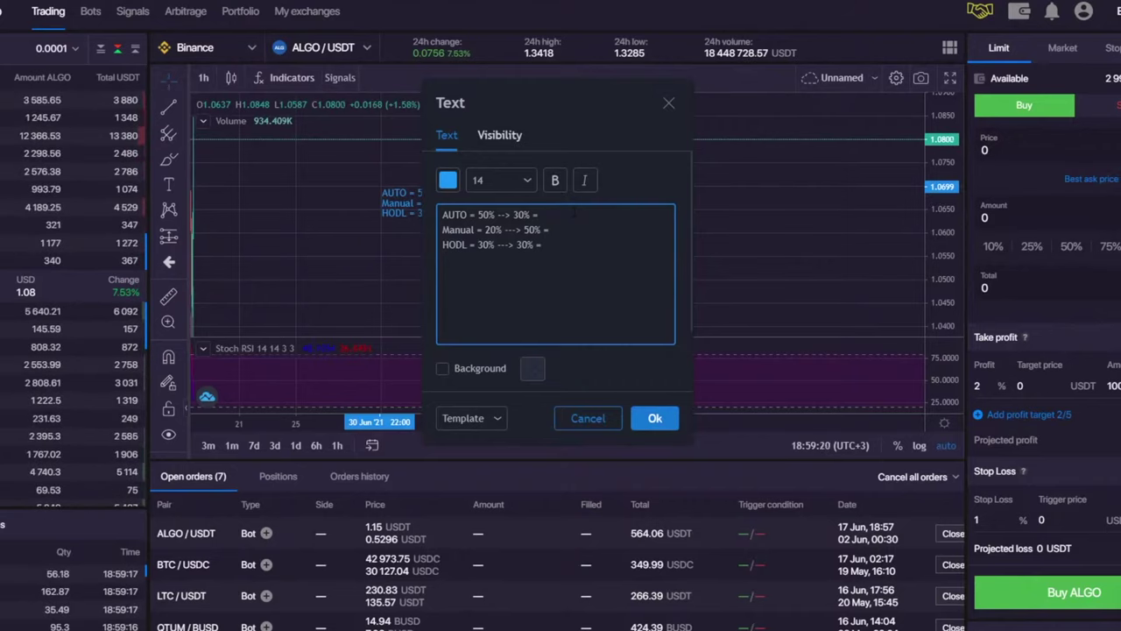
- Append the results 16%, 10% and 10% to the AUTO, Manual and HODL lines of the note
{"action": "type", "text": "%"}
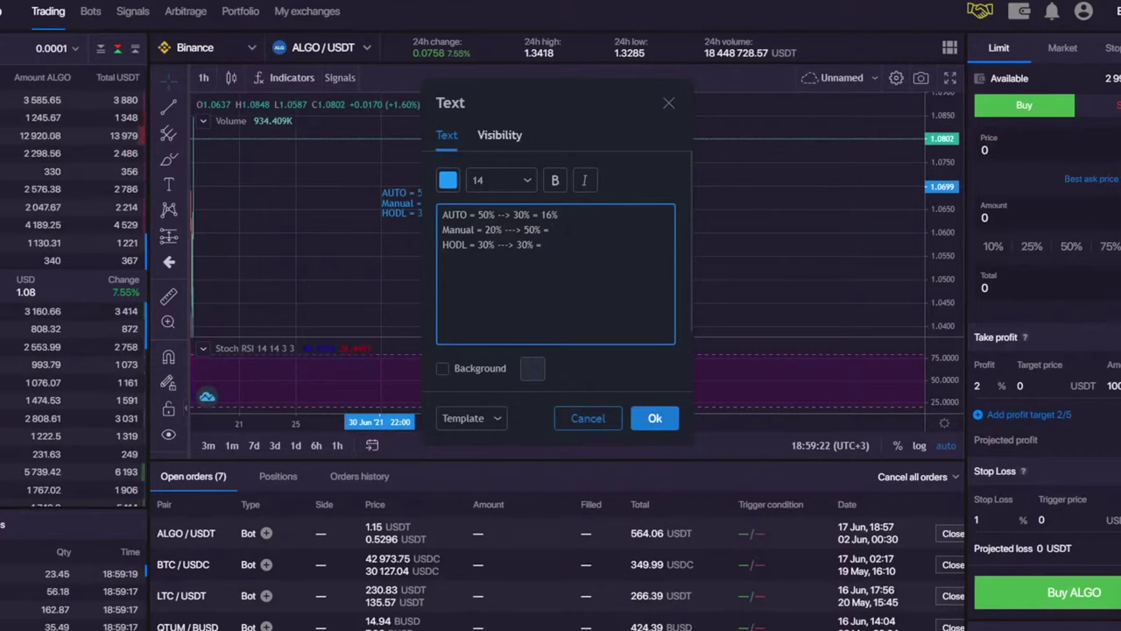
{"action": "left_click", "coordinate": [568, 228]}
{"action": "type", "text": "10"}
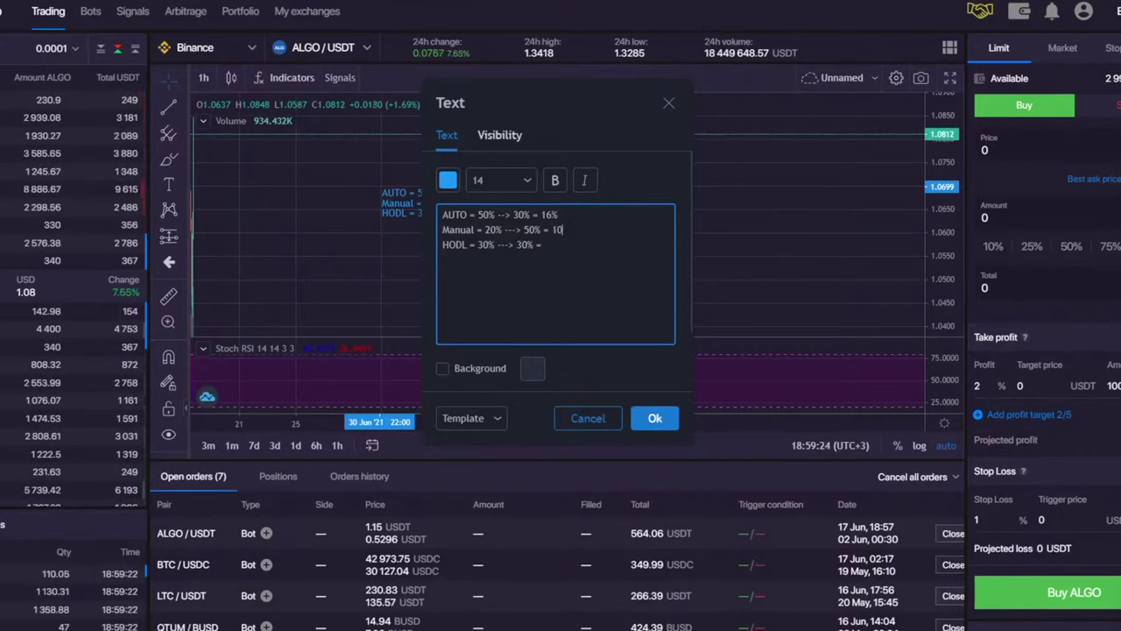
{"action": "type", "text": "%"}
{"action": "left_click", "coordinate": [544, 244]}
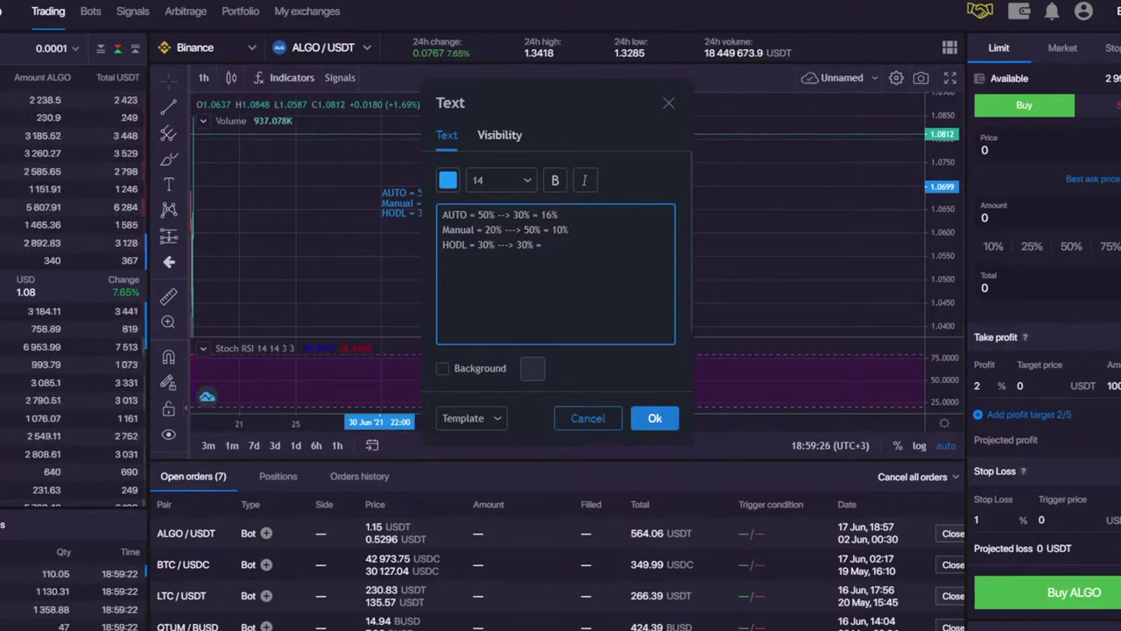
{"action": "type", "text": "10%"}
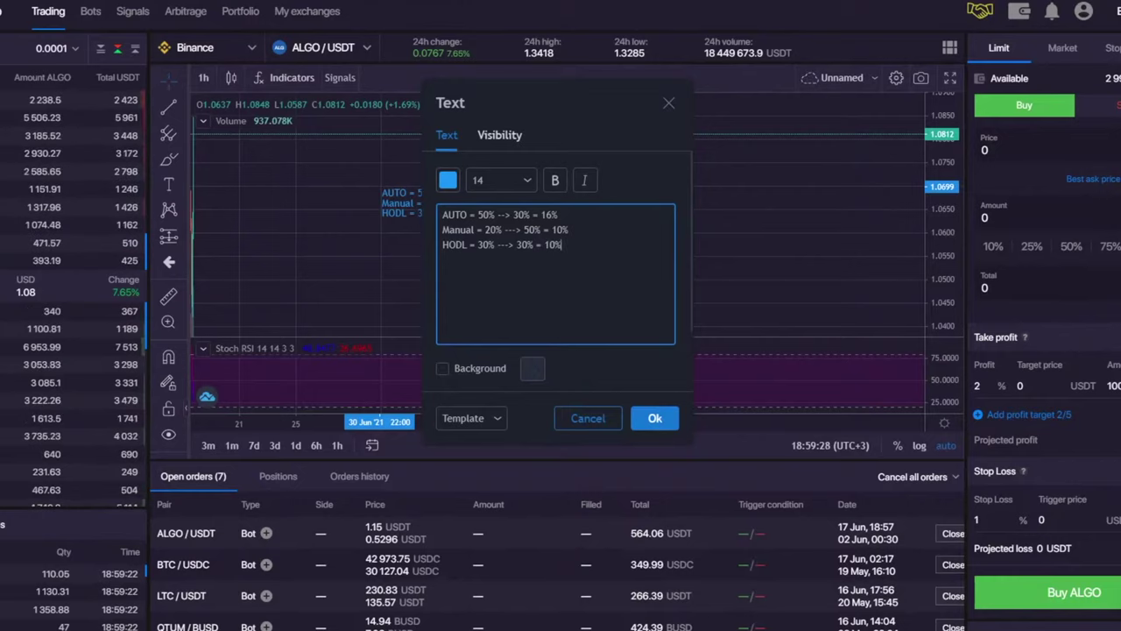
{"action": "left_click_drag", "start_coordinate": [558, 214], "coordinate": [552, 215]}
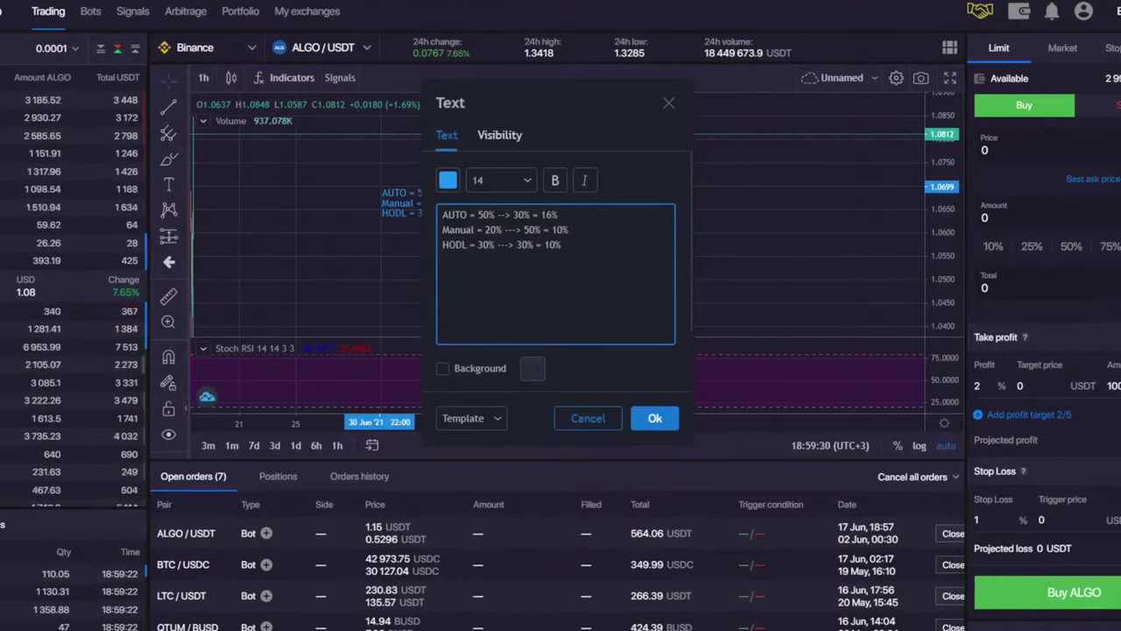
{"action": "left_click", "coordinate": [591, 251]}
{"action": "key", "text": "Return"}
{"action": "key", "text": "Return"}
{"action": "type", "text": "1"}
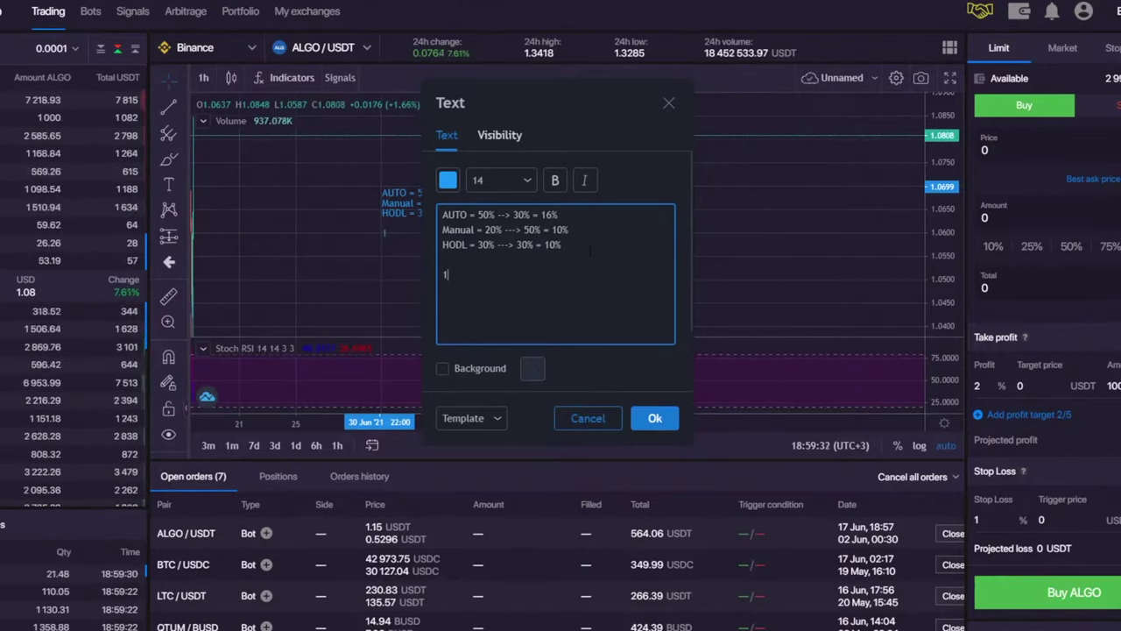
{"action": "type", "text": "6+10+1"}
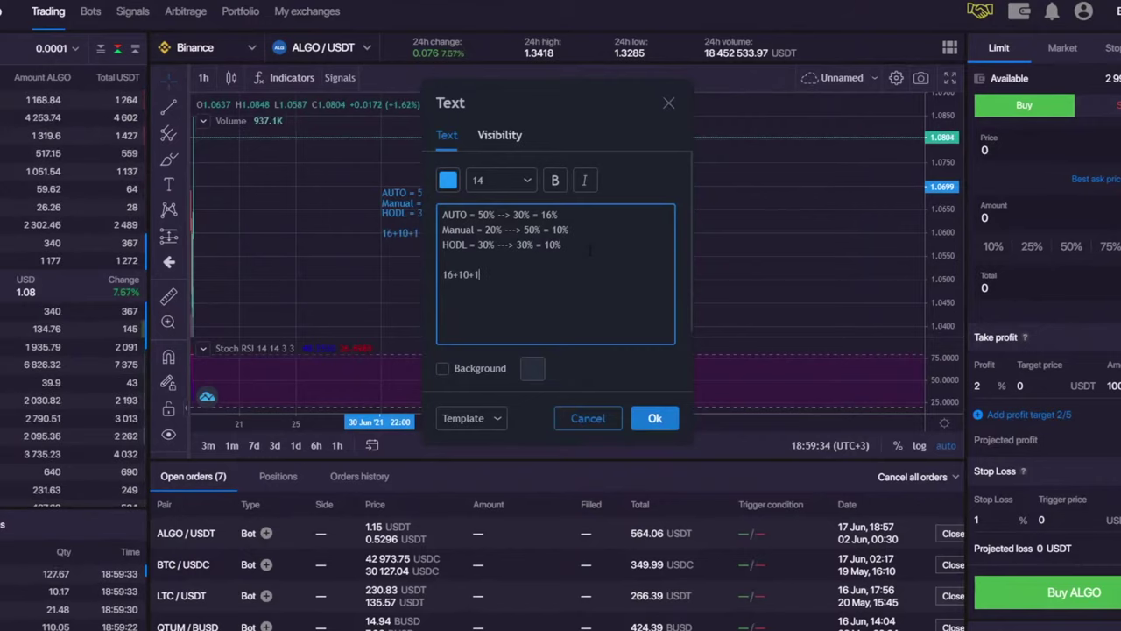
{"action": "type", "text": "0*"}
{"action": "key", "text": "BackSpace"}
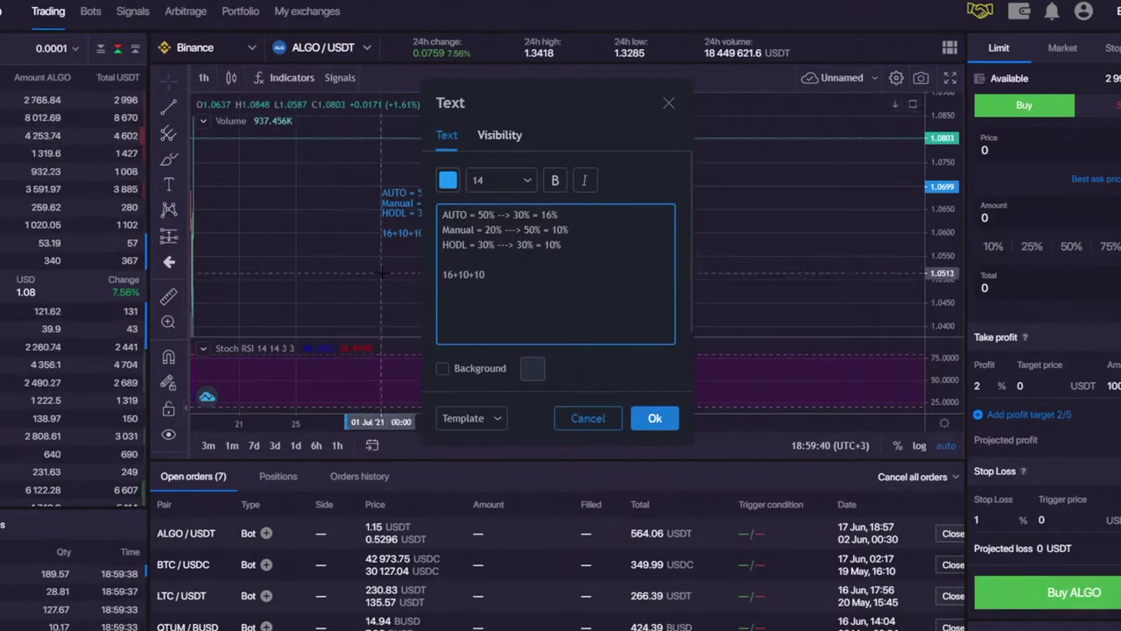
{"action": "left_click", "coordinate": [485, 274]}
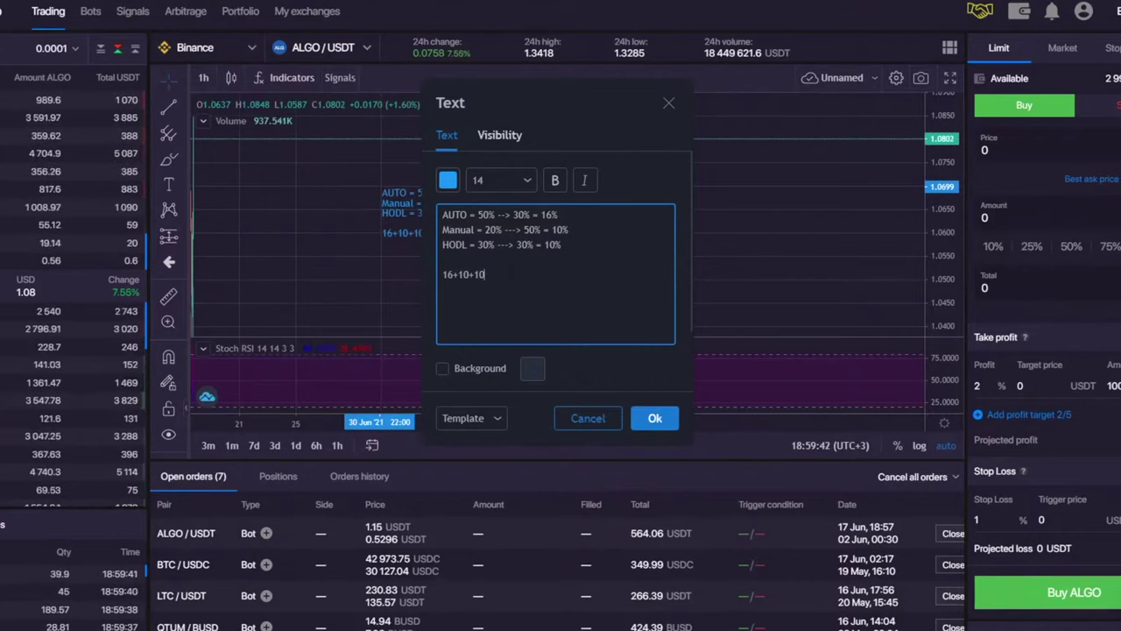
{"action": "left_click_drag", "start_coordinate": [569, 230], "coordinate": [476, 215]}
{"action": "left_click_drag", "start_coordinate": [485, 274], "coordinate": [424, 275]}
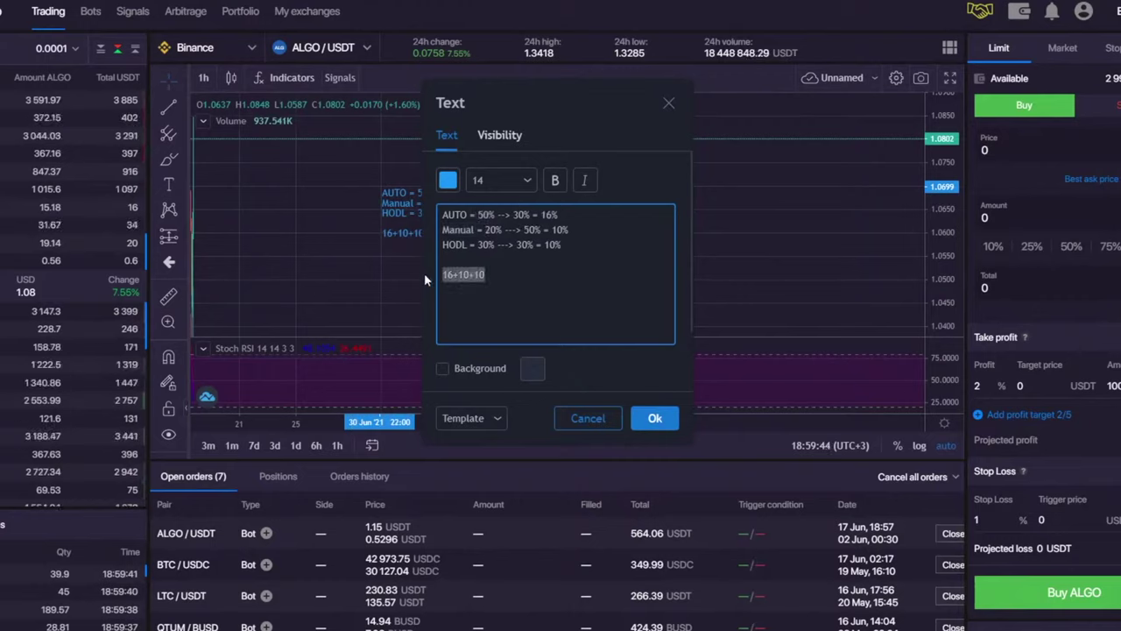
{"action": "key", "text": "BackSpace"}
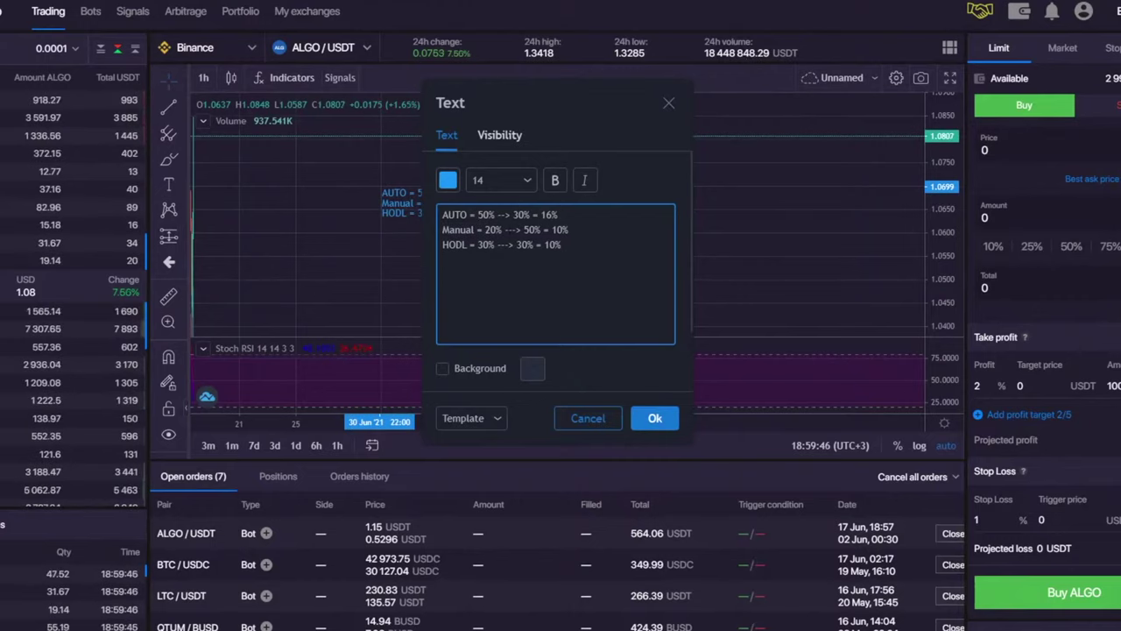
- Highlight the allocation and result percentages in the note to compare the AUTO, Manual and HODL lines
{"action": "double_click", "coordinate": [484, 215]}
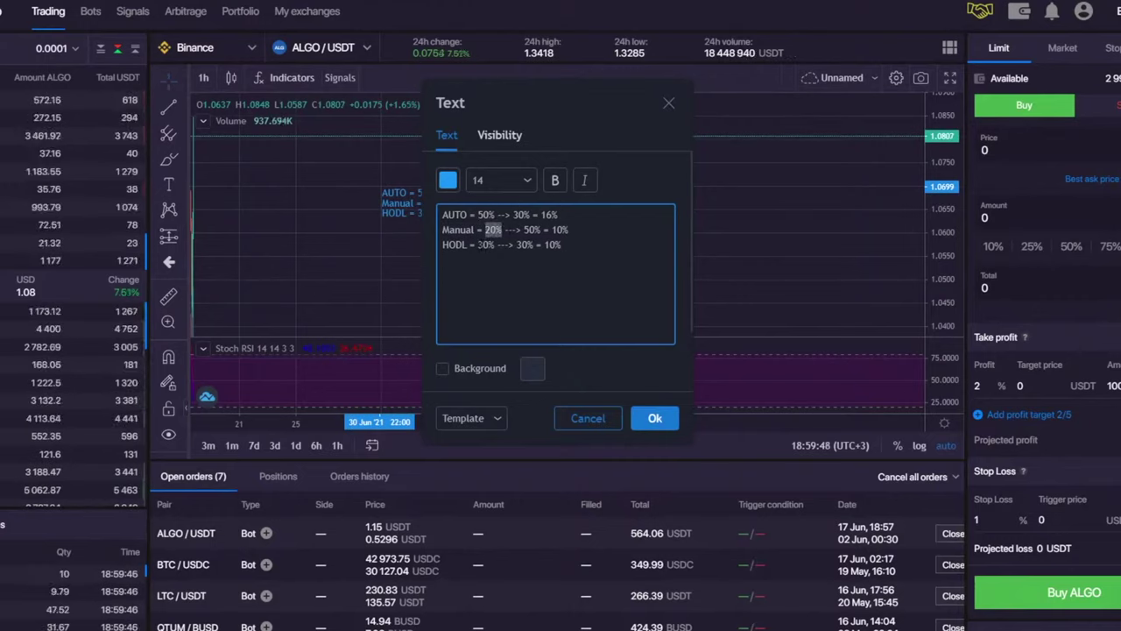
{"action": "left_click_drag", "start_coordinate": [478, 245], "coordinate": [495, 244]}
{"action": "left_click", "coordinate": [443, 259]}
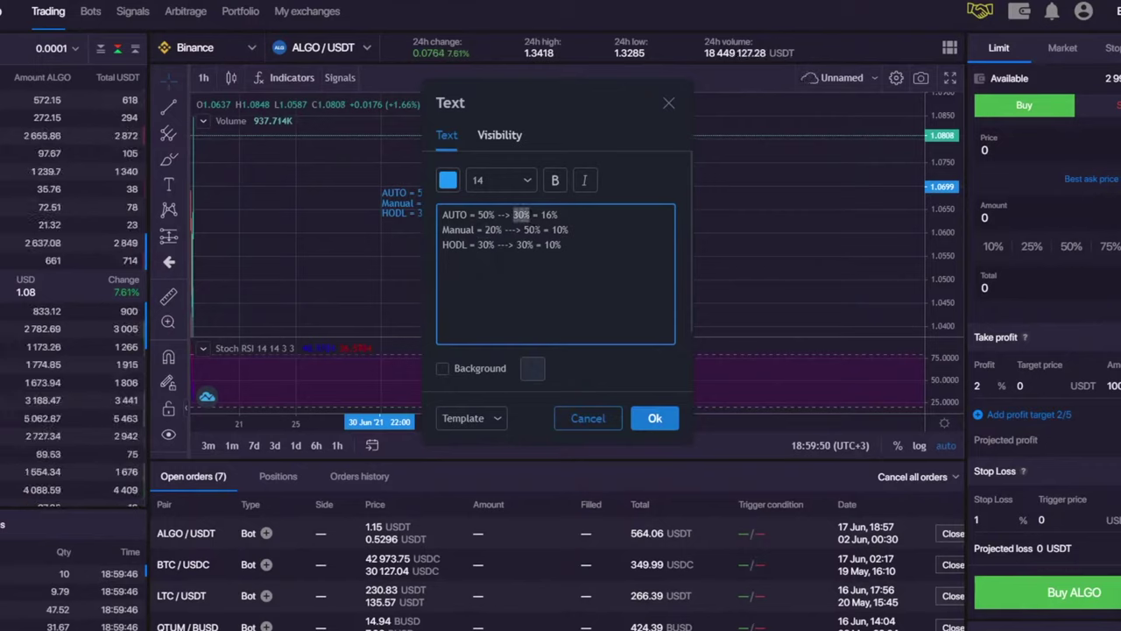
{"action": "double_click", "coordinate": [524, 244]}
{"action": "key", "text": "ctrl+a"}
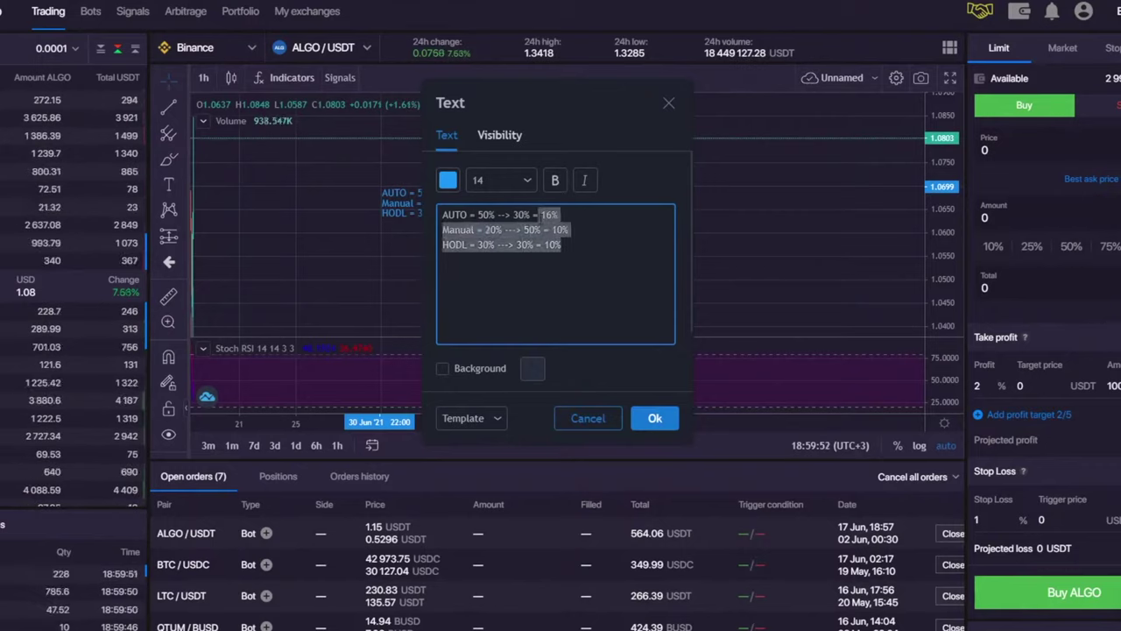
{"action": "left_click", "coordinate": [594, 252]}
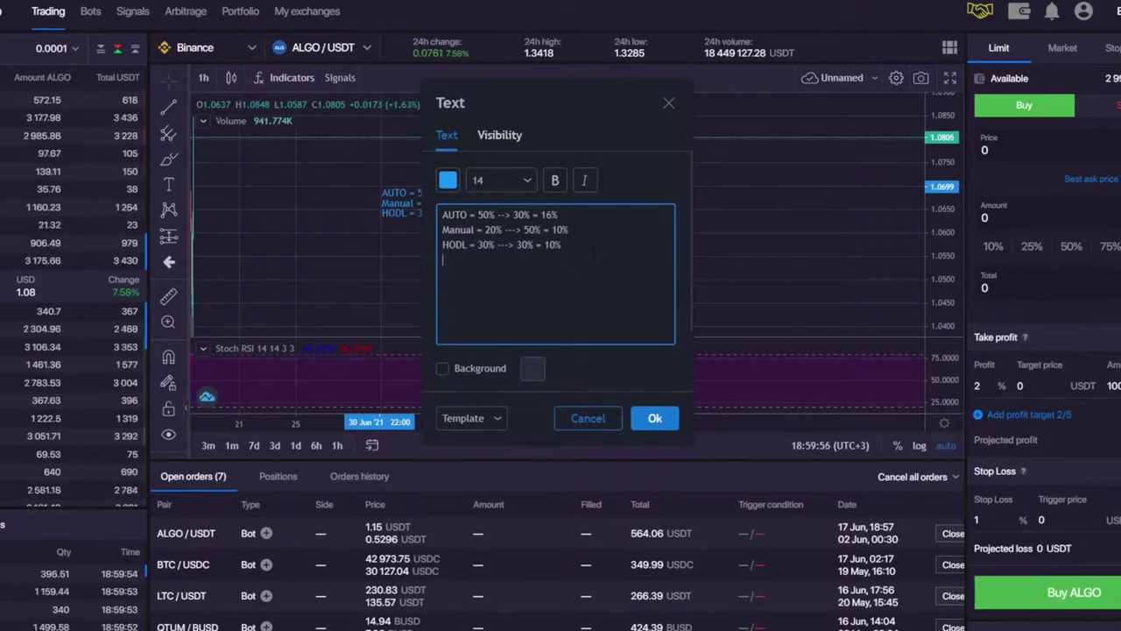
{"action": "left_click", "coordinate": [523, 229]}
{"action": "left_click_drag", "start_coordinate": [516, 244], "coordinate": [532, 244]}
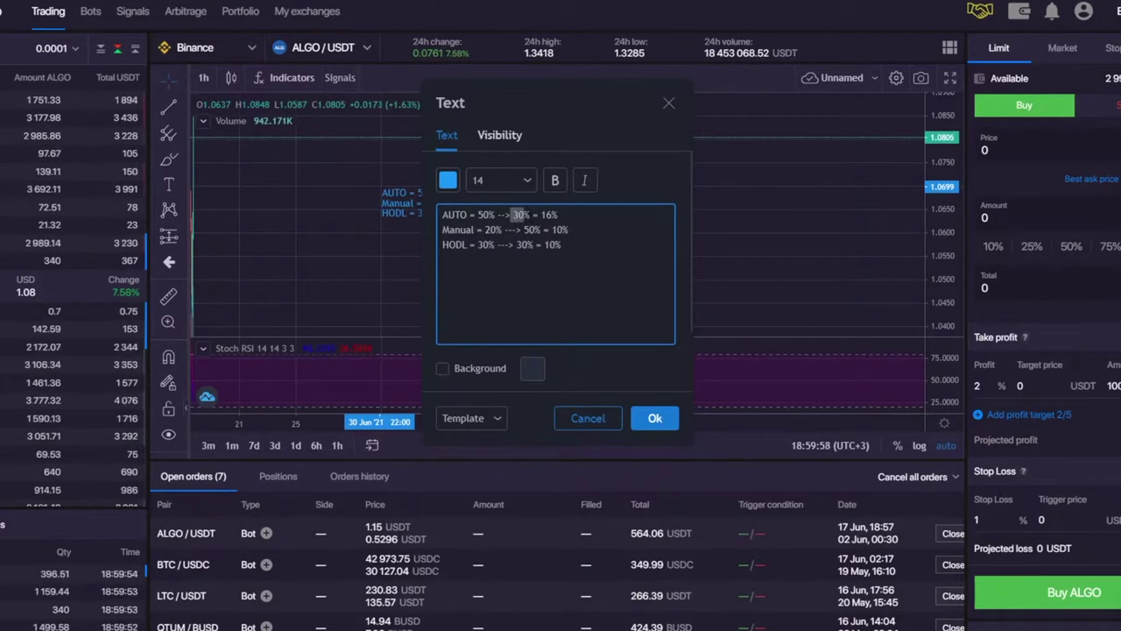
{"action": "left_click", "coordinate": [562, 245]}
{"action": "left_click_drag", "start_coordinate": [470, 214], "coordinate": [487, 215]}
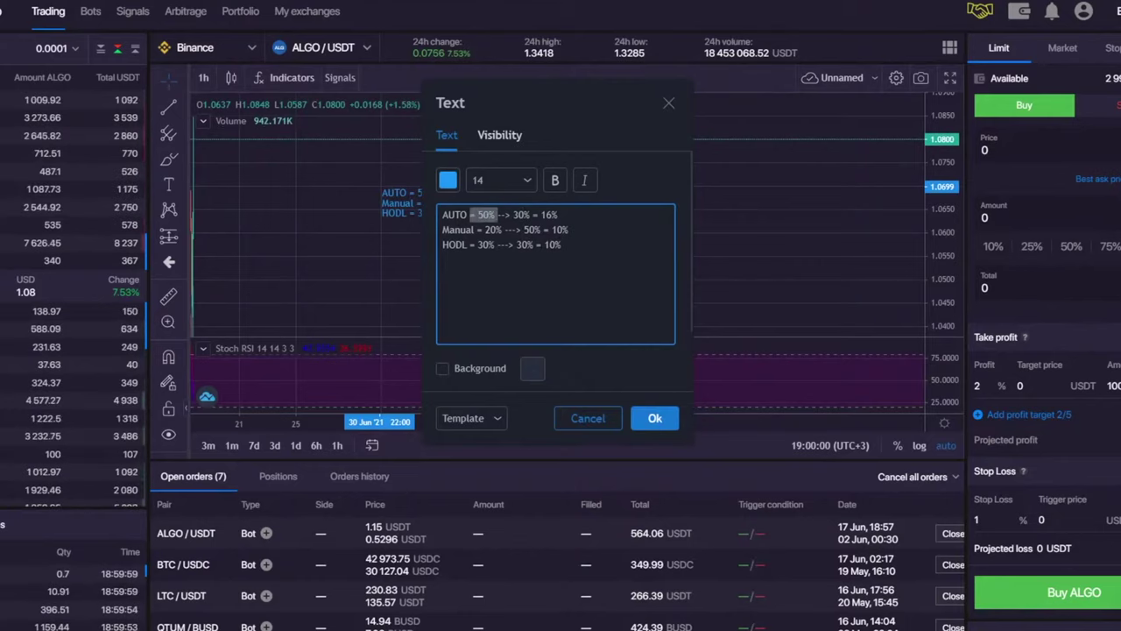
- Append "(dolar cost averaging)" to the AUTO line of the note
{"action": "left_click", "coordinate": [582, 214]}
{"action": "type", "text": "("}
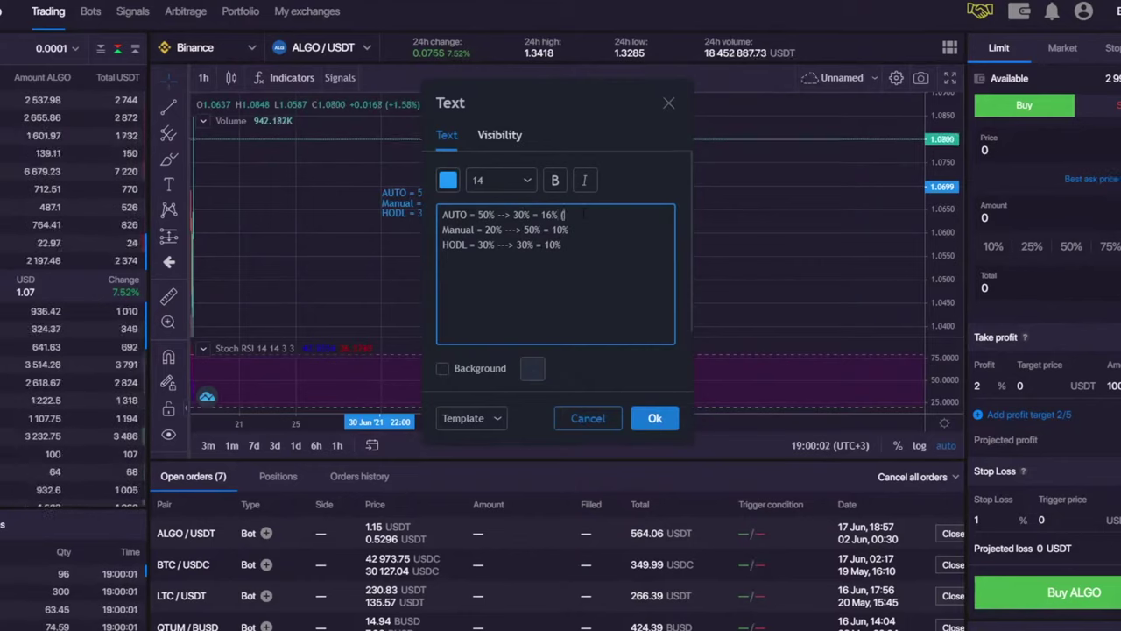
{"action": "type", "text": "dolar cost ave"}
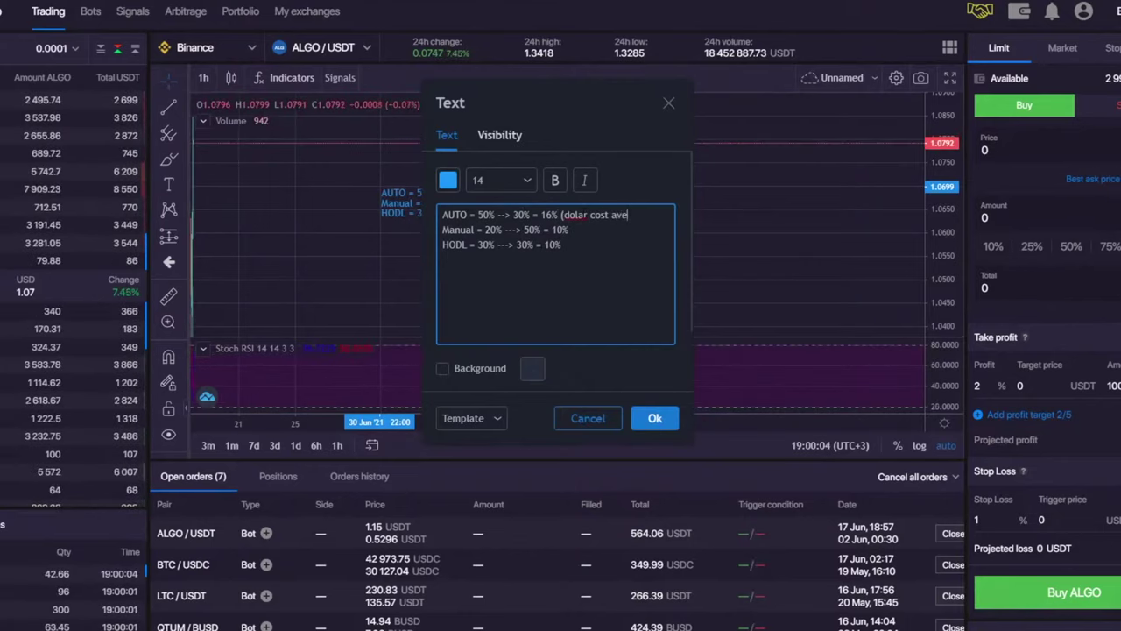
{"action": "type", "text": "raging) Manual"}
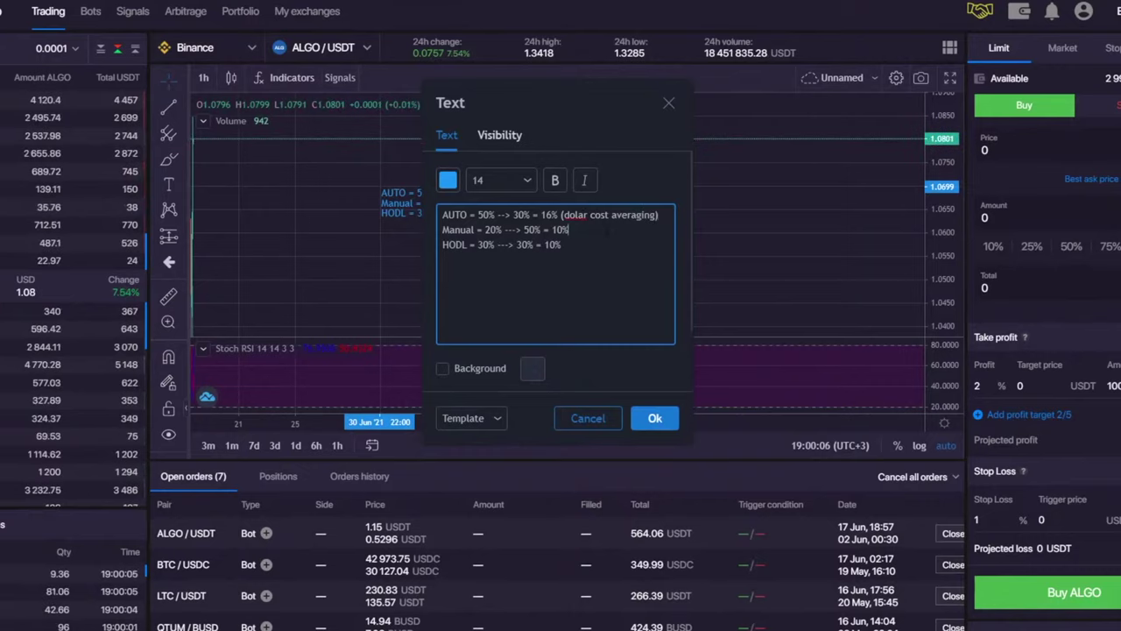
- Append "(best control over your positions)" to the Manual line of the note
{"action": "type", "text": " = 20% ---> 50% = 10% (best"}
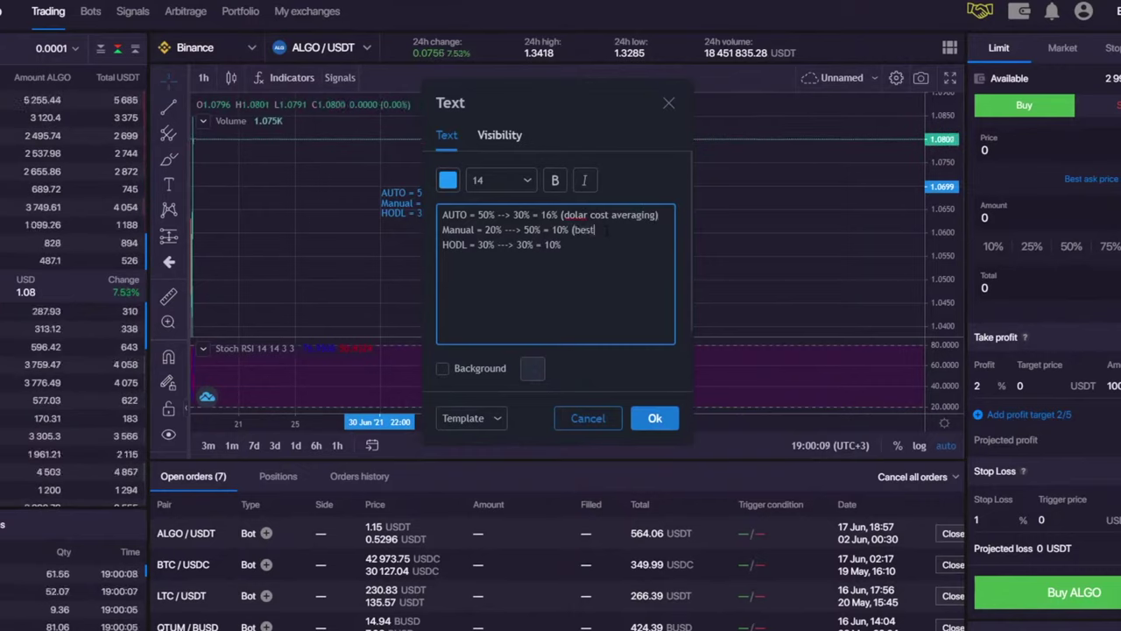
{"action": "type", "text": " control over"}
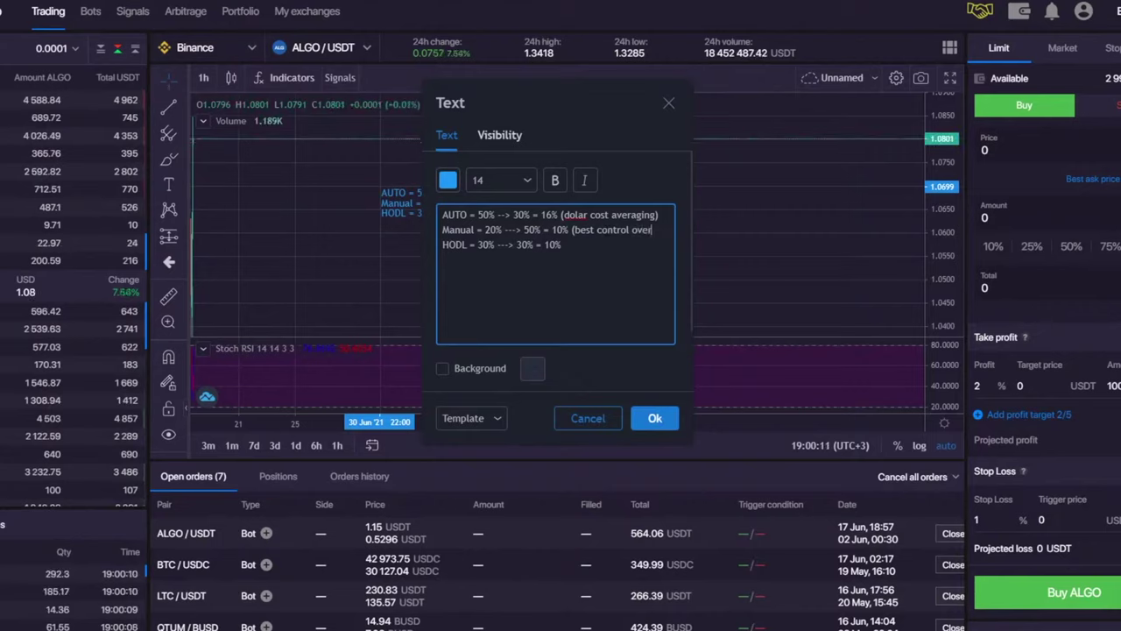
{"action": "type", "text": " your posit"}
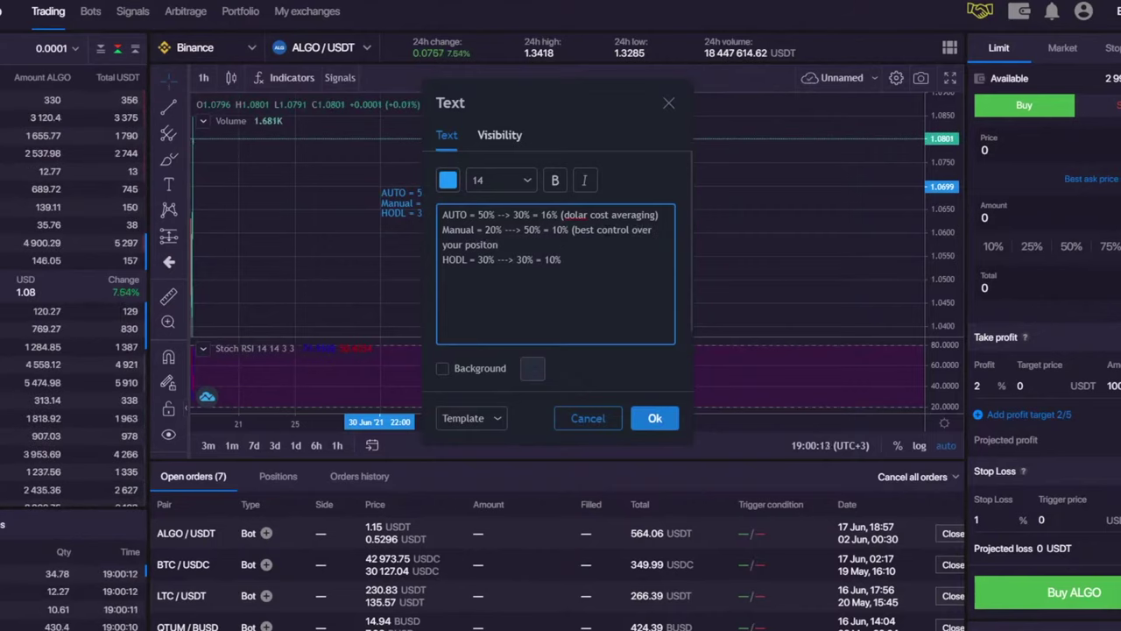
{"action": "type", "text": "ions"}
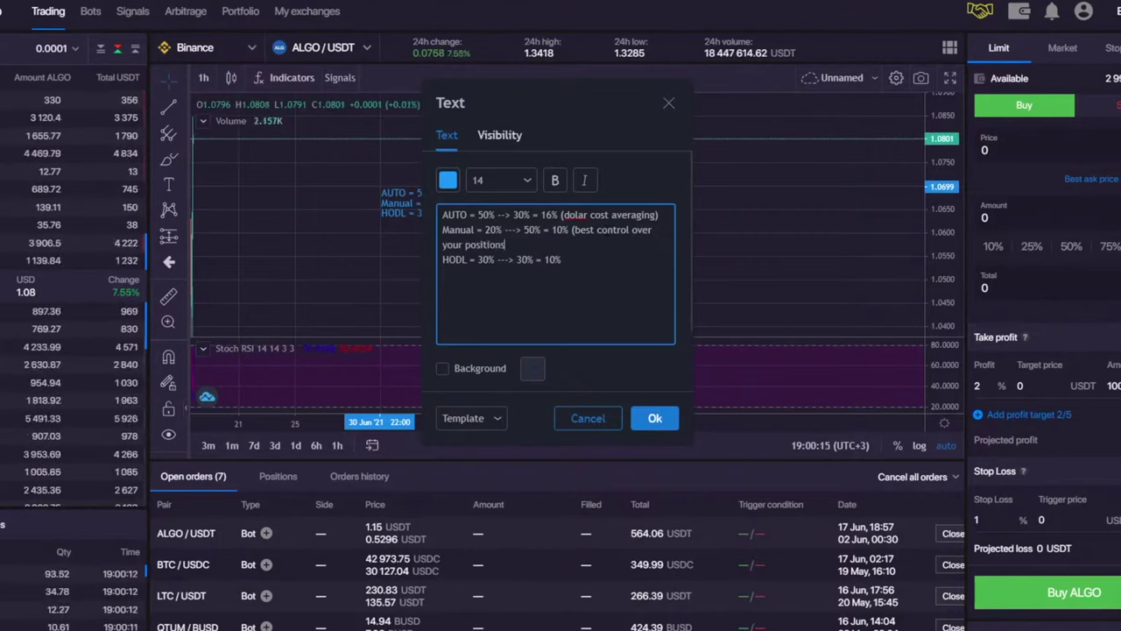
{"action": "type", "text": ")"}
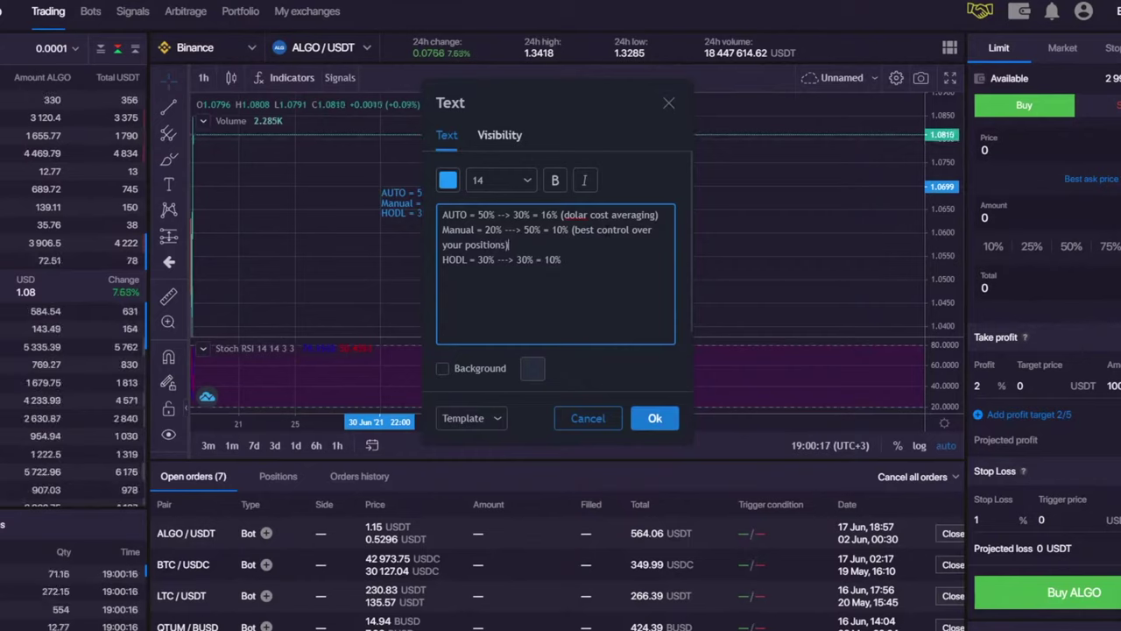
- Append "(MAX returns patient)" to the HODL line of the note
{"action": "left_click", "coordinate": [562, 259]}
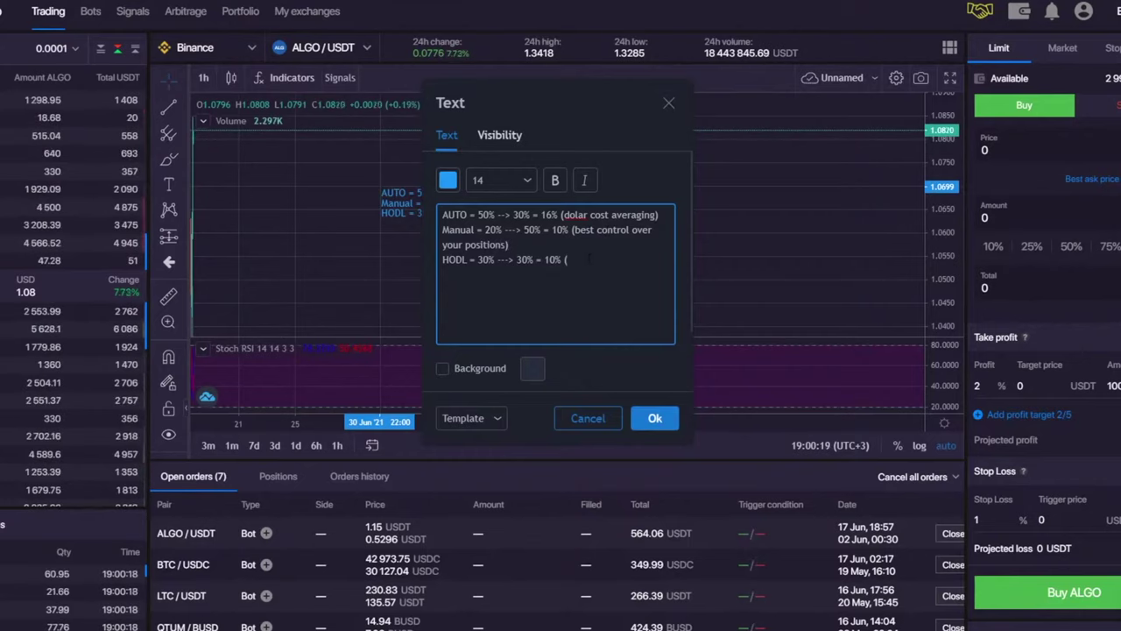
{"action": "type", "text": "MA"}
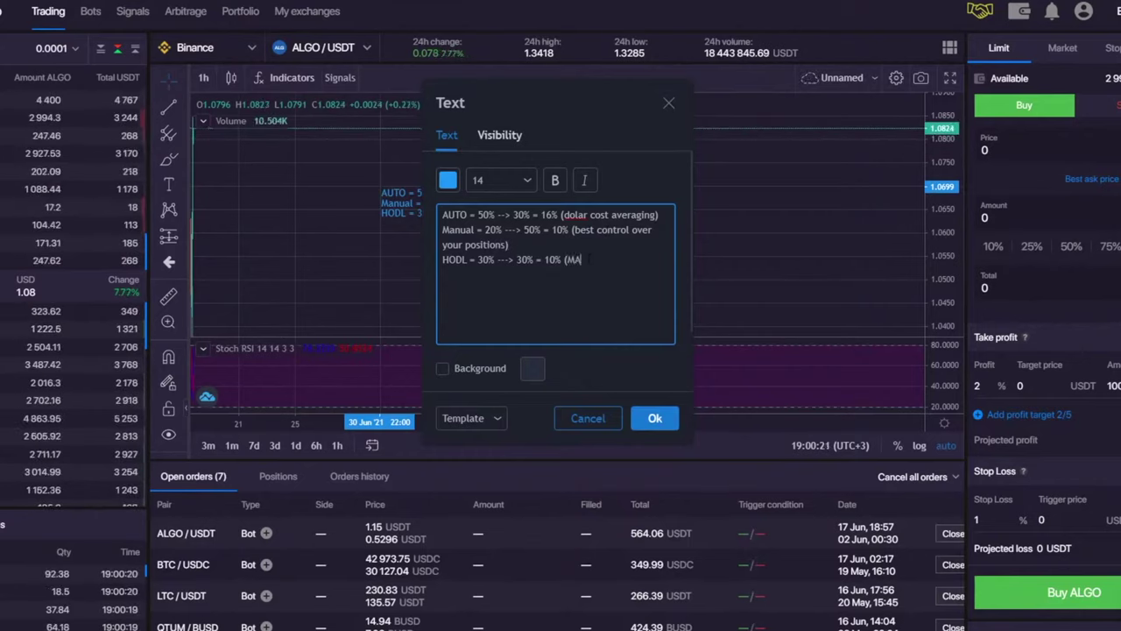
{"action": "type", "text": "X returns "}
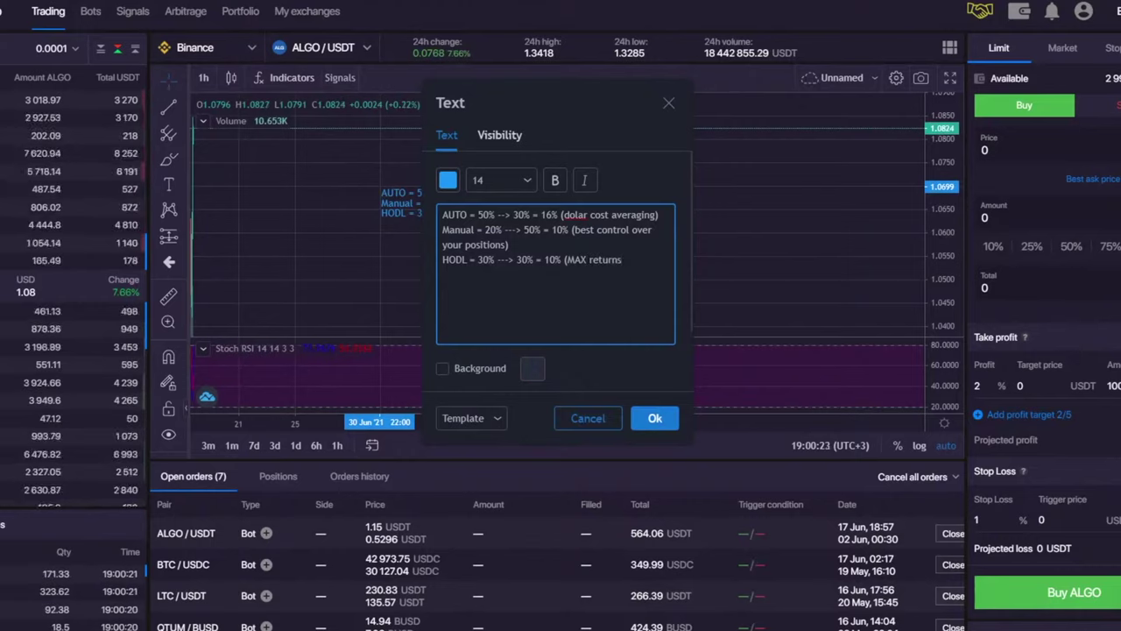
{"action": "type", "text": "patient"}
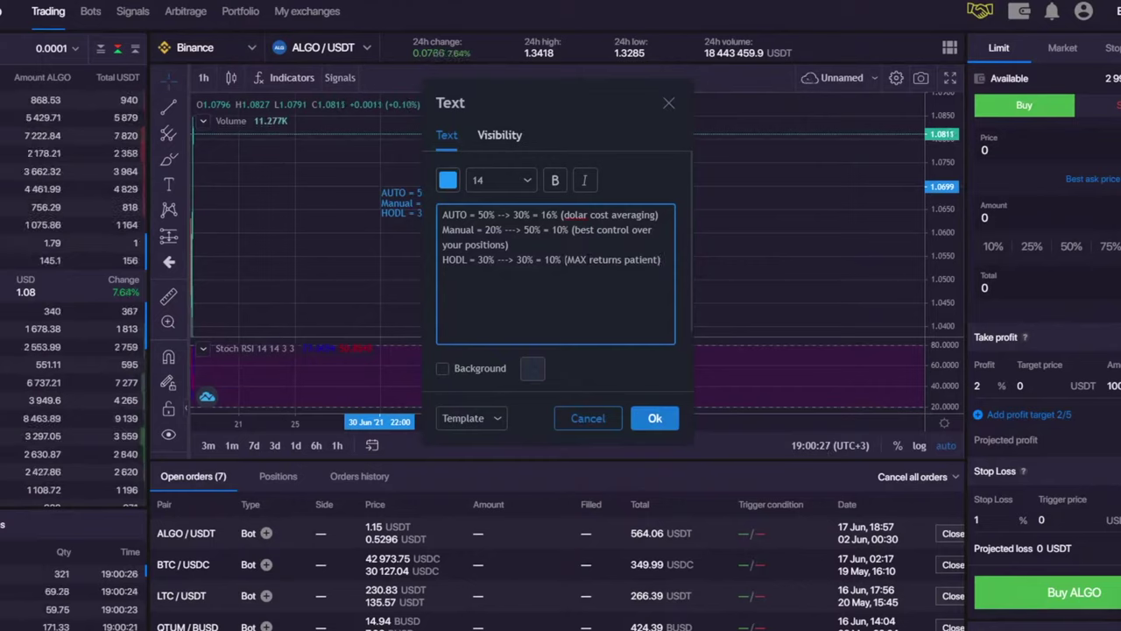
- Highlight the whole note to review the three strategy lines, and cancel out of the text editor
{"action": "key", "text": "ctrl+a"}
{"action": "left_click", "coordinate": [502, 259]}
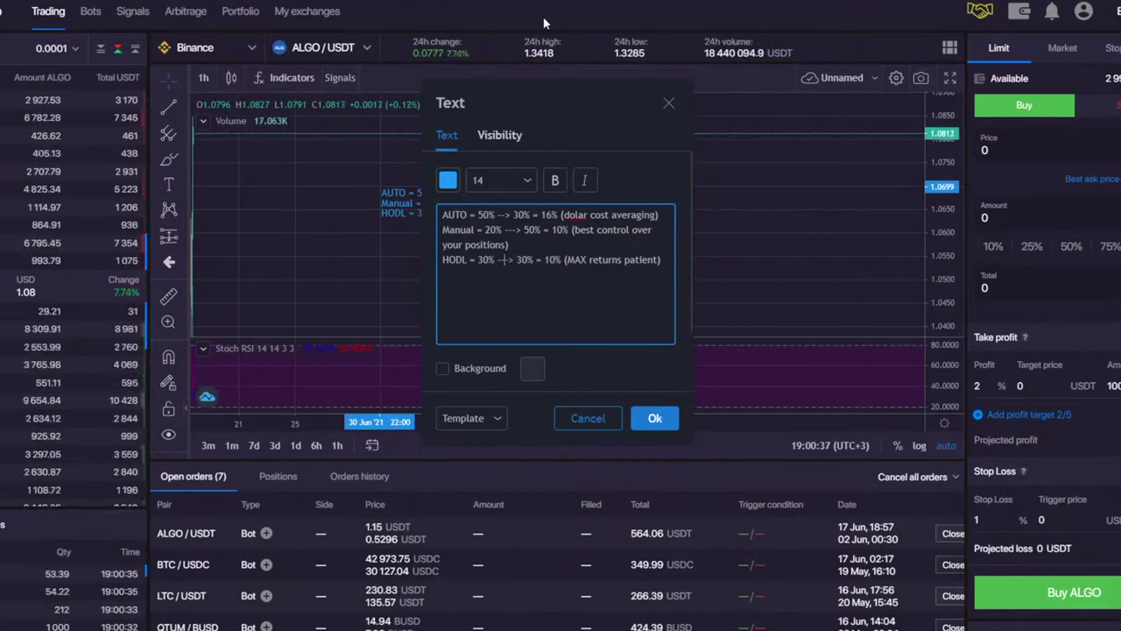
{"action": "left_click_drag", "start_coordinate": [661, 260], "coordinate": [434, 210]}
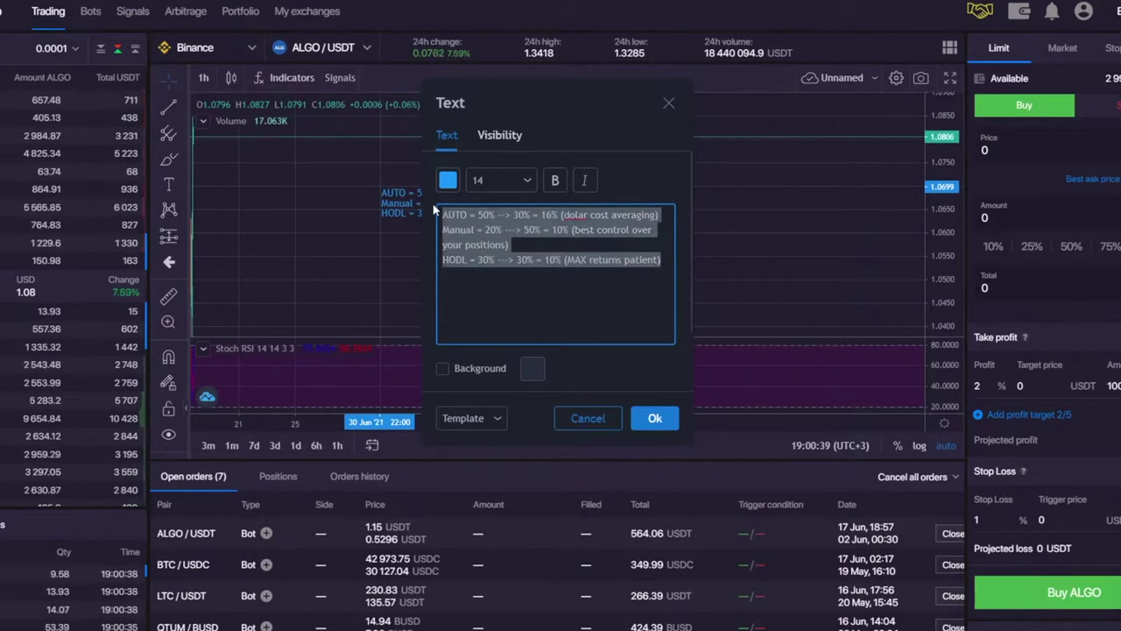
{"action": "left_click", "coordinate": [564, 286]}
{"action": "key", "text": "Return"}
{"action": "key", "text": "Return"}
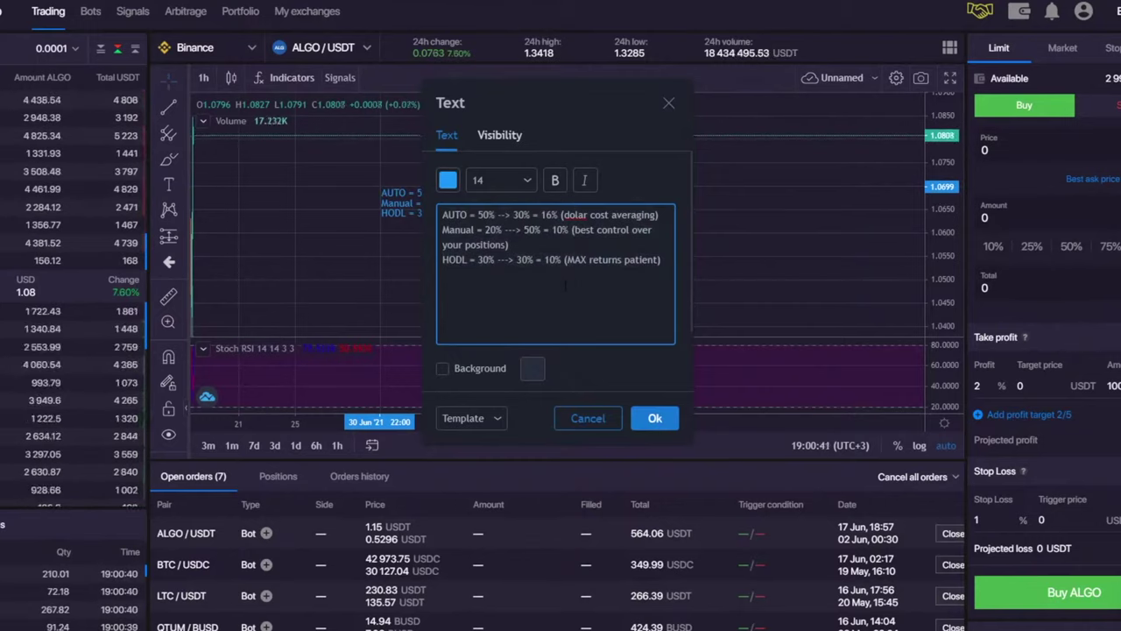
{"action": "left_click", "coordinate": [588, 418]}
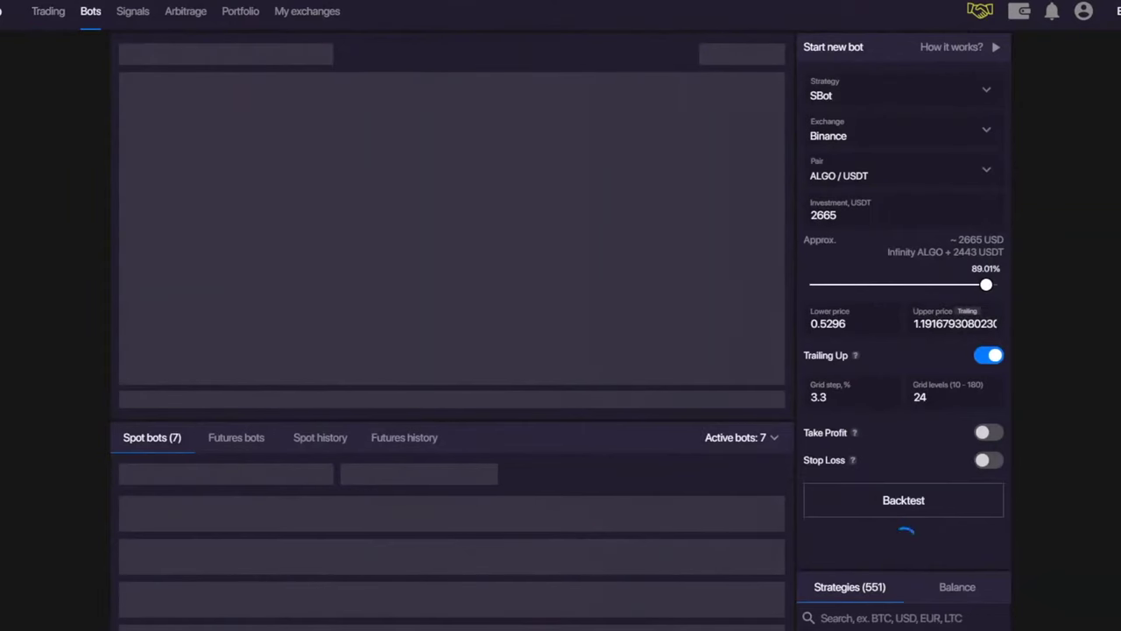
- View the active spot bots on the Bots page and select the ZRX / BUSD bot
{"action": "scroll", "coordinate": [483, 455], "scroll_direction": "down", "scroll_amount": 5}
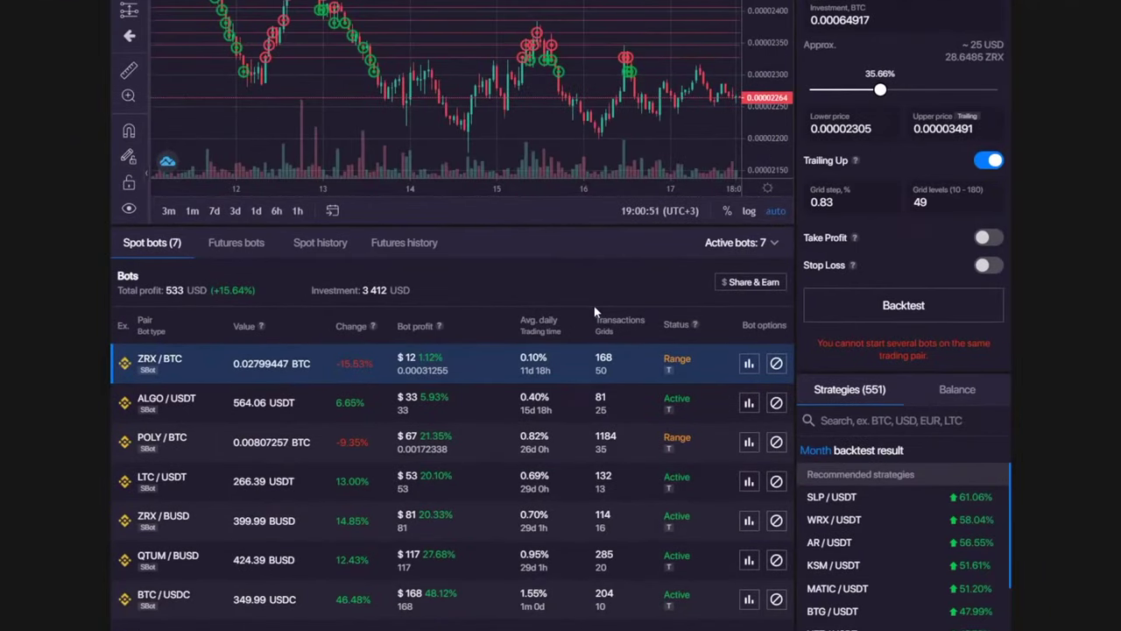
{"action": "left_click", "coordinate": [461, 522]}
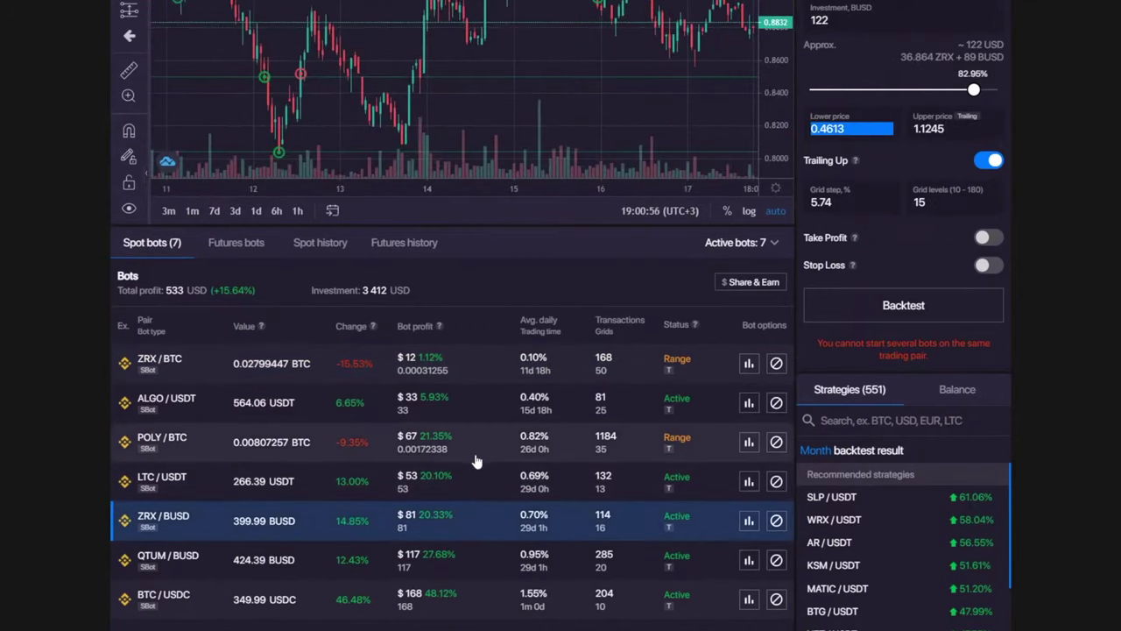
- Select the LTC / USDT bot and view its buy and sell trades across the whole price chart
{"action": "left_click", "coordinate": [470, 484]}
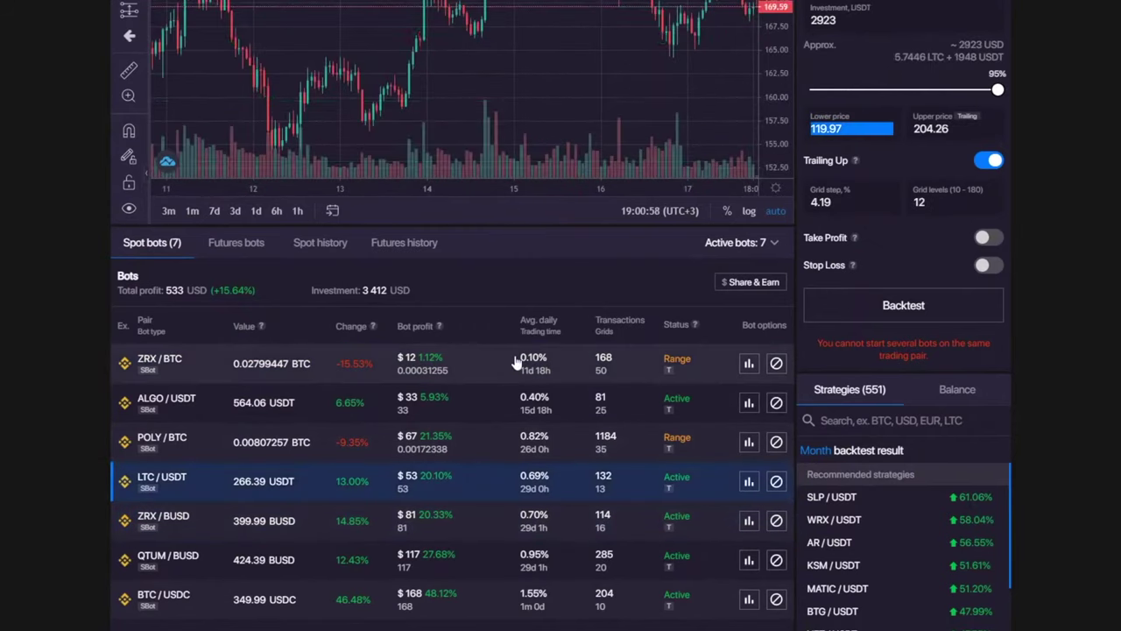
{"action": "scroll", "coordinate": [514, 360], "scroll_direction": "up", "scroll_amount": 3}
{"action": "scroll", "coordinate": [526, 152], "scroll_direction": "down", "scroll_amount": 10}
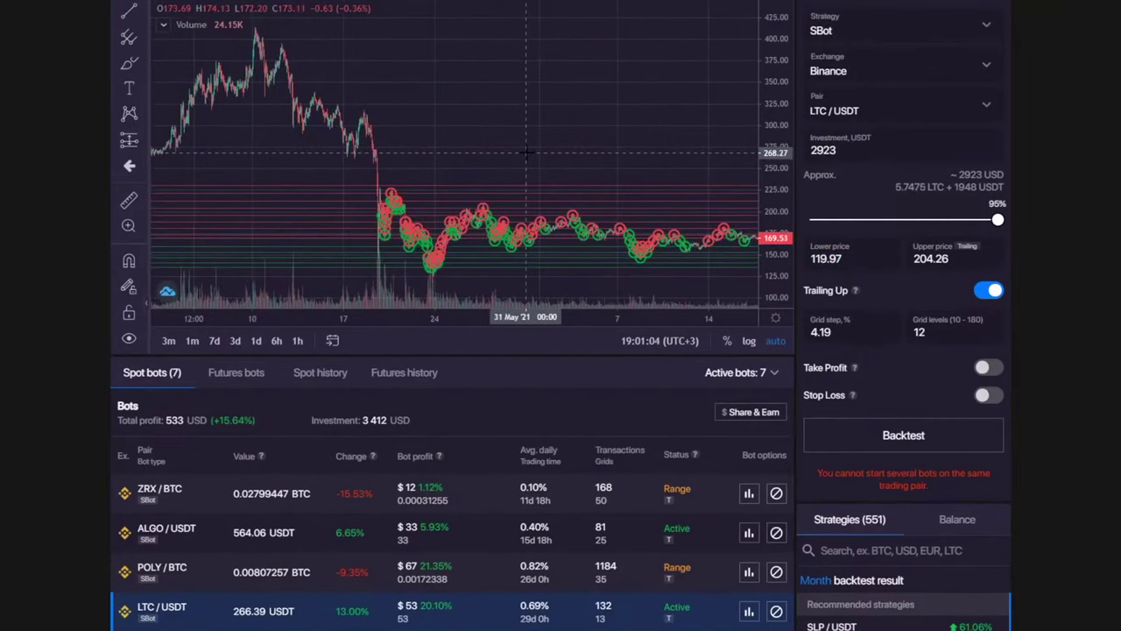
- Set the strategy for the new LTC / USDT bot to Classic bot
{"action": "scroll", "coordinate": [931, 113], "scroll_direction": "up", "scroll_amount": 2}
{"action": "left_click", "coordinate": [917, 94]}
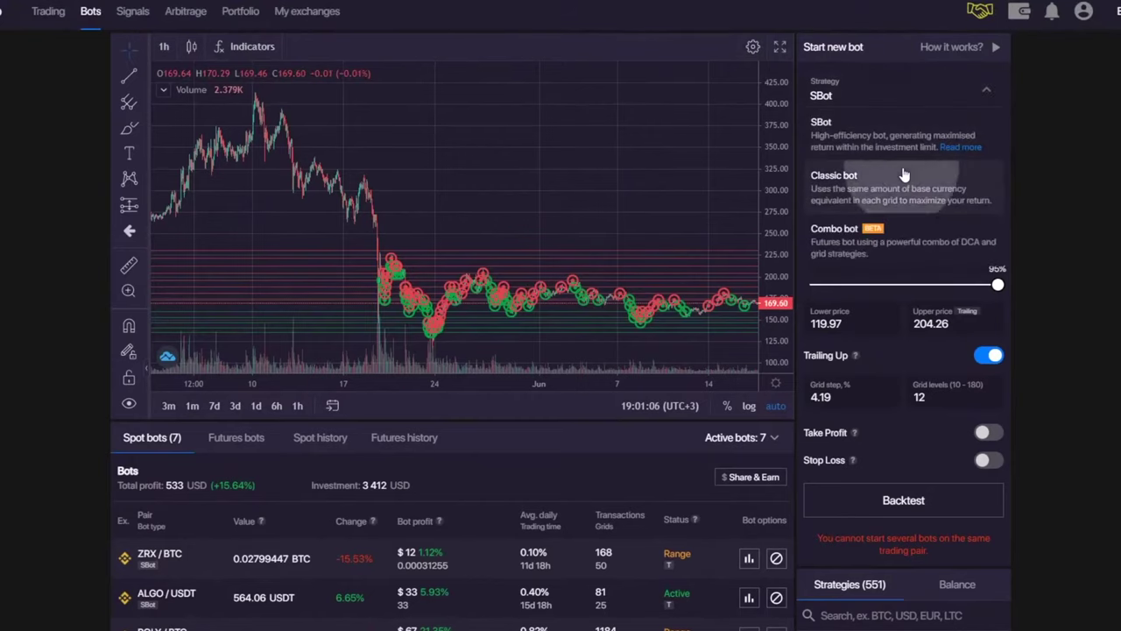
{"action": "left_click", "coordinate": [904, 175]}
- Draw a falling trend line over the LTC highs from about 220 to 166, and brush a wavy rising price path beyond the latest candles
{"action": "scroll", "coordinate": [691, 241], "scroll_direction": "down", "scroll_amount": 5}
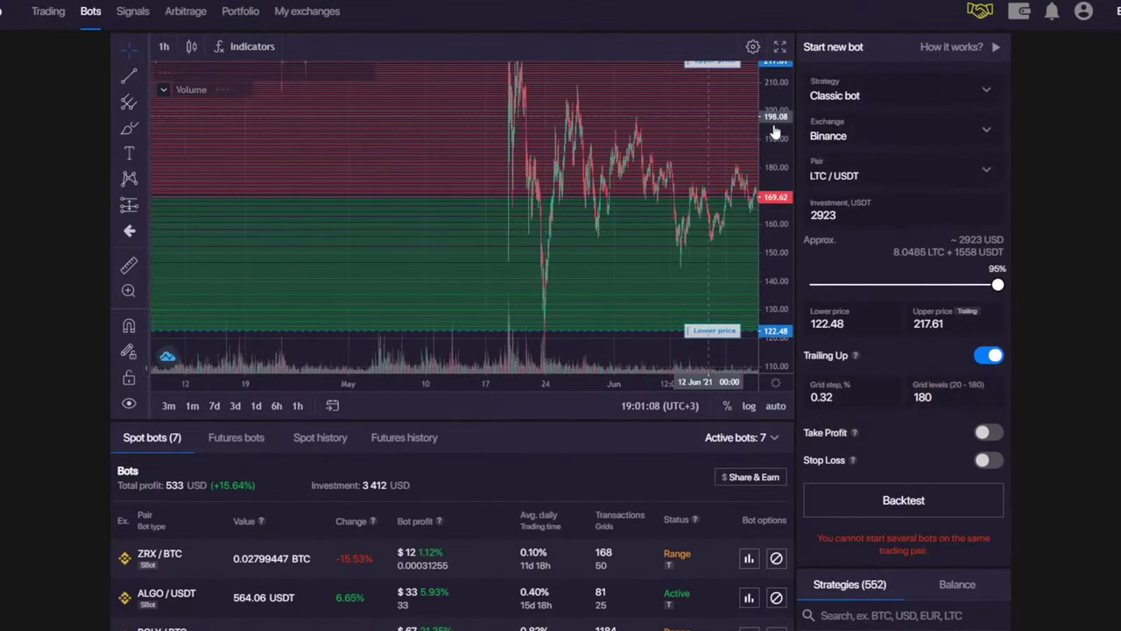
{"action": "left_click_drag", "start_coordinate": [774, 132], "coordinate": [370, 180]}
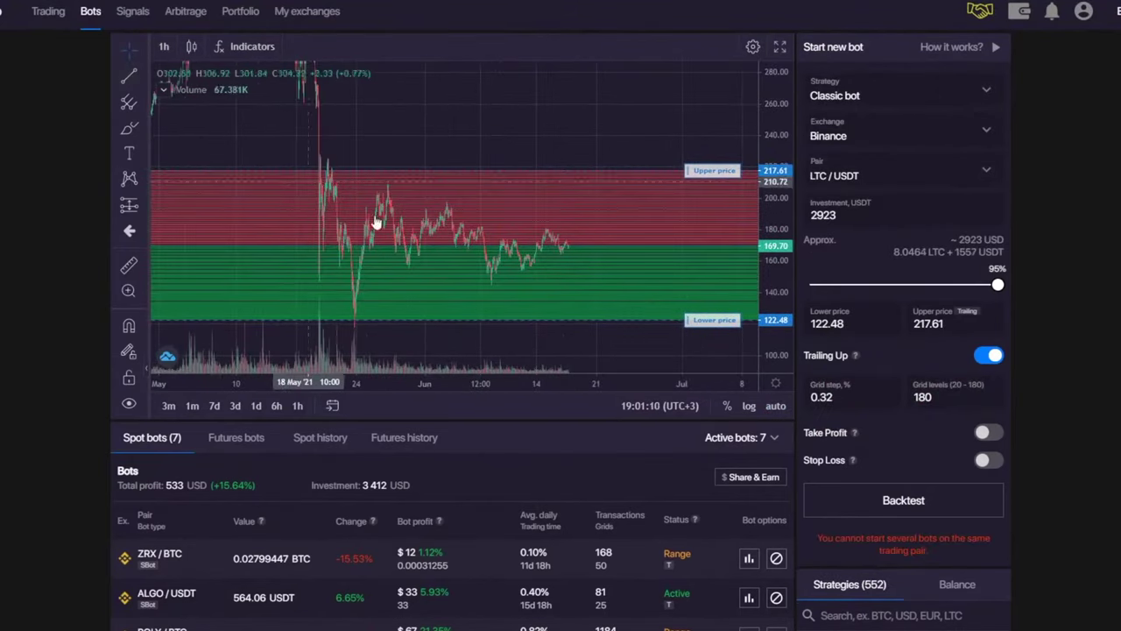
{"action": "left_click", "coordinate": [292, 166]}
{"action": "left_click", "coordinate": [665, 252]}
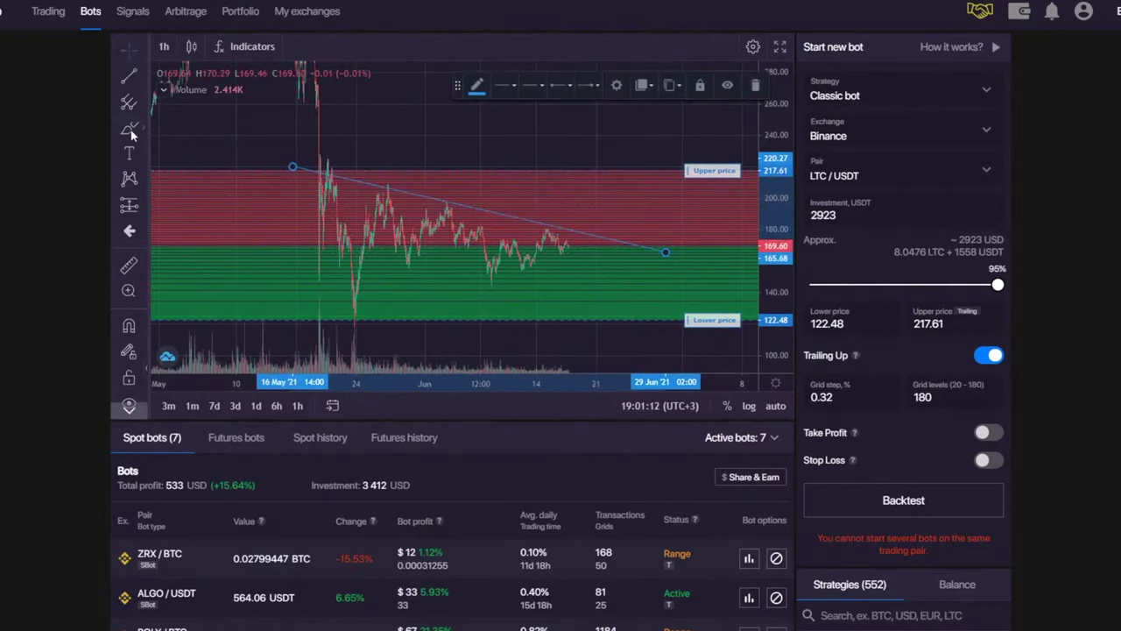
{"action": "left_click", "coordinate": [129, 131]}
{"action": "mouse_move", "coordinate": [556, 215]}
{"action": "left_mouse_down"}
{"action": "mouse_move", "coordinate": [663, 114]}
{"action": "mouse_move", "coordinate": [689, 132]}
{"action": "left_mouse_up"}
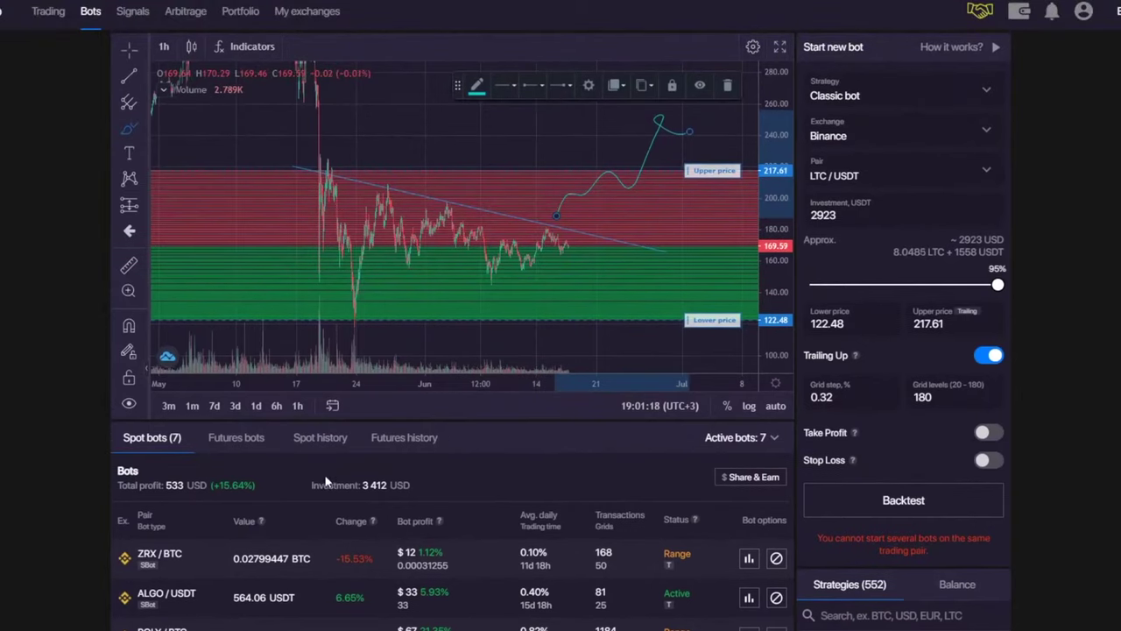
- Look over the available bot strategies and the results of the active spot bots
{"action": "left_click", "coordinate": [924, 106]}
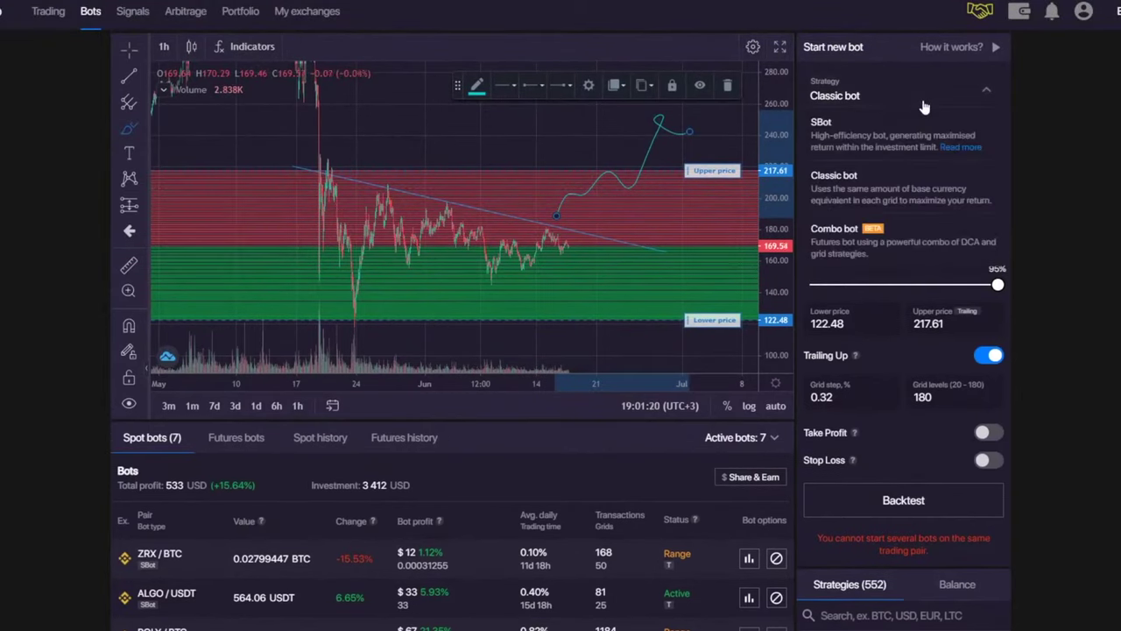
{"action": "left_click", "coordinate": [1028, 131]}
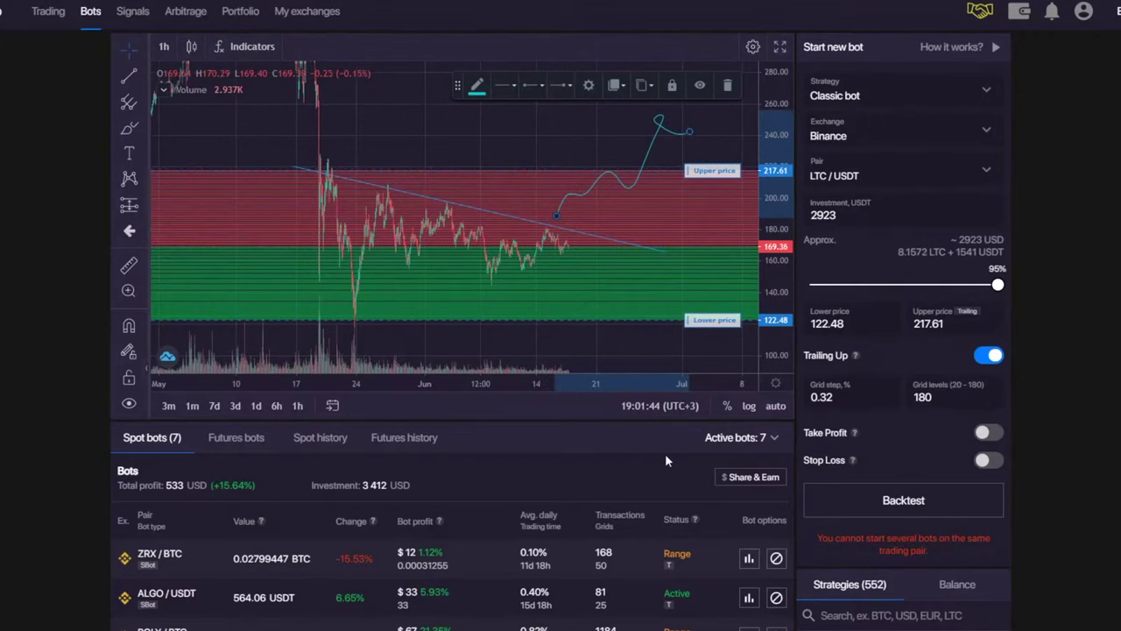
{"action": "scroll", "coordinate": [665, 457], "scroll_direction": "down", "scroll_amount": 3}
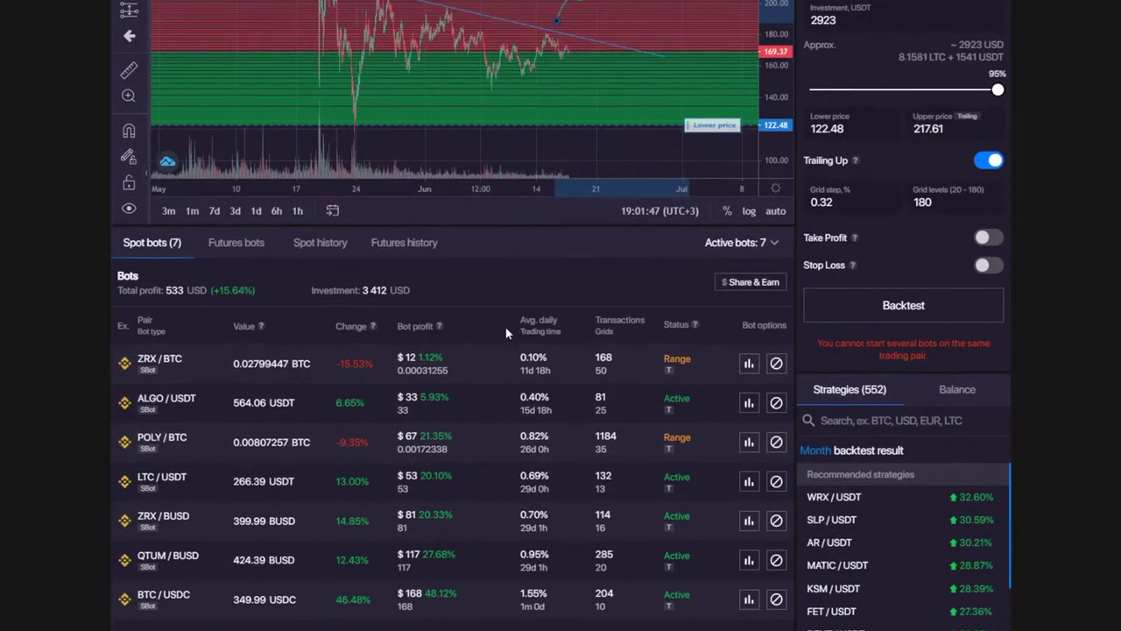
{"action": "scroll", "coordinate": [493, 300], "scroll_direction": "up", "scroll_amount": 3}
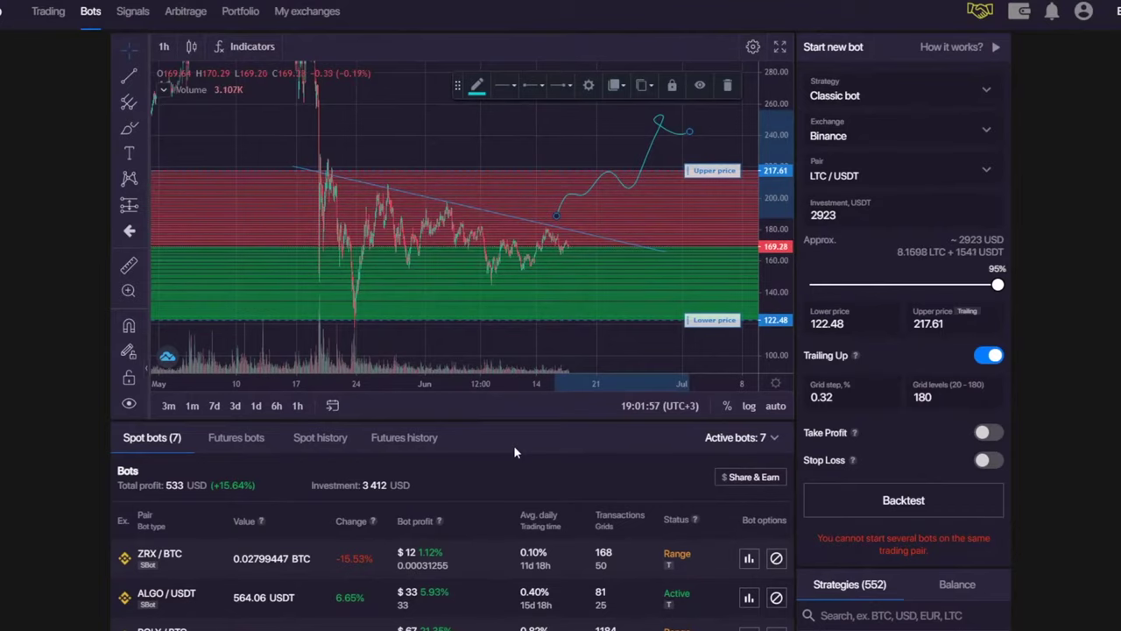
{"action": "scroll", "coordinate": [513, 444], "scroll_direction": "down", "scroll_amount": 4}
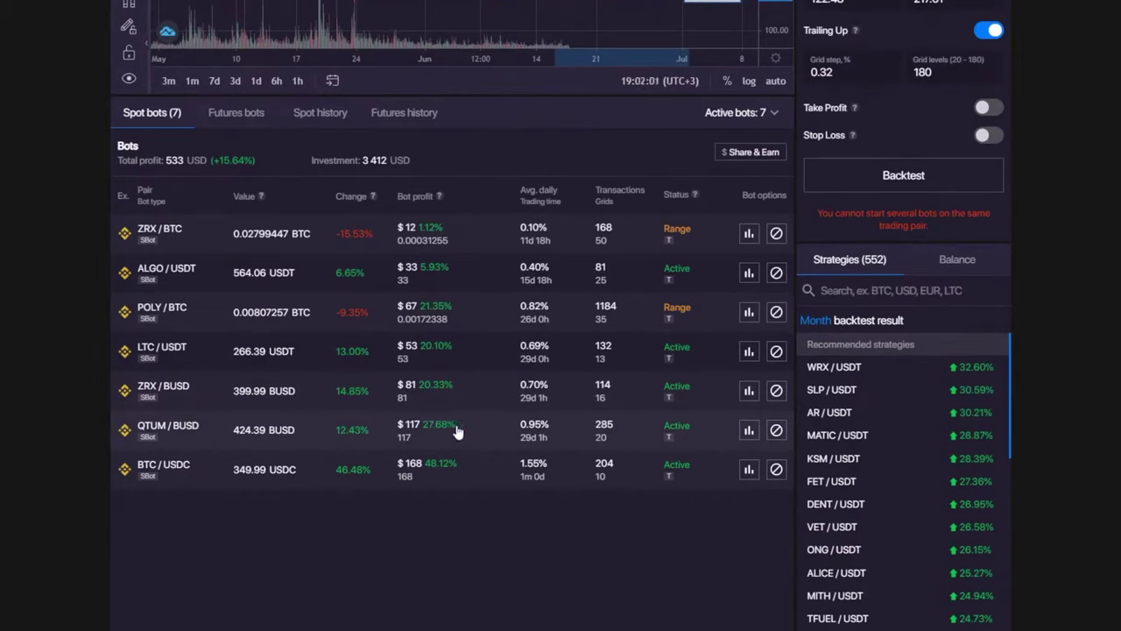
- Compare the bot profits of the QTUM / BUSD, ZRX / BUSD, LTC / USDT and BTC / USDC bots, ending with BTC / USDC selected
{"action": "left_click_drag", "start_coordinate": [459, 429], "coordinate": [420, 430]}
{"action": "left_click", "coordinate": [199, 435]}
{"action": "left_click_drag", "start_coordinate": [469, 468], "coordinate": [423, 468]}
{"action": "left_click", "coordinate": [456, 469]}
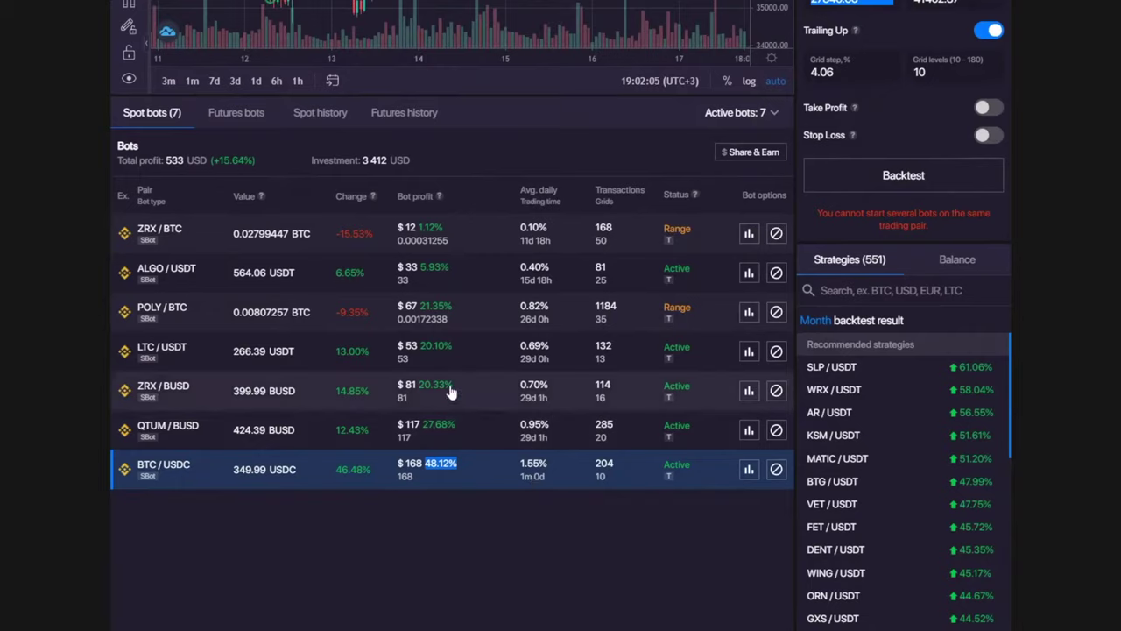
{"action": "left_click_drag", "start_coordinate": [455, 386], "coordinate": [420, 386]}
{"action": "left_click", "coordinate": [420, 391]}
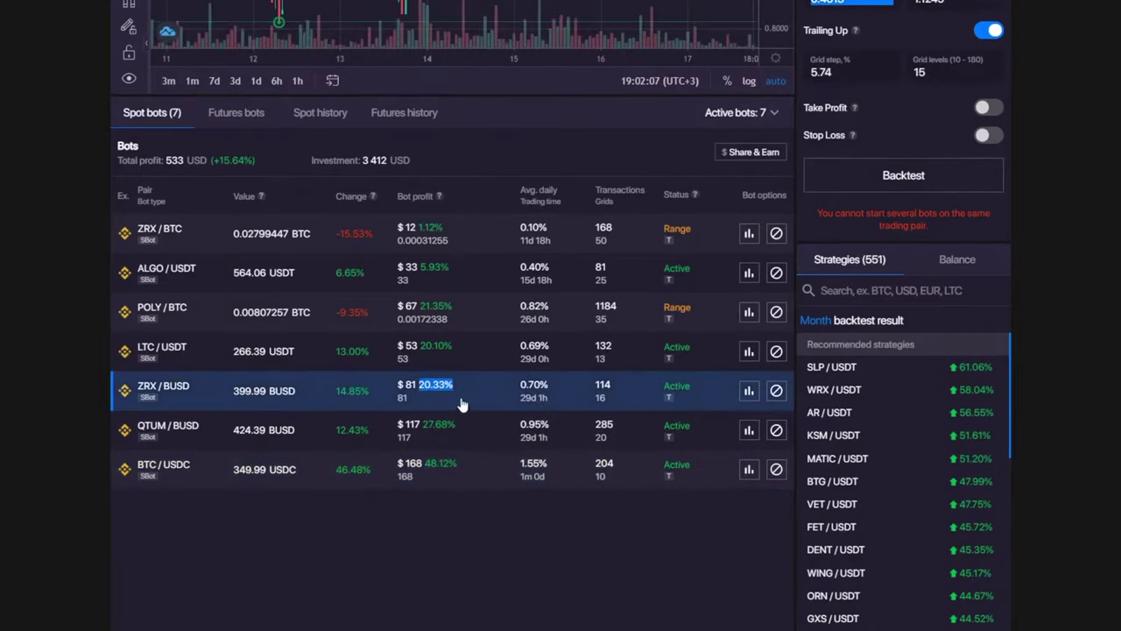
{"action": "left_click_drag", "start_coordinate": [462, 464], "coordinate": [426, 469]}
{"action": "left_click", "coordinate": [455, 478]}
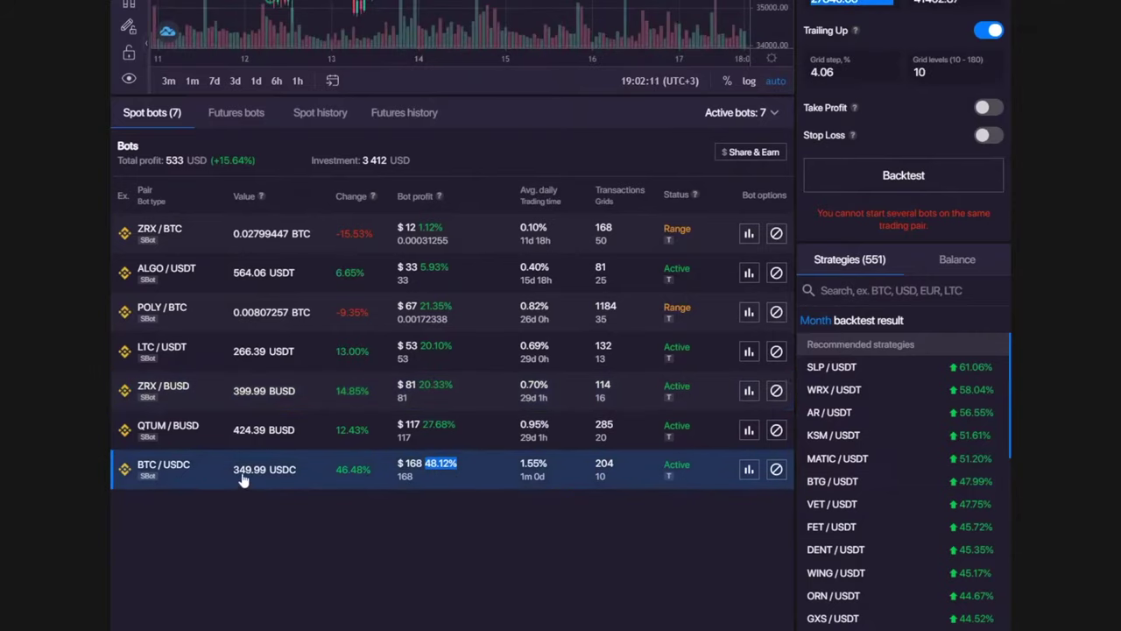
{"action": "double_click", "coordinate": [448, 359]}
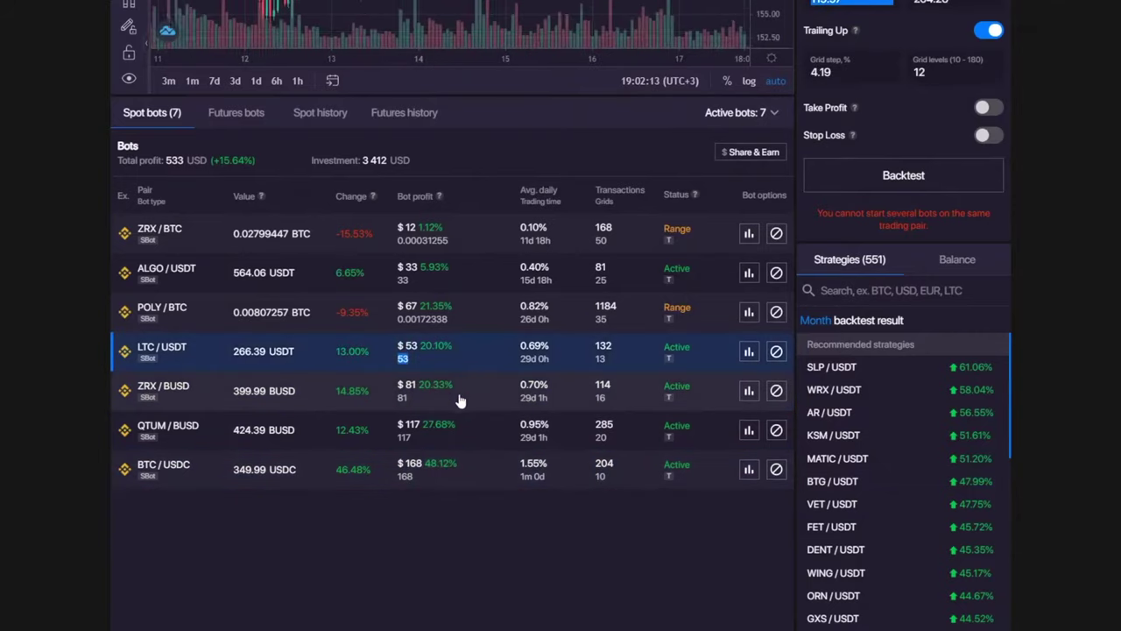
{"action": "left_click_drag", "start_coordinate": [458, 462], "coordinate": [429, 472]}
{"action": "left_click", "coordinate": [431, 473]}
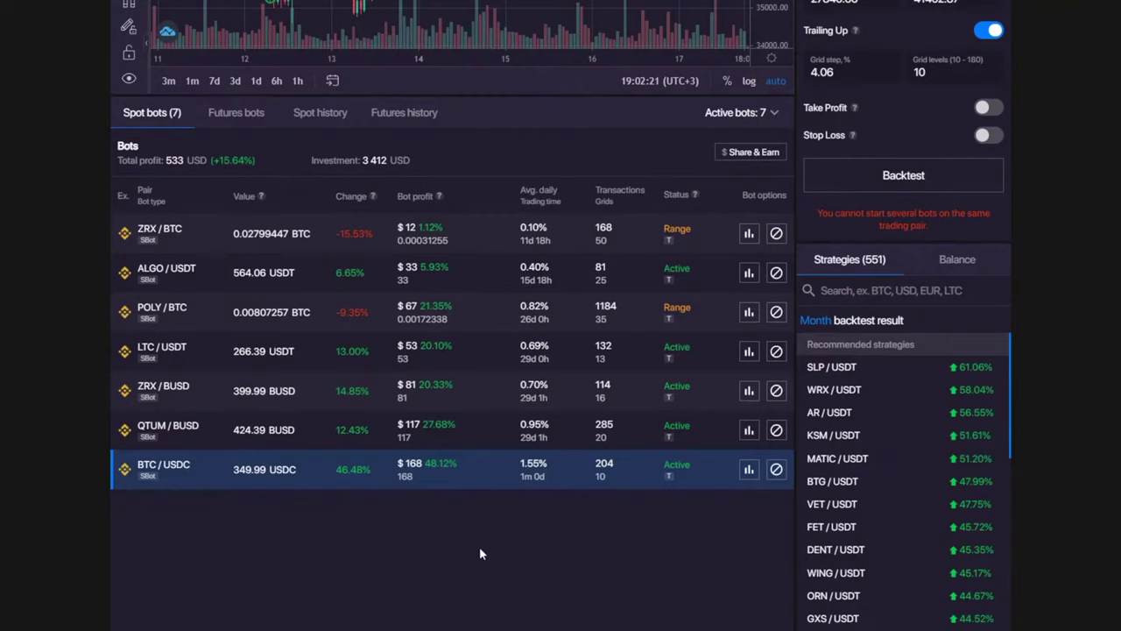
- Examine the BTC / USDC bot's grid levels and all its trades since mid-May on the price chart
{"action": "scroll", "coordinate": [491, 535], "scroll_direction": "up", "scroll_amount": 4}
{"action": "scroll", "coordinate": [551, 178], "scroll_direction": "down", "scroll_amount": 8}
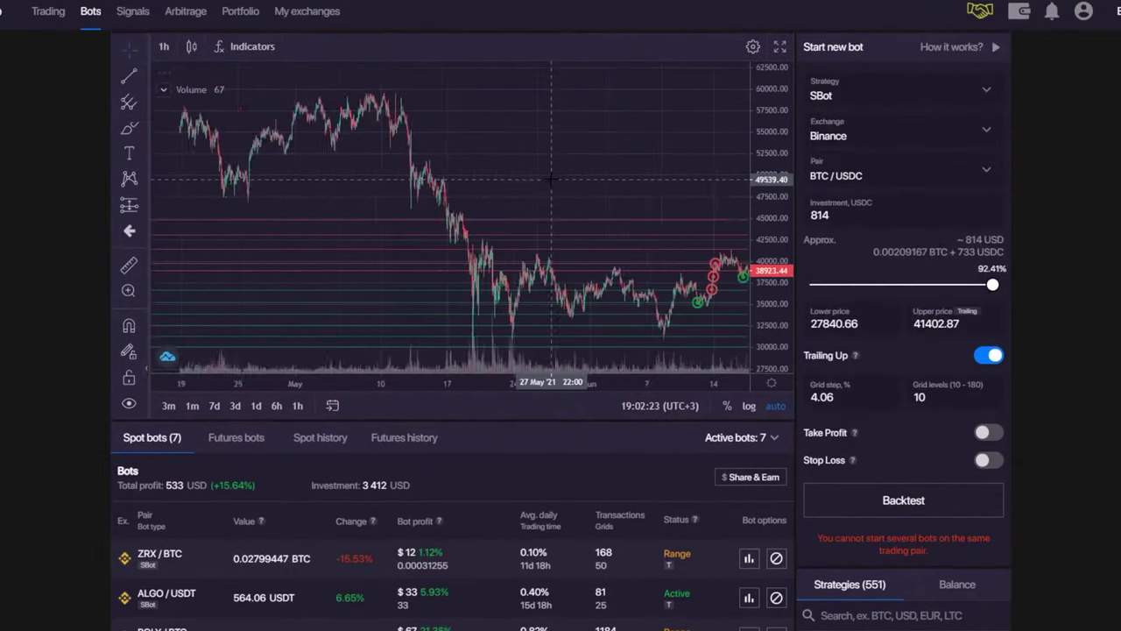
{"action": "left_click_drag", "start_coordinate": [772, 155], "coordinate": [773, 207]}
{"action": "left_click_drag", "start_coordinate": [645, 187], "coordinate": [548, 158]}
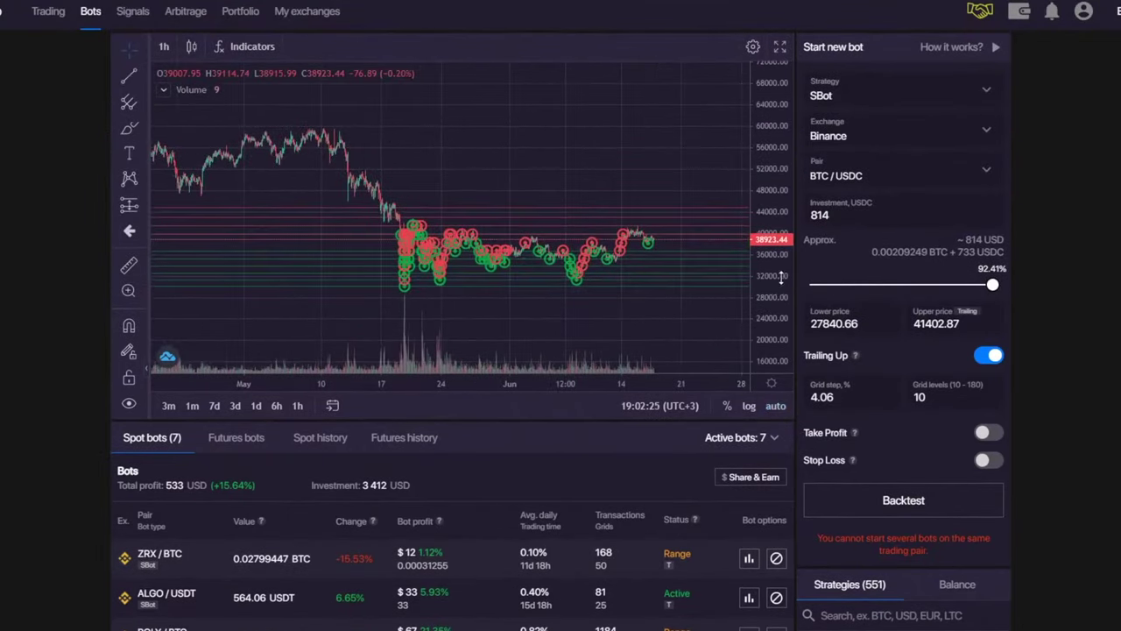
{"action": "left_click_drag", "start_coordinate": [780, 272], "coordinate": [770, 281]}
{"action": "left_click_drag", "start_coordinate": [636, 163], "coordinate": [512, 170]}
{"action": "left_click_drag", "start_coordinate": [762, 310], "coordinate": [756, 245]}
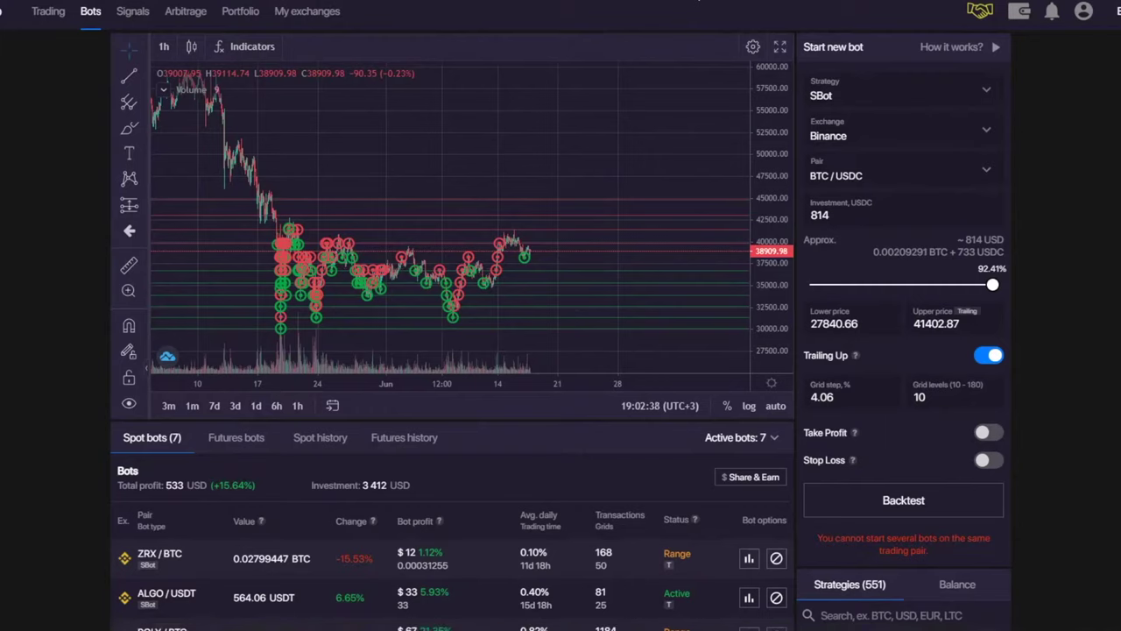
{"action": "left_click_drag", "start_coordinate": [758, 119], "coordinate": [774, 160]}
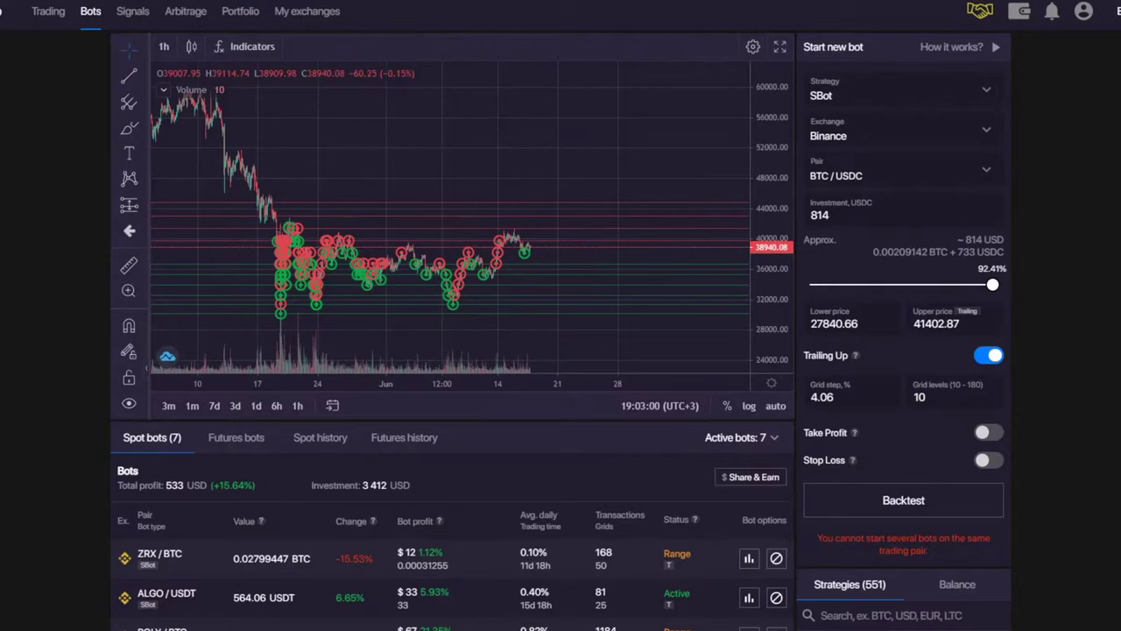
{"action": "scroll", "coordinate": [567, 489], "scroll_direction": "down", "scroll_amount": 2}
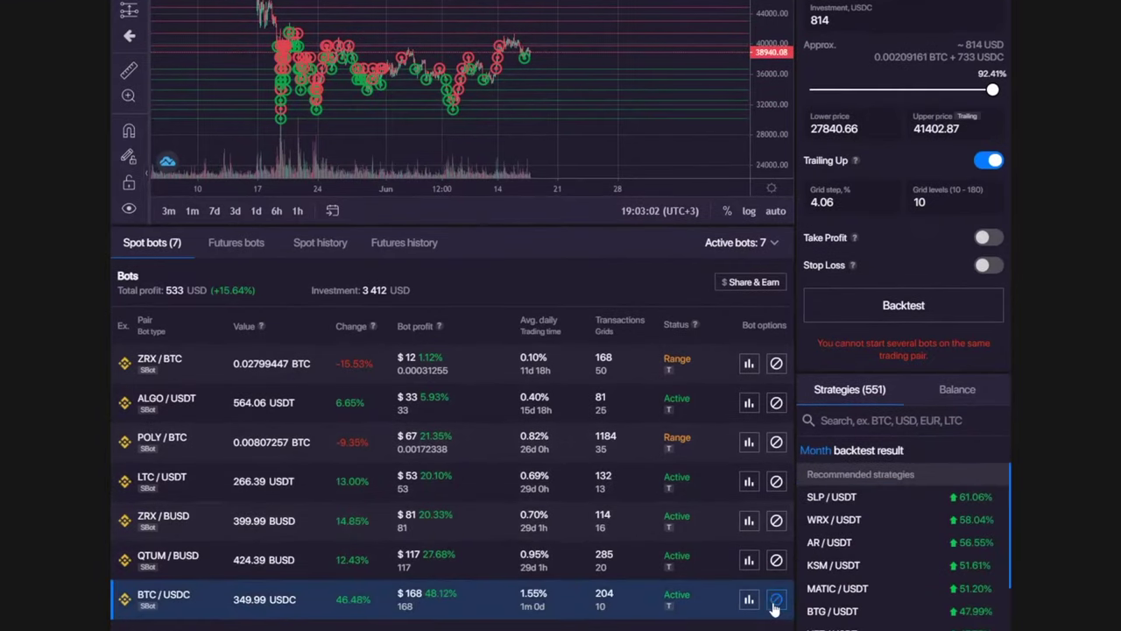
{"action": "scroll", "coordinate": [815, 353], "scroll_direction": "up", "scroll_amount": 2}
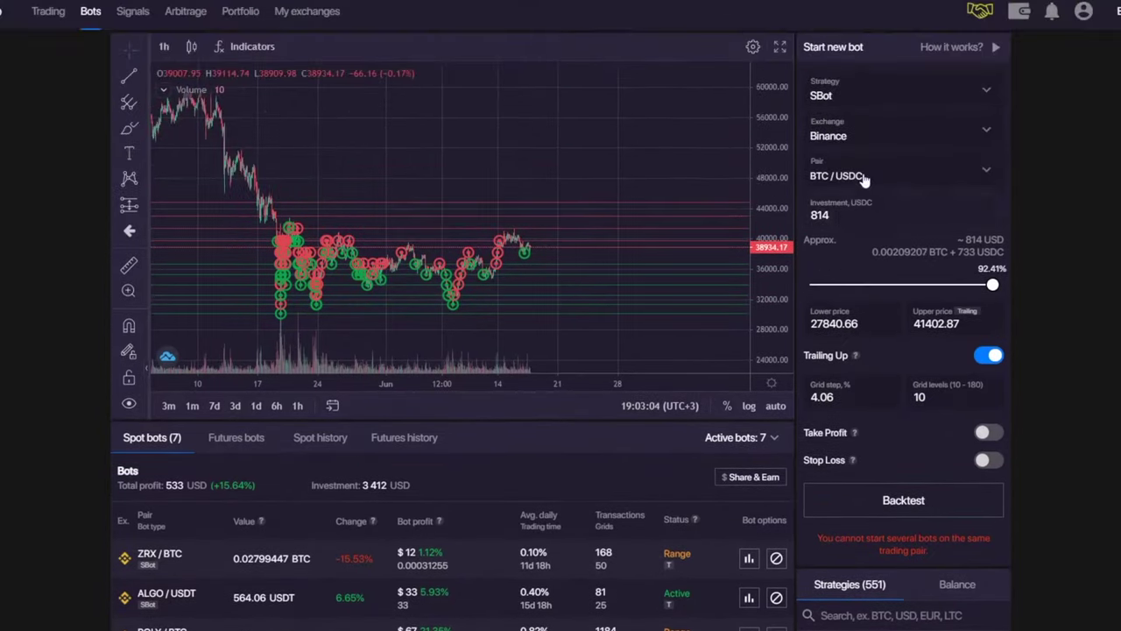
{"action": "left_click", "coordinate": [910, 174]}
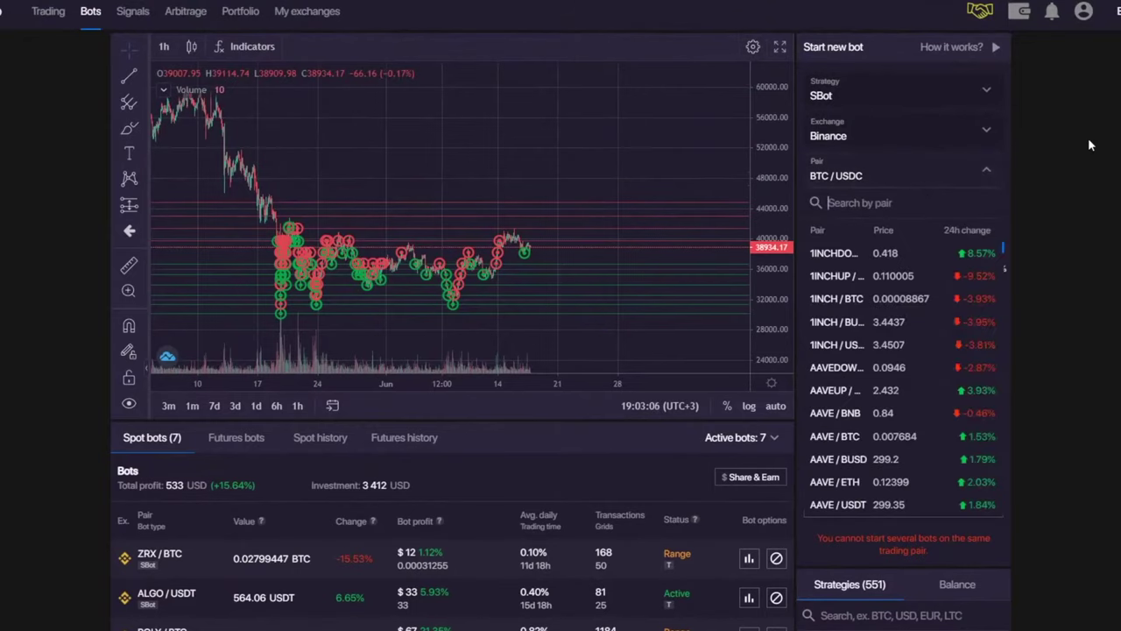
{"action": "left_click", "coordinate": [1088, 141]}
- Try a 5% take profit and a 29223.22 stop loss in the BTC / USDC bot's settings, and close them without applying
{"action": "scroll", "coordinate": [590, 418], "scroll_direction": "down", "scroll_amount": 3}
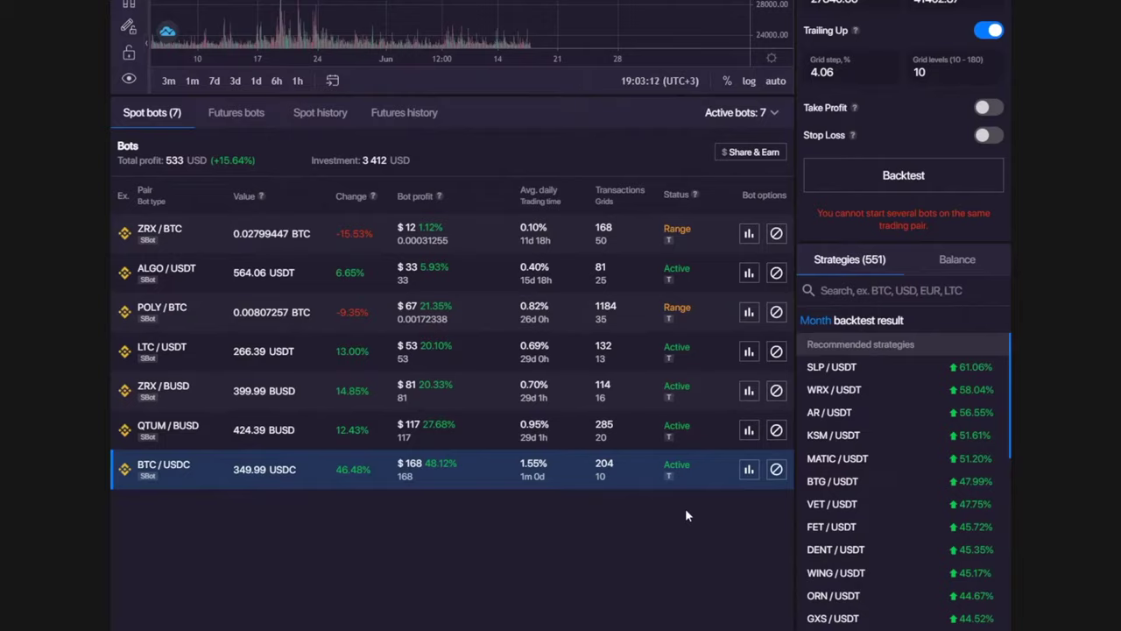
{"action": "left_click", "coordinate": [749, 470]}
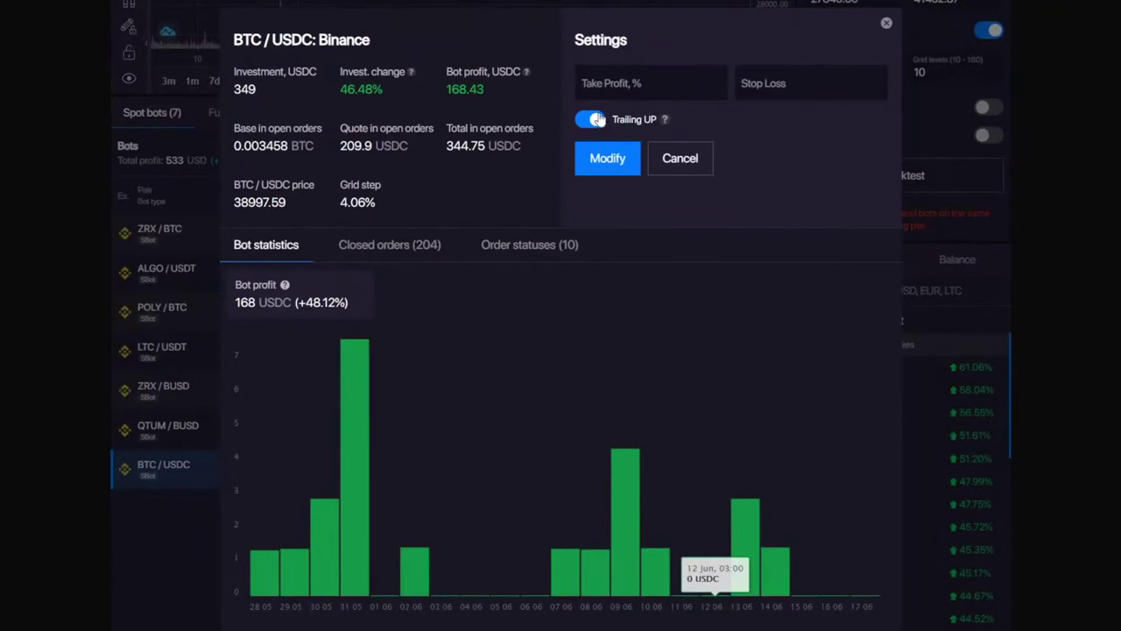
{"action": "left_click", "coordinate": [648, 83]}
{"action": "type", "text": "5"}
{"action": "key", "text": "Tab"}
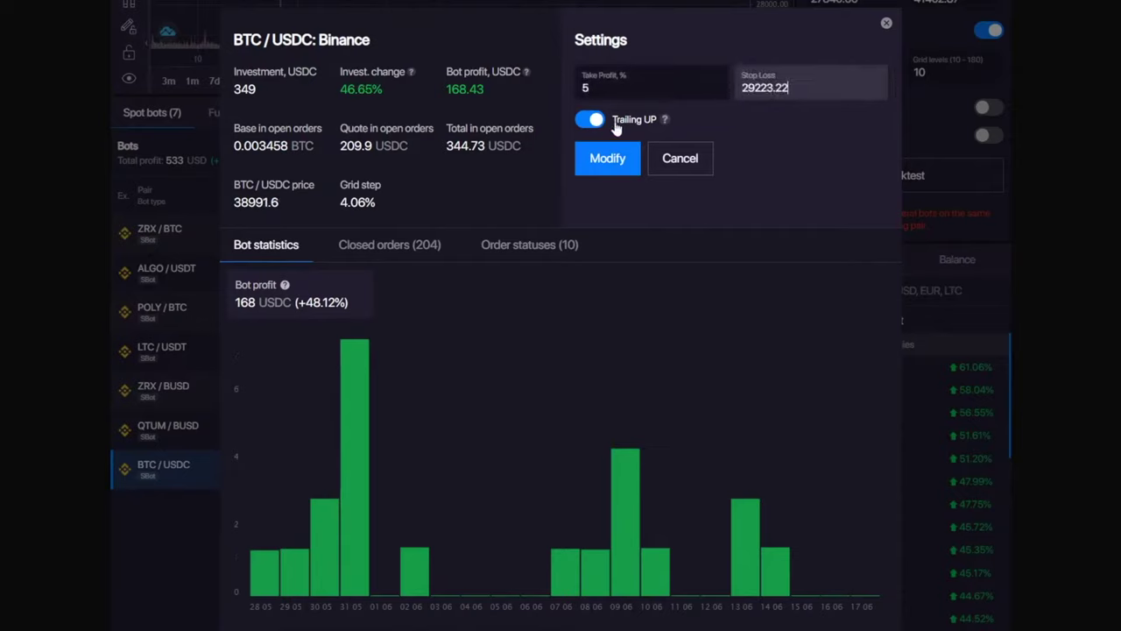
{"action": "left_click", "coordinate": [886, 21]}
- Brush a rising arrow on the BTC / USDC chart from the latest price up to about 55600
{"action": "scroll", "coordinate": [651, 209], "scroll_direction": "up", "scroll_amount": 4}
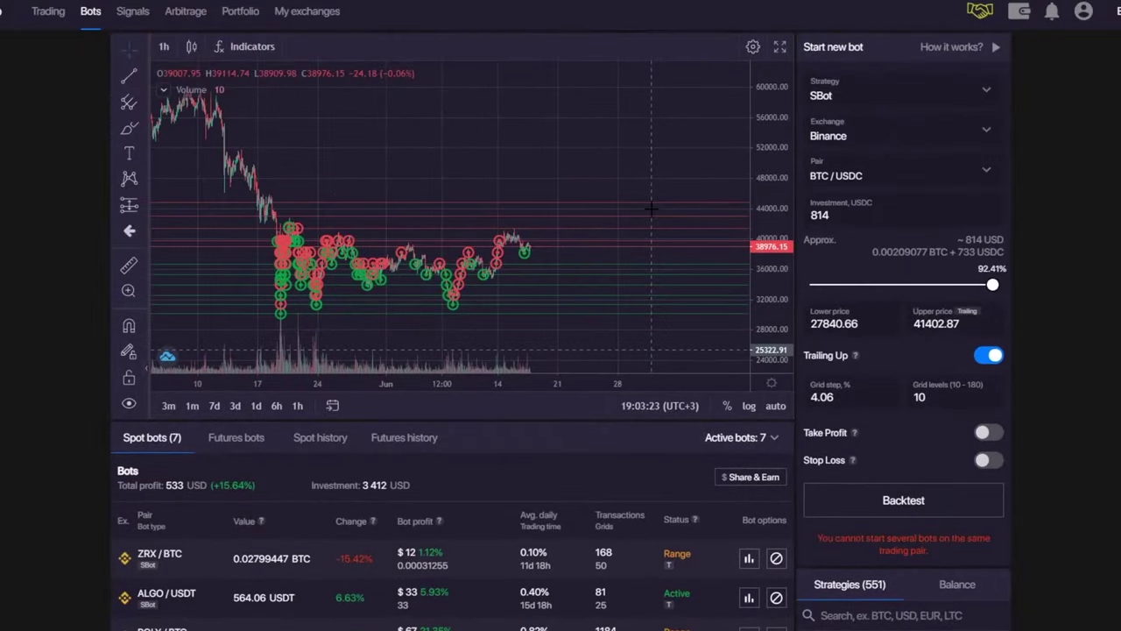
{"action": "left_click", "coordinate": [128, 127]}
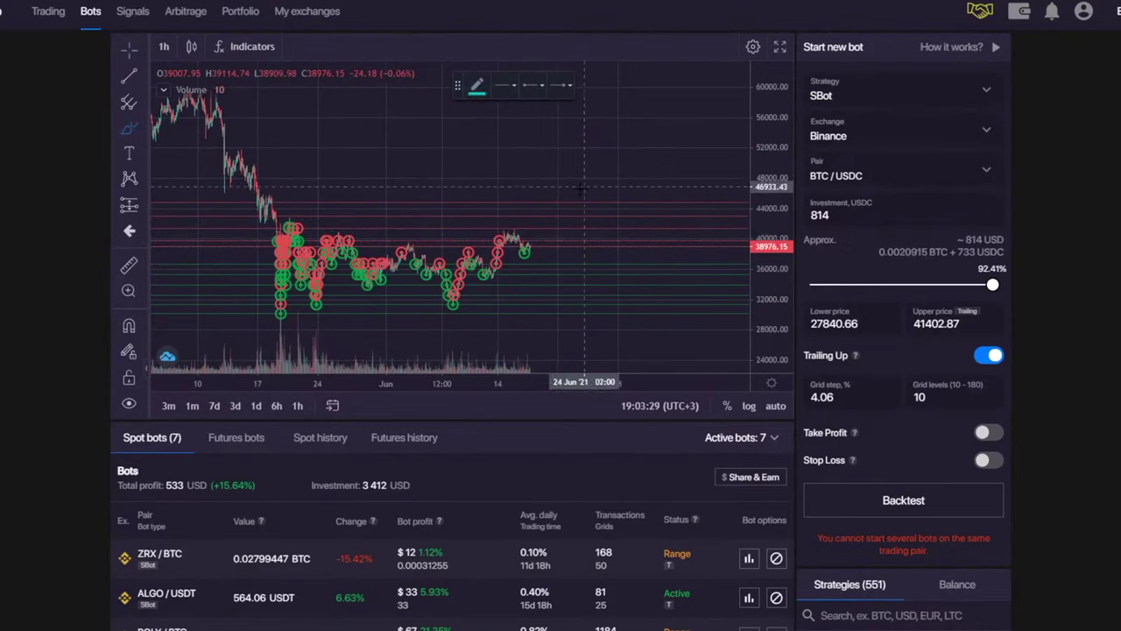
{"action": "mouse_move", "coordinate": [532, 235]}
{"action": "left_mouse_down"}
{"action": "mouse_move", "coordinate": [545, 200]}
{"action": "mouse_move", "coordinate": [559, 212]}
{"action": "mouse_move", "coordinate": [593, 149]}
{"action": "mouse_move", "coordinate": [580, 134]}
{"action": "left_mouse_up"}
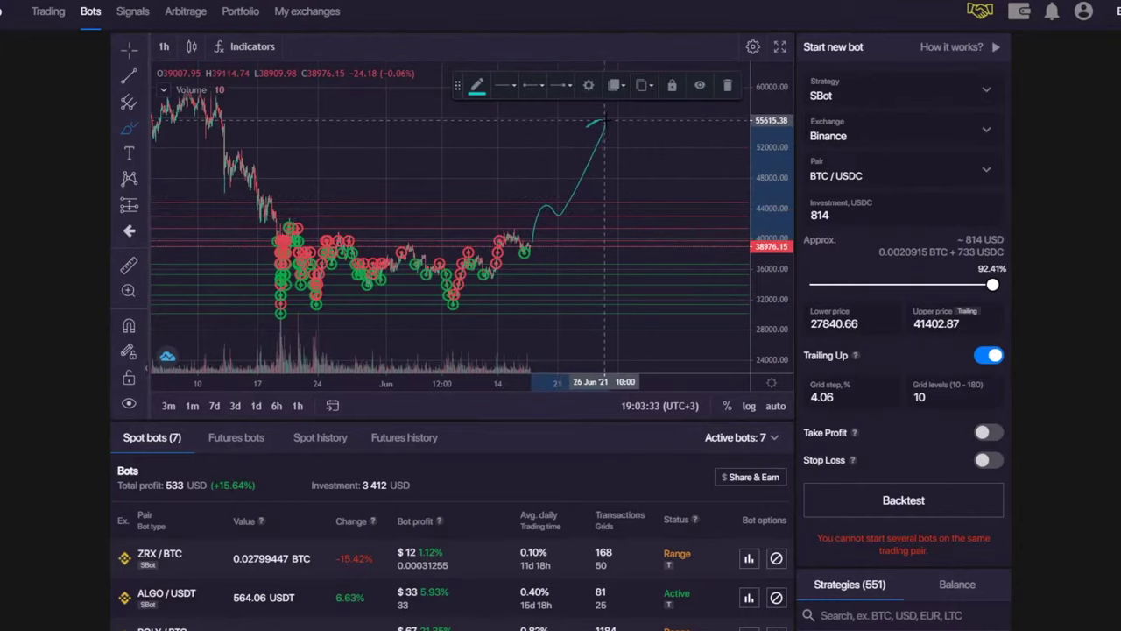
- View the BTC / USDC bot's details, close them and check the active spot bots list
{"action": "scroll", "coordinate": [546, 426], "scroll_direction": "down", "scroll_amount": 2}
{"action": "scroll", "coordinate": [546, 426], "scroll_direction": "down", "scroll_amount": 1}
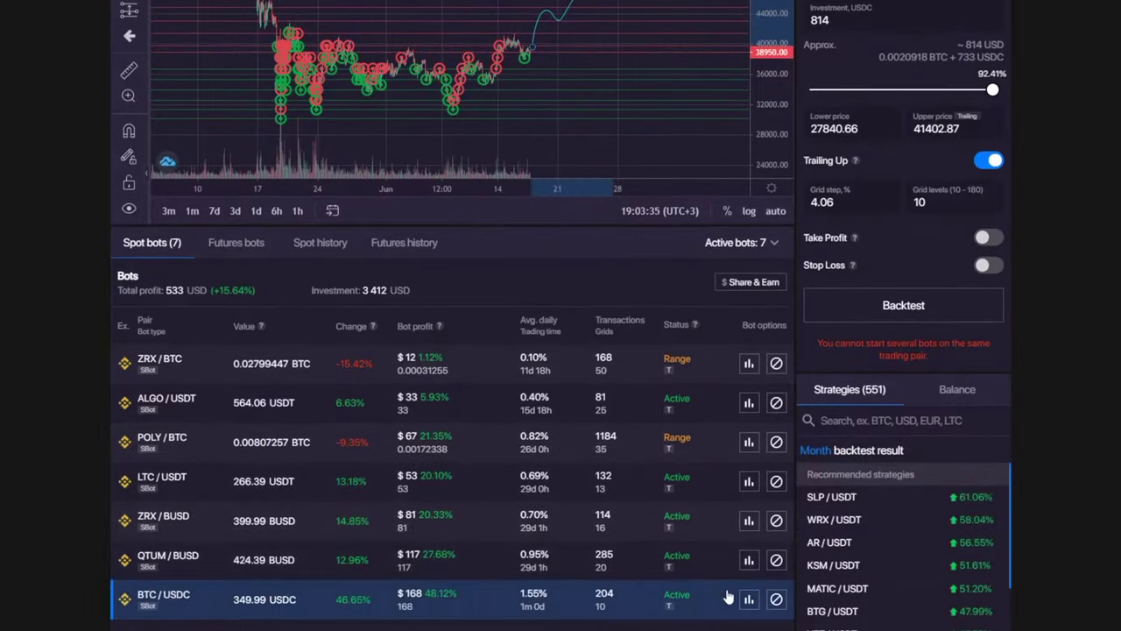
{"action": "left_click", "coordinate": [749, 596]}
{"action": "left_click", "coordinate": [886, 22]}
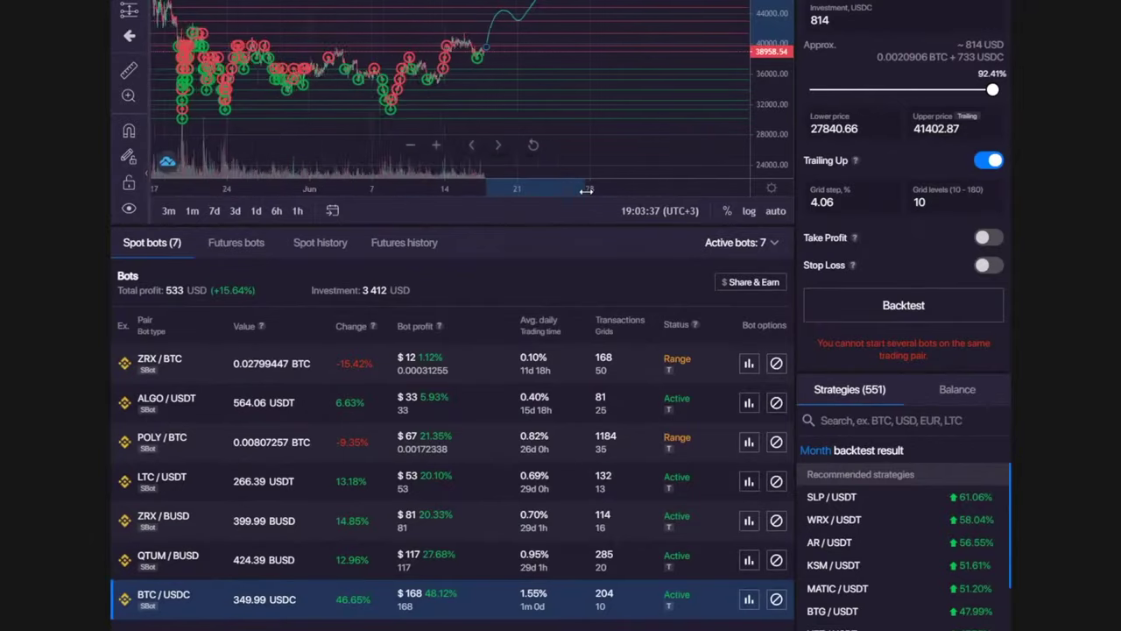
{"action": "scroll", "coordinate": [526, 262], "scroll_direction": "down", "scroll_amount": 3}
- Brush a horizontal line at about 56000 above the arrow and a rectangular frame around the projected move, reaching down to about 36500
{"action": "scroll", "coordinate": [455, 227], "scroll_direction": "up", "scroll_amount": 6}
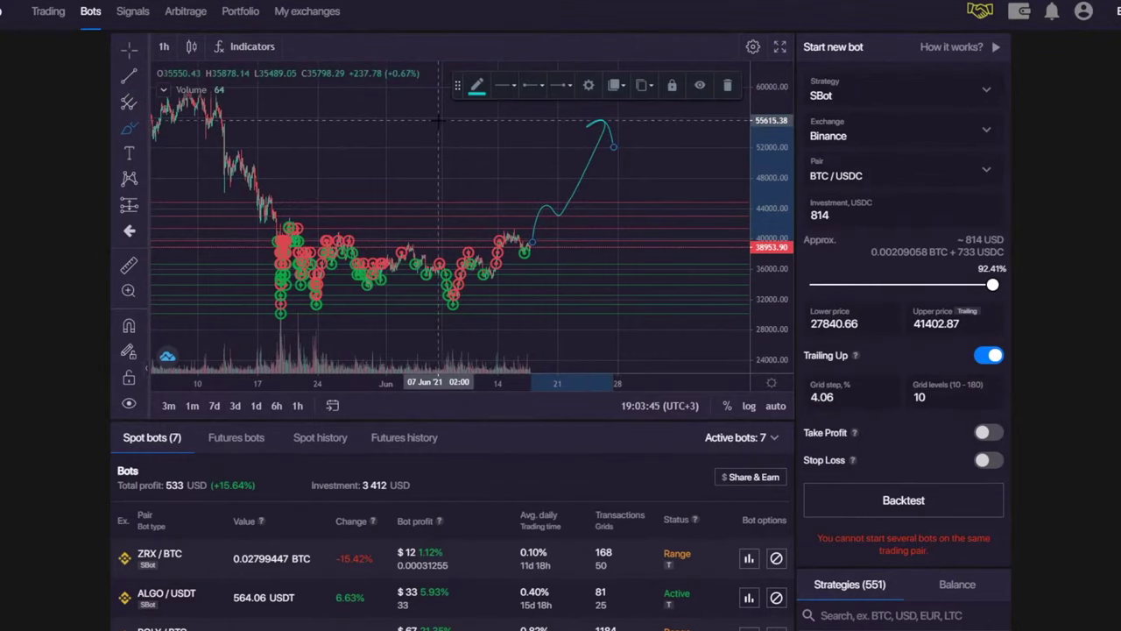
{"action": "left_click_drag", "start_coordinate": [444, 120], "coordinate": [690, 116]}
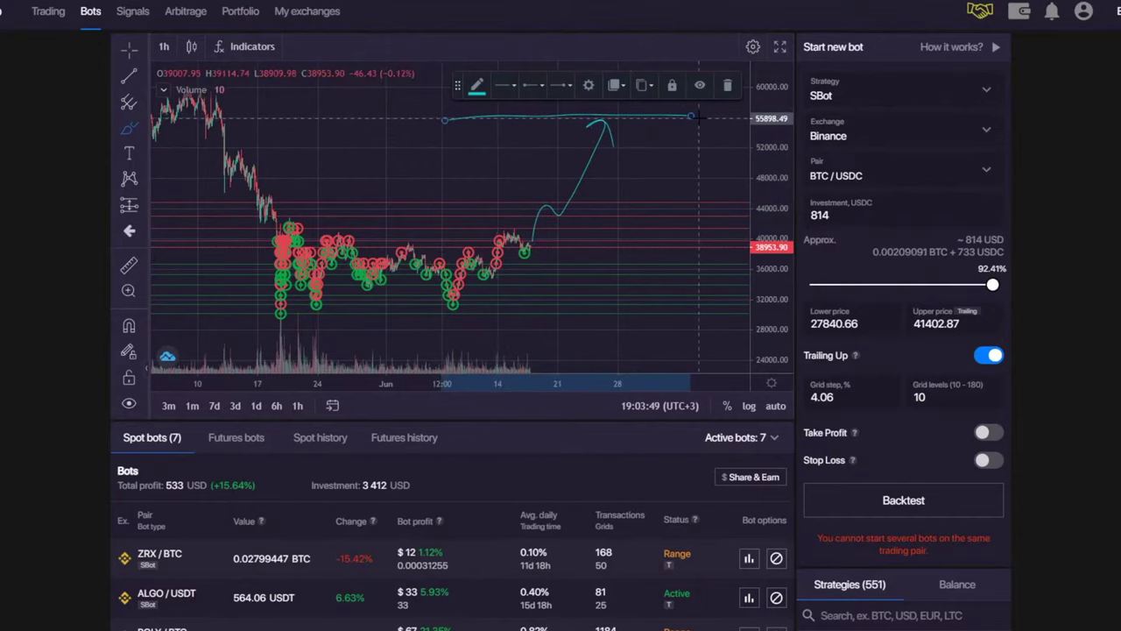
{"action": "mouse_move", "coordinate": [473, 264]}
{"action": "left_mouse_down"}
{"action": "mouse_move", "coordinate": [723, 265]}
{"action": "mouse_move", "coordinate": [720, 117]}
{"action": "mouse_move", "coordinate": [454, 246]}
{"action": "mouse_move", "coordinate": [453, 263]}
{"action": "left_mouse_up"}
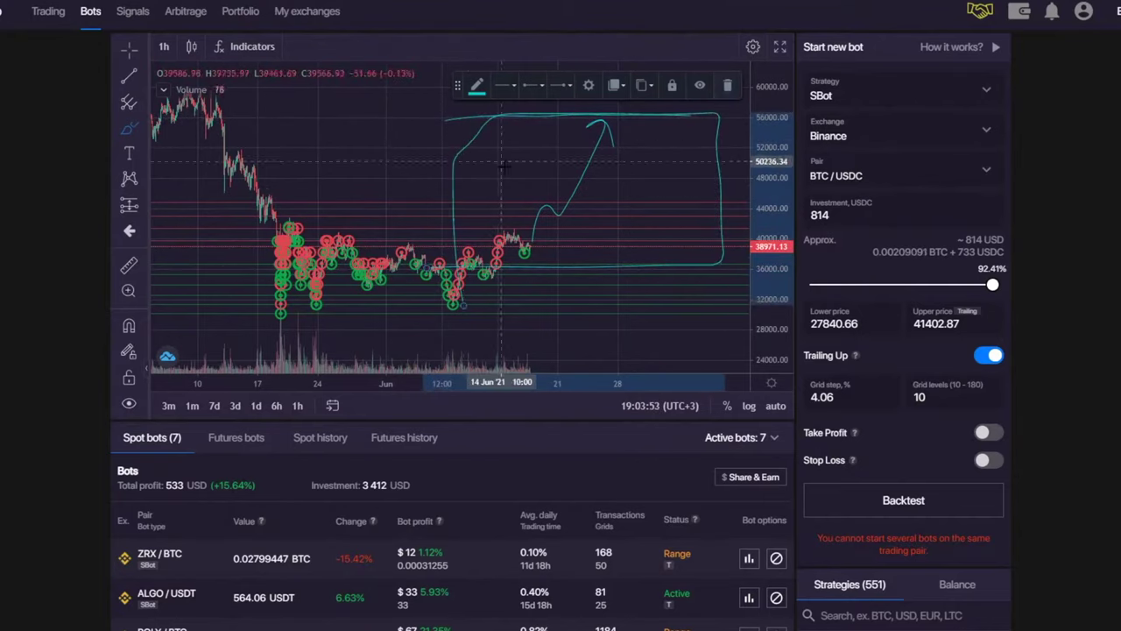
- Brush a rising zigzag inside the frame on the BTC / USDC chart, and remove all drawings from the chart
{"action": "mouse_move", "coordinate": [513, 191]}
{"action": "left_mouse_down"}
{"action": "mouse_move", "coordinate": [524, 177]}
{"action": "mouse_move", "coordinate": [653, 153]}
{"action": "left_mouse_up"}
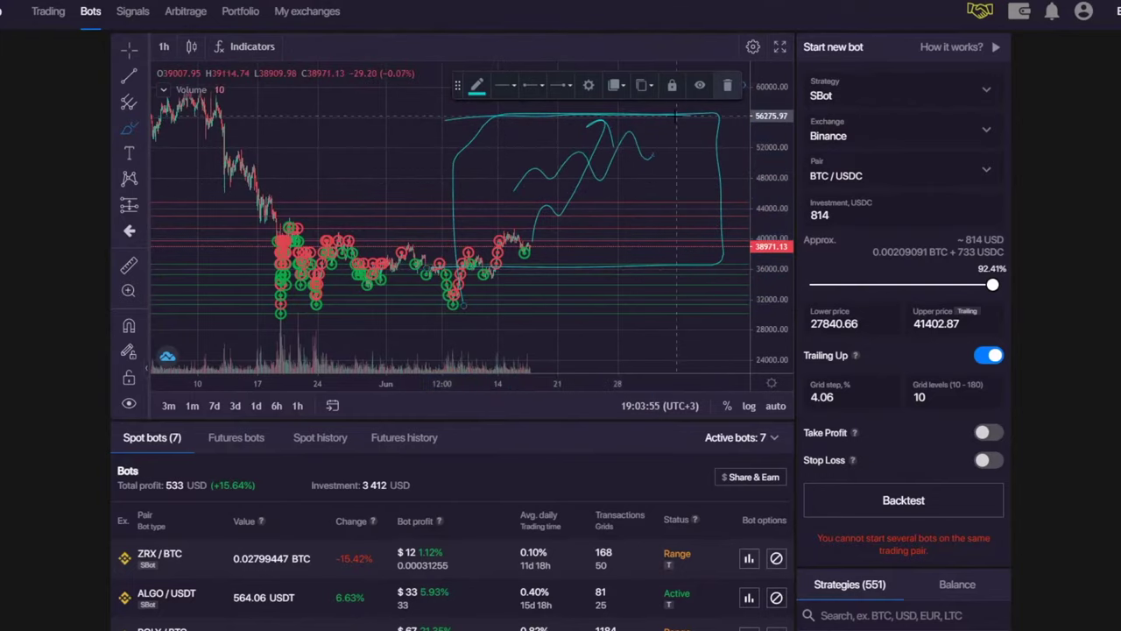
{"action": "right_click", "coordinate": [432, 150]}
{"action": "left_click", "coordinate": [495, 229]}
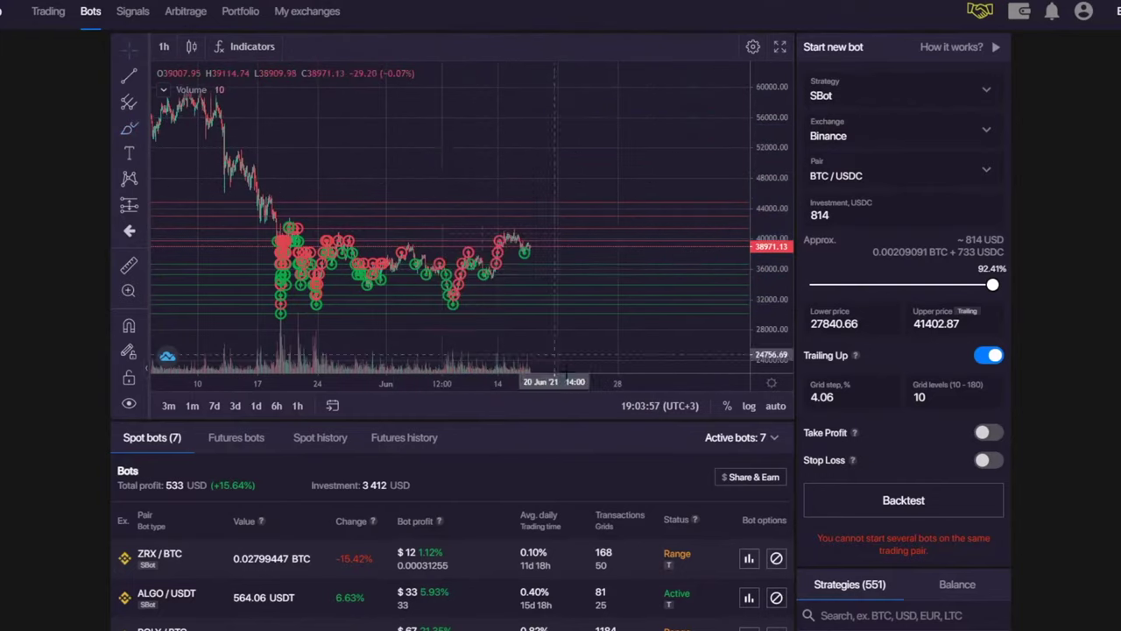
- View the details and profit statistics of the QTUM / BUSD and ZRX / BUSD bots, and close them
{"action": "scroll", "coordinate": [712, 393], "scroll_direction": "down", "scroll_amount": 5}
{"action": "left_click", "coordinate": [714, 428]}
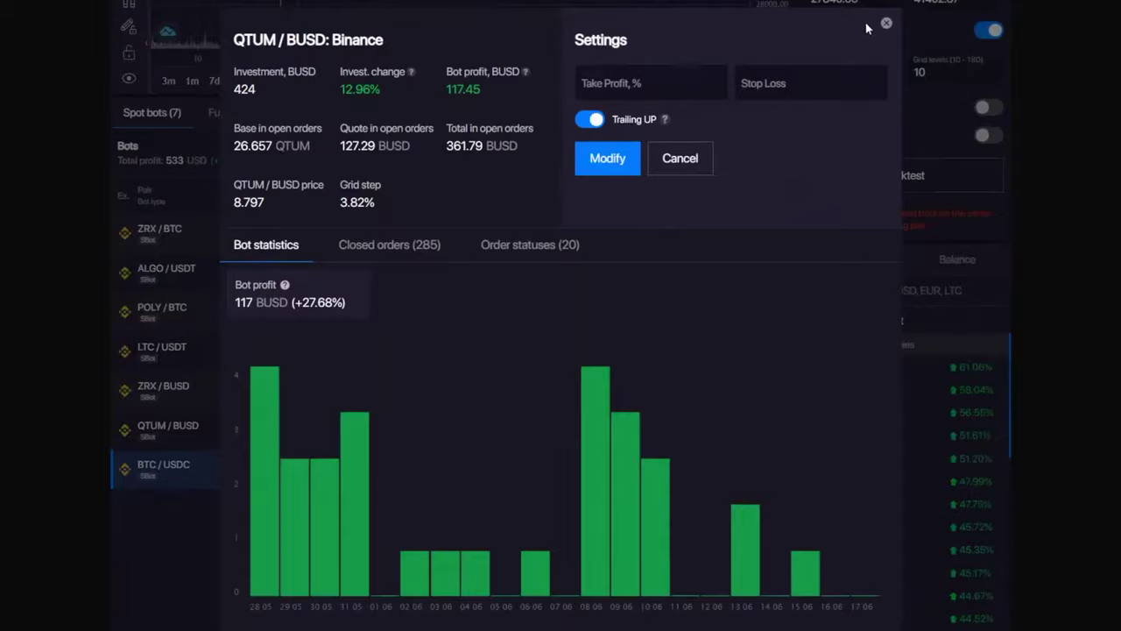
{"action": "left_click", "coordinate": [886, 23]}
{"action": "left_click", "coordinate": [749, 391]}
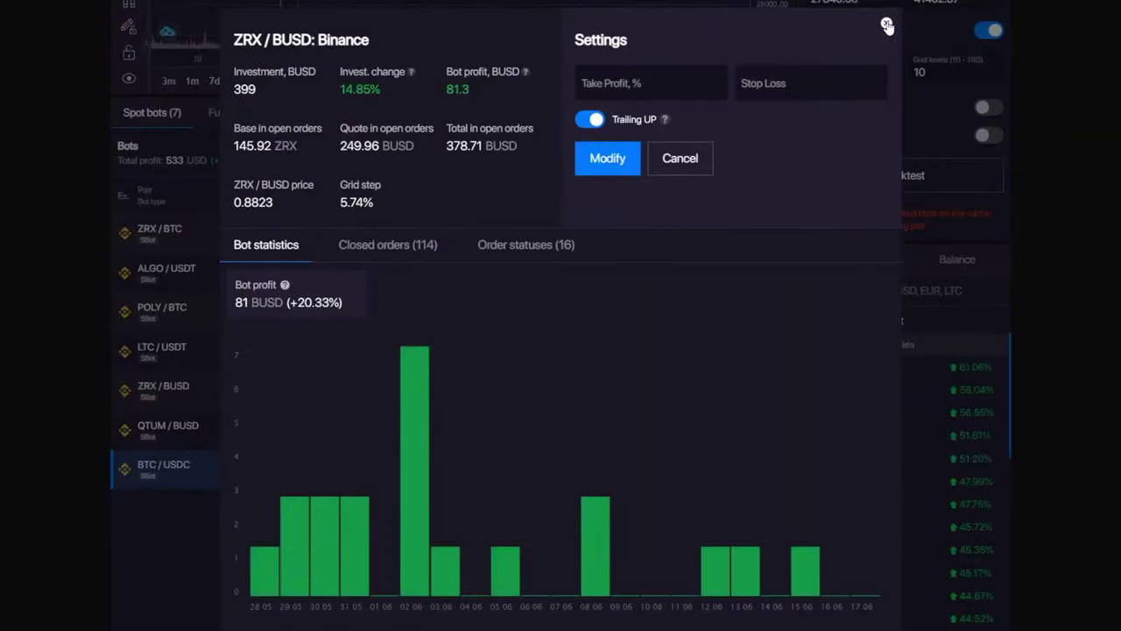
{"action": "left_click", "coordinate": [886, 24]}
{"action": "scroll", "coordinate": [630, 106], "scroll_direction": "up", "scroll_amount": 5}
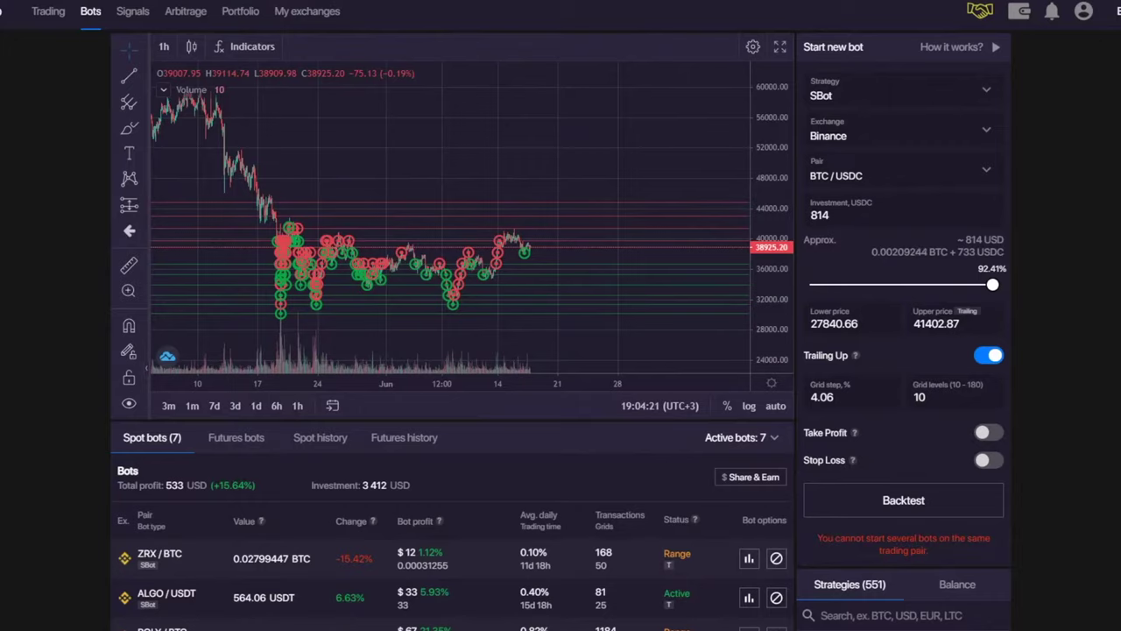
- Switch to TradingView in a new browser tab and bring up the ZRXBTC chart without its volume profile, showing prices since January 2021
{"action": "key", "text": "ctrl+t"}
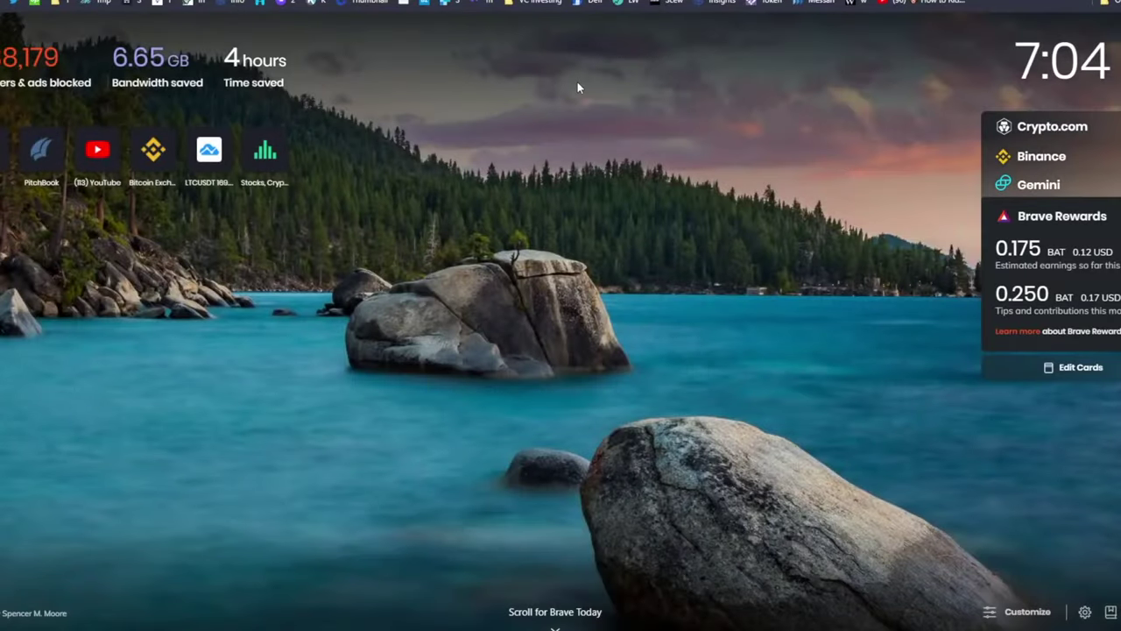
{"action": "key", "text": "Return"}
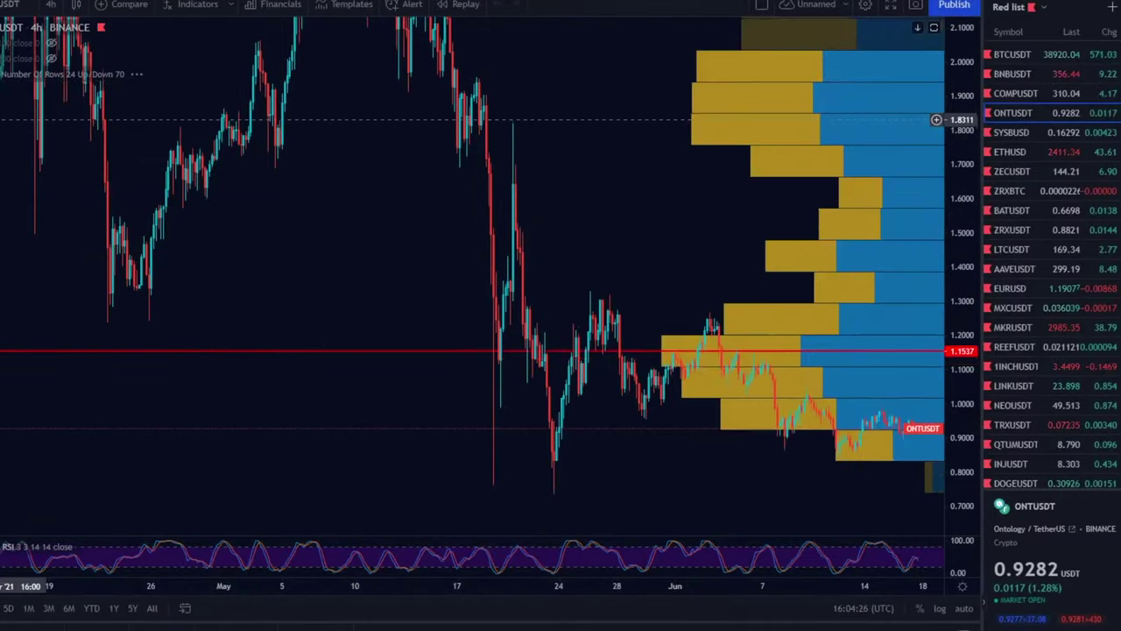
{"action": "left_click", "coordinate": [1036, 190]}
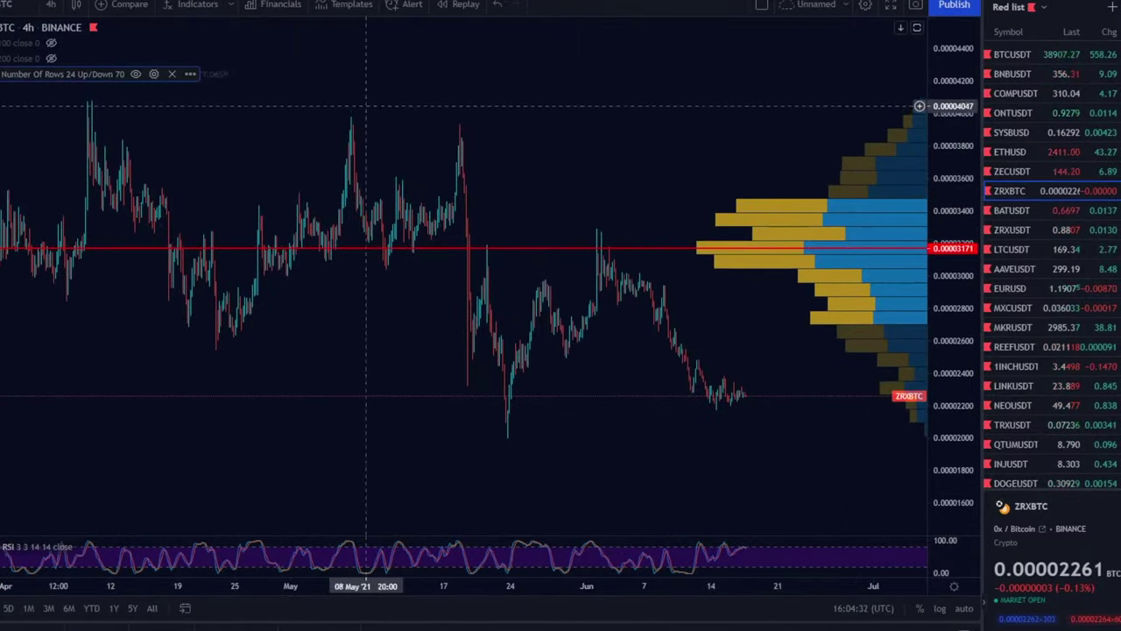
{"action": "scroll", "coordinate": [559, 122], "scroll_direction": "down", "scroll_amount": 5}
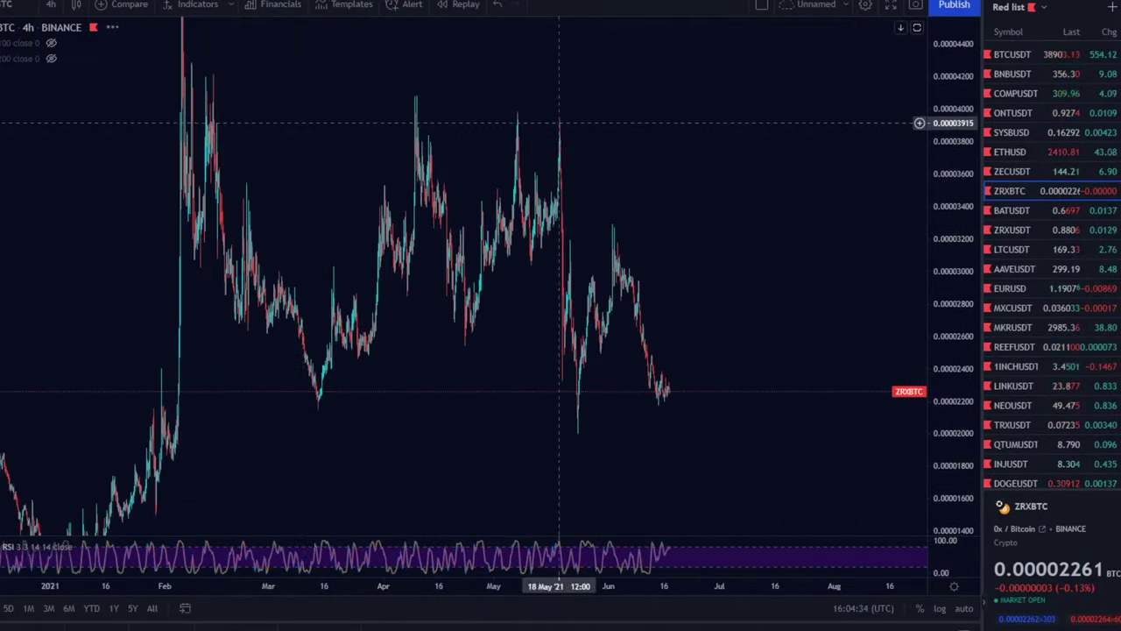
{"action": "left_click_drag", "start_coordinate": [948, 210], "coordinate": [948, 324]}
{"action": "left_click_drag", "start_coordinate": [447, 145], "coordinate": [401, 131]}
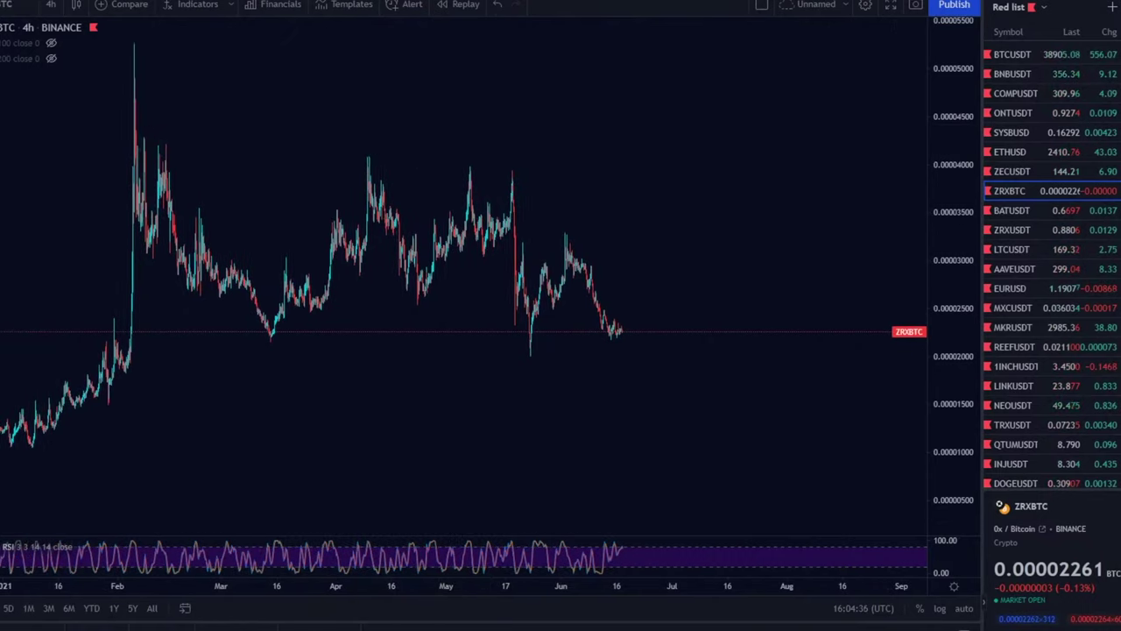
- Draw a Fixed Range Volume Profile on ZRXBTC from early January to 17 June 2021, and delete it
{"action": "left_click", "coordinate": [0, 173]}
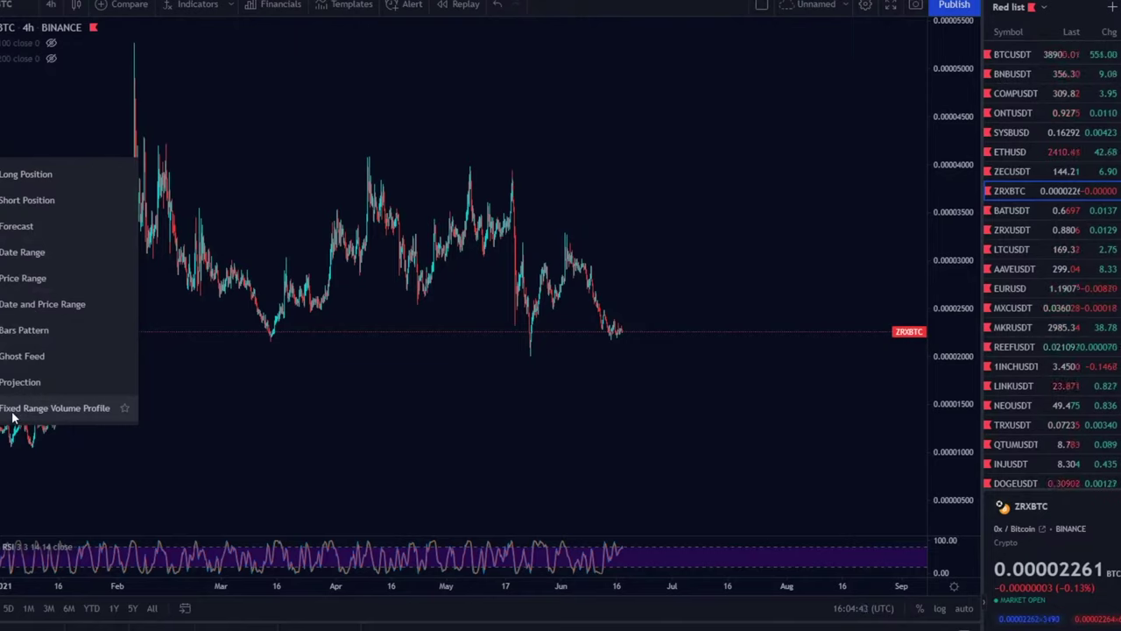
{"action": "left_click", "coordinate": [54, 408]}
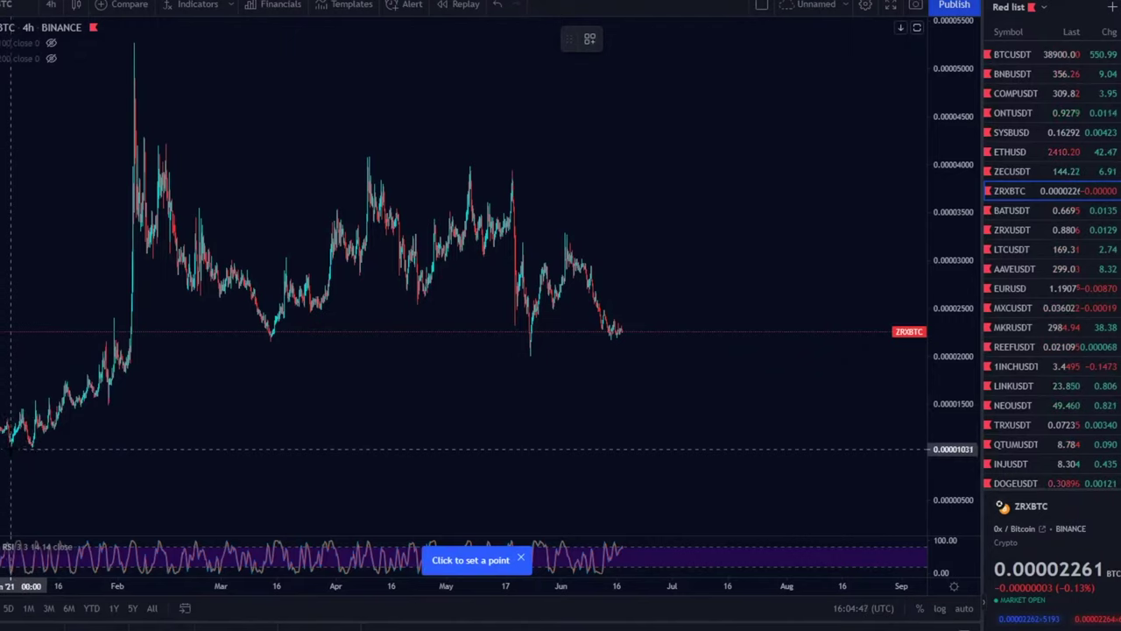
{"action": "left_click", "coordinate": [11, 448]}
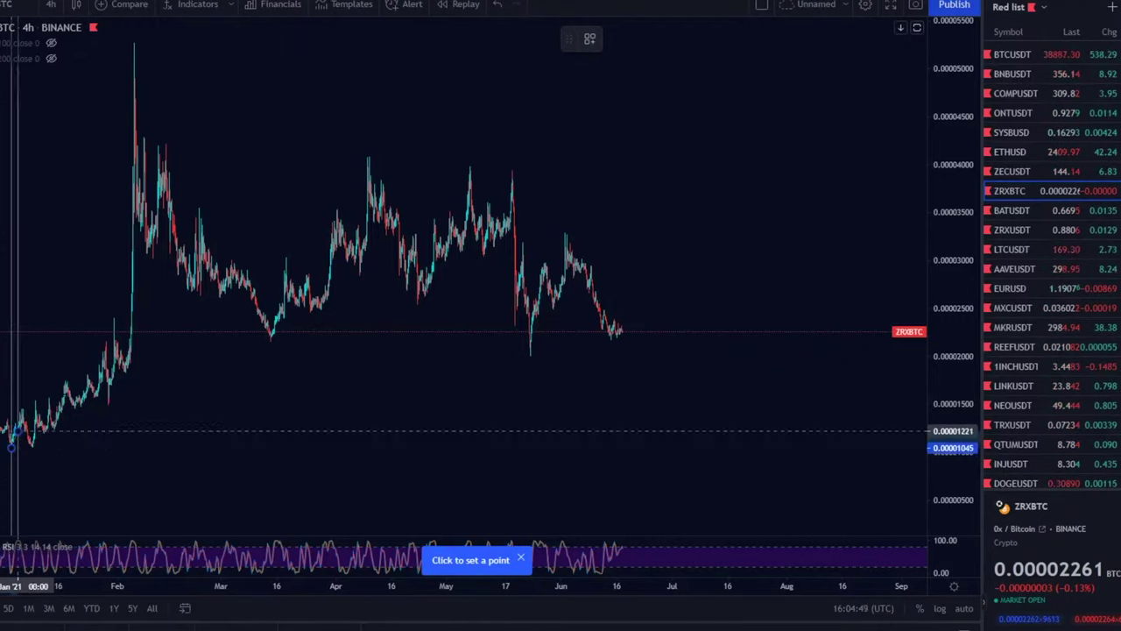
{"action": "left_click", "coordinate": [621, 133]}
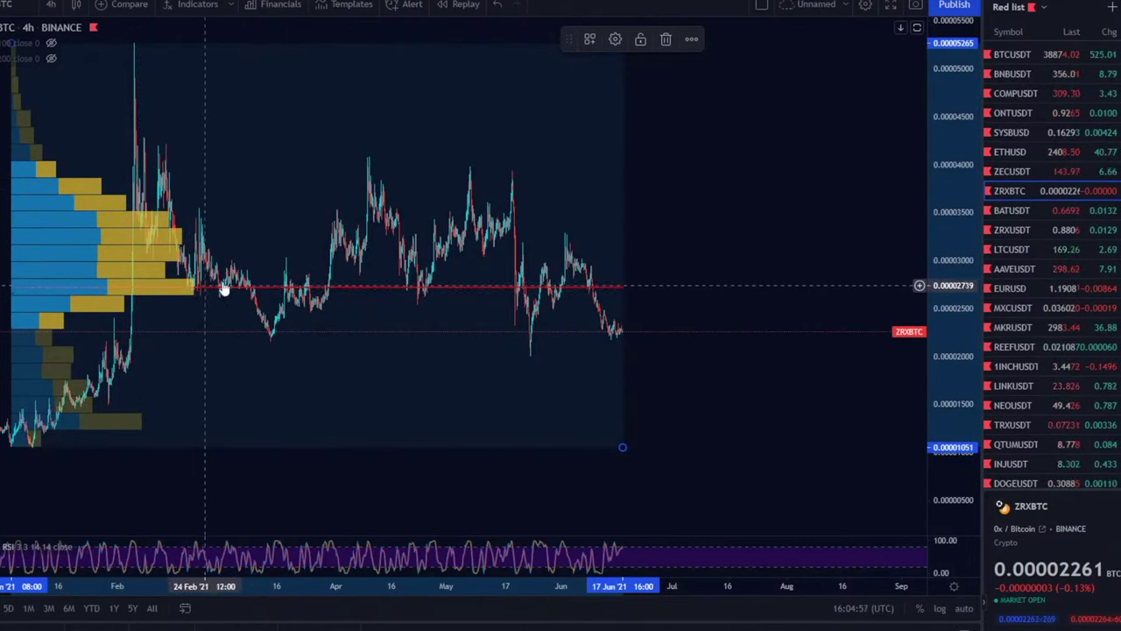
{"action": "left_click", "coordinate": [667, 41]}
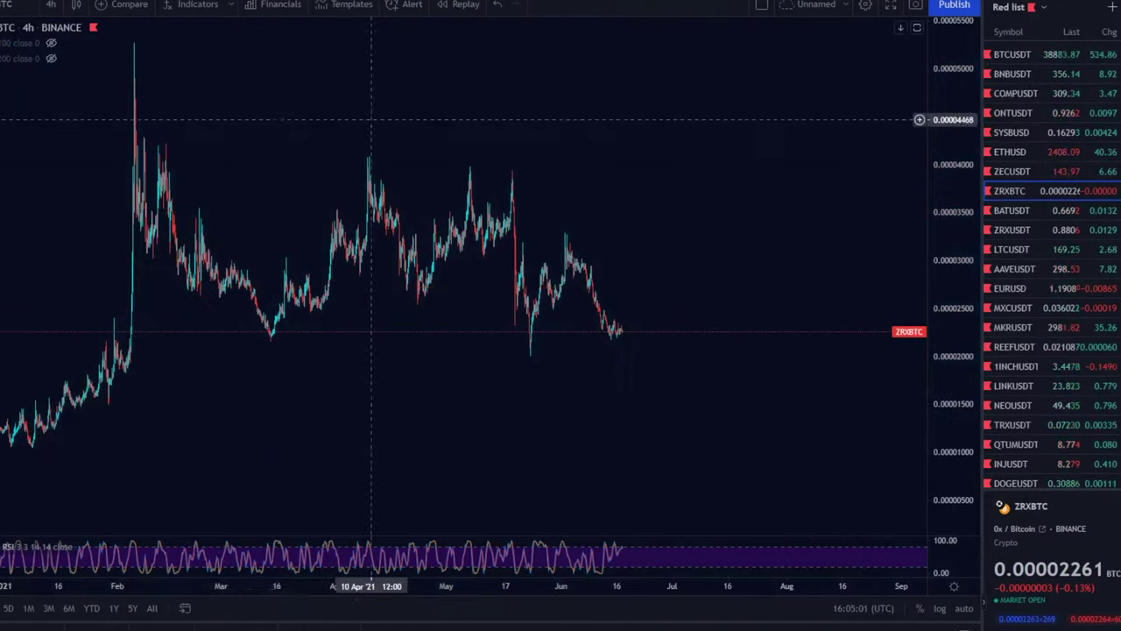
- Draw a Fixed Range Volume Profile on ZRXBTC covering 27 July 2020 to 17 June 2021
{"action": "scroll", "coordinate": [324, 125], "scroll_direction": "down", "scroll_amount": 4}
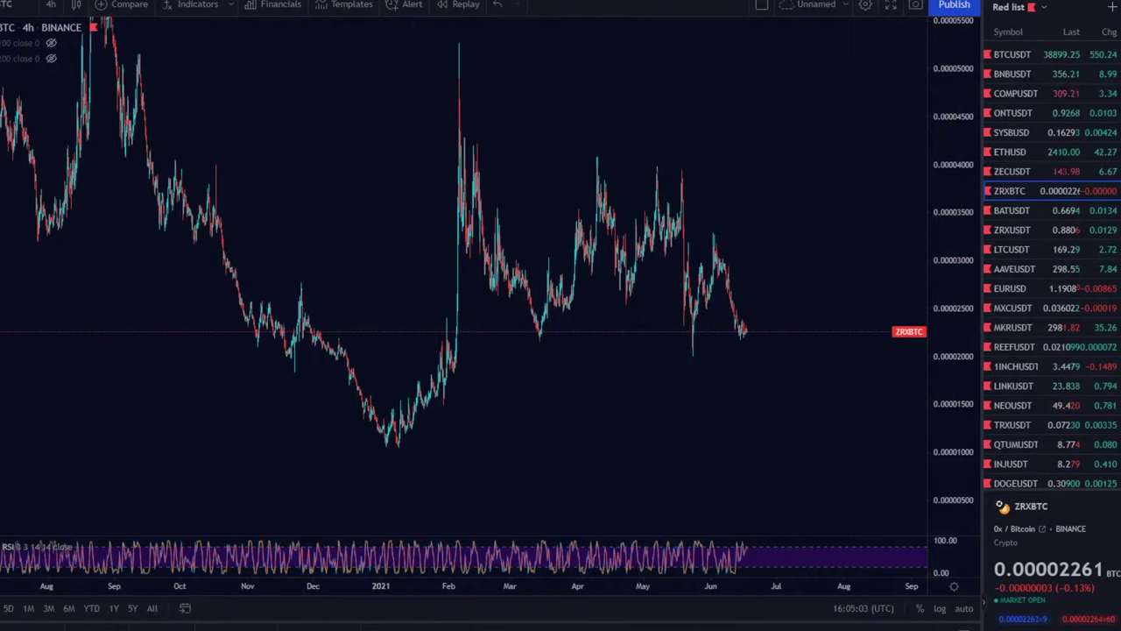
{"action": "left_click", "coordinate": [2, 108]}
{"action": "left_click_drag", "start_coordinate": [954, 113], "coordinate": [957, 386]}
{"action": "left_click", "coordinate": [32, 262]}
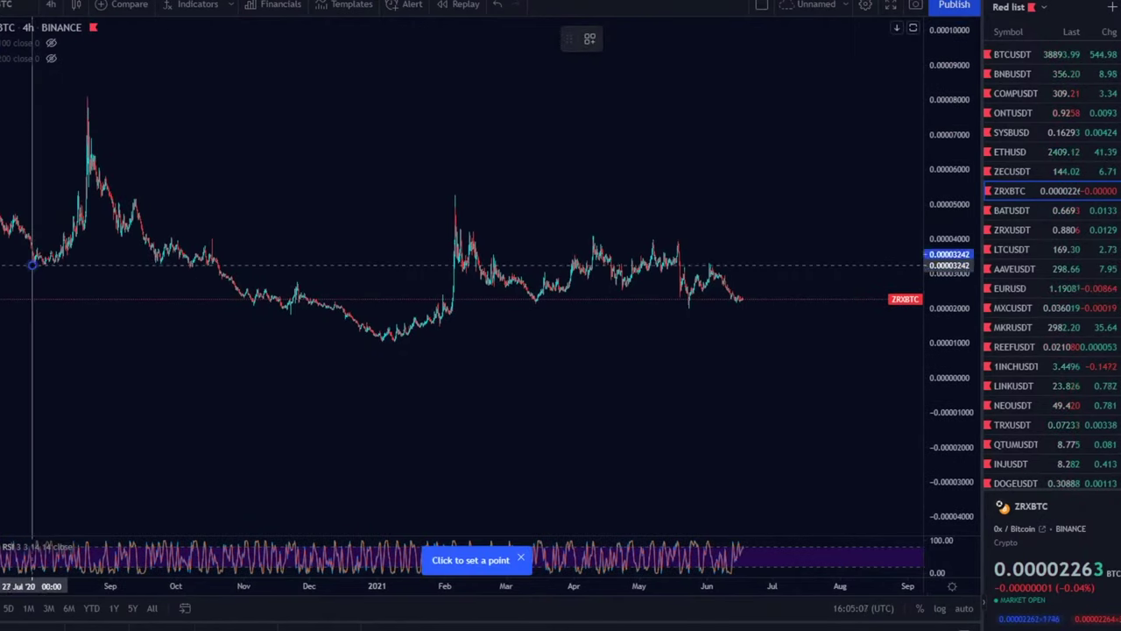
{"action": "left_click", "coordinate": [742, 110]}
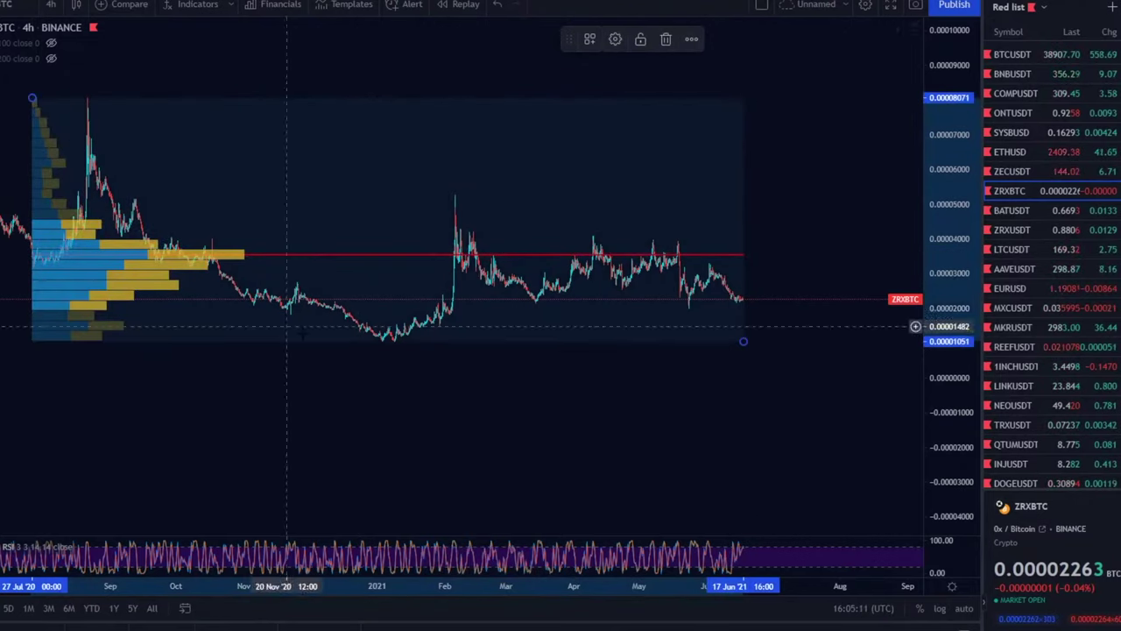
- Add two shorter Fixed Range Volume Profiles, one starting 29 December 2020 and one covering about 8 April to mid-June 2021
{"action": "key", "text": "alt+t"}
{"action": "left_click", "coordinate": [372, 341]}
{"action": "left_click", "coordinate": [552, 170]}
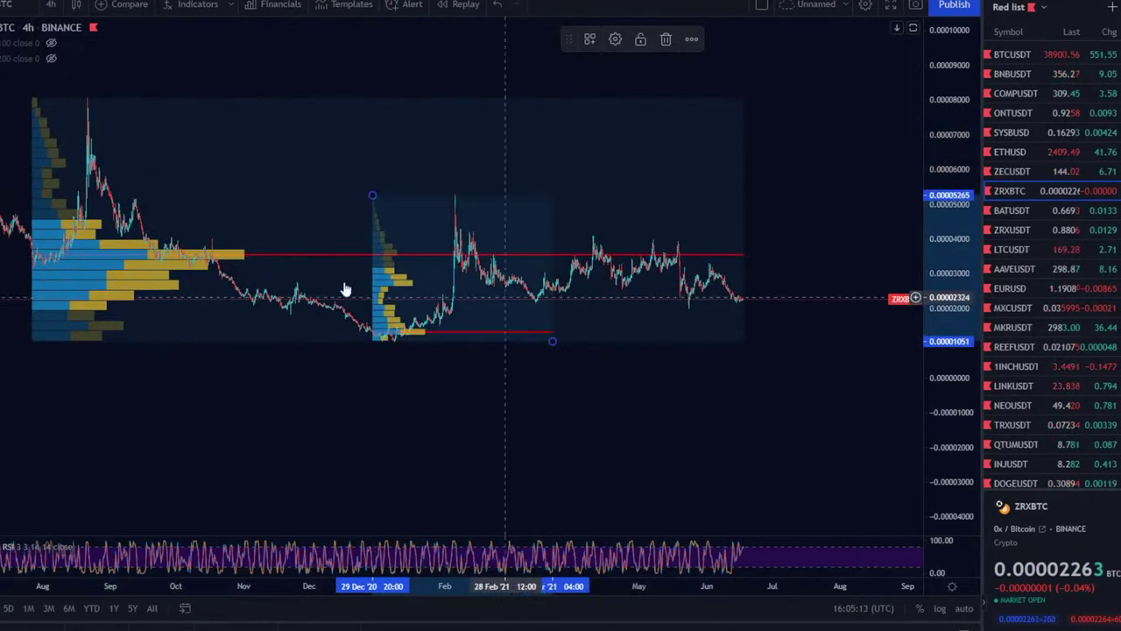
{"action": "left_click", "coordinate": [596, 263]}
{"action": "left_click", "coordinate": [742, 117]}
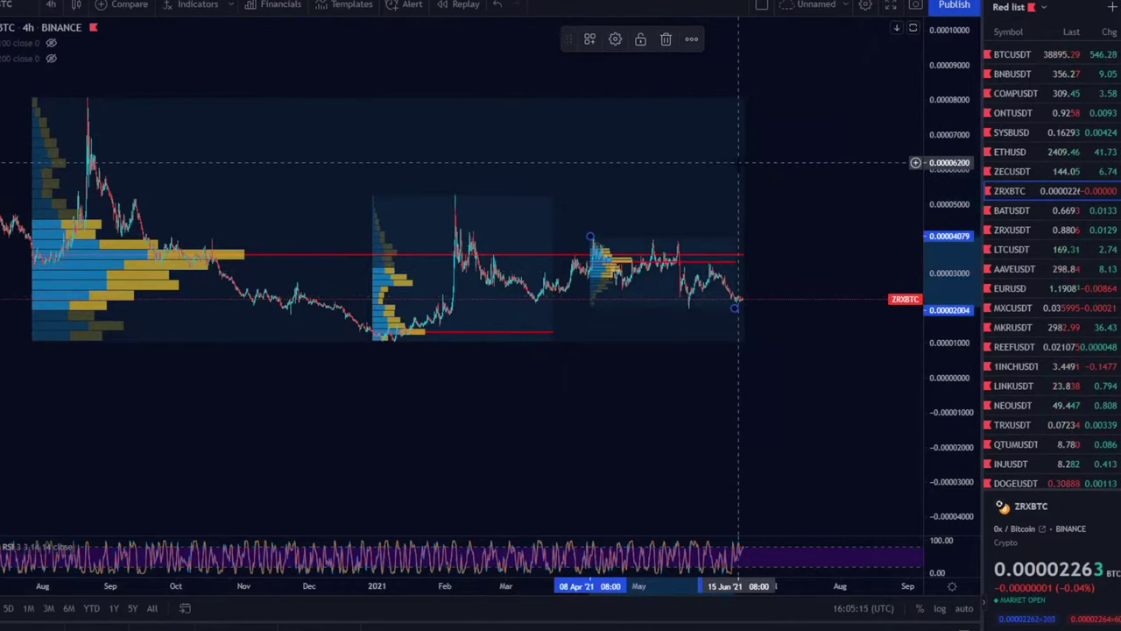
- Remove all the volume profile drawings from the ZRXBTC chart
{"action": "left_click", "coordinate": [642, 43]}
{"action": "right_click", "coordinate": [571, 56]}
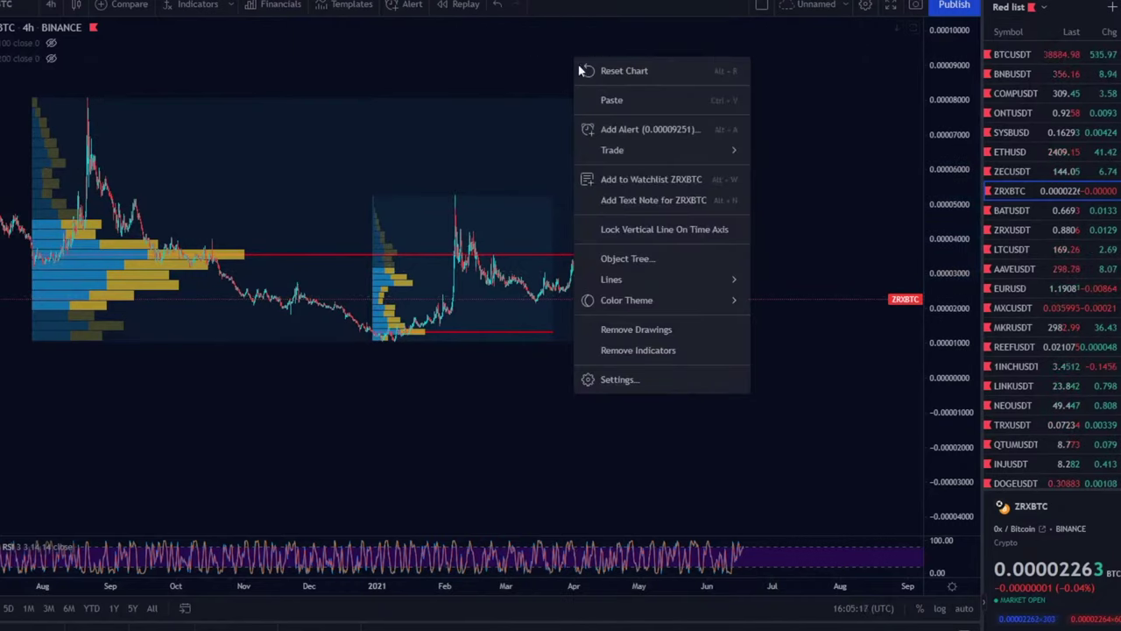
{"action": "left_click", "coordinate": [646, 327]}
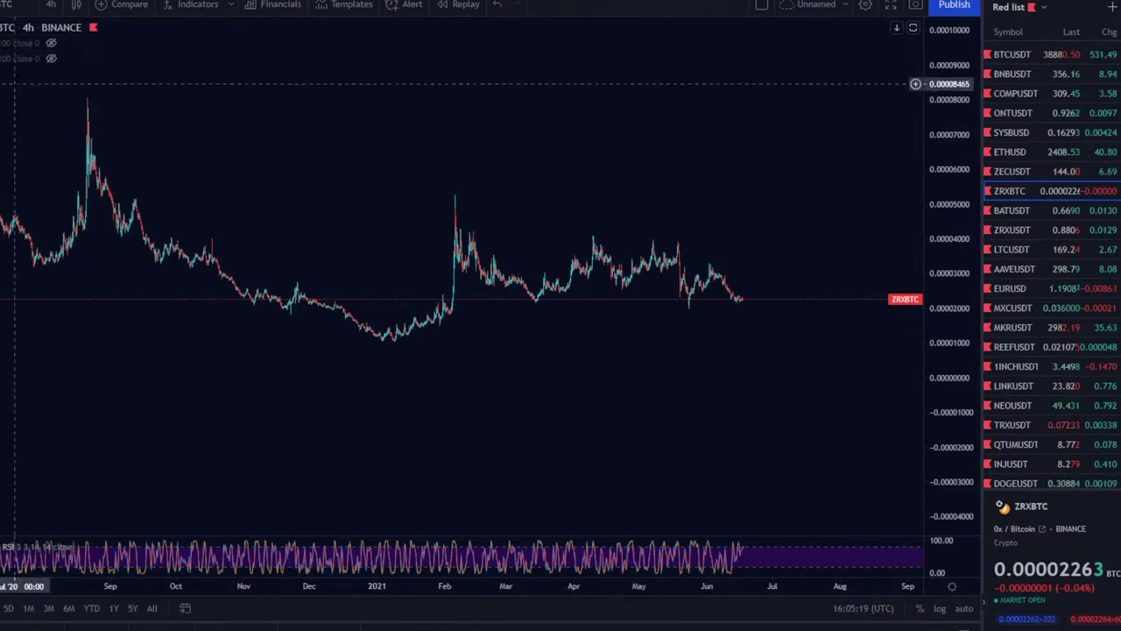
- Add the Visible Range volume profile indicator to ZRXBTC and examine it over different time spans
{"action": "left_click", "coordinate": [186, 5]}
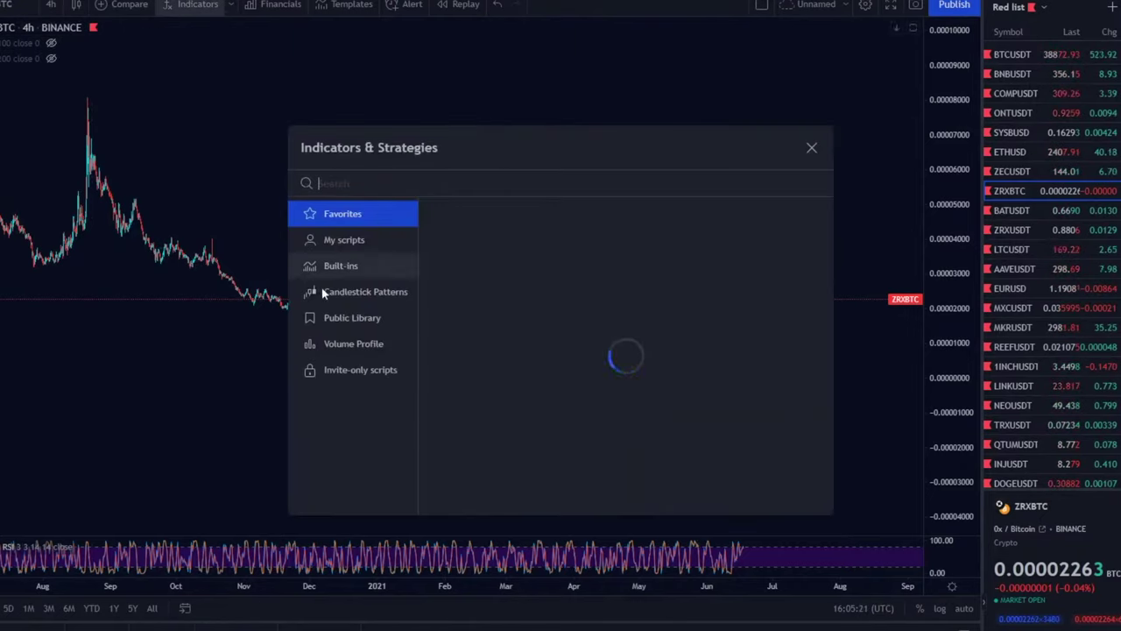
{"action": "left_click", "coordinate": [378, 341]}
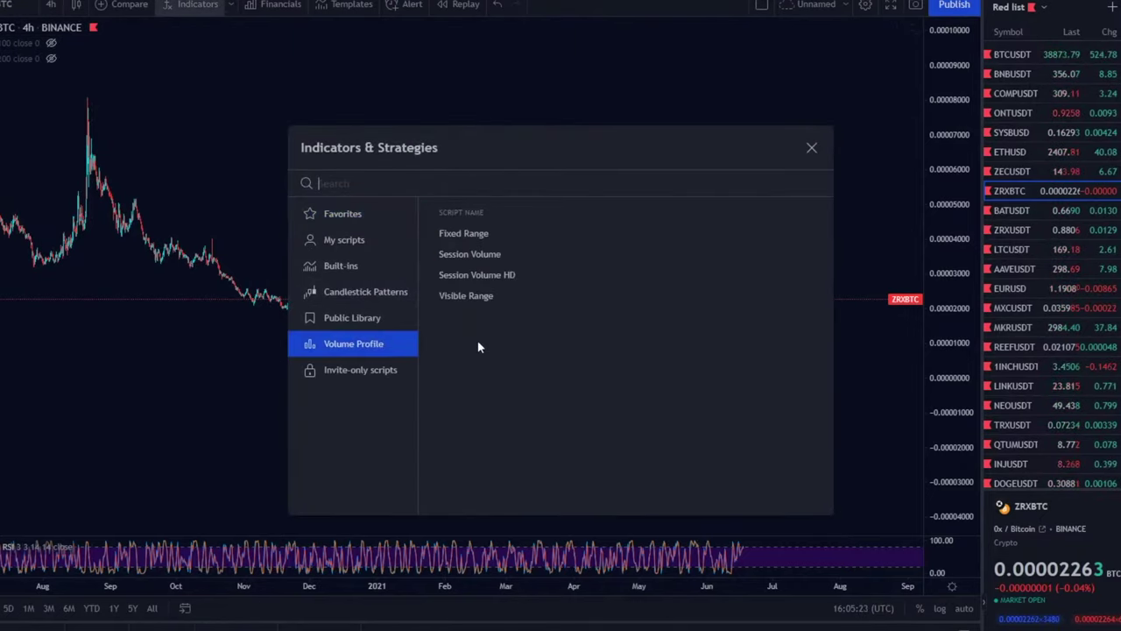
{"action": "left_click", "coordinate": [500, 299]}
{"action": "left_click", "coordinate": [810, 148]}
{"action": "scroll", "coordinate": [550, 262], "scroll_direction": "up", "scroll_amount": 3}
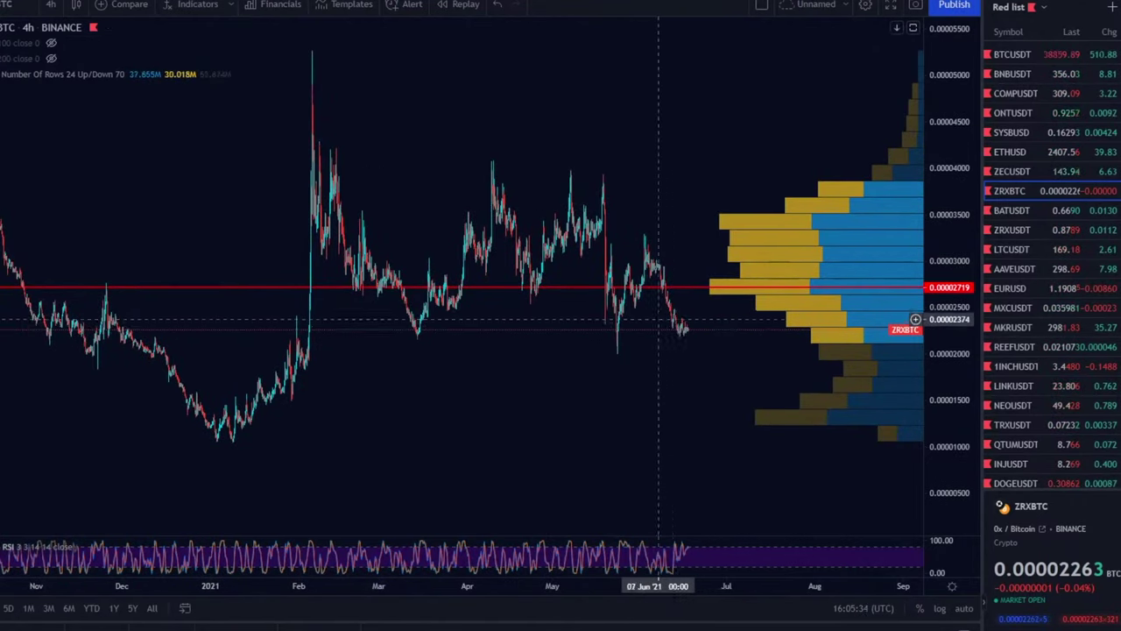
{"action": "scroll", "coordinate": [447, 227], "scroll_direction": "up", "scroll_amount": 3}
{"action": "scroll", "coordinate": [666, 289], "scroll_direction": "down", "scroll_amount": 5}
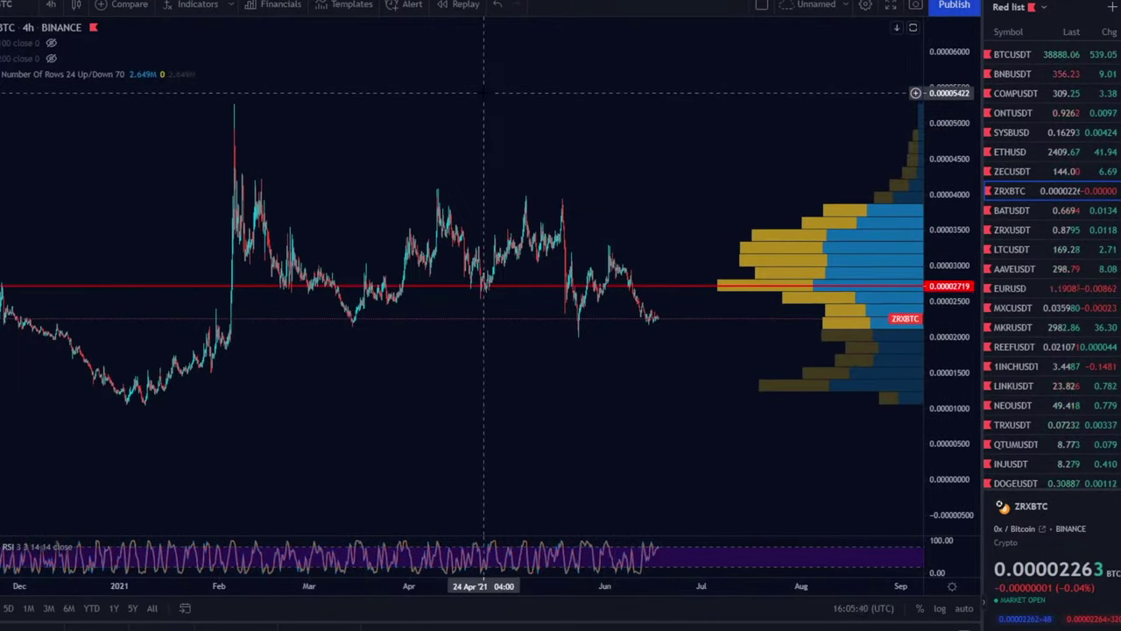
- Draw a Fixed Range Volume Profile from 10 January 2021 to early June on ZRXBTC, and delete it
{"action": "left_click_drag", "start_coordinate": [479, 110], "coordinate": [424, 98]}
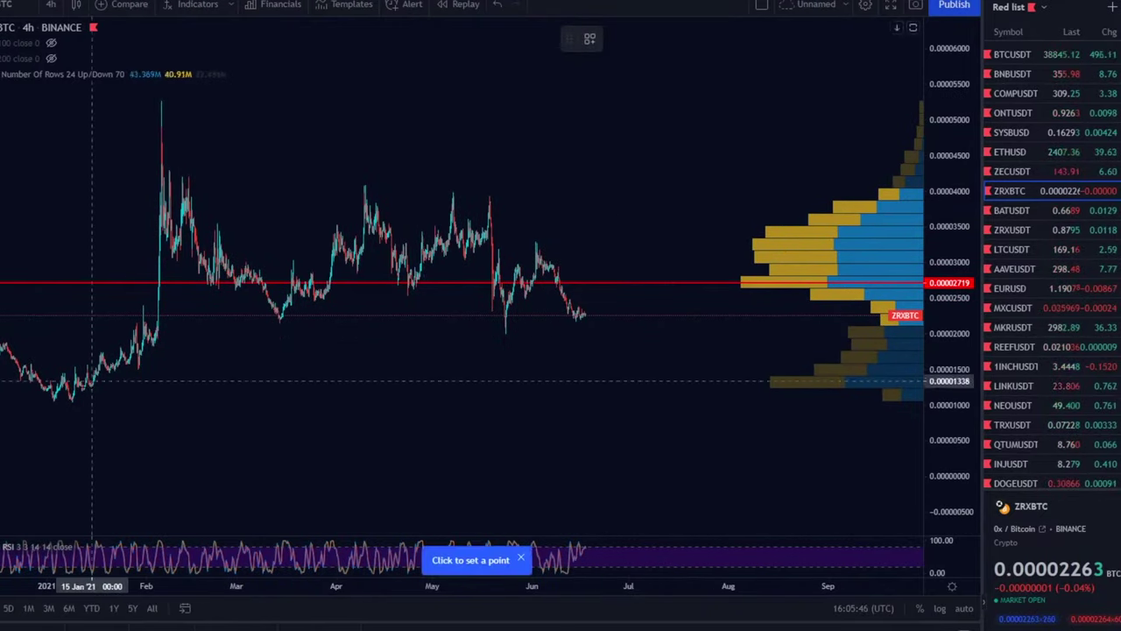
{"action": "left_click", "coordinate": [76, 399]}
{"action": "left_click", "coordinate": [544, 113]}
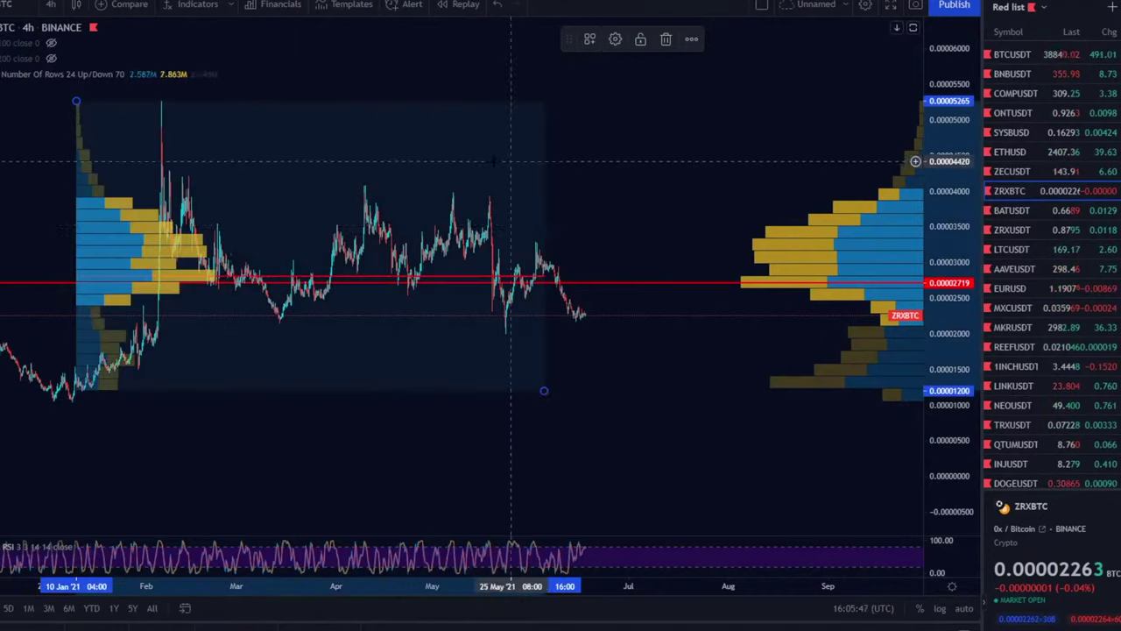
{"action": "left_click", "coordinate": [665, 39]}
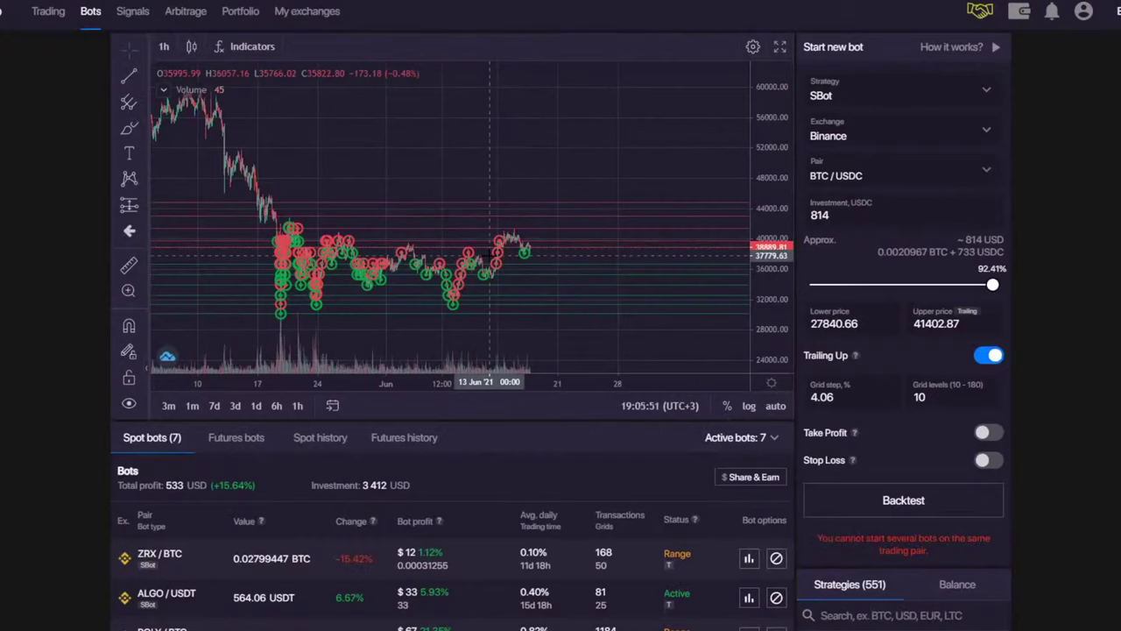
- Look through the BTC / USDC chart's measuring and pattern drawing tools for a volume profile
{"action": "left_click", "coordinate": [143, 207]}
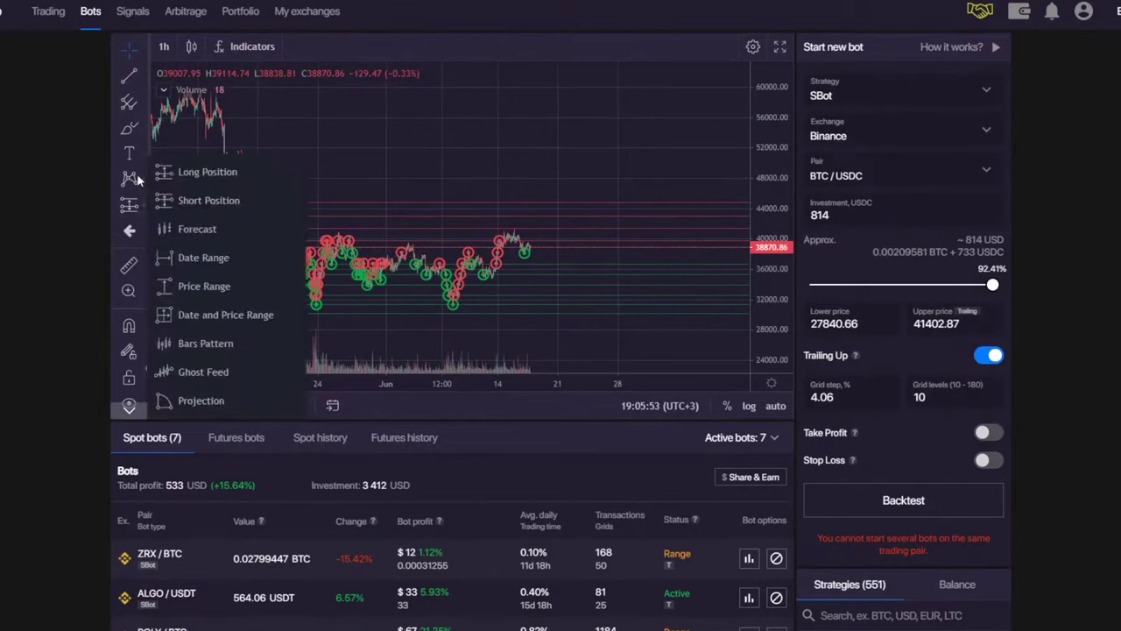
{"action": "left_click", "coordinate": [136, 174]}
{"action": "left_click", "coordinate": [140, 176]}
{"action": "scroll", "coordinate": [201, 221], "scroll_direction": "down", "scroll_amount": 1}
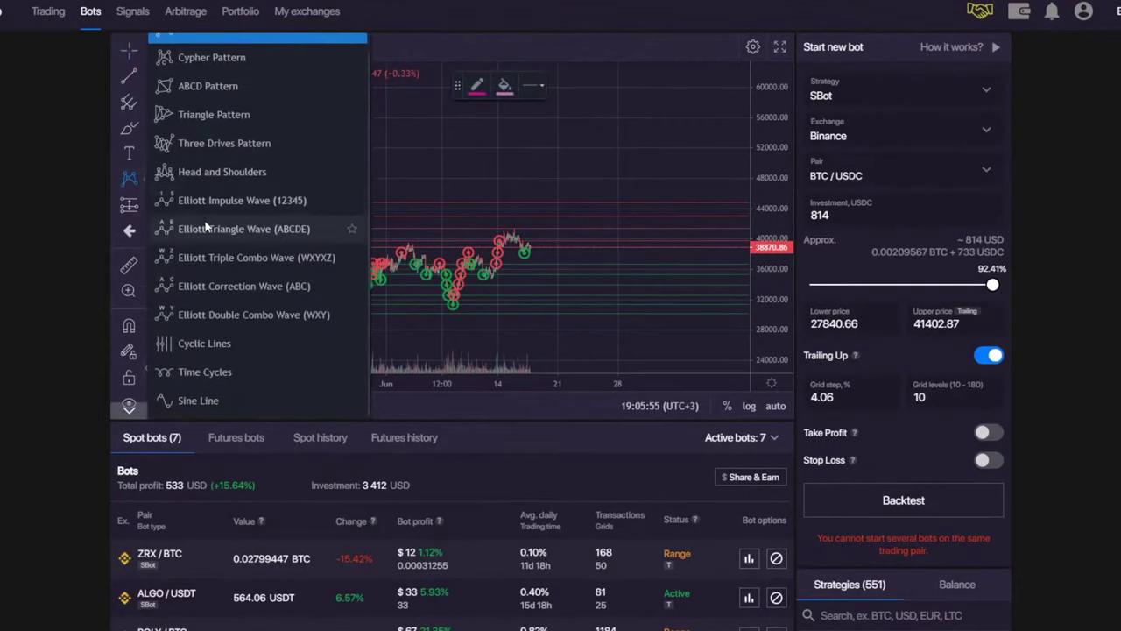
{"action": "left_click", "coordinate": [445, 136]}
{"action": "left_click", "coordinate": [405, 185]}
{"action": "left_click", "coordinate": [572, 137]}
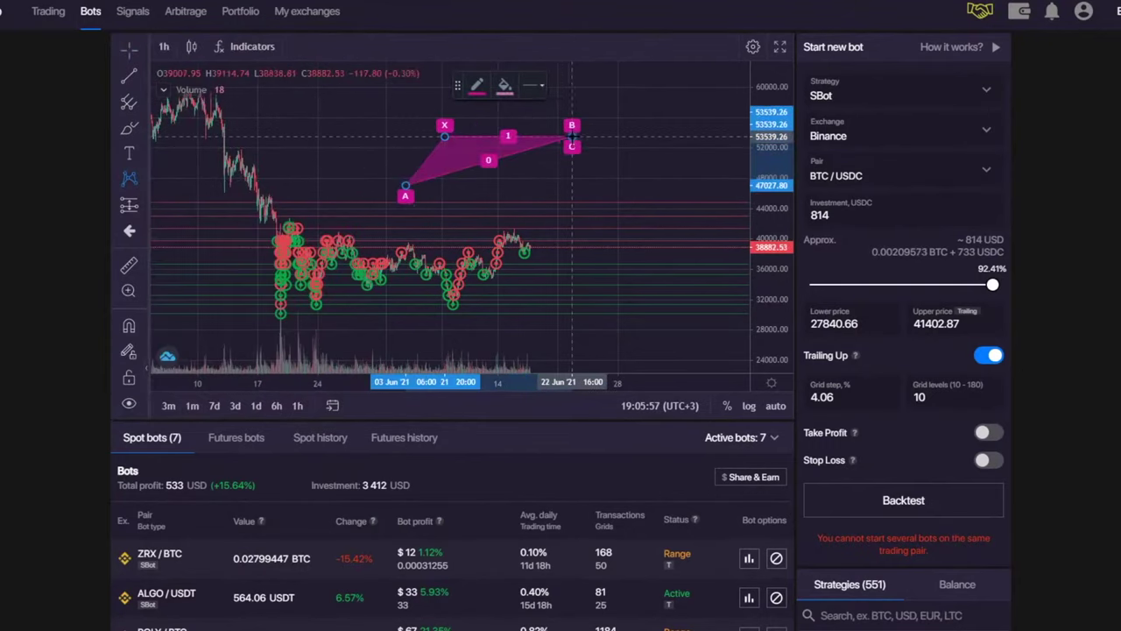
{"action": "left_click", "coordinate": [572, 137]}
{"action": "left_click", "coordinate": [571, 136]}
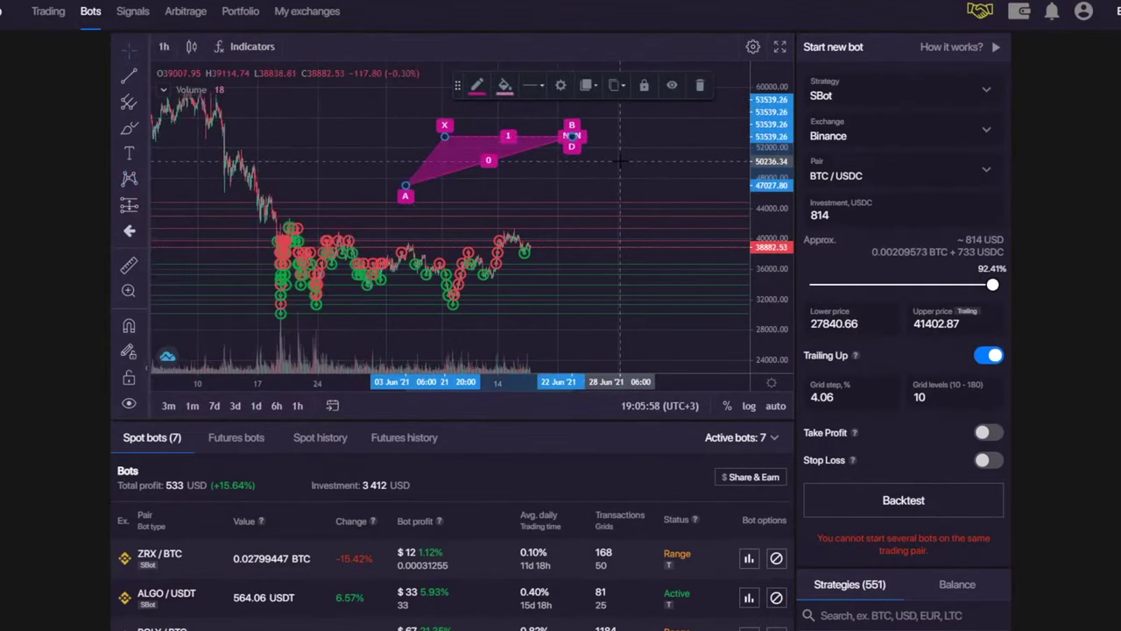
{"action": "left_click", "coordinate": [700, 85]}
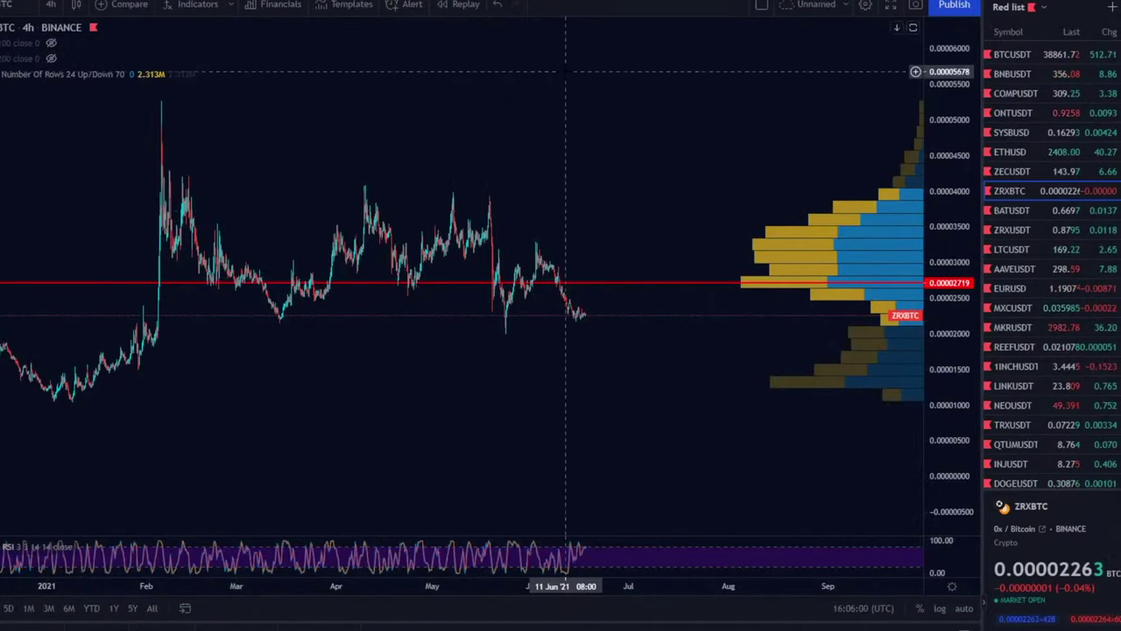
- Switch back to the trading bots page with the BTC / USDC chart
{"action": "left_click", "coordinate": [578, 2]}
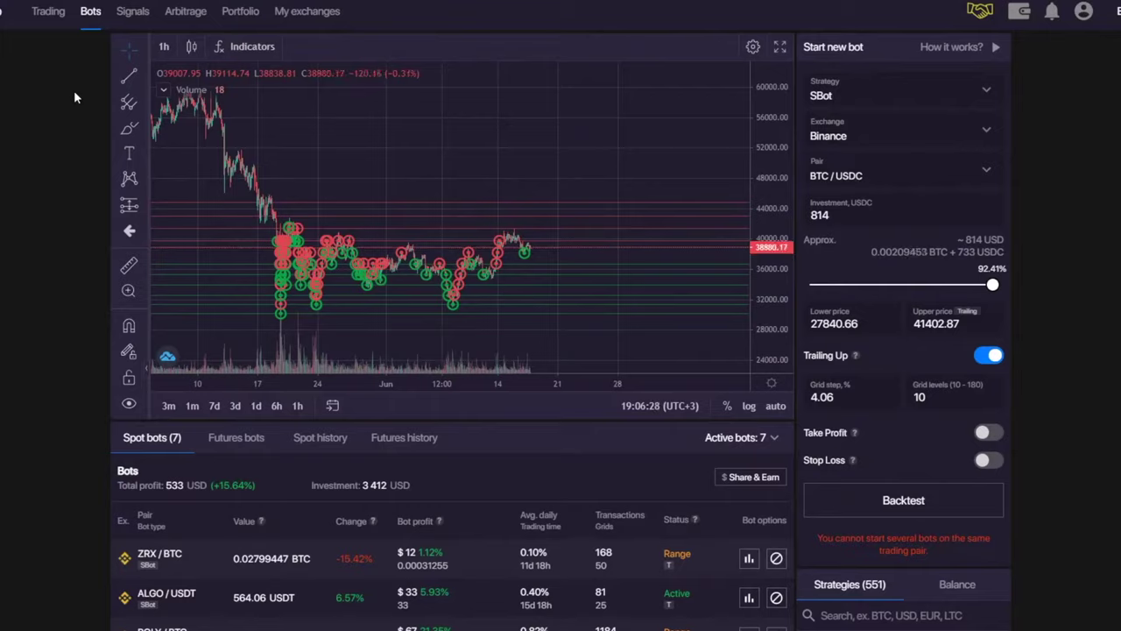
{"action": "left_click", "coordinate": [888, 100]}
{"action": "left_click", "coordinate": [1045, 119]}
{"action": "left_click", "coordinate": [954, 107]}
{"action": "left_click", "coordinate": [1068, 126]}
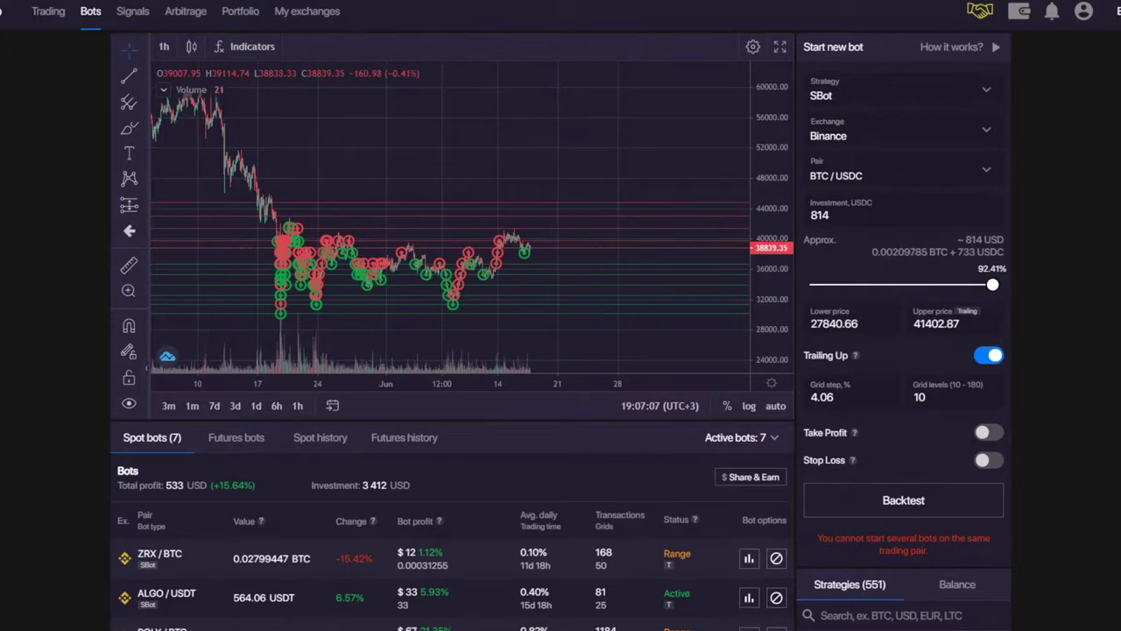
- Open the LTC / USDT bot's chart and examine its recent buy and sell levels at different scales
{"action": "scroll", "coordinate": [600, 518], "scroll_direction": "down", "scroll_amount": 2}
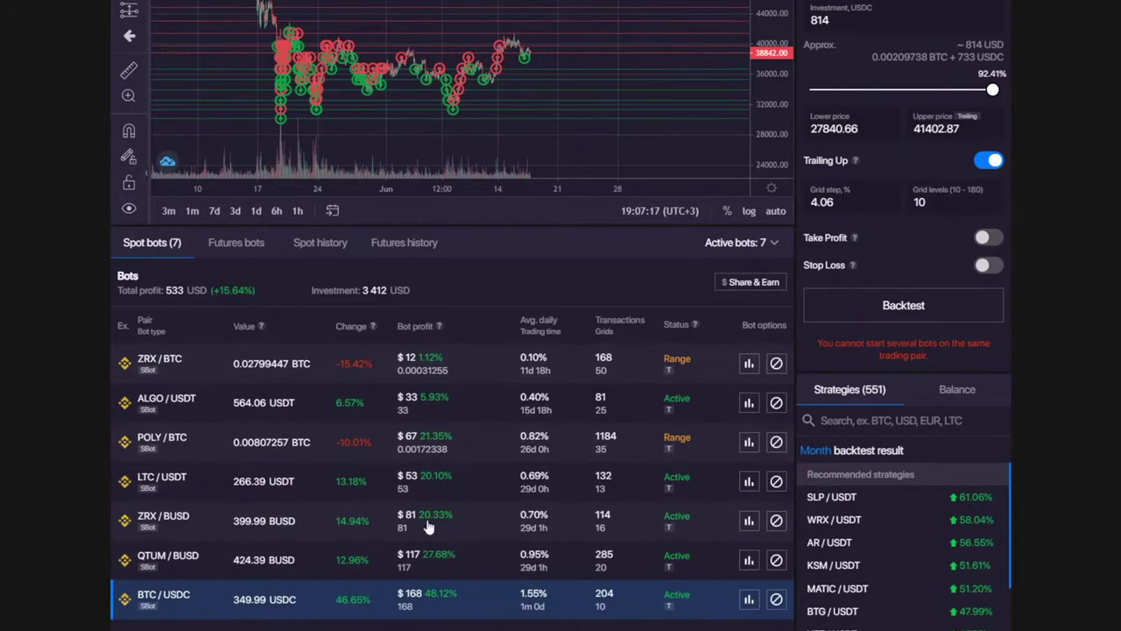
{"action": "left_click", "coordinate": [438, 484]}
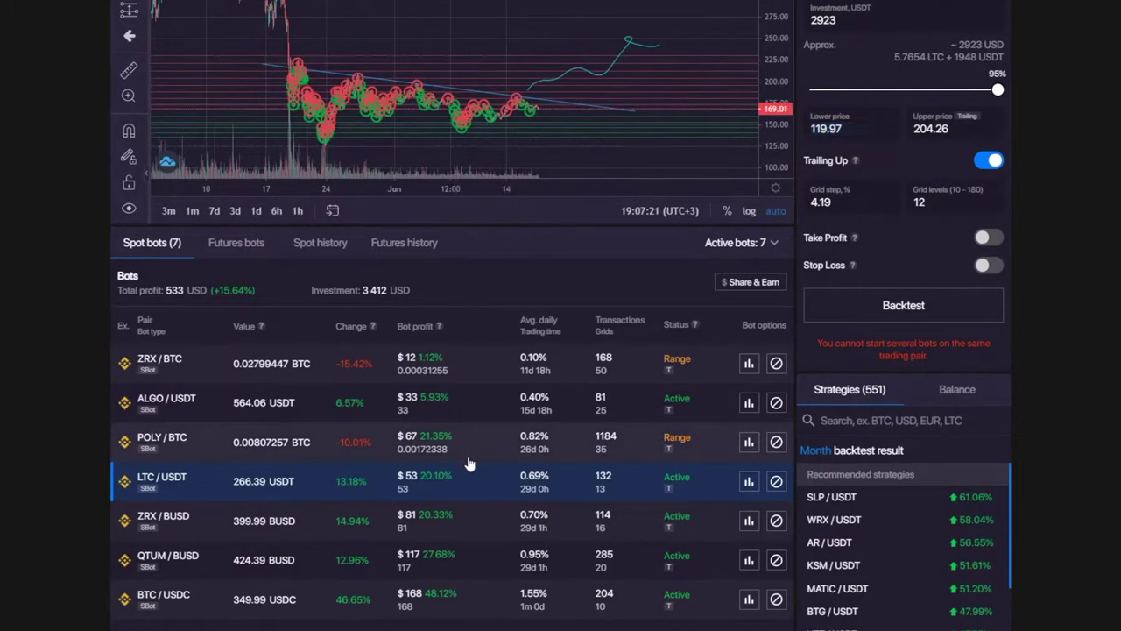
{"action": "left_click_drag", "start_coordinate": [764, 54], "coordinate": [763, 12]}
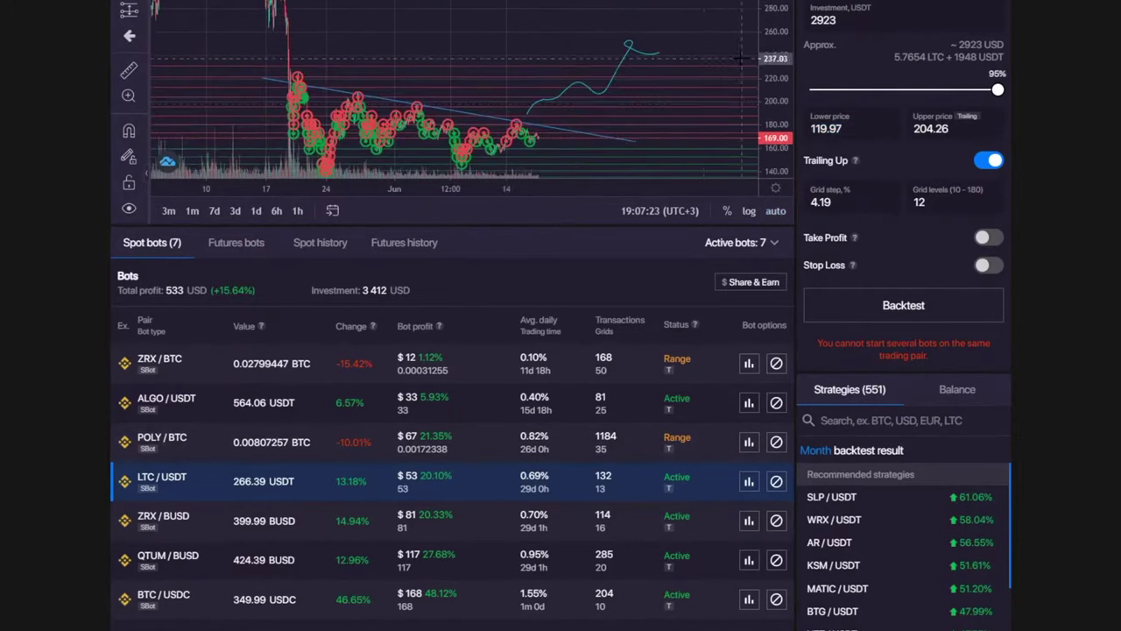
{"action": "left_click_drag", "start_coordinate": [421, 145], "coordinate": [426, 82]}
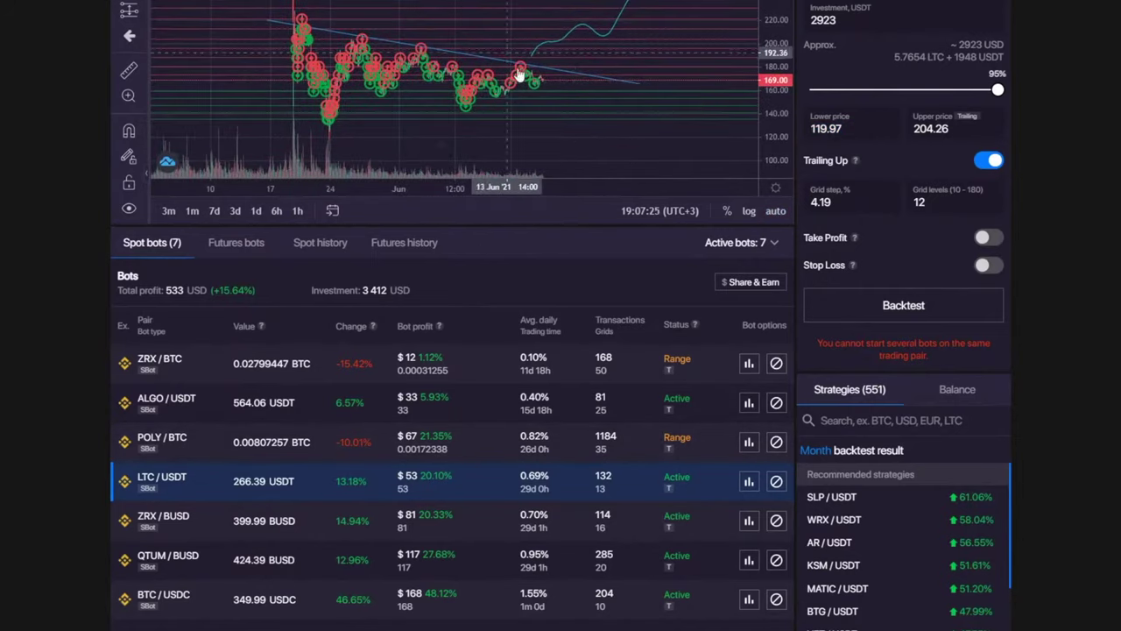
{"action": "scroll", "coordinate": [495, 117], "scroll_direction": "up", "scroll_amount": 4}
{"action": "left_click_drag", "start_coordinate": [779, 143], "coordinate": [780, 26]}
{"action": "left_click_drag", "start_coordinate": [584, 144], "coordinate": [649, 14]}
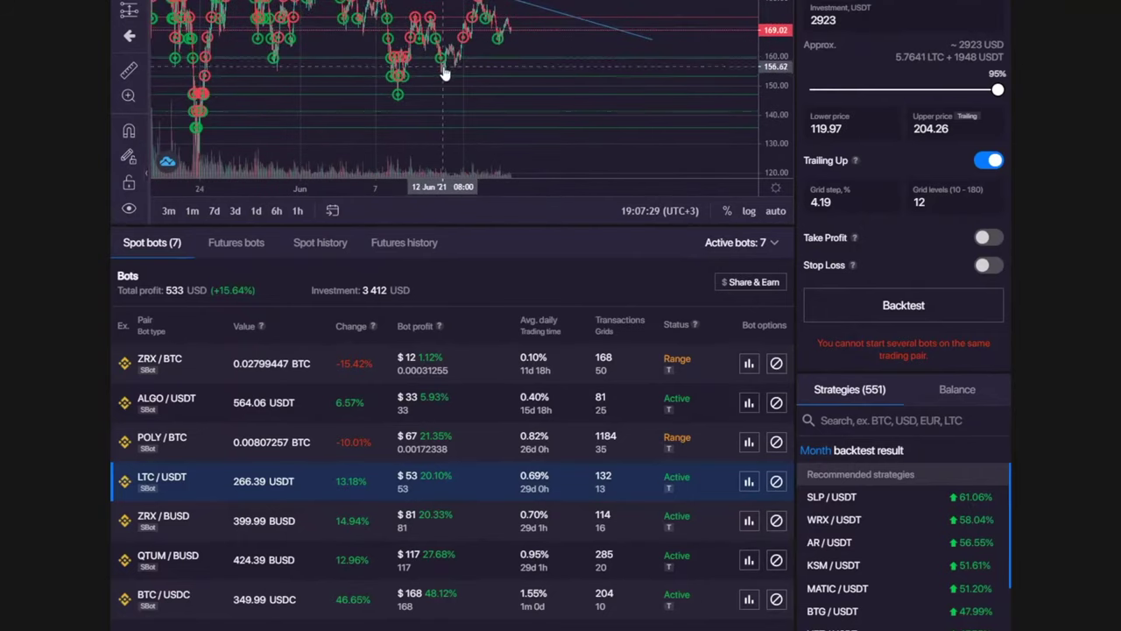
{"action": "scroll", "coordinate": [491, 79], "scroll_direction": "down", "scroll_amount": 3}
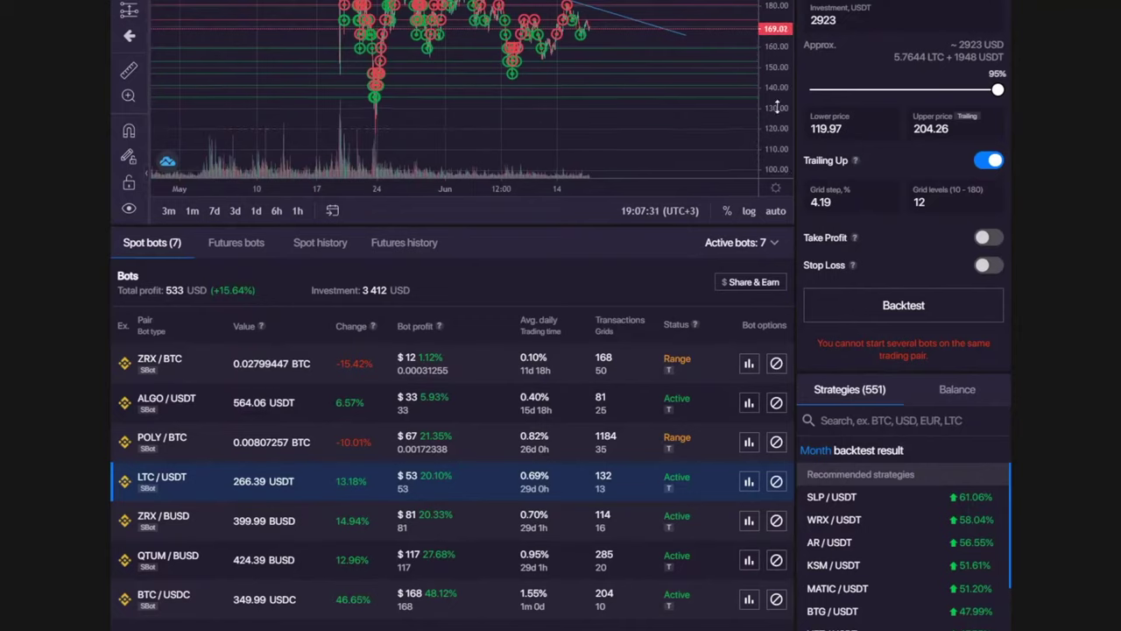
{"action": "scroll", "coordinate": [451, 443], "scroll_direction": "up", "scroll_amount": 1}
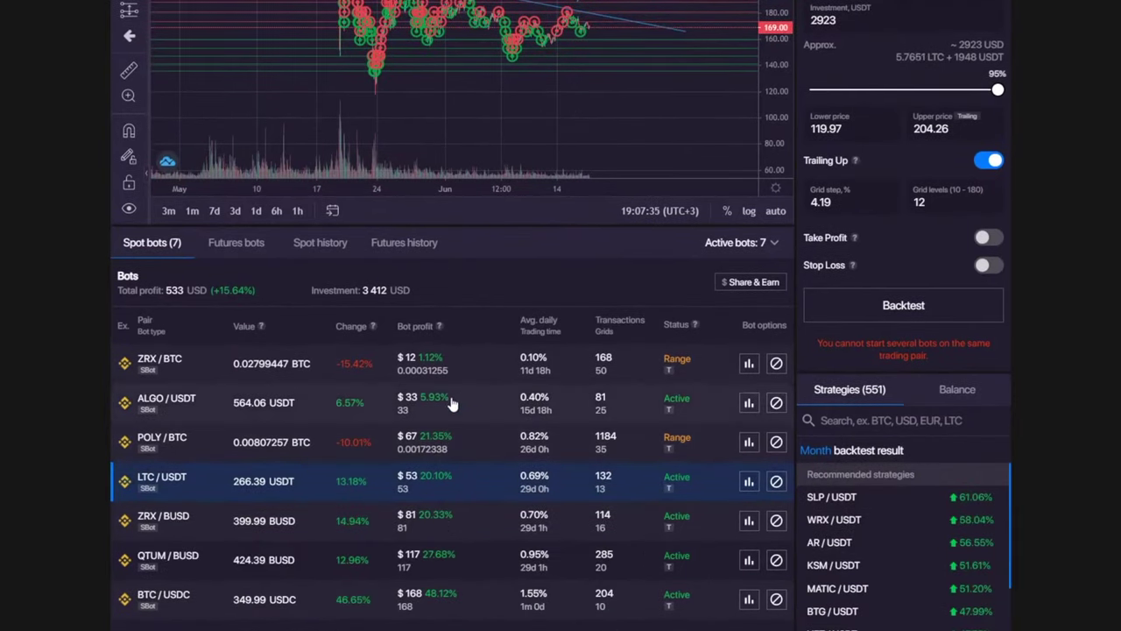
- Sketch a falling price path from about 18 May on the LTC / USDT chart with the Brush, and delete the strokes
{"action": "scroll", "coordinate": [455, 455], "scroll_direction": "up", "scroll_amount": 3}
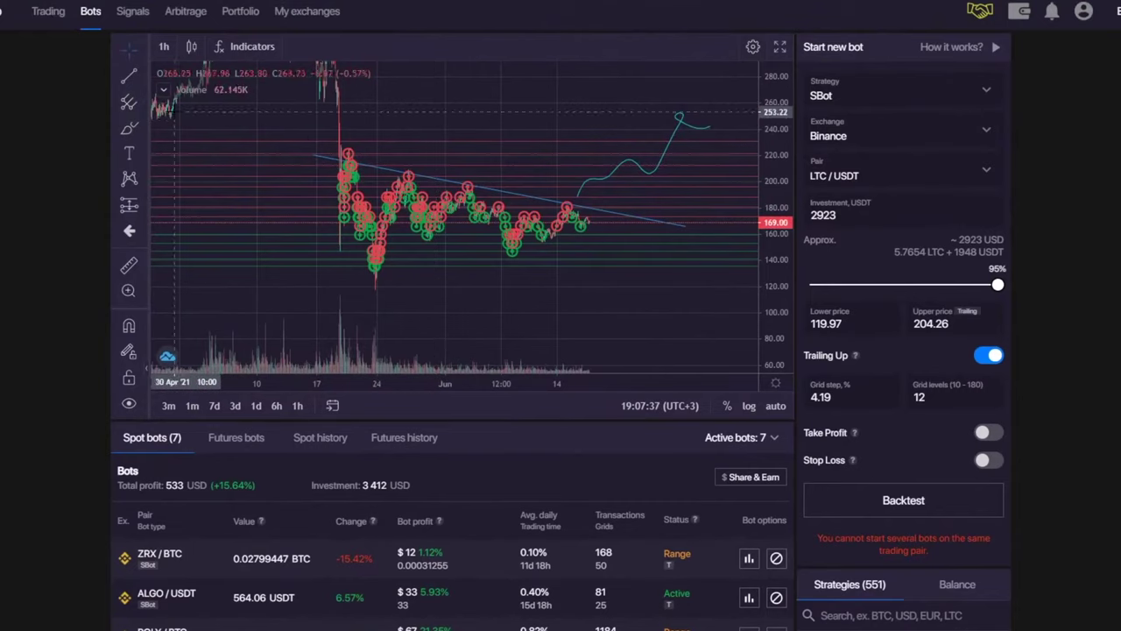
{"action": "left_click", "coordinate": [128, 128]}
{"action": "left_click_drag", "start_coordinate": [325, 160], "coordinate": [665, 220]}
{"action": "left_click", "coordinate": [727, 85]}
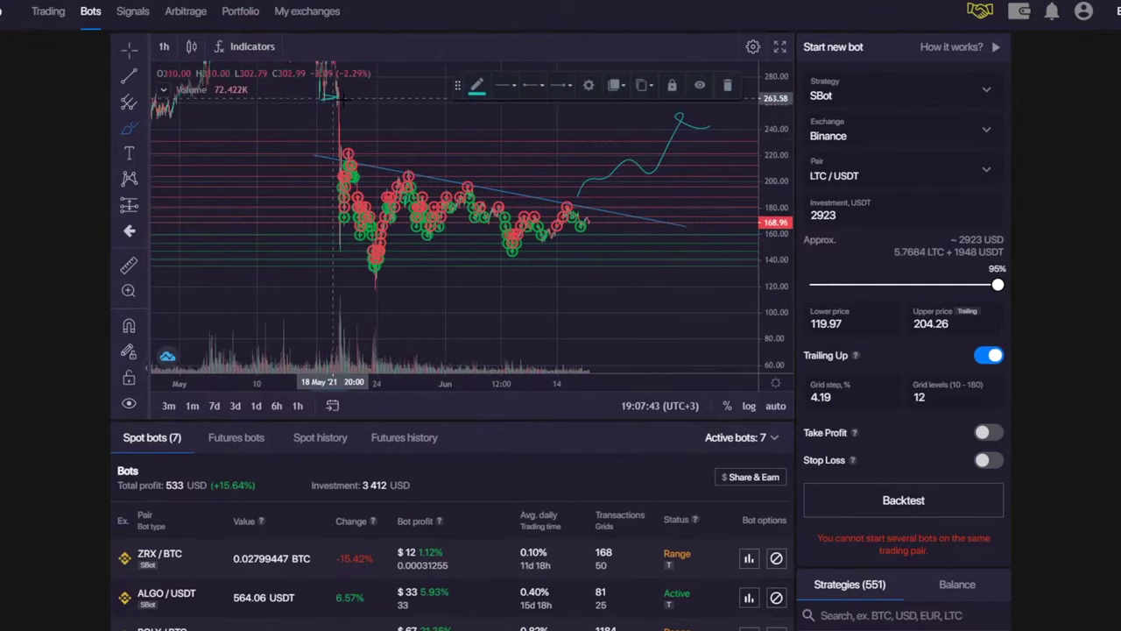
{"action": "mouse_move", "coordinate": [325, 94]}
{"action": "left_mouse_down"}
{"action": "mouse_move", "coordinate": [365, 118]}
{"action": "mouse_move", "coordinate": [375, 165]}
{"action": "left_mouse_up"}
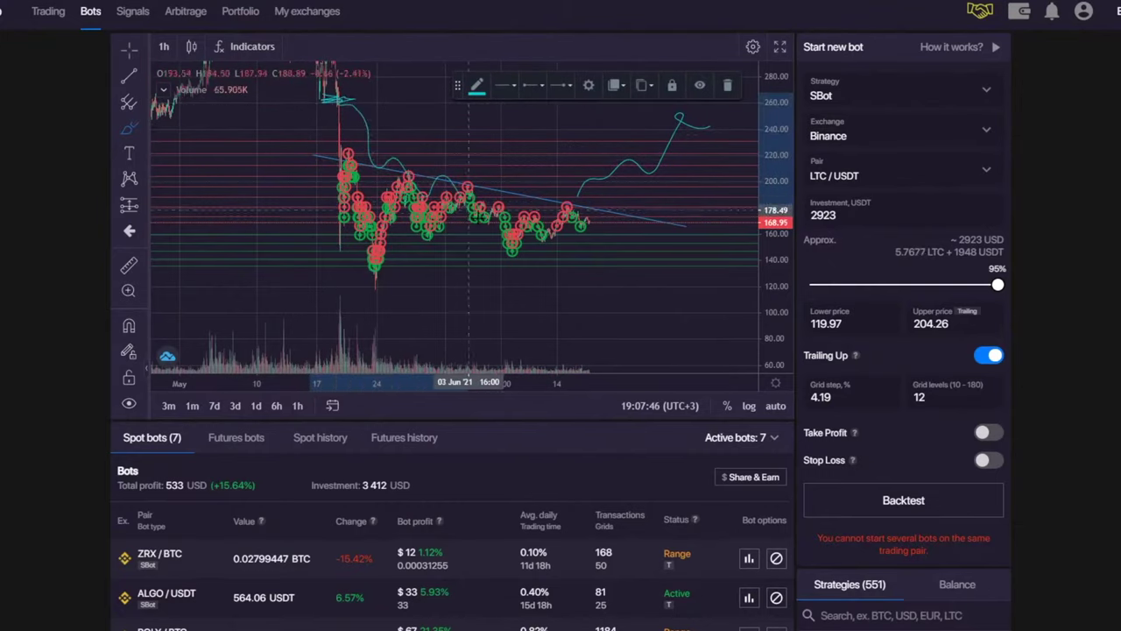
{"action": "left_click", "coordinate": [724, 86]}
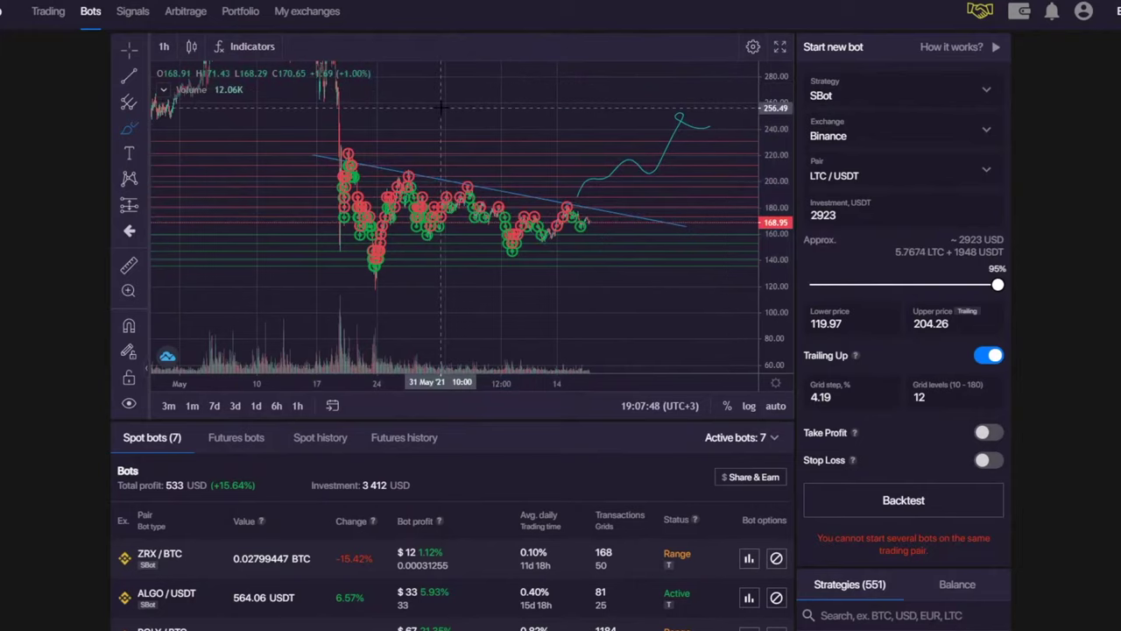
- Remove all drawings, including the trend line and the rising forecast curve, from the LTC / USDT chart
{"action": "left_click_drag", "start_coordinate": [771, 116], "coordinate": [772, 157]}
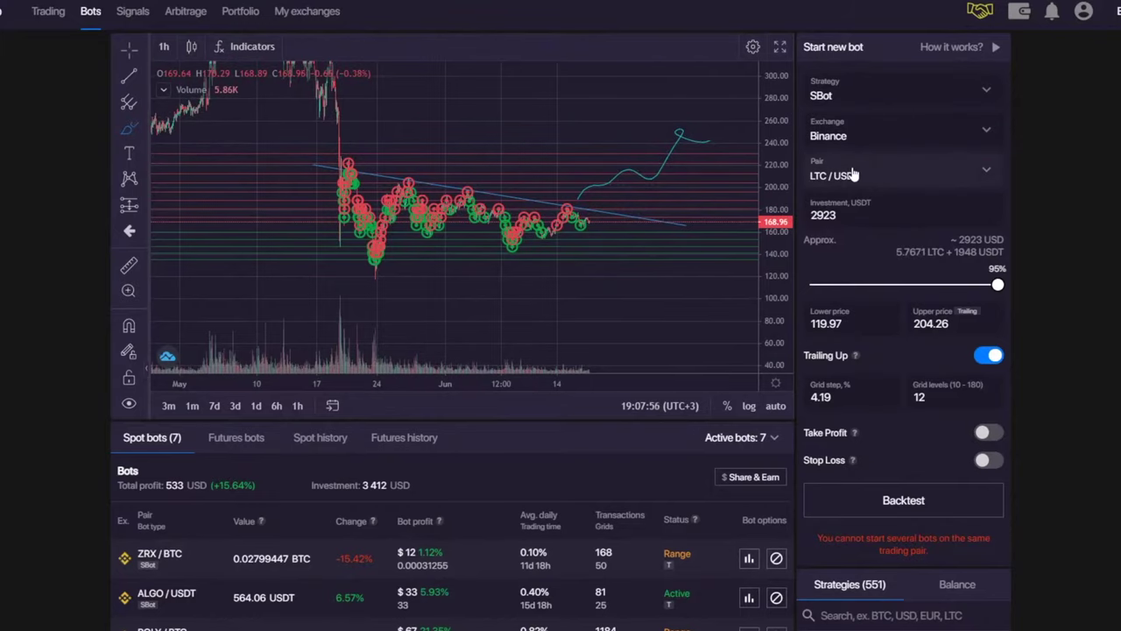
{"action": "scroll", "coordinate": [526, 350], "scroll_direction": "down", "scroll_amount": 4}
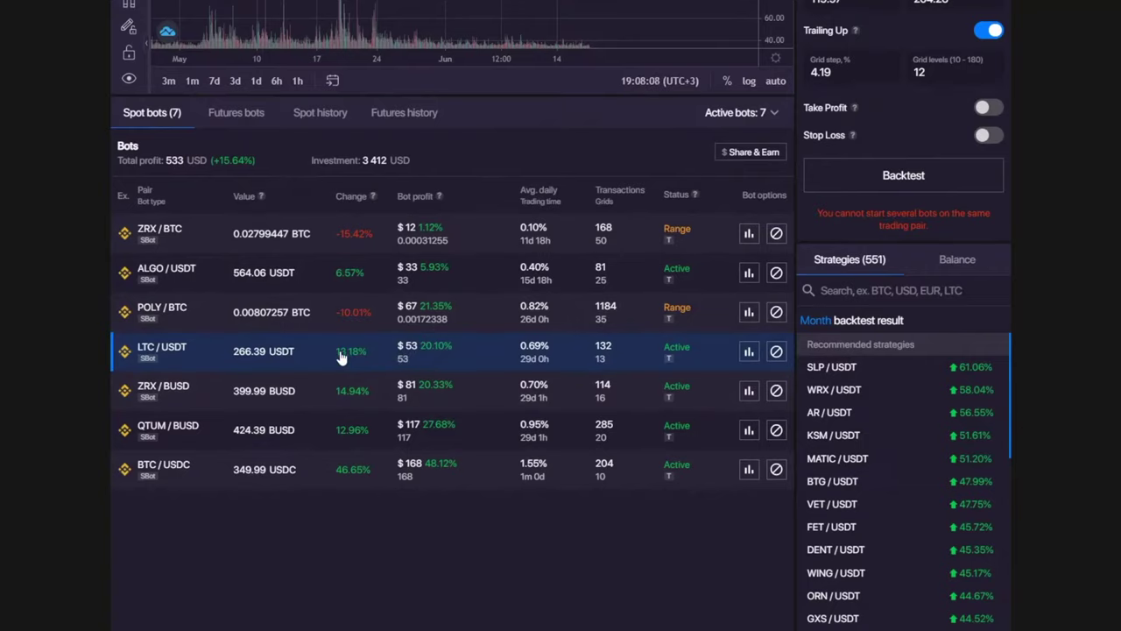
{"action": "scroll", "coordinate": [354, 361], "scroll_direction": "up", "scroll_amount": 2}
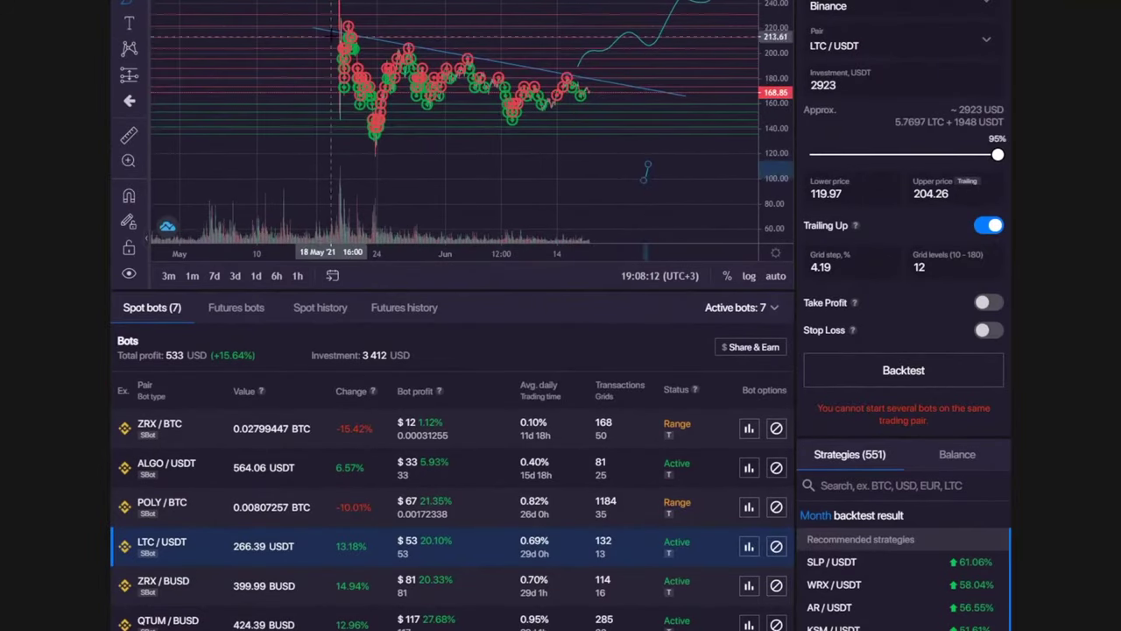
{"action": "right_click", "coordinate": [716, 193]}
{"action": "left_click", "coordinate": [721, 187]}
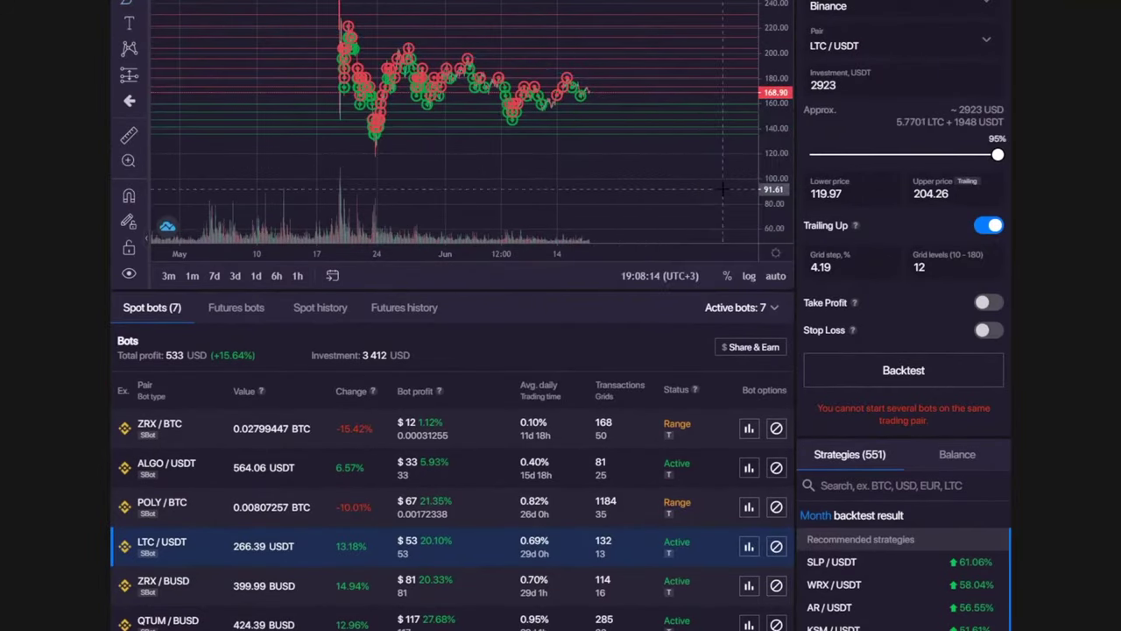
- Compare the charts and results of the ZRX / BTC and POLY / BTC bots
{"action": "scroll", "coordinate": [640, 270], "scroll_direction": "down", "scroll_amount": 2}
{"action": "scroll", "coordinate": [487, 255], "scroll_direction": "up", "scroll_amount": 1}
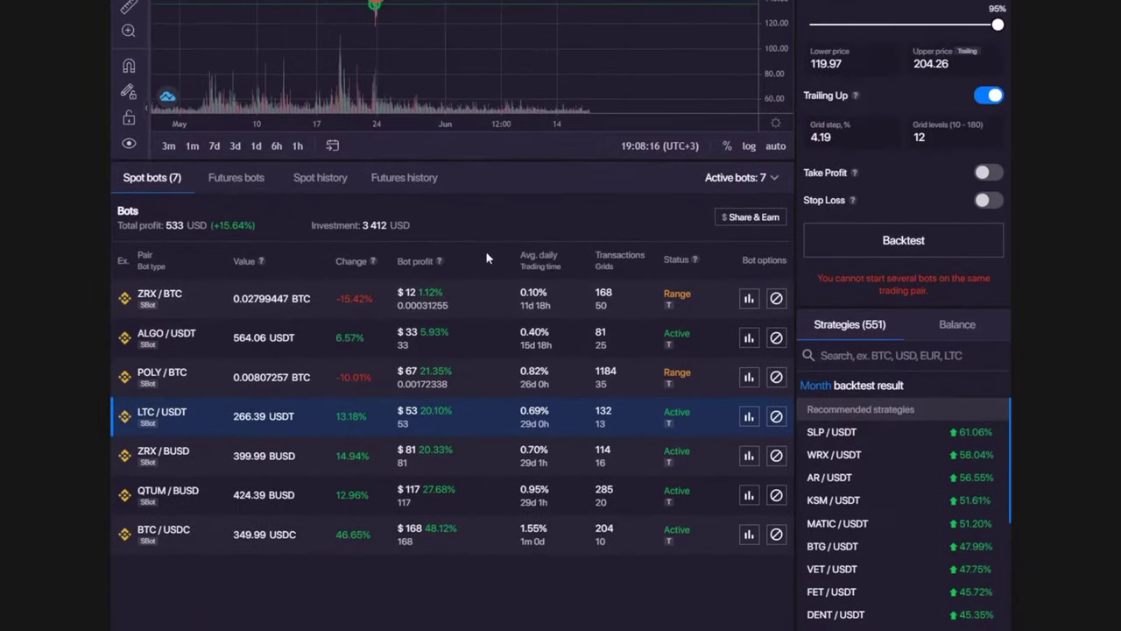
{"action": "left_click", "coordinate": [366, 303]}
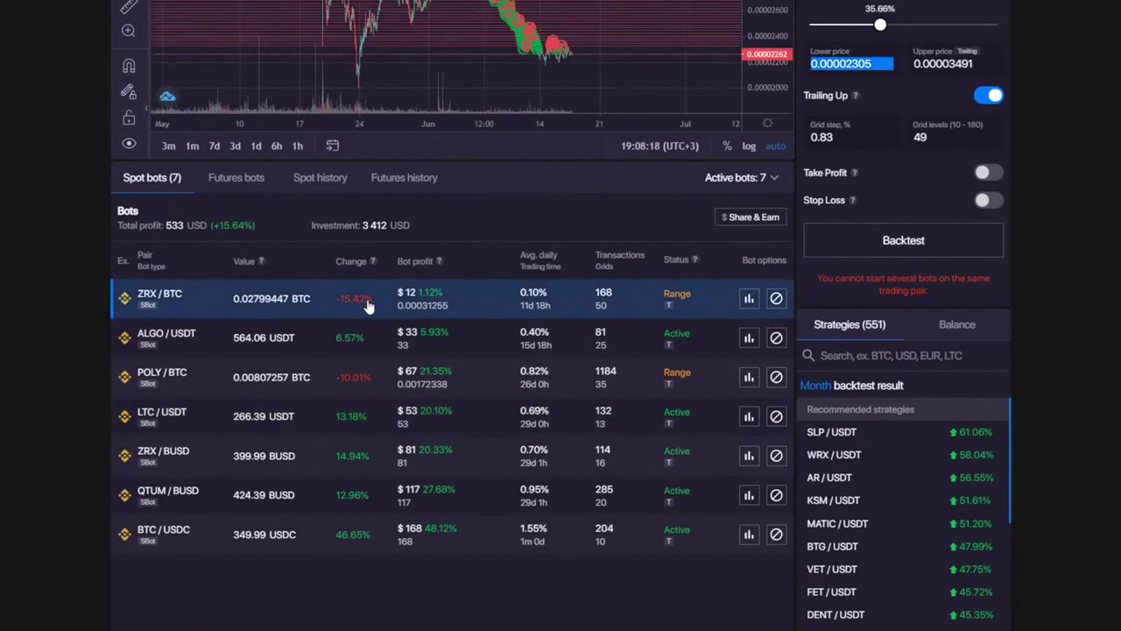
{"action": "left_click", "coordinate": [196, 375]}
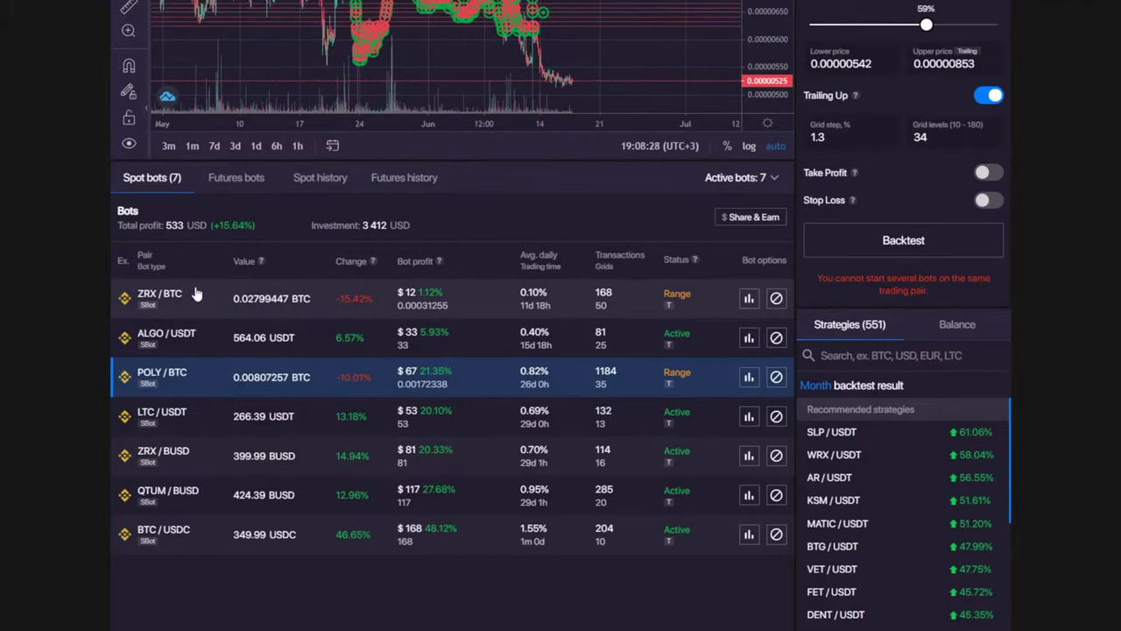
{"action": "left_click", "coordinate": [251, 298]}
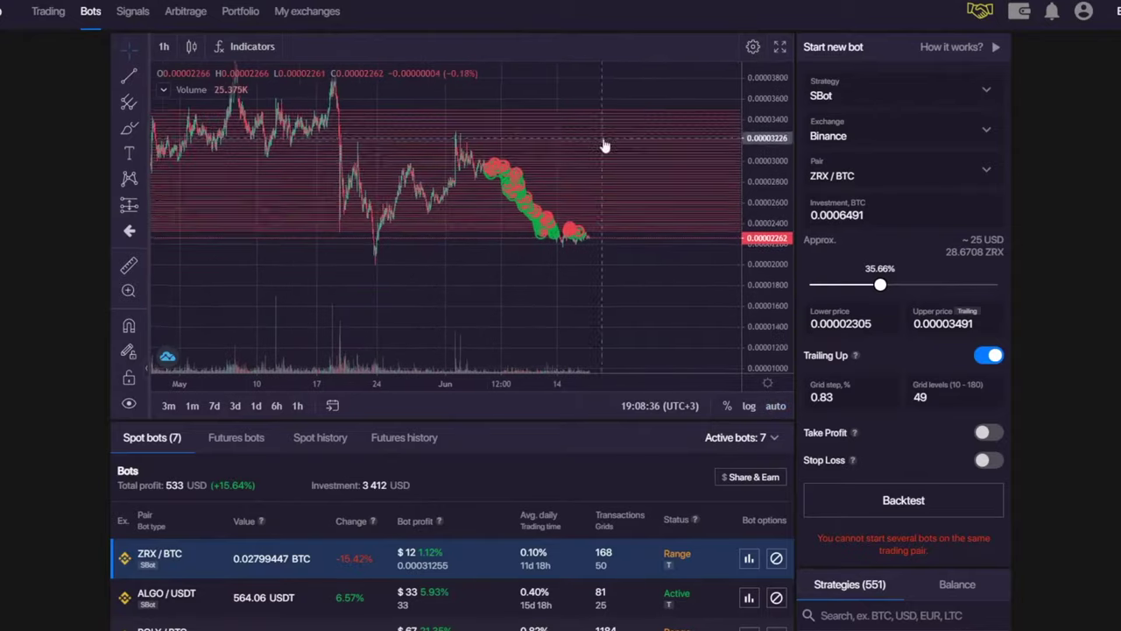
{"action": "scroll", "coordinate": [230, 560], "scroll_direction": "down", "scroll_amount": 2}
{"action": "left_click", "coordinate": [513, 499]}
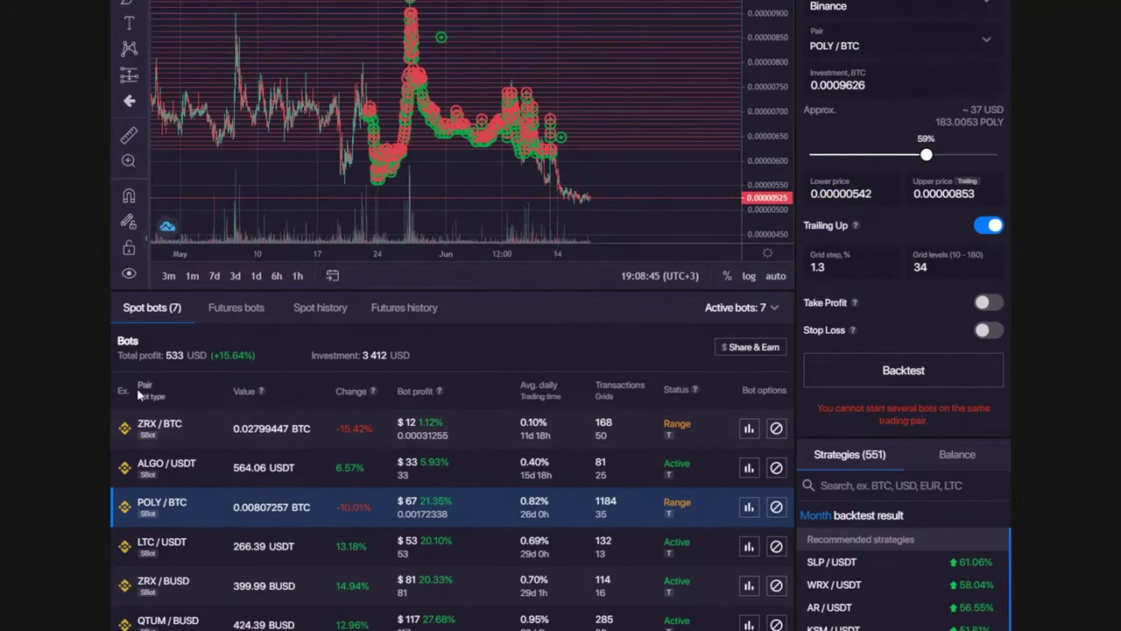
- Examine the POLY / BTC bot's grid against its price history and review the spot bots' profit and change figures
{"action": "left_click_drag", "start_coordinate": [778, 103], "coordinate": [778, 156]}
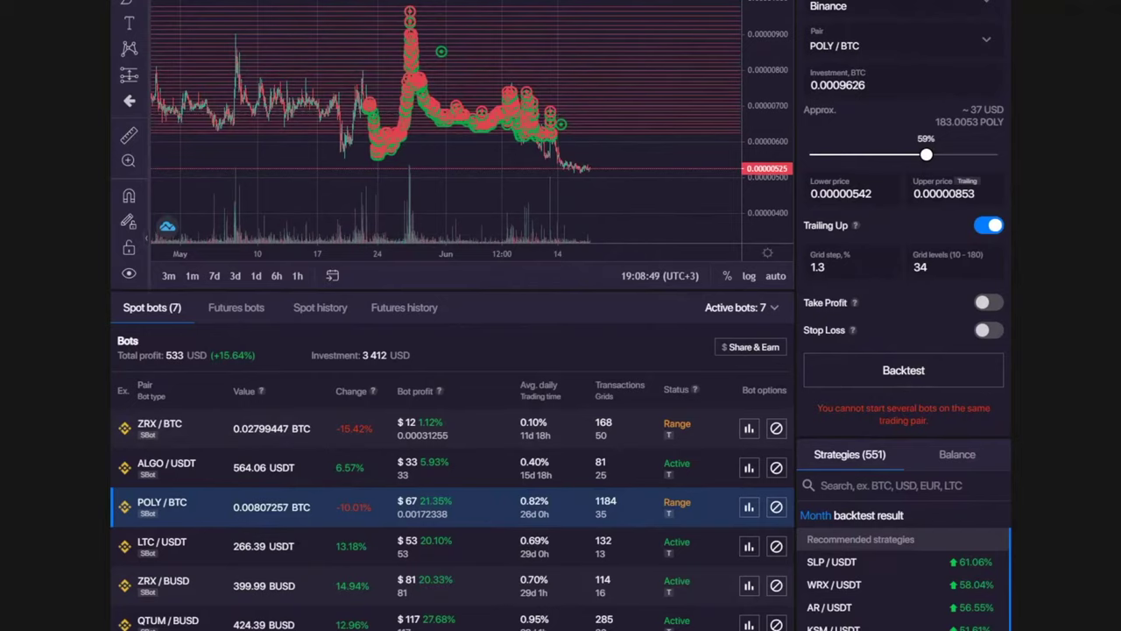
{"action": "scroll", "coordinate": [514, 506], "scroll_direction": "down", "scroll_amount": 3}
{"action": "scroll", "coordinate": [516, 512], "scroll_direction": "up", "scroll_amount": 2}
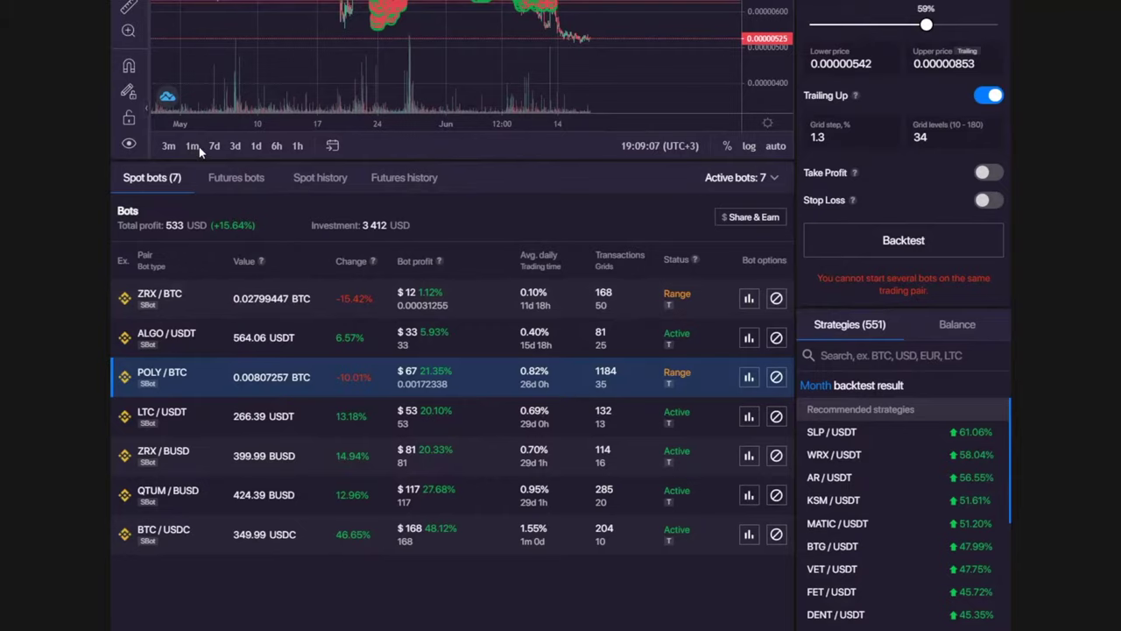
{"action": "scroll", "coordinate": [429, 219], "scroll_direction": "up", "scroll_amount": 3}
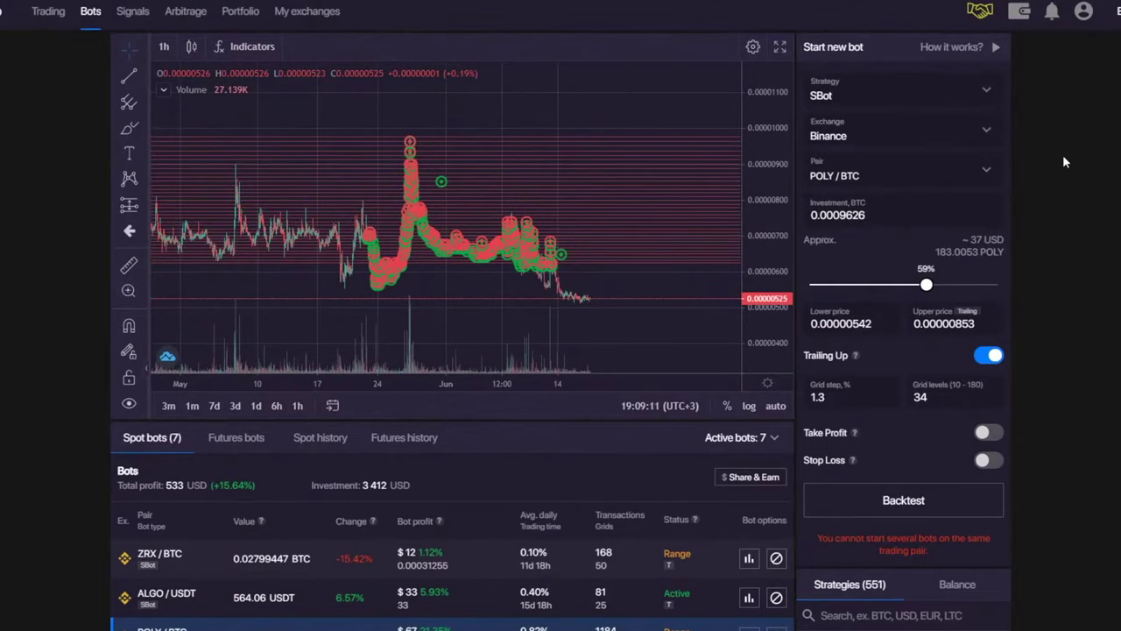
{"action": "scroll", "coordinate": [1064, 162], "scroll_direction": "down", "scroll_amount": 4}
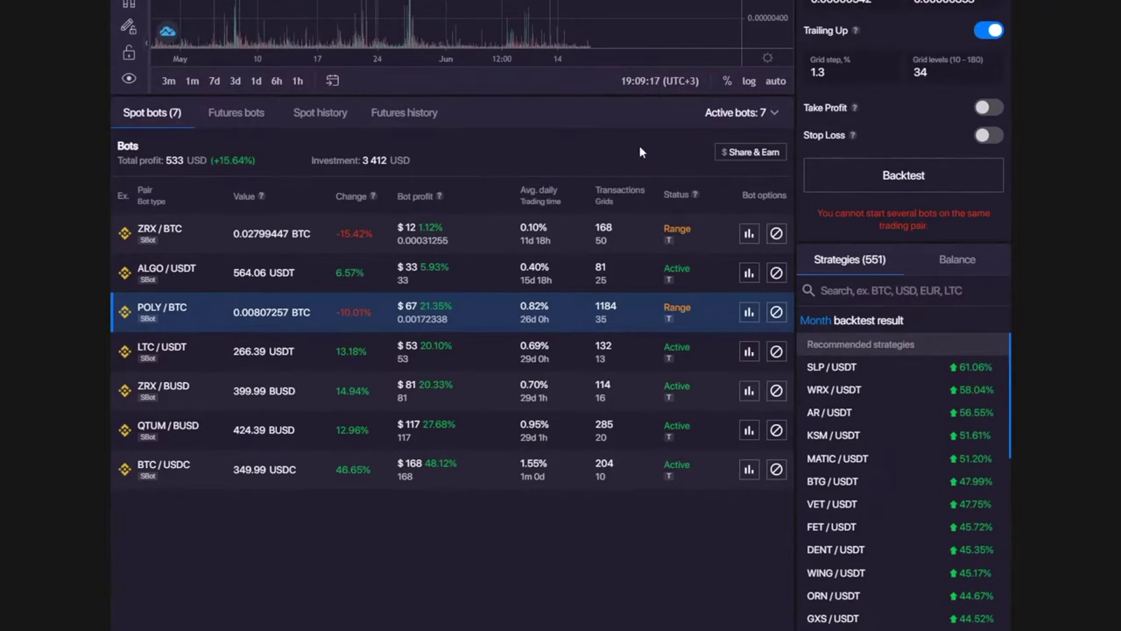
{"action": "scroll", "coordinate": [640, 151], "scroll_direction": "up", "scroll_amount": 4}
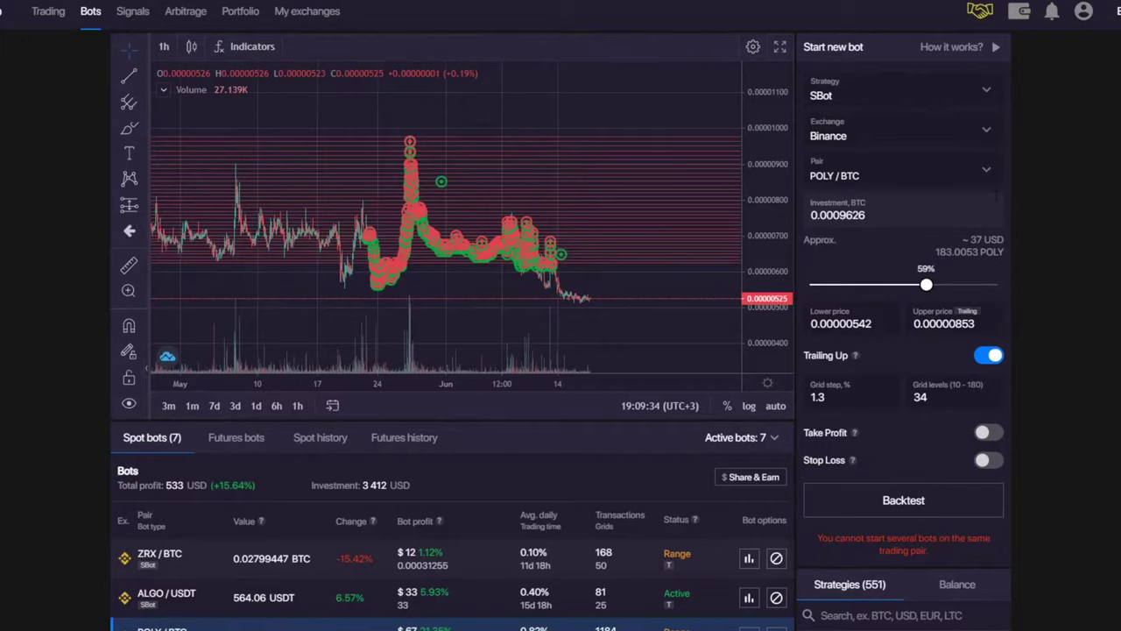
- Load the LTC / USDT bot's settings and switch Stop Loss and Take Profit on and off again
{"action": "scroll", "coordinate": [786, 455], "scroll_direction": "down", "scroll_amount": 2}
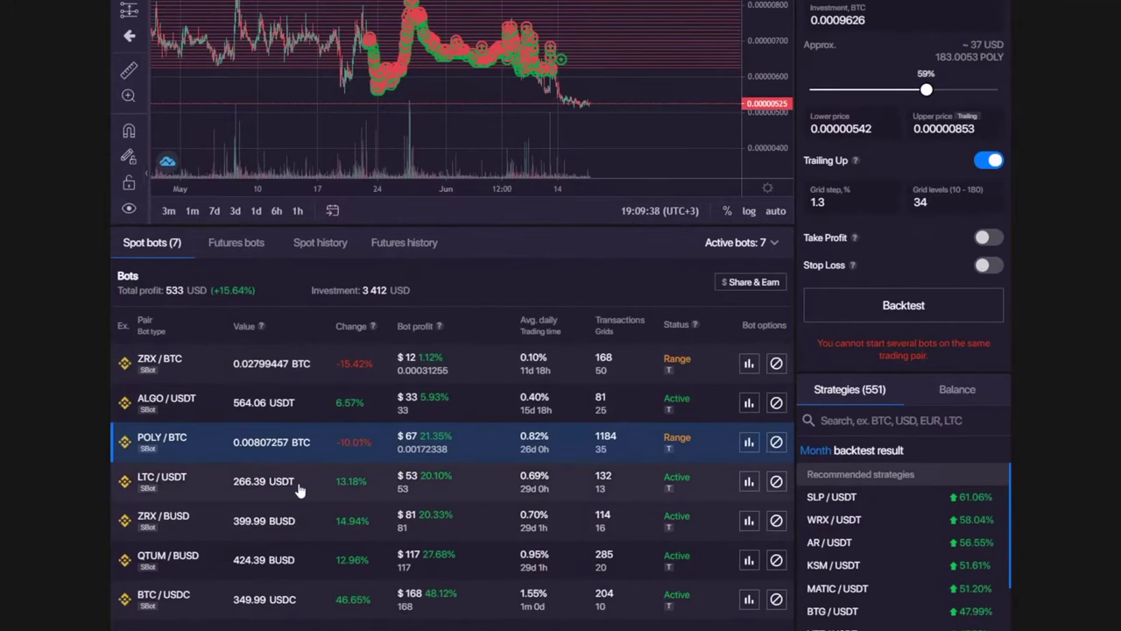
{"action": "left_click", "coordinate": [294, 496]}
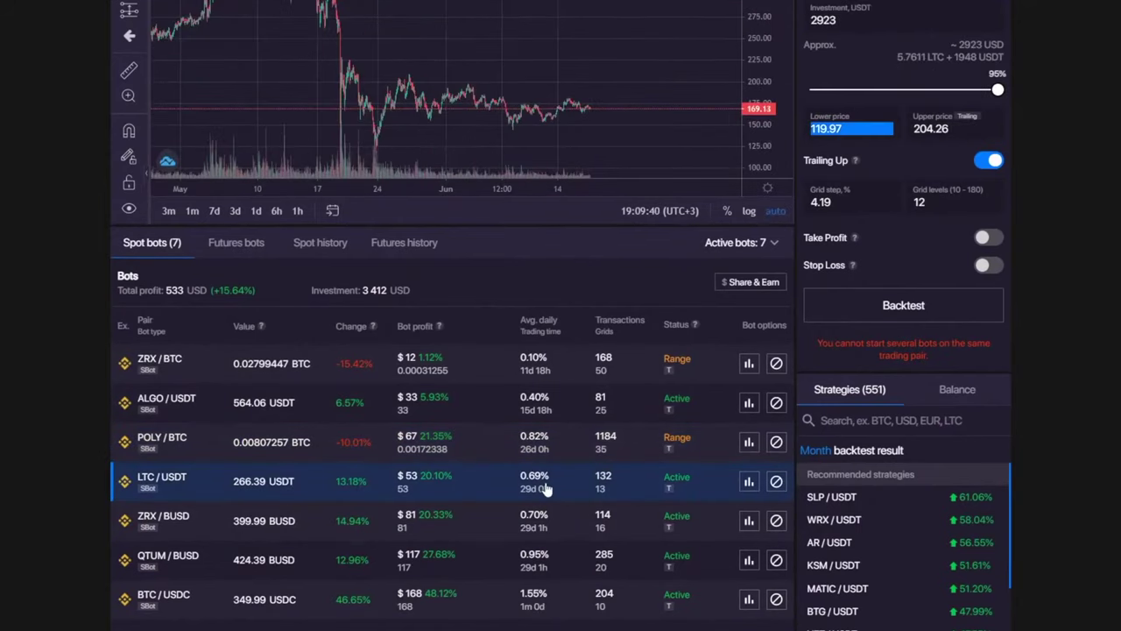
{"action": "left_click", "coordinate": [983, 266]}
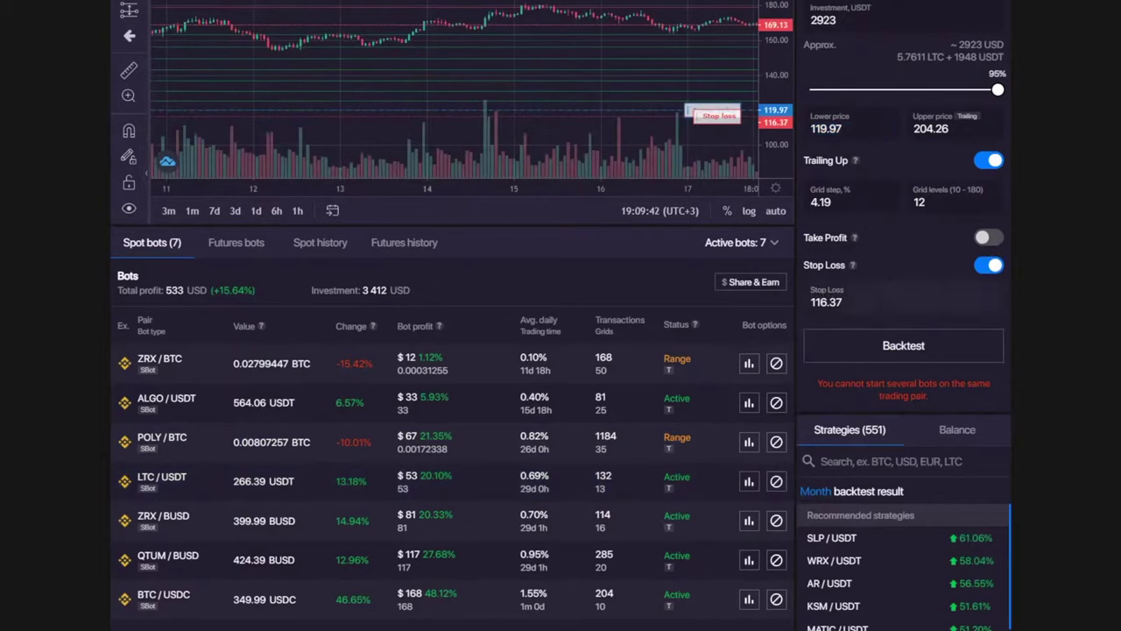
{"action": "left_click", "coordinate": [990, 266]}
{"action": "left_click", "coordinate": [988, 238]}
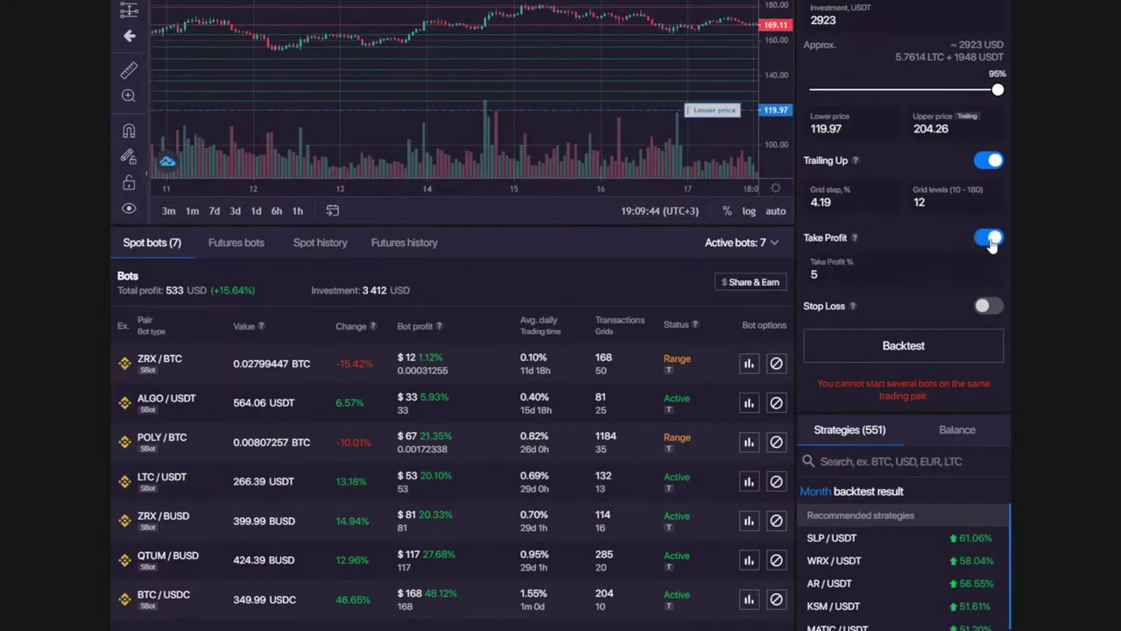
{"action": "left_click", "coordinate": [989, 237]}
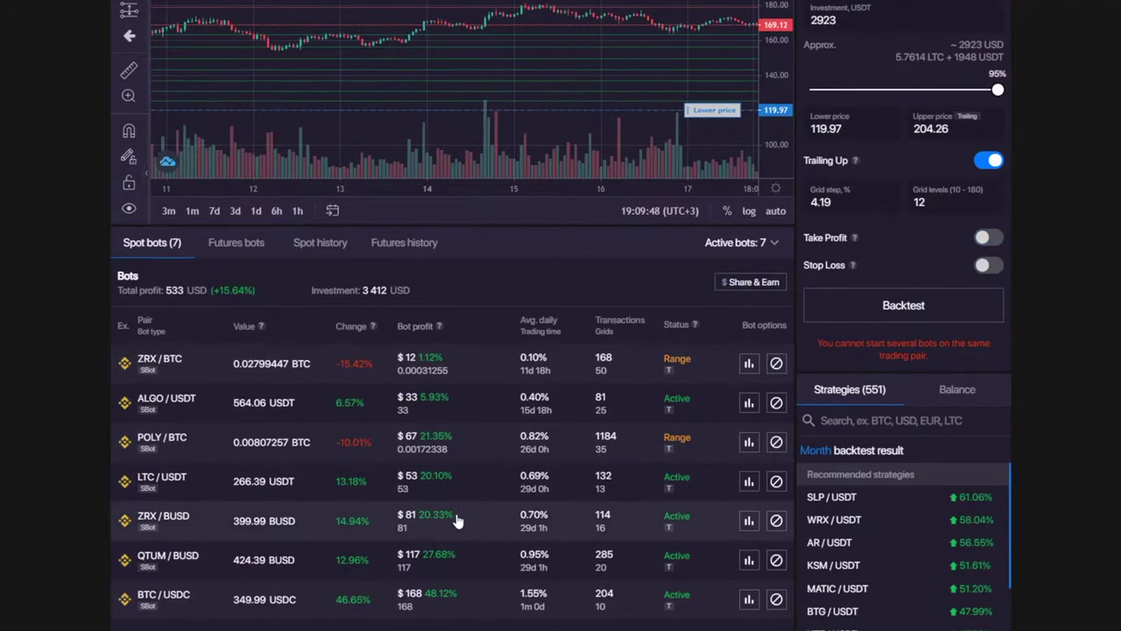
- Review the ZRX / BUSD and ALGO / USDT bots' profits alongside the available currency balances
{"action": "left_click_drag", "start_coordinate": [457, 517], "coordinate": [403, 521]}
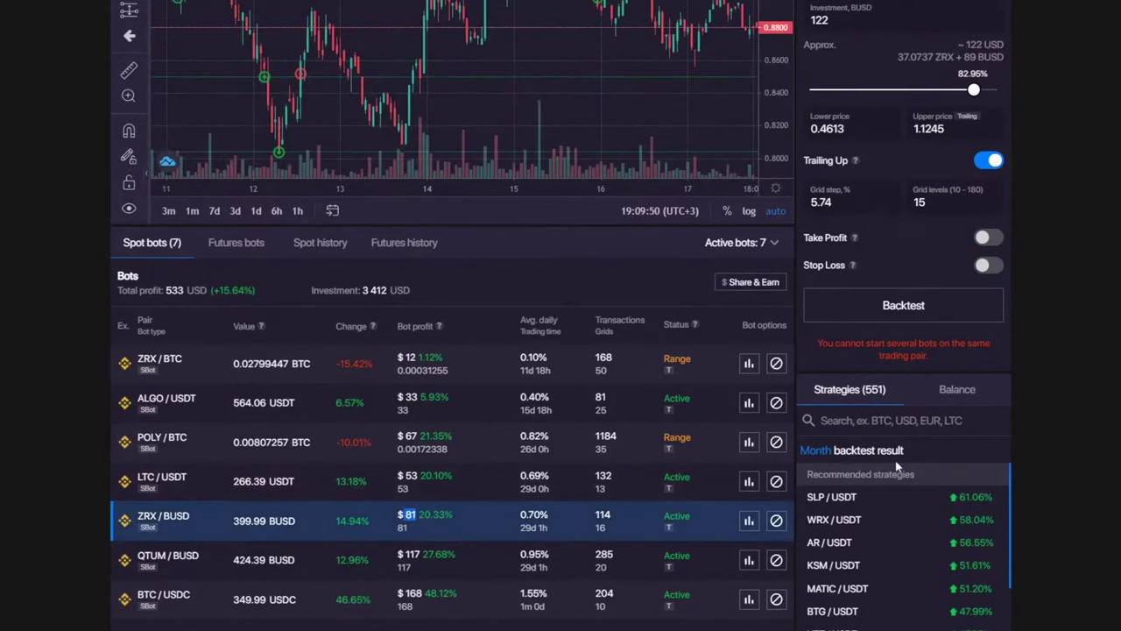
{"action": "left_click", "coordinate": [955, 390]}
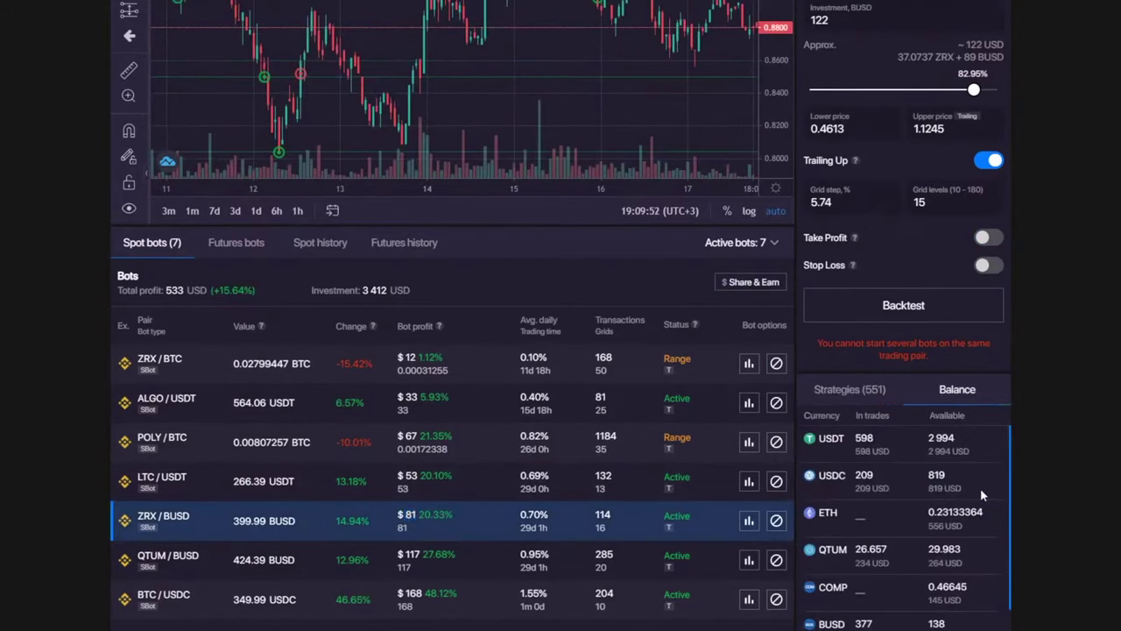
{"action": "left_click", "coordinate": [858, 390]}
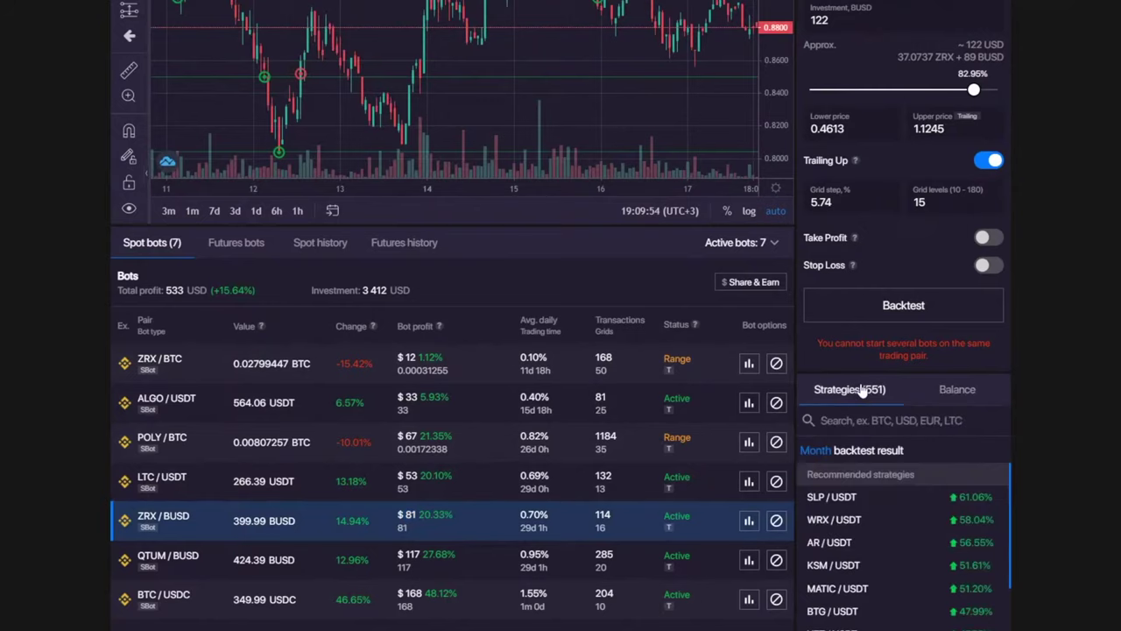
{"action": "left_click", "coordinate": [954, 389]}
{"action": "double_click", "coordinate": [410, 397]}
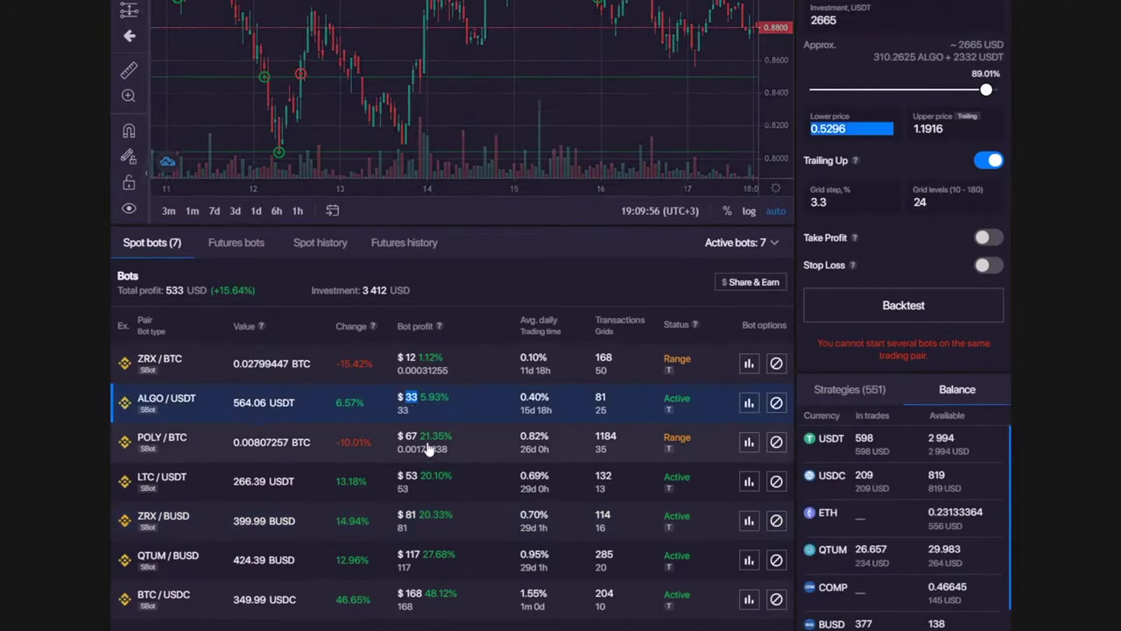
- Review the profits of the POLY / BTC, LTC / USDT, ZRX / BUSD and QTUM / BUSD bots, along with the total profit
{"action": "left_click", "coordinate": [418, 436]}
{"action": "double_click", "coordinate": [409, 476]}
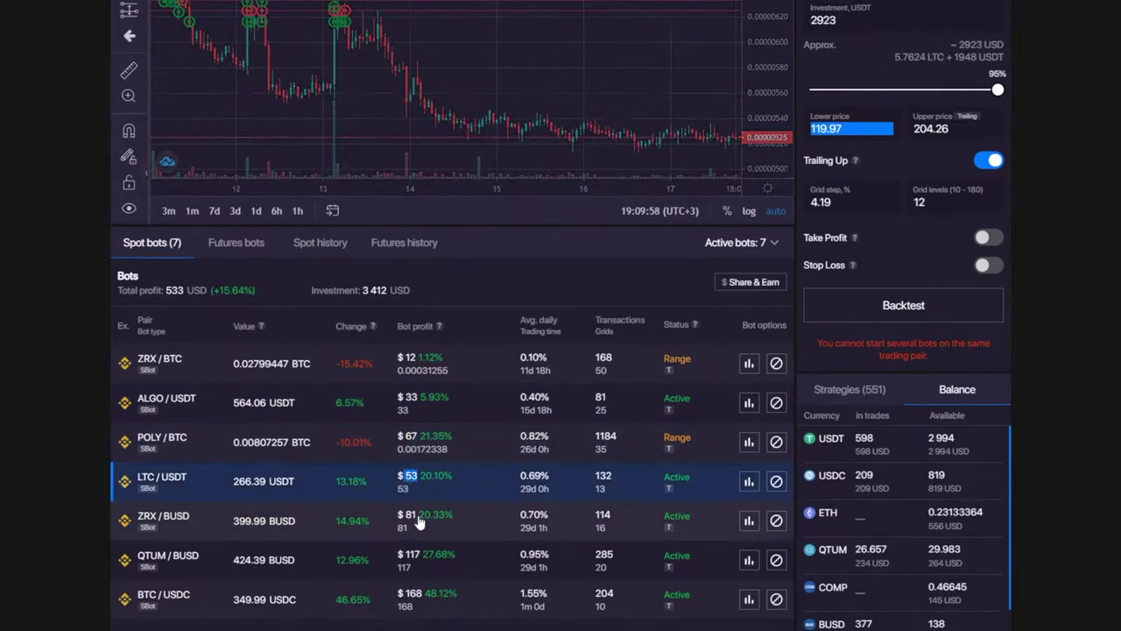
{"action": "left_click", "coordinate": [418, 521]}
{"action": "double_click", "coordinate": [409, 554]}
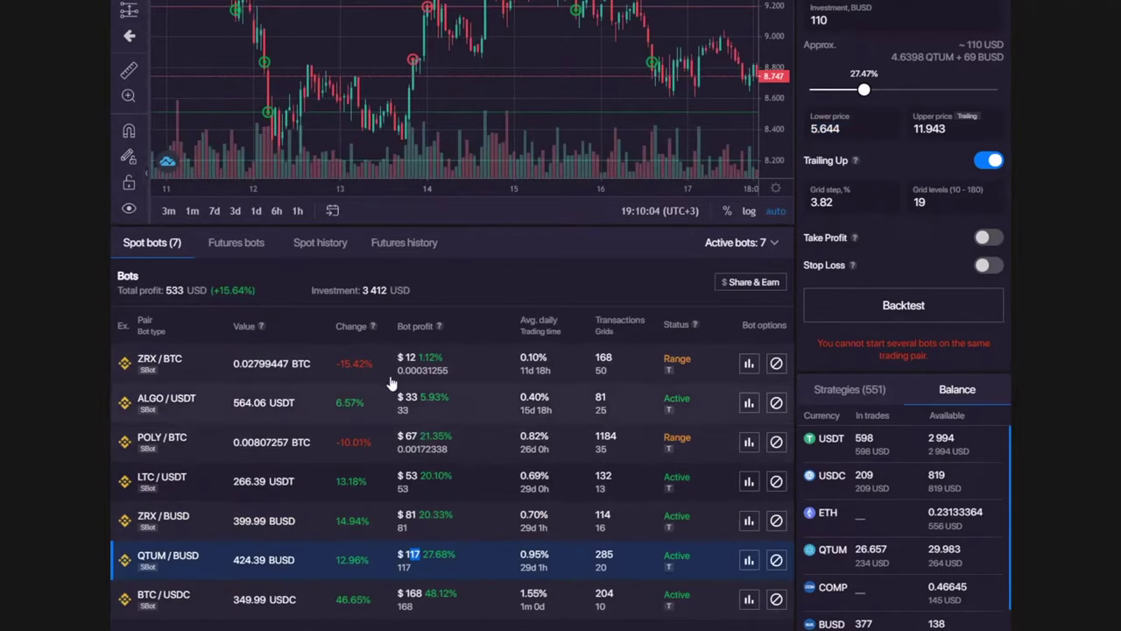
{"action": "left_click_drag", "start_coordinate": [163, 290], "coordinate": [206, 289]}
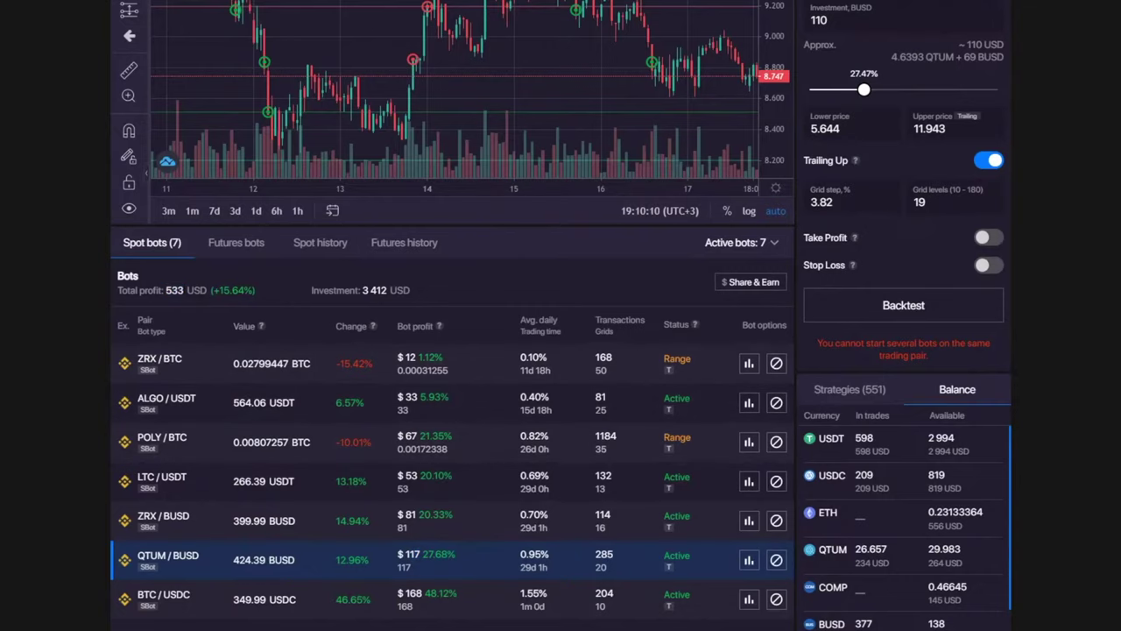
- Examine the QTUM / BUSD bot's executed orders and grid levels against the pair's longer price history
{"action": "scroll", "coordinate": [447, 312], "scroll_direction": "up", "scroll_amount": 3}
{"action": "scroll", "coordinate": [536, 229], "scroll_direction": "down", "scroll_amount": 8}
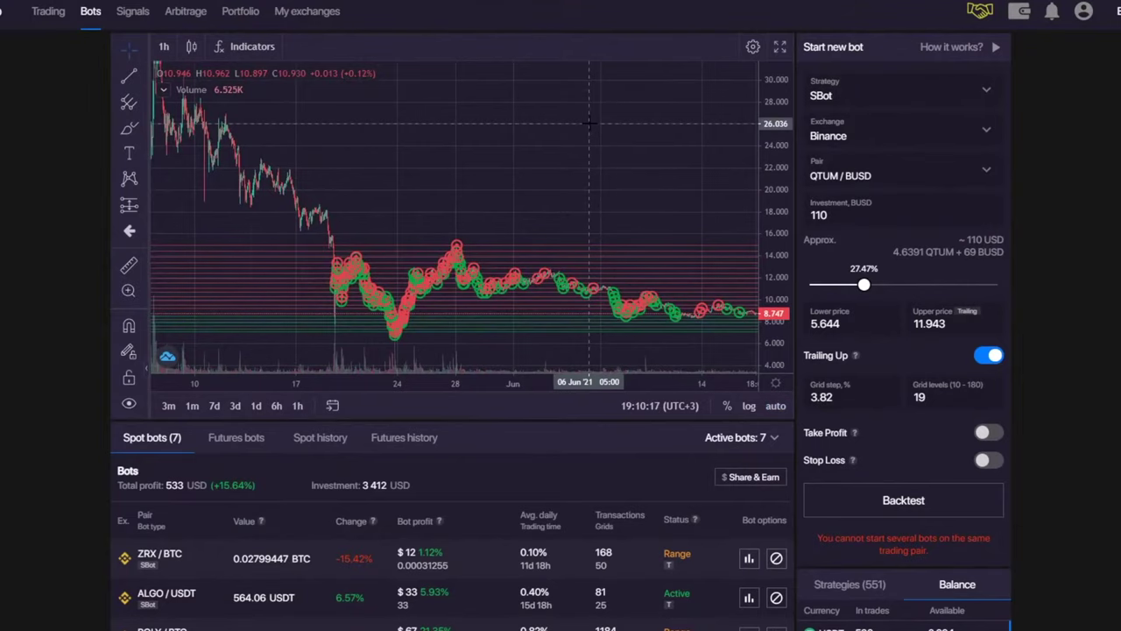
{"action": "scroll", "coordinate": [590, 123], "scroll_direction": "down", "scroll_amount": 1}
{"action": "scroll", "coordinate": [528, 417], "scroll_direction": "down", "scroll_amount": 2}
{"action": "scroll", "coordinate": [528, 417], "scroll_direction": "up", "scroll_amount": 2}
{"action": "scroll", "coordinate": [570, 233], "scroll_direction": "down", "scroll_amount": 4}
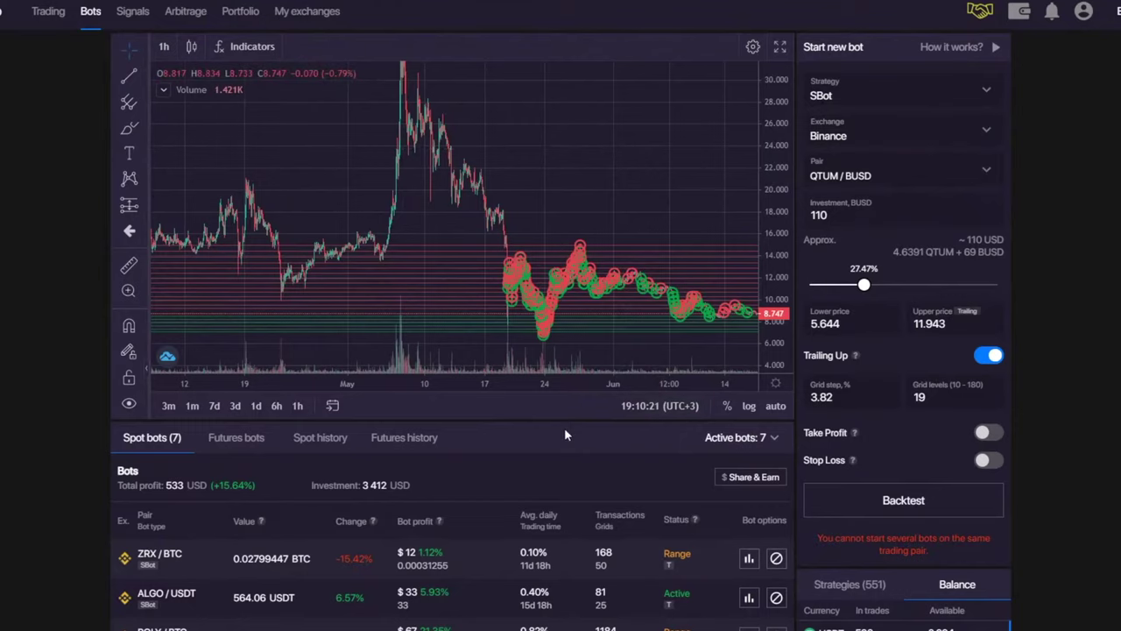
{"action": "scroll", "coordinate": [565, 434], "scroll_direction": "down", "scroll_amount": 3}
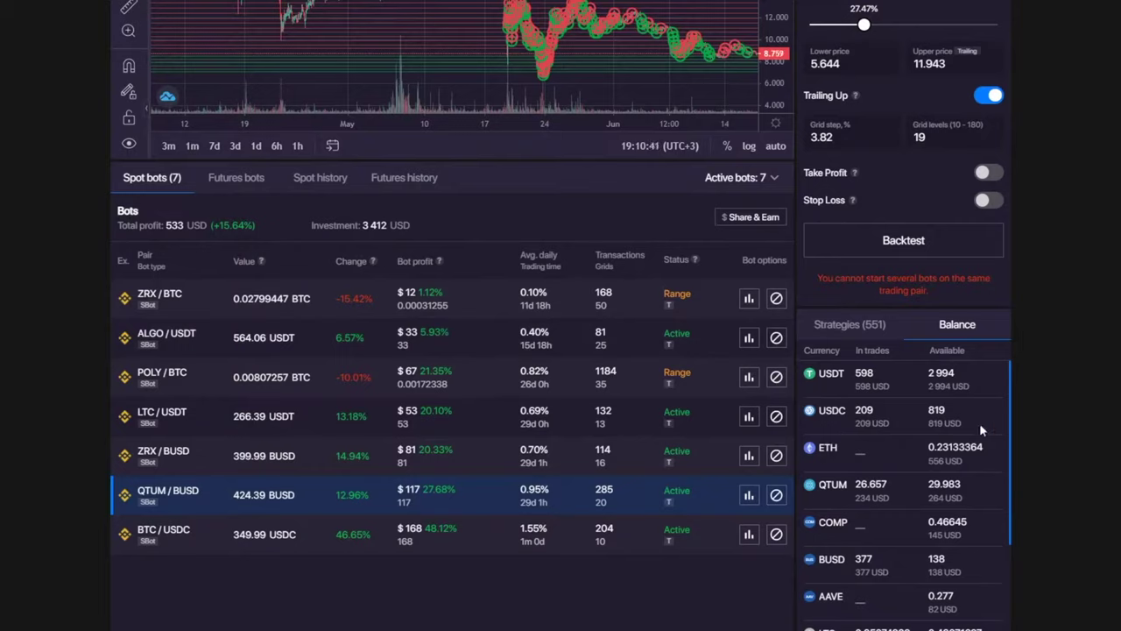
- Check the available USDT and USDC amounts in the balance list
{"action": "scroll", "coordinate": [980, 423], "scroll_direction": "down", "scroll_amount": 2}
{"action": "scroll", "coordinate": [956, 439], "scroll_direction": "up", "scroll_amount": 2}
{"action": "left_click_drag", "start_coordinate": [959, 385], "coordinate": [951, 423]}
{"action": "left_click_drag", "start_coordinate": [971, 386], "coordinate": [928, 386]}
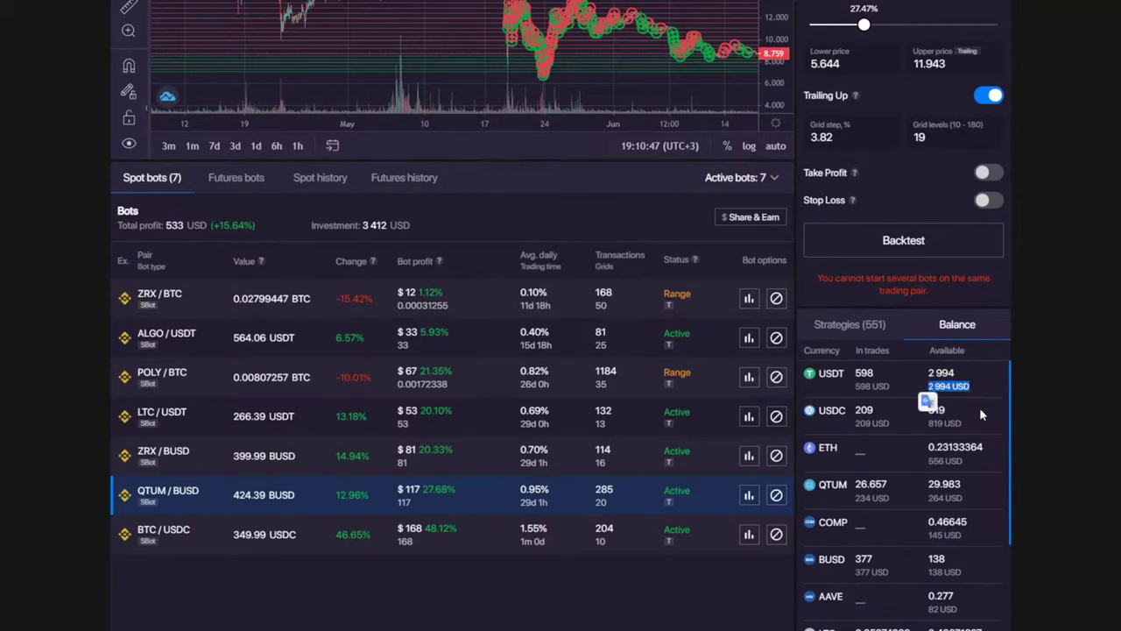
{"action": "left_click_drag", "start_coordinate": [963, 425], "coordinate": [920, 432]}
{"action": "left_click_drag", "start_coordinate": [981, 390], "coordinate": [920, 438]}
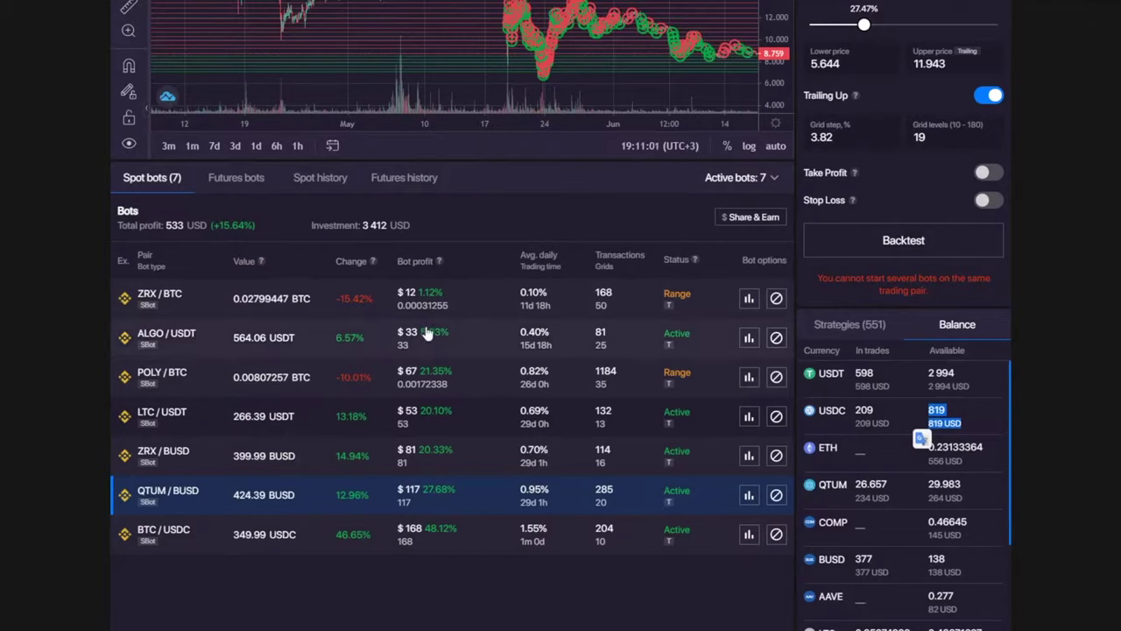
- Inspect the base currency held in open orders in the ZRX / BTC bot's details, then close them
{"action": "scroll", "coordinate": [525, 245], "scroll_direction": "up", "scroll_amount": 3}
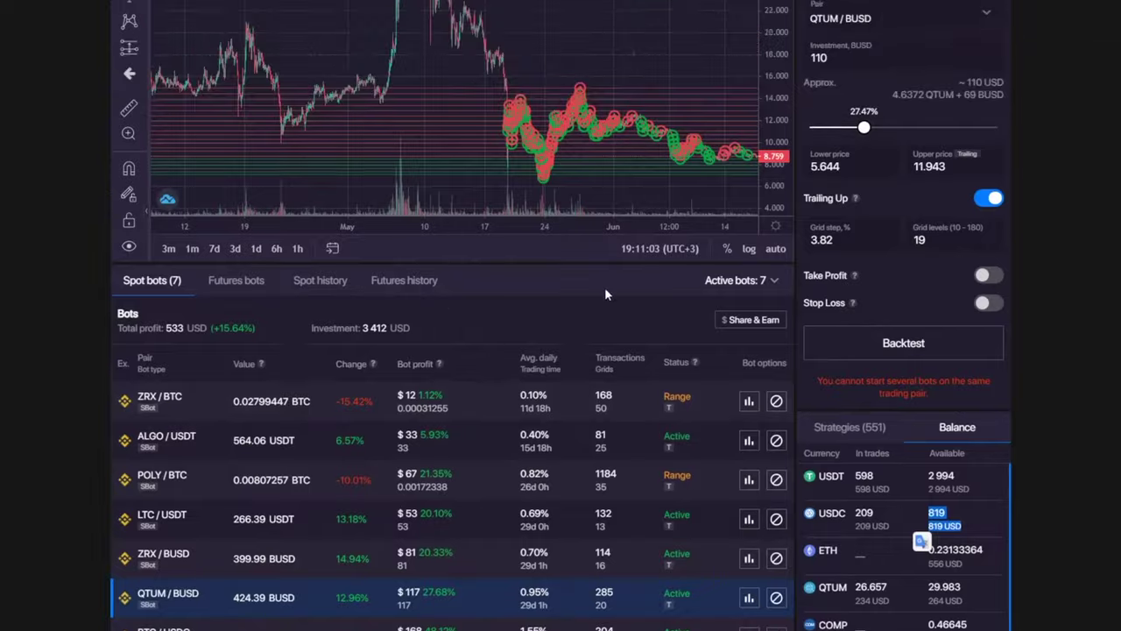
{"action": "left_click", "coordinate": [748, 426]}
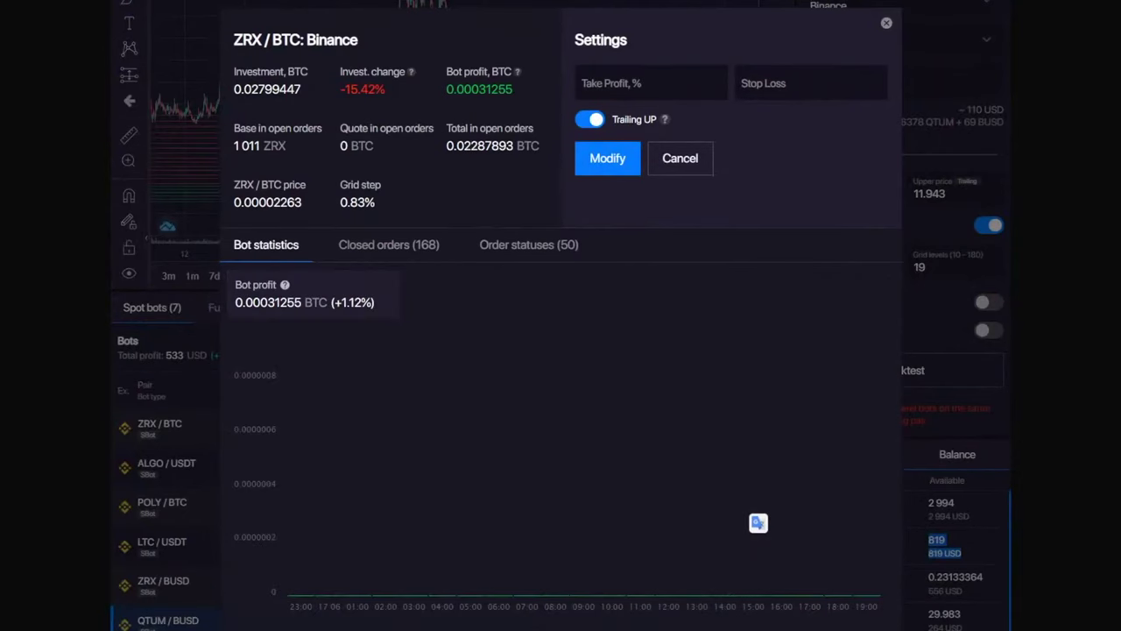
{"action": "left_click_drag", "start_coordinate": [261, 146], "coordinate": [234, 151]}
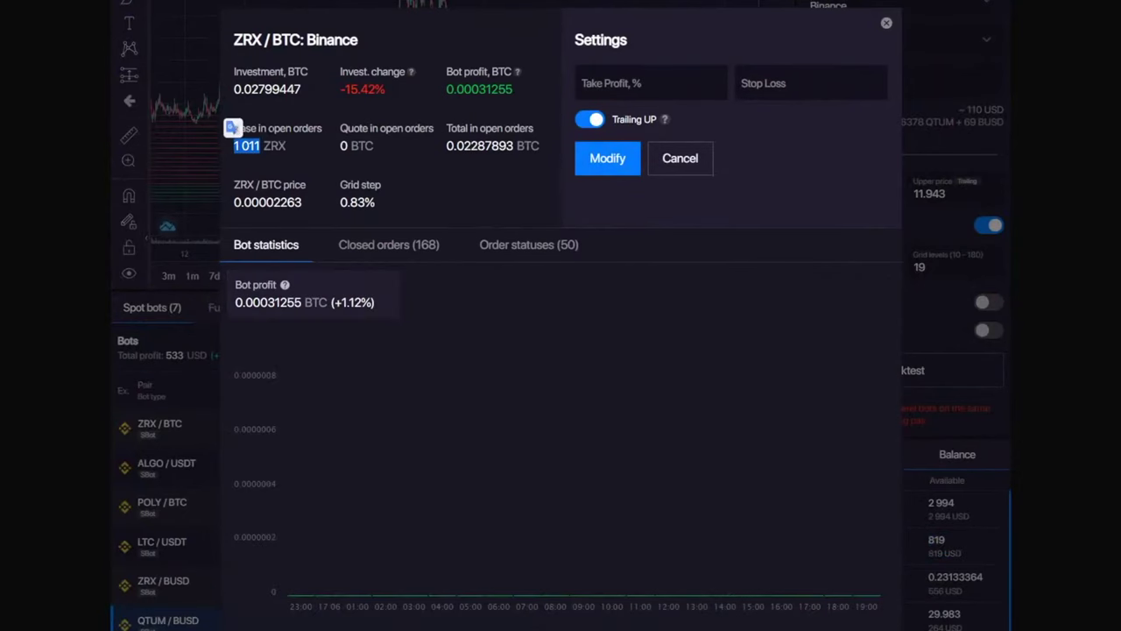
{"action": "mouse_move", "coordinate": [291, 129]}
{"action": "left_mouse_down"}
{"action": "mouse_move", "coordinate": [314, 132]}
{"action": "mouse_move", "coordinate": [235, 155]}
{"action": "mouse_move", "coordinate": [280, 141]}
{"action": "left_mouse_up"}
{"action": "left_click", "coordinate": [255, 147]}
{"action": "left_click", "coordinate": [289, 140]}
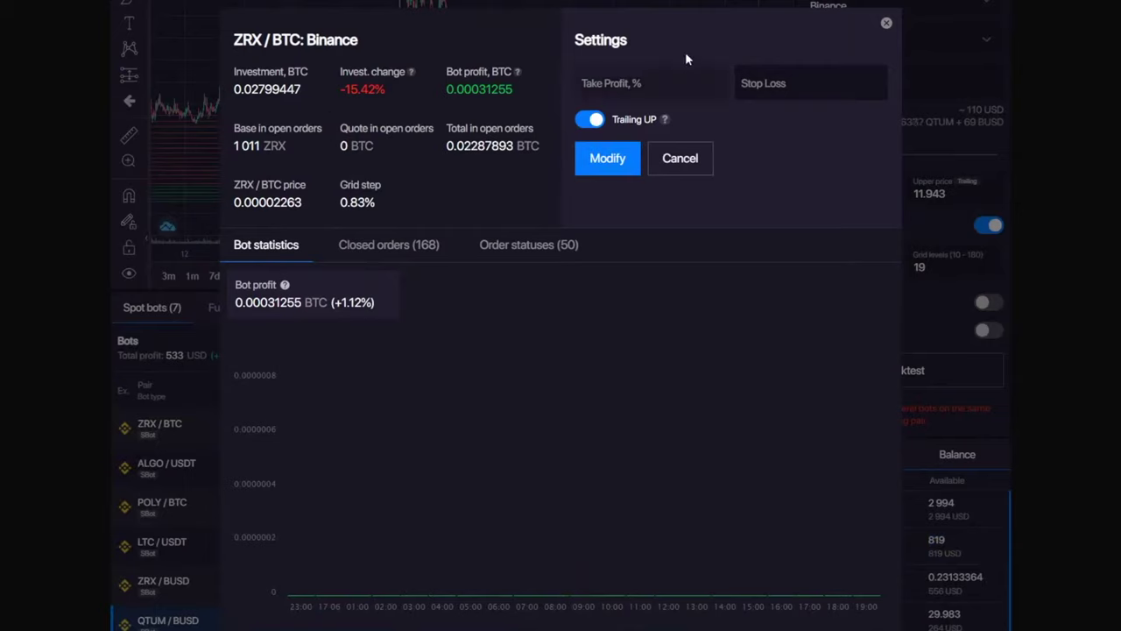
{"action": "left_click", "coordinate": [888, 25]}
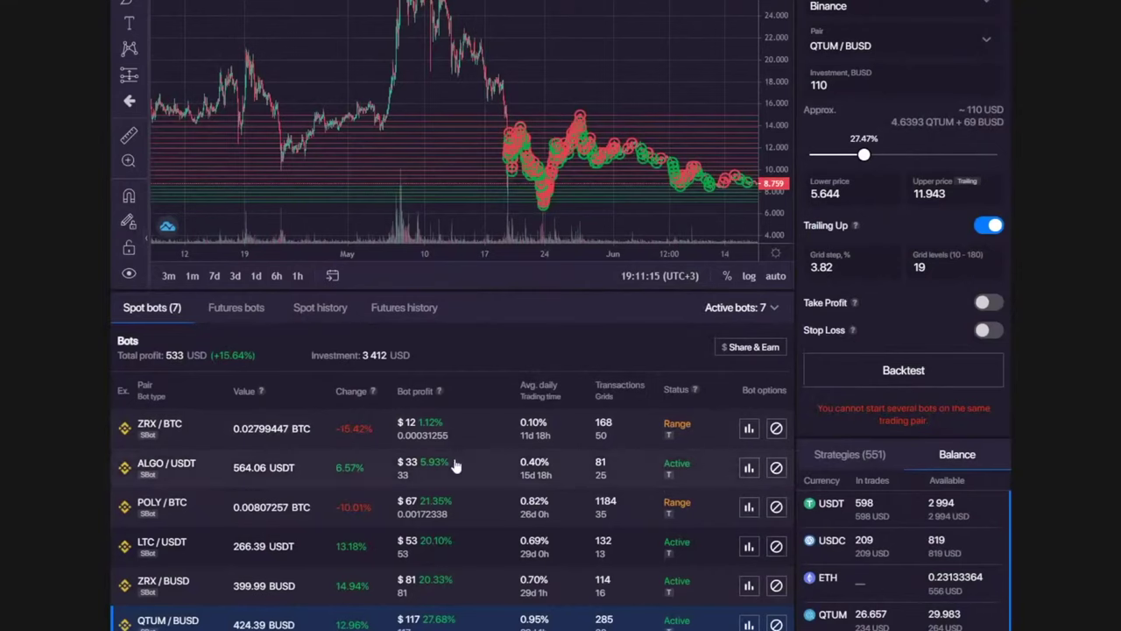
- Load the ZRX / BTC bot and compare its profit with its grid on the price chart
{"action": "double_click", "coordinate": [409, 423]}
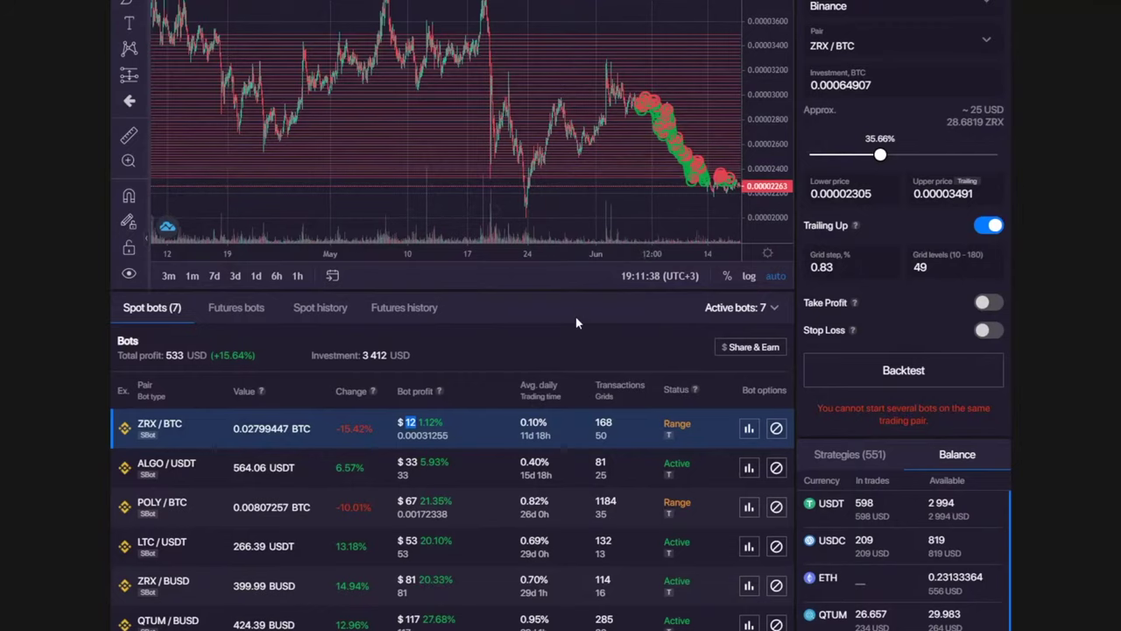
{"action": "scroll", "coordinate": [609, 164], "scroll_direction": "down", "scroll_amount": 2}
{"action": "scroll", "coordinate": [609, 164], "scroll_direction": "up", "scroll_amount": 4}
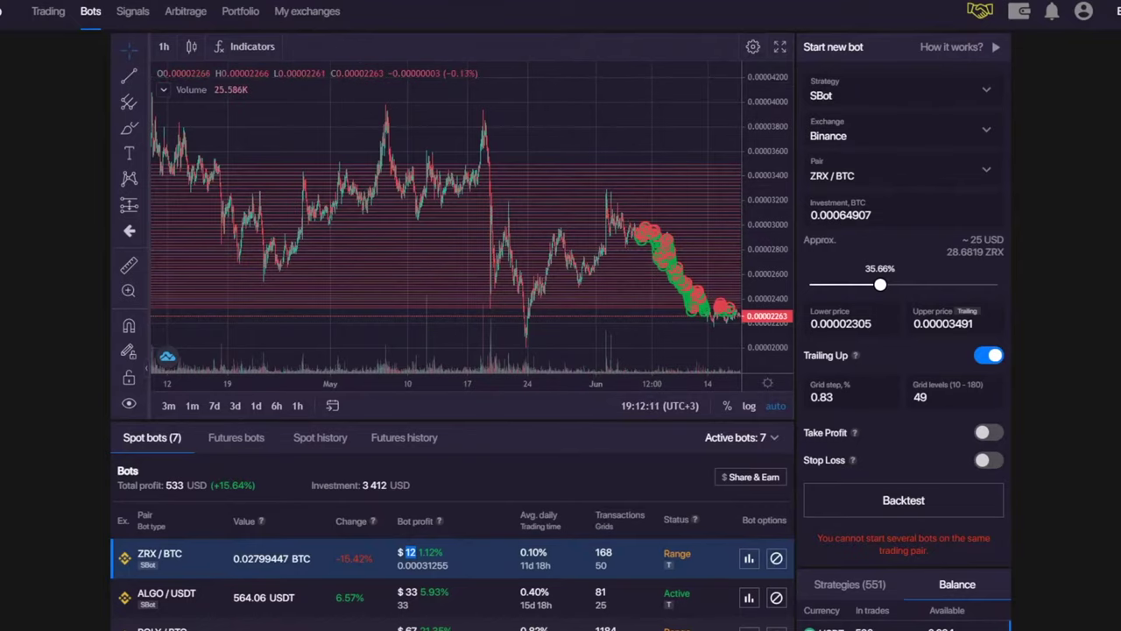
- Open the Bitsgap website in a new browser tab and go to its blog's recent articles
{"action": "key", "text": "ctrl+t"}
{"action": "type", "text": "bit"}
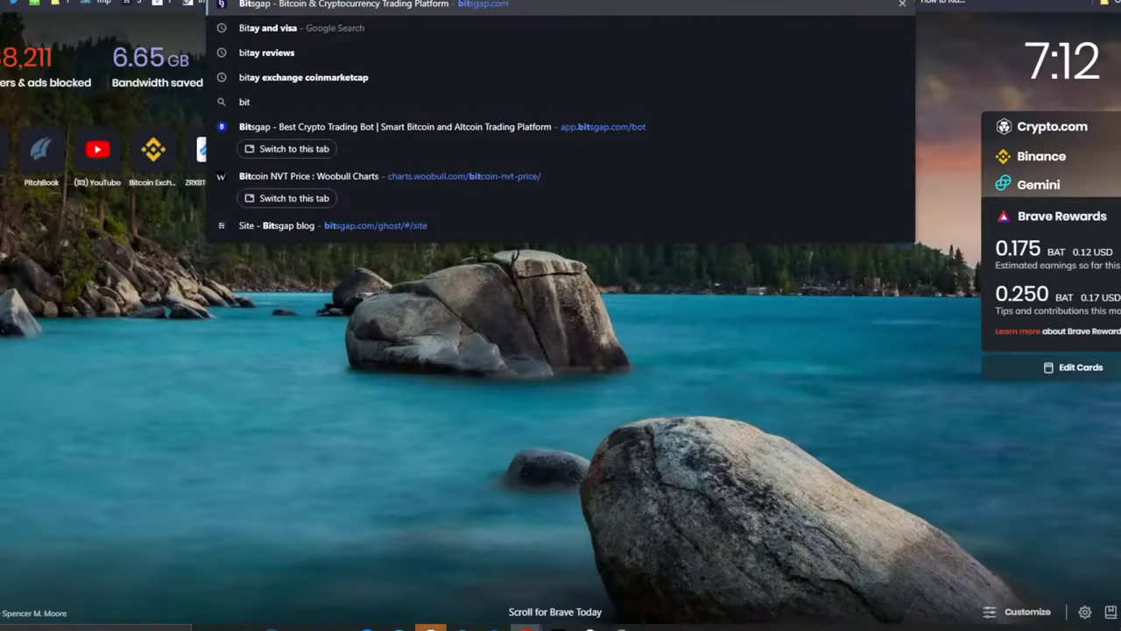
{"action": "left_click", "coordinate": [611, 7]}
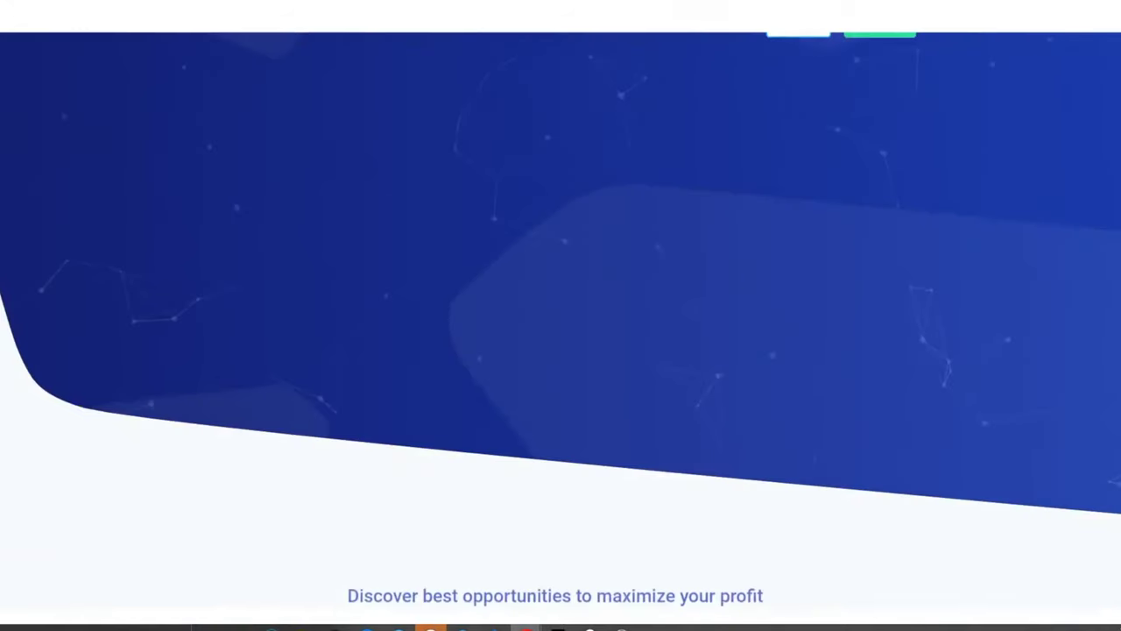
{"action": "mouse_move", "coordinate": [627, 23]}
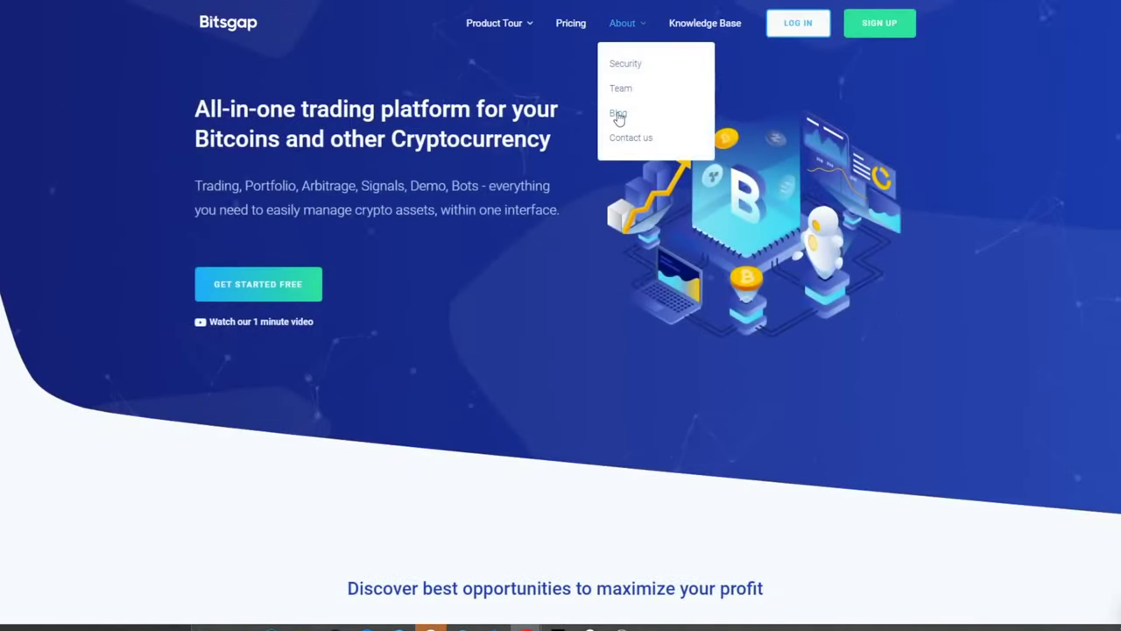
{"action": "left_click", "coordinate": [618, 113]}
{"action": "scroll", "coordinate": [452, 266], "scroll_direction": "down", "scroll_amount": 5}
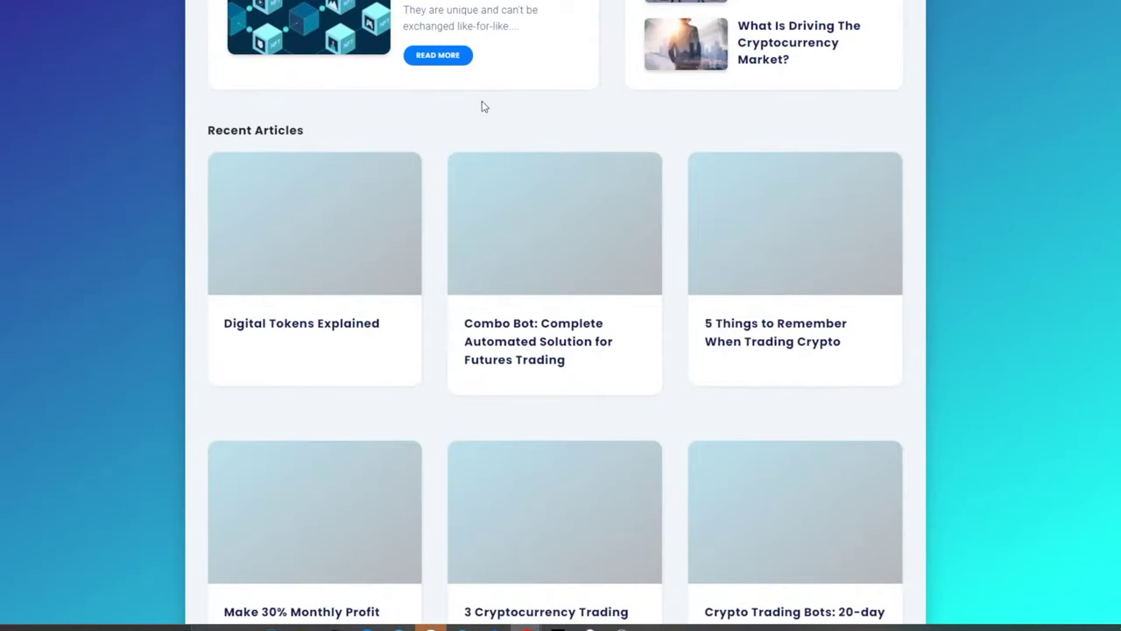
- Browse the blog's article list through to the end of page 3
{"action": "scroll", "coordinate": [483, 106], "scroll_direction": "down", "scroll_amount": 2}
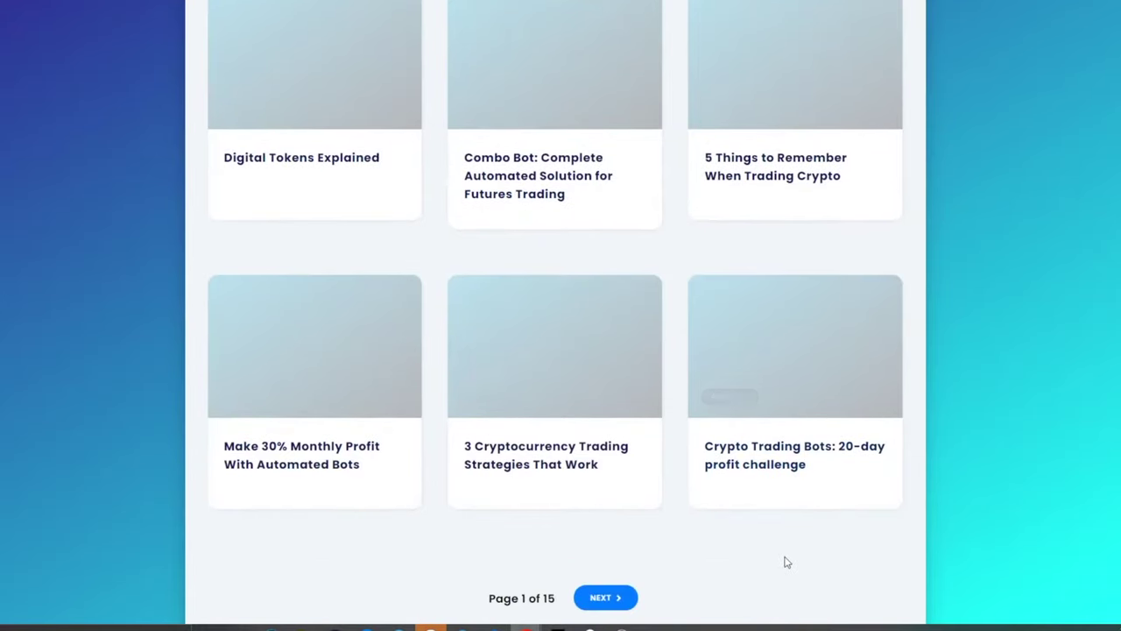
{"action": "left_click", "coordinate": [593, 599]}
{"action": "scroll", "coordinate": [657, 251], "scroll_direction": "down", "scroll_amount": 3}
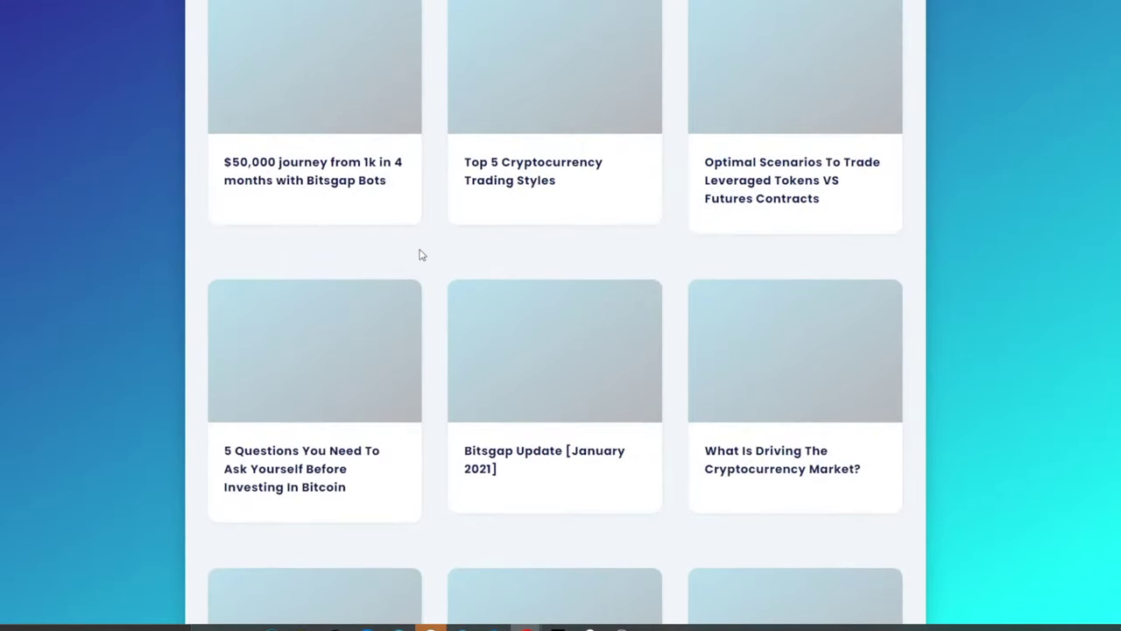
{"action": "scroll", "coordinate": [419, 255], "scroll_direction": "down", "scroll_amount": 3}
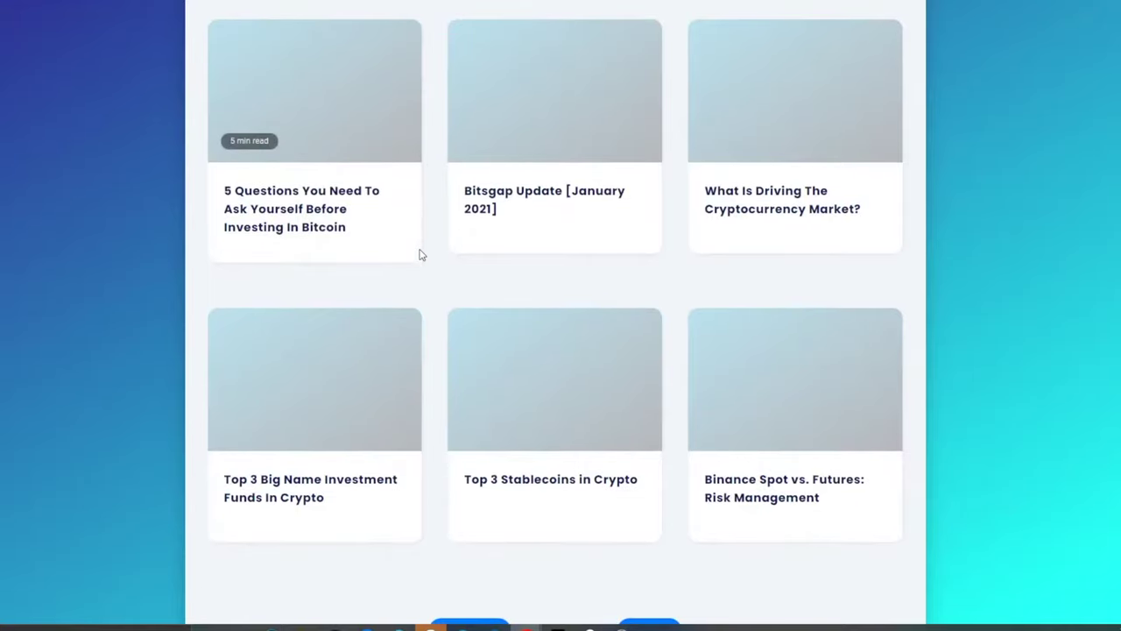
{"action": "scroll", "coordinate": [419, 255], "scroll_direction": "down", "scroll_amount": 1}
{"action": "left_click", "coordinate": [669, 604]}
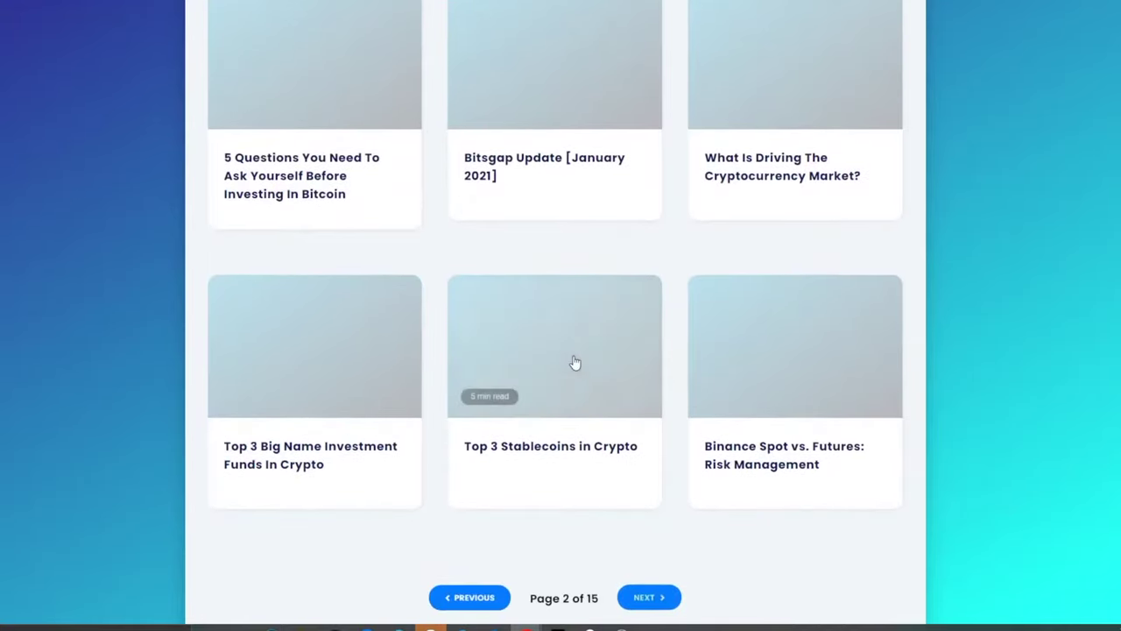
{"action": "scroll", "coordinate": [608, 203], "scroll_direction": "down", "scroll_amount": 5}
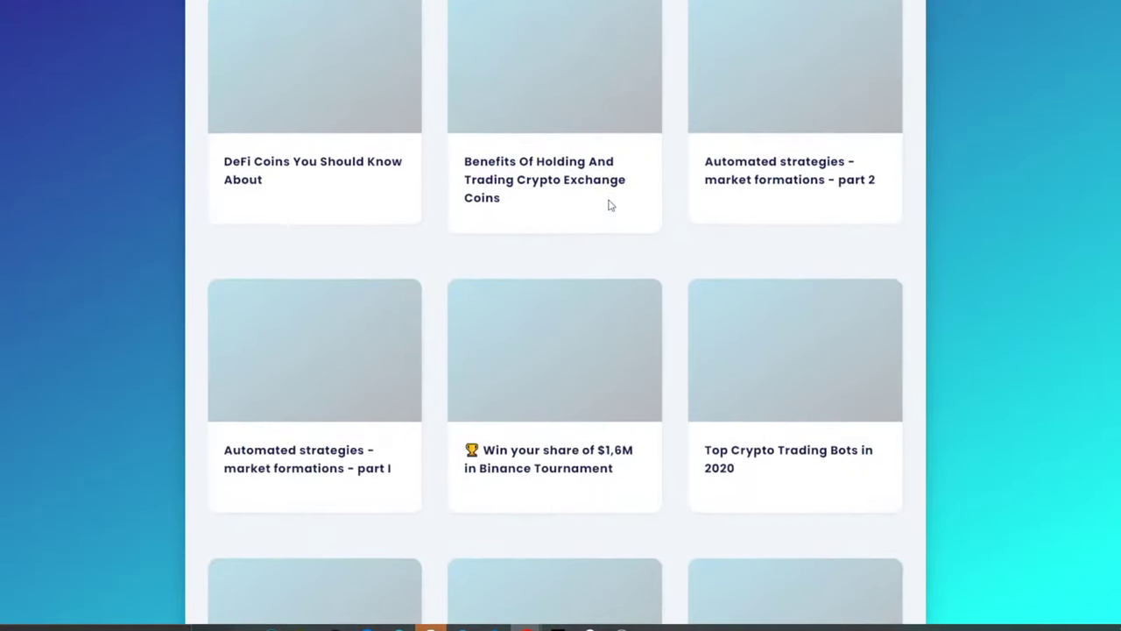
{"action": "scroll", "coordinate": [611, 205], "scroll_direction": "down", "scroll_amount": 2}
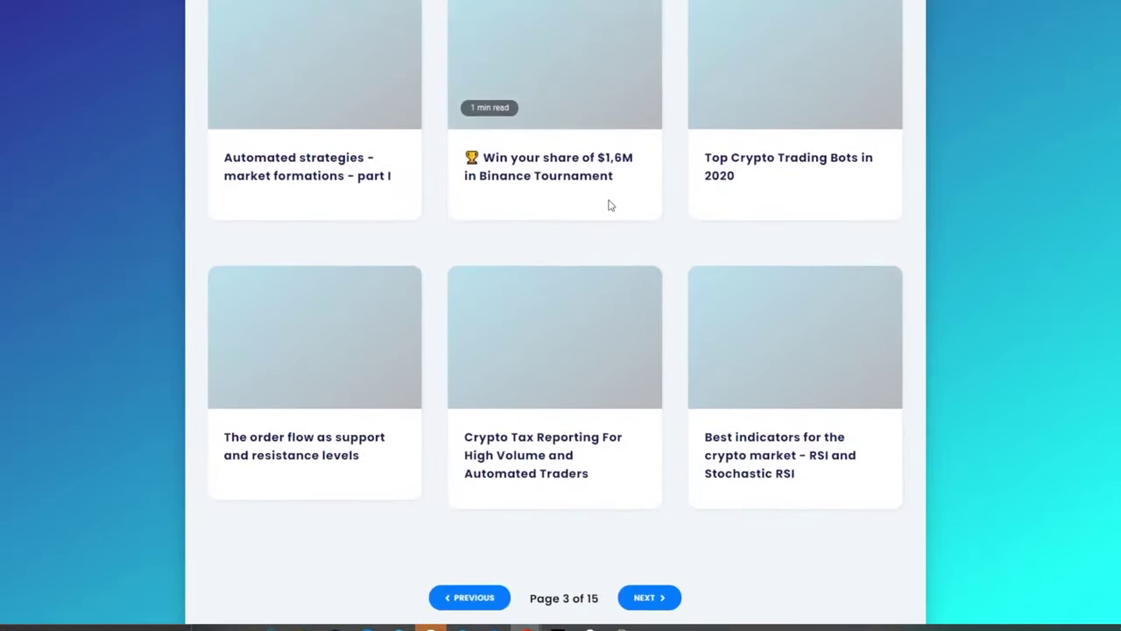
- Skim the article "The order flow as support and resistance levels" and return to the article list
{"action": "left_click", "coordinate": [312, 446]}
{"action": "scroll", "coordinate": [333, 359], "scroll_direction": "down", "scroll_amount": 10}
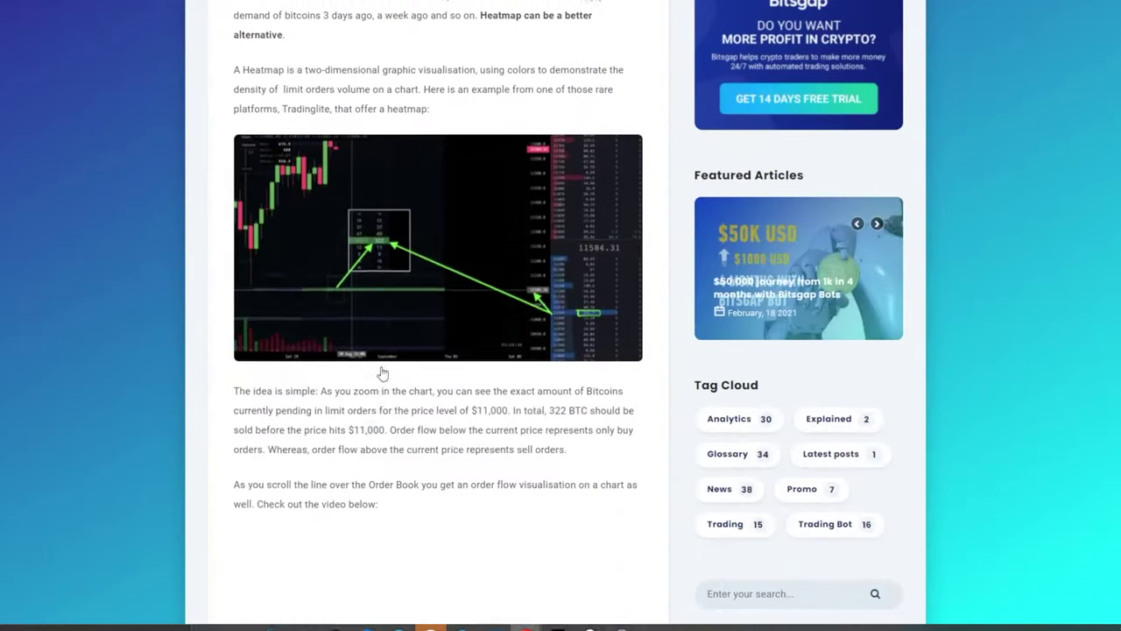
{"action": "key", "text": "alt+Left"}
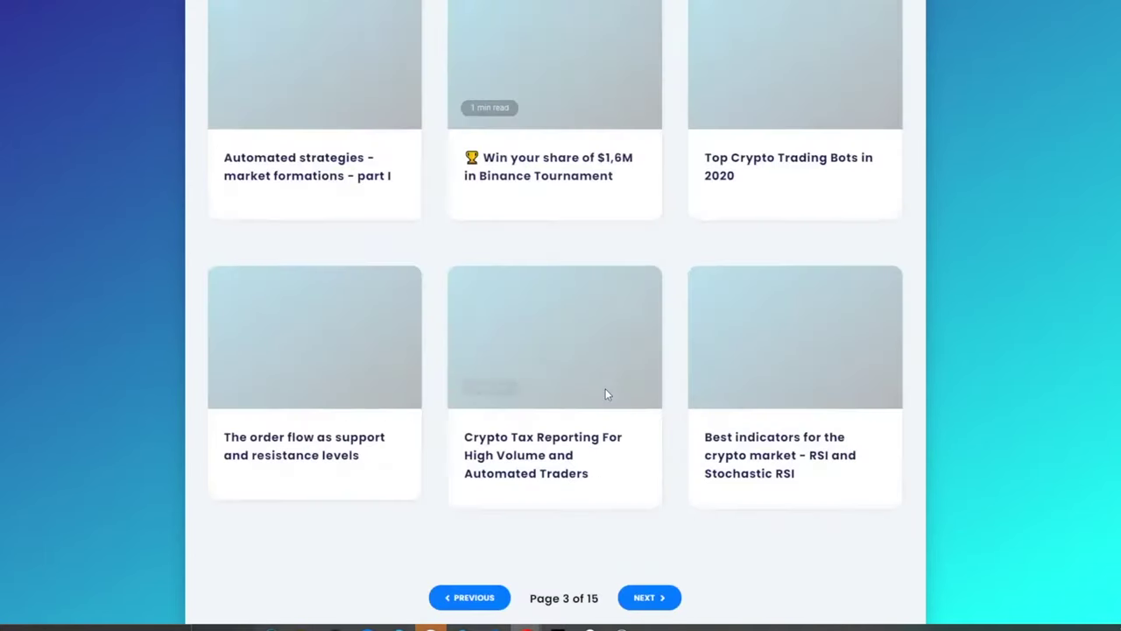
- Open the article "Best indicators for the crypto market - RSI and Stochastic RSI" and read its Stochastic RSI explanation
{"action": "left_click", "coordinate": [792, 436]}
{"action": "scroll", "coordinate": [488, 362], "scroll_direction": "down", "scroll_amount": 10}
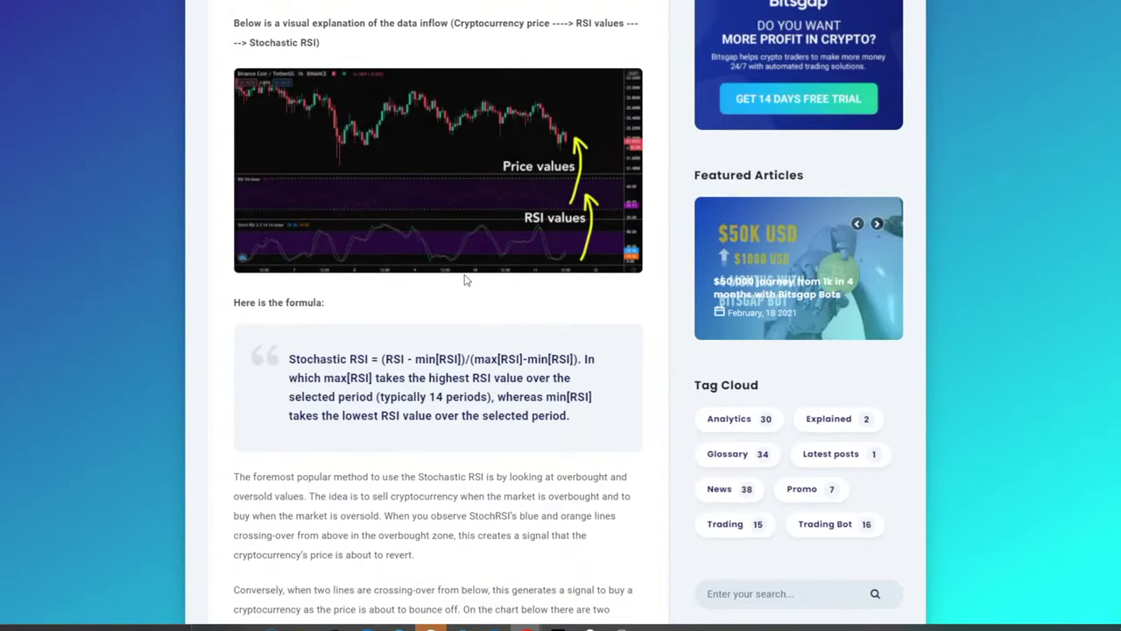
{"action": "scroll", "coordinate": [451, 350], "scroll_direction": "up", "scroll_amount": 3}
{"action": "scroll", "coordinate": [451, 343], "scroll_direction": "down", "scroll_amount": 5}
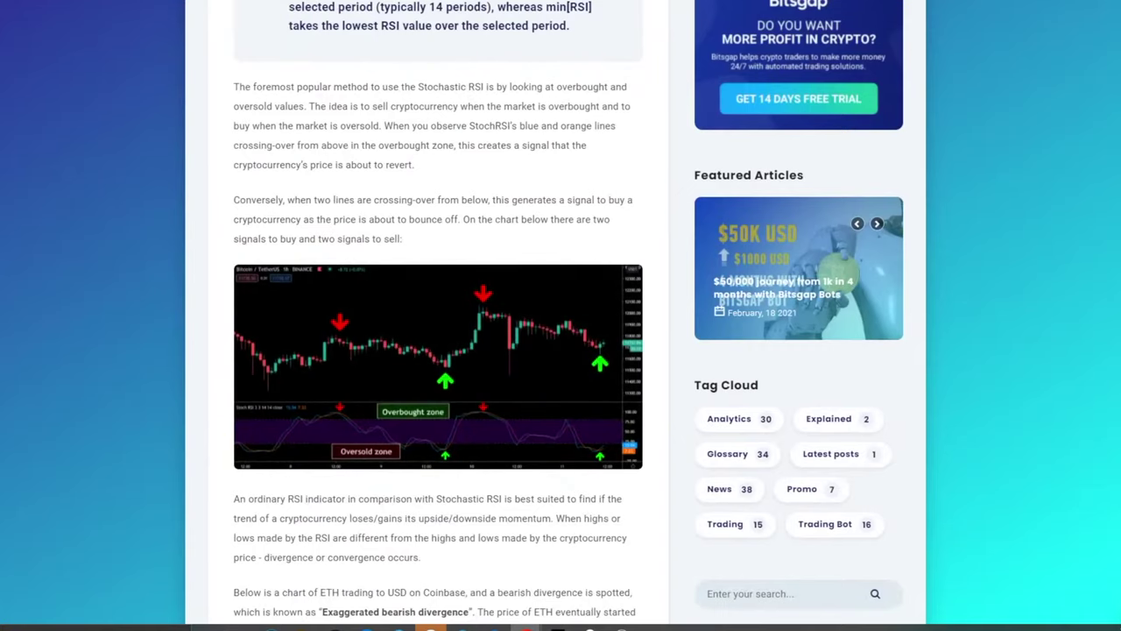
{"action": "scroll", "coordinate": [333, 316], "scroll_direction": "down", "scroll_amount": 7}
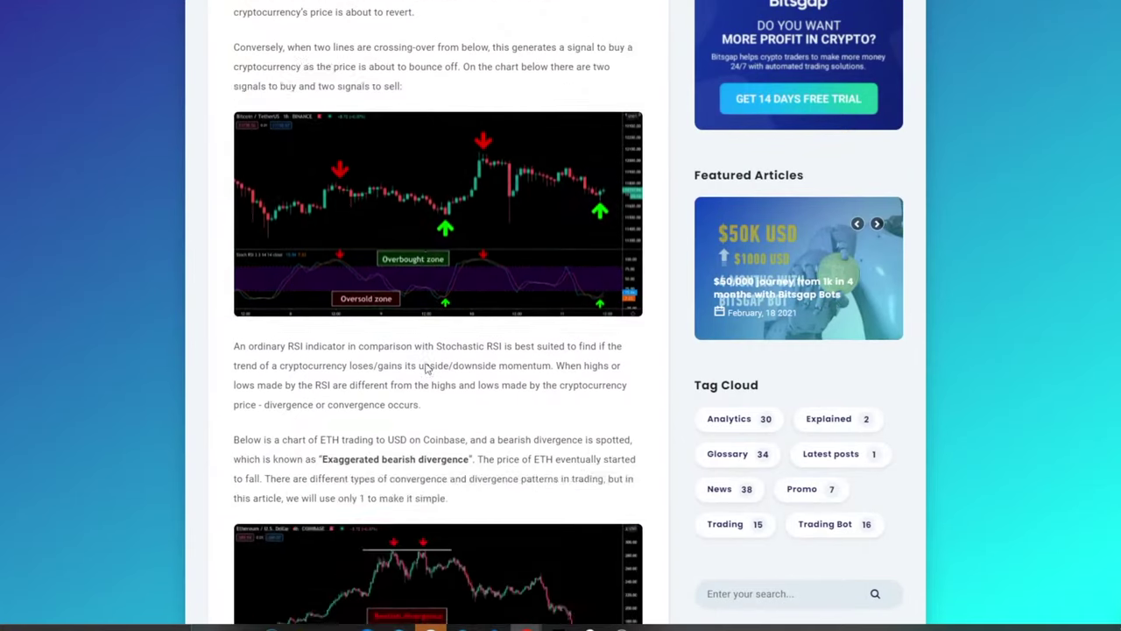
{"action": "scroll", "coordinate": [464, 349], "scroll_direction": "down", "scroll_amount": 2}
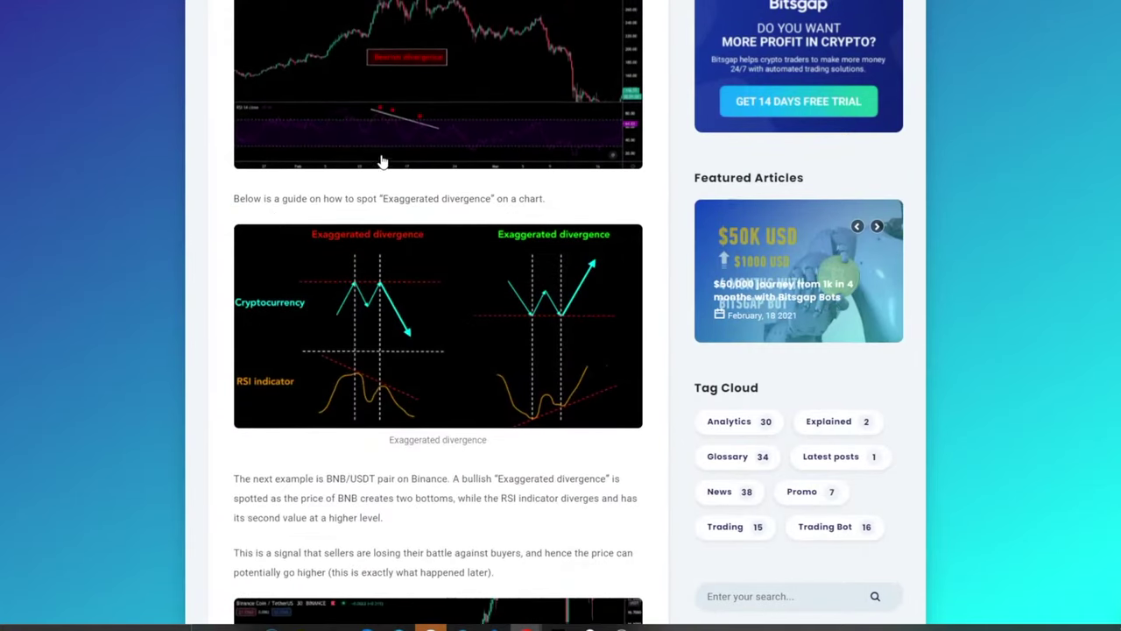
- Examine the article's bearish and bullish exaggerated divergence examples, then return to the article list
{"action": "scroll", "coordinate": [374, 215], "scroll_direction": "up", "scroll_amount": 2}
{"action": "scroll", "coordinate": [468, 278], "scroll_direction": "down", "scroll_amount": 2}
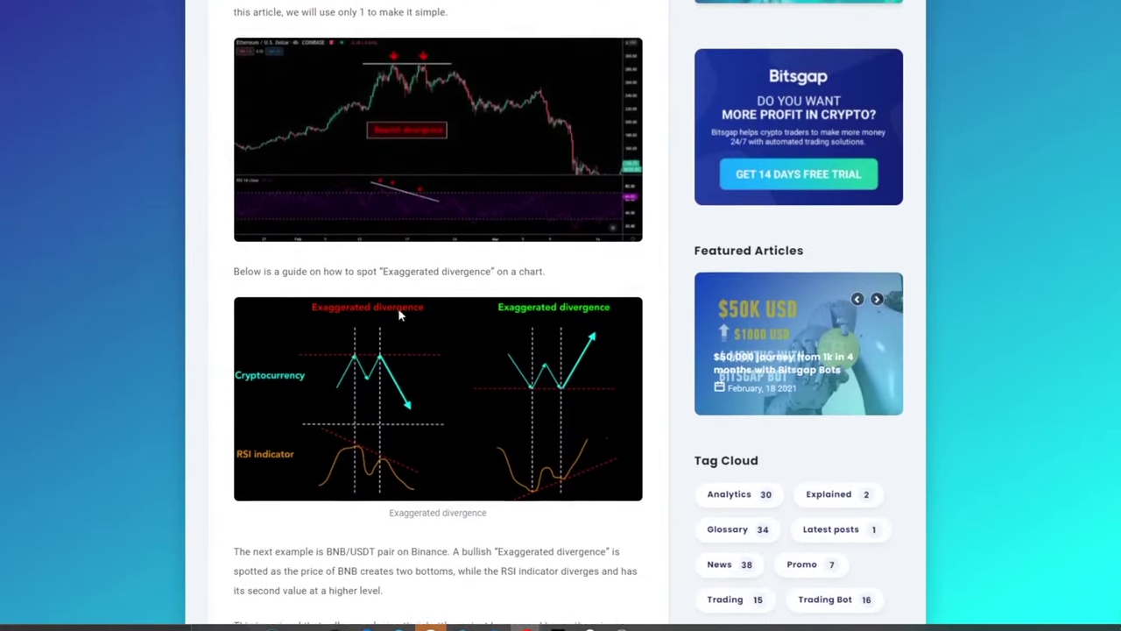
{"action": "scroll", "coordinate": [412, 267], "scroll_direction": "up", "scroll_amount": 2}
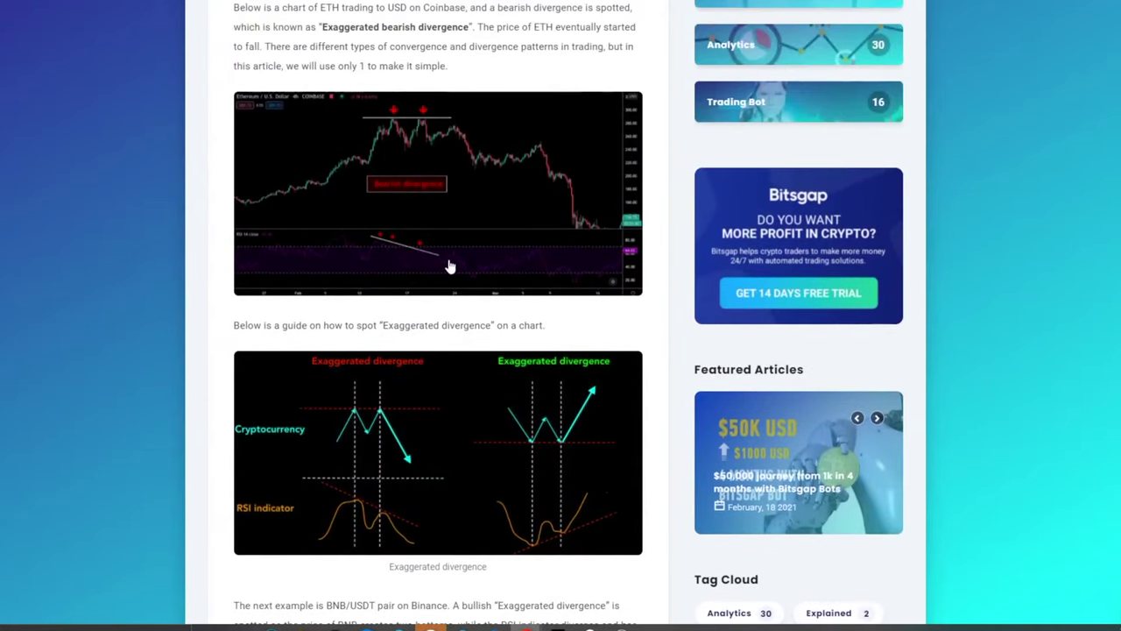
{"action": "scroll", "coordinate": [368, 190], "scroll_direction": "down", "scroll_amount": 7}
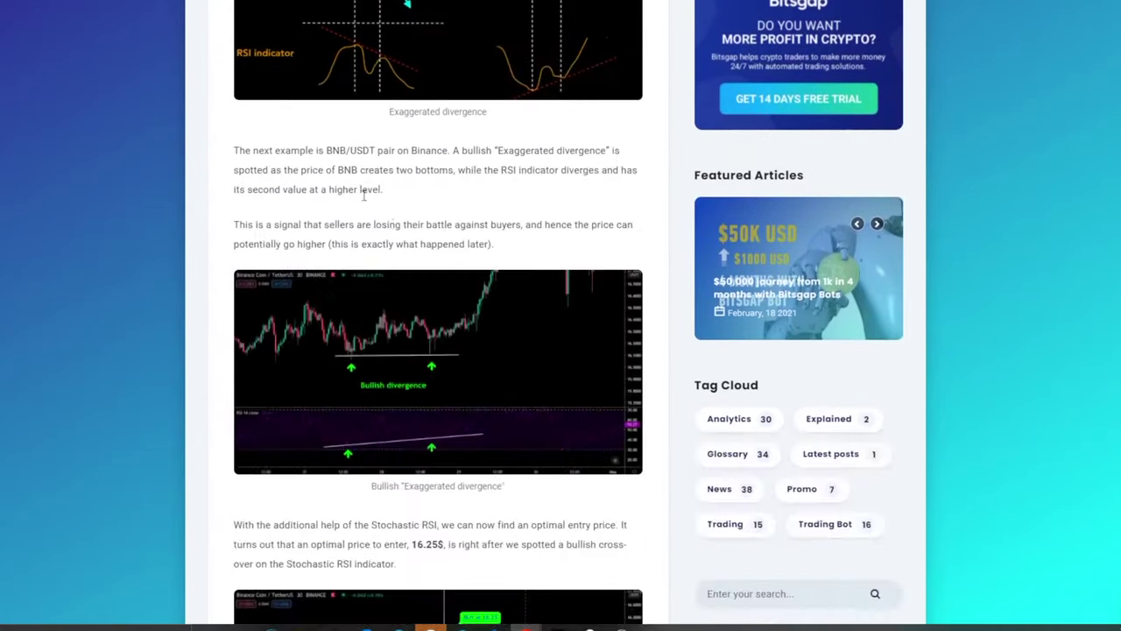
{"action": "key", "text": "alt+Left"}
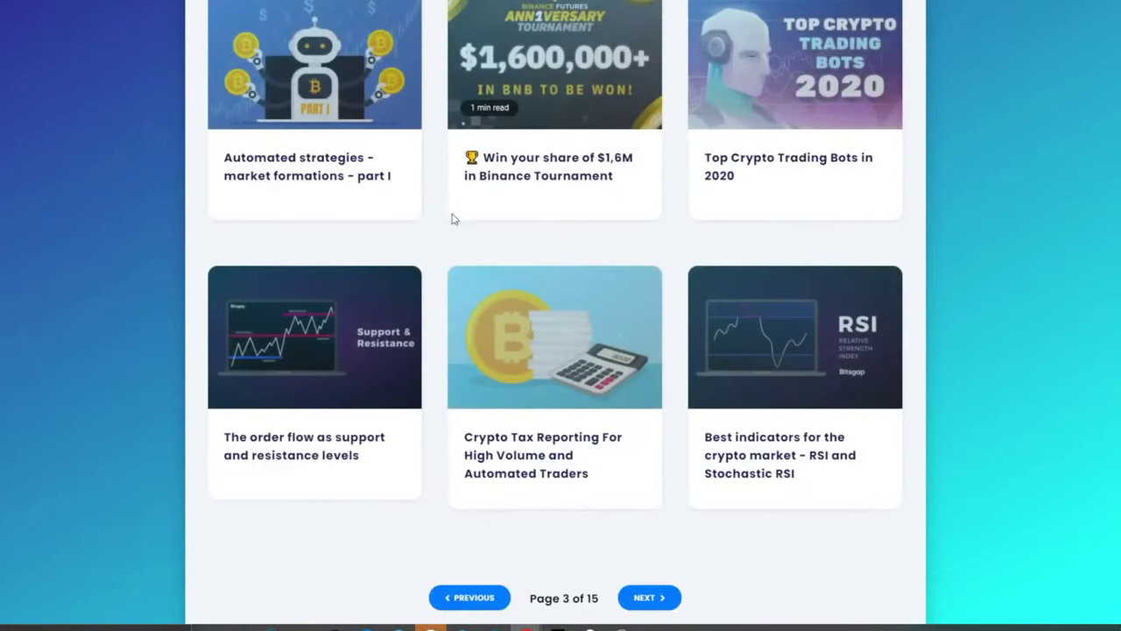
- Go to page 4 of the blog's article list and browse its articles on crypto market indicators
{"action": "left_click", "coordinate": [653, 597]}
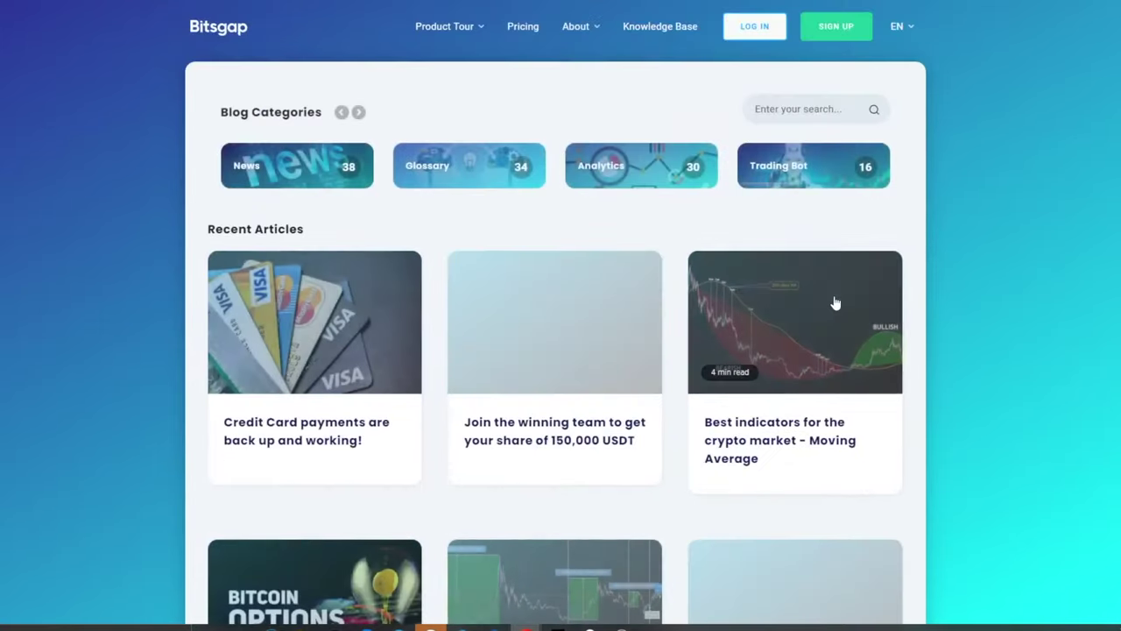
{"action": "scroll", "coordinate": [794, 263], "scroll_direction": "down", "scroll_amount": 2}
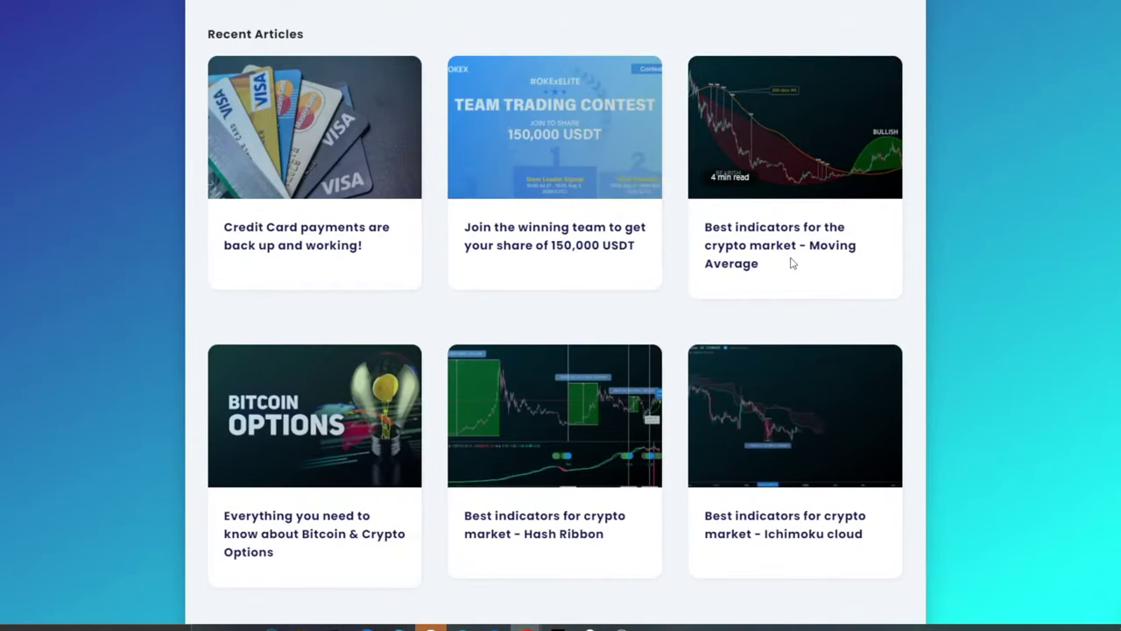
{"action": "scroll", "coordinate": [793, 262], "scroll_direction": "down", "scroll_amount": 4}
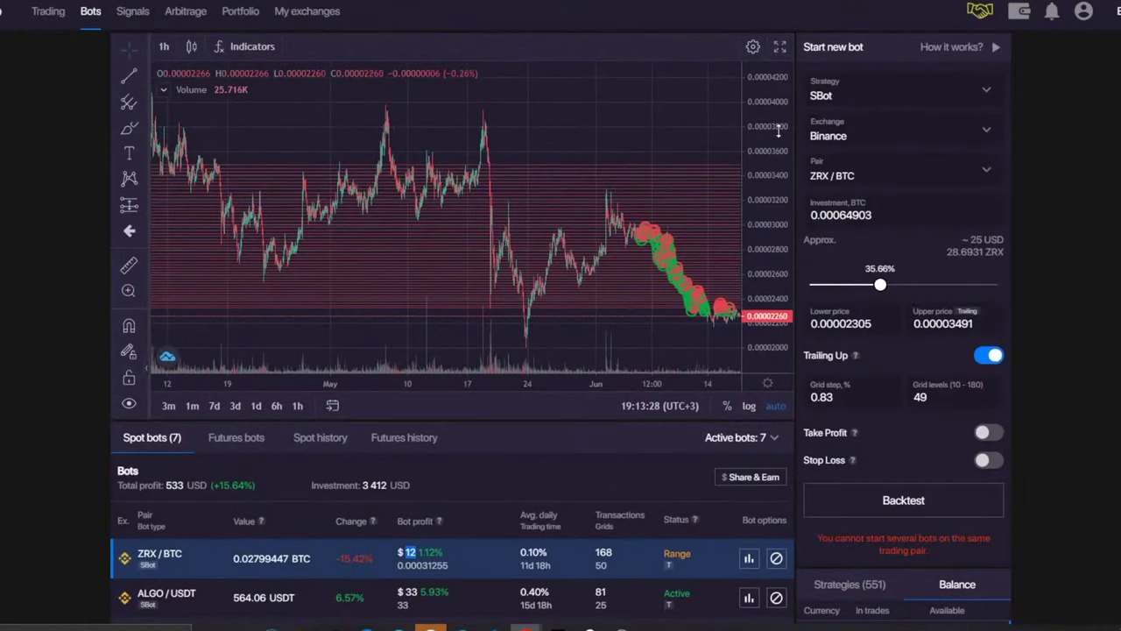
- Compress the ZRX/BTC chart's price scale and shift the price history to leave empty space above and beside it
{"action": "left_click_drag", "start_coordinate": [778, 130], "coordinate": [780, 285]}
{"action": "left_click", "coordinate": [130, 56]}
{"action": "left_click", "coordinate": [566, 136]}
{"action": "left_click_drag", "start_coordinate": [588, 116], "coordinate": [381, 175]}
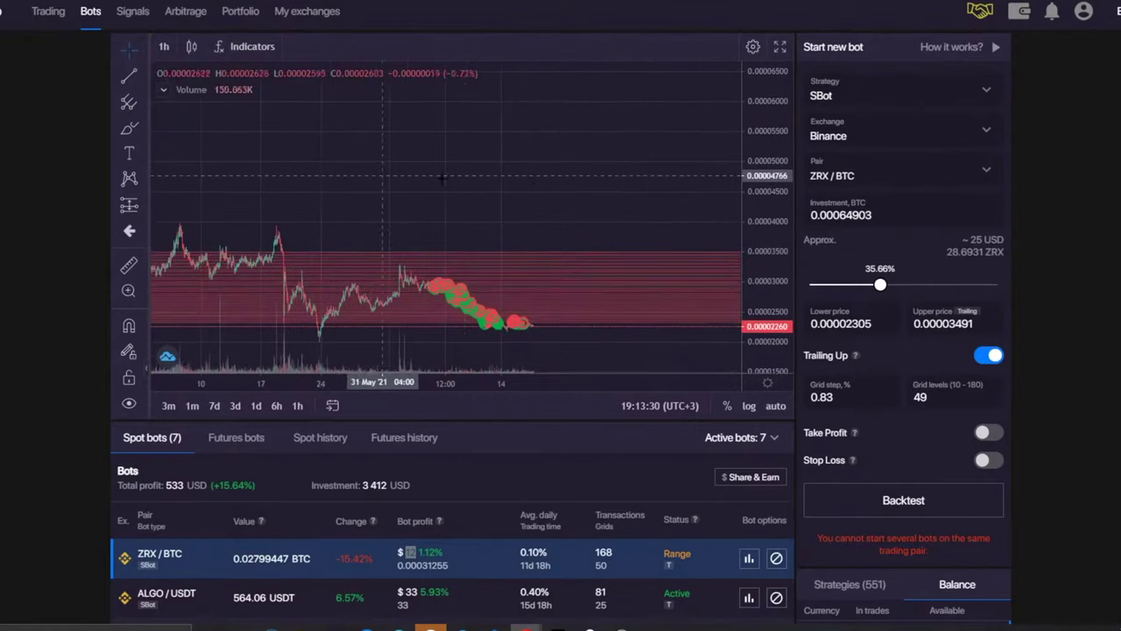
{"action": "left_click_drag", "start_coordinate": [469, 175], "coordinate": [417, 190]}
{"action": "left_click", "coordinate": [128, 128]}
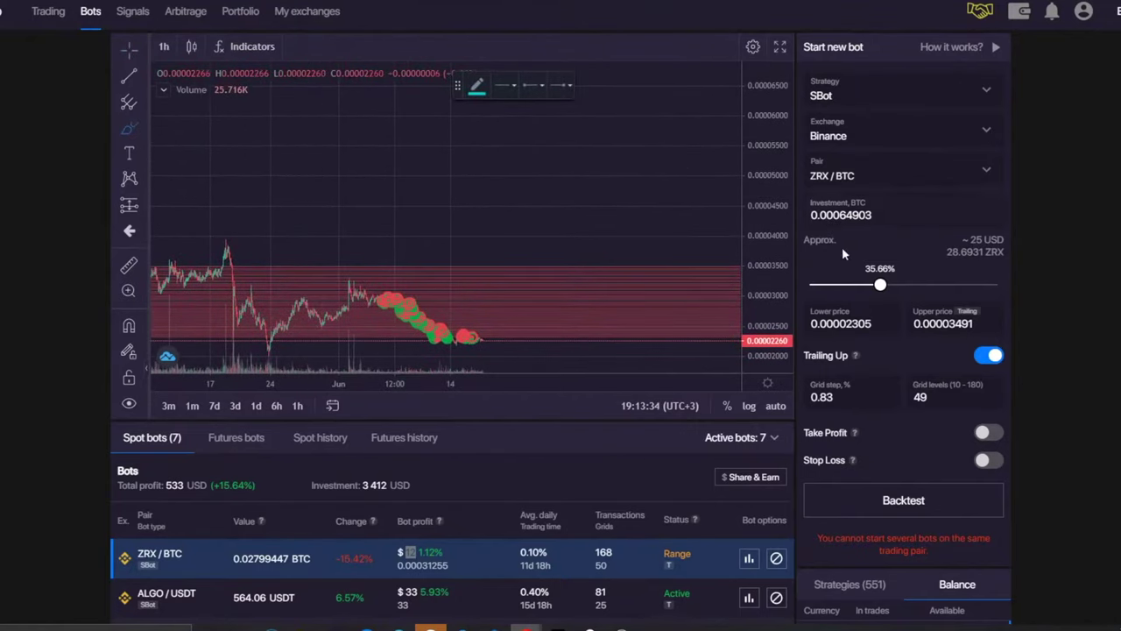
{"action": "double_click", "coordinate": [833, 394]}
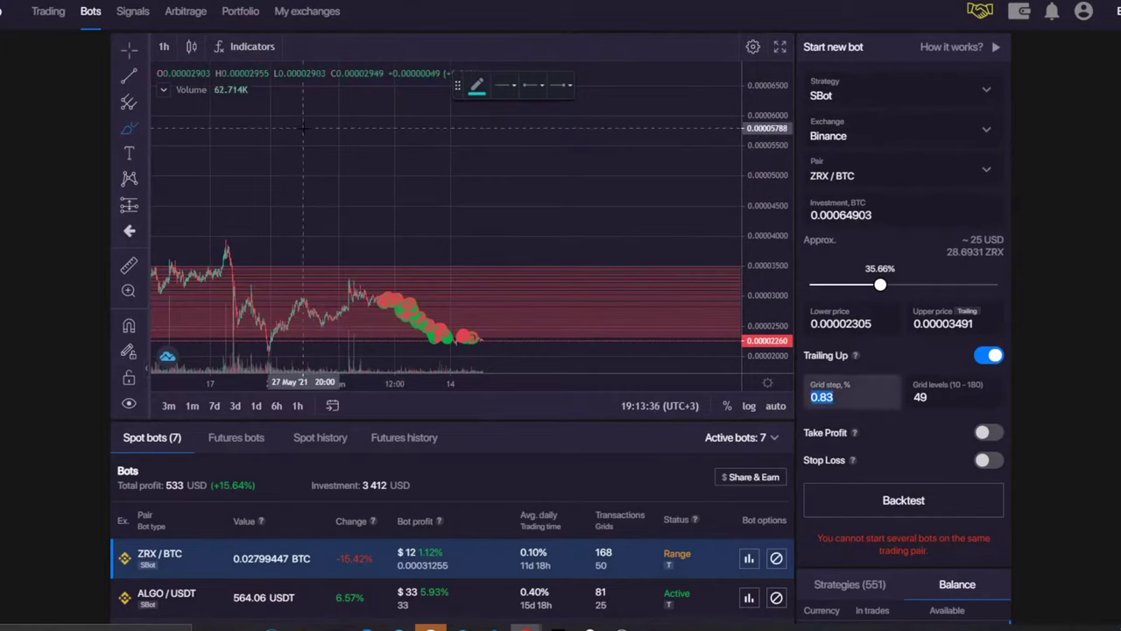
{"action": "mouse_move", "coordinate": [301, 125]}
{"action": "left_mouse_down"}
{"action": "mouse_move", "coordinate": [320, 166]}
{"action": "mouse_move", "coordinate": [320, 117]}
{"action": "mouse_move", "coordinate": [374, 126]}
{"action": "left_mouse_up"}
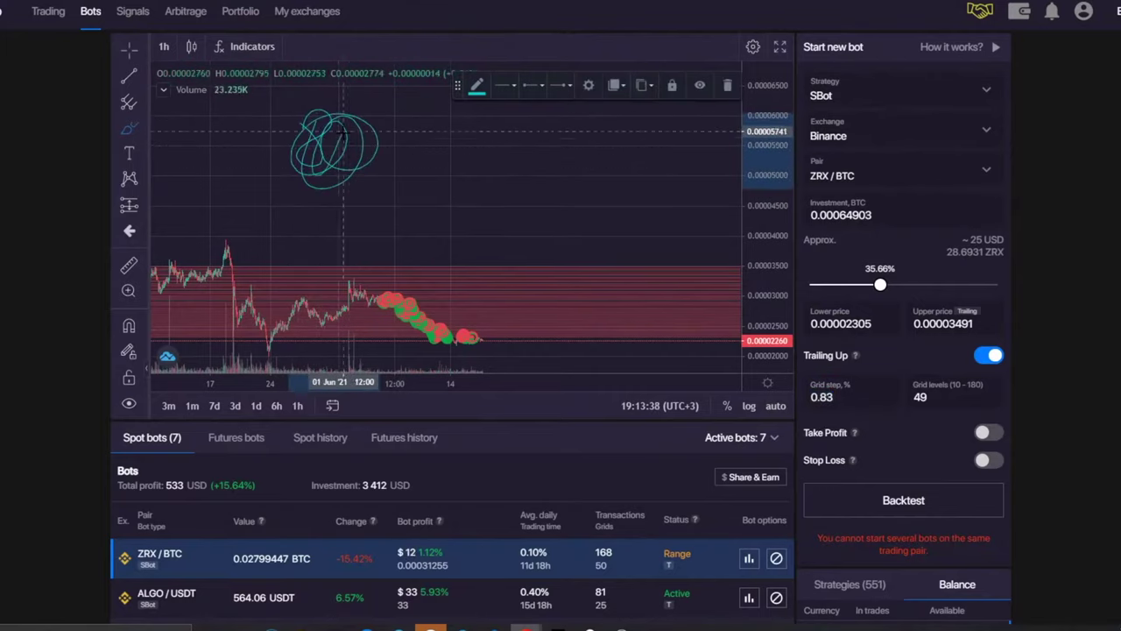
{"action": "left_click", "coordinate": [727, 85]}
{"action": "right_click", "coordinate": [489, 135]}
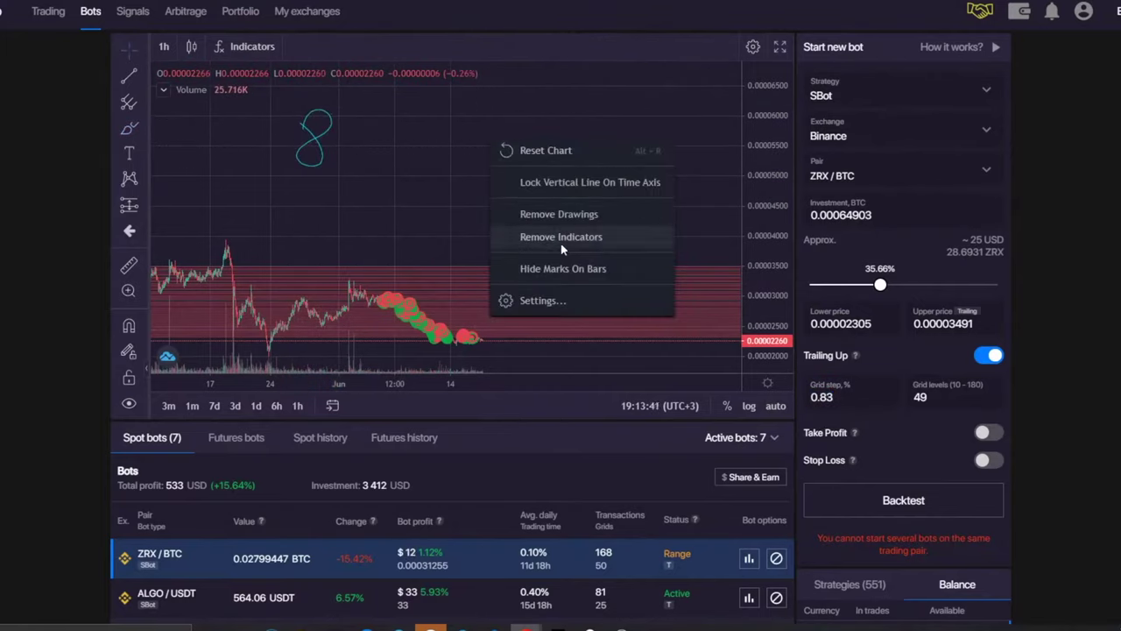
{"action": "left_click", "coordinate": [543, 216]}
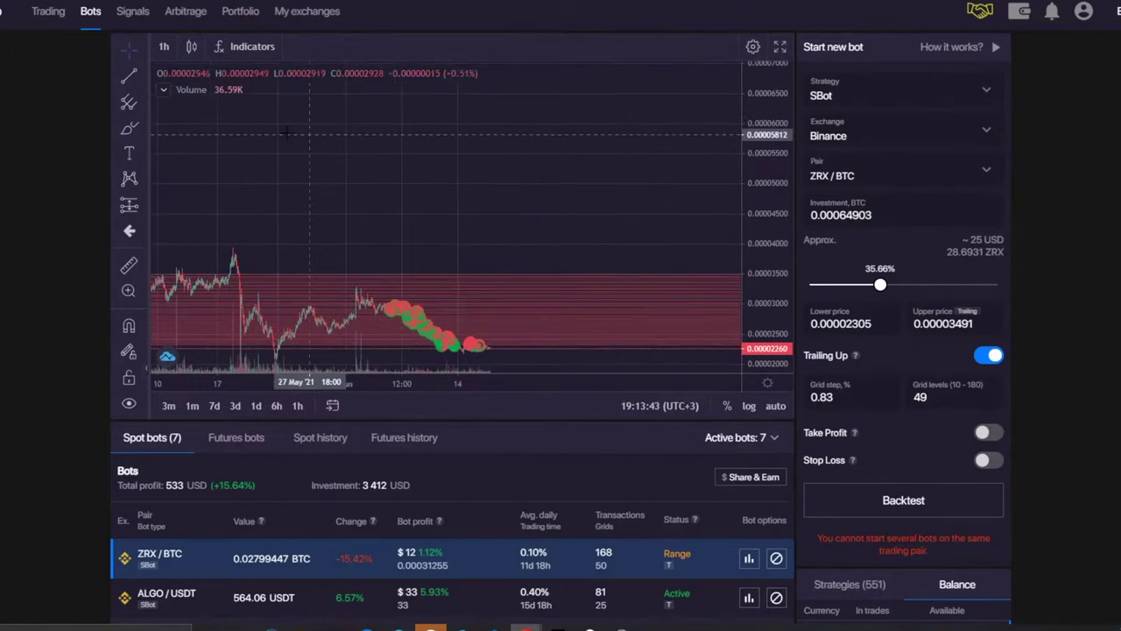
- Handwrite "0.7 – 1.4 %" with the Brush in the empty area above the ZRX/BTC price and circle it
{"action": "left_click", "coordinate": [129, 128]}
{"action": "mouse_move", "coordinate": [270, 158]}
{"action": "left_mouse_down"}
{"action": "mouse_move", "coordinate": [291, 180]}
{"action": "mouse_move", "coordinate": [359, 165]}
{"action": "left_mouse_up"}
{"action": "mouse_move", "coordinate": [406, 171]}
{"action": "left_mouse_down"}
{"action": "mouse_move", "coordinate": [457, 170]}
{"action": "mouse_move", "coordinate": [510, 188]}
{"action": "left_mouse_up"}
{"action": "mouse_move", "coordinate": [515, 163]}
{"action": "left_mouse_down"}
{"action": "mouse_move", "coordinate": [557, 185]}
{"action": "mouse_move", "coordinate": [621, 179]}
{"action": "left_mouse_up"}
{"action": "mouse_move", "coordinate": [617, 207]}
{"action": "left_mouse_down"}
{"action": "mouse_move", "coordinate": [623, 154]}
{"action": "mouse_move", "coordinate": [643, 193]}
{"action": "mouse_move", "coordinate": [635, 181]}
{"action": "left_mouse_up"}
{"action": "mouse_move", "coordinate": [420, 121]}
{"action": "left_mouse_down"}
{"action": "mouse_move", "coordinate": [201, 154]}
{"action": "mouse_move", "coordinate": [421, 134]}
{"action": "left_mouse_up"}
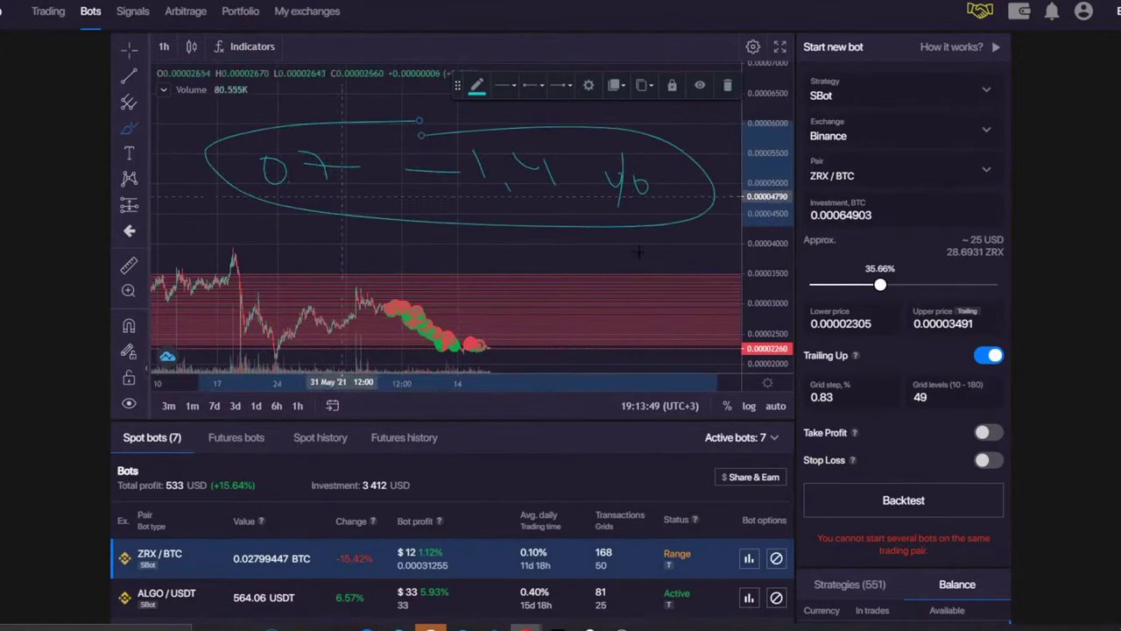
- Delete the circle around the handwritten percentage range and remove all remaining drawings from the chart
{"action": "left_click_drag", "start_coordinate": [770, 191], "coordinate": [791, 224]}
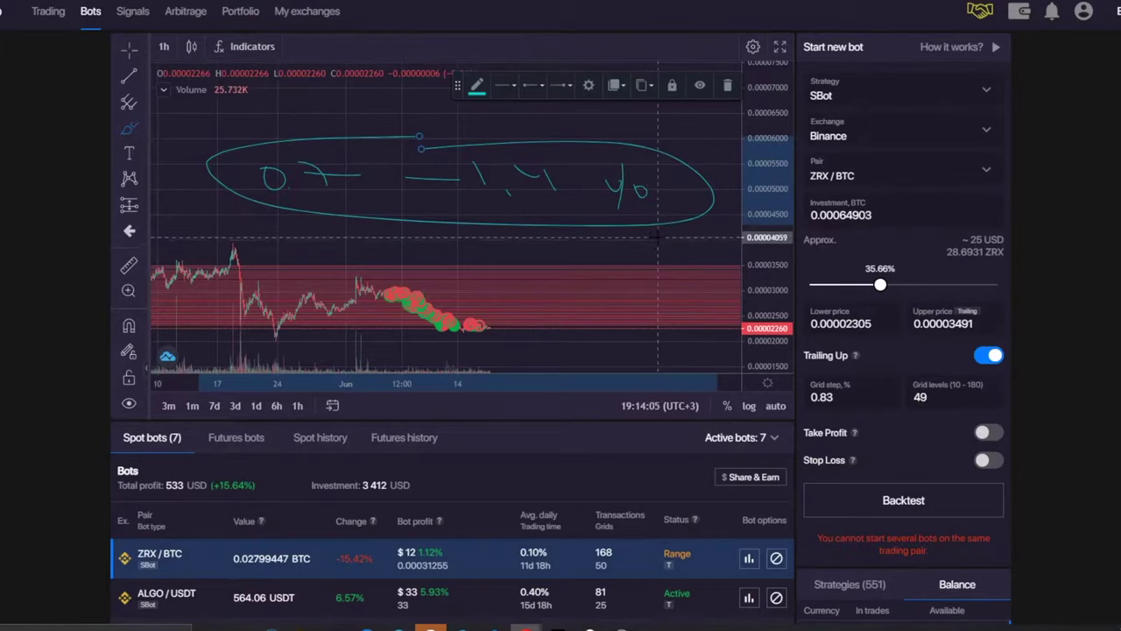
{"action": "left_click", "coordinate": [726, 85]}
{"action": "right_click", "coordinate": [557, 105]}
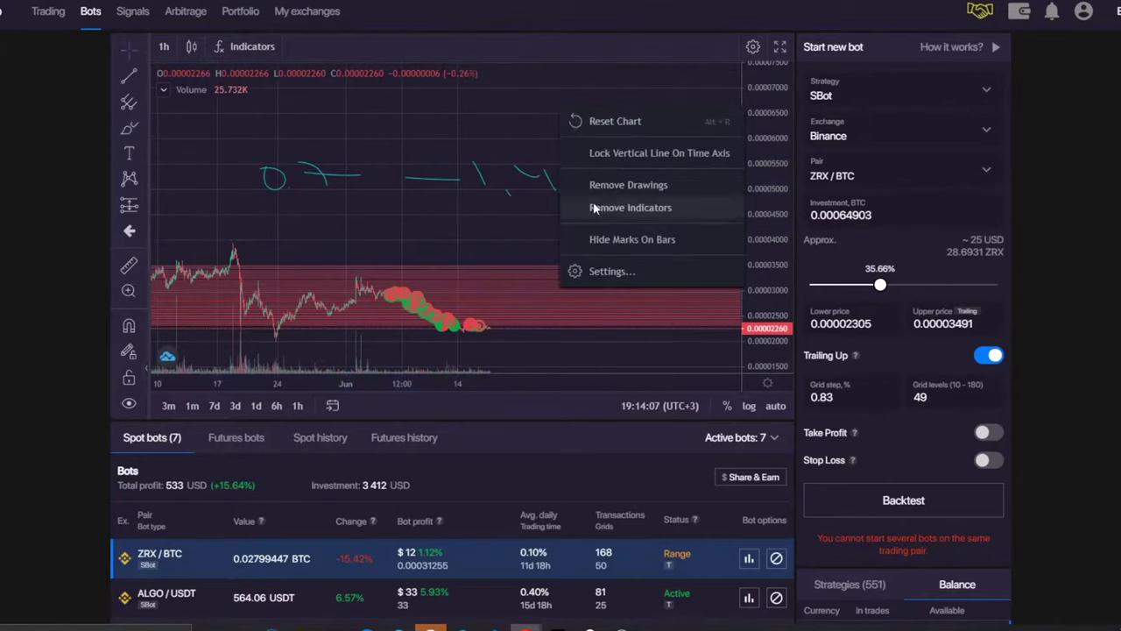
{"action": "left_click", "coordinate": [614, 184]}
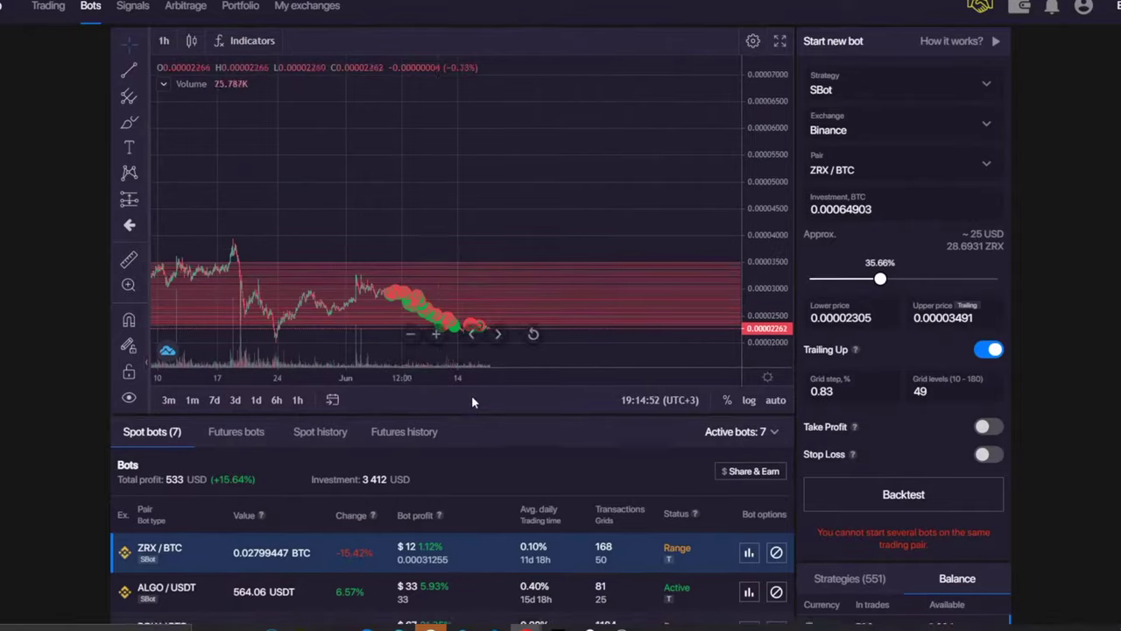
- Review the active spot bots' profits, average daily returns and trading times, then return to the ZRX/BTC chart
{"action": "scroll", "coordinate": [471, 395], "scroll_direction": "down", "scroll_amount": 2}
{"action": "scroll", "coordinate": [523, 302], "scroll_direction": "up", "scroll_amount": 2}
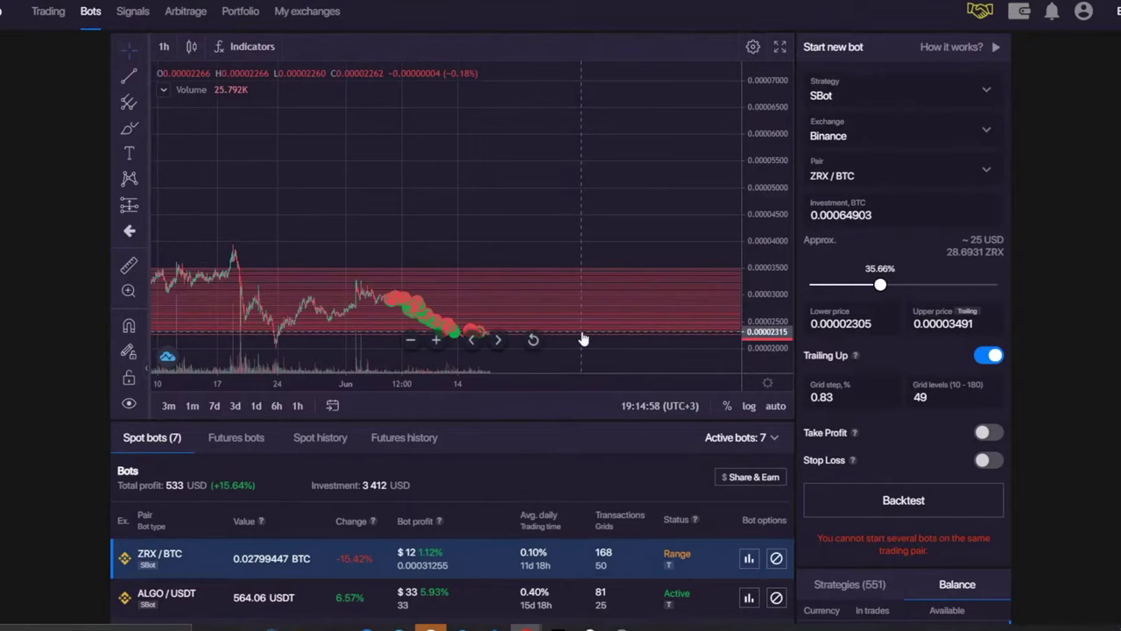
{"action": "scroll", "coordinate": [320, 463], "scroll_direction": "down", "scroll_amount": 4}
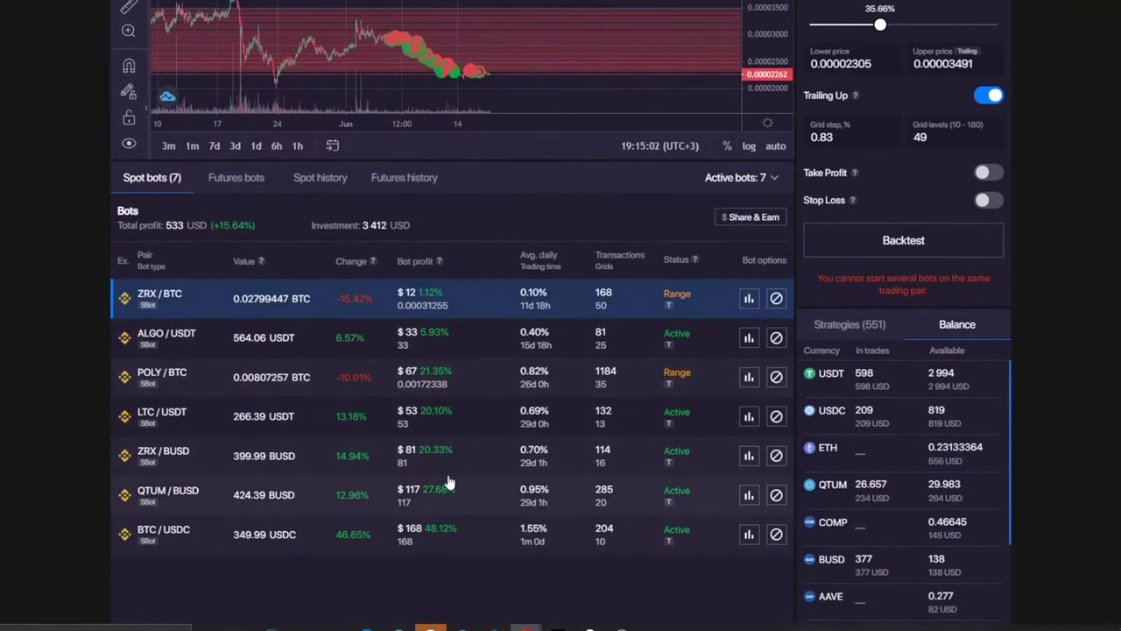
{"action": "scroll", "coordinate": [556, 456], "scroll_direction": "up", "scroll_amount": 1}
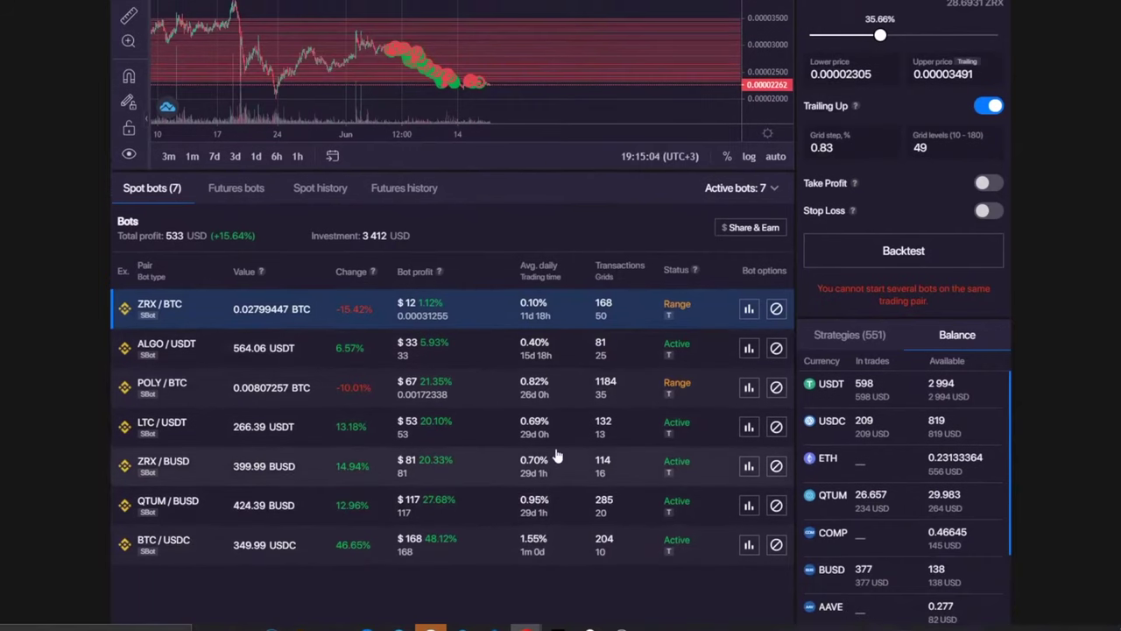
{"action": "scroll", "coordinate": [557, 456], "scroll_direction": "up", "scroll_amount": 2}
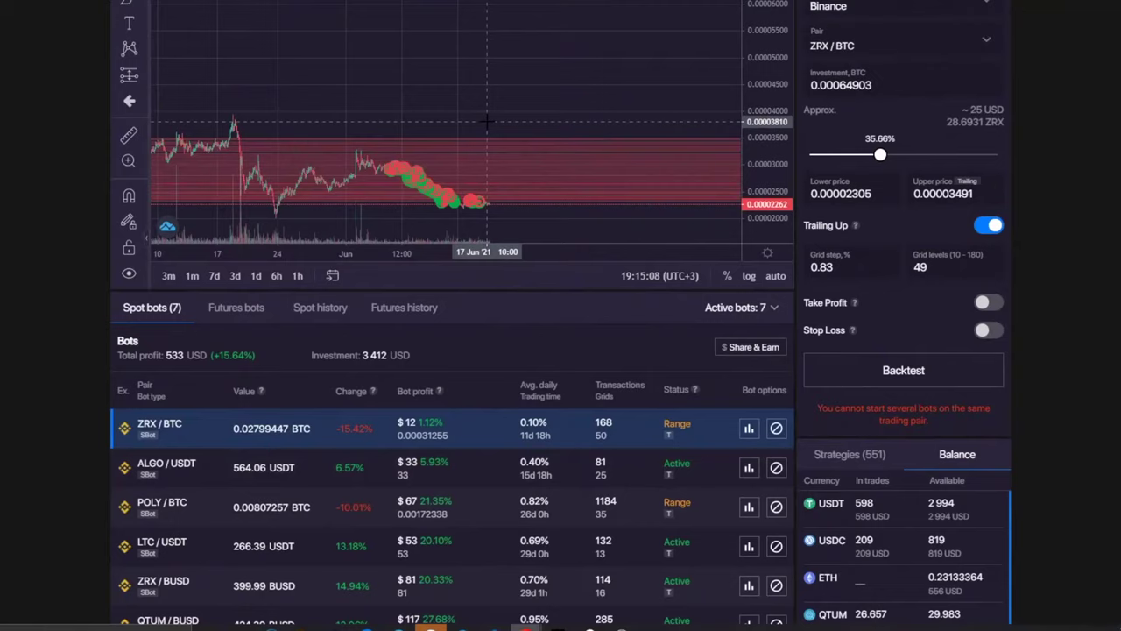
{"action": "scroll", "coordinate": [537, 277], "scroll_direction": "up", "scroll_amount": 1}
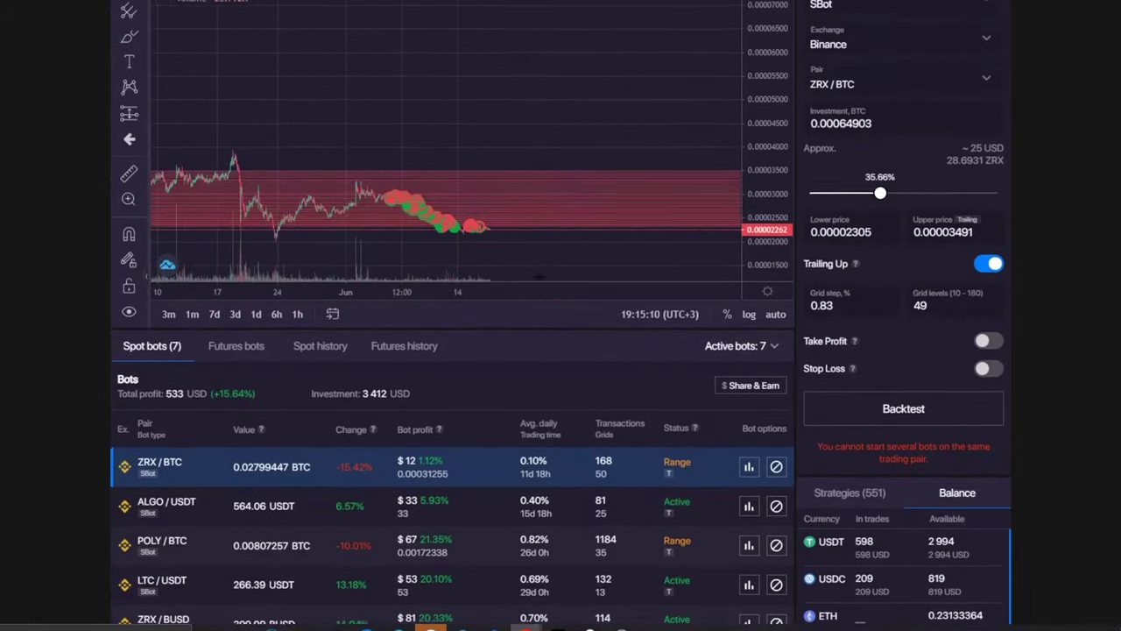
{"action": "scroll", "coordinate": [537, 276], "scroll_direction": "up", "scroll_amount": 2}
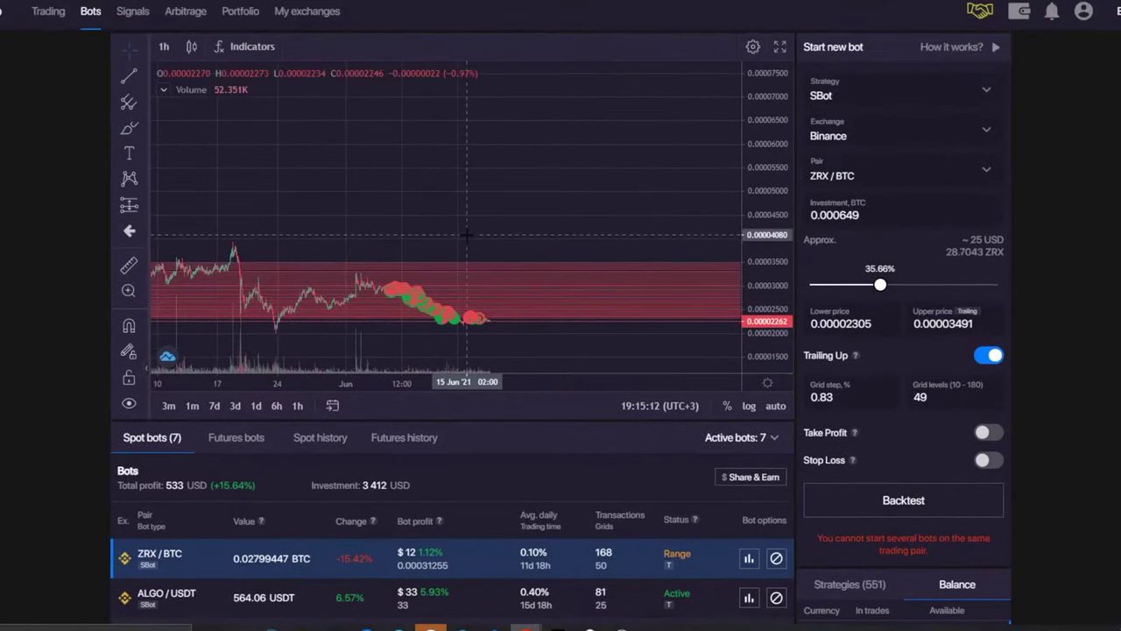